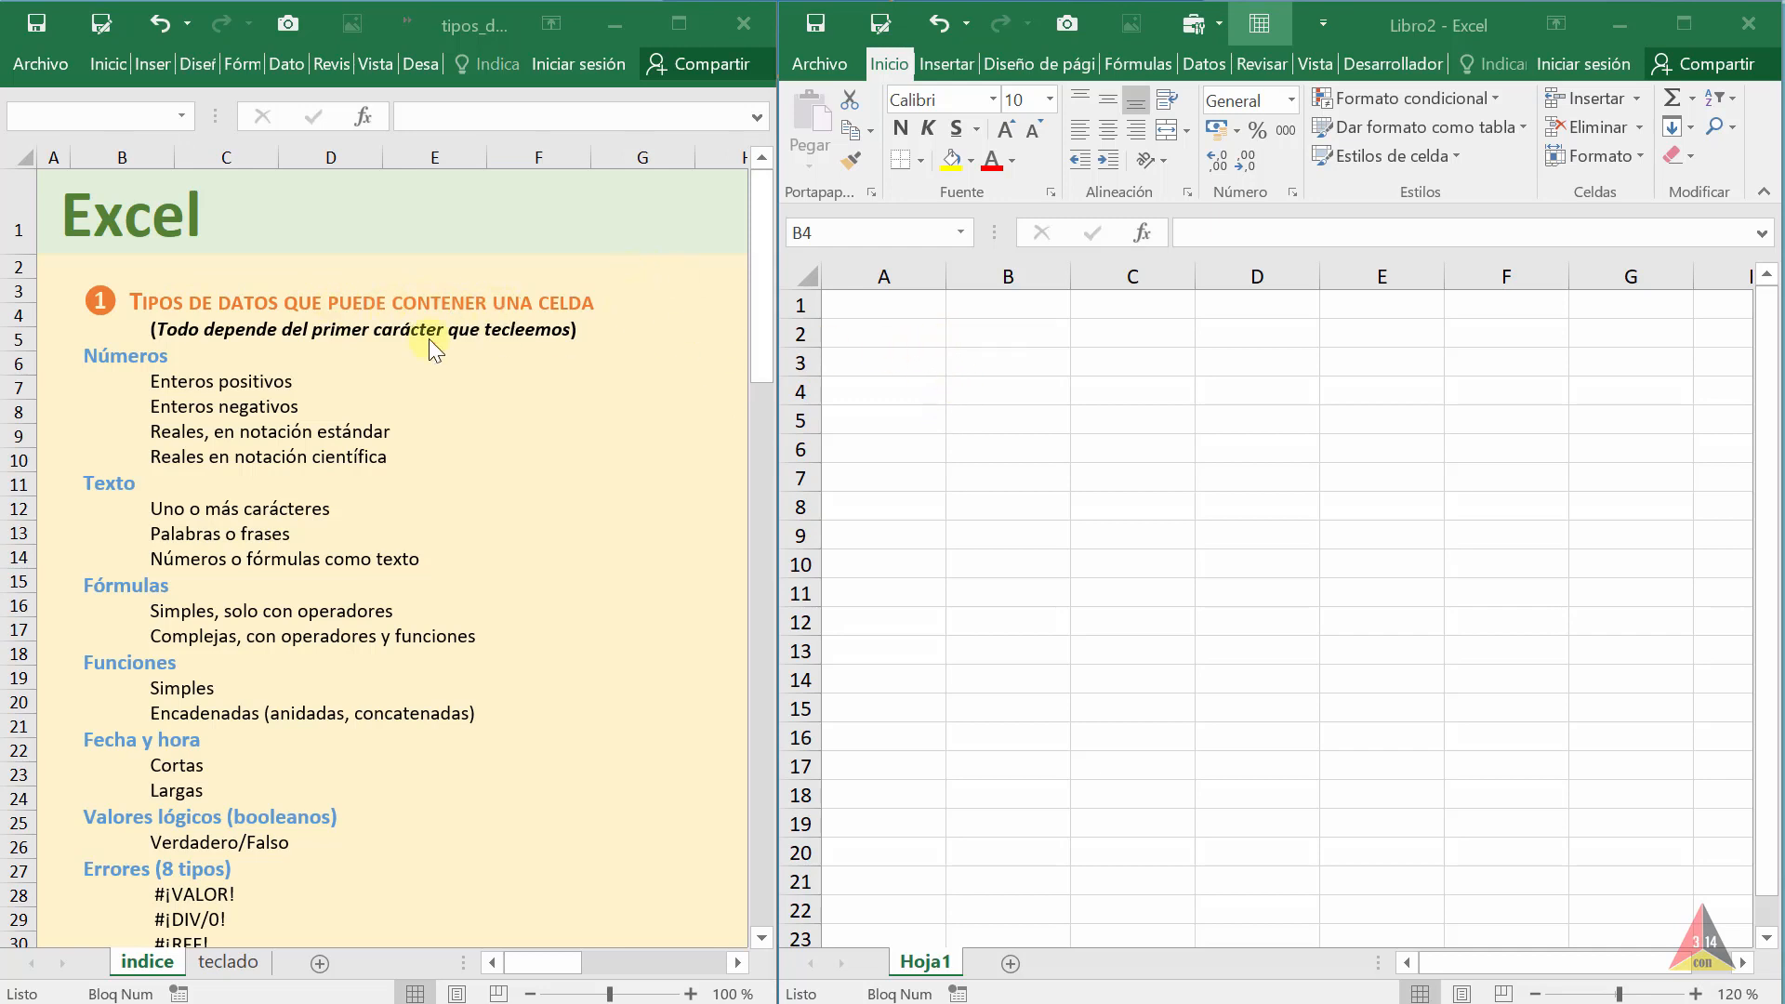
Enter 78 in cell B3
{"action": "left_click", "coordinate": [969, 355]}
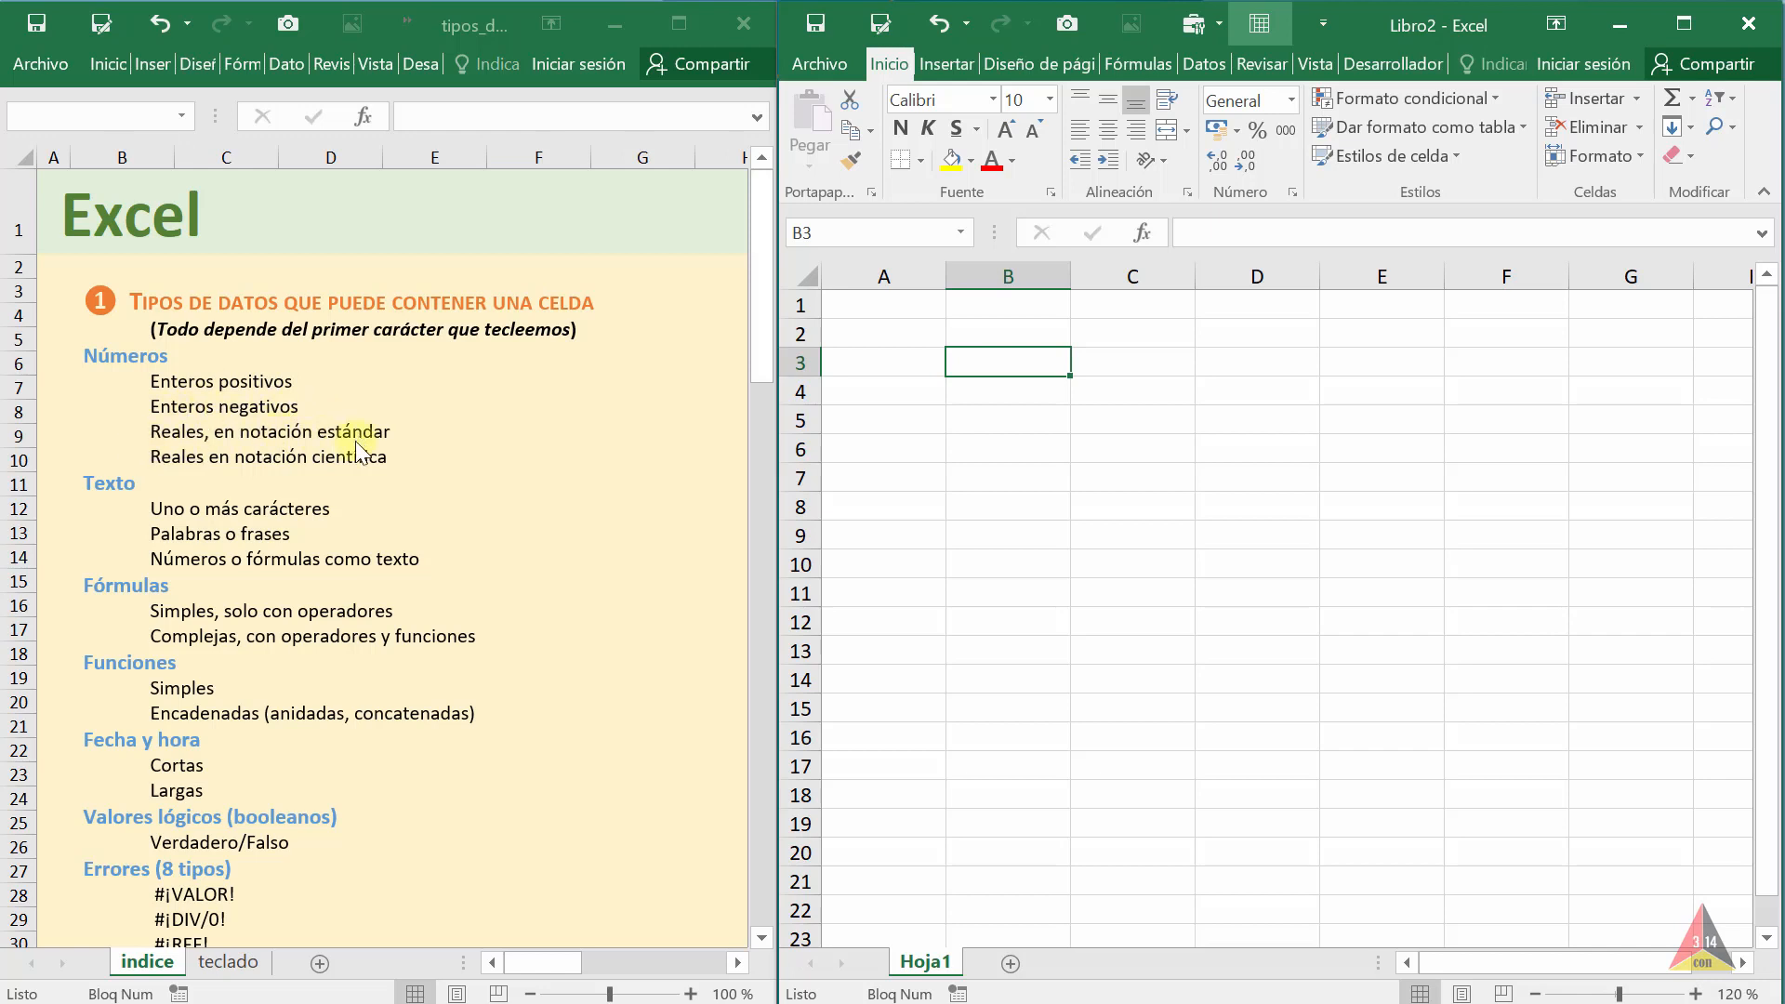
{"action": "left_click", "coordinate": [1022, 418]}
{"action": "left_click", "coordinate": [1008, 359]}
{"action": "left_click", "coordinate": [1013, 420]}
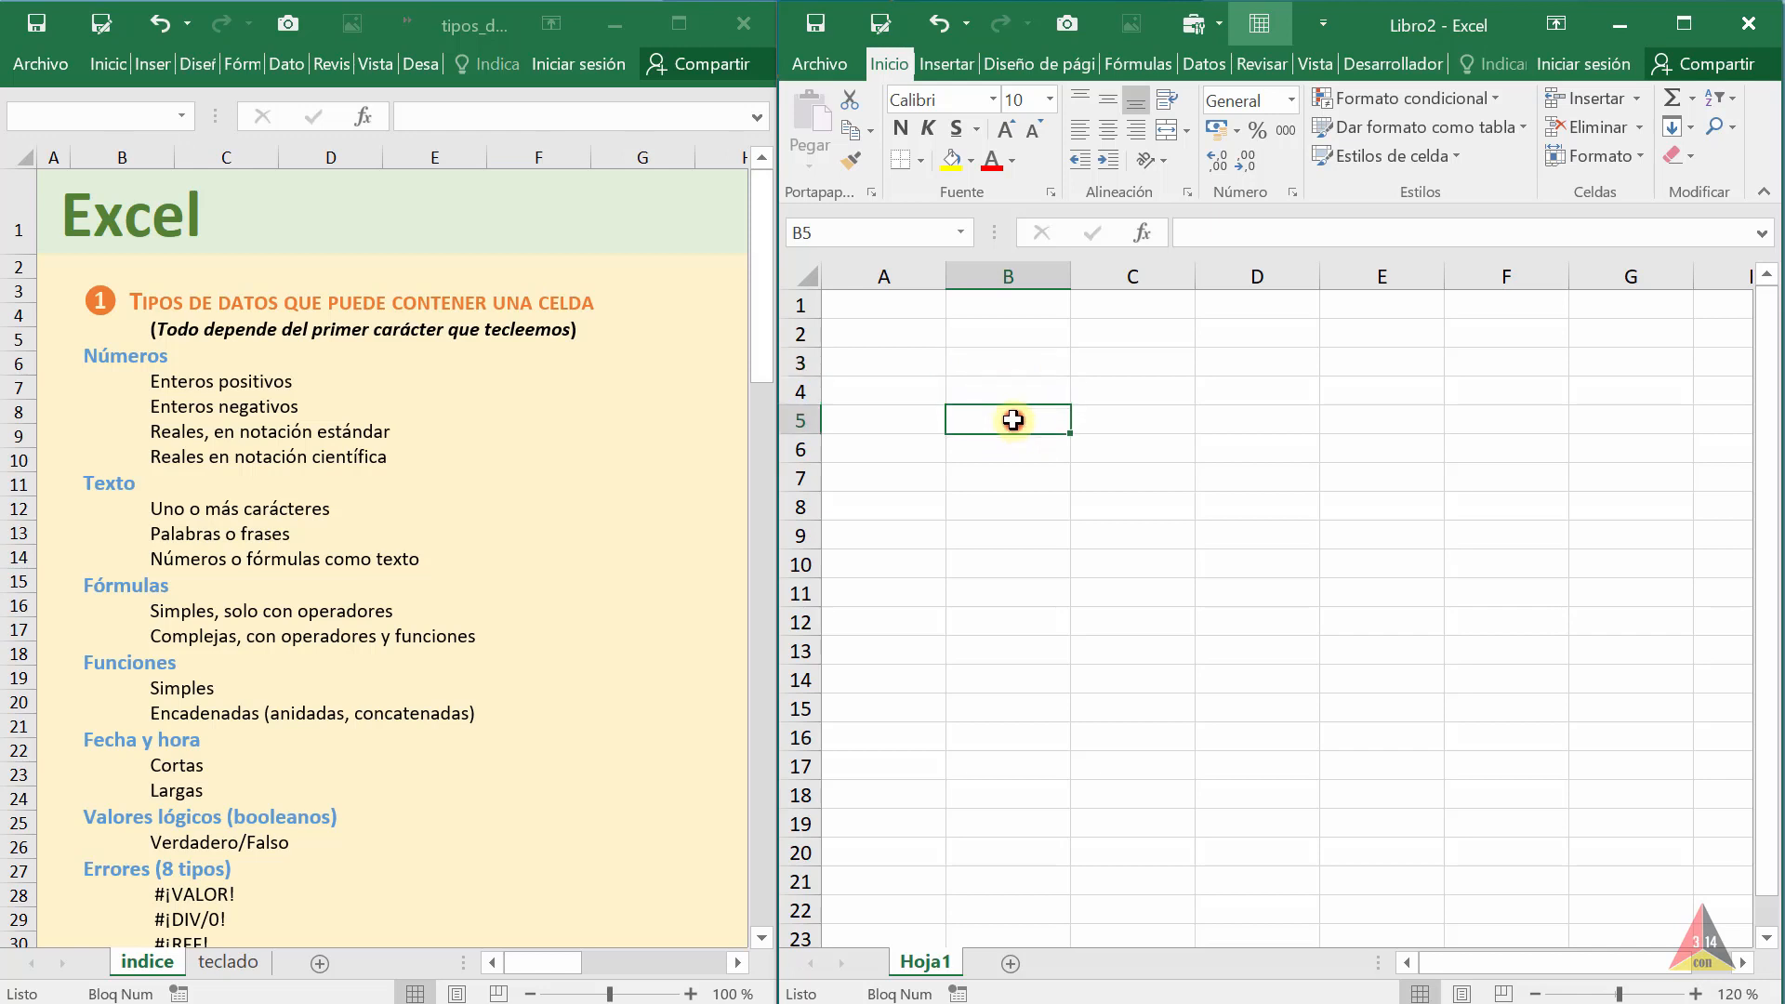
{"action": "left_click", "coordinate": [1007, 365]}
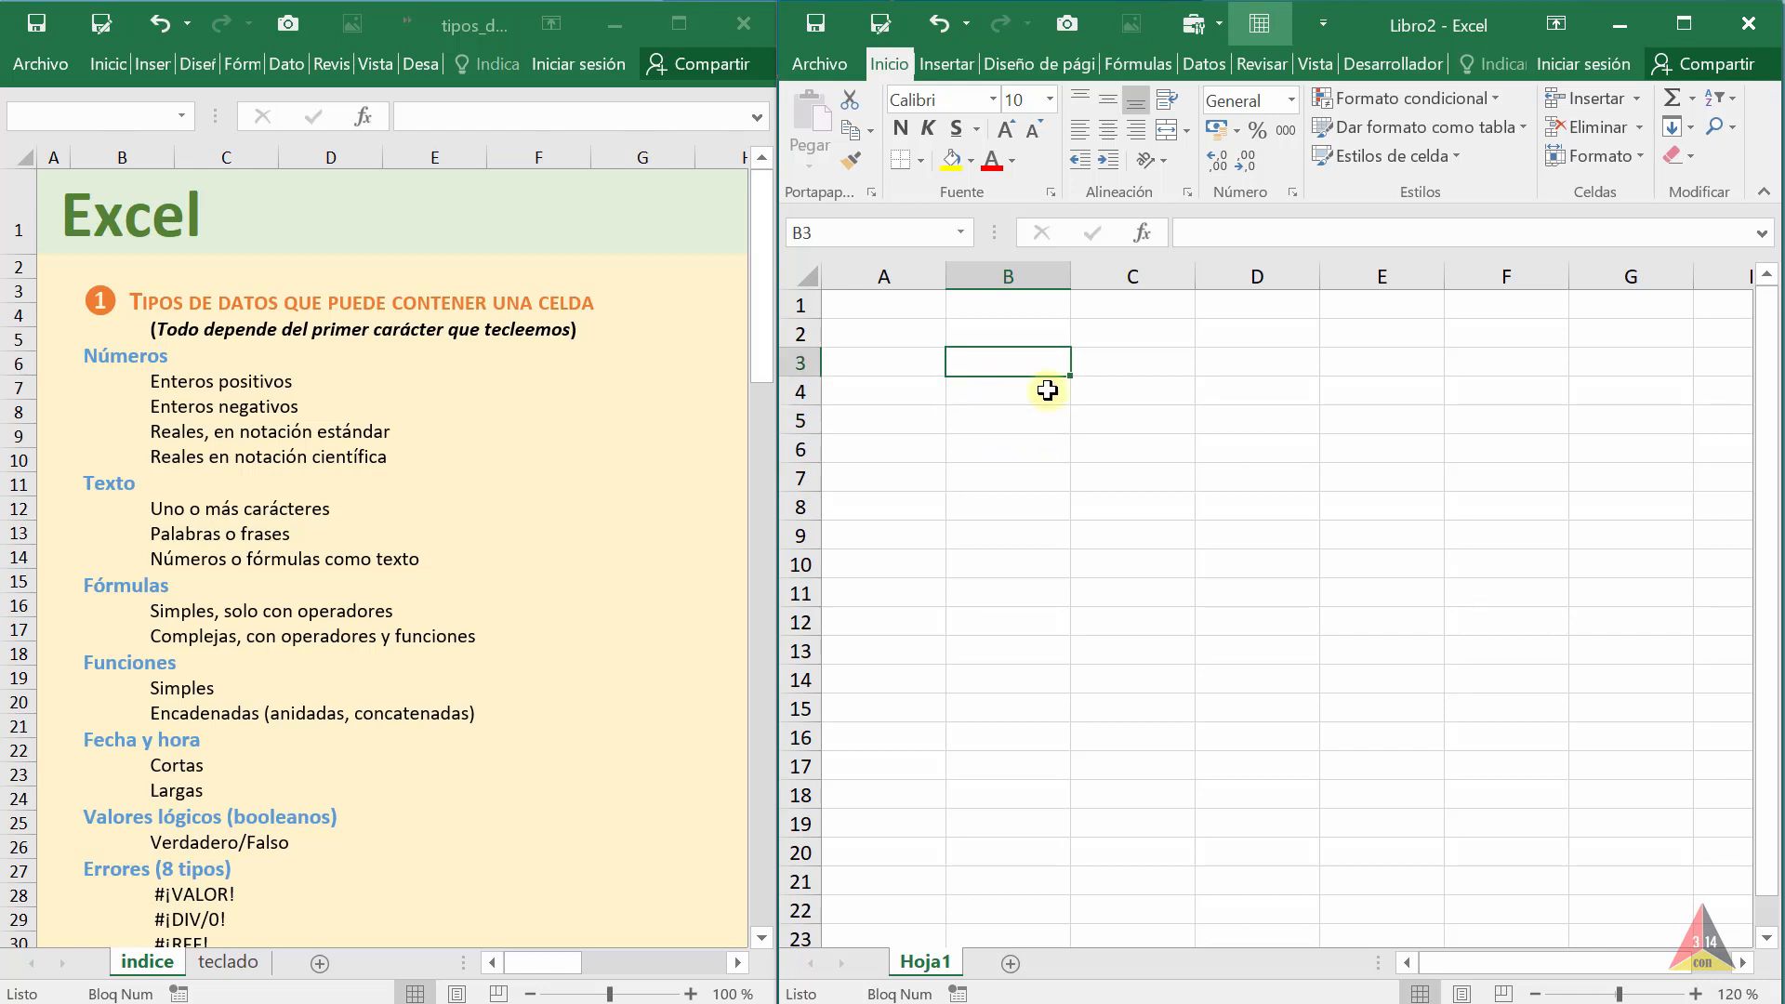
{"action": "type", "text": "78"}
{"action": "key", "text": "Return"}
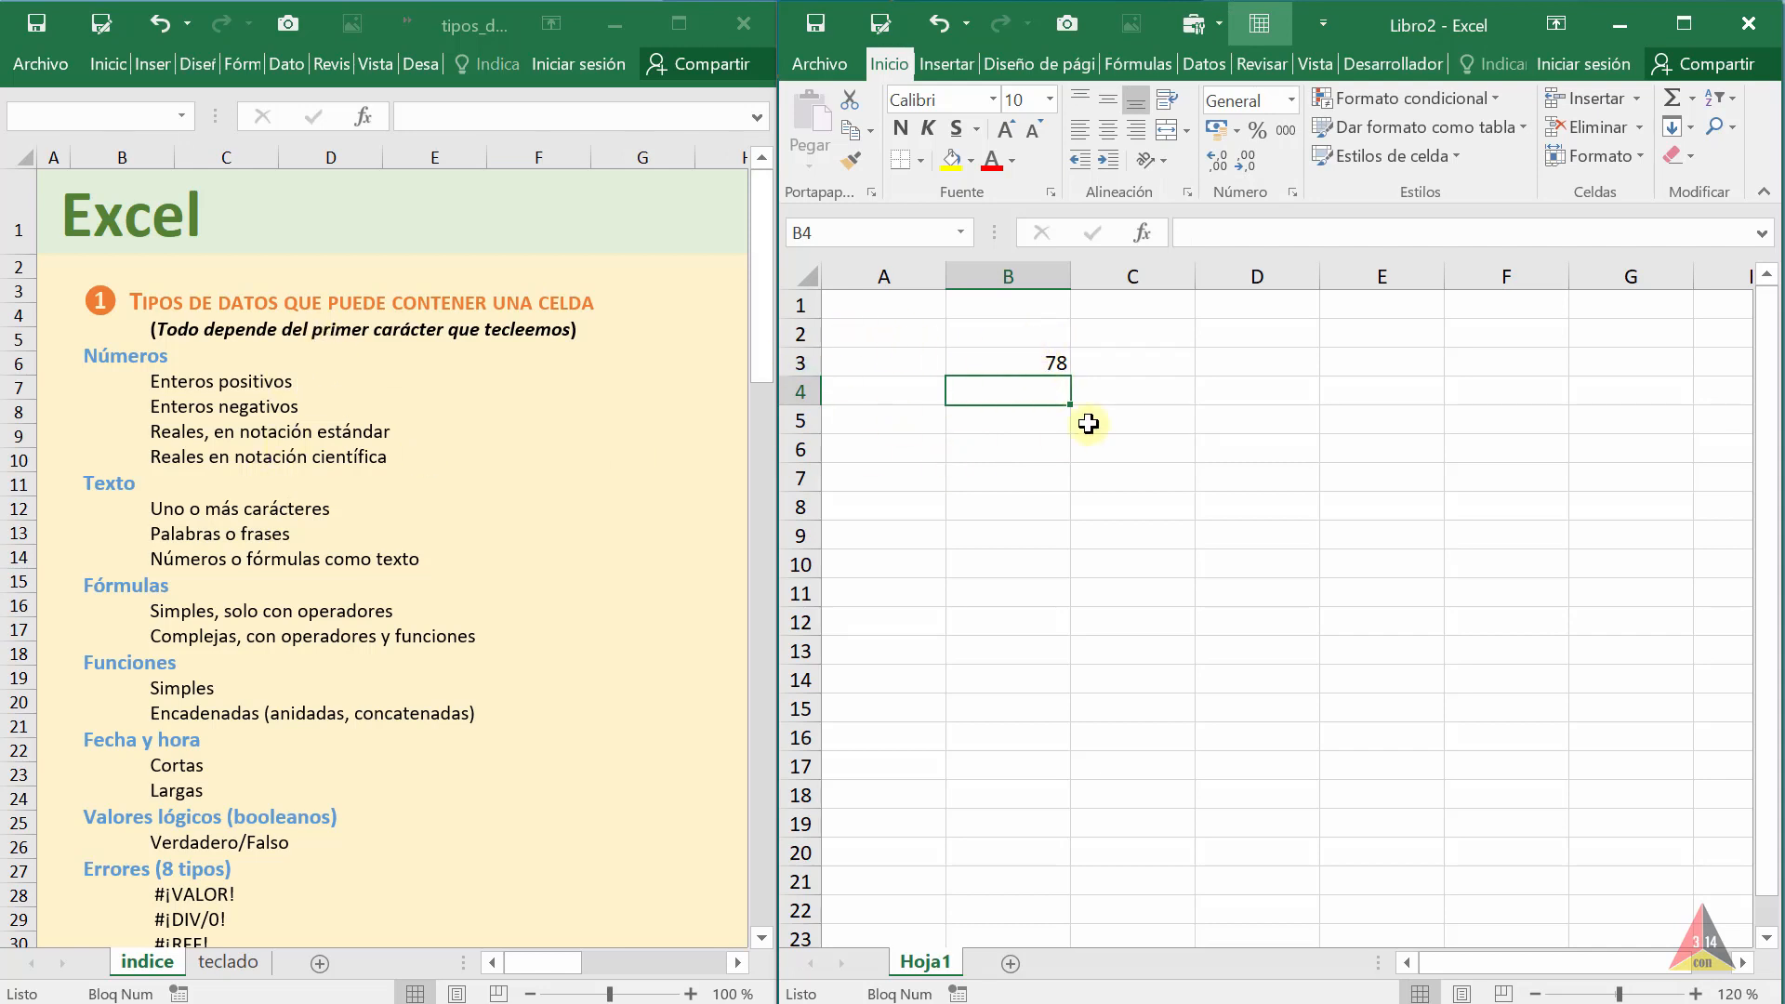
{"action": "left_click", "coordinate": [1055, 363]}
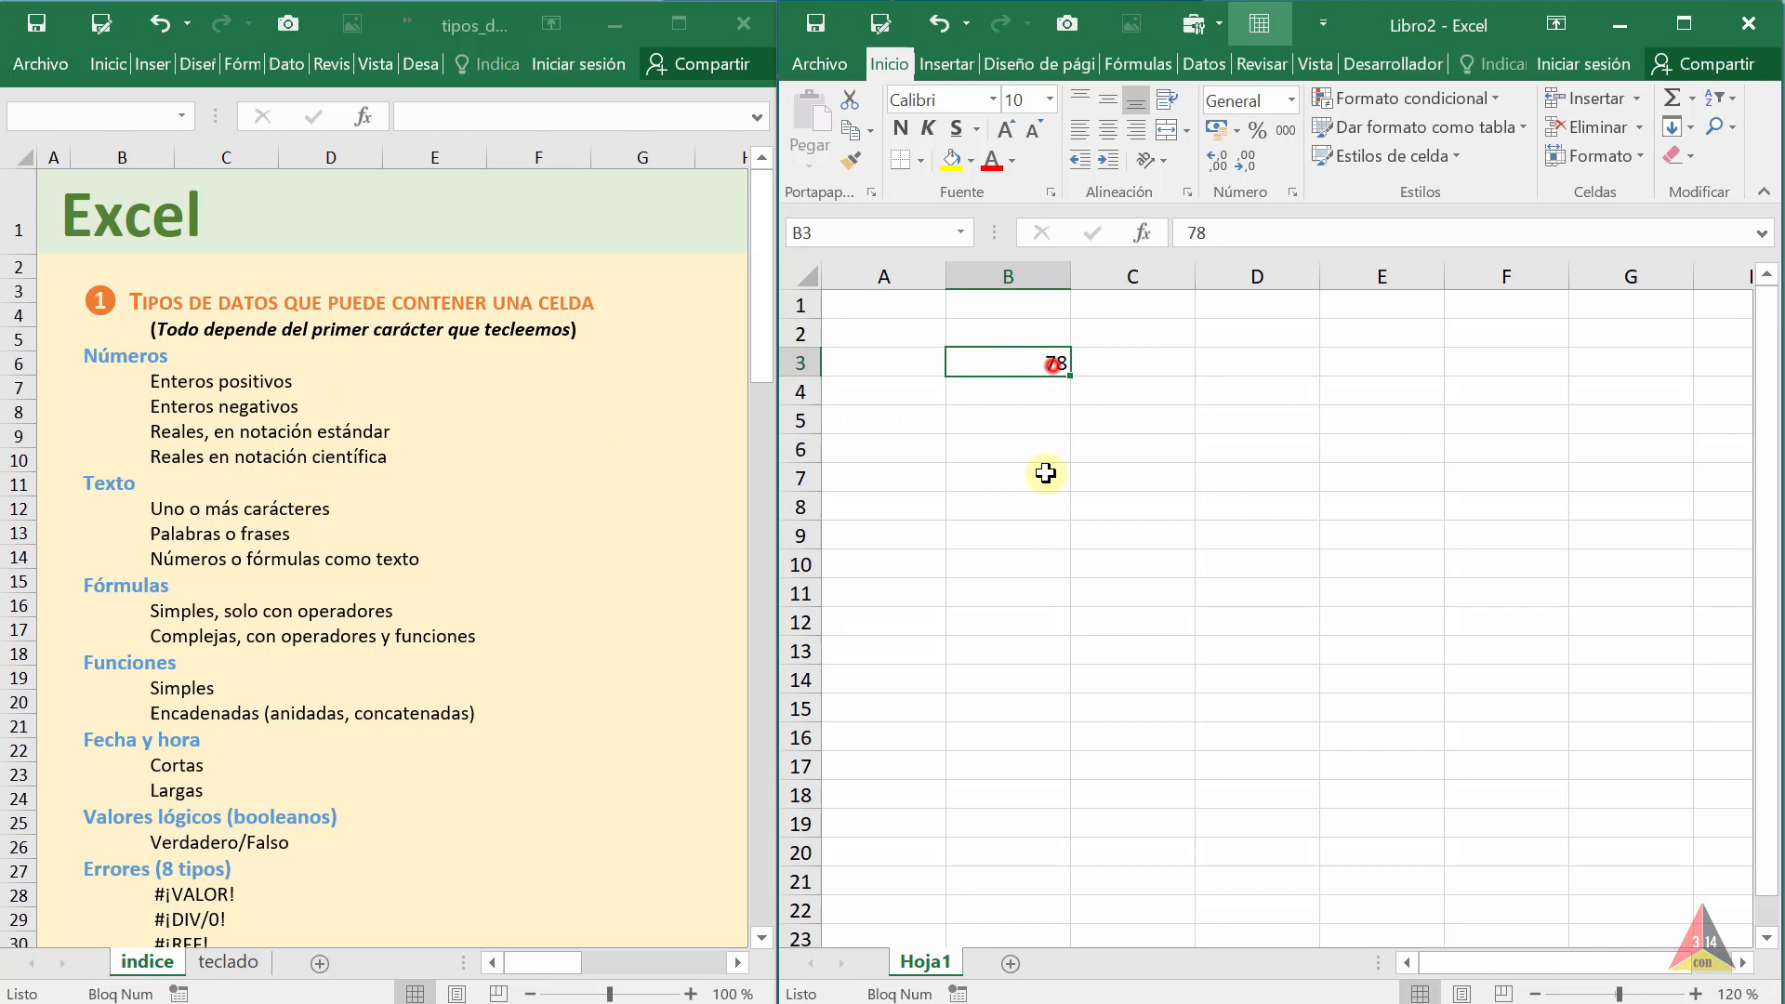
Enter -56 in B4 and 23,12 in B5
{"action": "left_click", "coordinate": [1029, 398]}
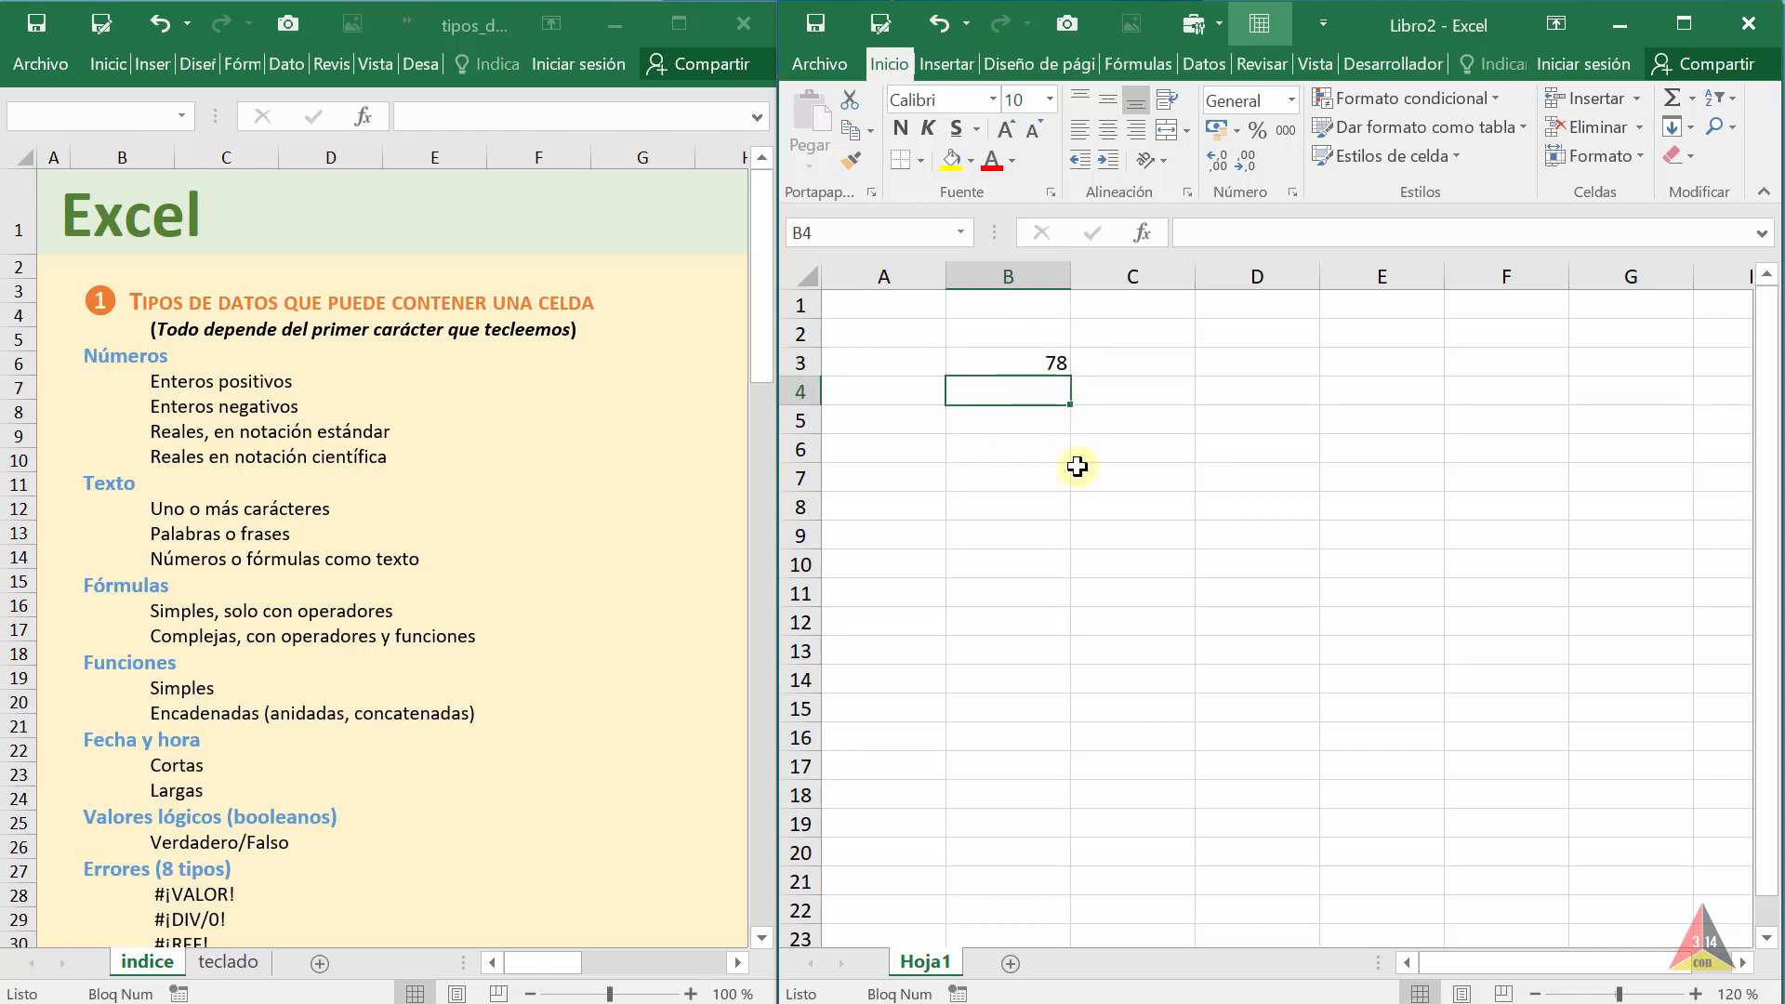
{"action": "type", "text": "-56"}
{"action": "key", "text": "Return"}
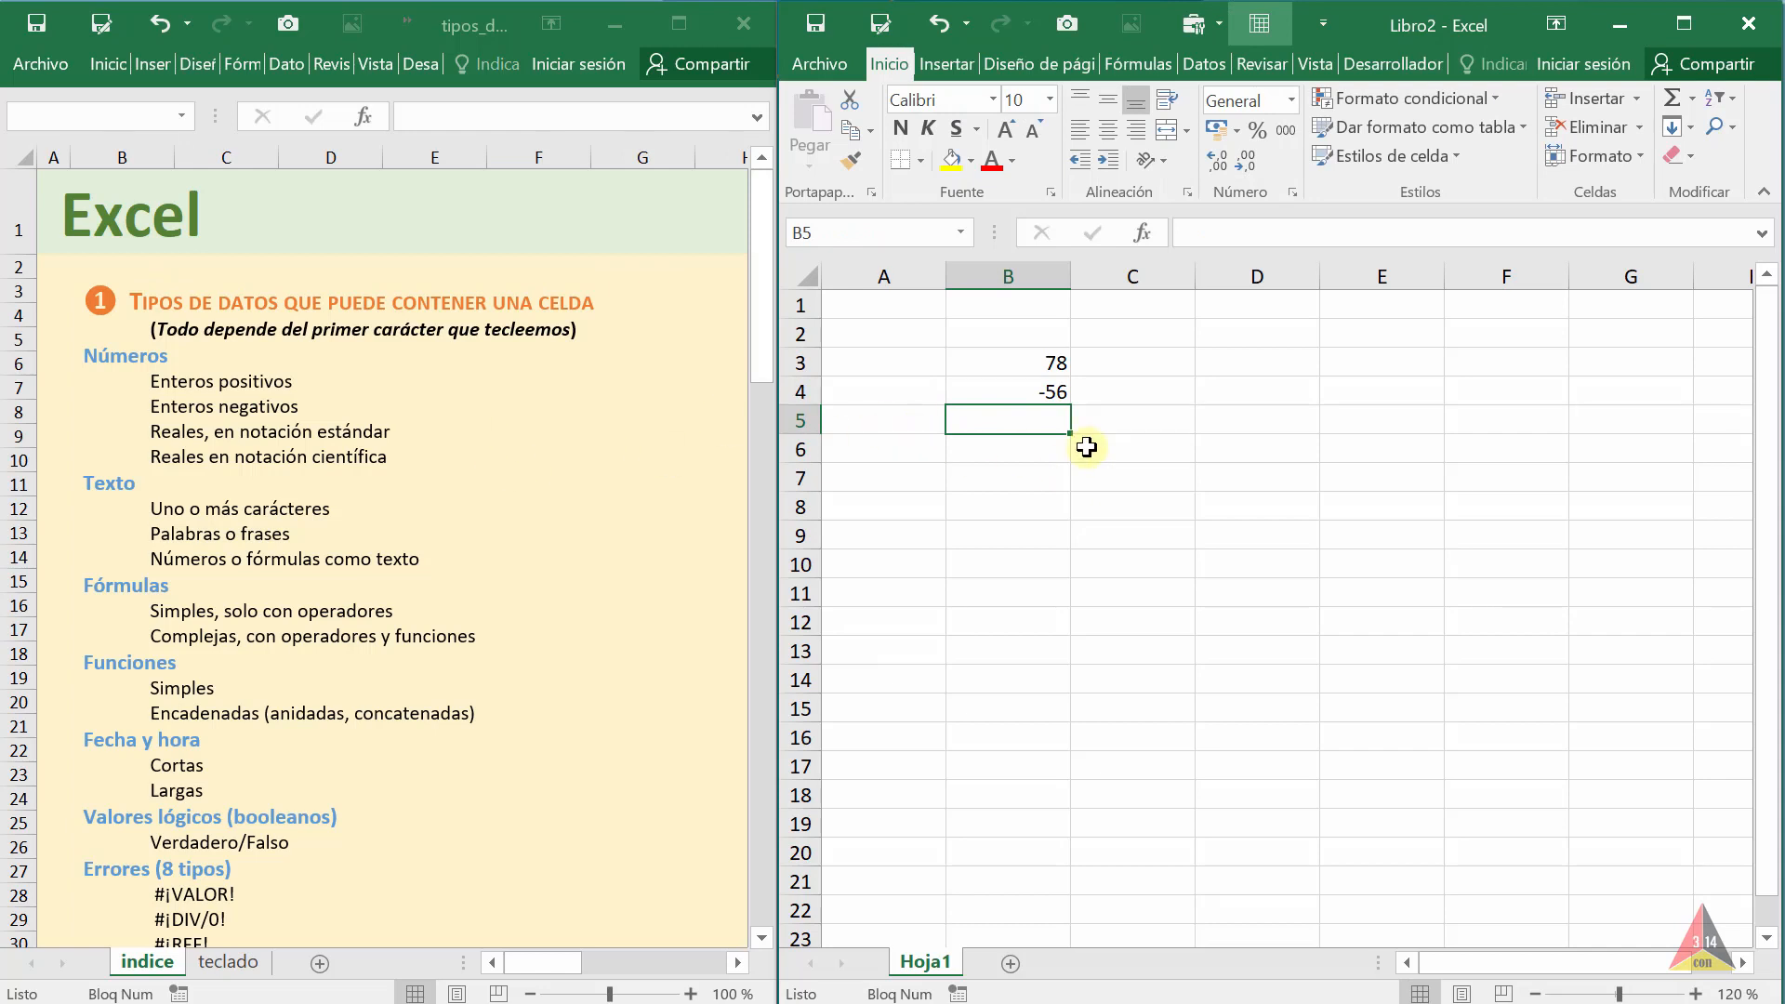
{"action": "type", "text": "23,1"}
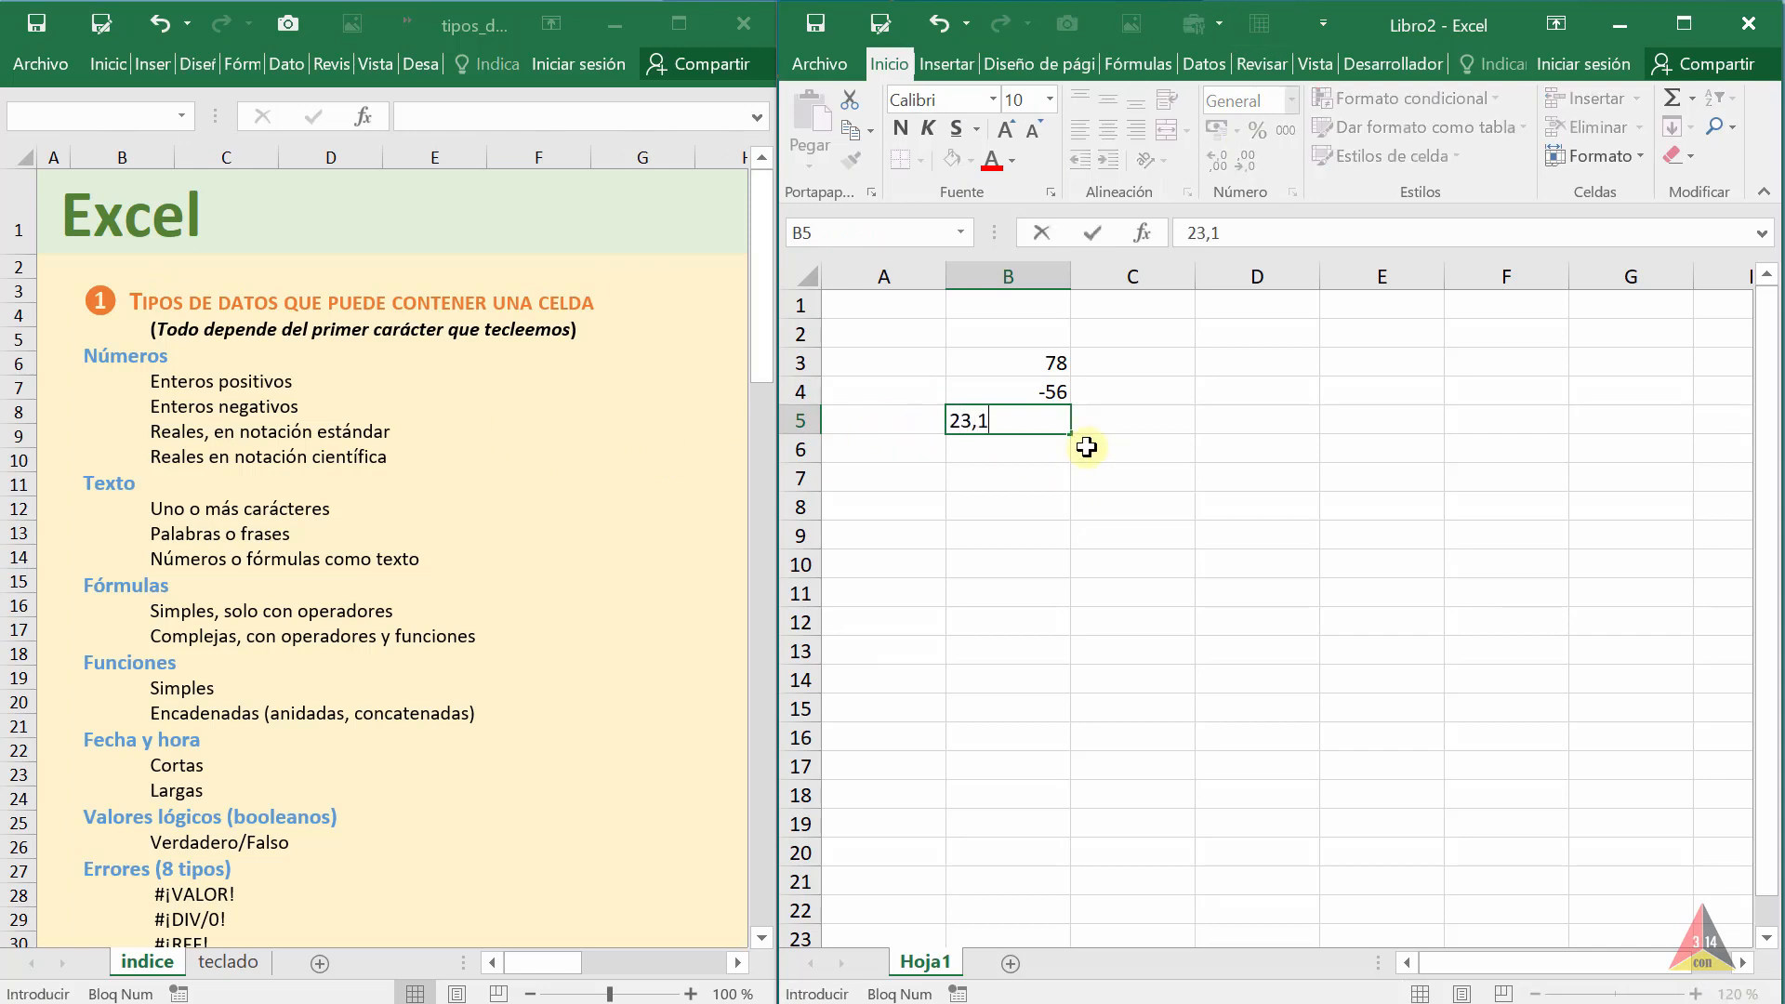
{"action": "type", "text": "2"}
{"action": "key", "text": "Return"}
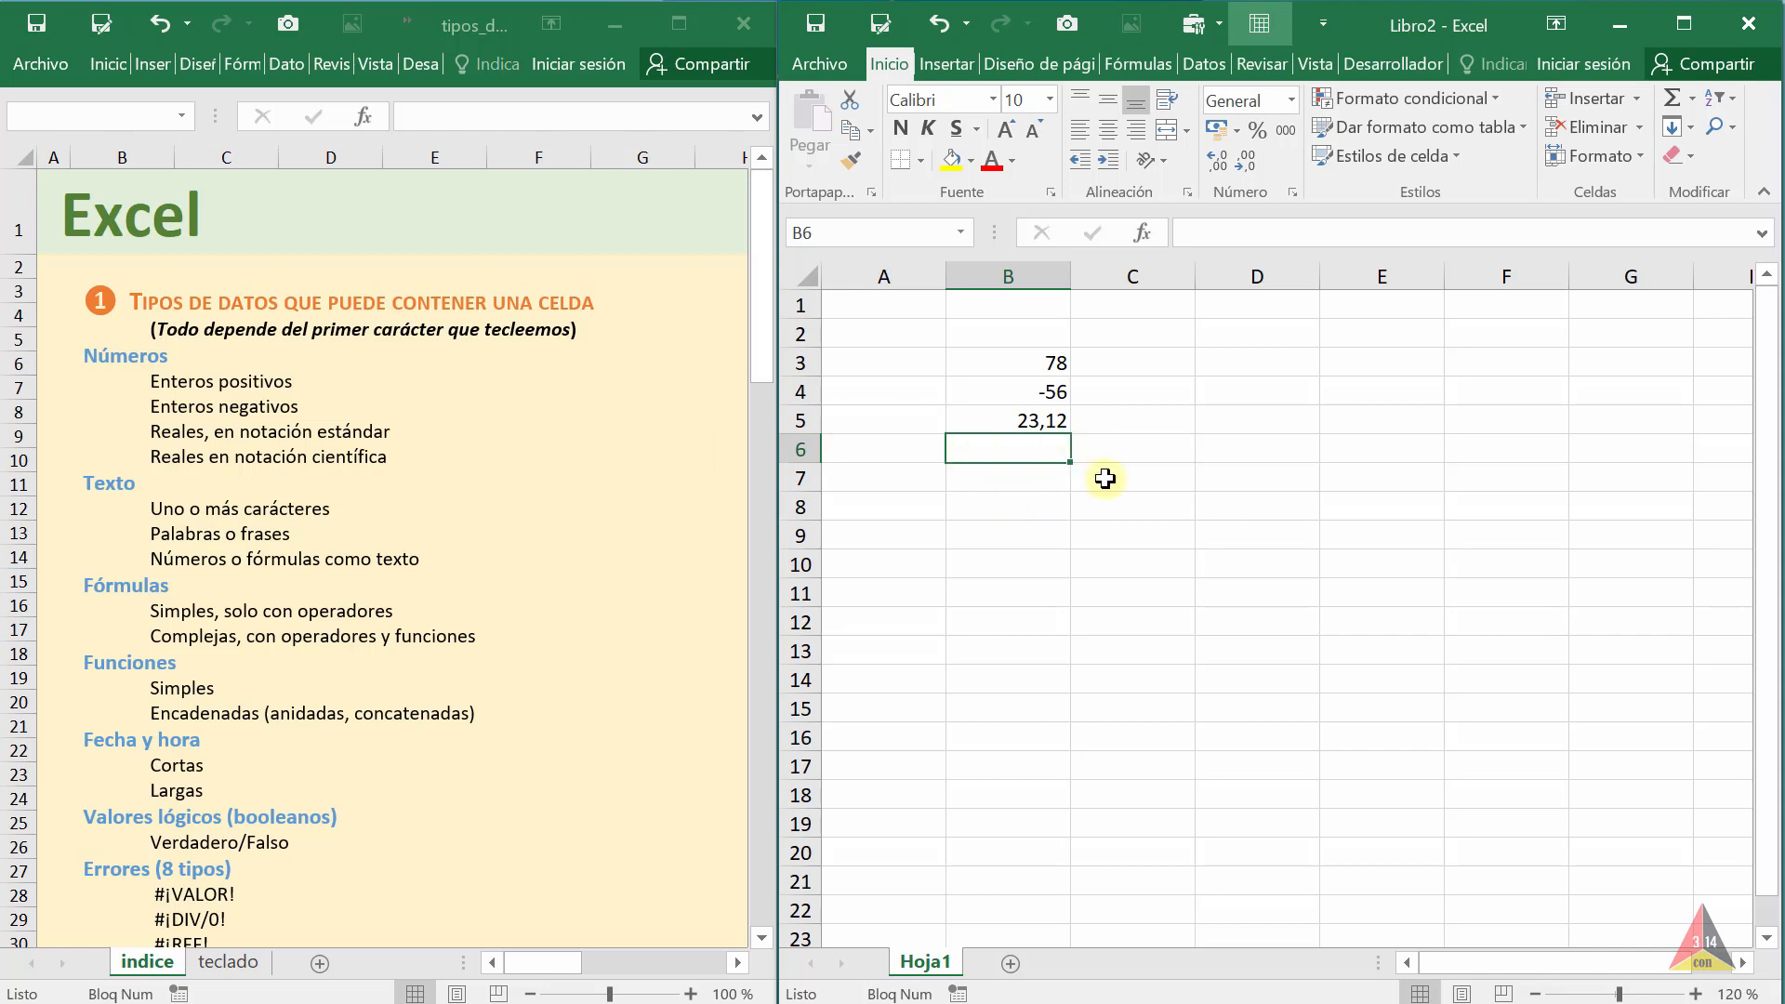
Enter a 14-digit number in B6 (4,56897E+13) and a tiny decimal in B7 (1,25E-11)
{"action": "type", "text": "4568974563"}
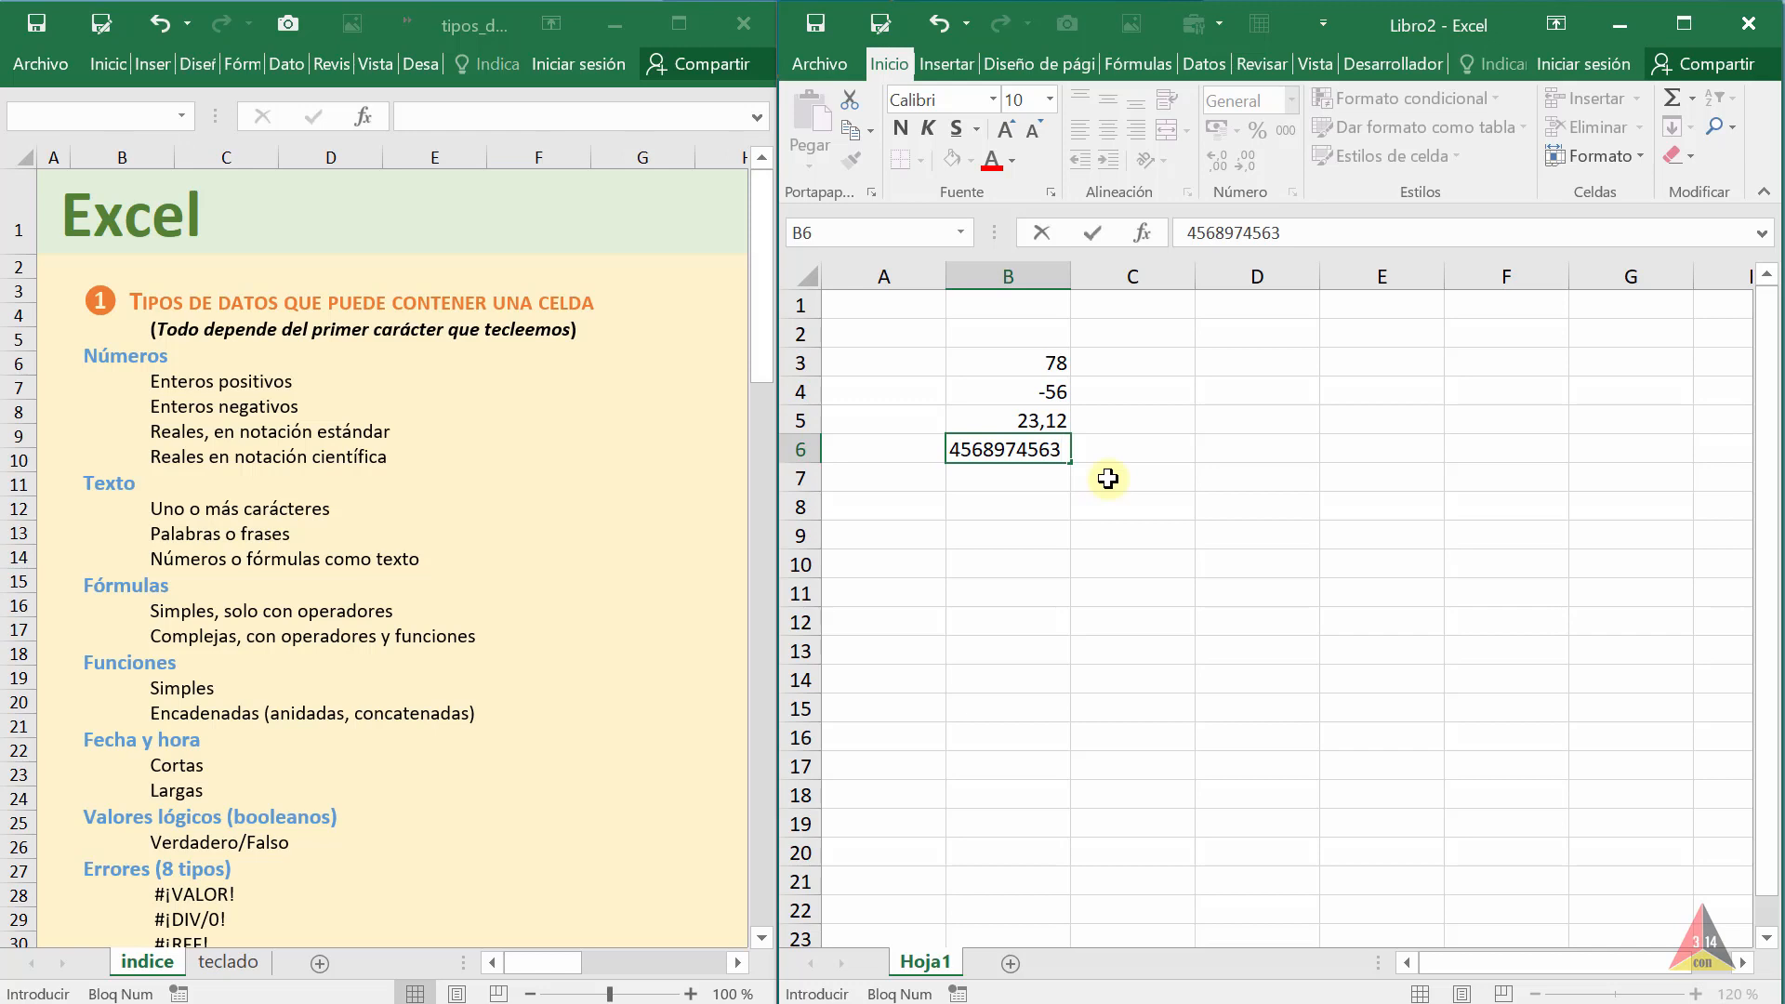
{"action": "key", "text": "Return"}
{"action": "left_click", "coordinate": [1030, 449]}
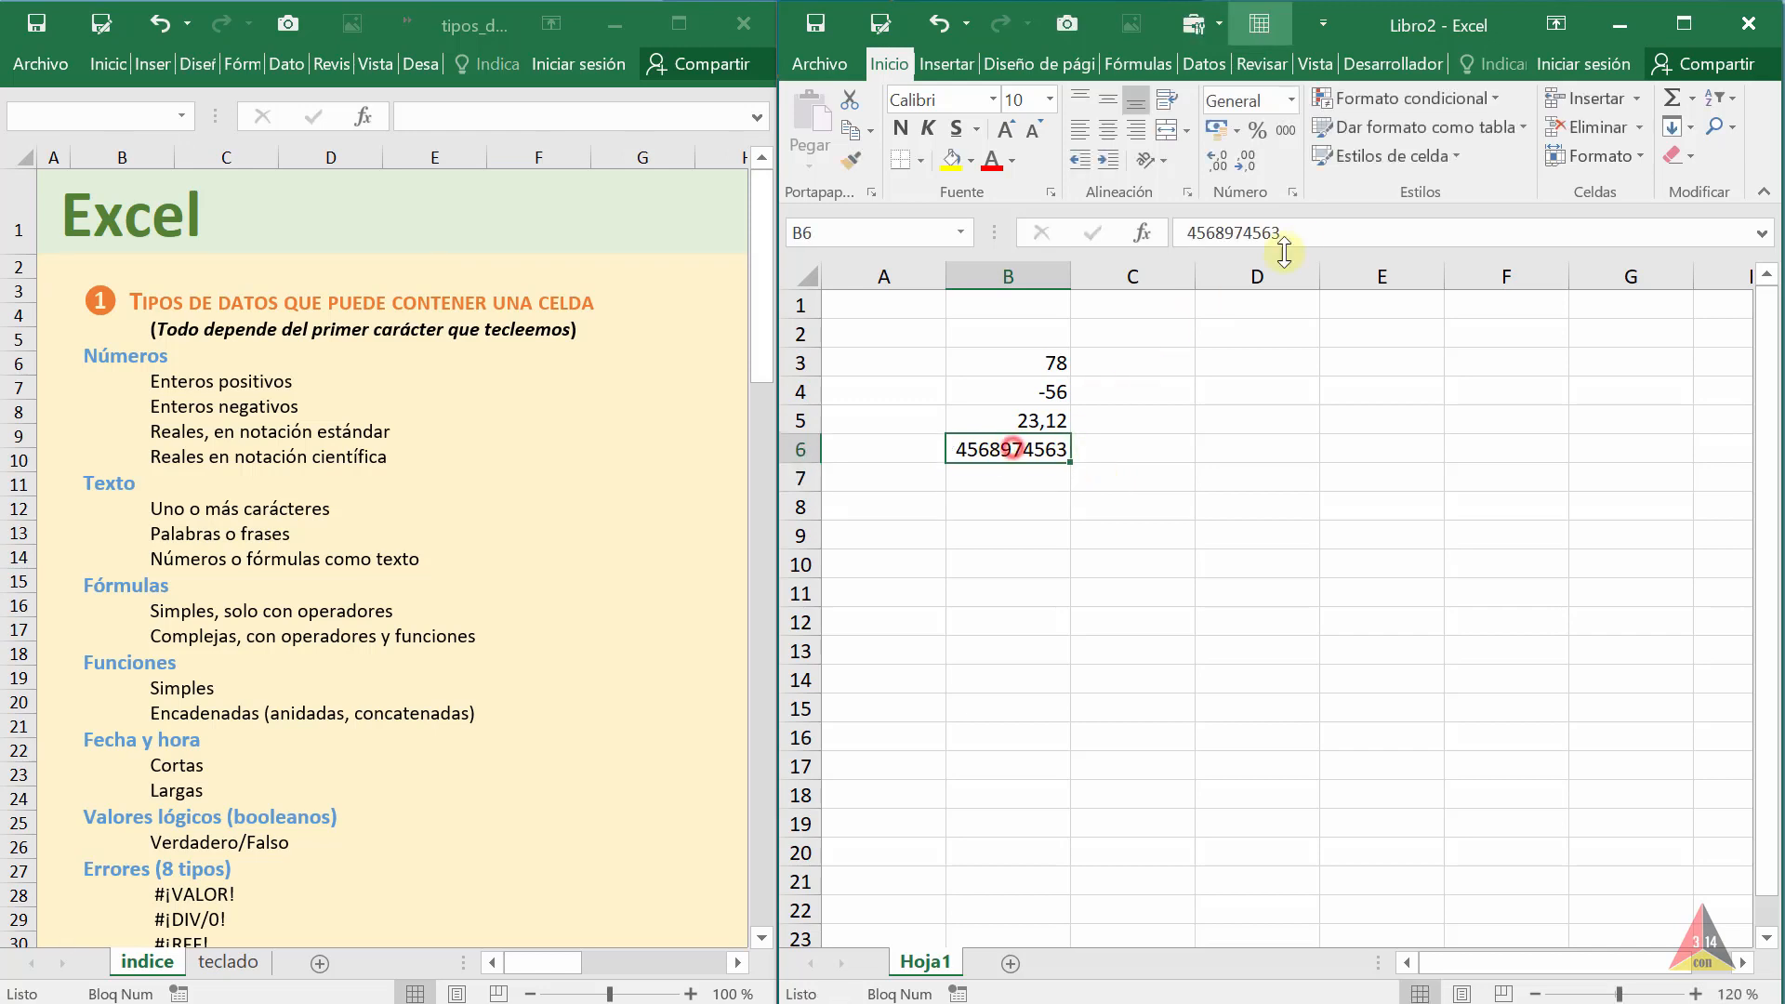
{"action": "left_click", "coordinate": [1306, 233]}
{"action": "type", "text": "4563"}
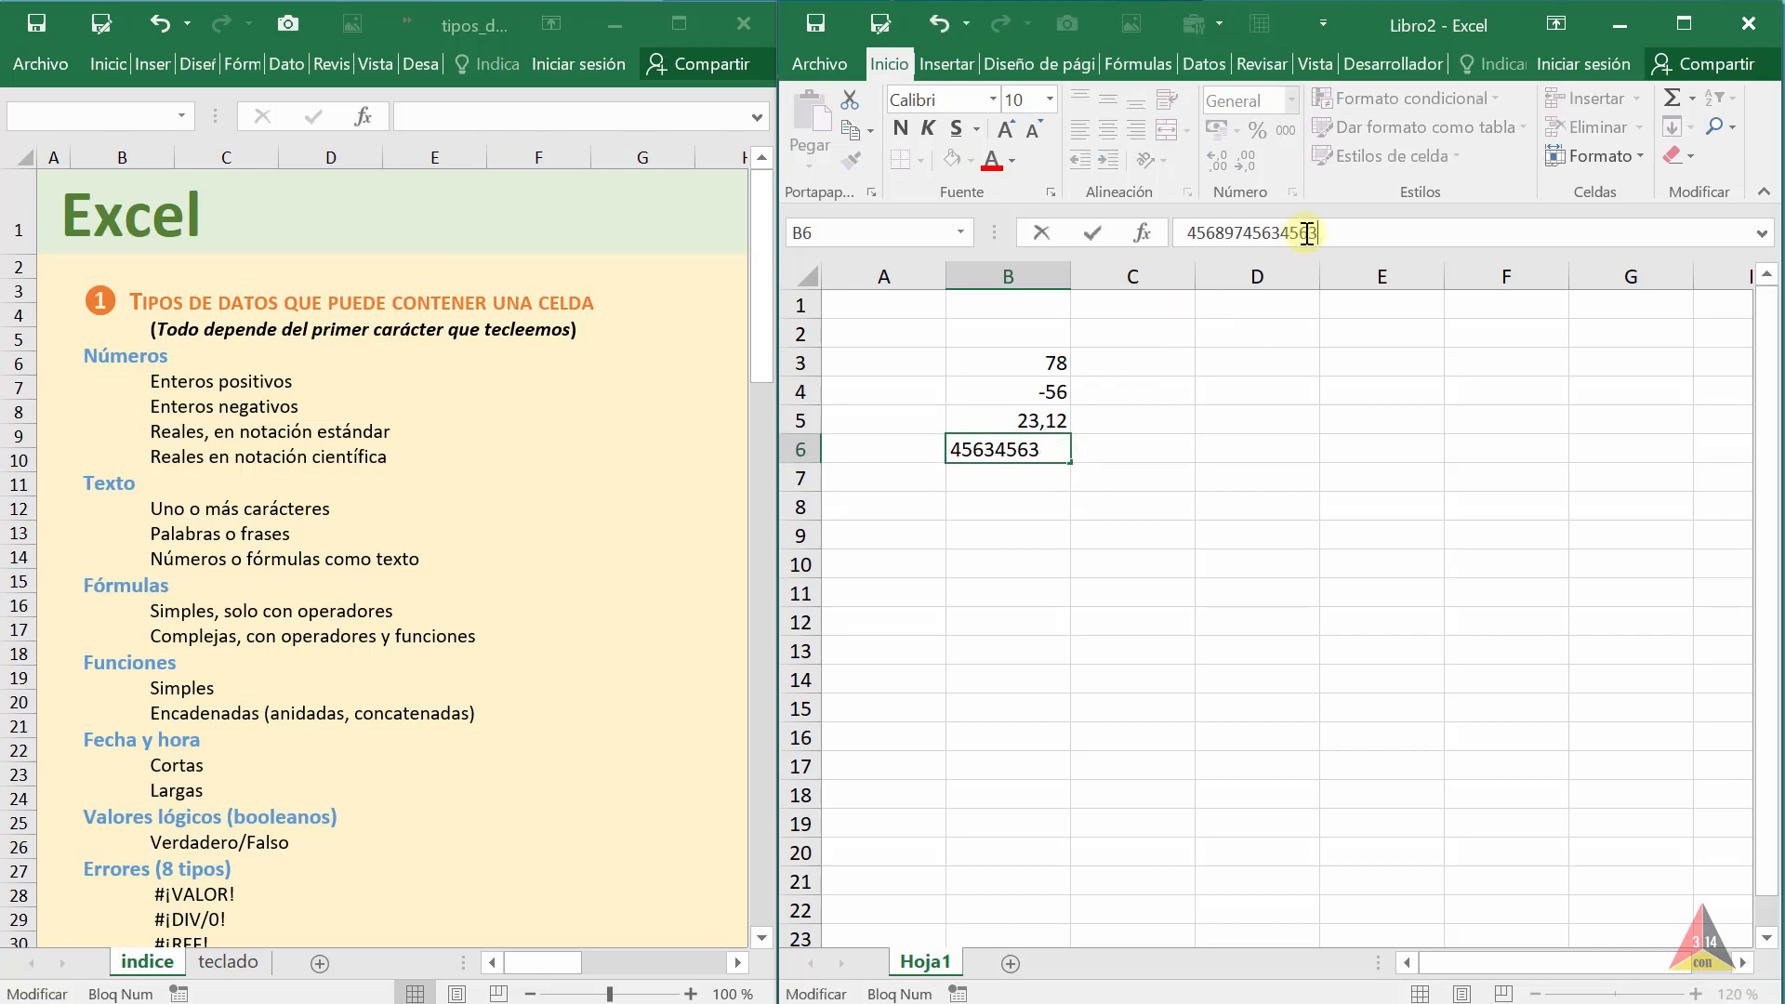
{"action": "key", "text": "Return"}
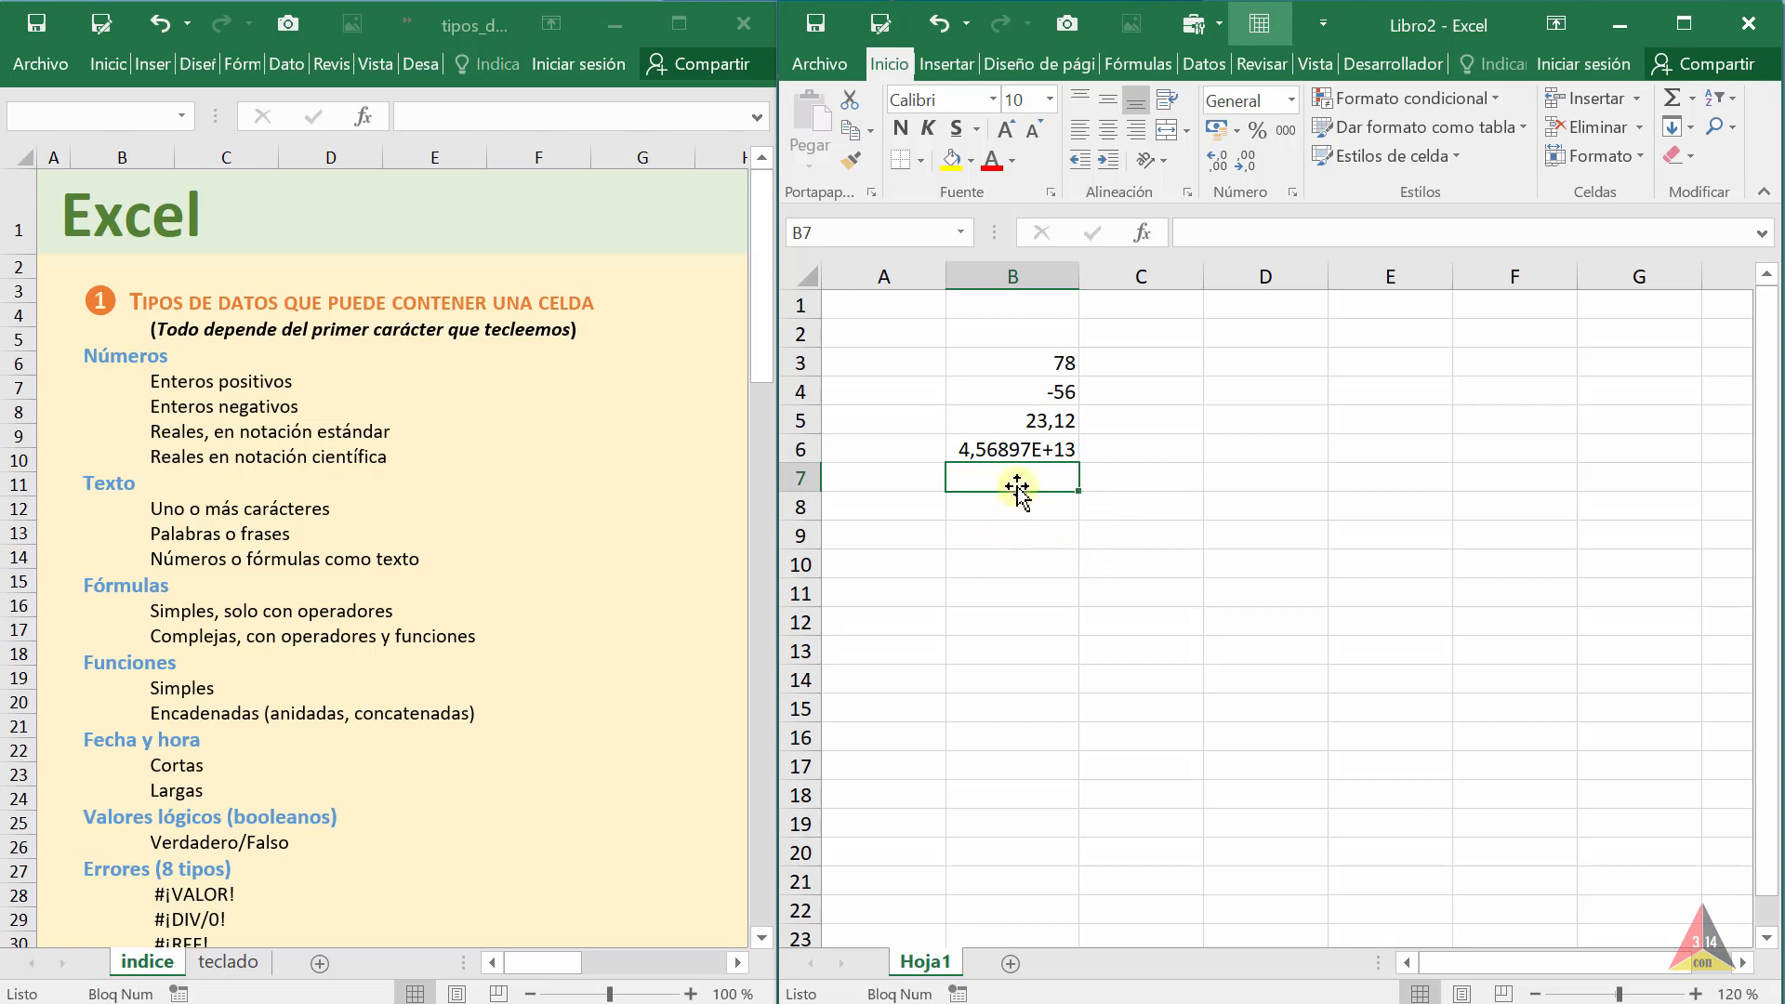
{"action": "type", "text": "0,000000000012"}
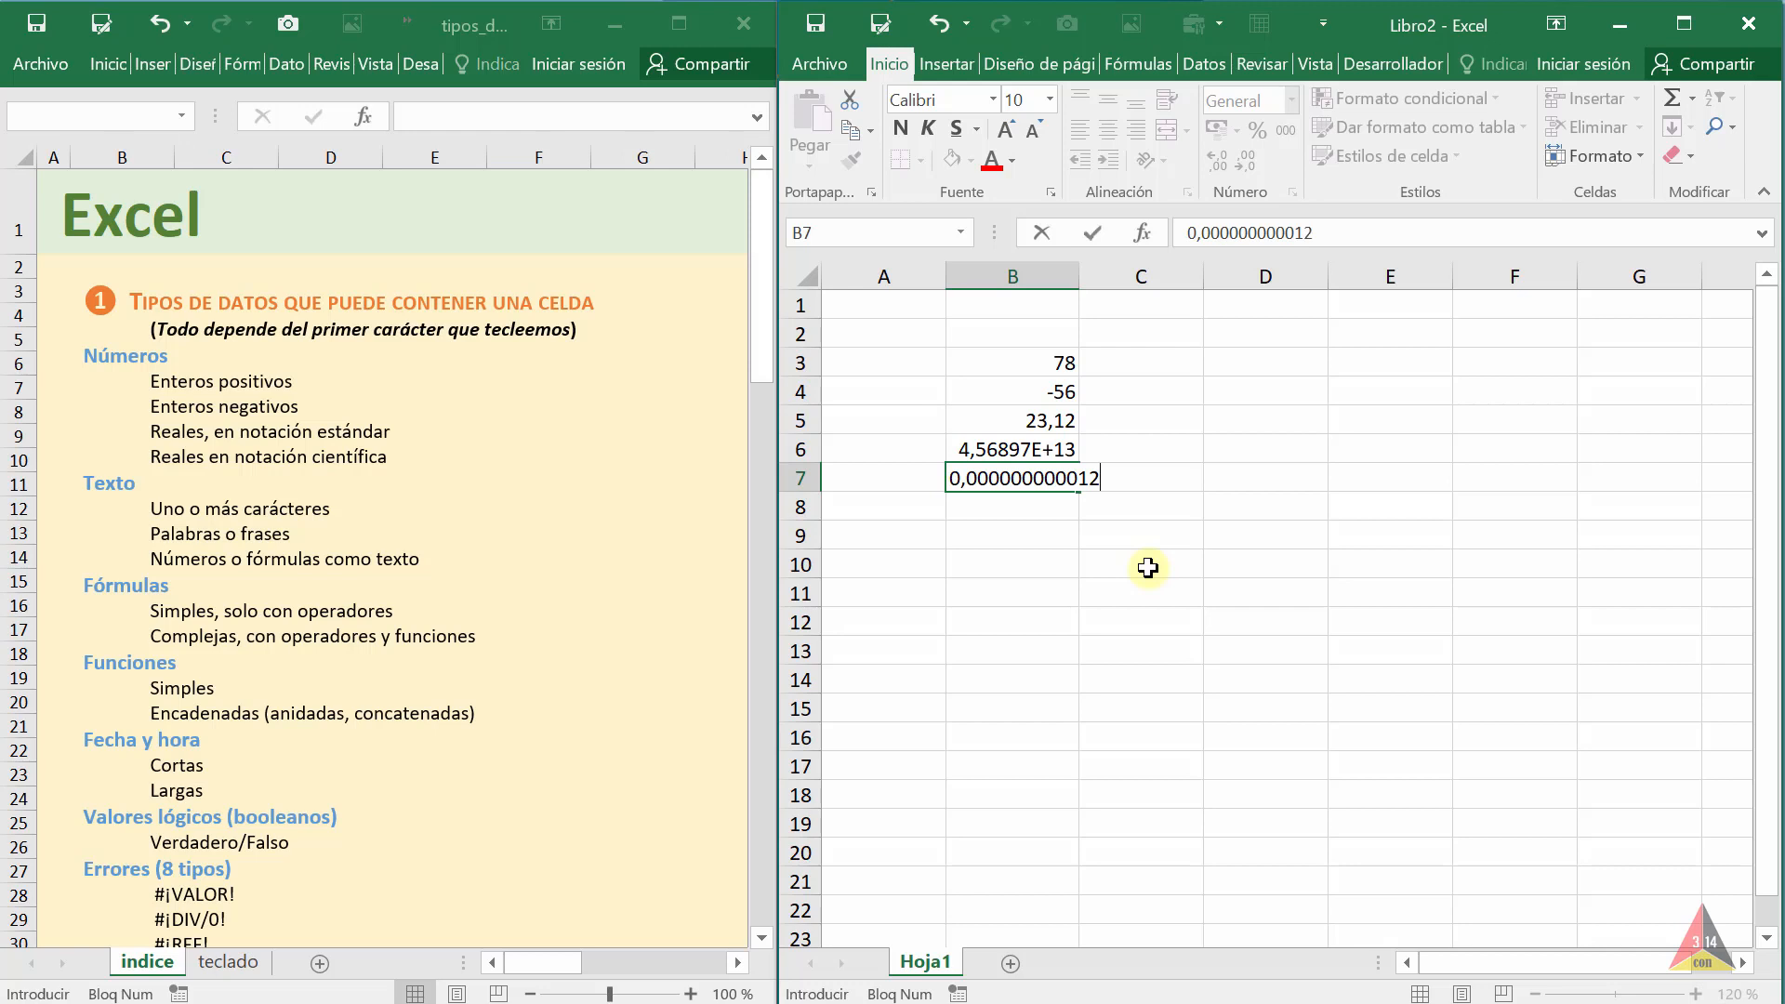
{"action": "key", "text": "Return"}
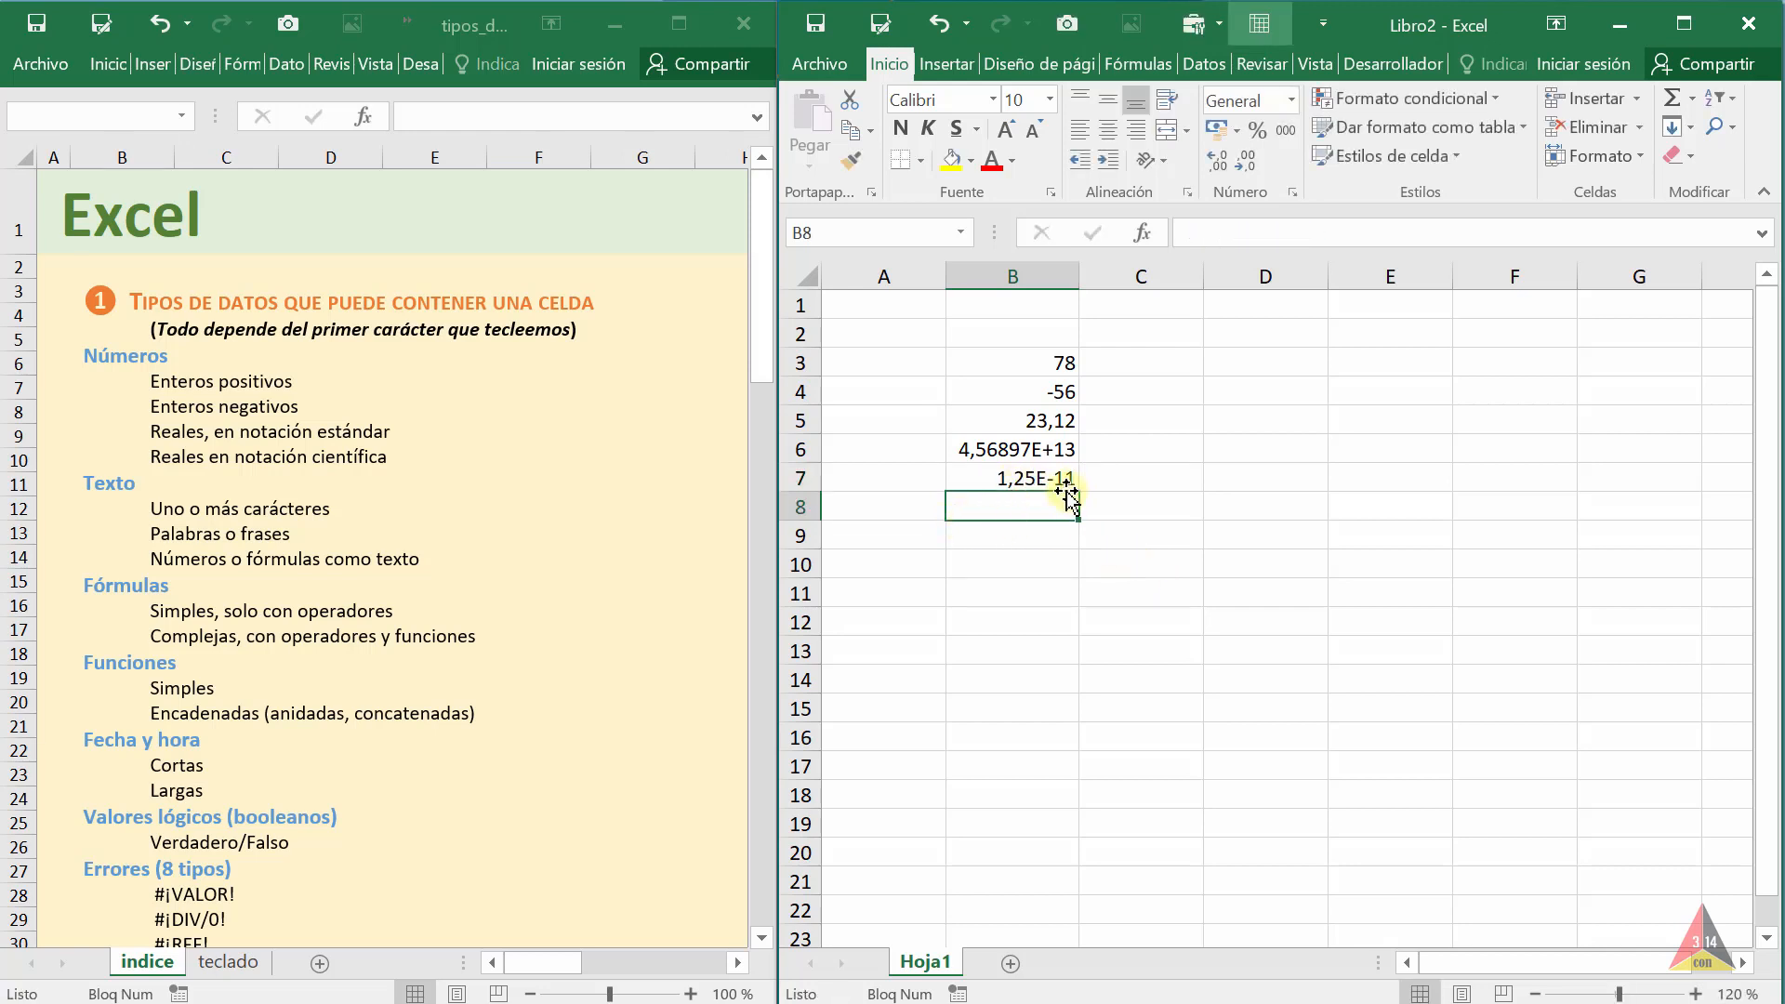
Select the numbers in B3:B7 to review them
{"action": "left_click", "coordinate": [1028, 584]}
{"action": "left_click_drag", "start_coordinate": [1031, 359], "coordinate": [1029, 490]}
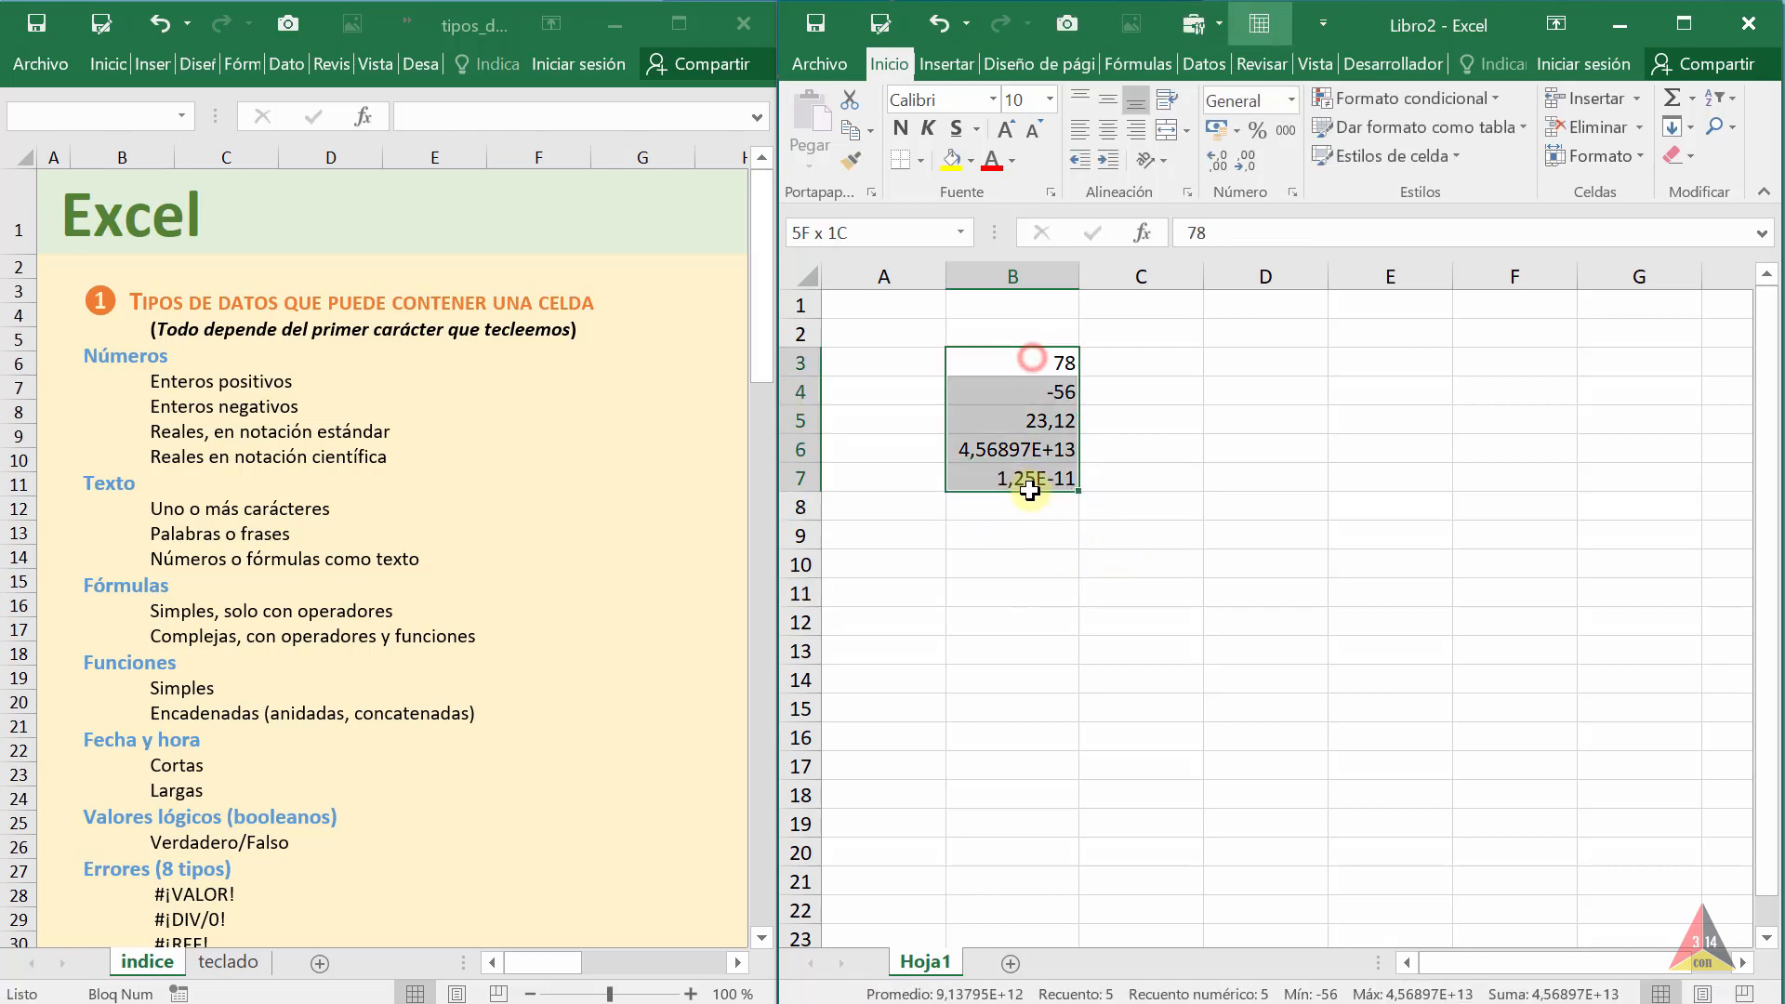
{"action": "left_click", "coordinate": [1004, 563]}
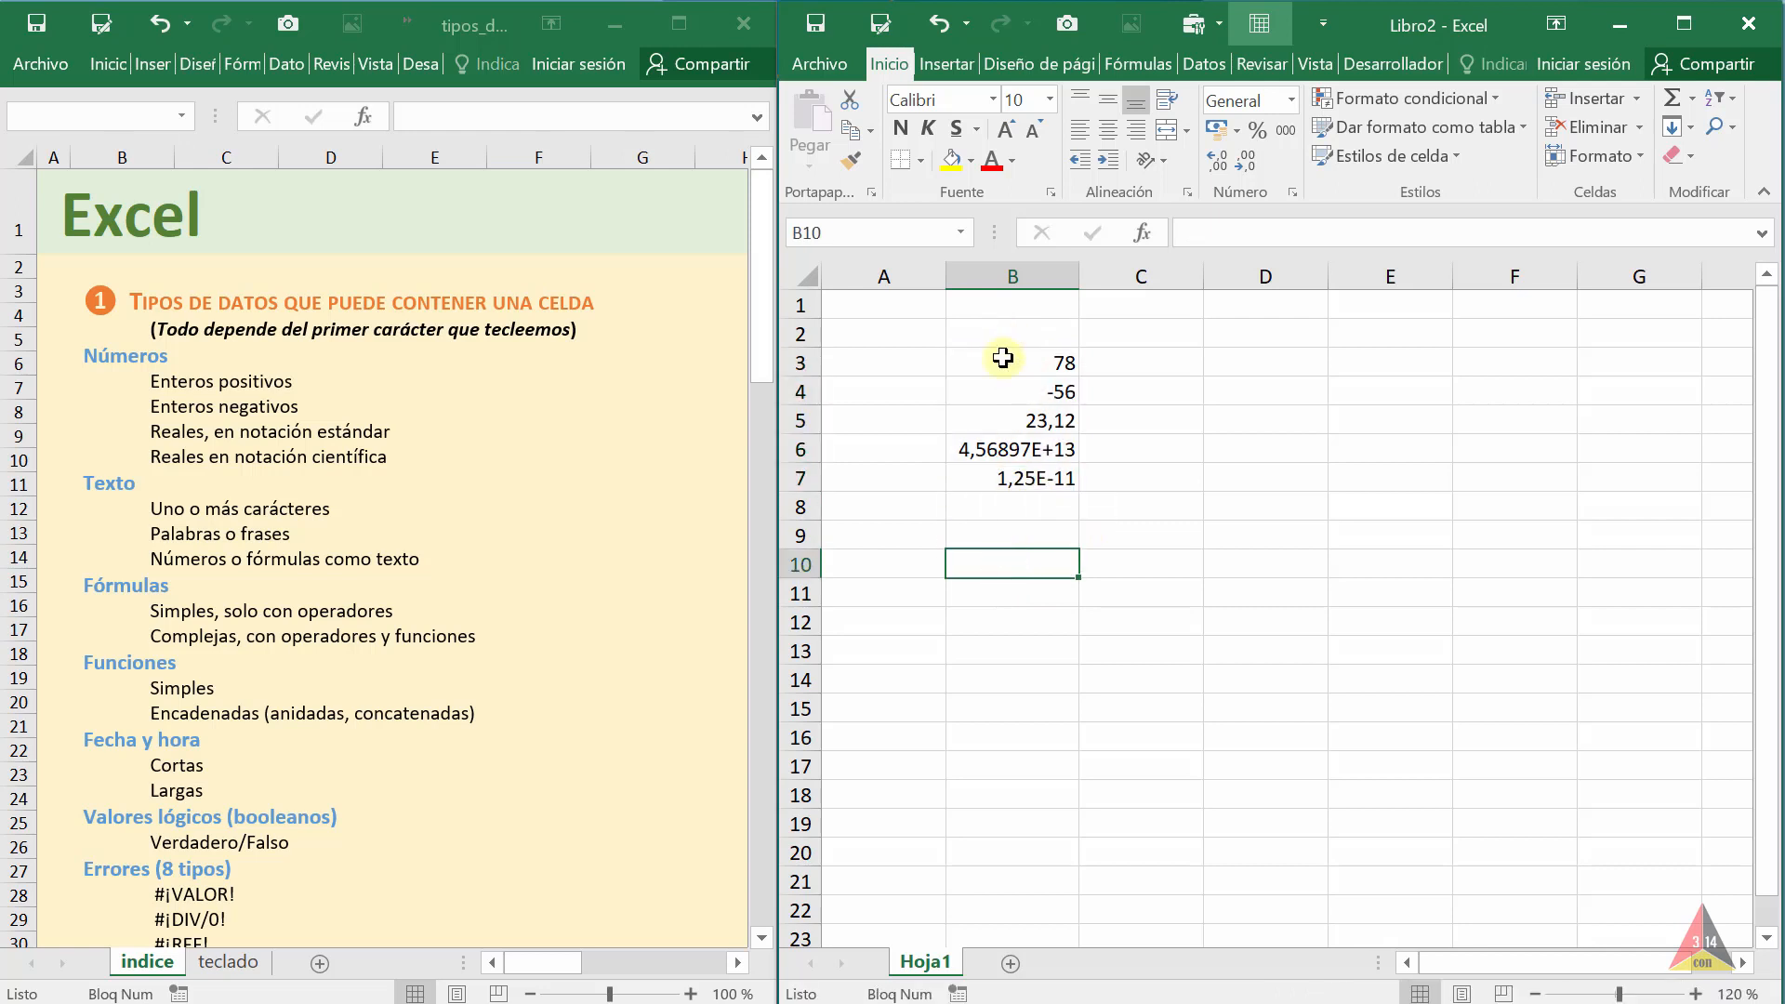
{"action": "left_click_drag", "start_coordinate": [1003, 358], "coordinate": [1023, 531]}
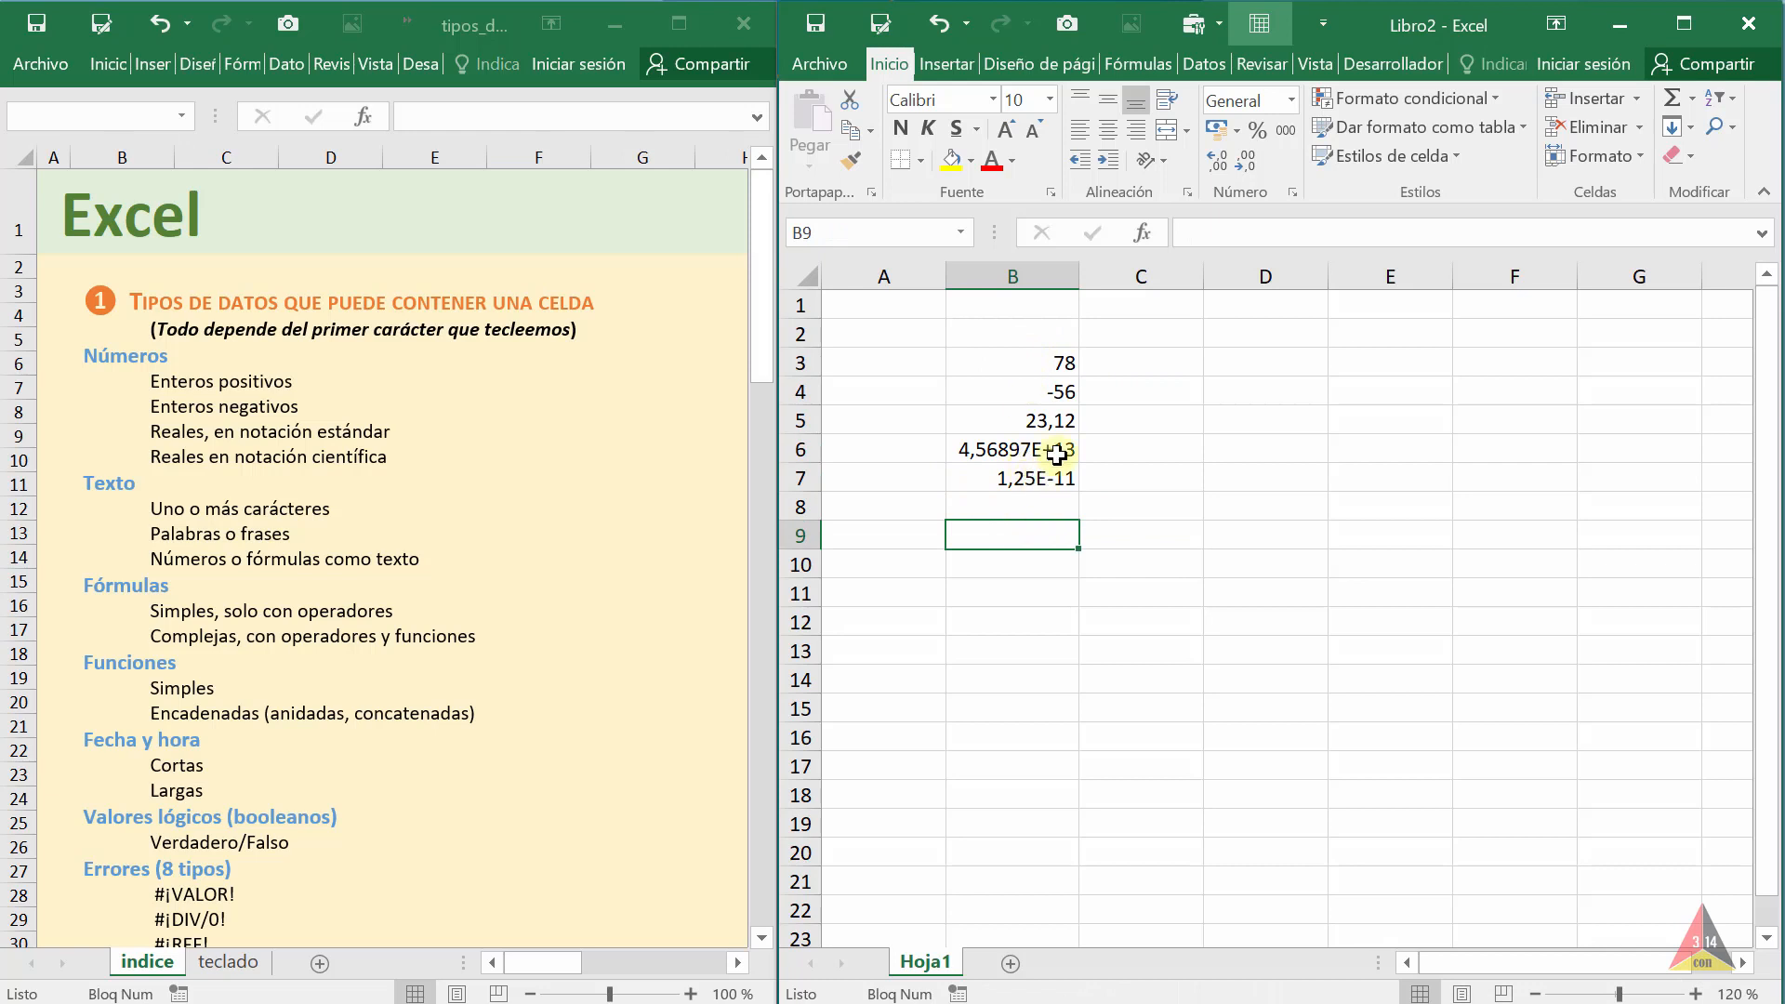
{"action": "left_click_drag", "start_coordinate": [1027, 362], "coordinate": [1028, 478]}
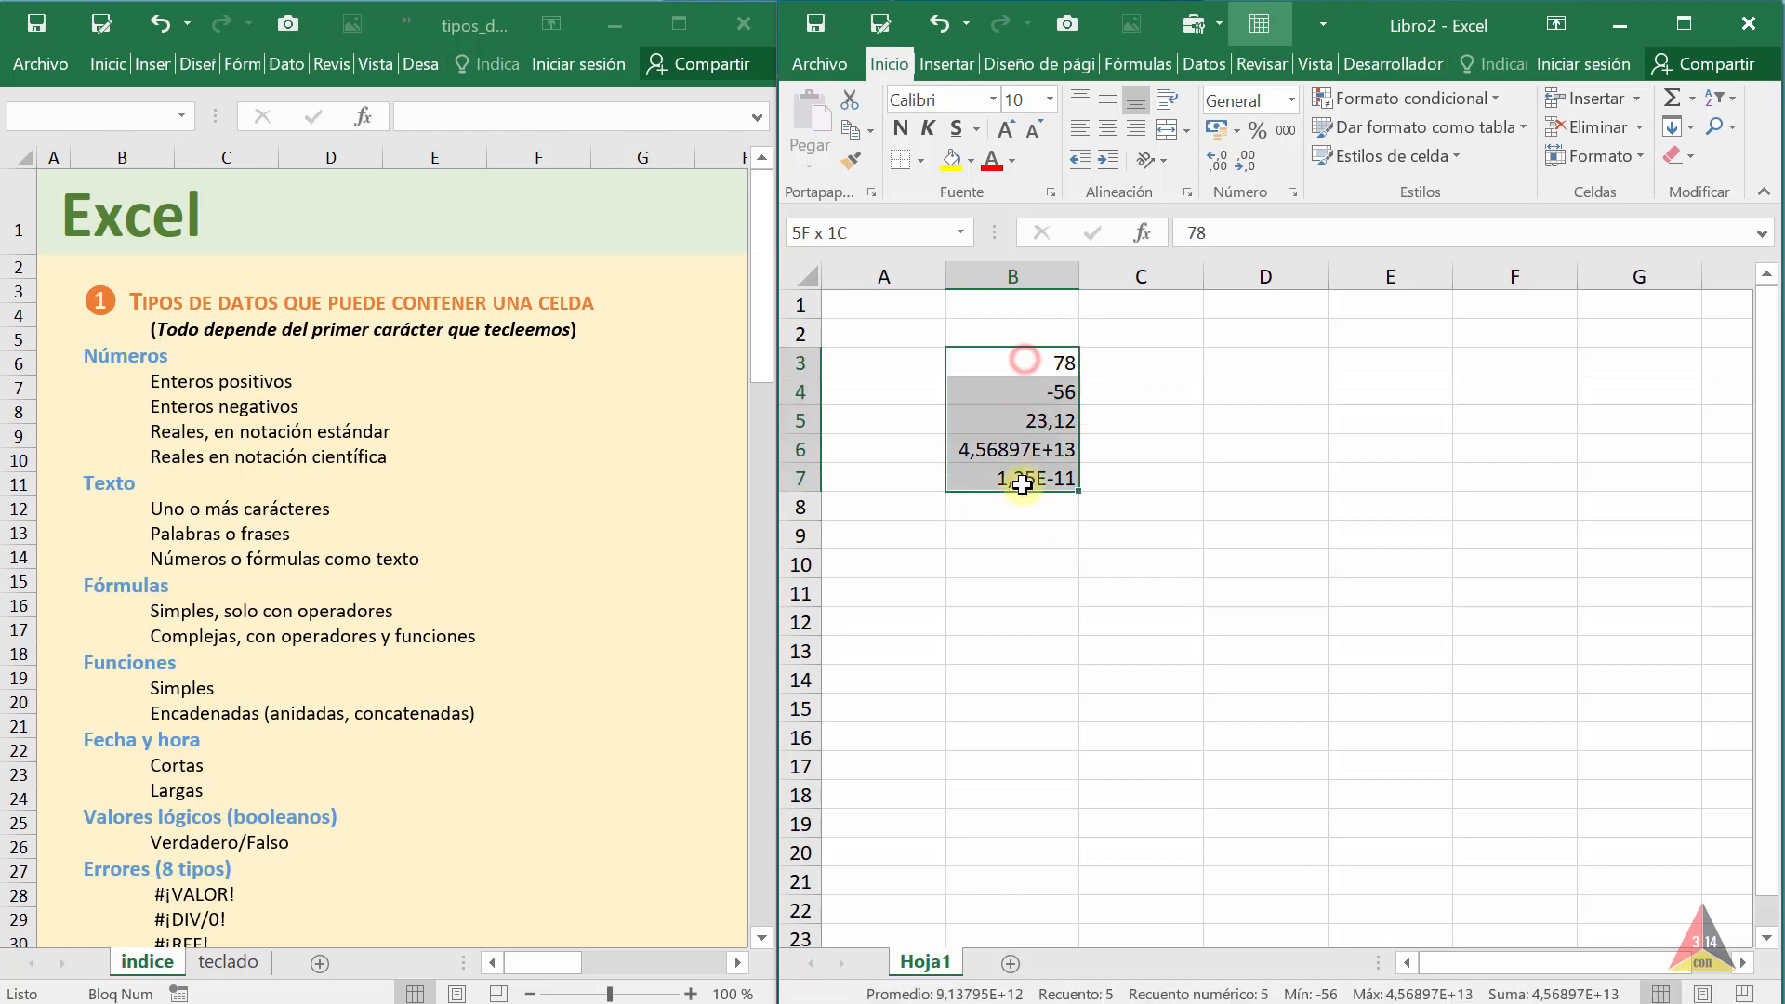
{"action": "left_click", "coordinate": [1016, 569]}
Type the capital letter A into cell D3 with Caps Lock on
{"action": "left_click", "coordinate": [1179, 370]}
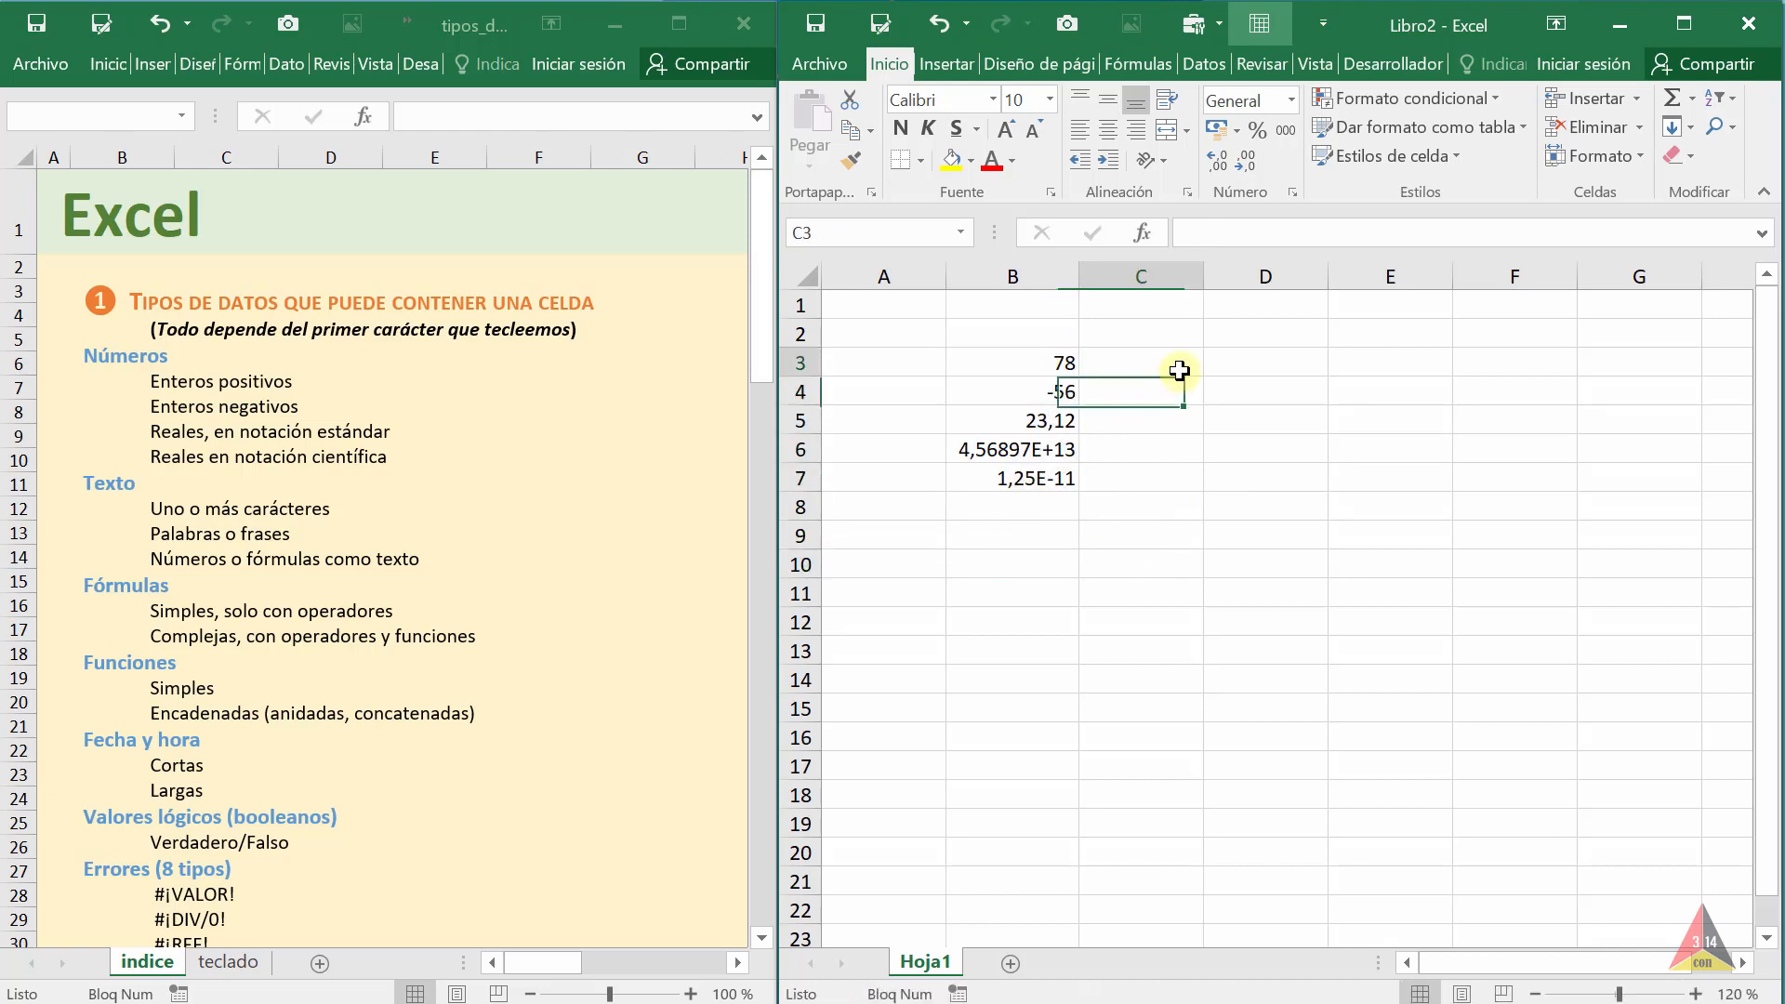
{"action": "left_click", "coordinate": [1255, 363]}
{"action": "key", "text": "Caps_Lock"}
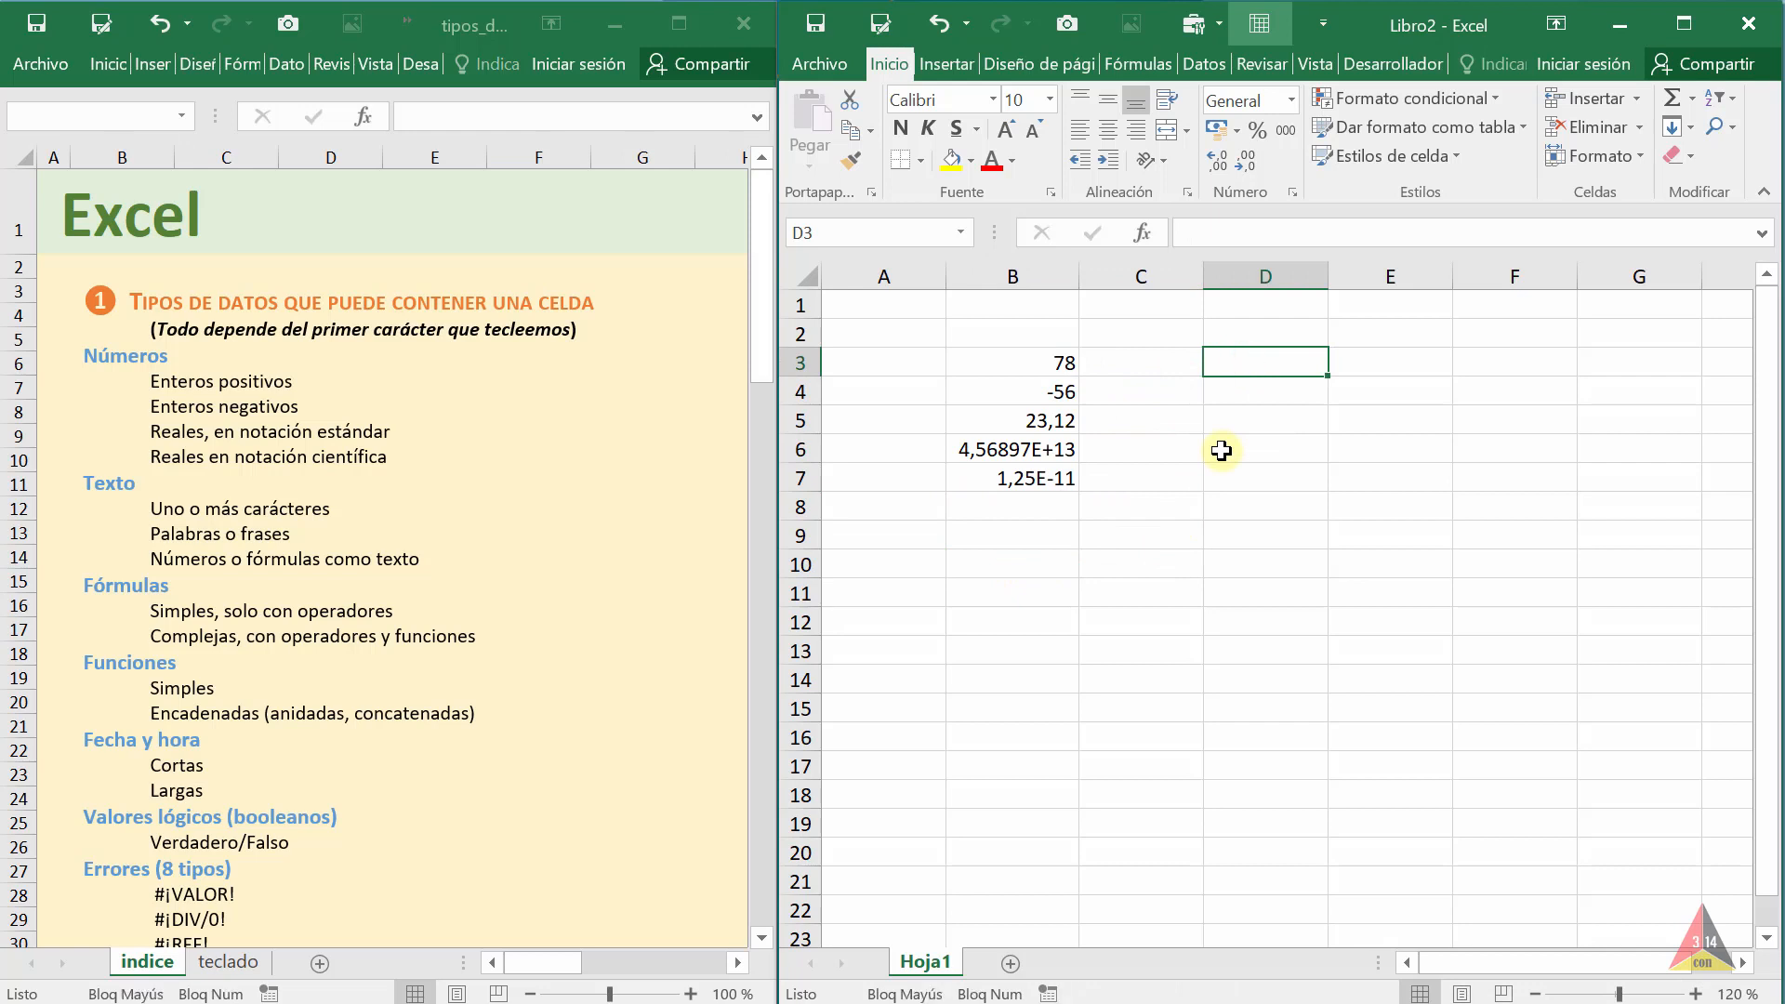
{"action": "type", "text": "A"}
{"action": "left_click", "coordinate": [1220, 450]}
{"action": "left_click", "coordinate": [1252, 358]}
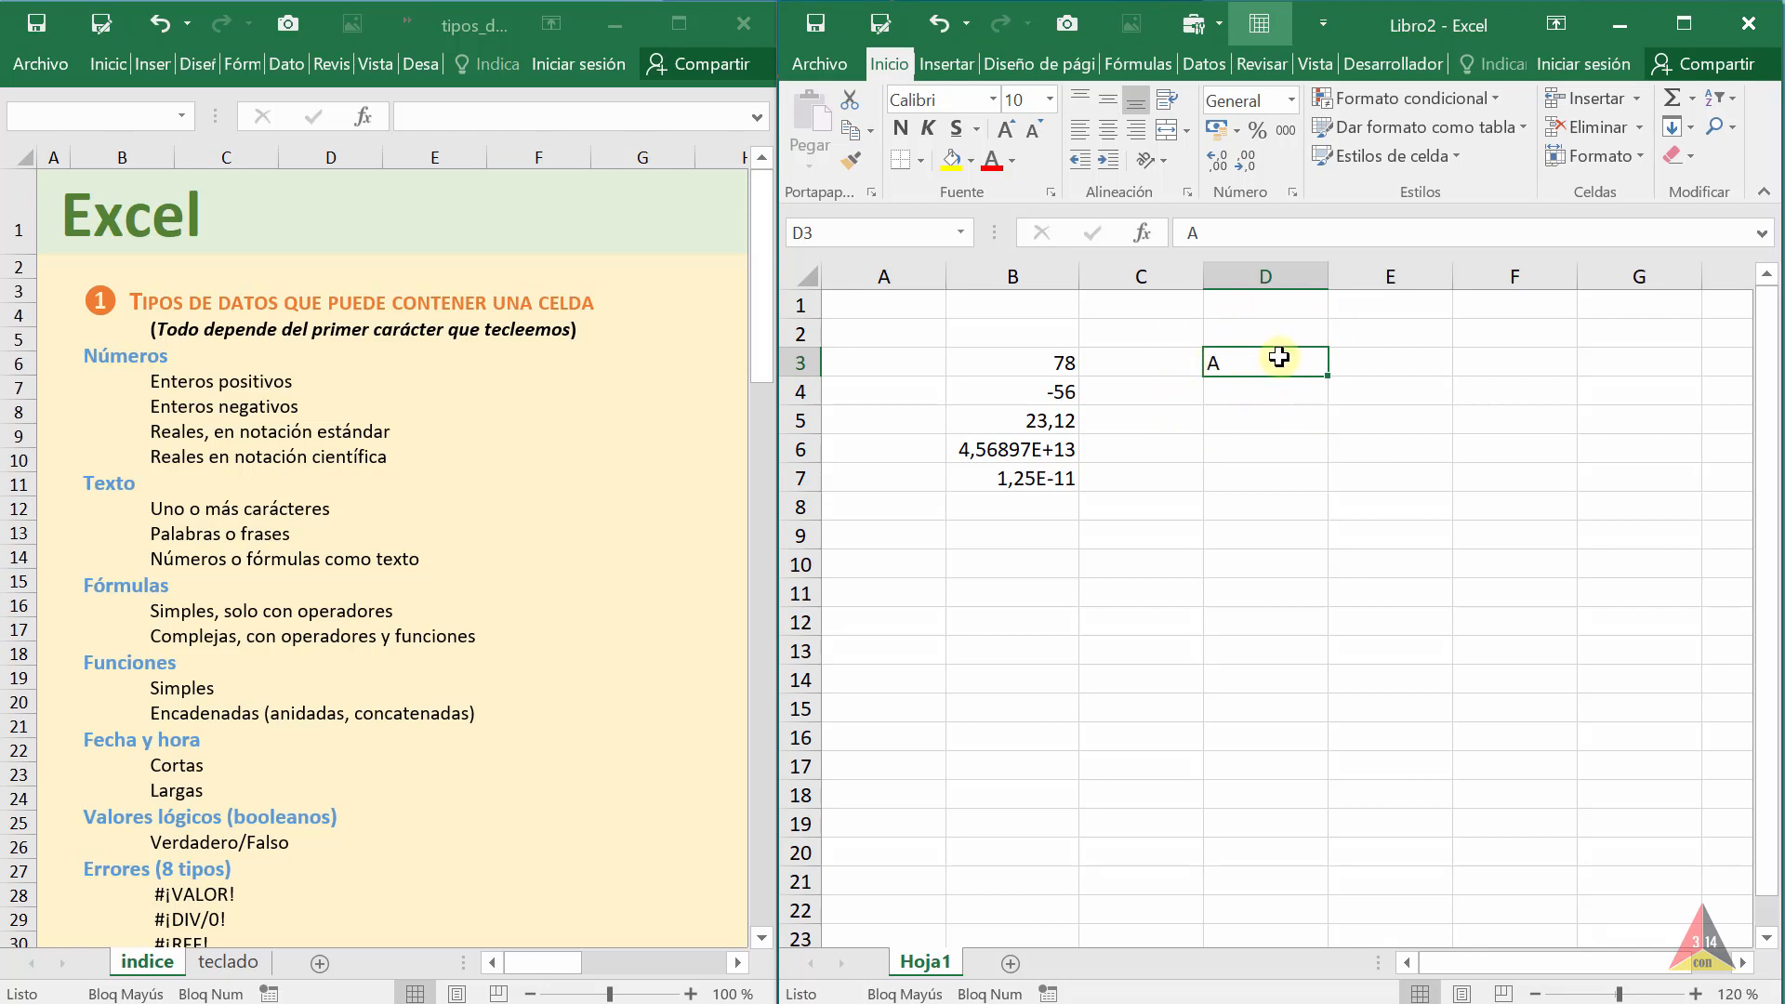
{"action": "left_click", "coordinate": [1232, 387]}
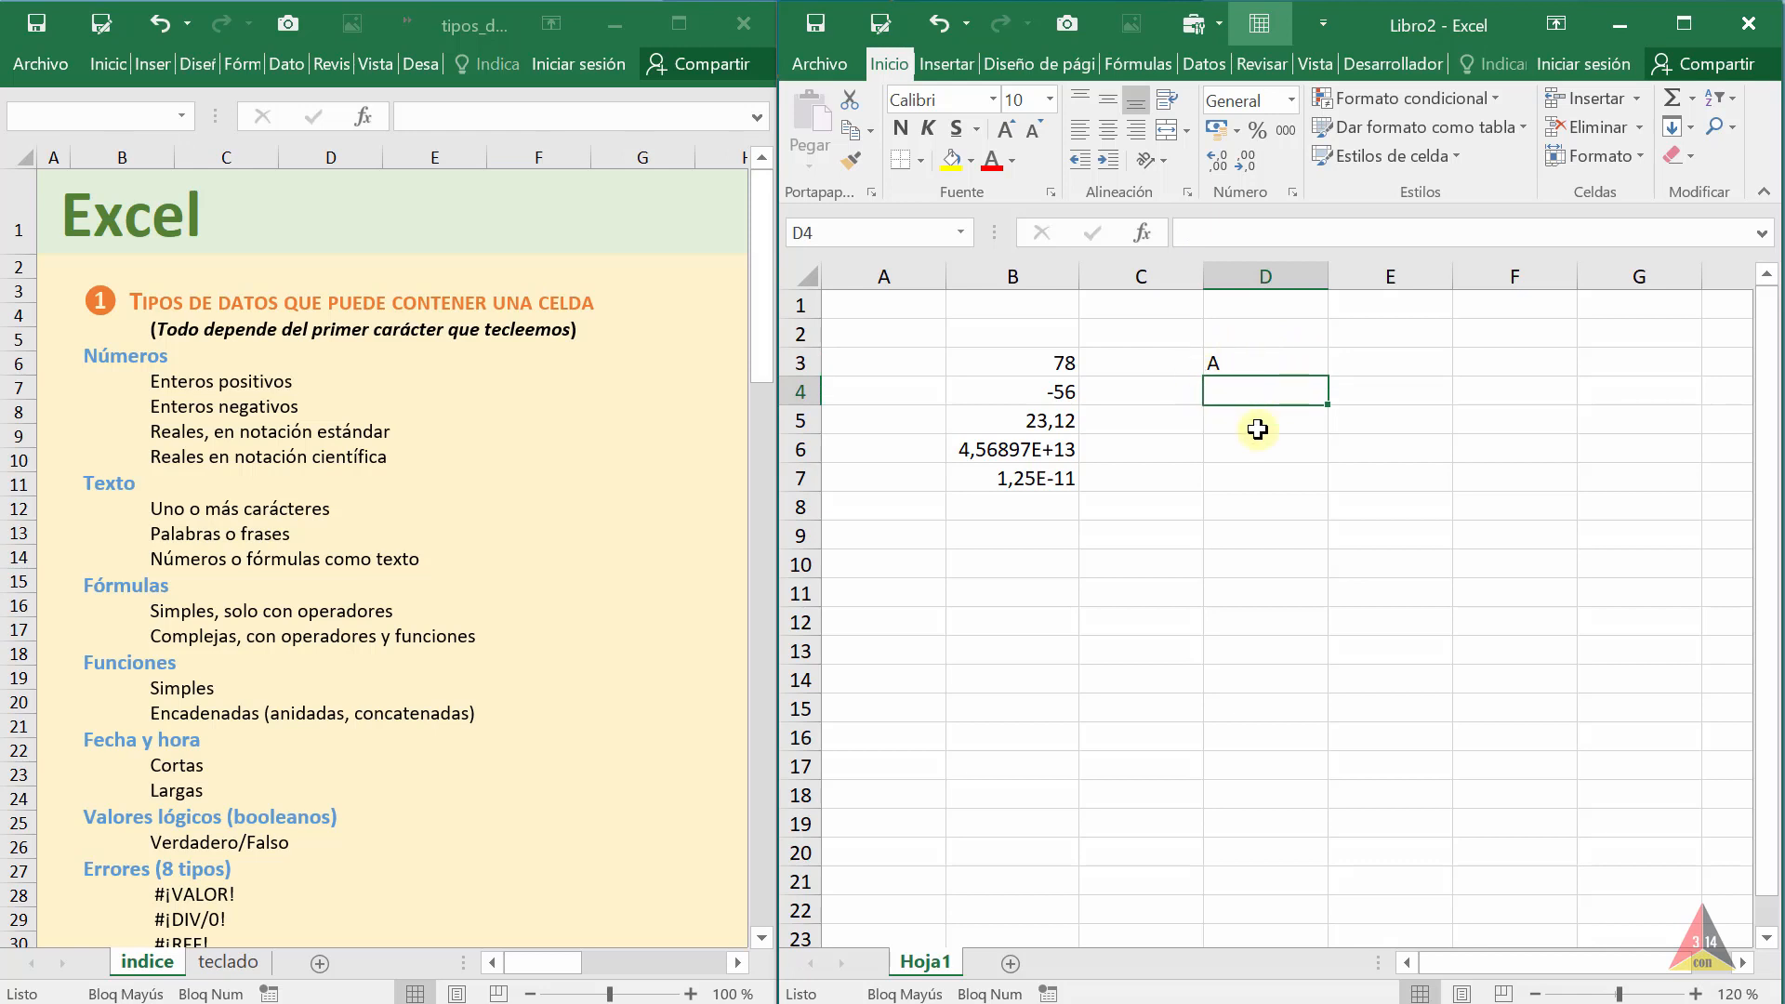
{"action": "type", "text": "TECLA"}
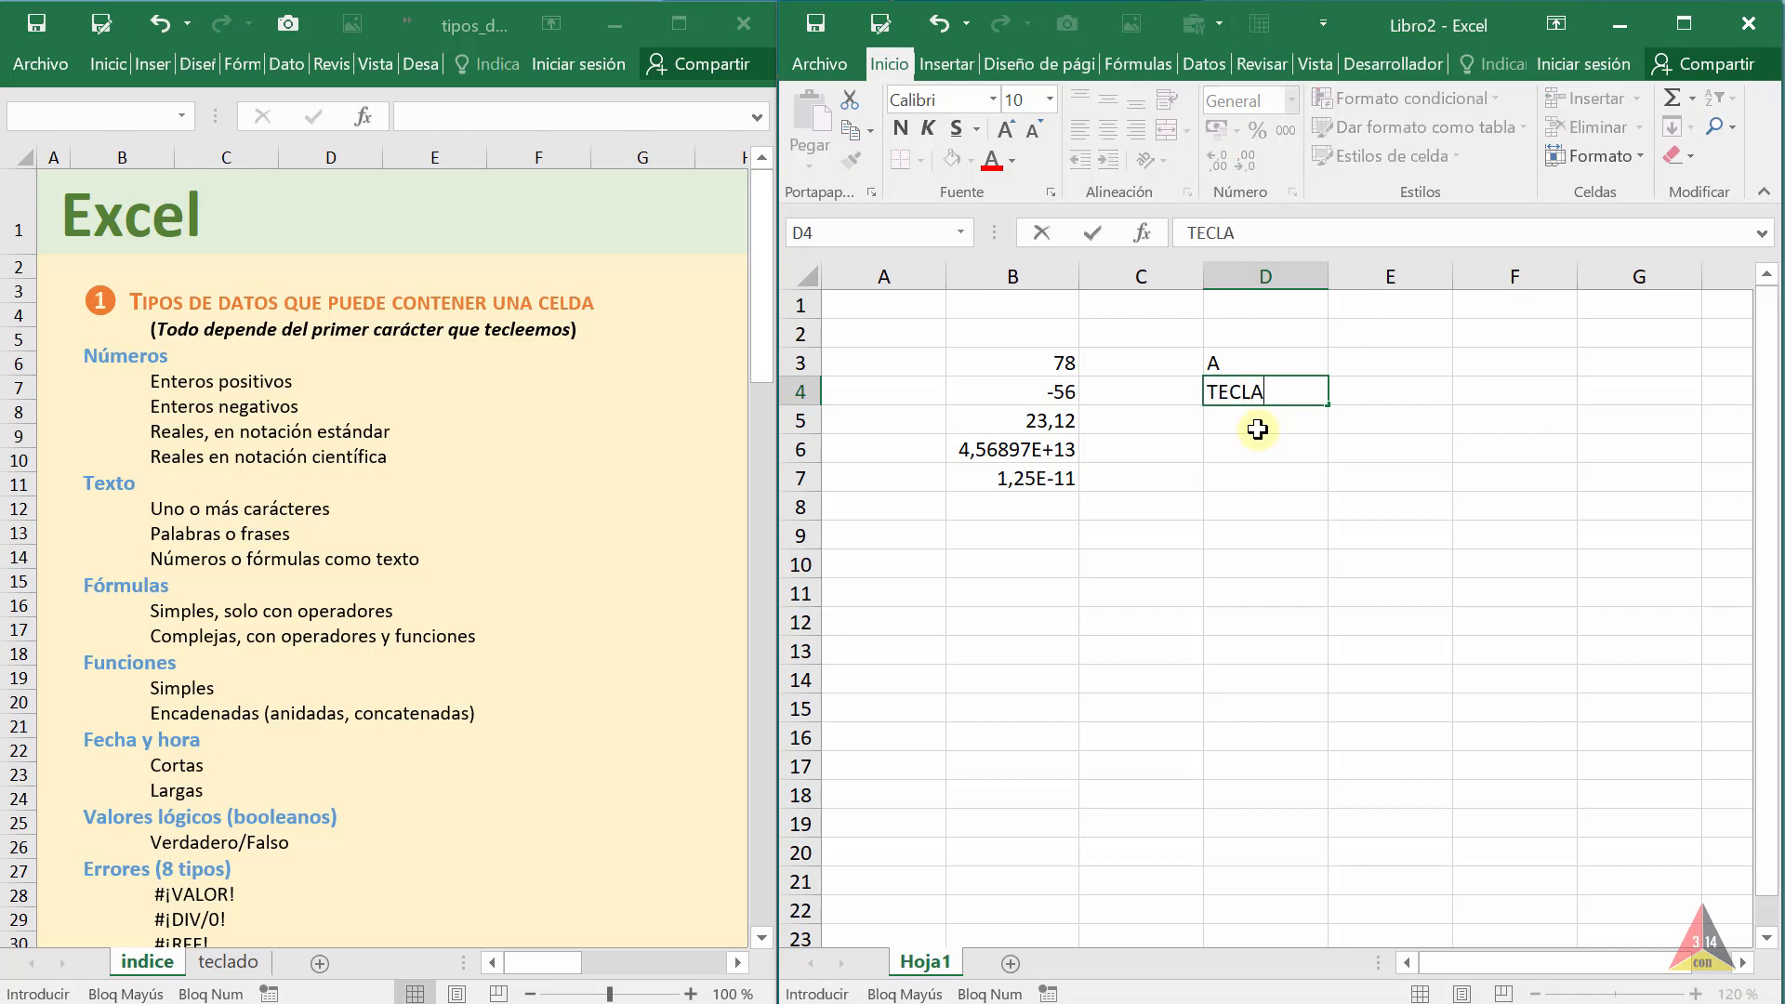
{"action": "type", "text": "DO"}
{"action": "key", "text": "Return"}
{"action": "key", "text": "Return"}
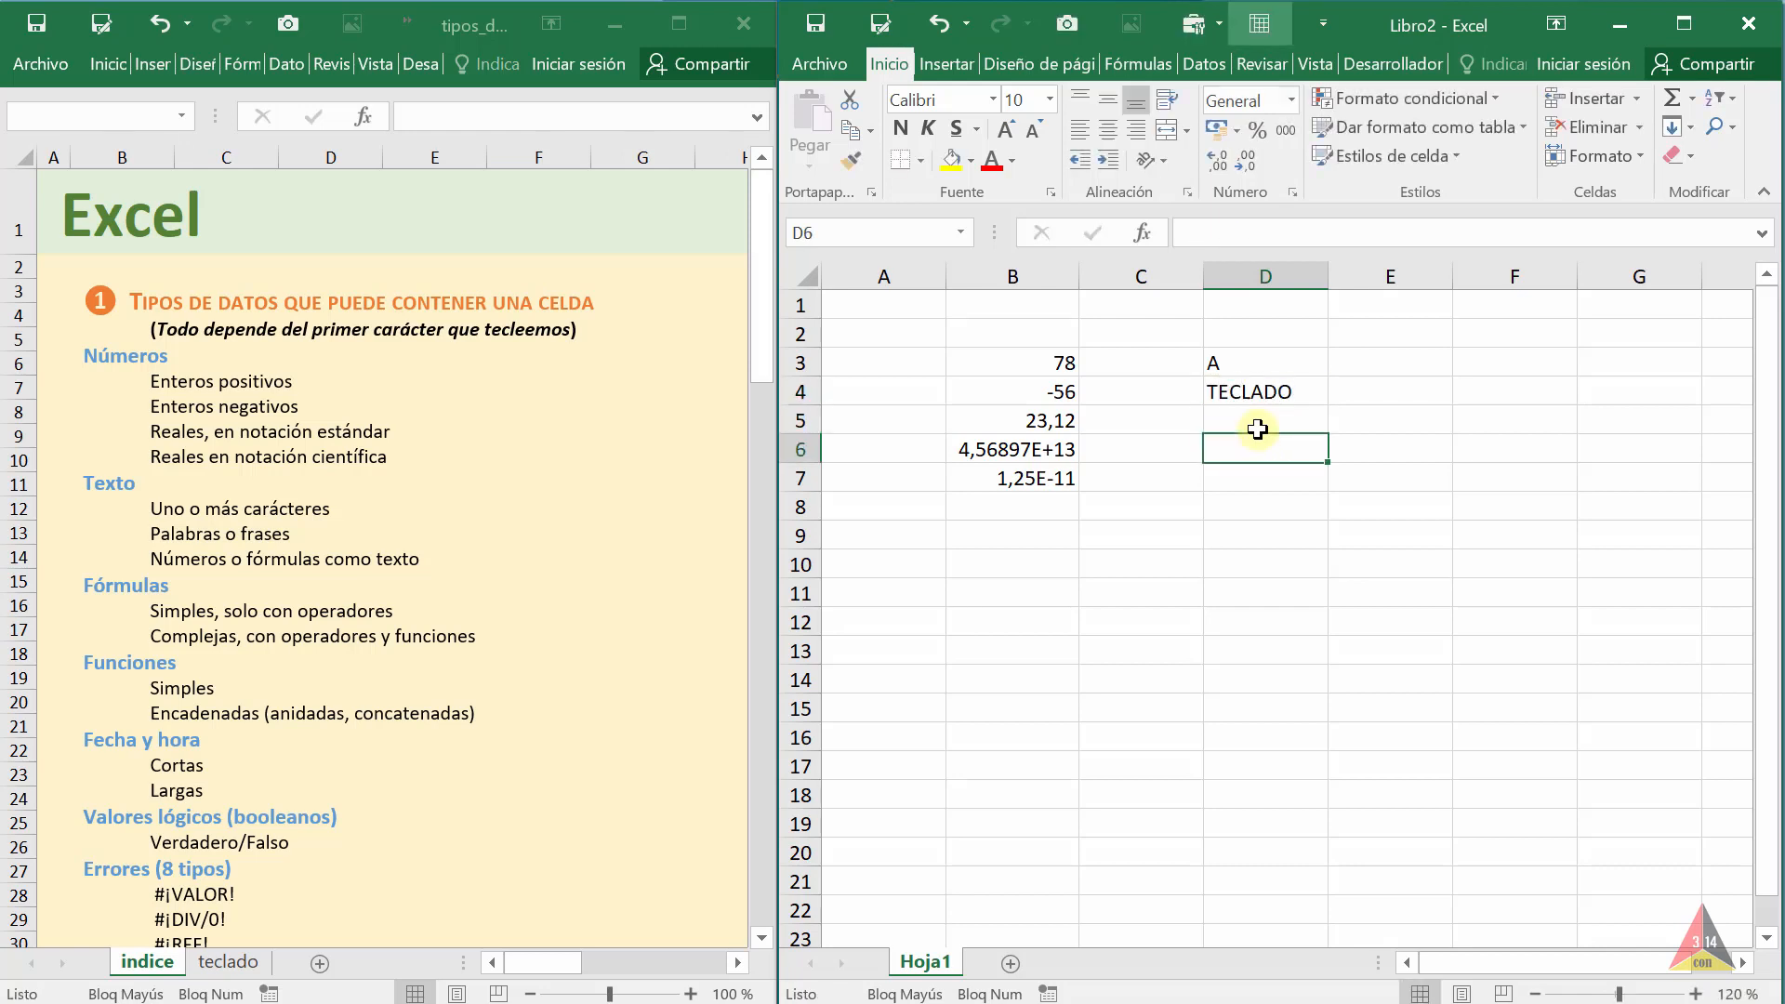
{"action": "key", "text": "Caps_Lock"}
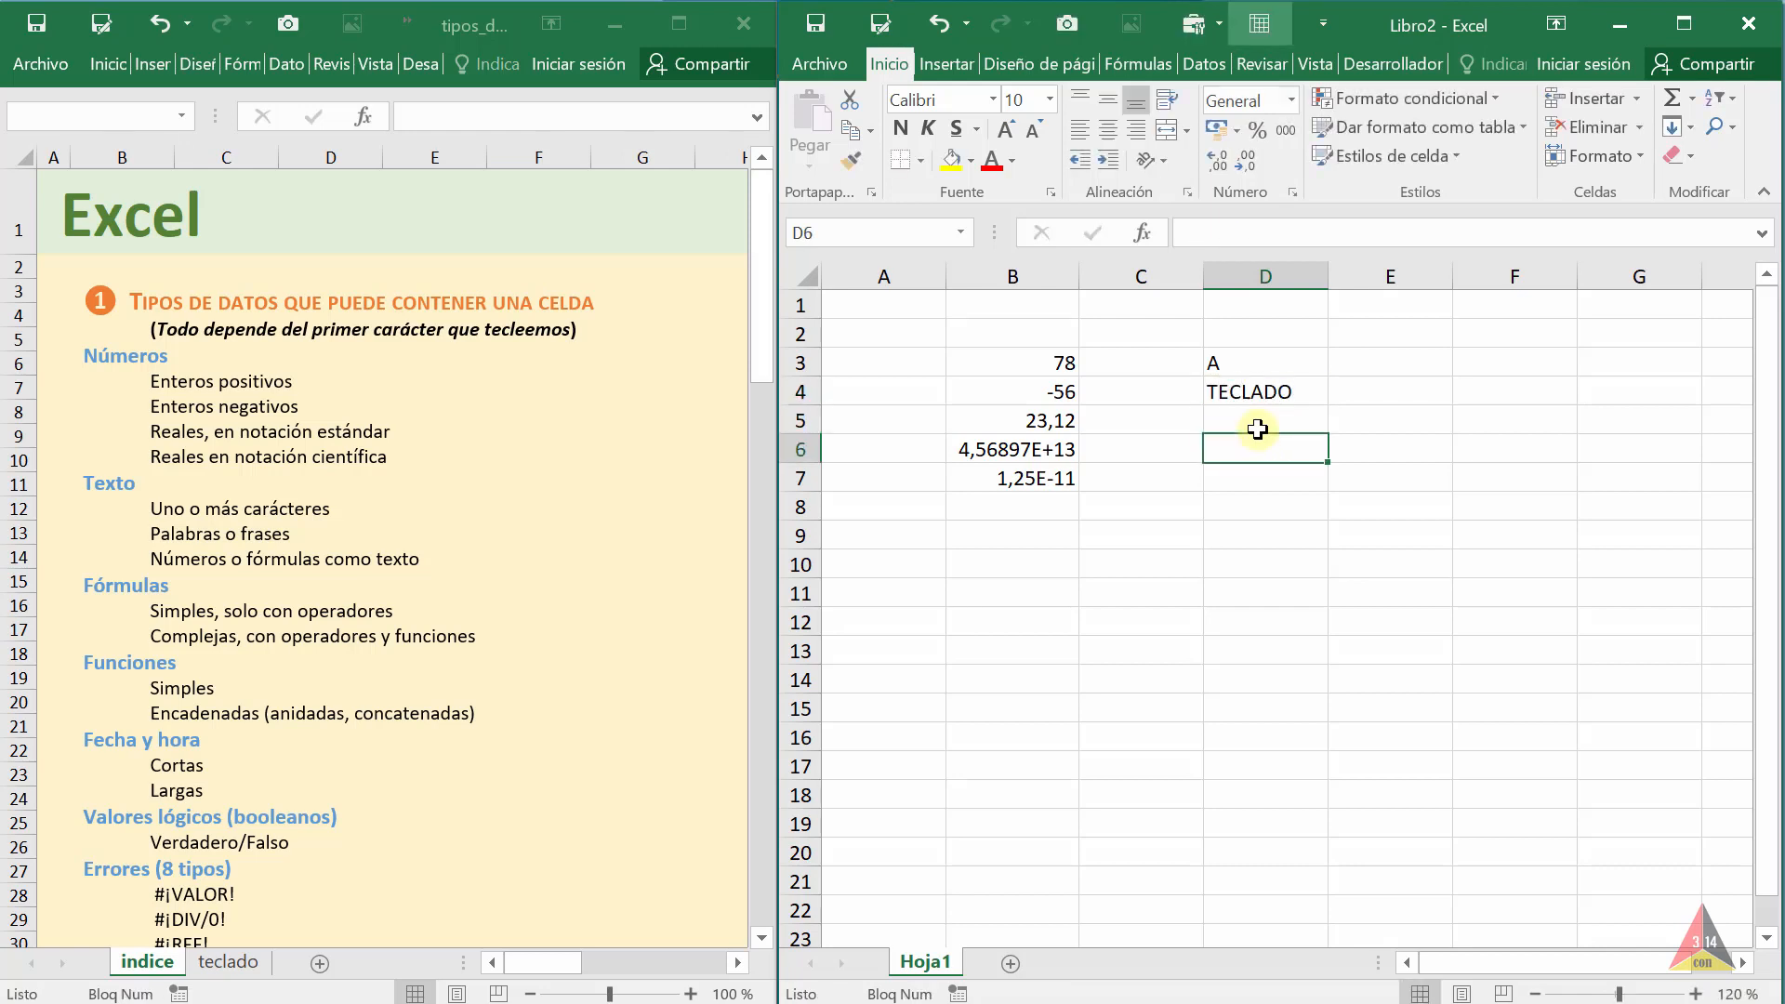
{"action": "type", "text": "Hola mu"}
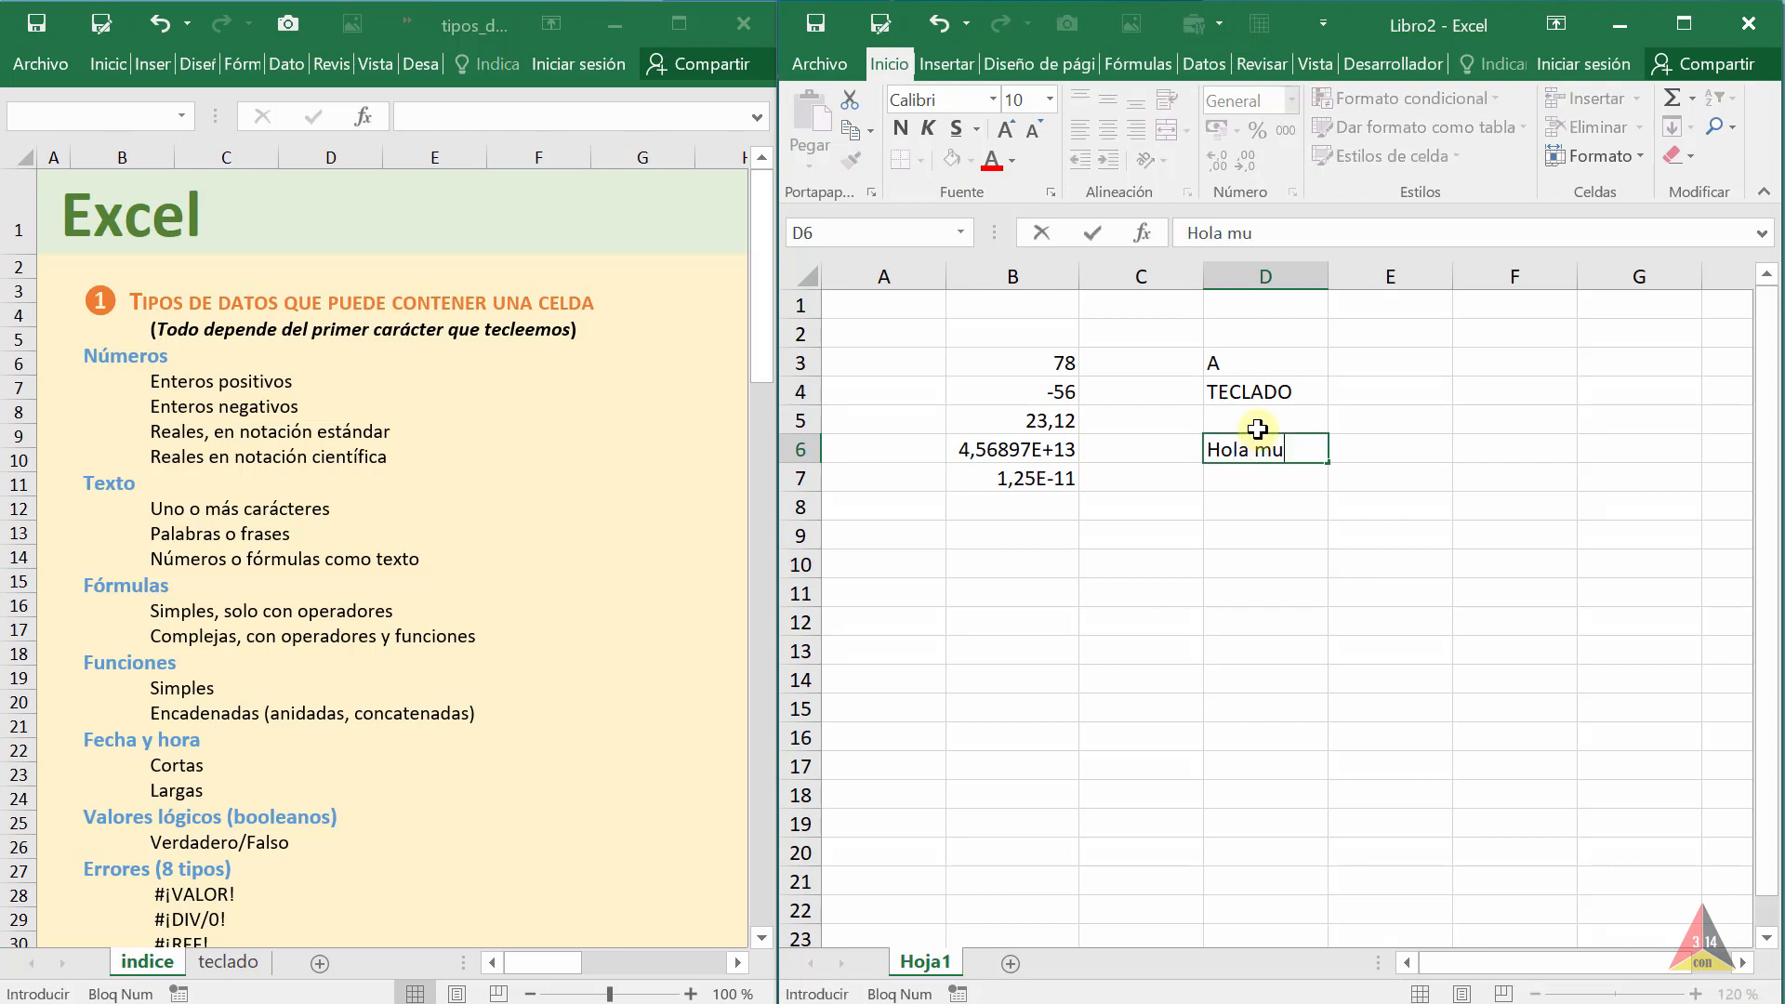
{"action": "key", "text": "Return"}
{"action": "key", "text": "Return"}
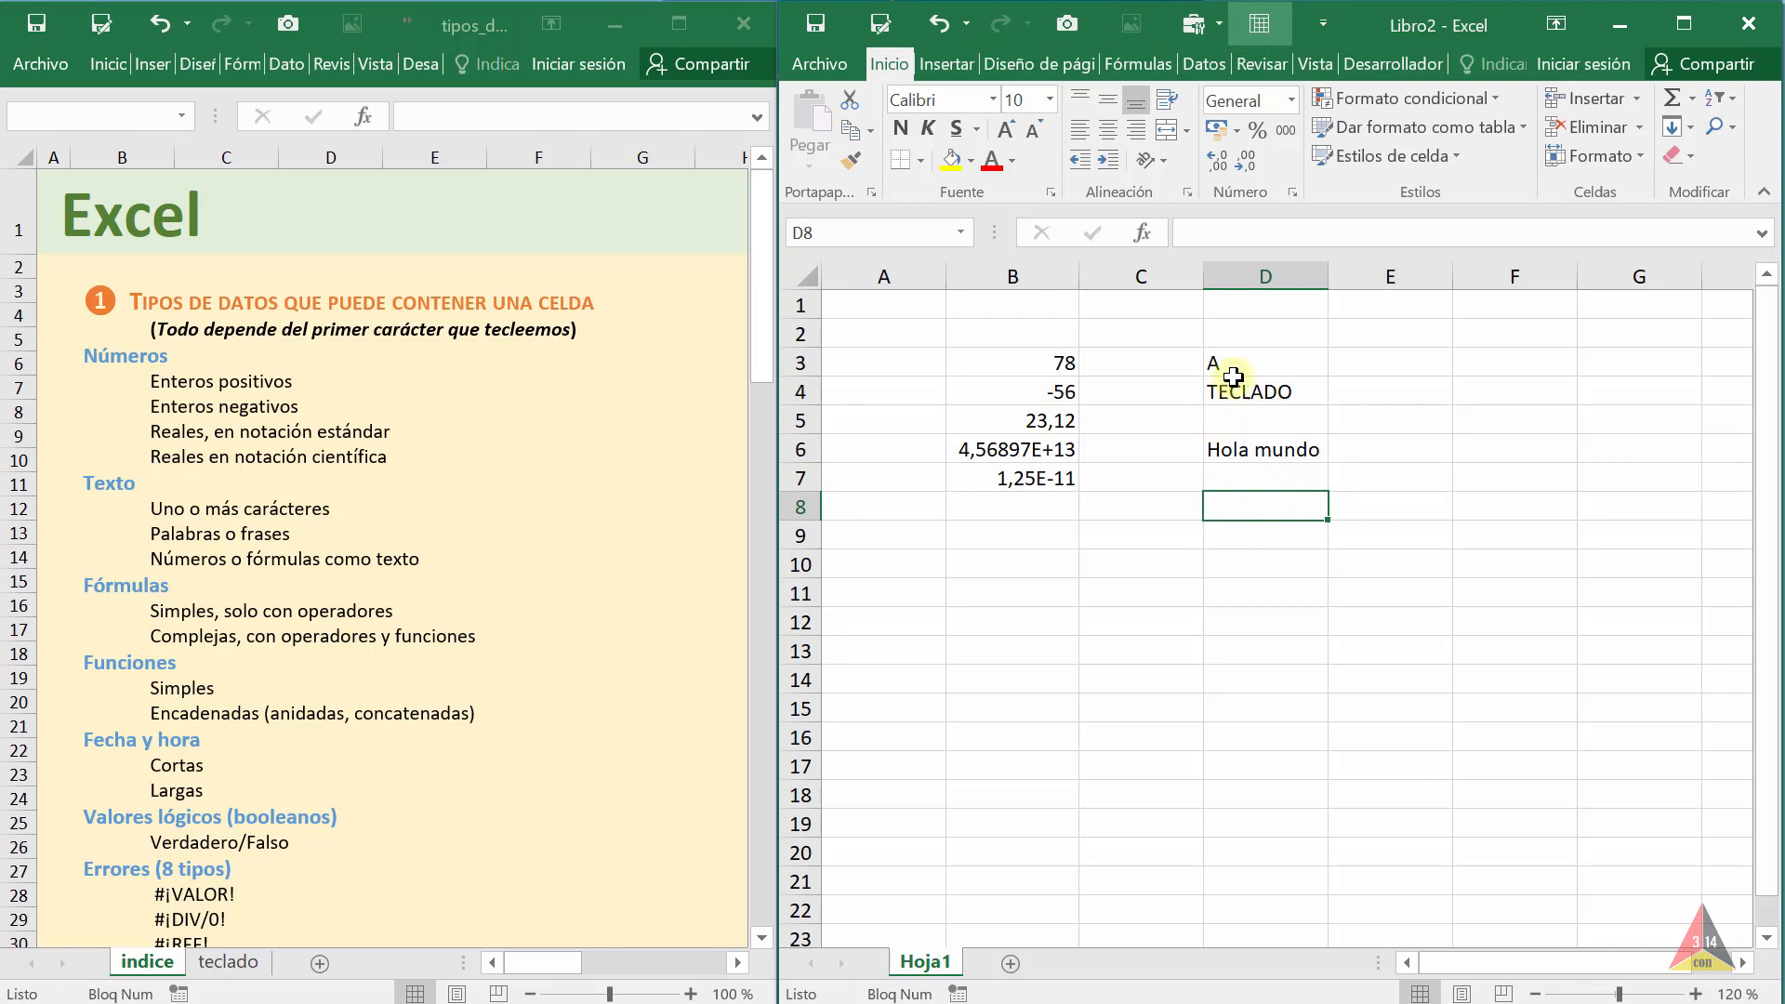
{"action": "left_click", "coordinate": [1234, 449]}
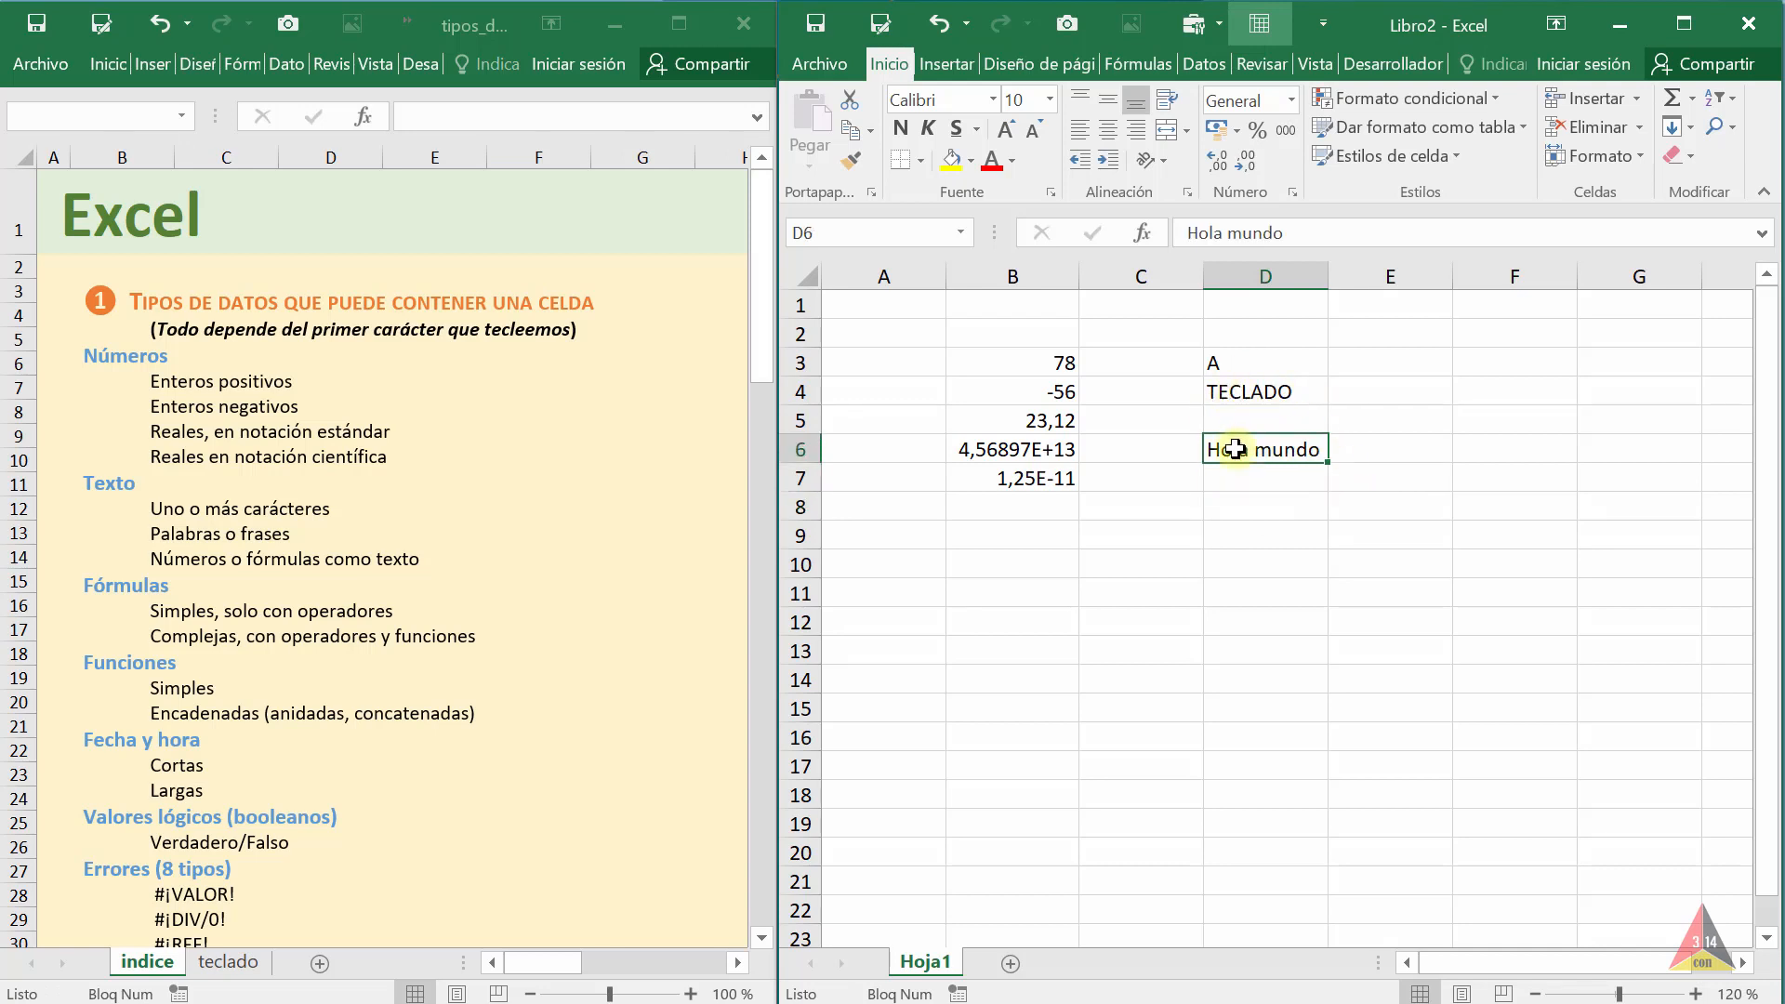
{"action": "left_click", "coordinate": [1053, 540]}
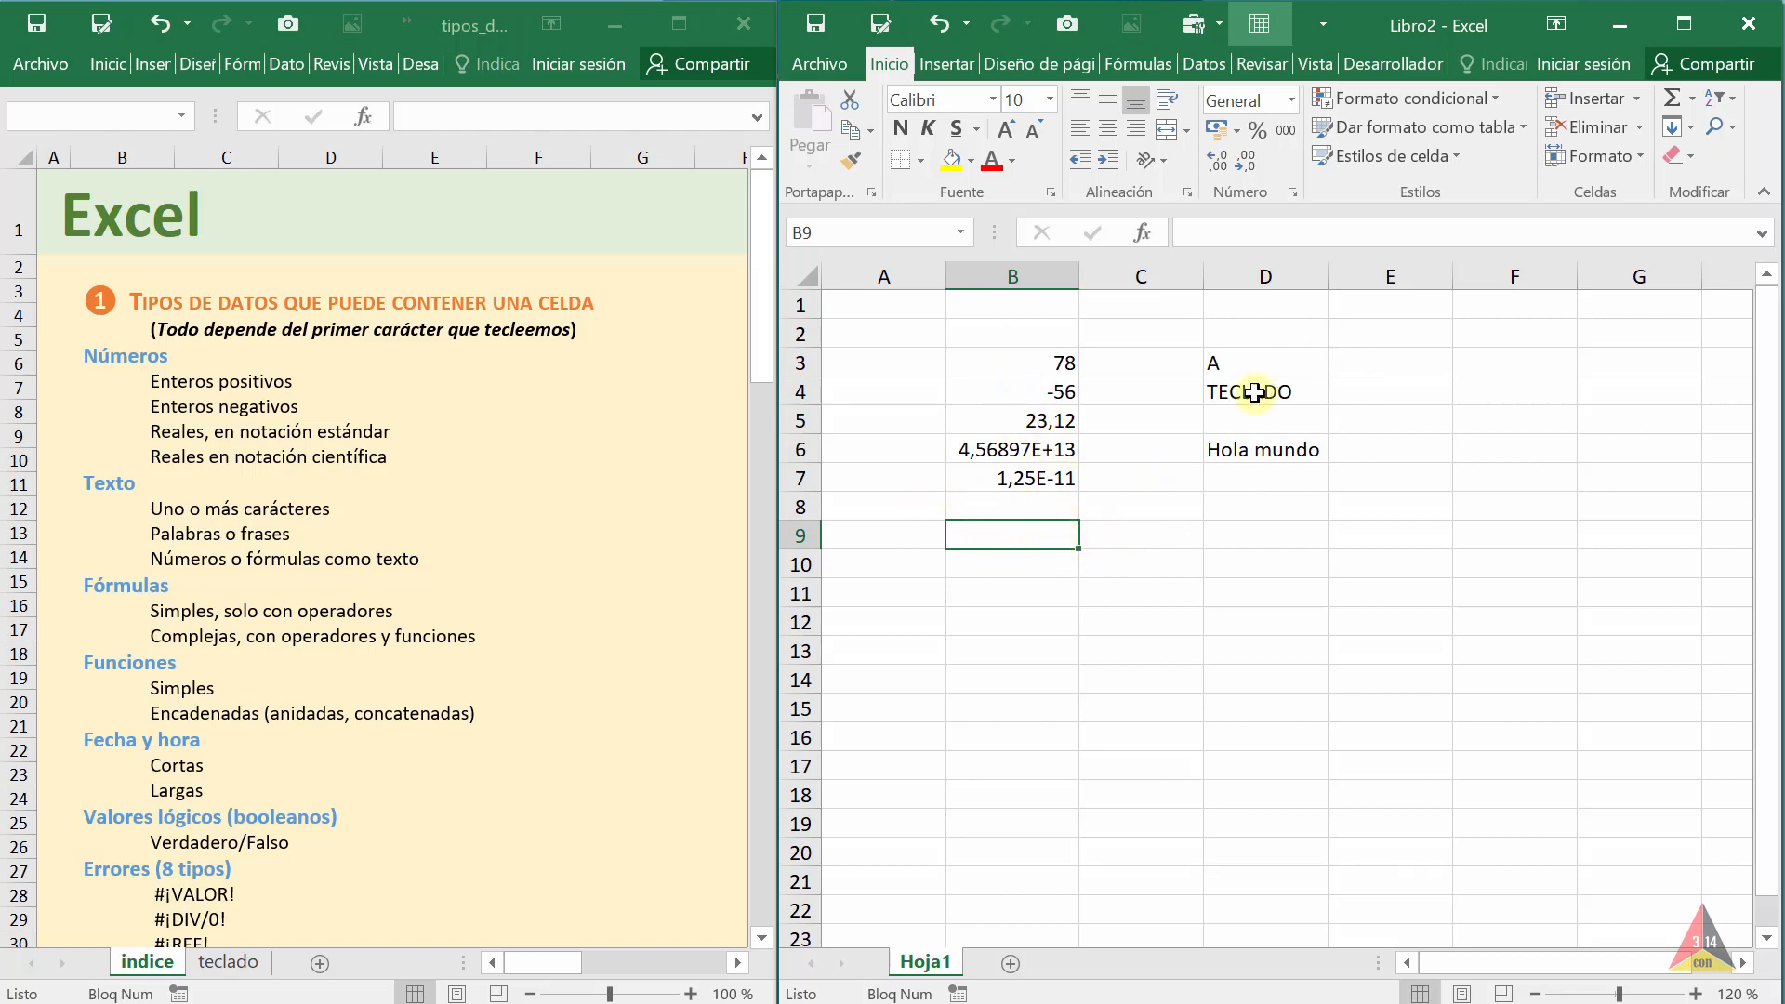
{"action": "left_click", "coordinate": [1243, 450]}
{"action": "left_click", "coordinate": [1167, 584]}
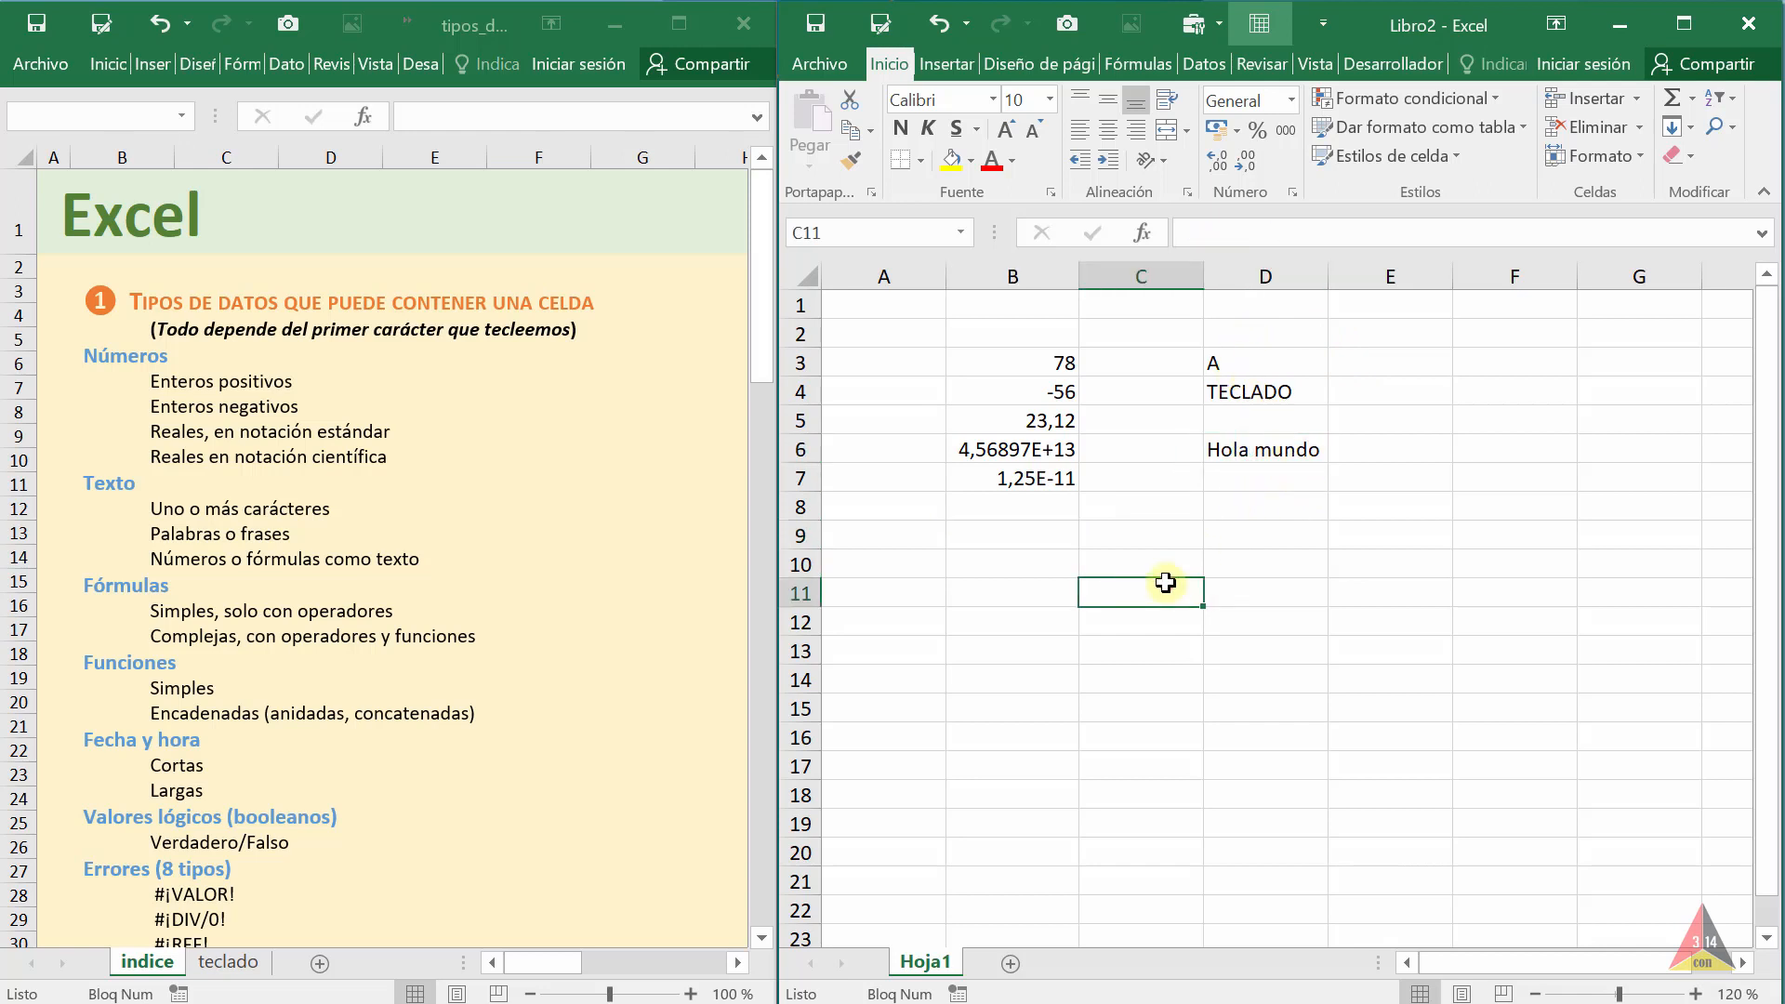
{"action": "left_click", "coordinate": [1013, 536]}
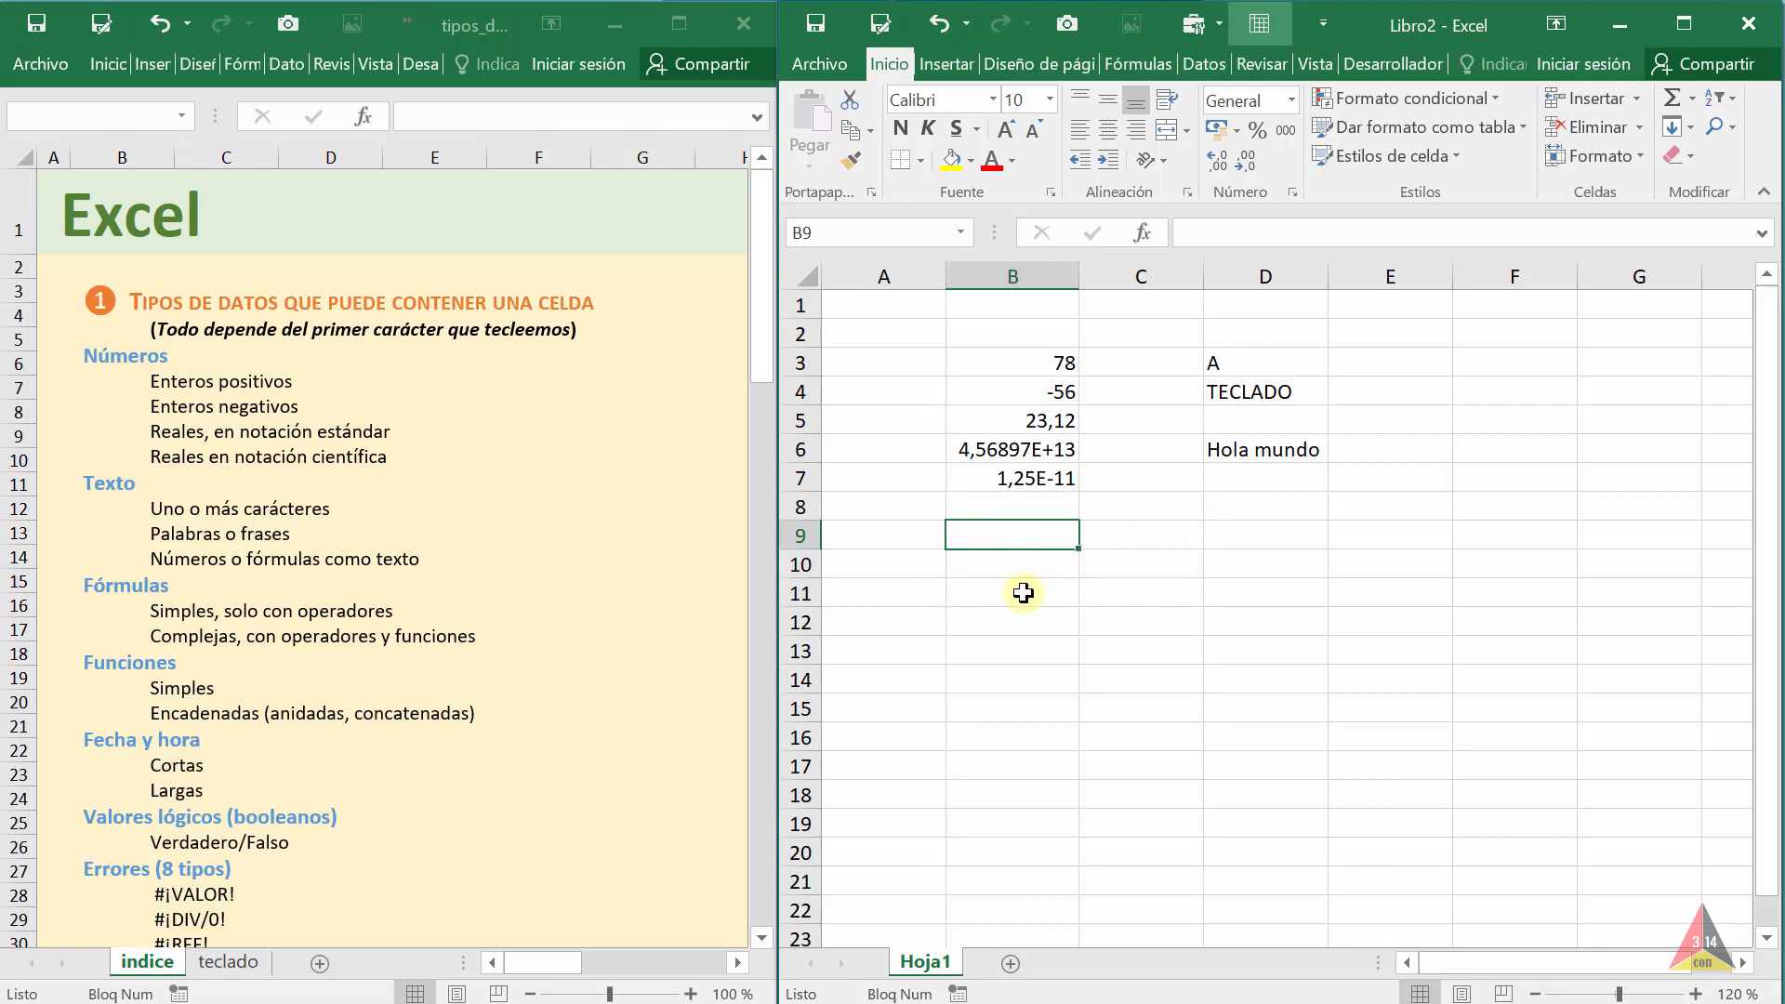
Enter the formula =5+9 in B9 so it shows 14
{"action": "type", "text": "="}
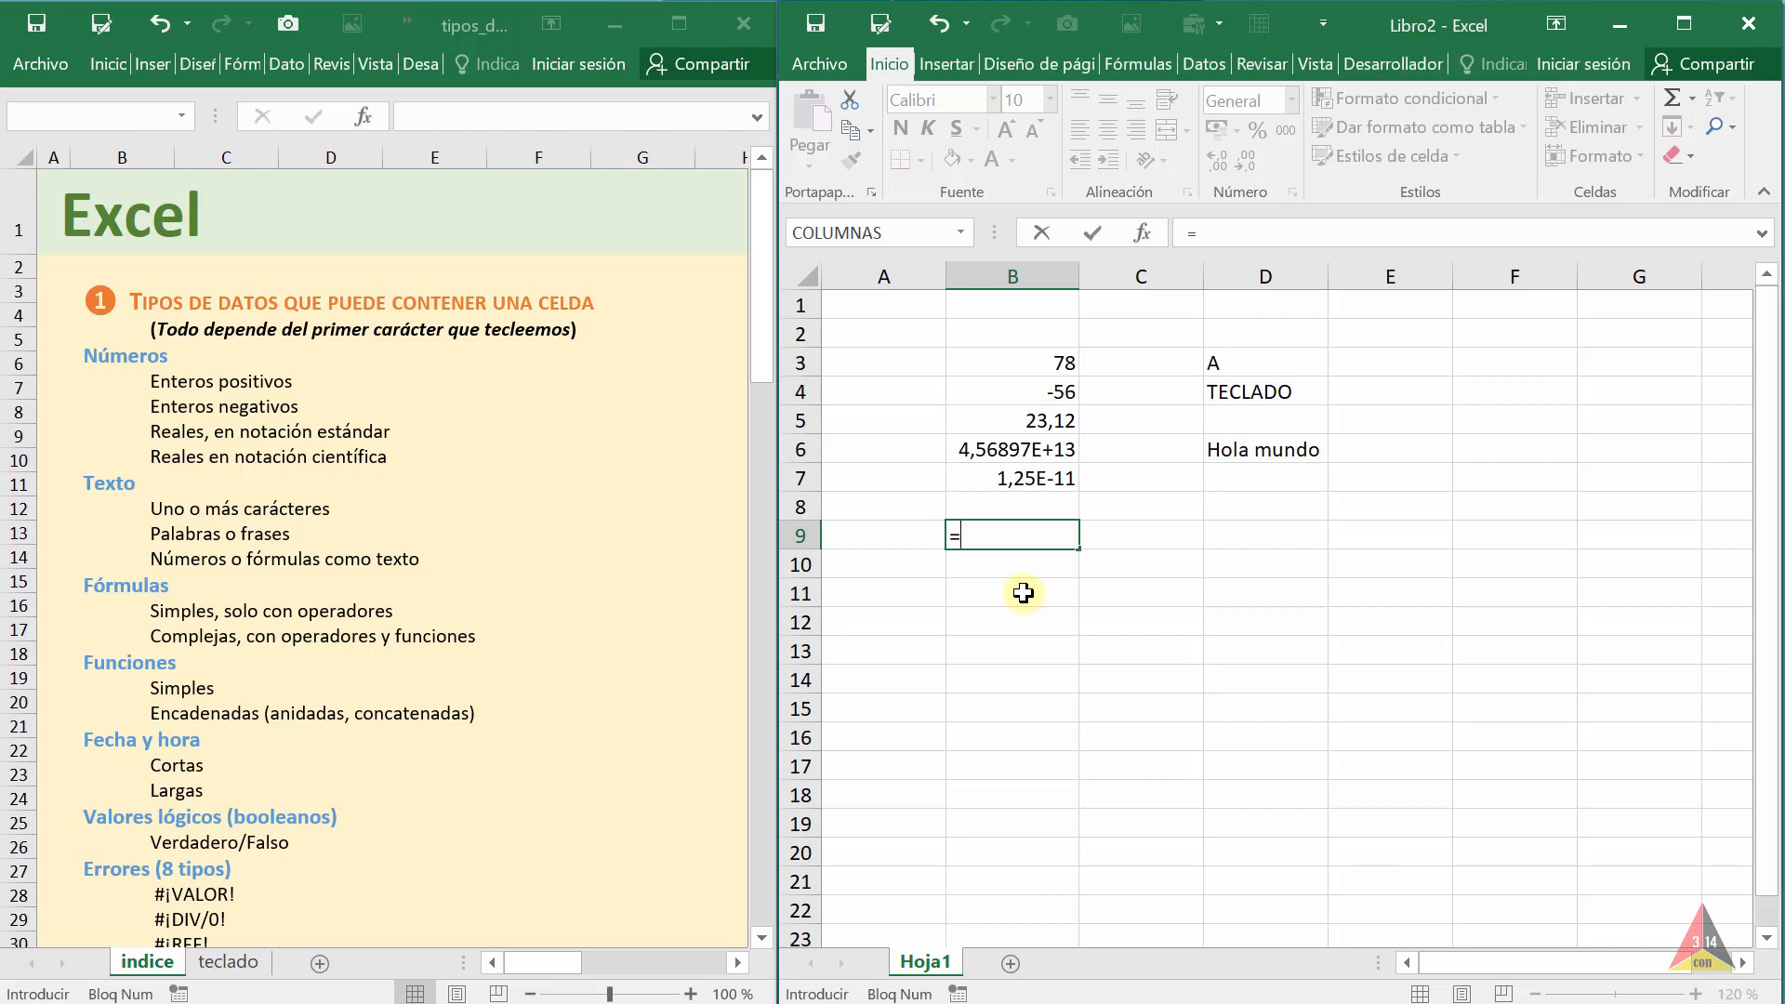
{"action": "type", "text": "5+9"}
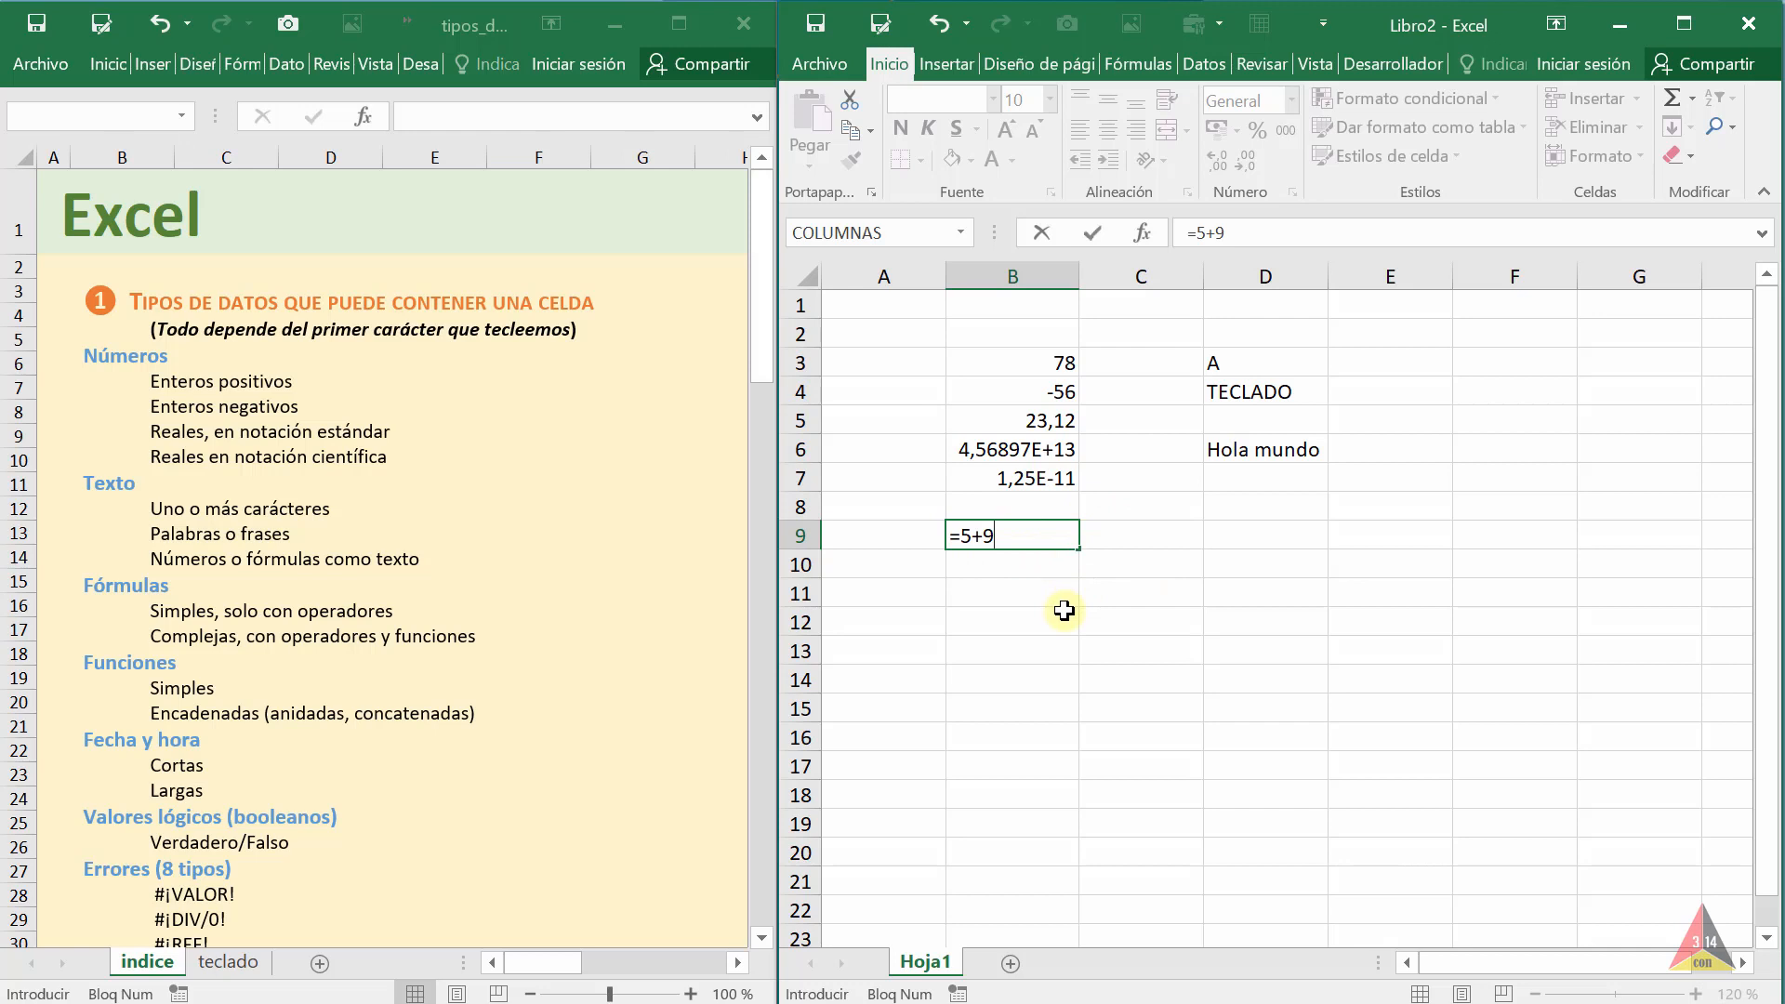
{"action": "key", "text": "Return"}
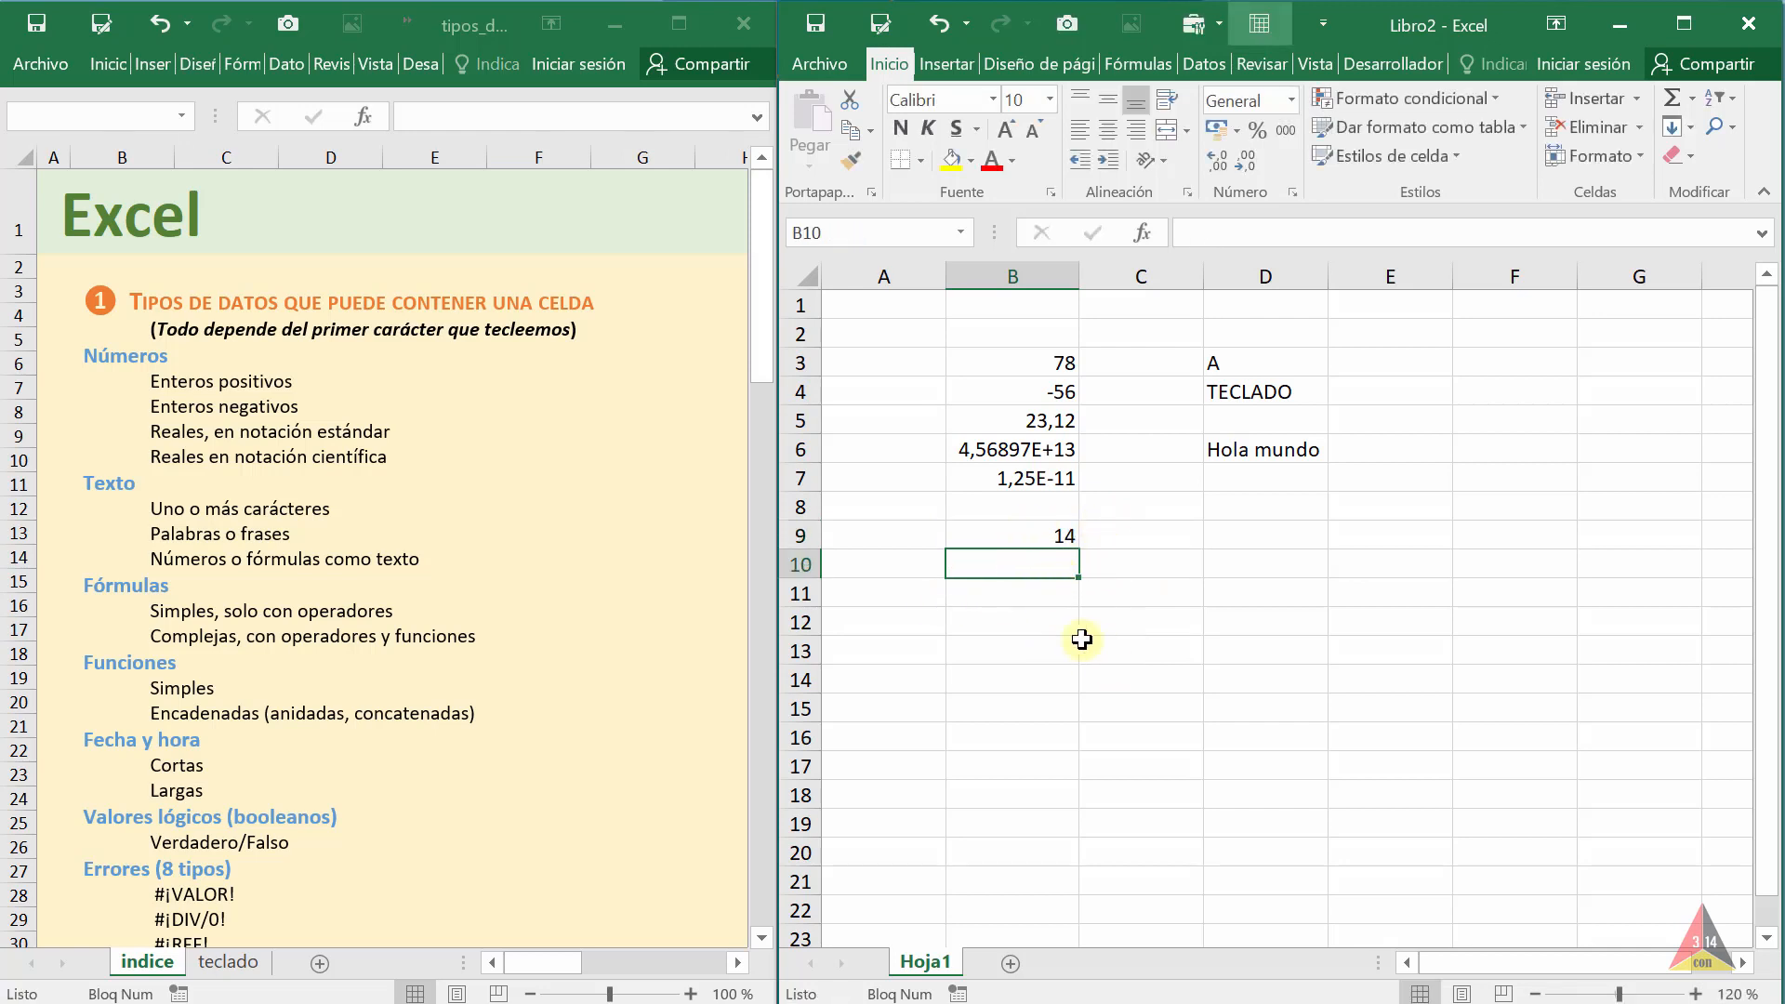
{"action": "left_click", "coordinate": [1049, 599]}
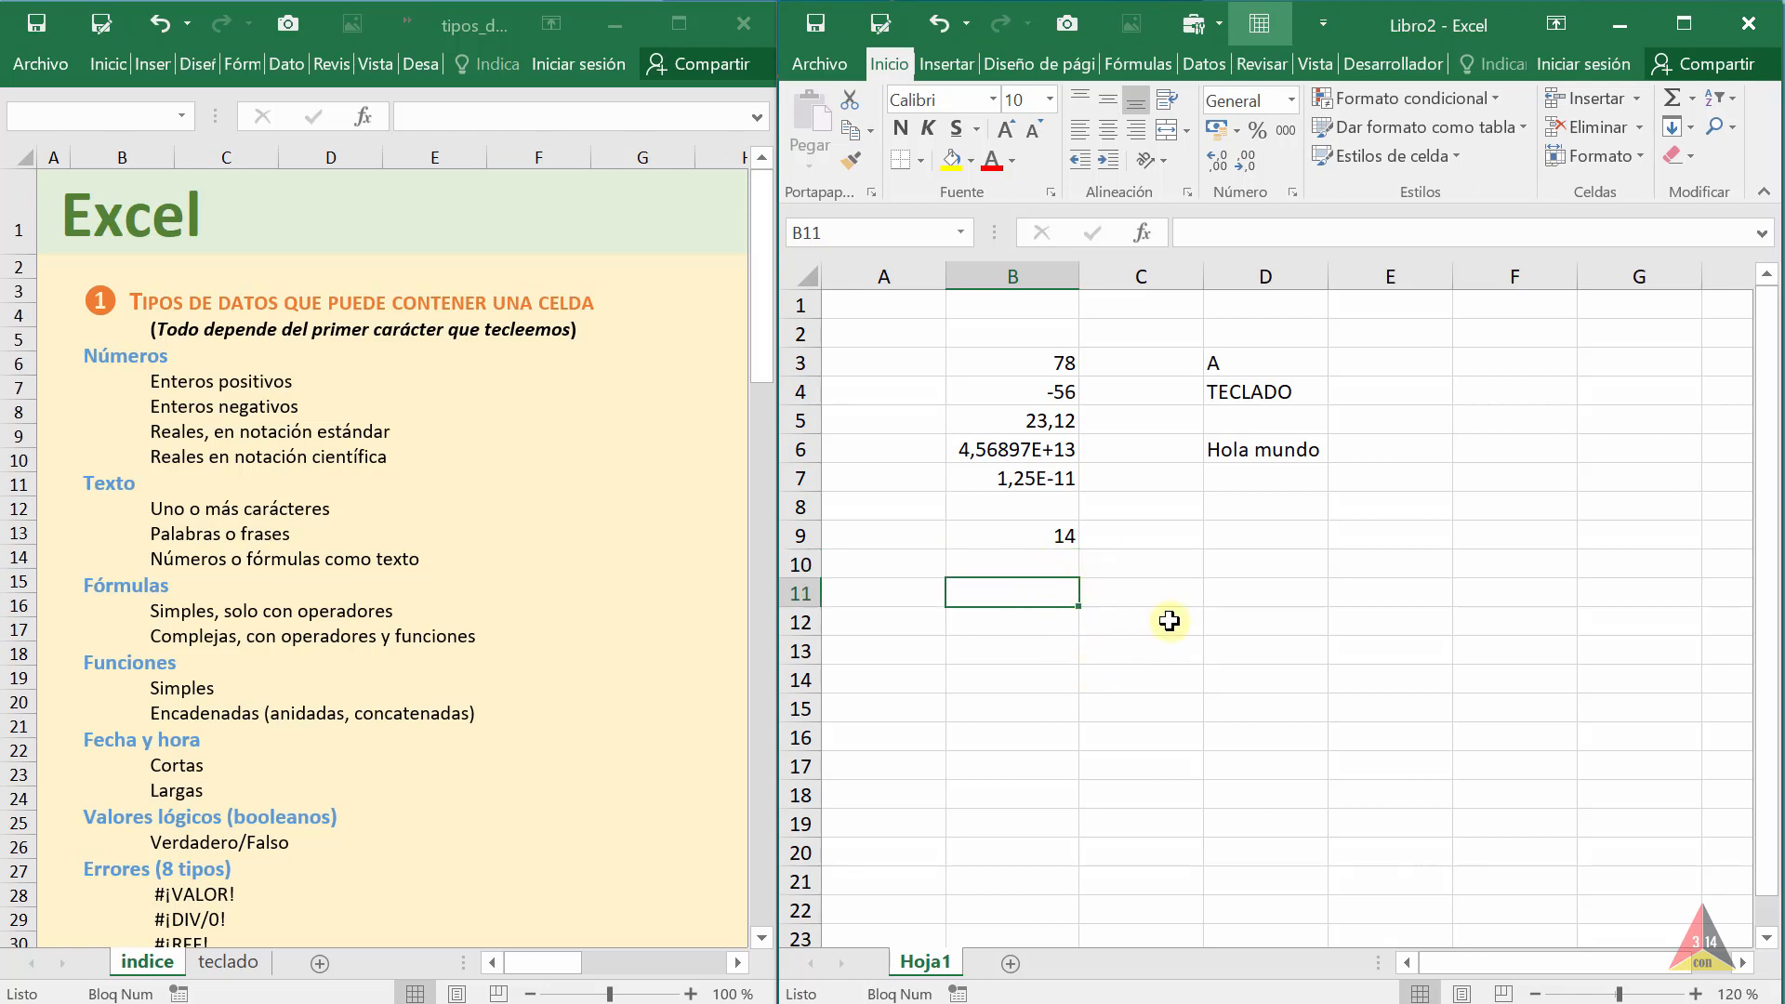
{"action": "key", "text": "Up"}
Enter the formula +2*16 in B10 so it shows 32
{"action": "type", "text": "+"}
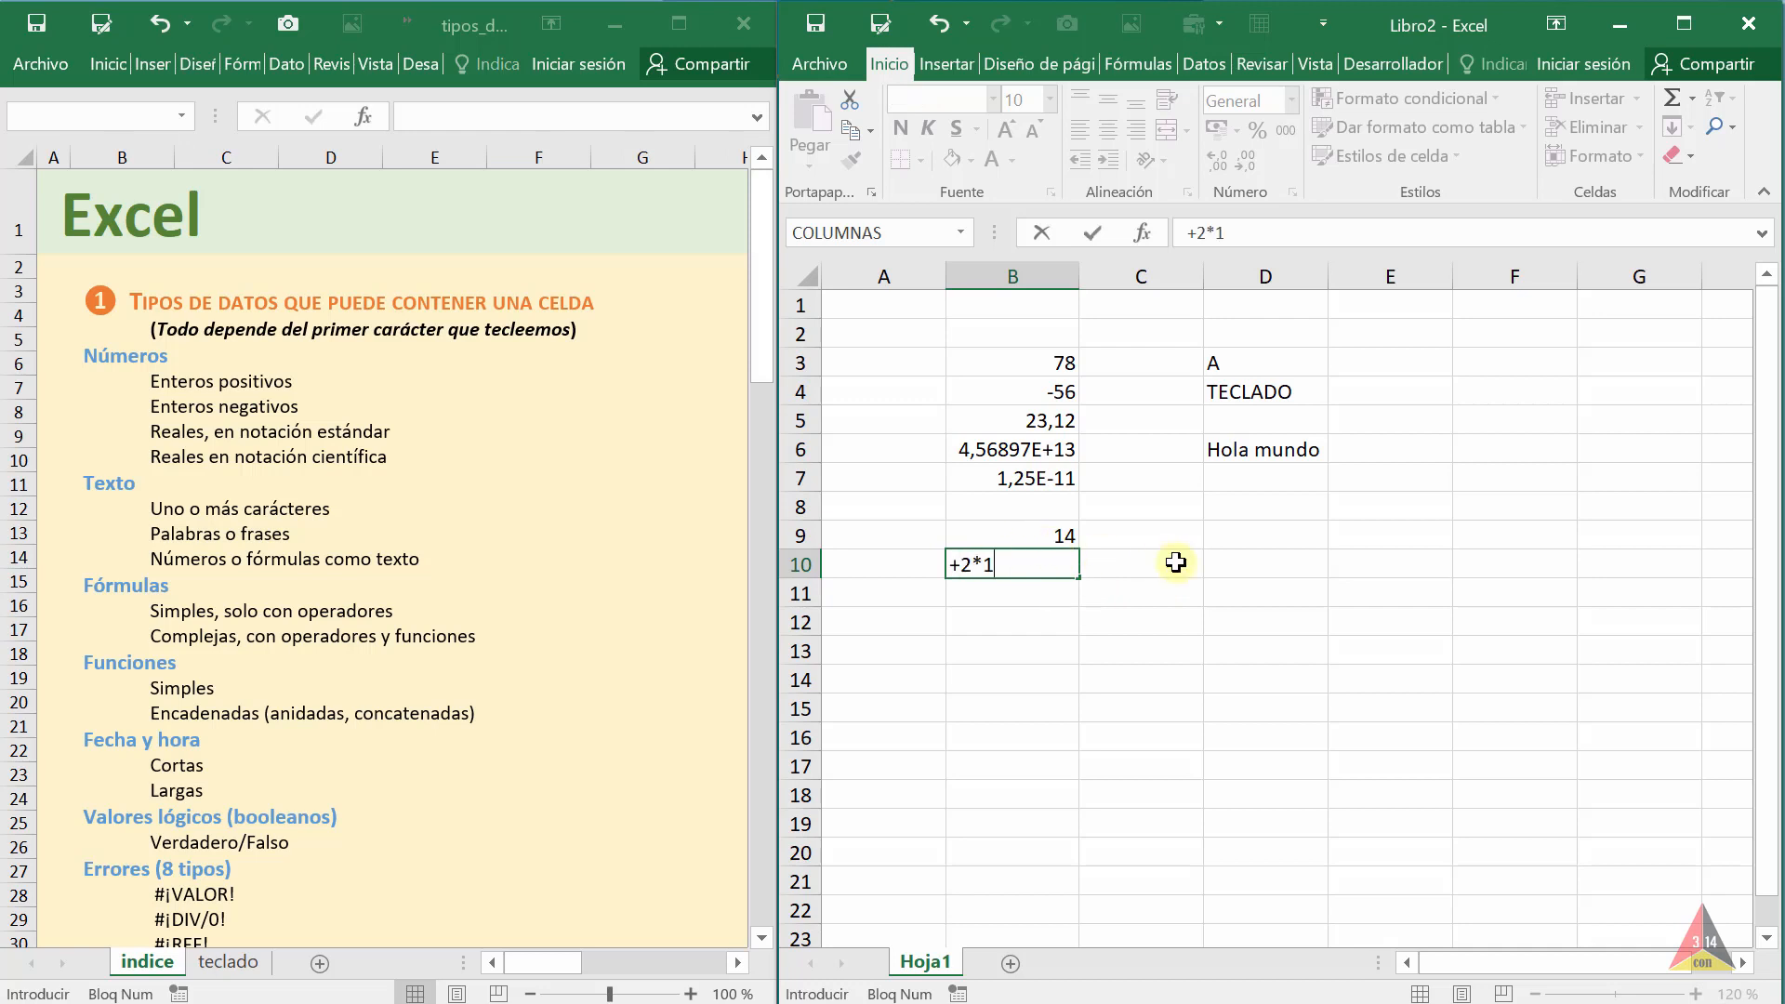
{"action": "key", "text": "Return"}
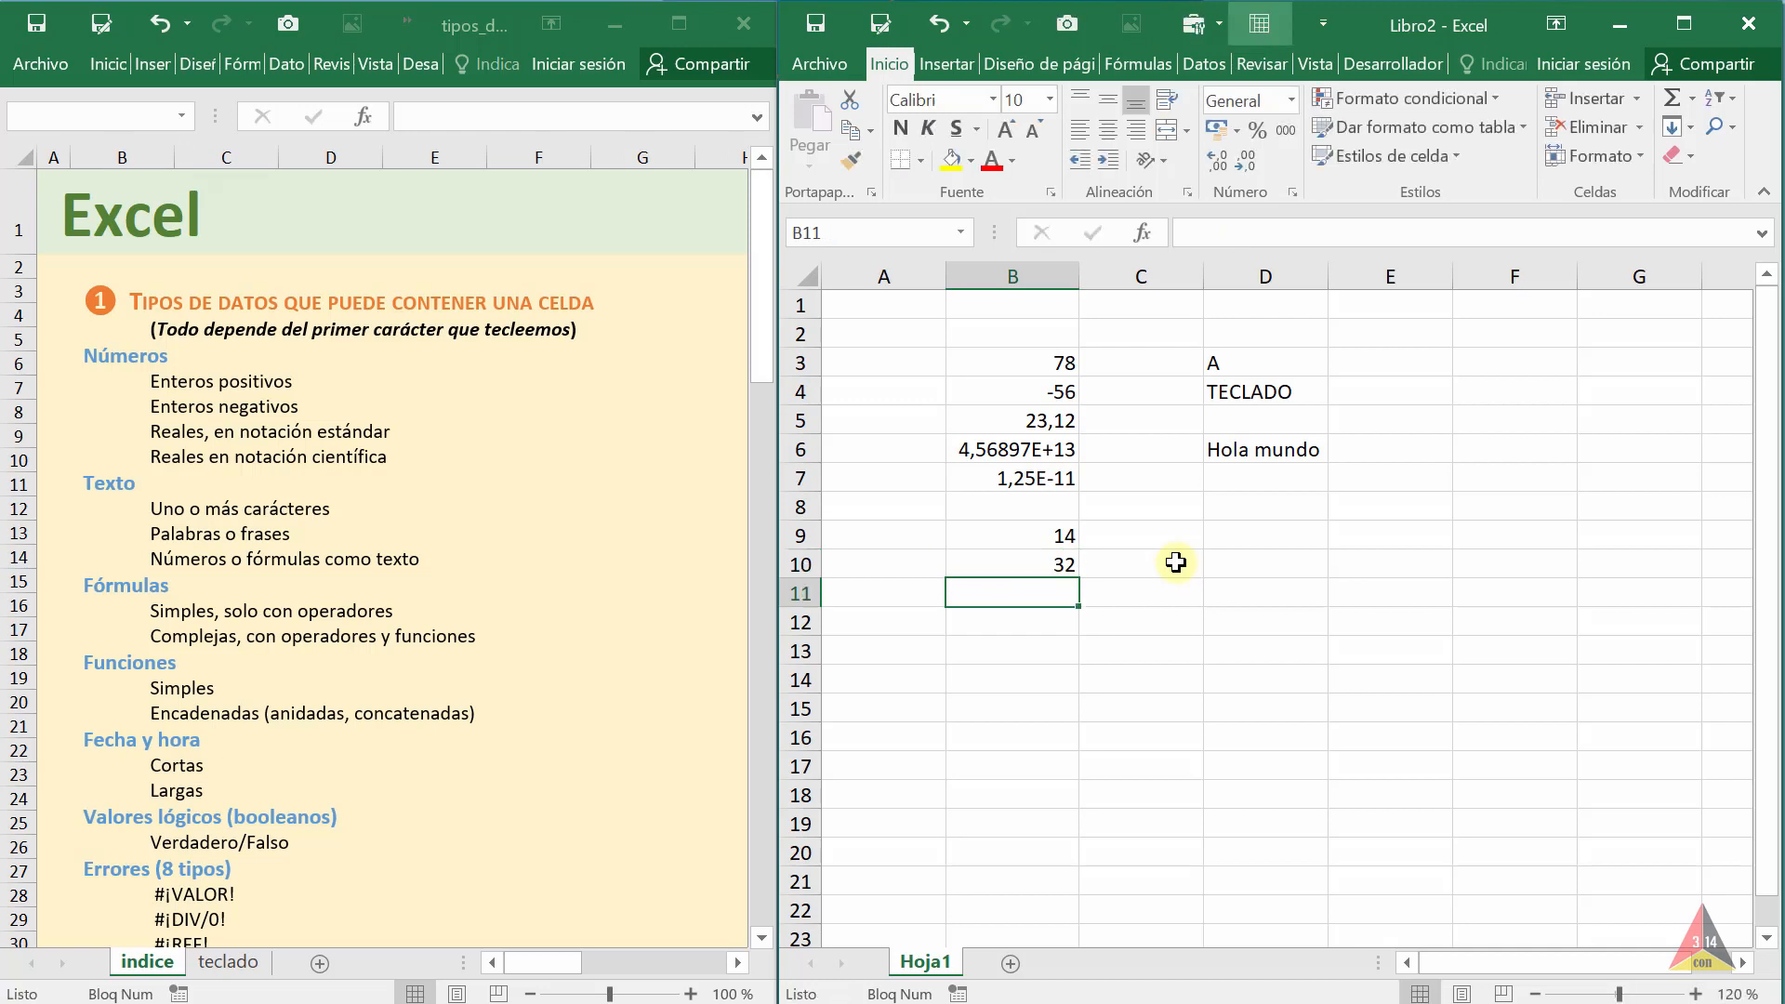
{"action": "left_click", "coordinate": [1007, 566]}
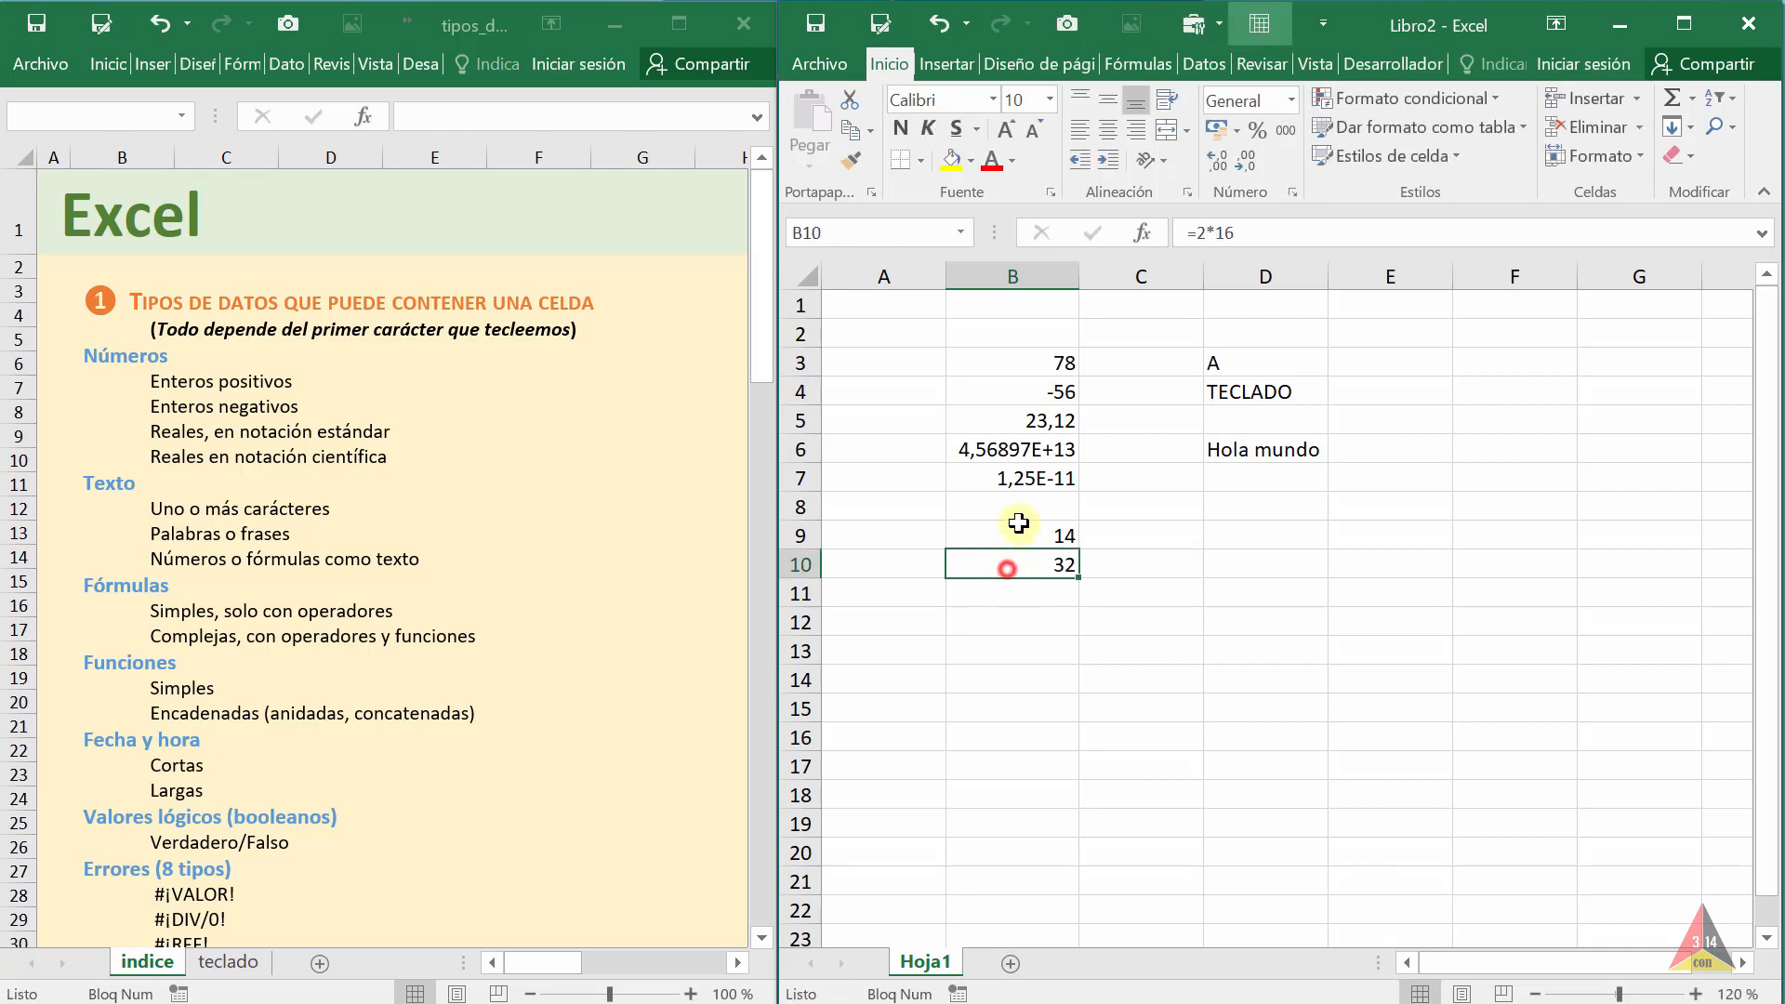
{"action": "left_click", "coordinate": [1040, 602]}
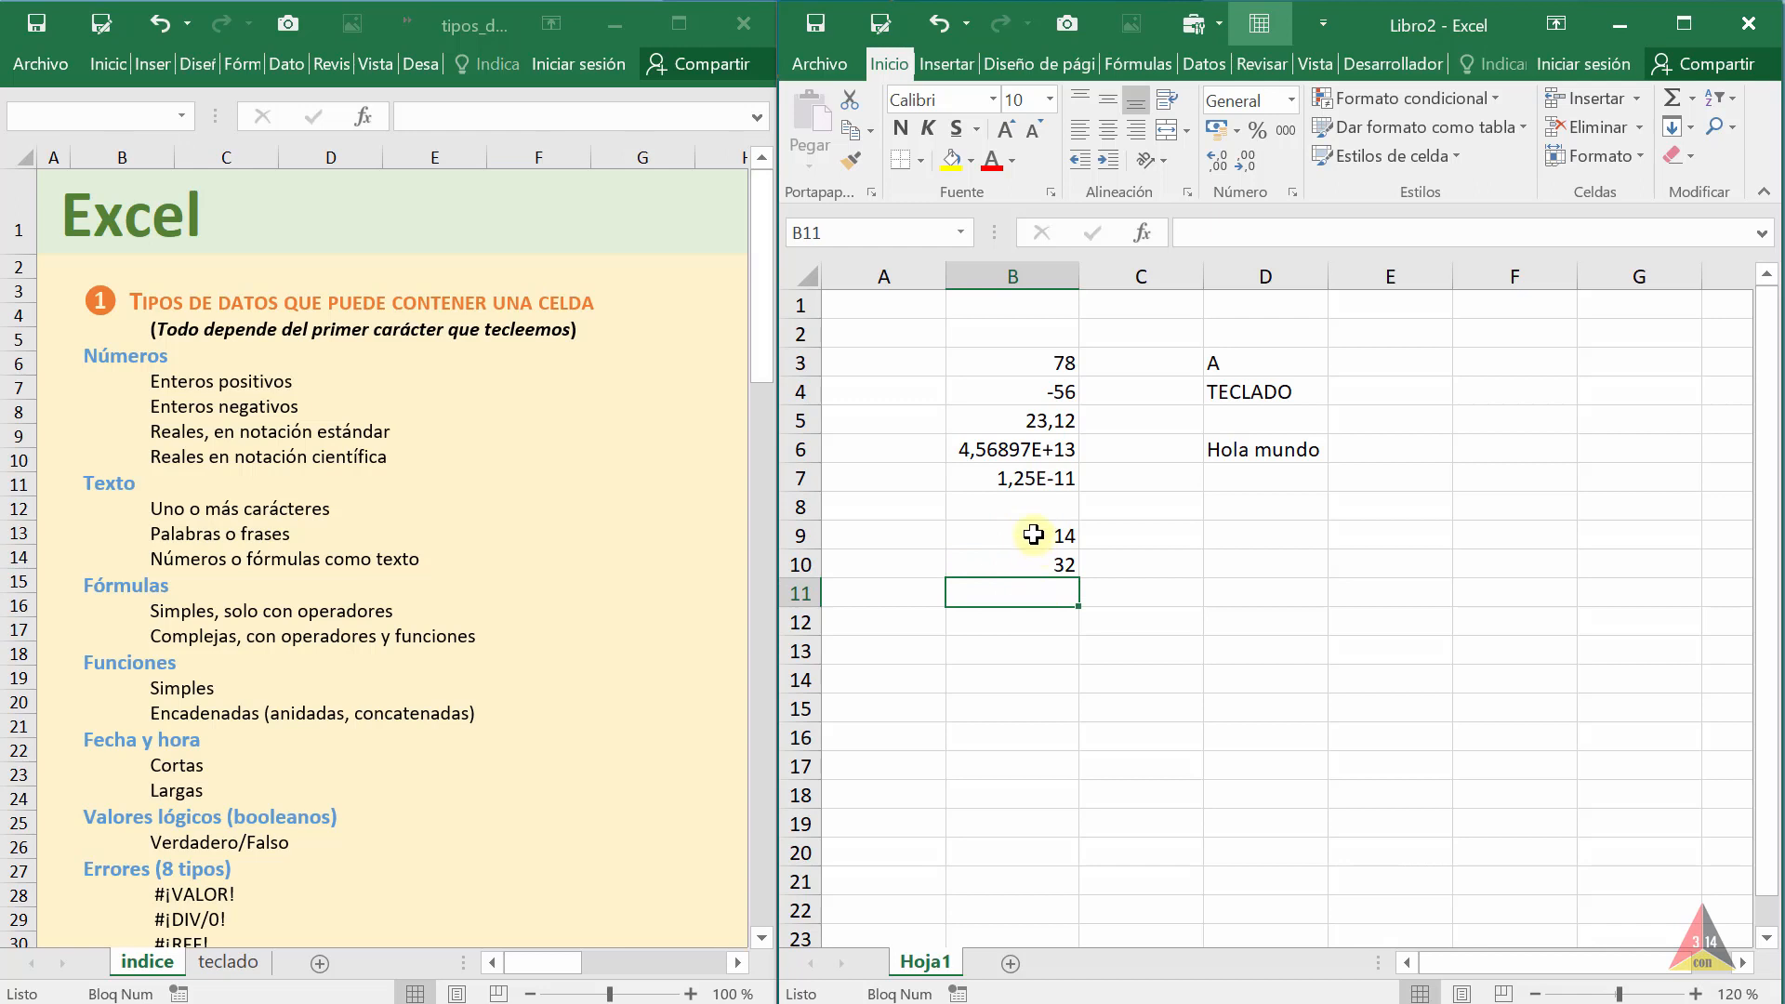
{"action": "left_click", "coordinate": [1033, 534]}
{"action": "left_click", "coordinate": [1036, 565]}
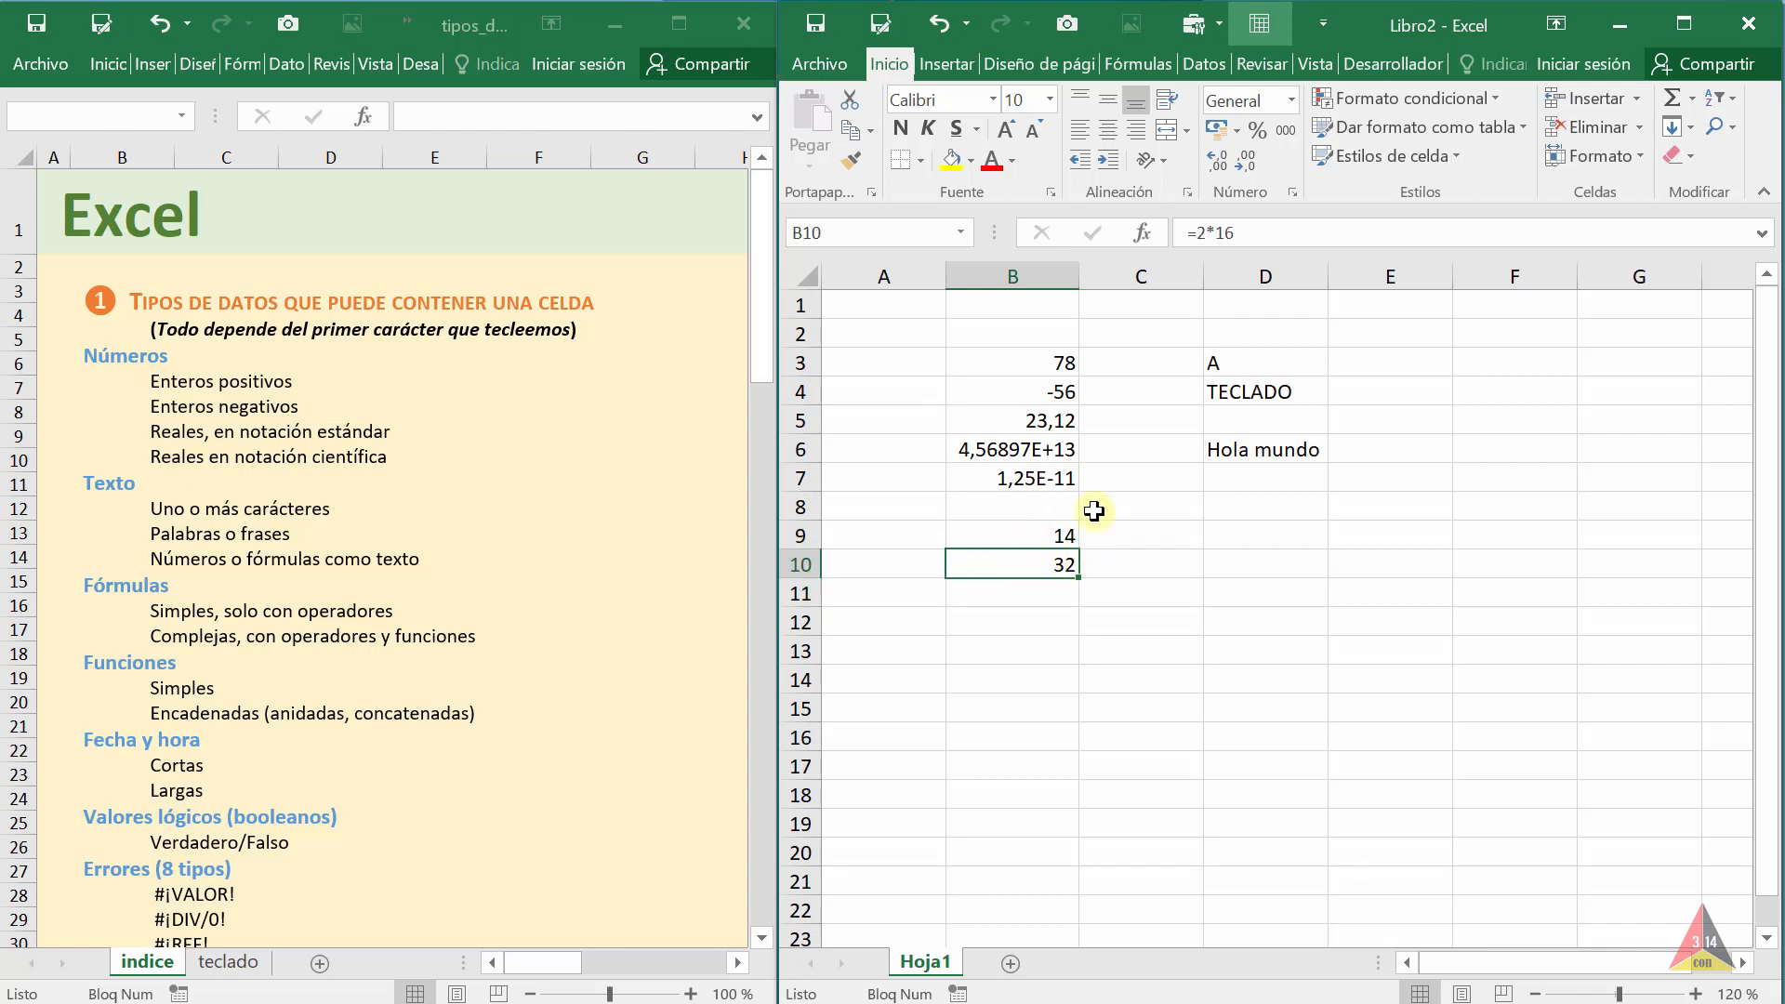
Compare the formulas behind B9 and B10 in the formula bar, leaving =5+9 unchanged
{"action": "left_click", "coordinate": [1028, 589]}
{"action": "left_click", "coordinate": [1029, 533]}
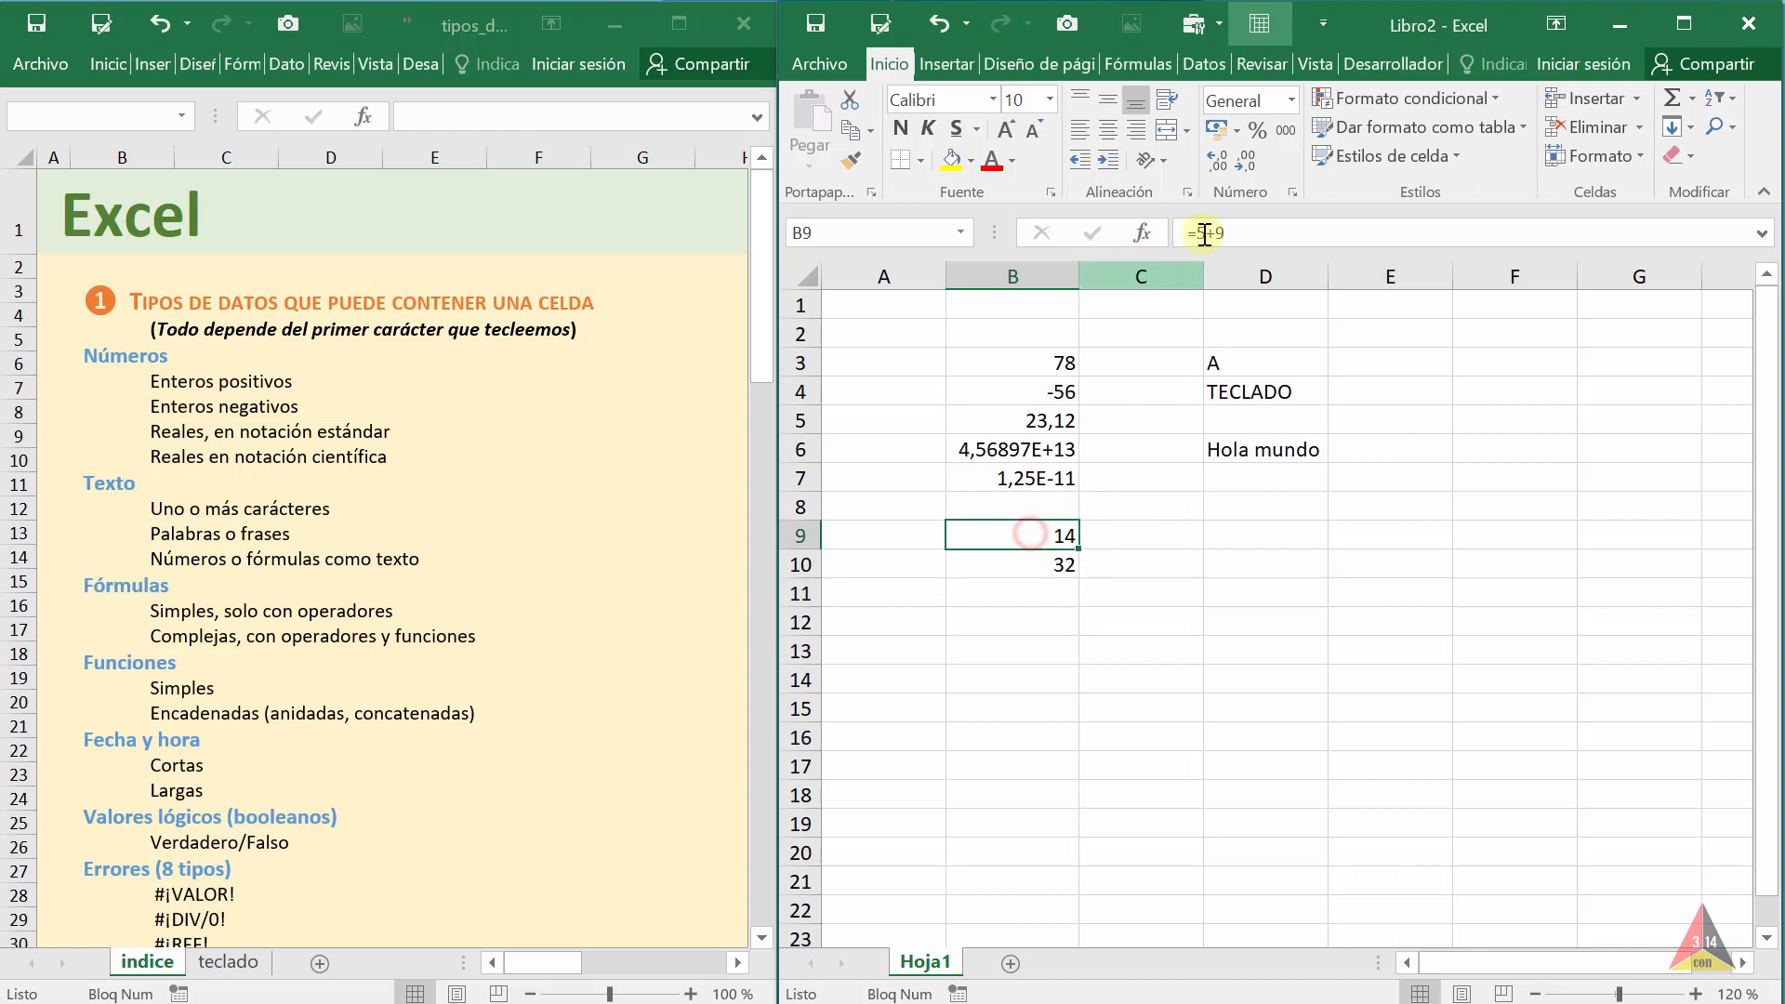
{"action": "left_click_drag", "start_coordinate": [1184, 233], "coordinate": [1246, 233]}
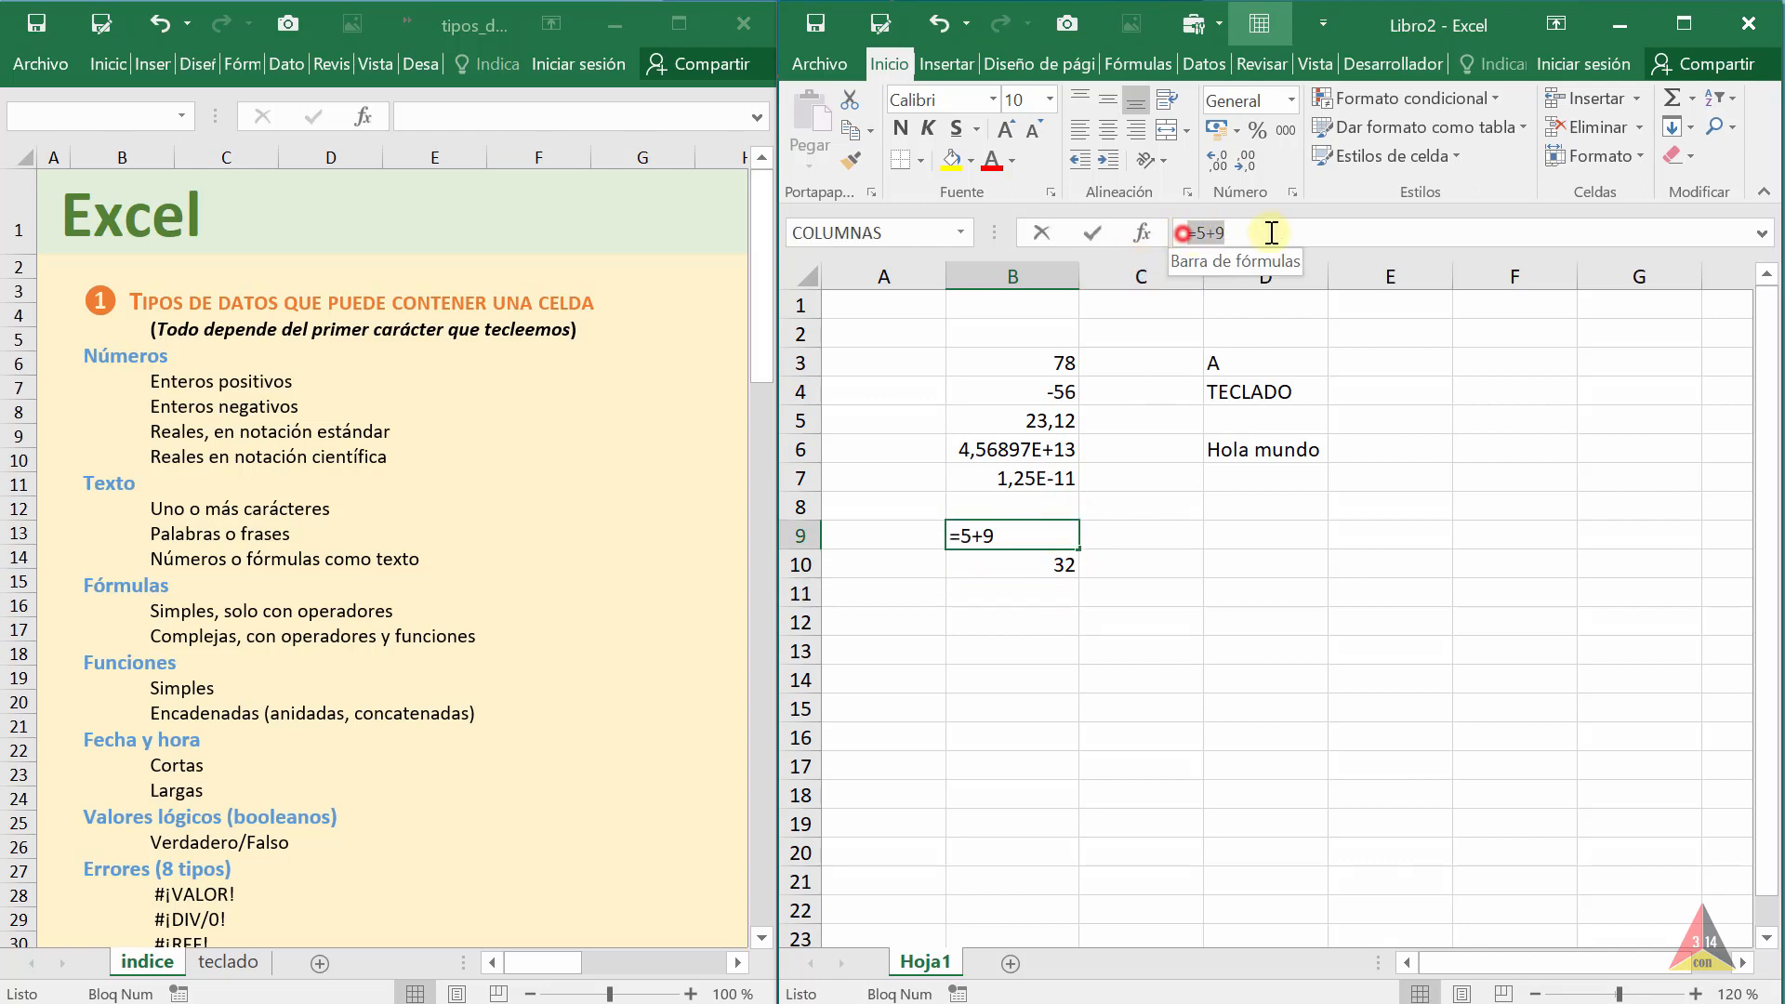
{"action": "left_click", "coordinate": [1137, 567]}
{"action": "key", "text": "Escape"}
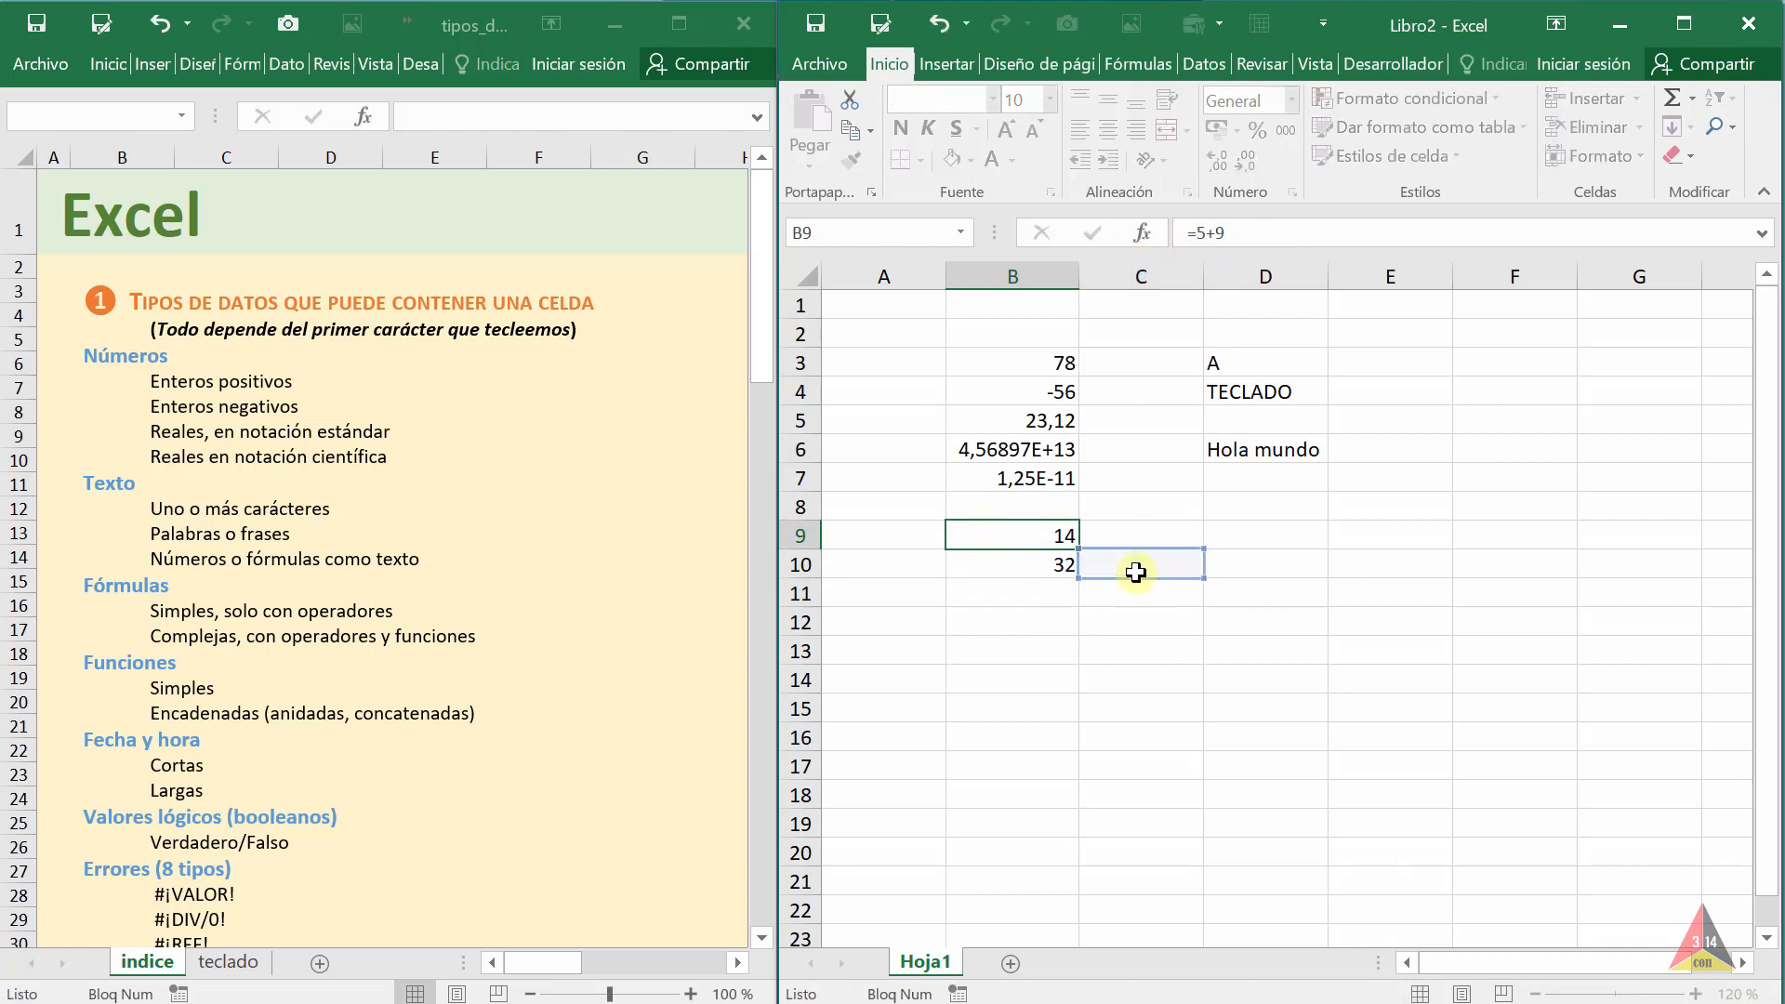
{"action": "left_click", "coordinate": [1052, 567]}
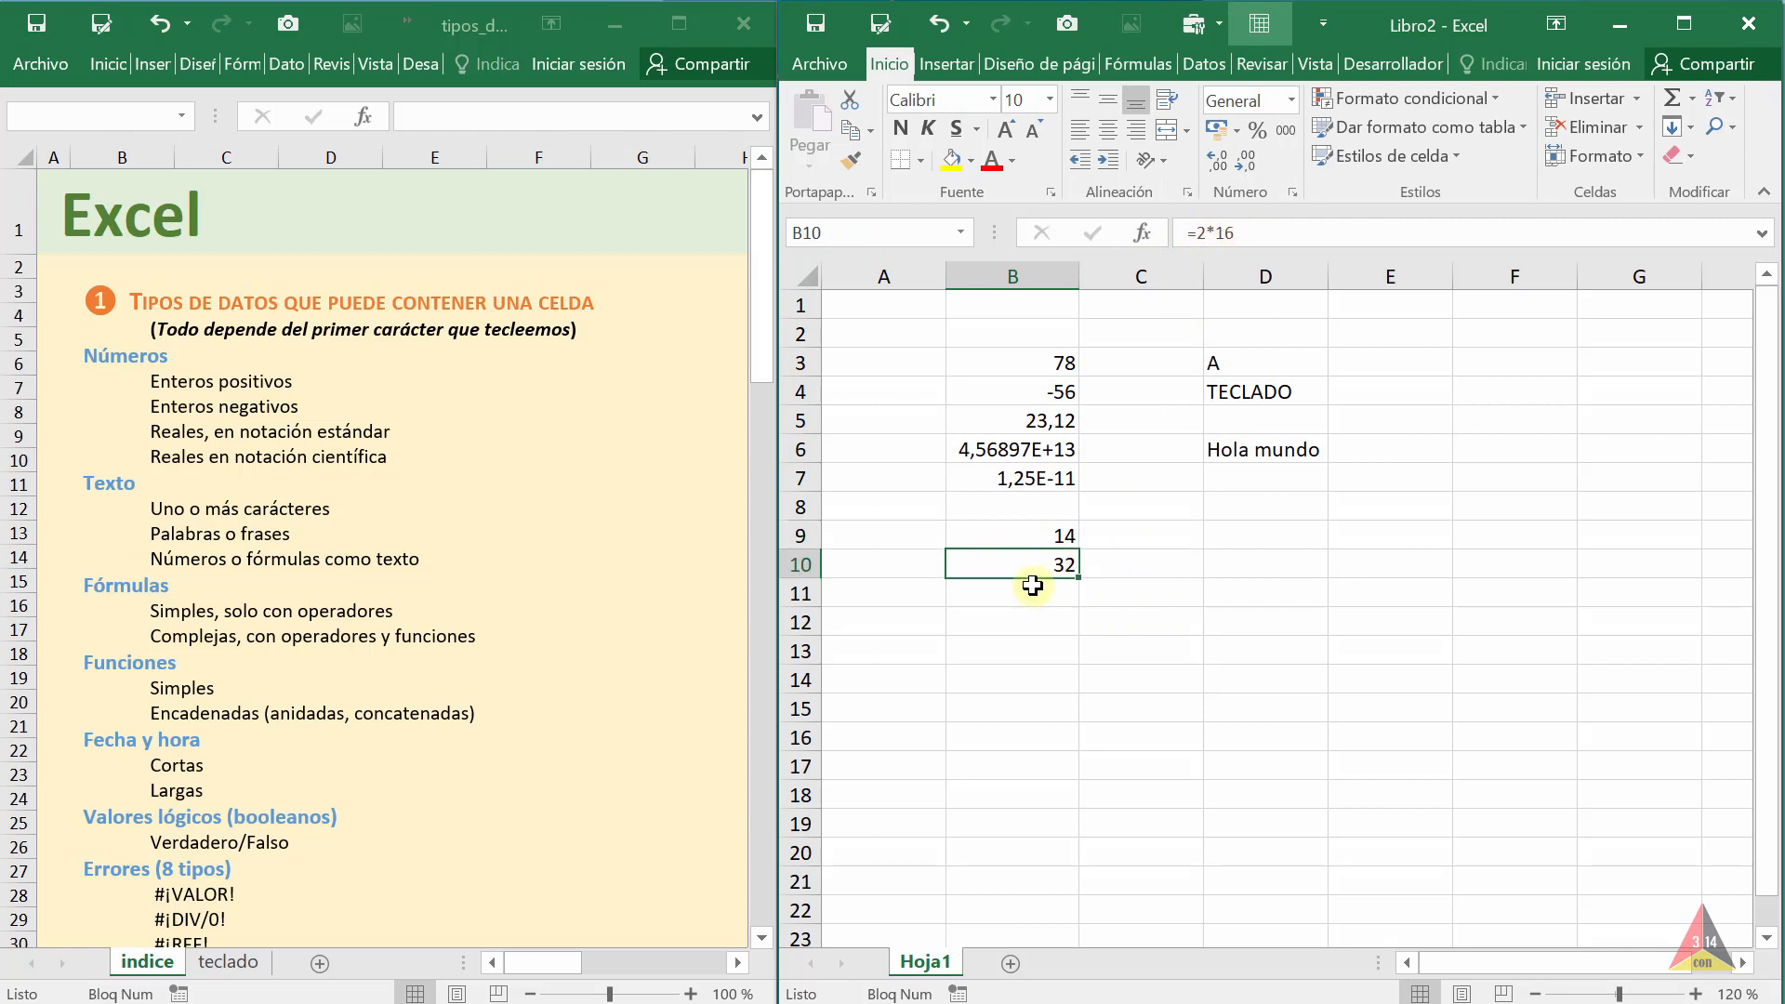
{"action": "left_click", "coordinate": [1225, 567]}
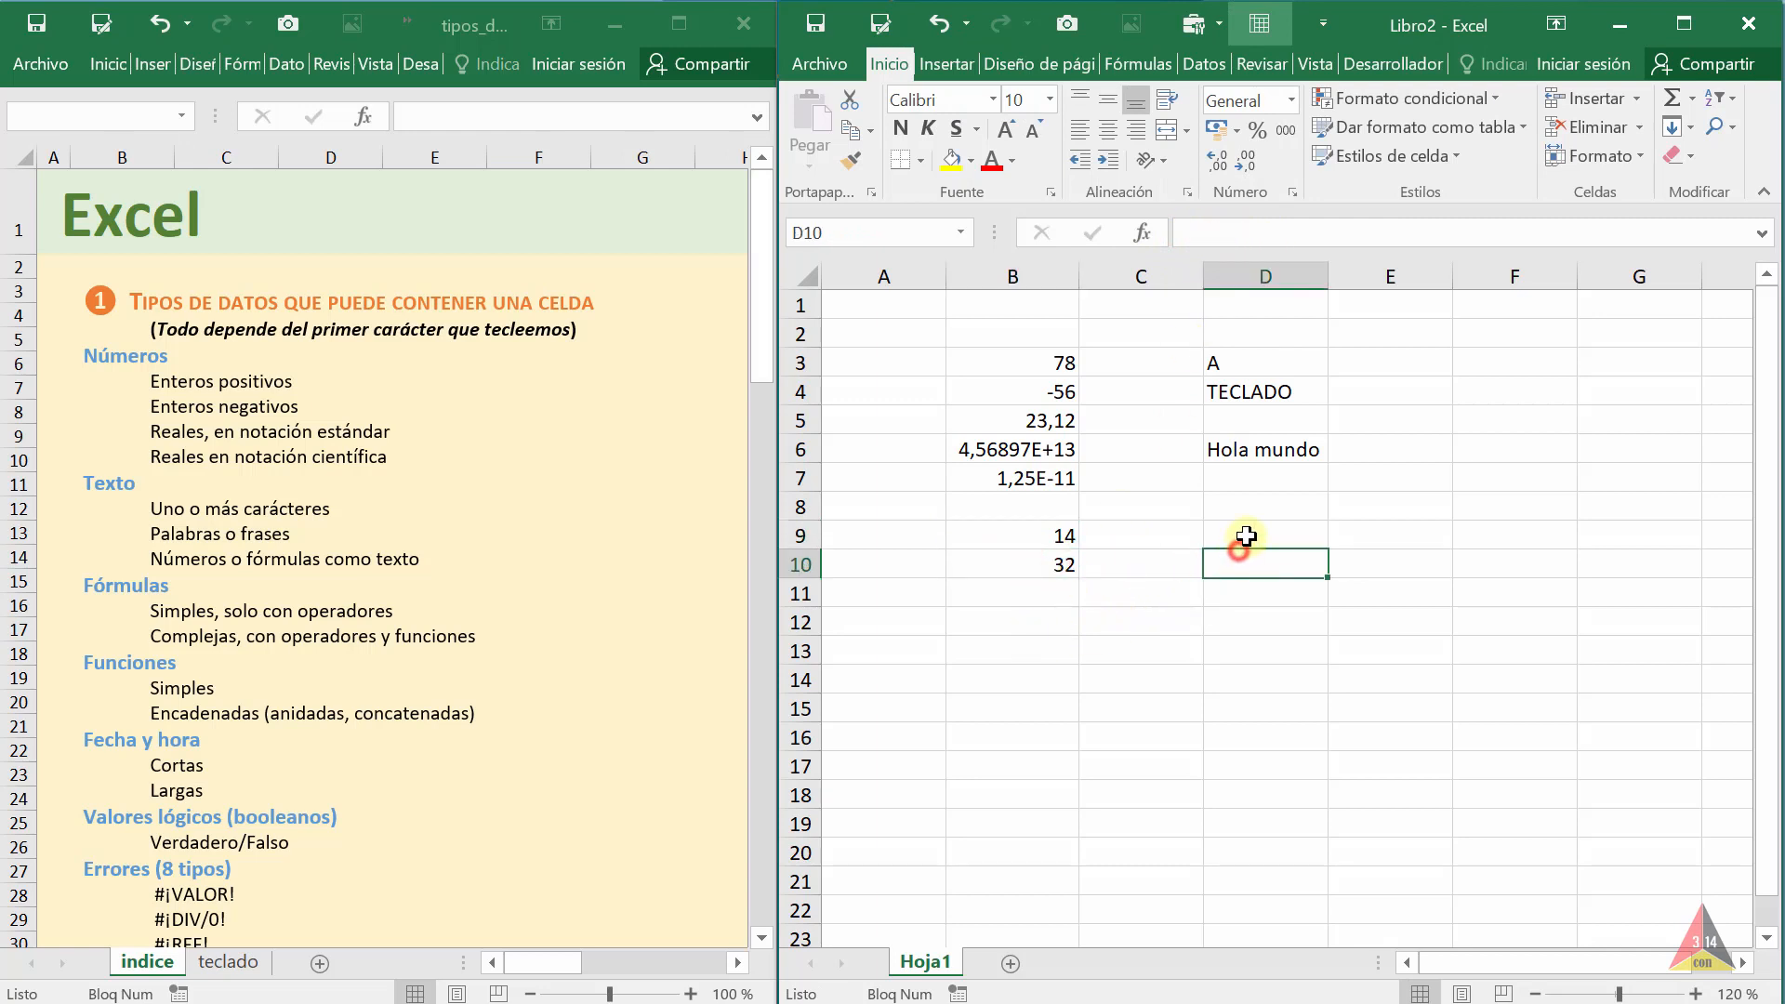
{"action": "left_click", "coordinate": [1245, 535]}
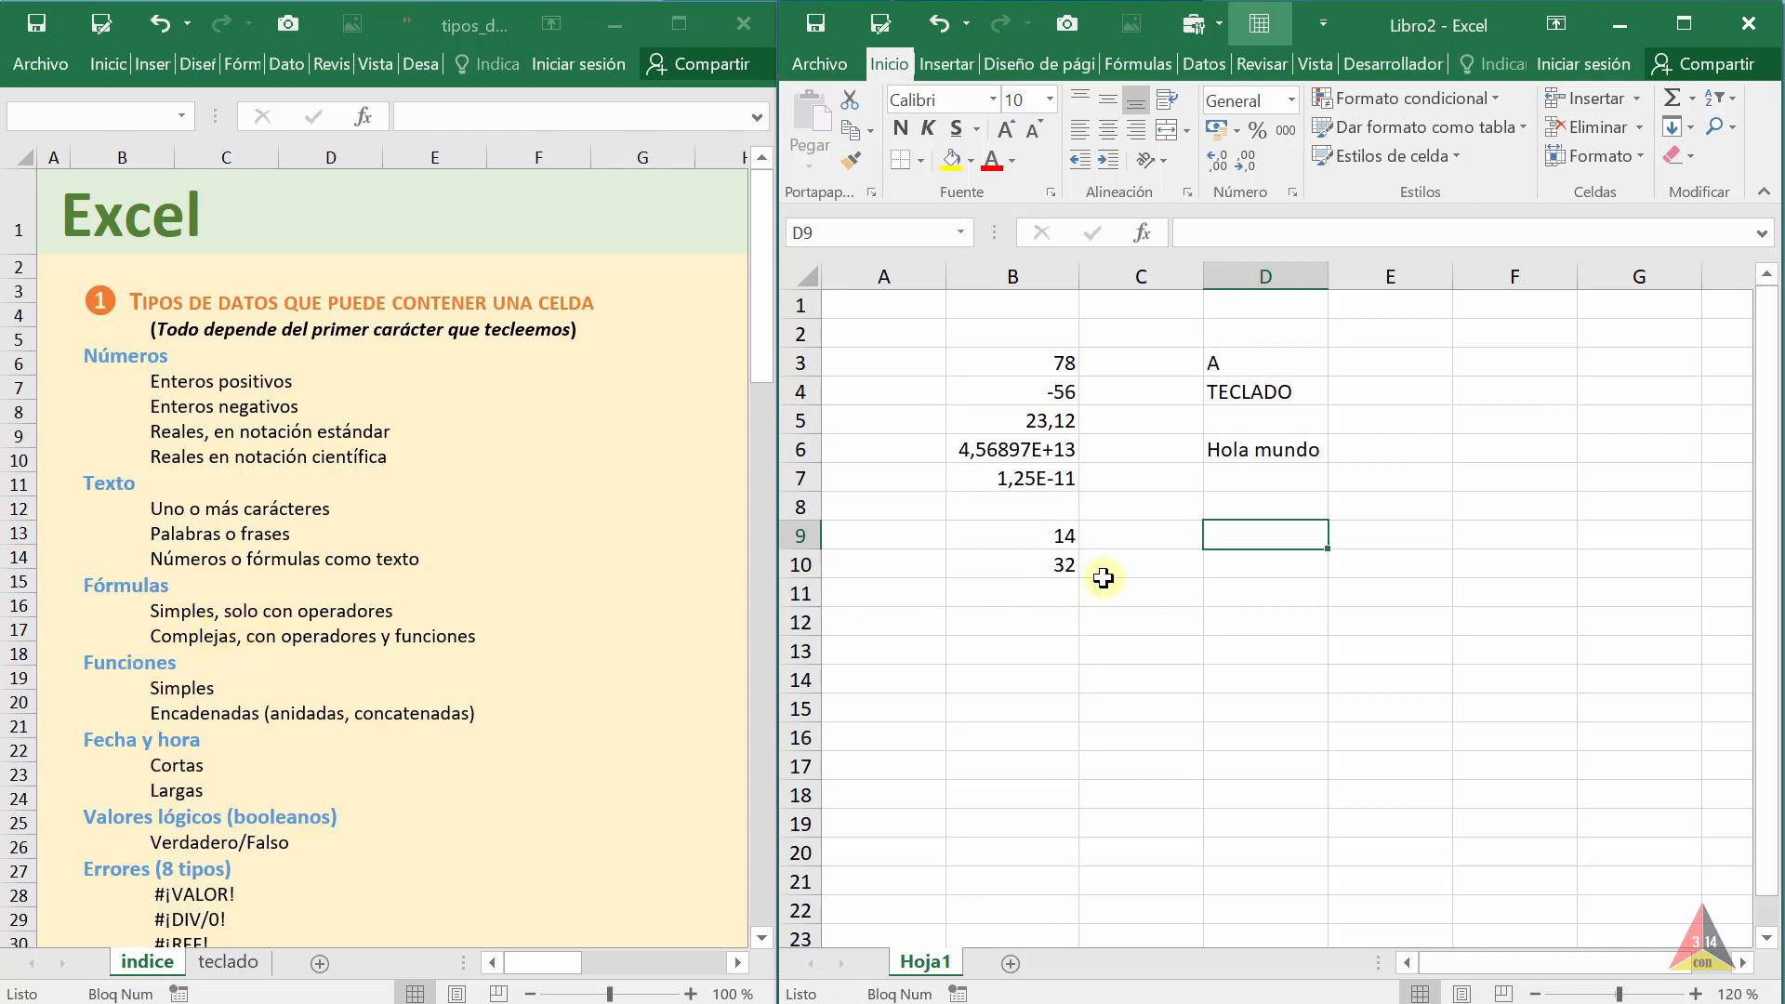
Select the empty cells B12–B14 and D11–D12 below the formulas
{"action": "left_click", "coordinate": [1040, 618]}
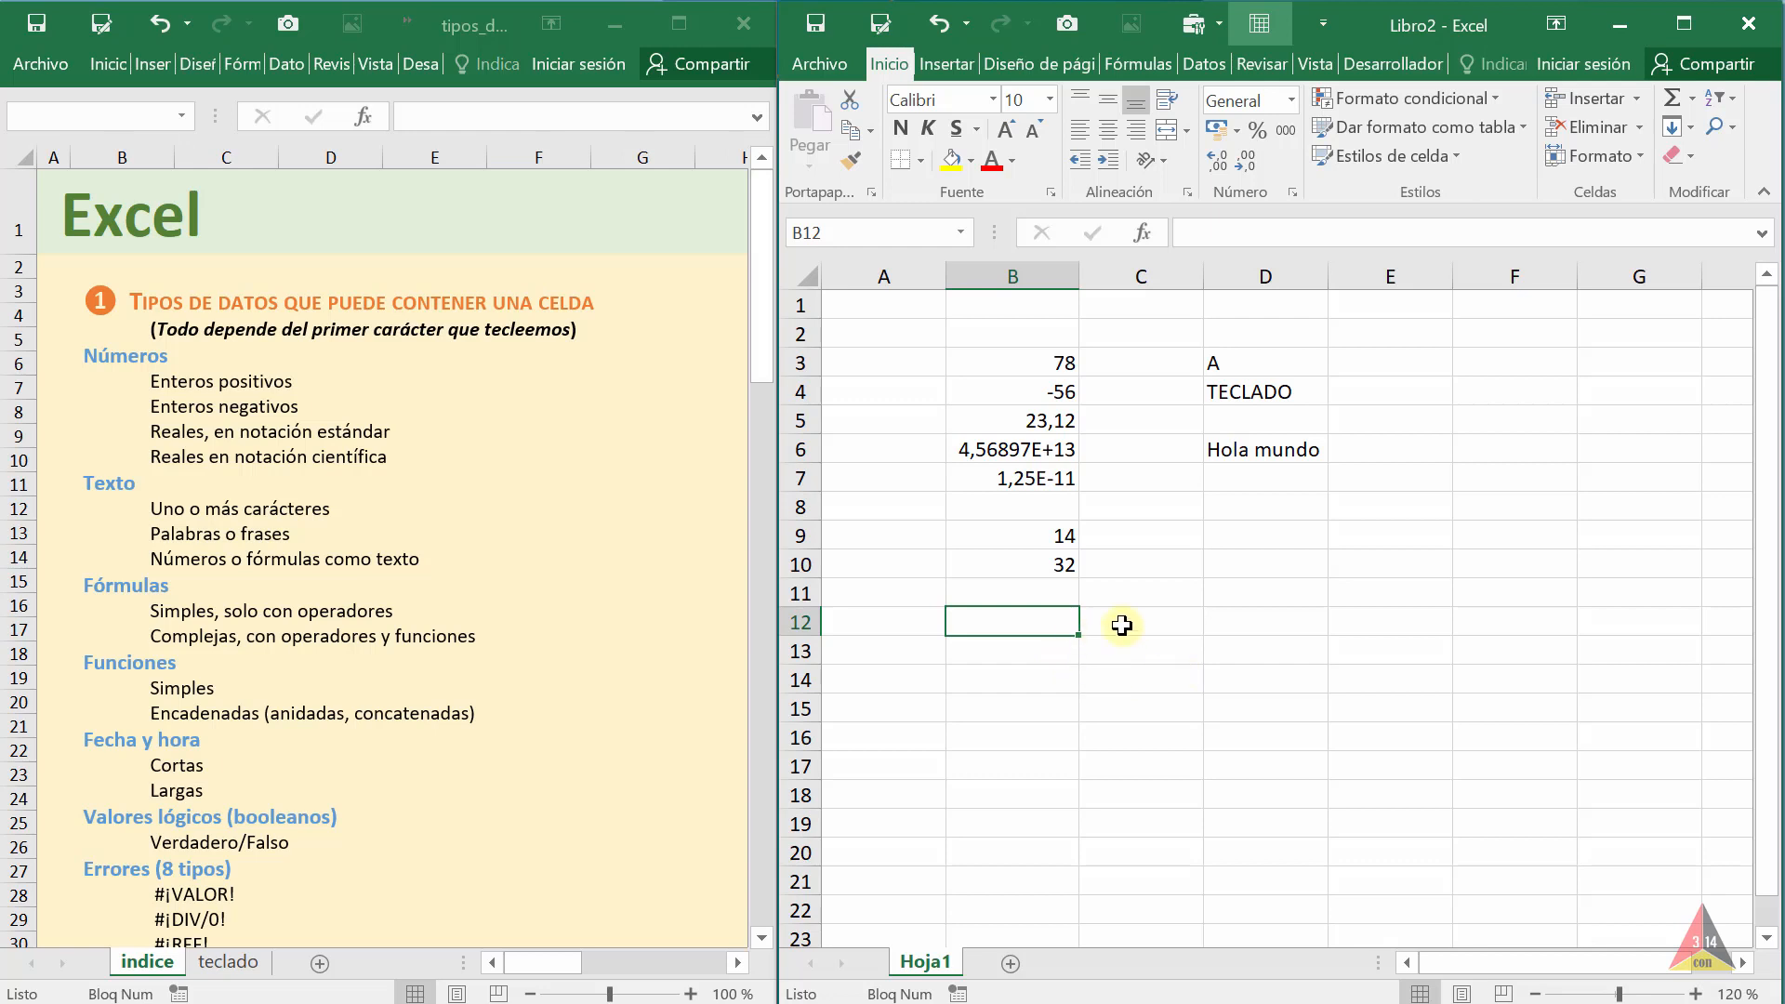
{"action": "left_click", "coordinate": [1012, 673]}
{"action": "left_click", "coordinate": [1037, 626]}
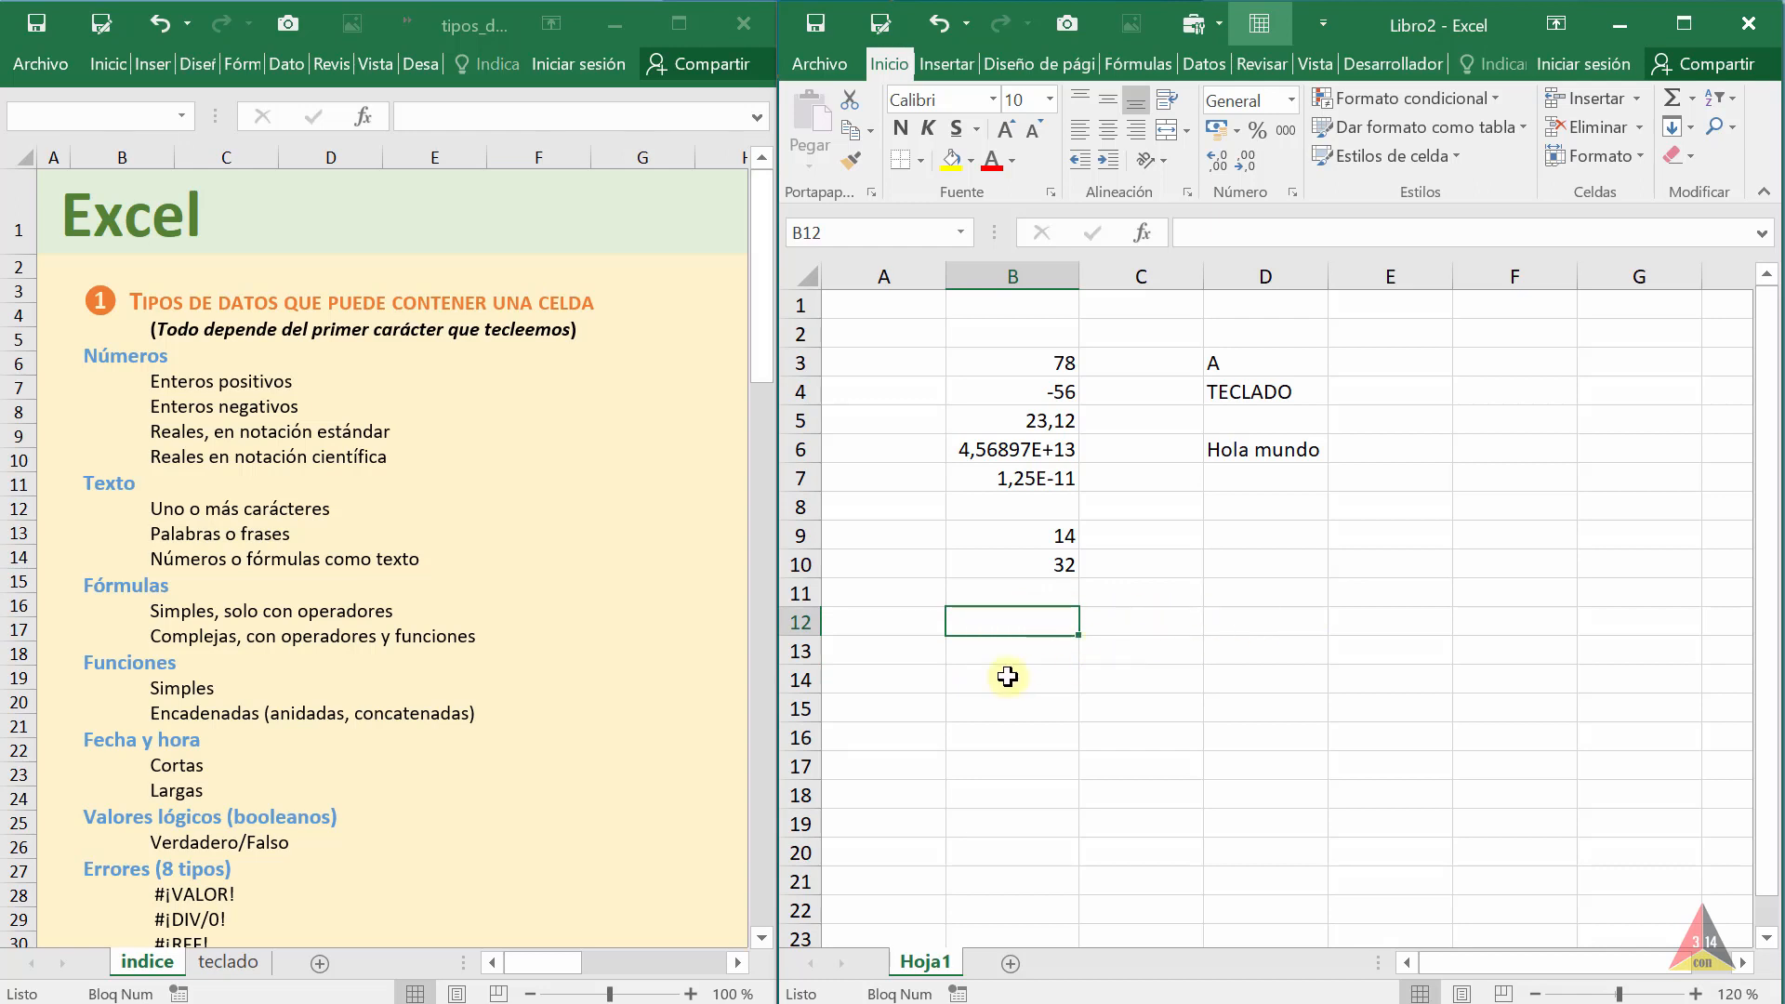
{"action": "left_click", "coordinate": [1025, 650]}
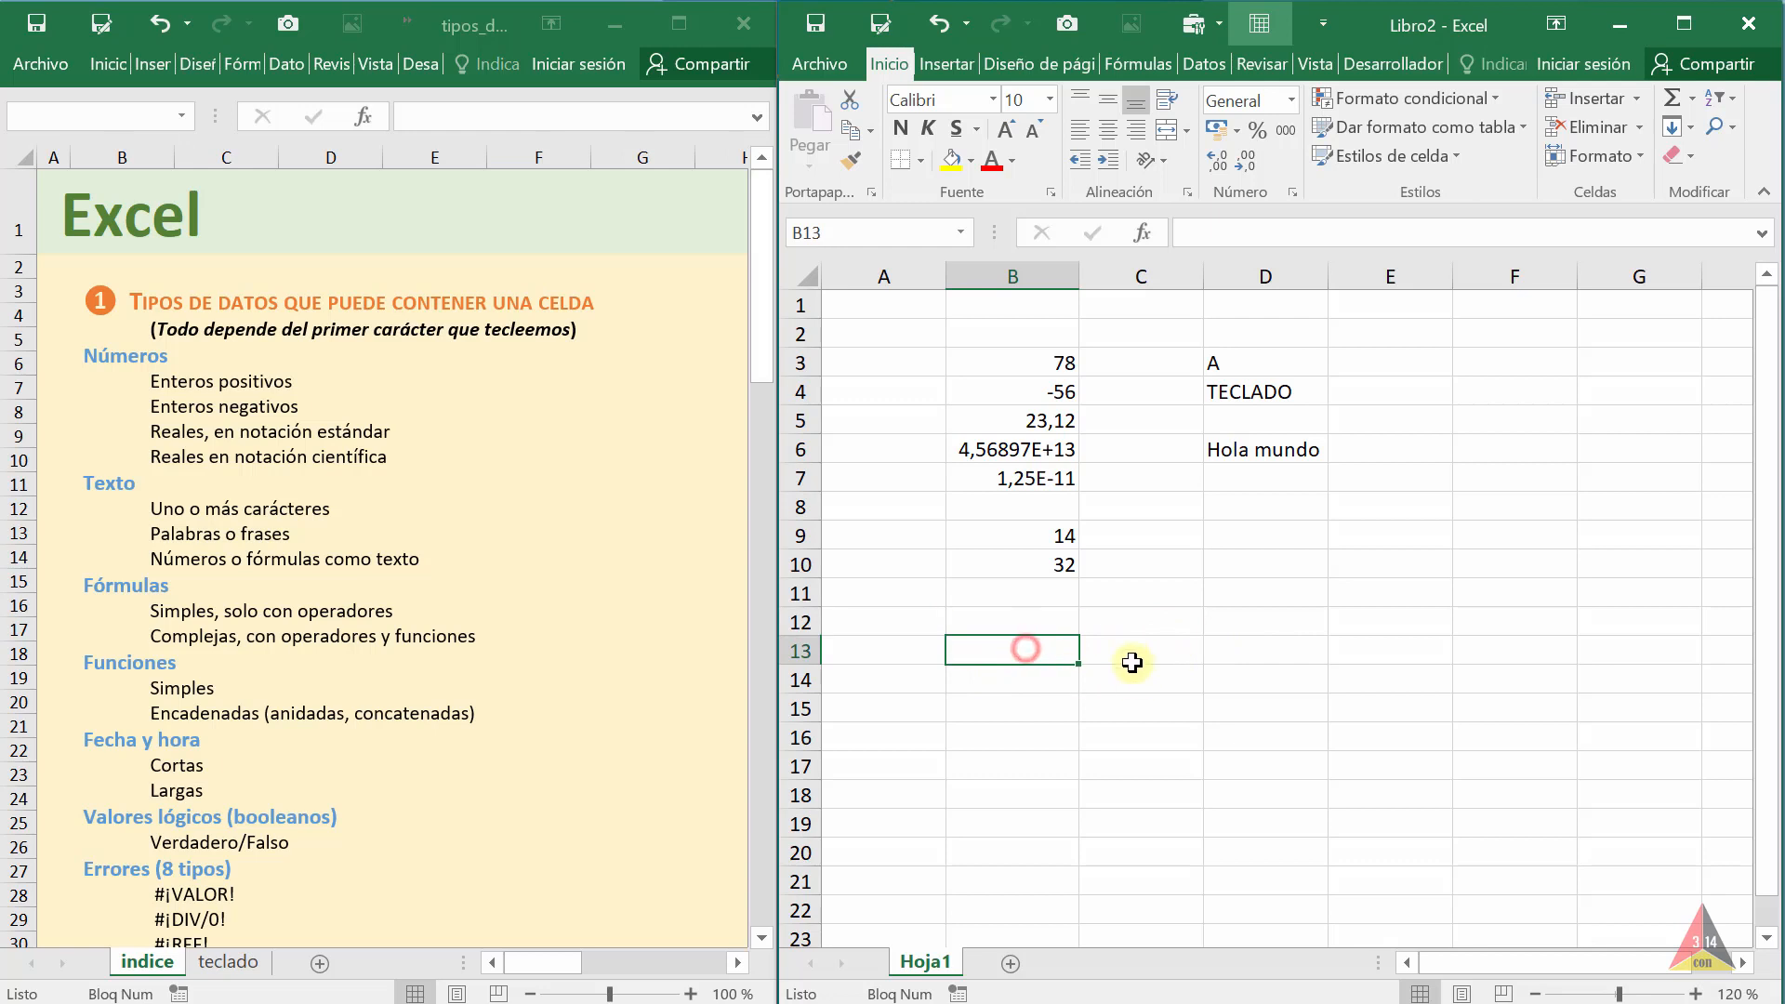
{"action": "left_click", "coordinate": [1254, 608]}
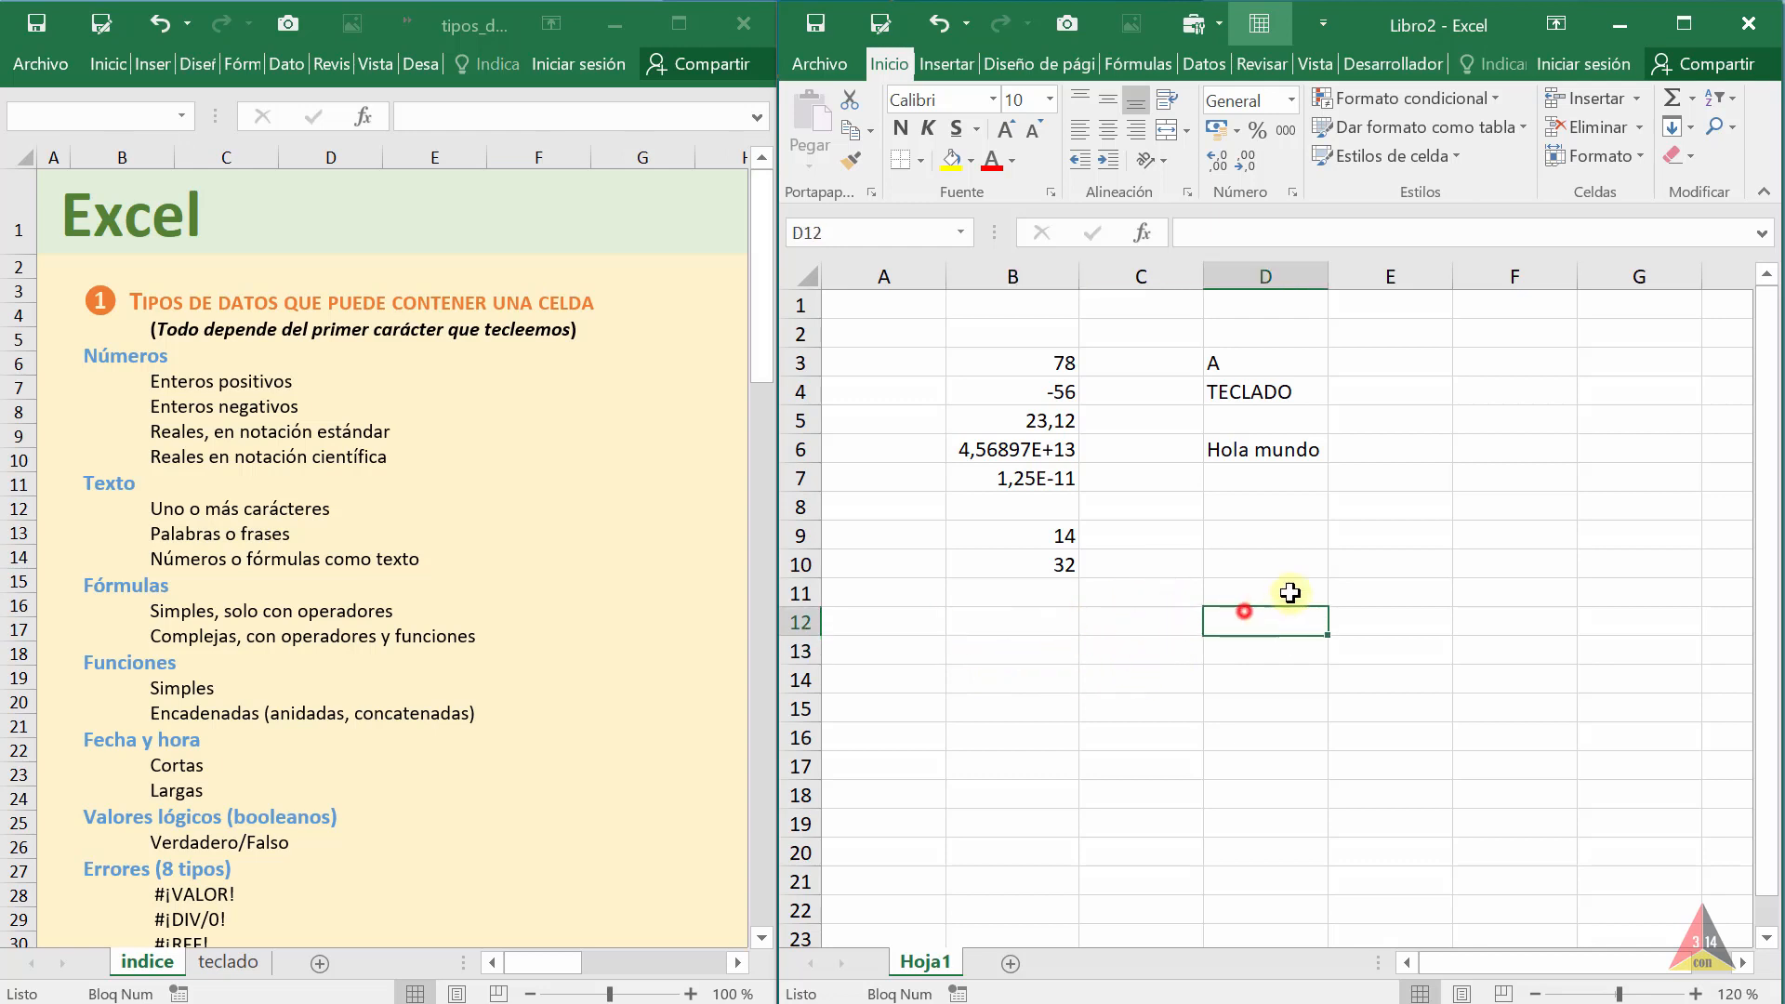
{"action": "left_click", "coordinate": [1261, 591]}
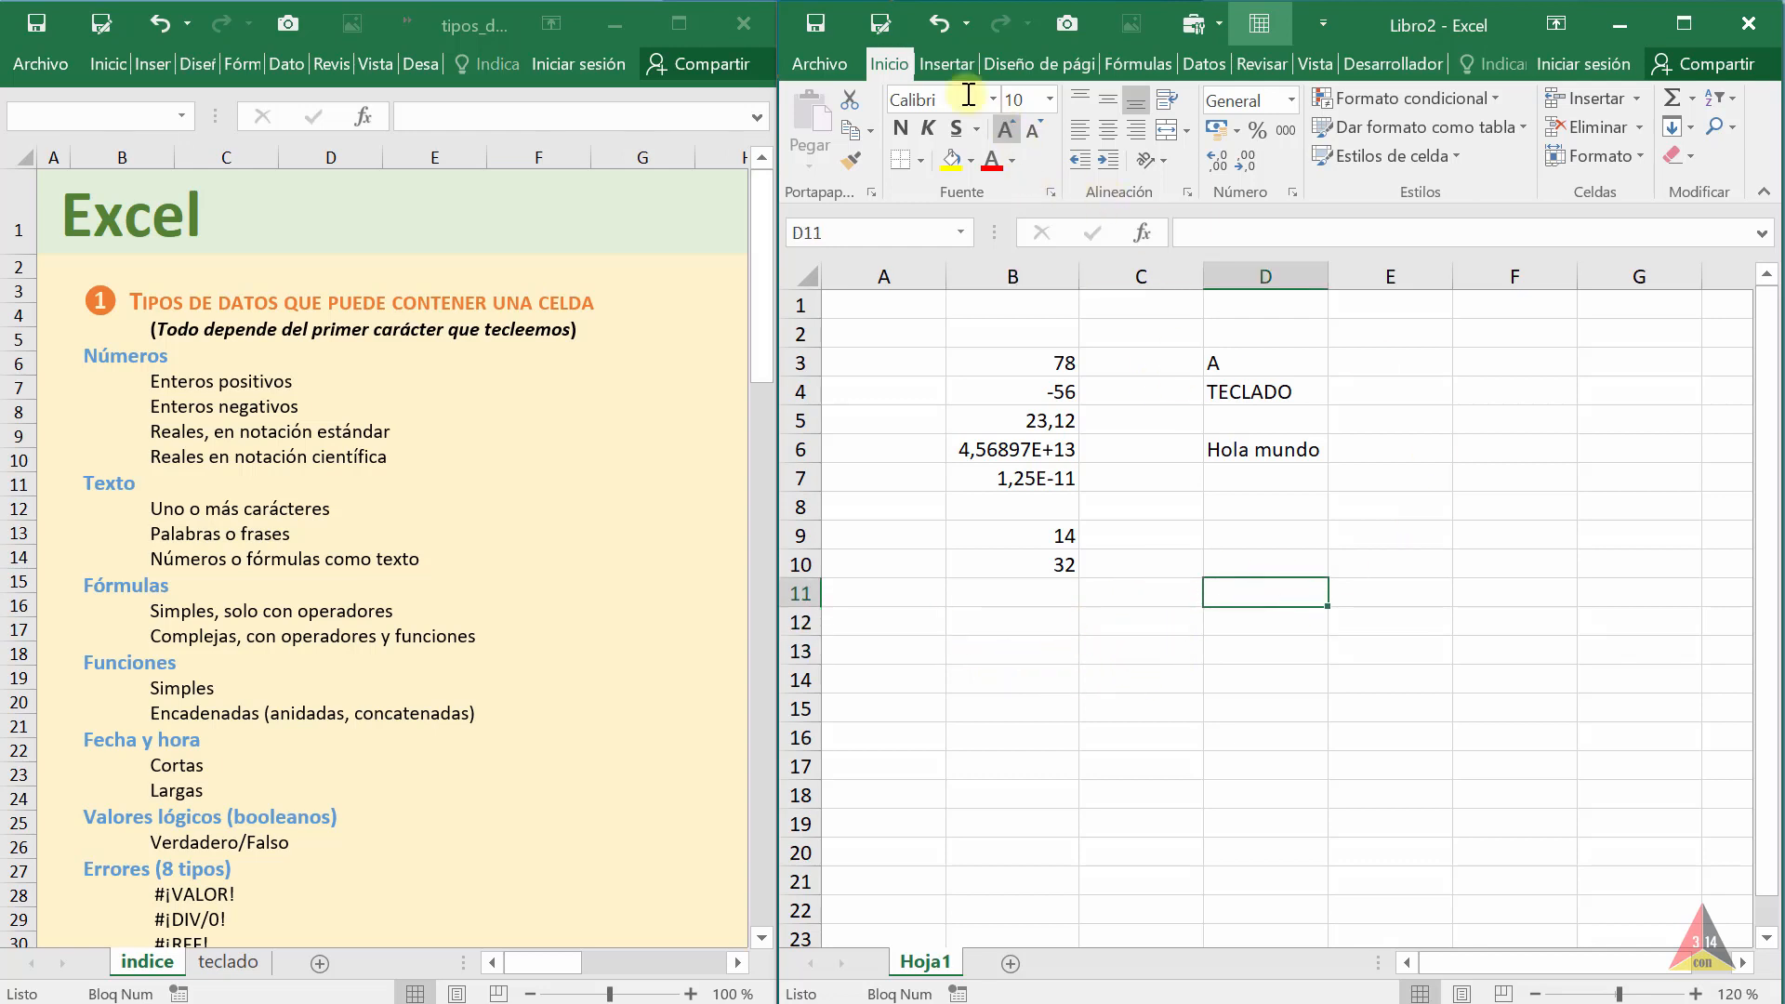
{"action": "left_click", "coordinate": [1129, 62]}
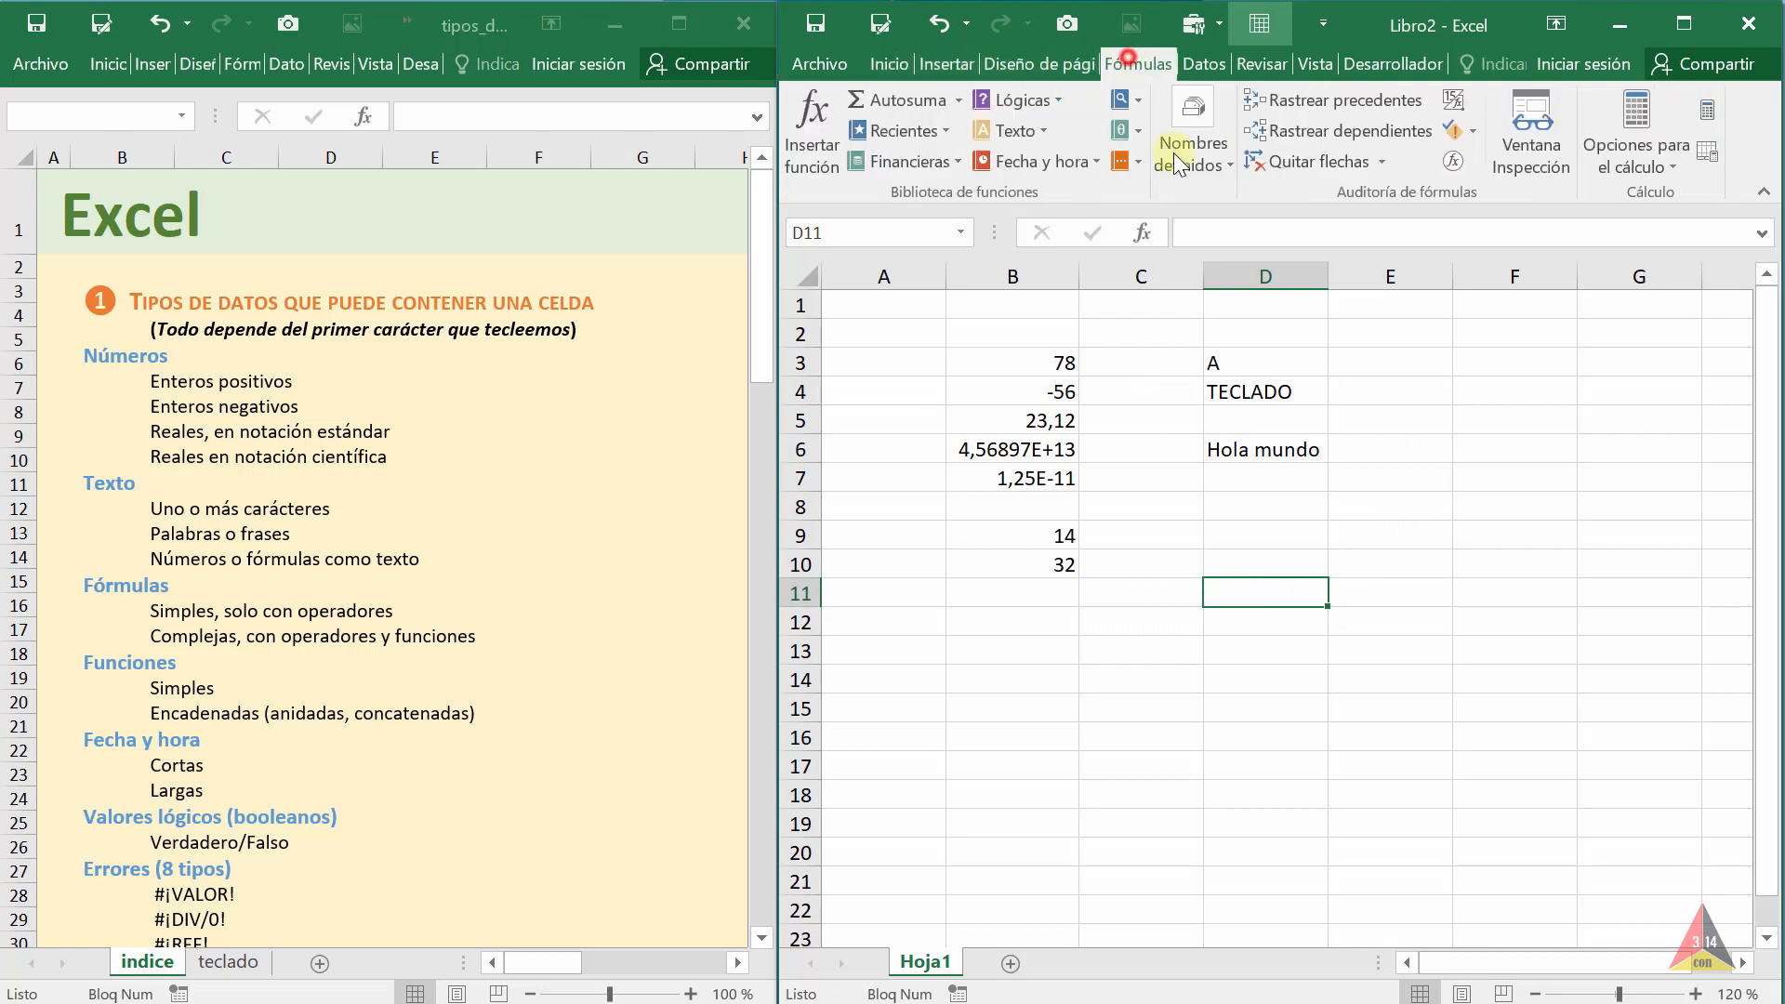
{"action": "left_click", "coordinate": [1060, 98]}
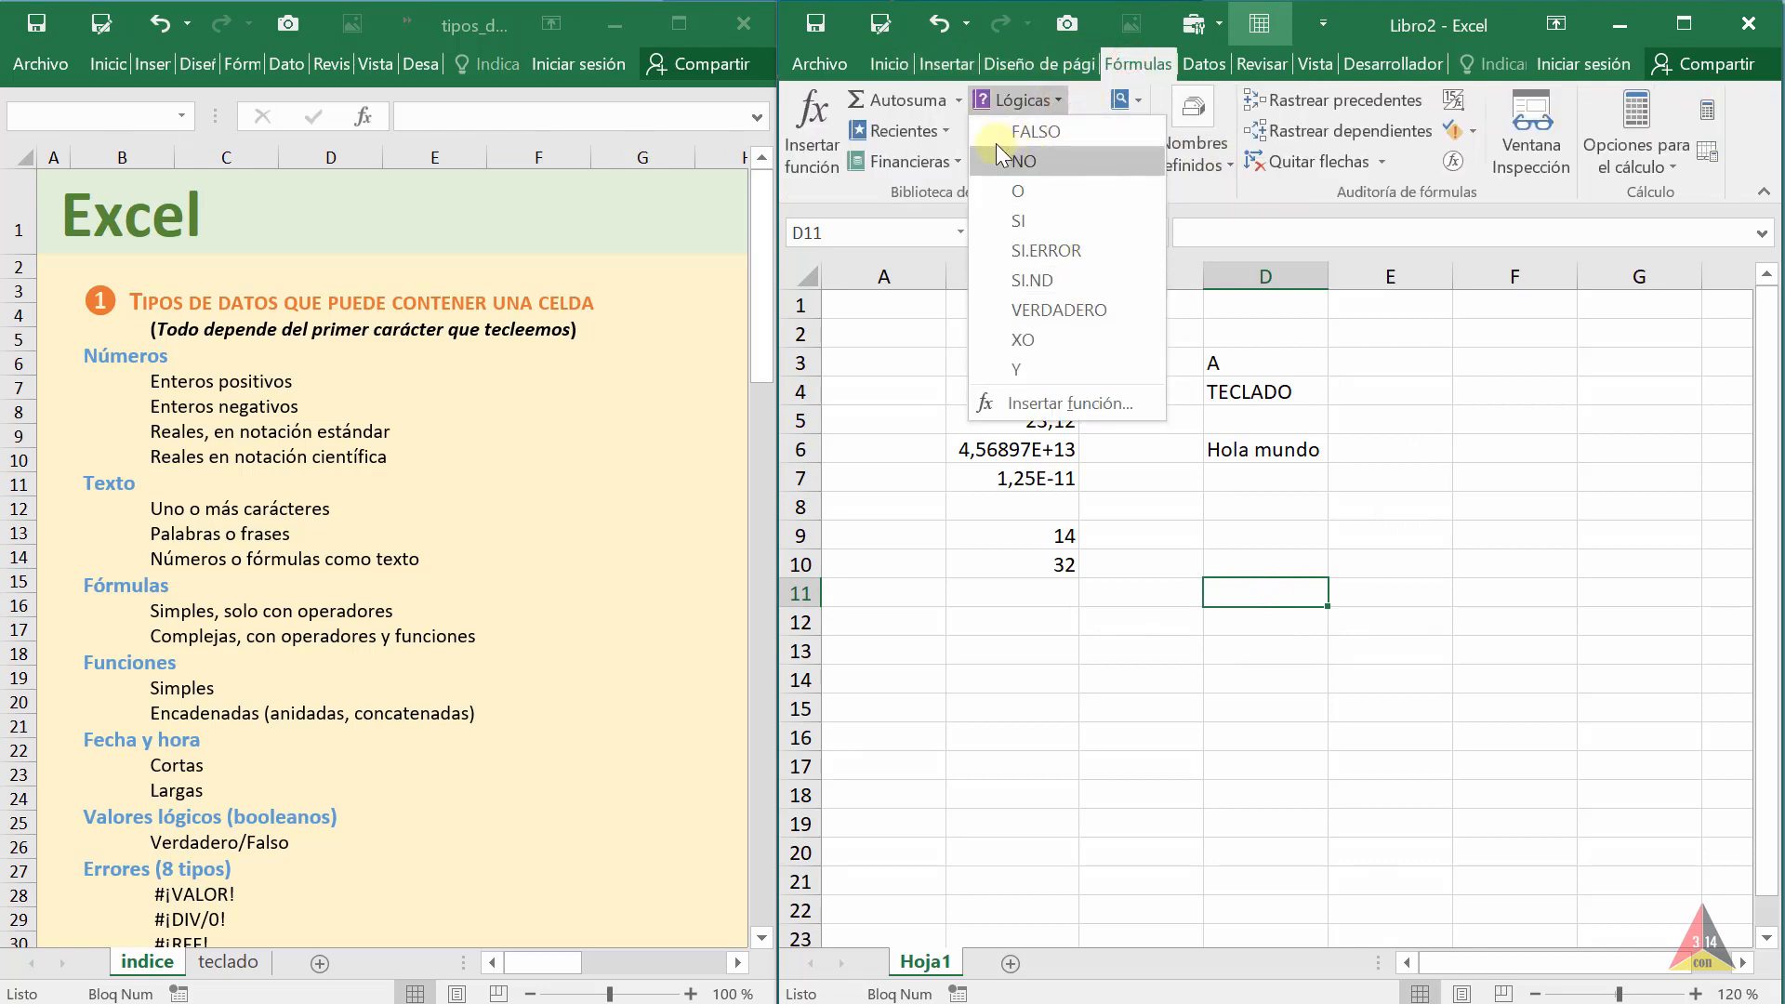
{"action": "left_click", "coordinate": [955, 166]}
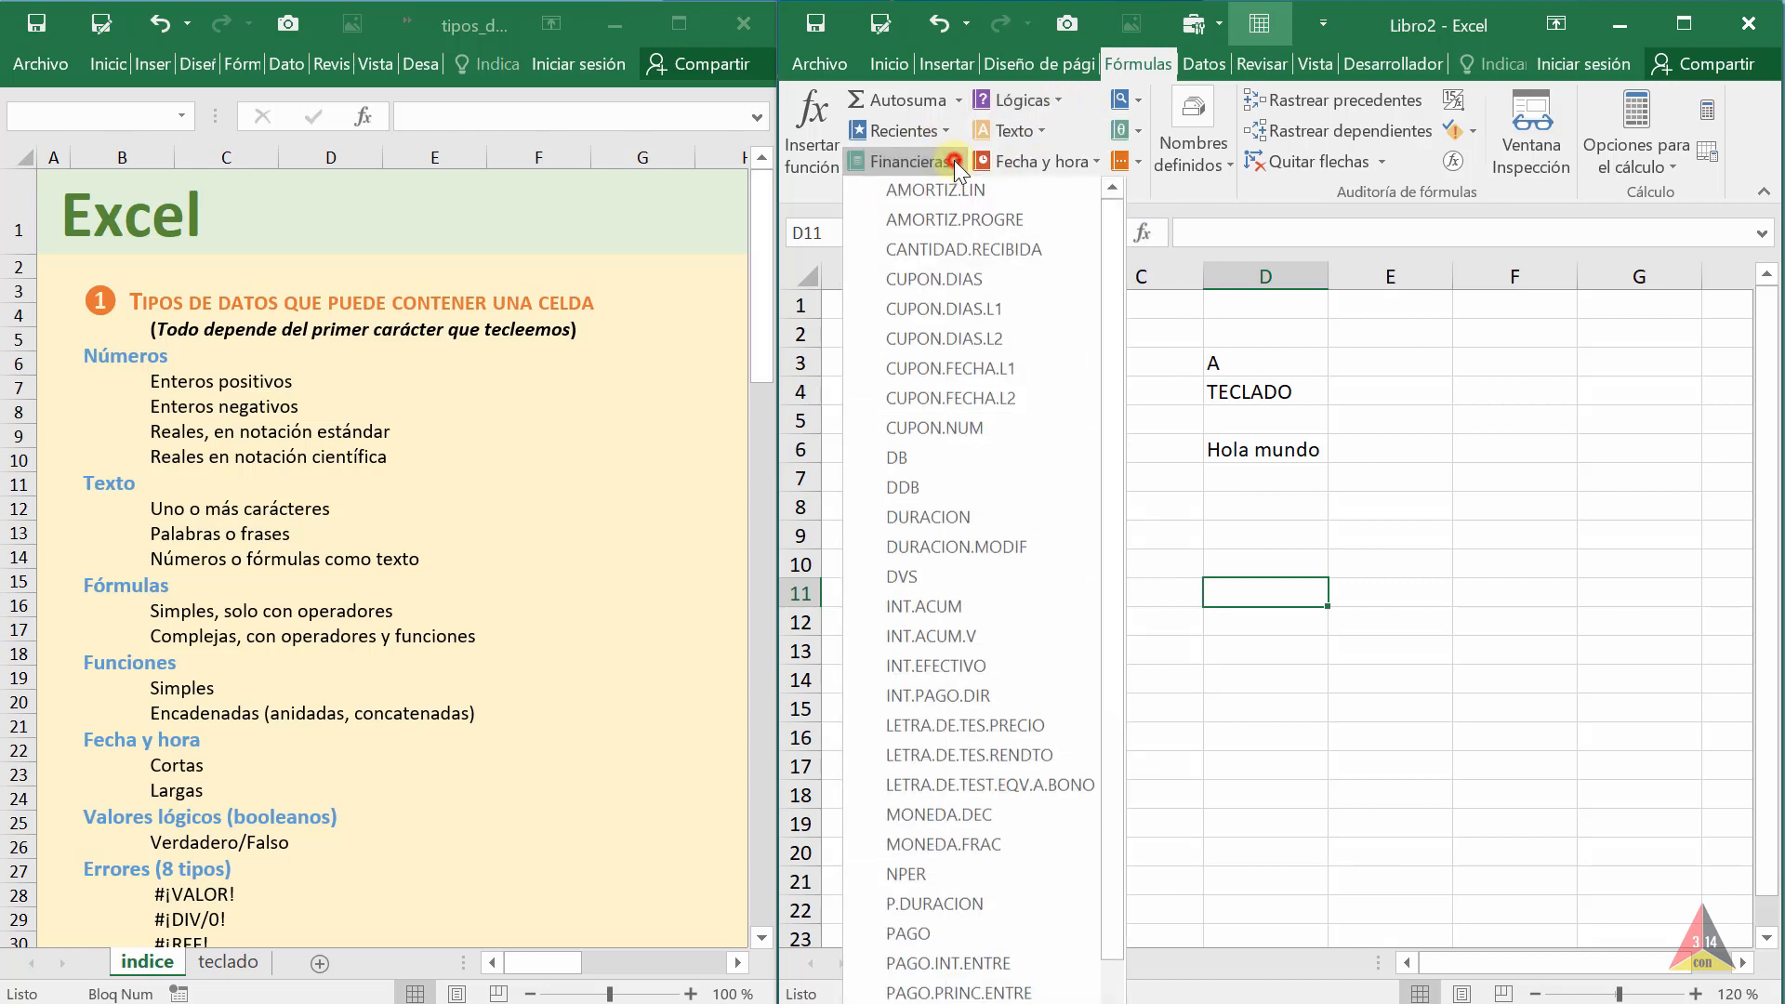
{"action": "left_click_drag", "start_coordinate": [1108, 253], "coordinate": [1152, 616]}
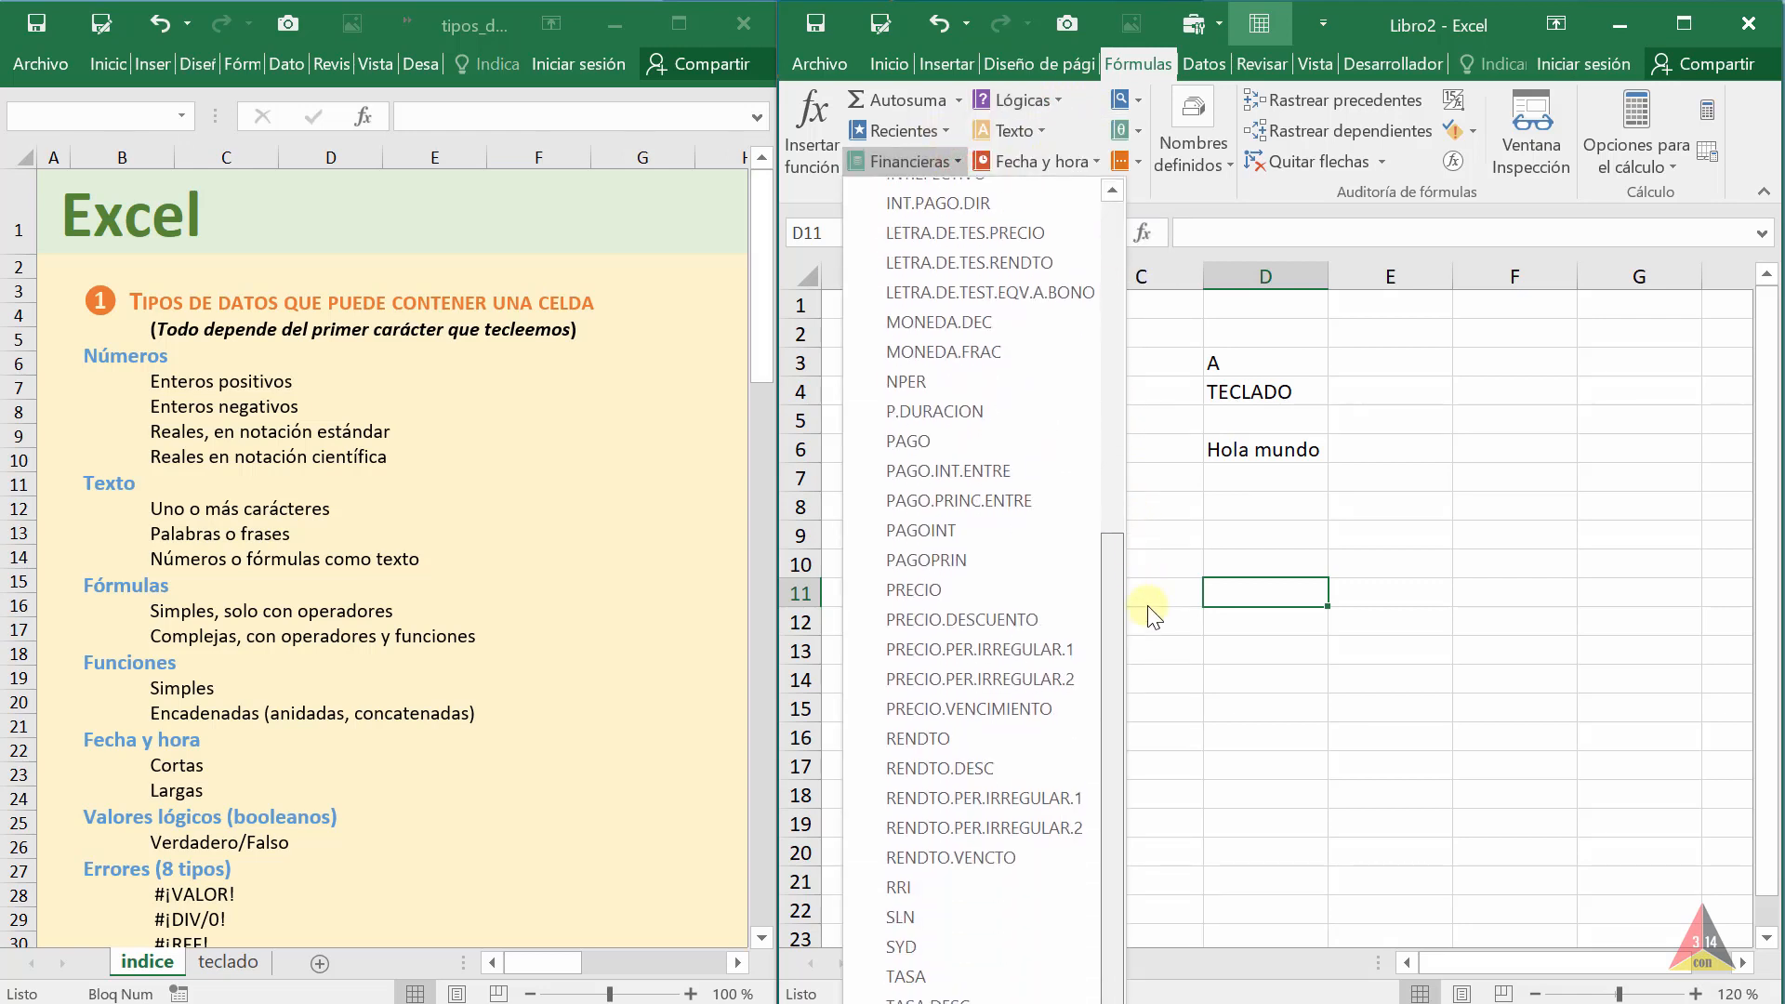
{"action": "left_click", "coordinate": [1101, 165]}
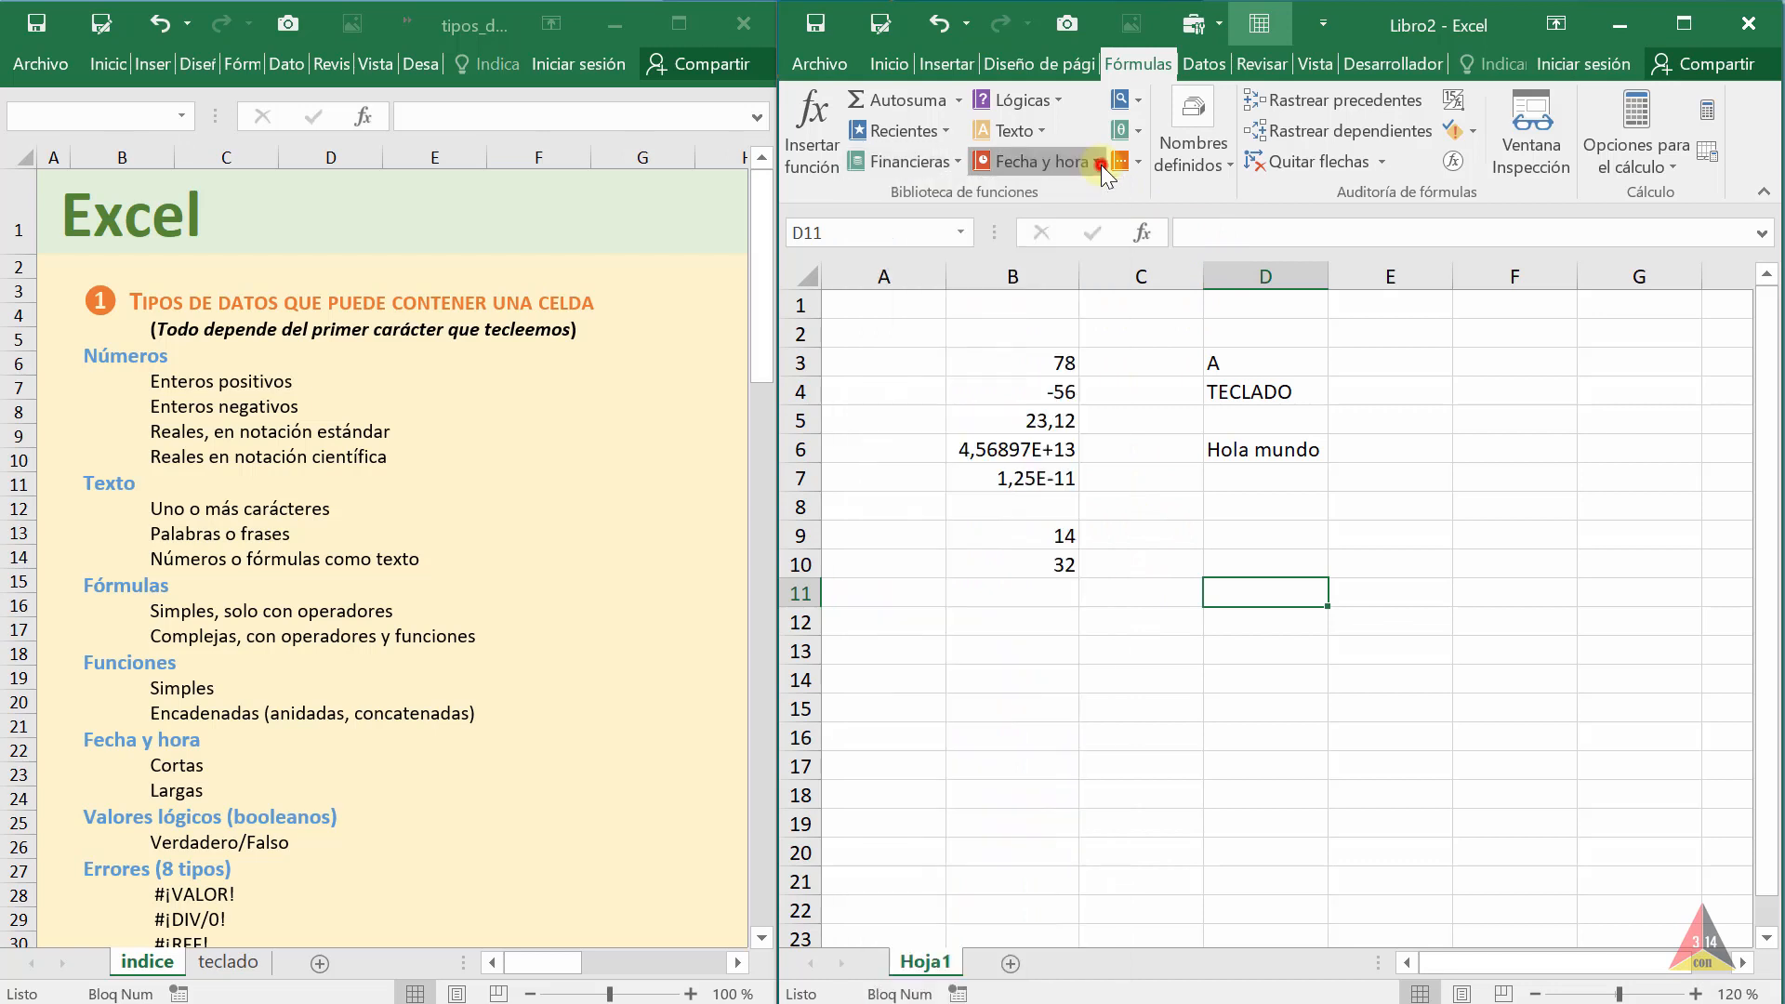
{"action": "left_click", "coordinate": [1101, 164]}
{"action": "left_click", "coordinate": [1041, 127]}
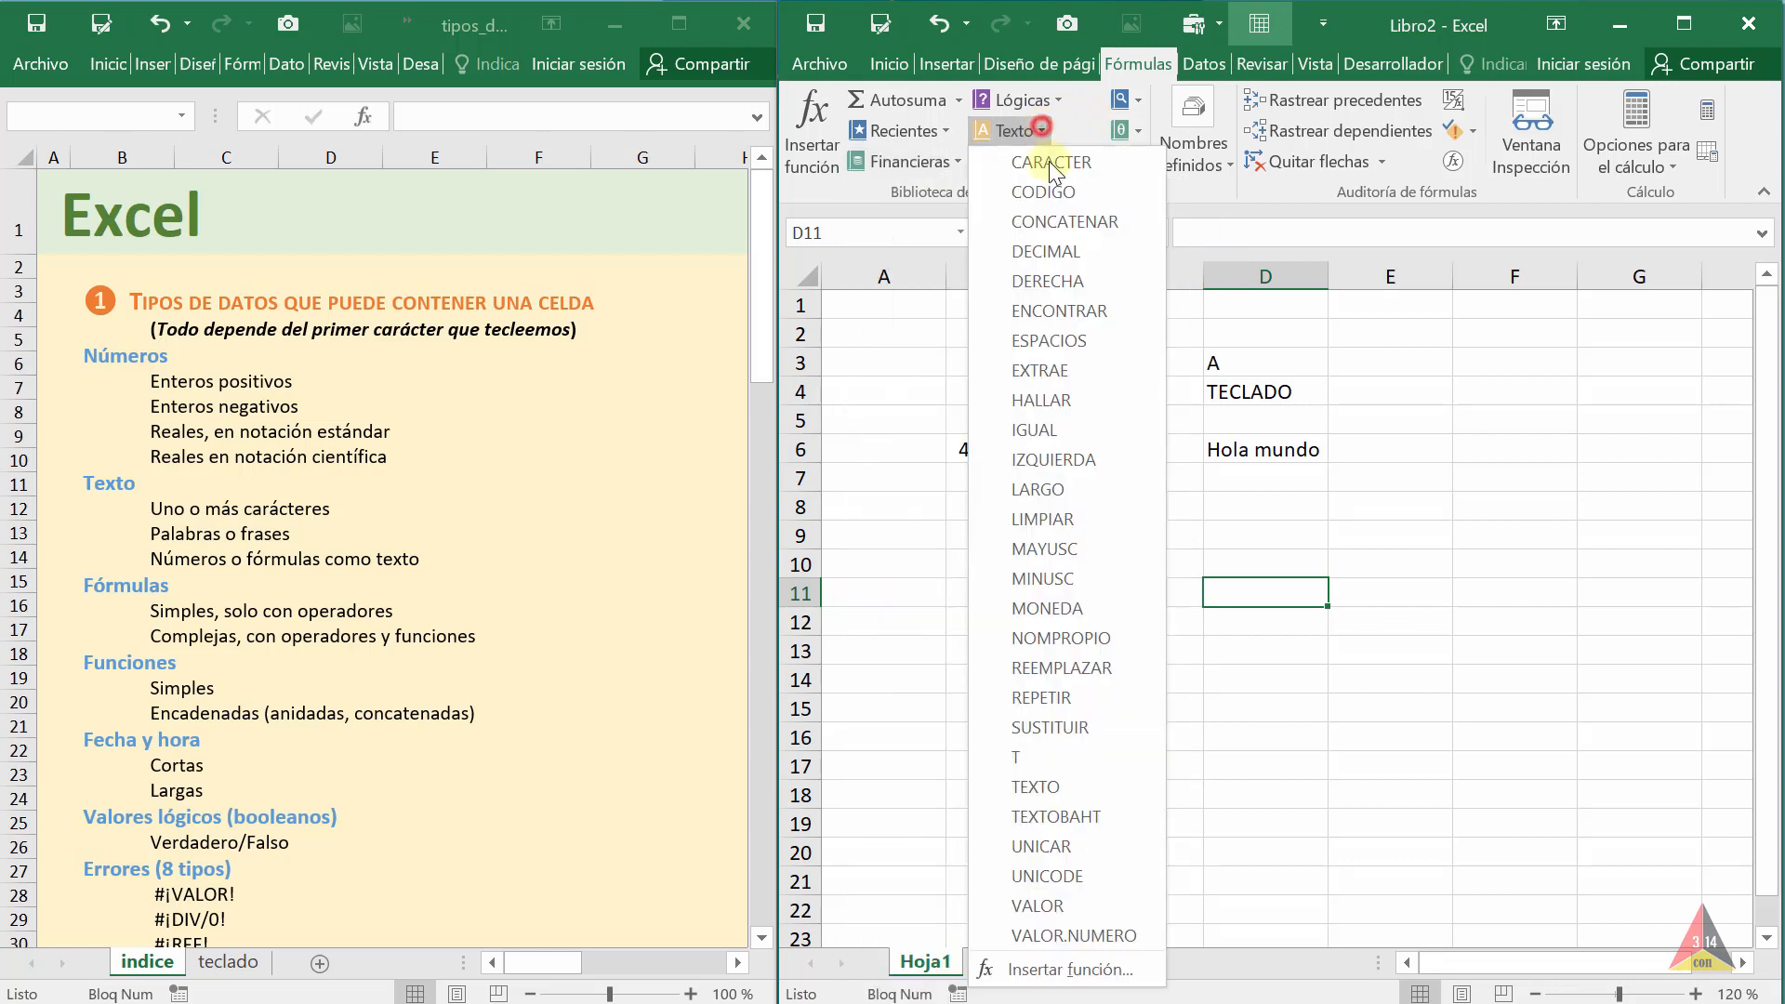
{"action": "left_click", "coordinate": [1207, 186]}
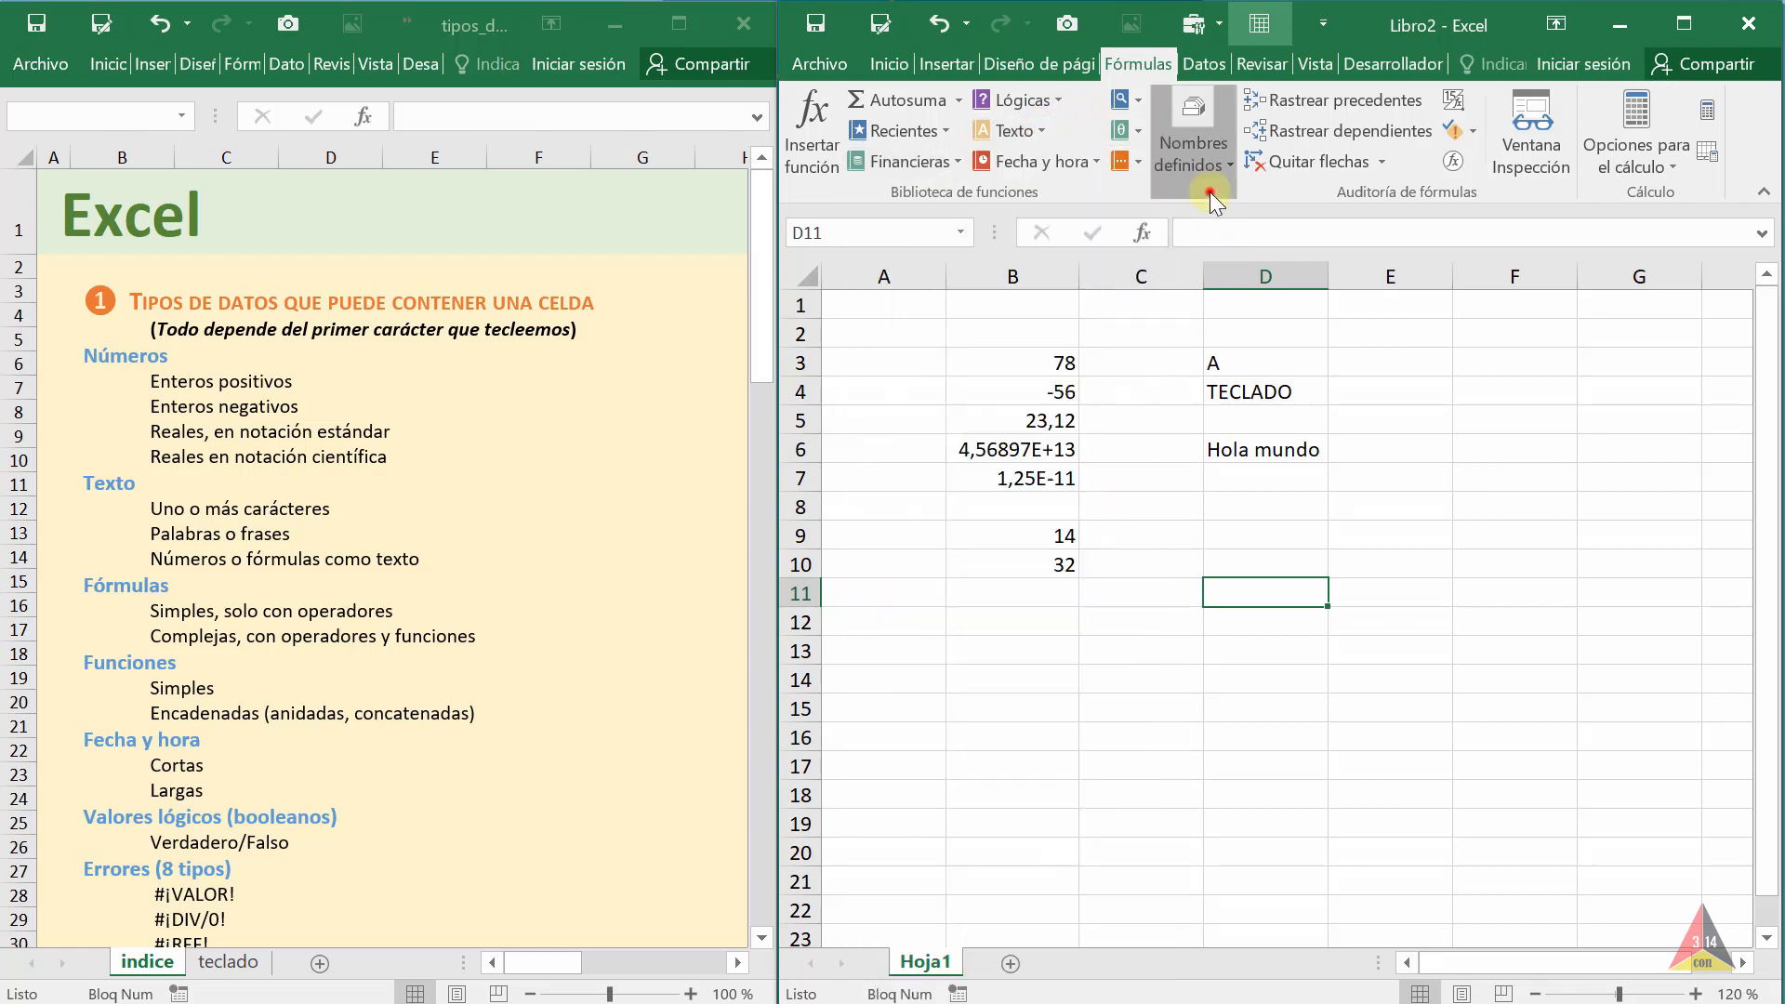
{"action": "left_click", "coordinate": [1207, 186]}
{"action": "left_click", "coordinate": [1139, 136]}
{"action": "left_click", "coordinate": [1139, 136]}
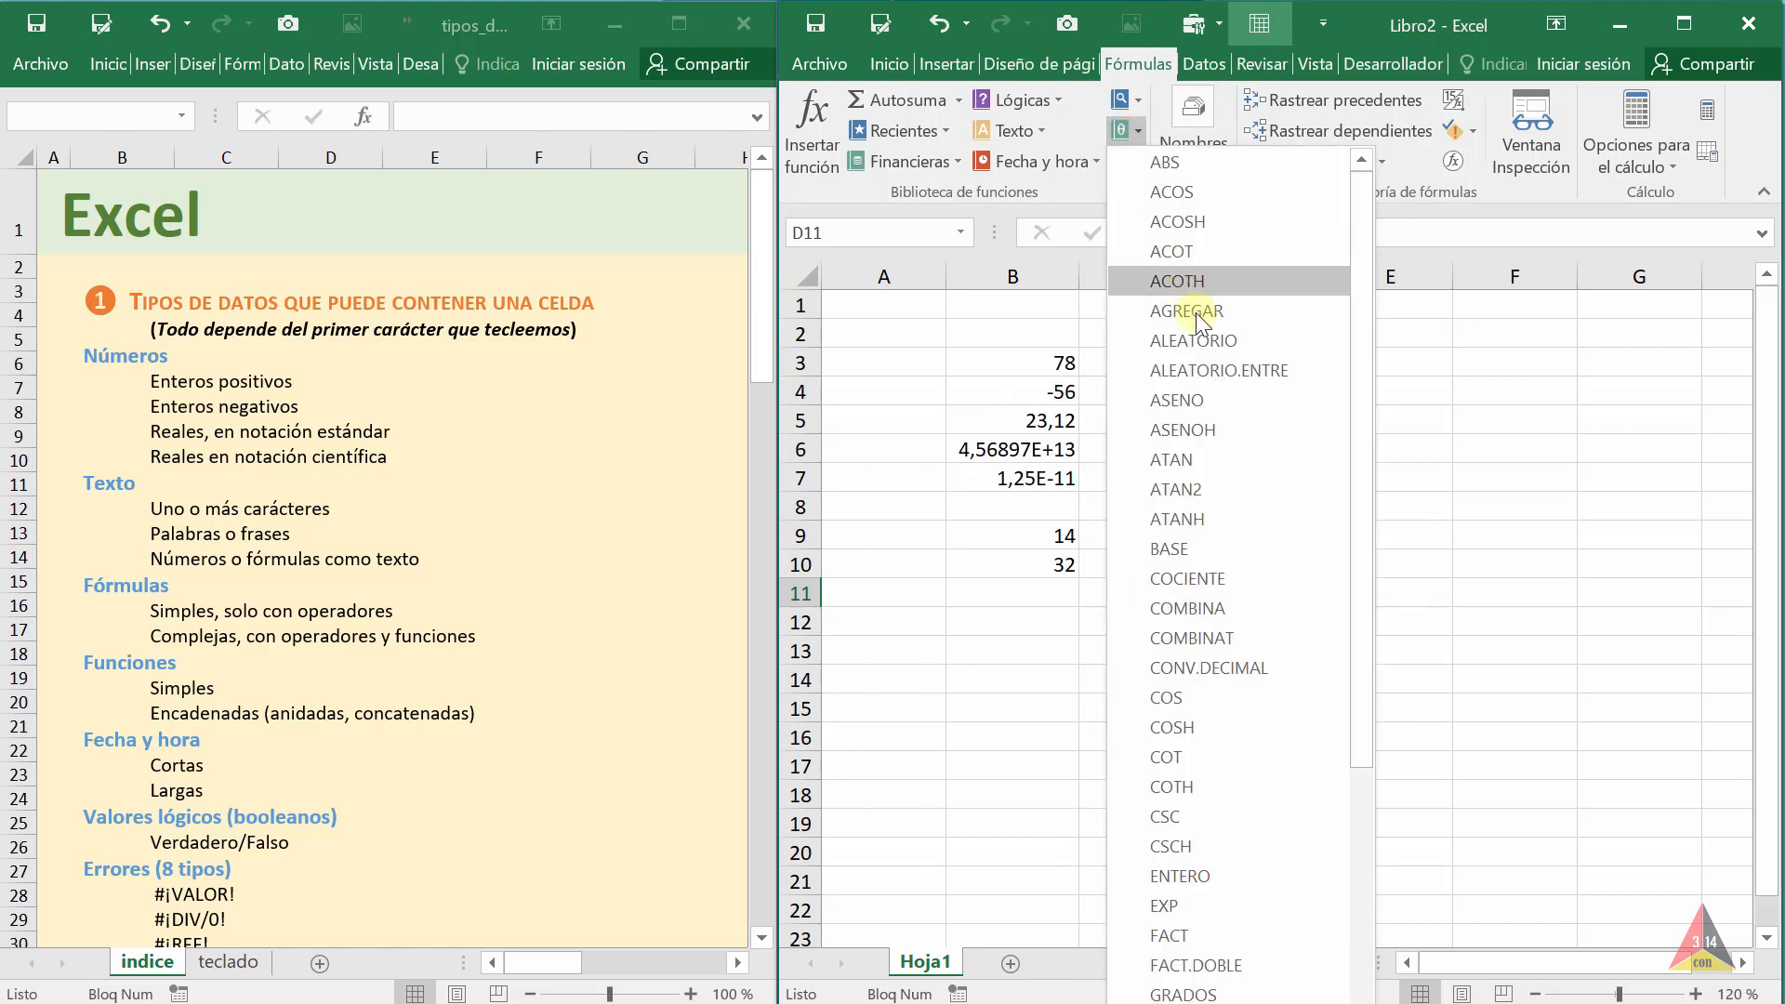
{"action": "mouse_move", "coordinate": [1358, 405]}
{"action": "left_mouse_down"}
{"action": "mouse_move", "coordinate": [1366, 725]}
{"action": "mouse_move", "coordinate": [1357, 434]}
{"action": "left_mouse_up"}
{"action": "left_click", "coordinate": [1500, 381]}
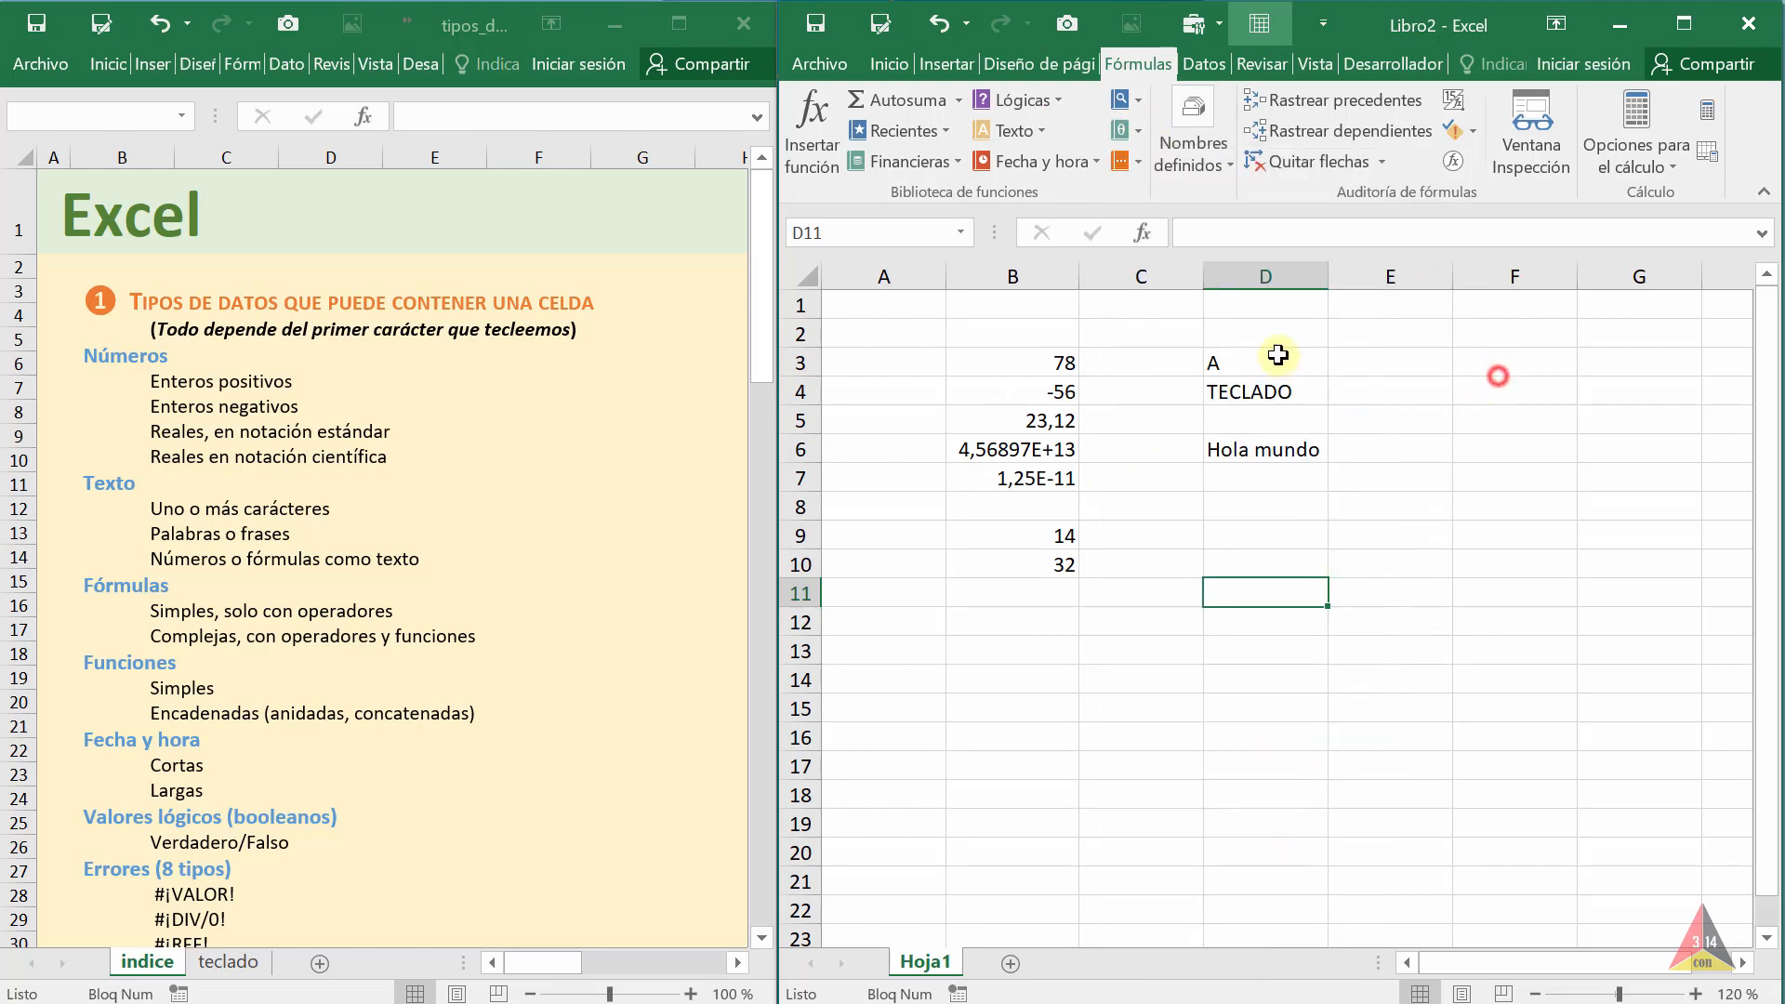
{"action": "left_click", "coordinate": [1084, 643]}
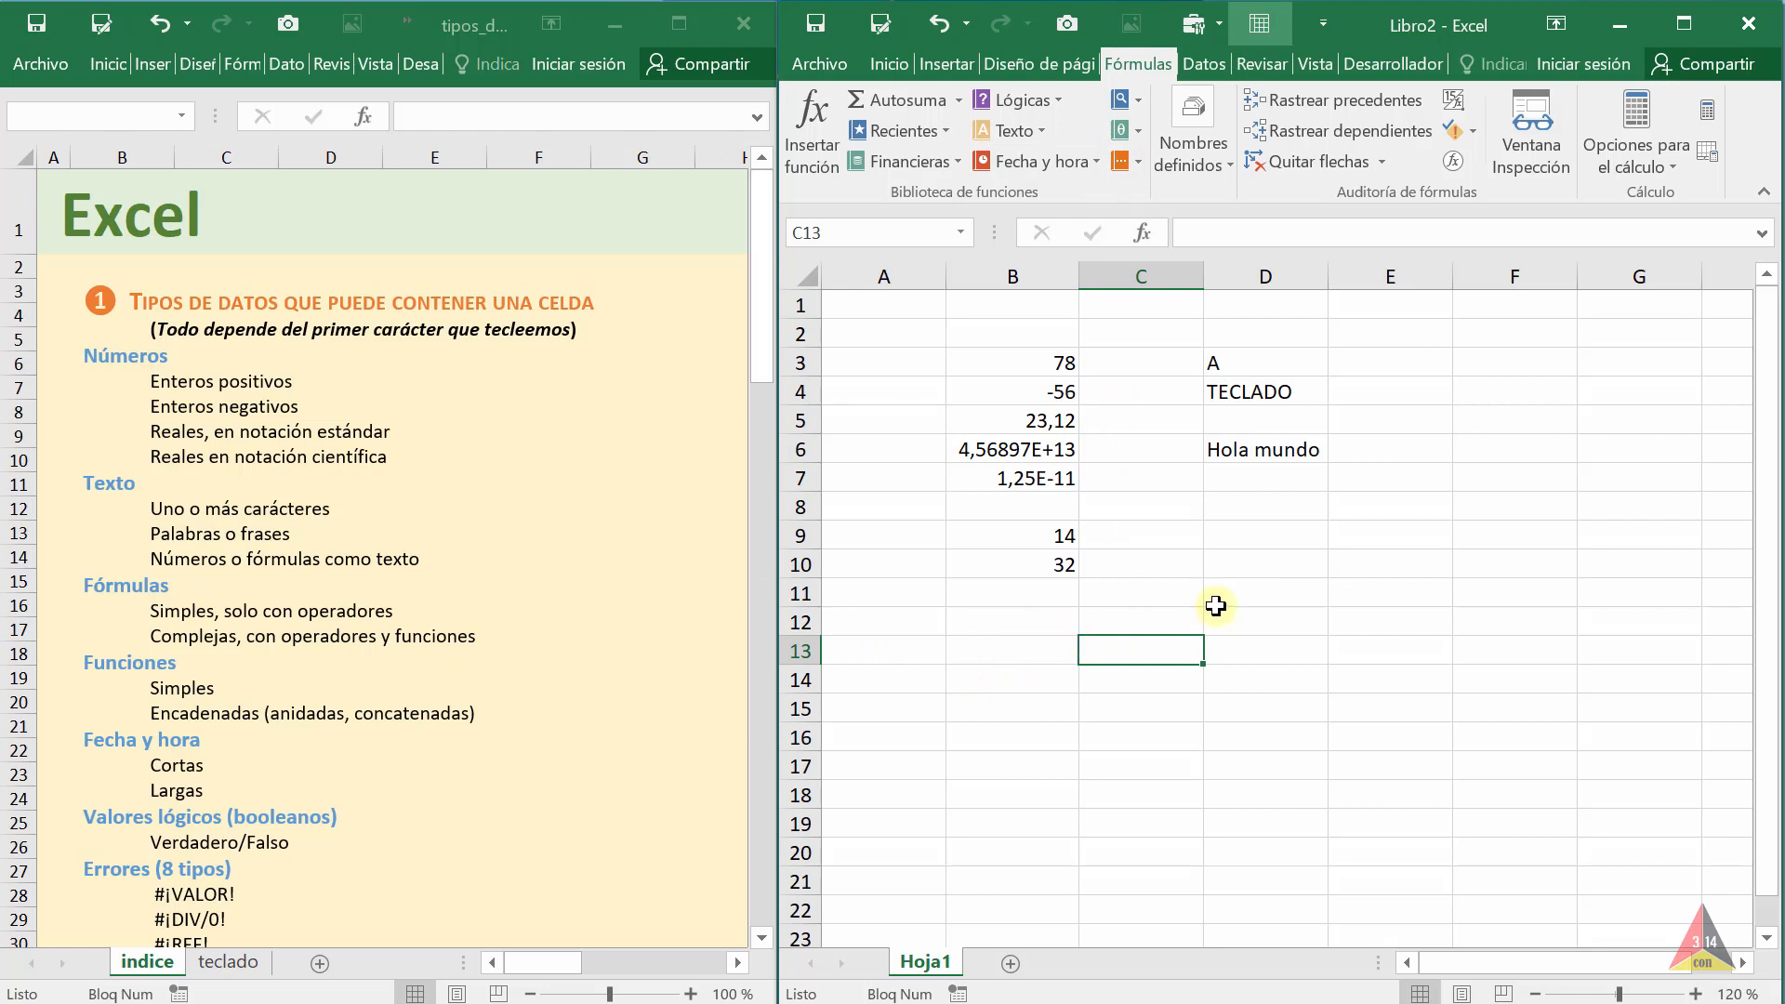
Enter =RAIZ(25) in B12 using autocomplete, giving 5
{"action": "left_click", "coordinate": [1008, 619]}
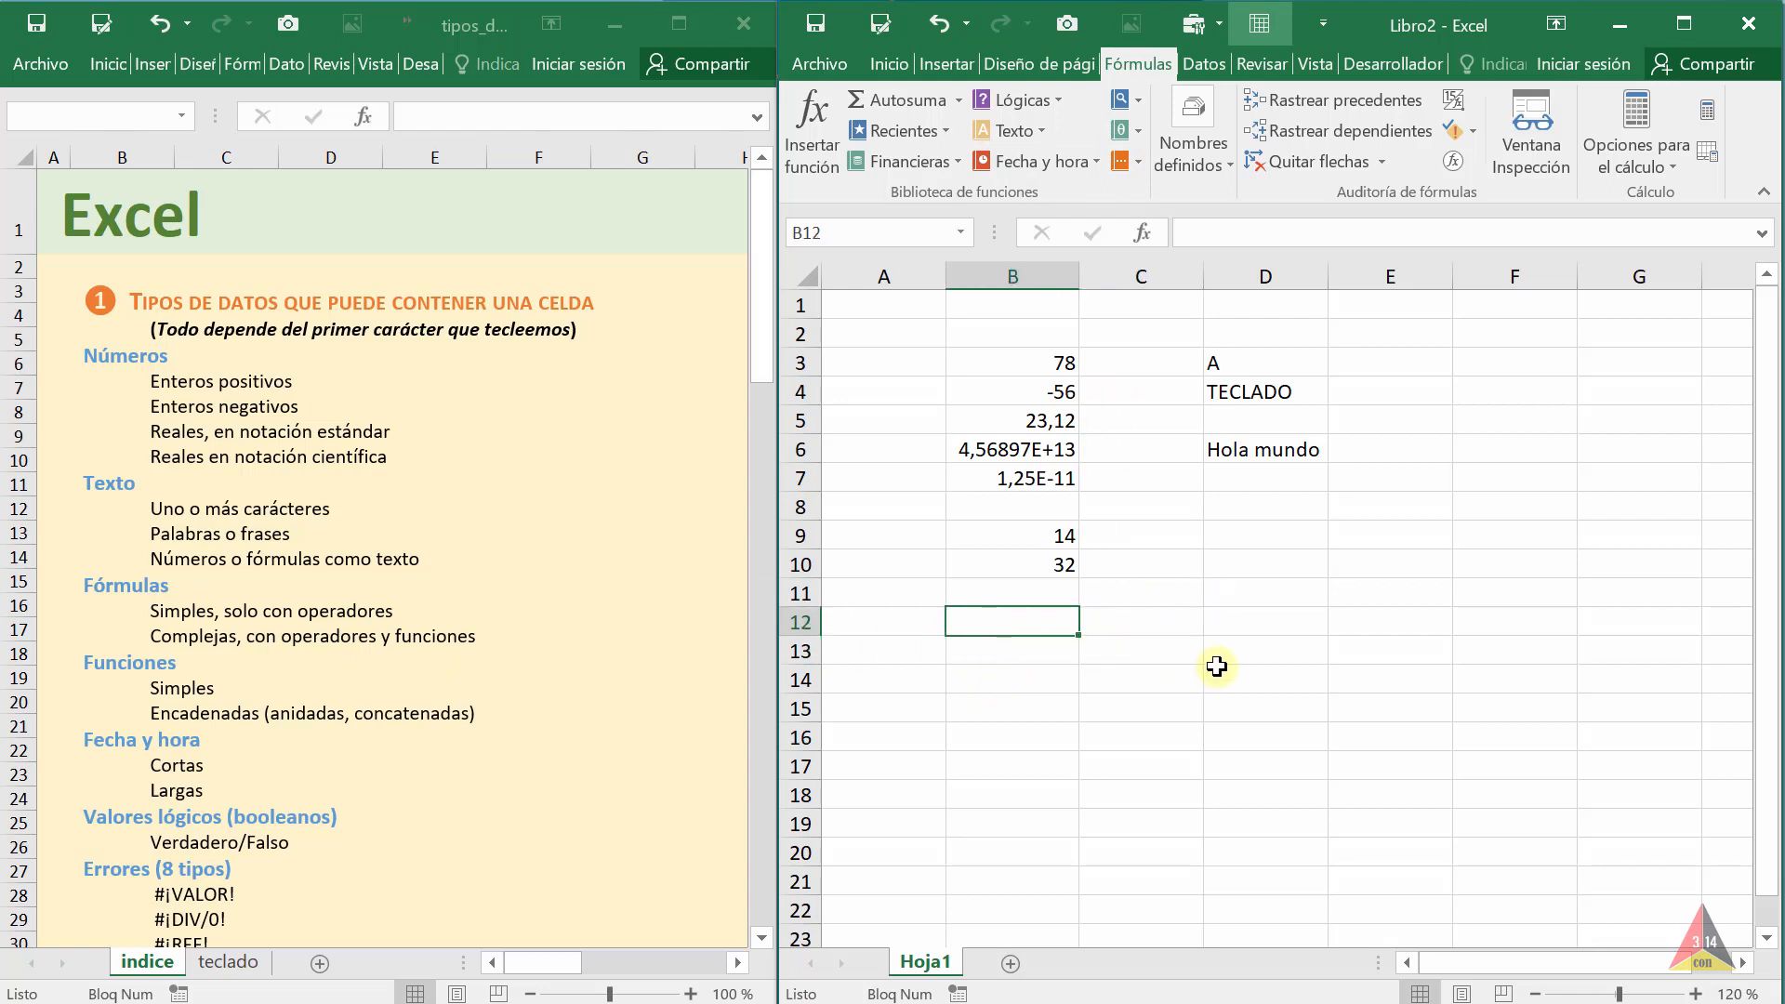
{"action": "type", "text": "="}
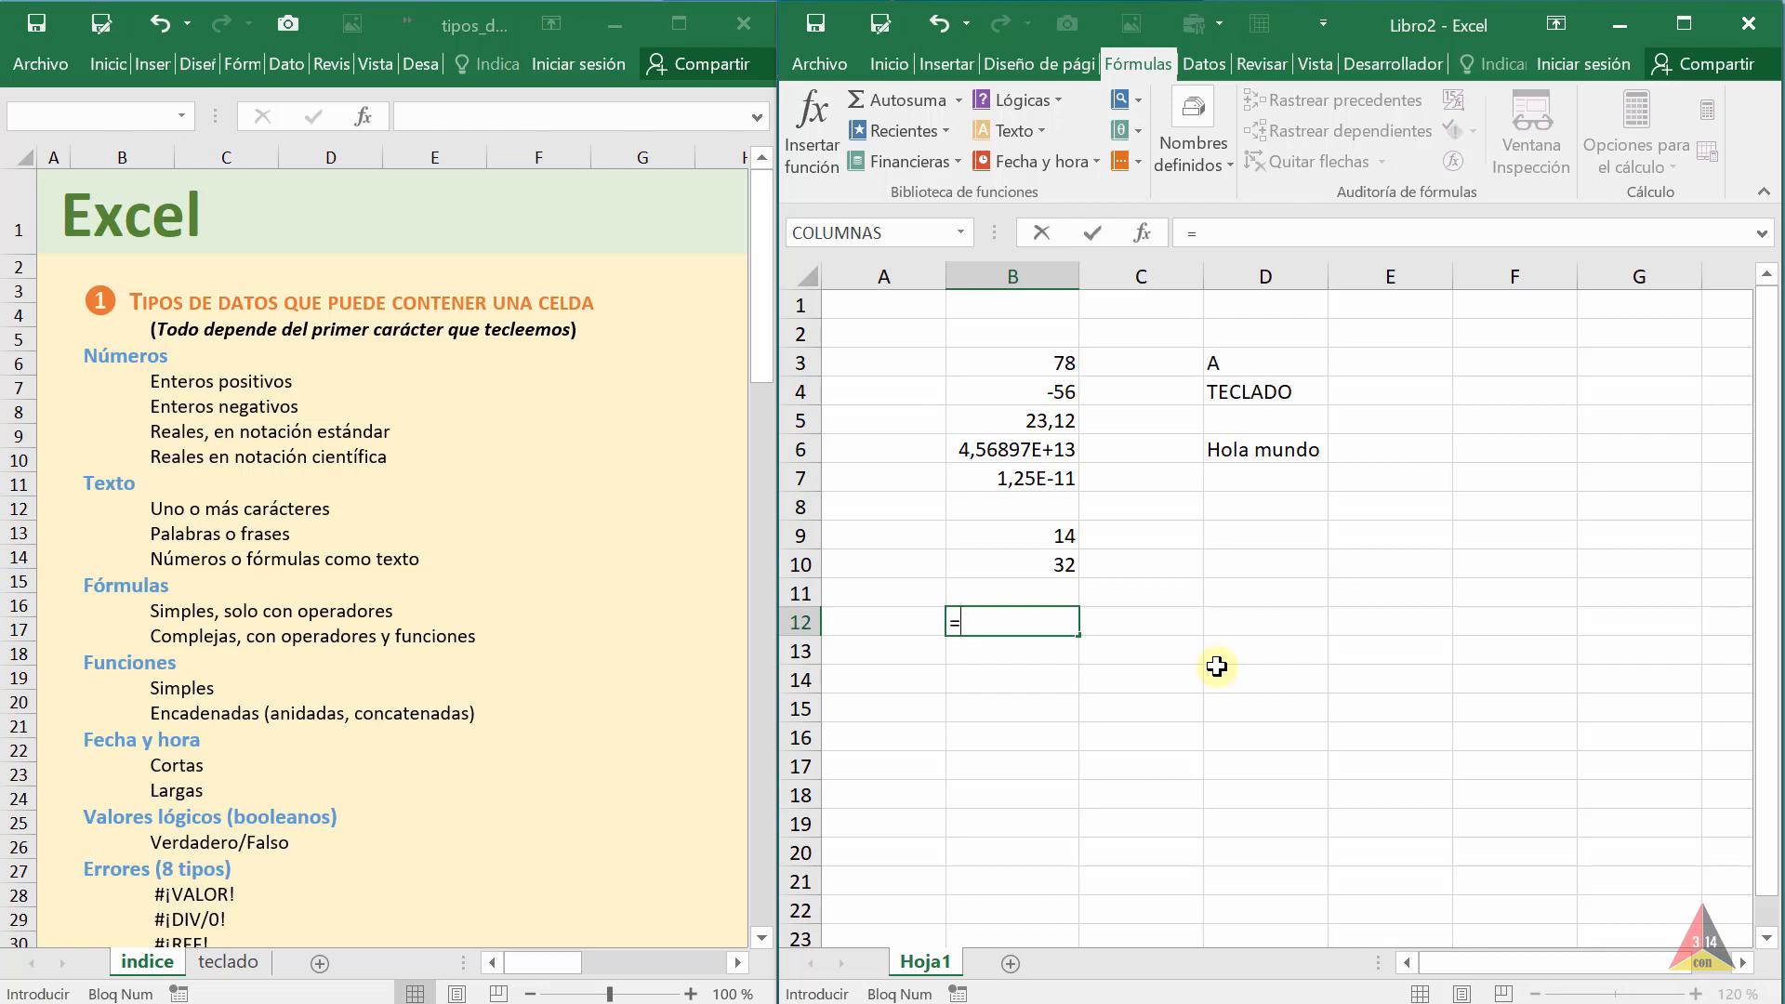
{"action": "type", "text": "ra"}
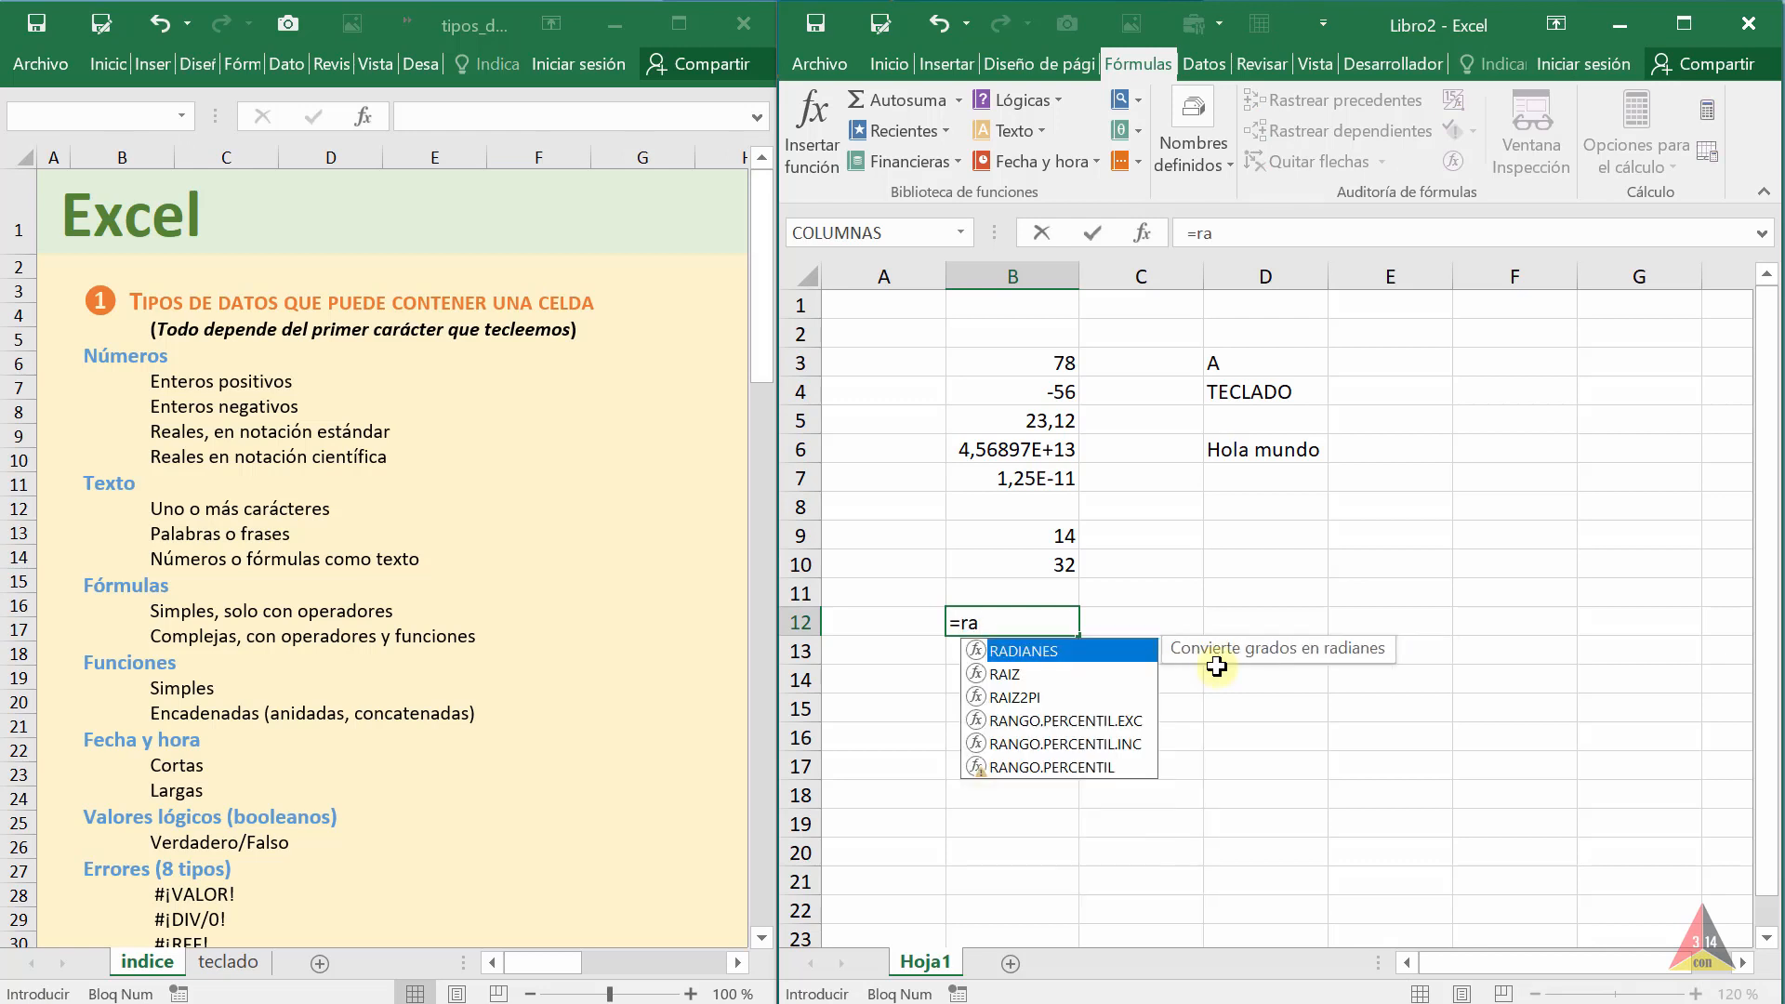
{"action": "key", "text": "Down"}
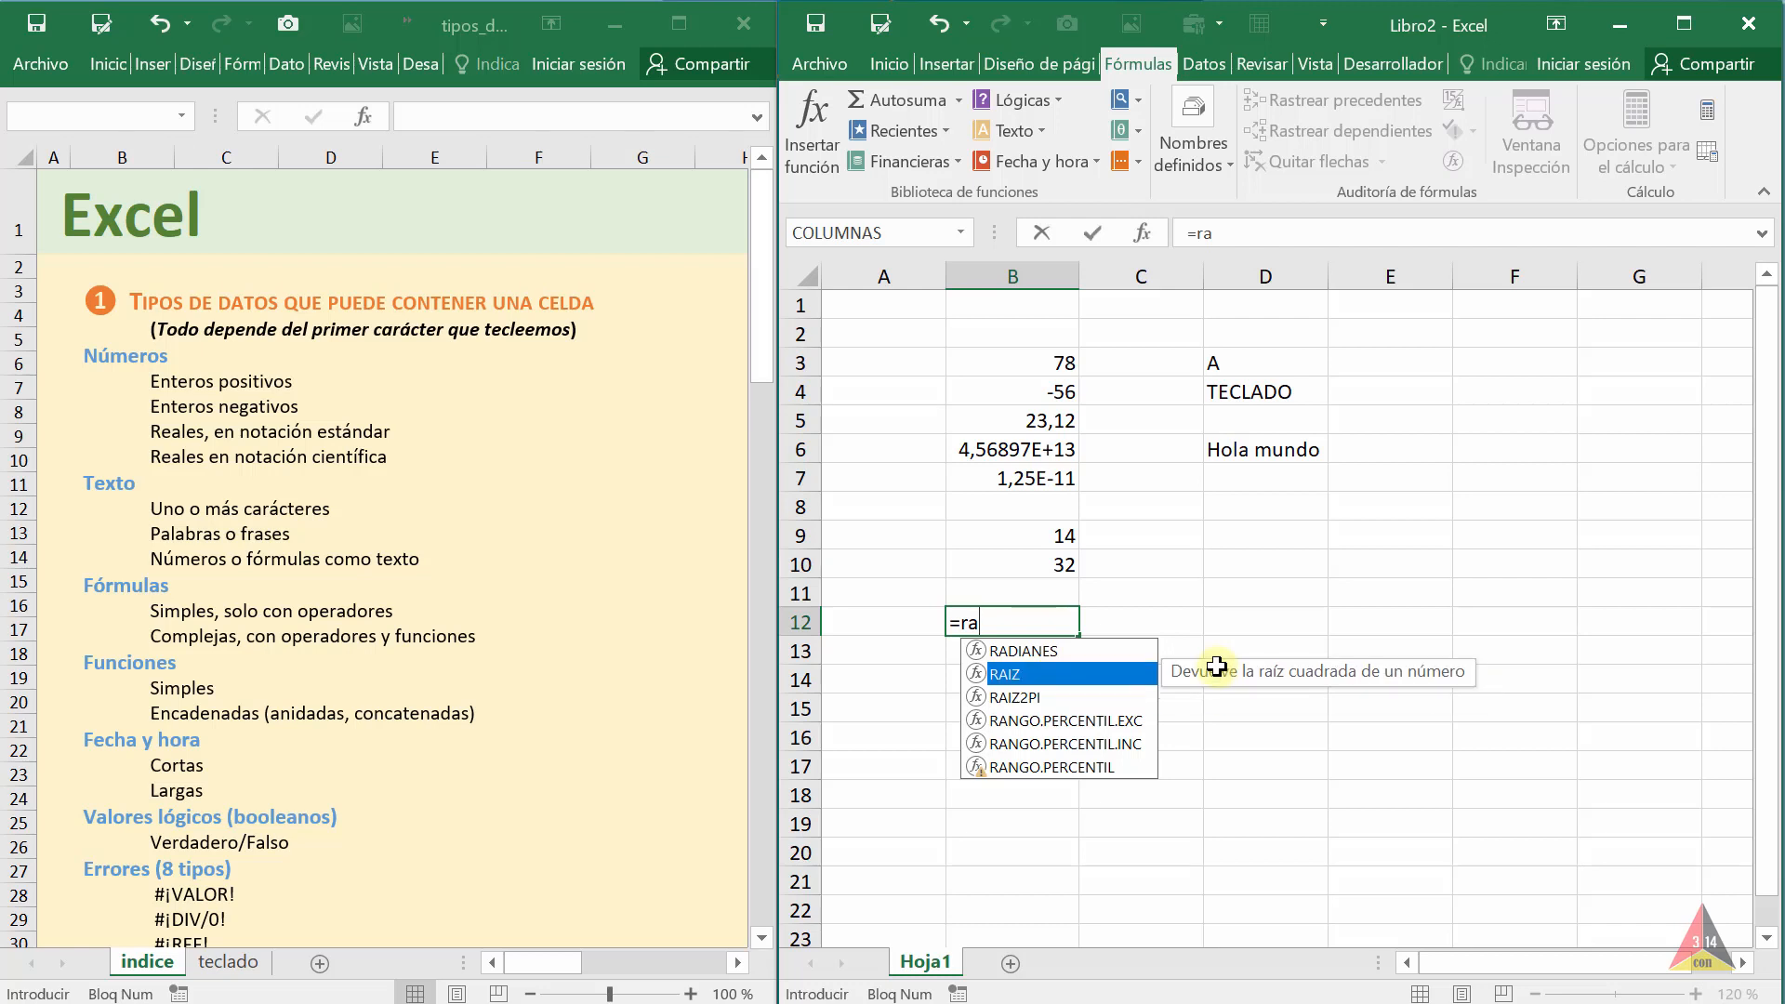
{"action": "key", "text": "Tab"}
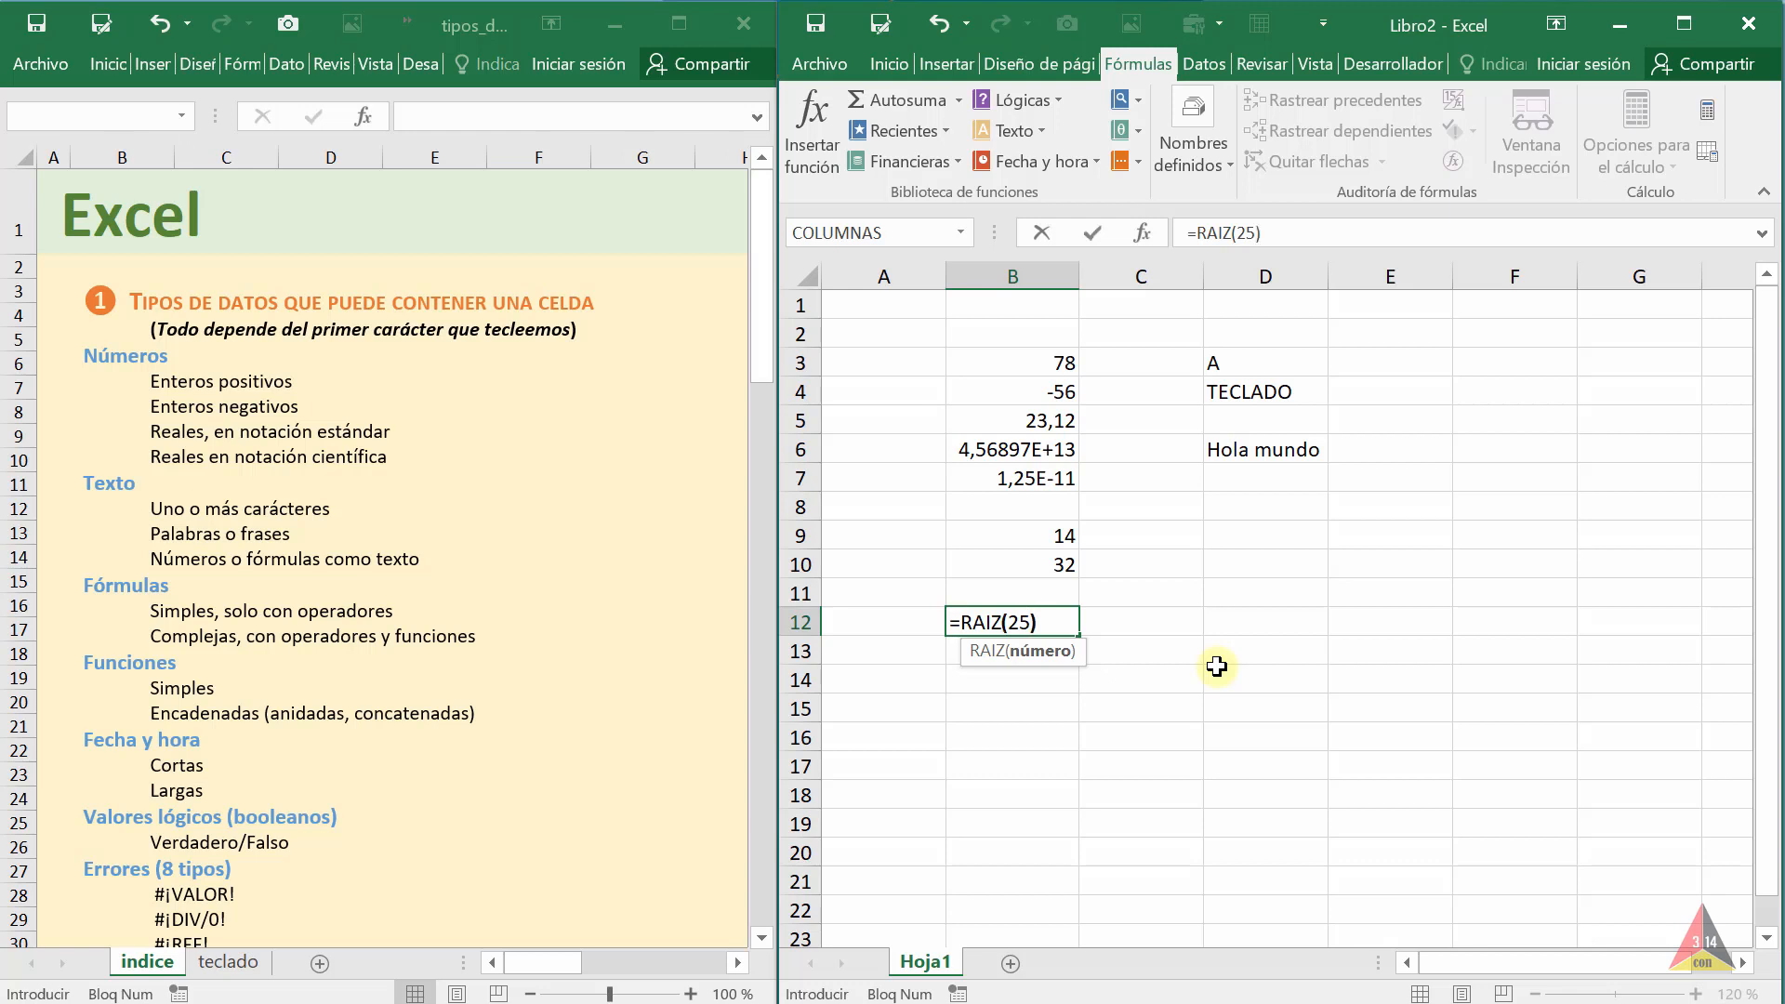
{"action": "key", "text": "Return"}
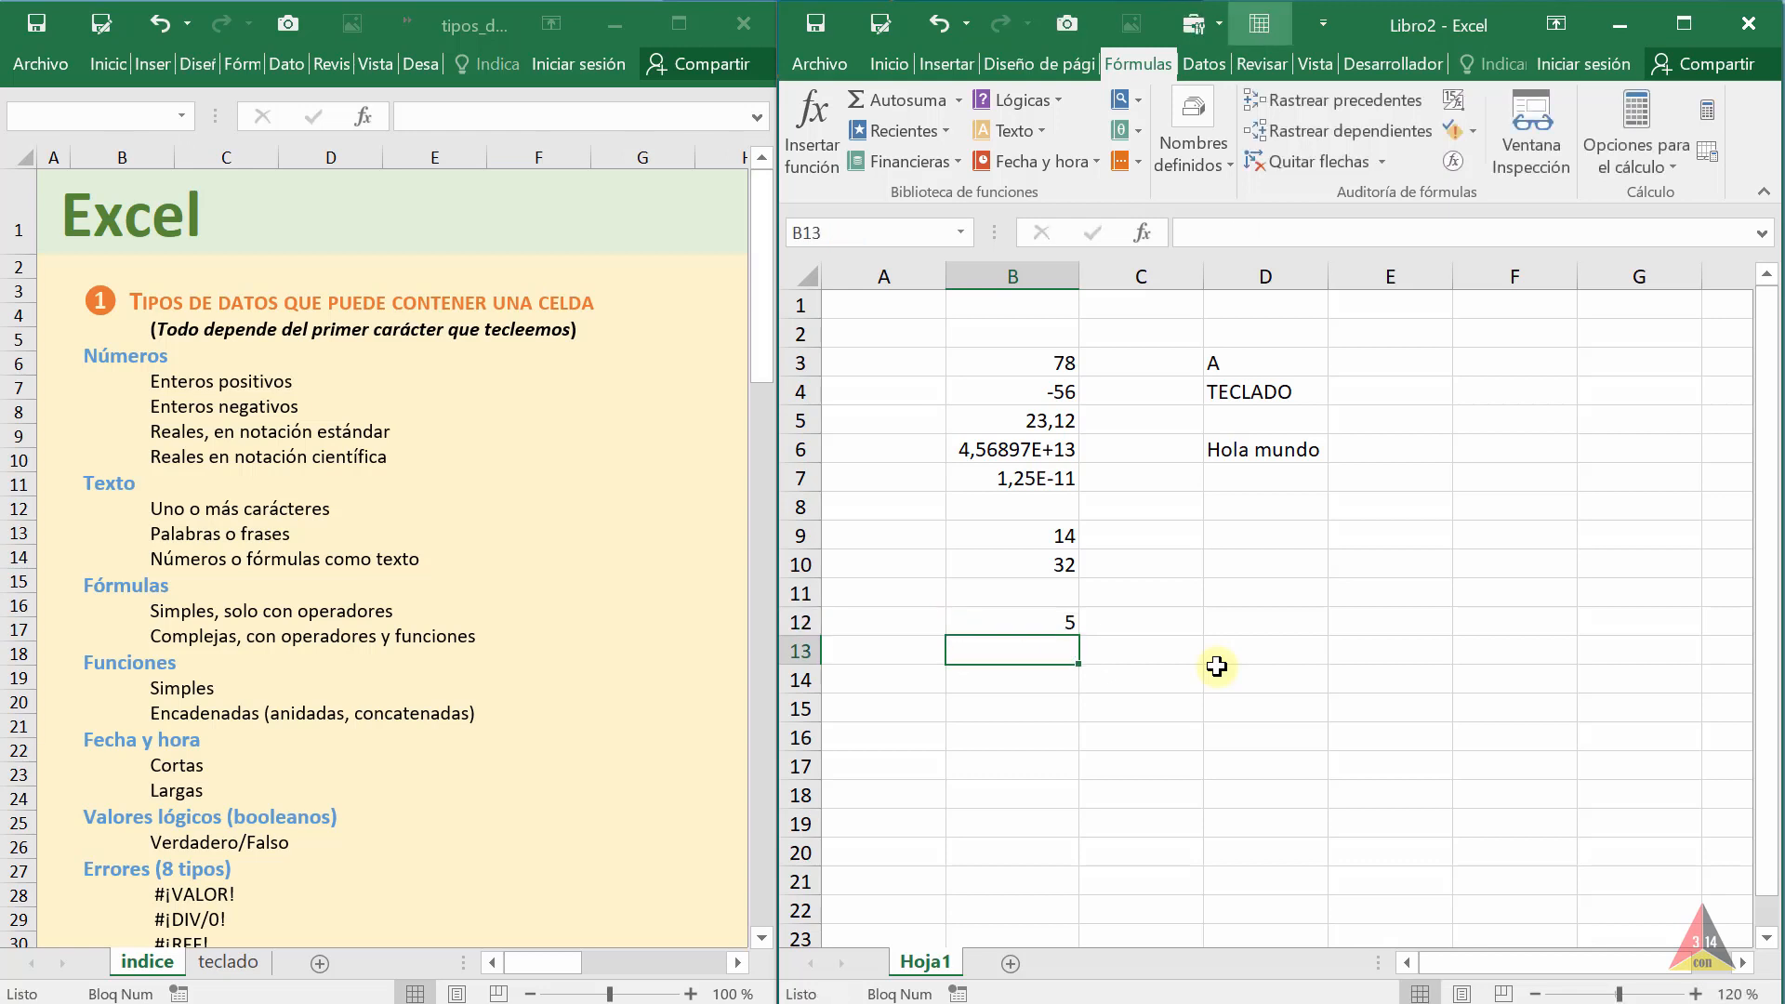
Compare the formulas behind B12 and B9 in the formula bar
{"action": "left_click", "coordinate": [984, 625]}
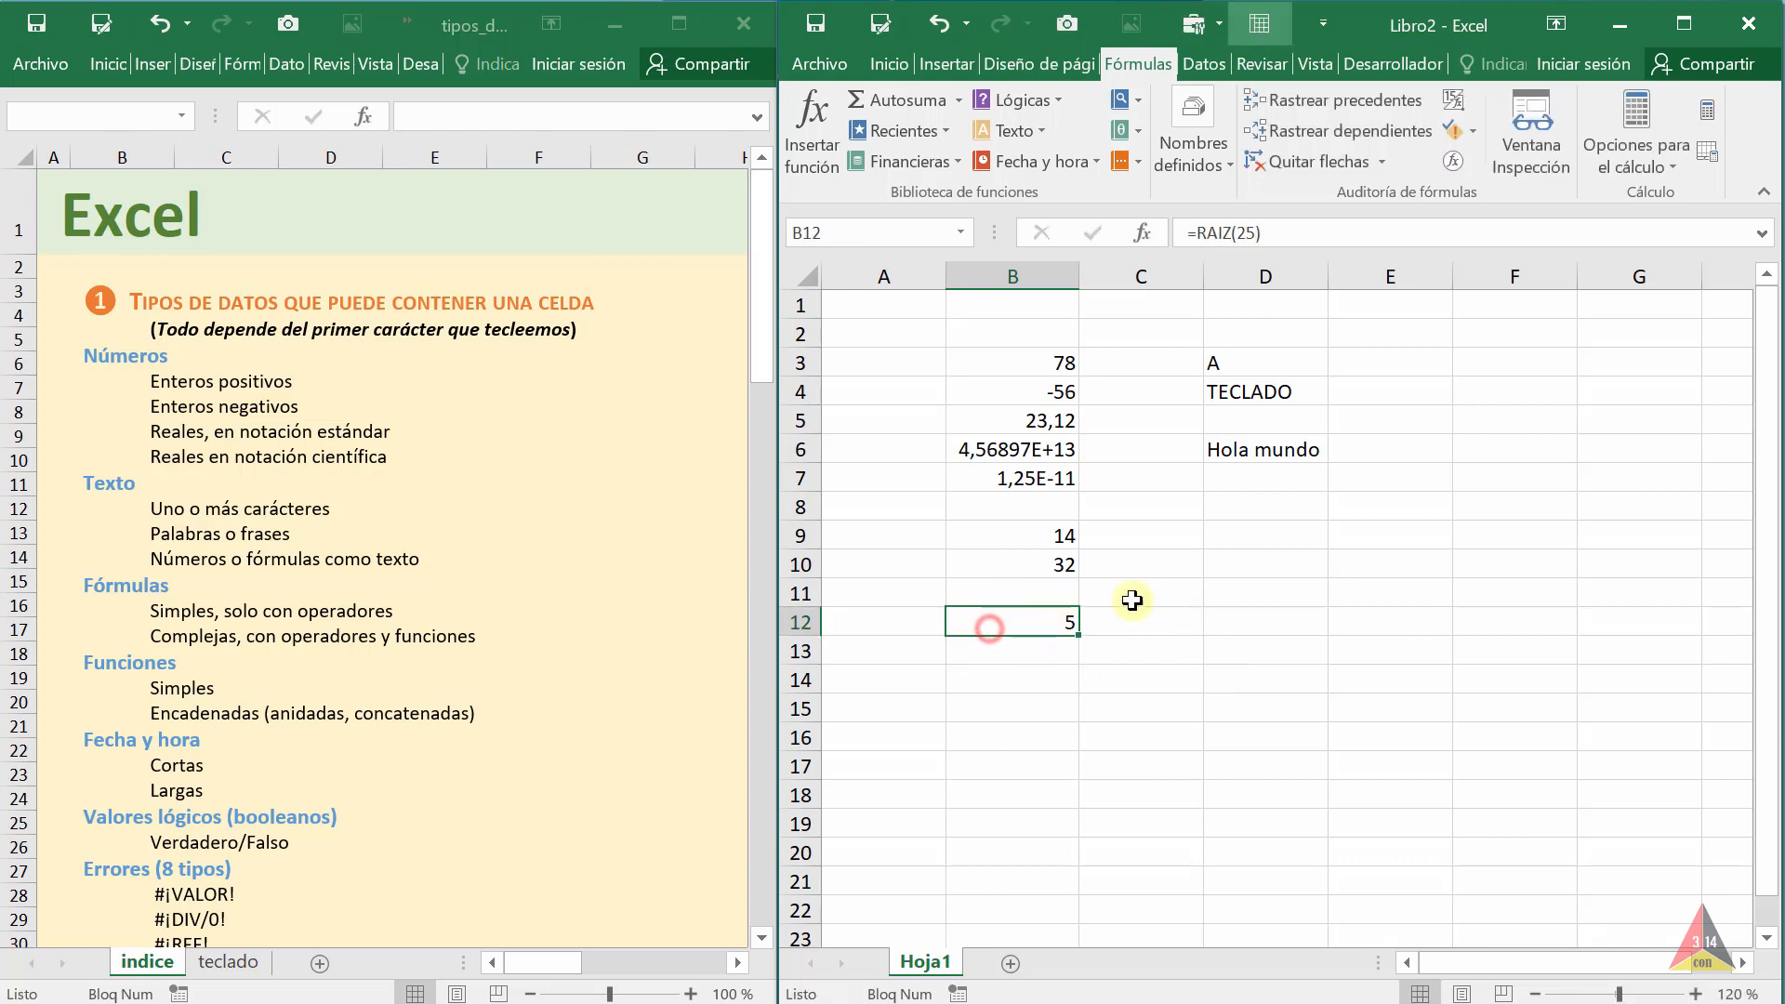
{"action": "left_click", "coordinate": [1022, 536]}
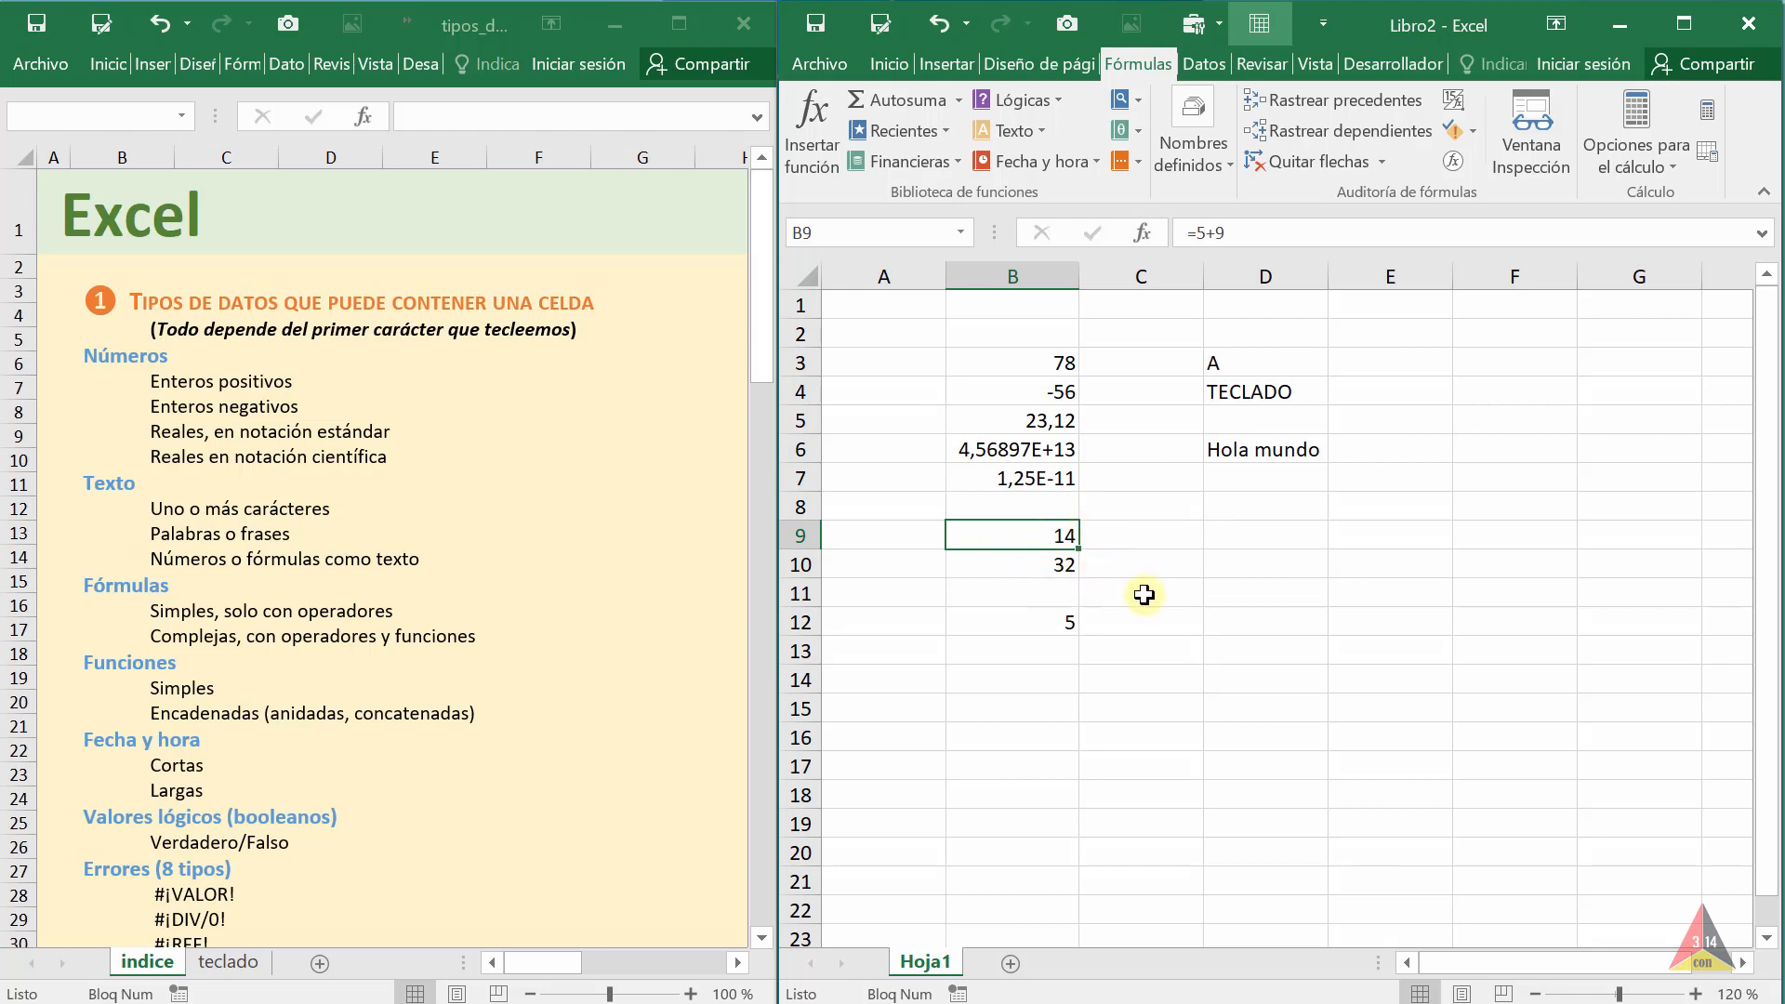
{"action": "left_click", "coordinate": [1020, 617]}
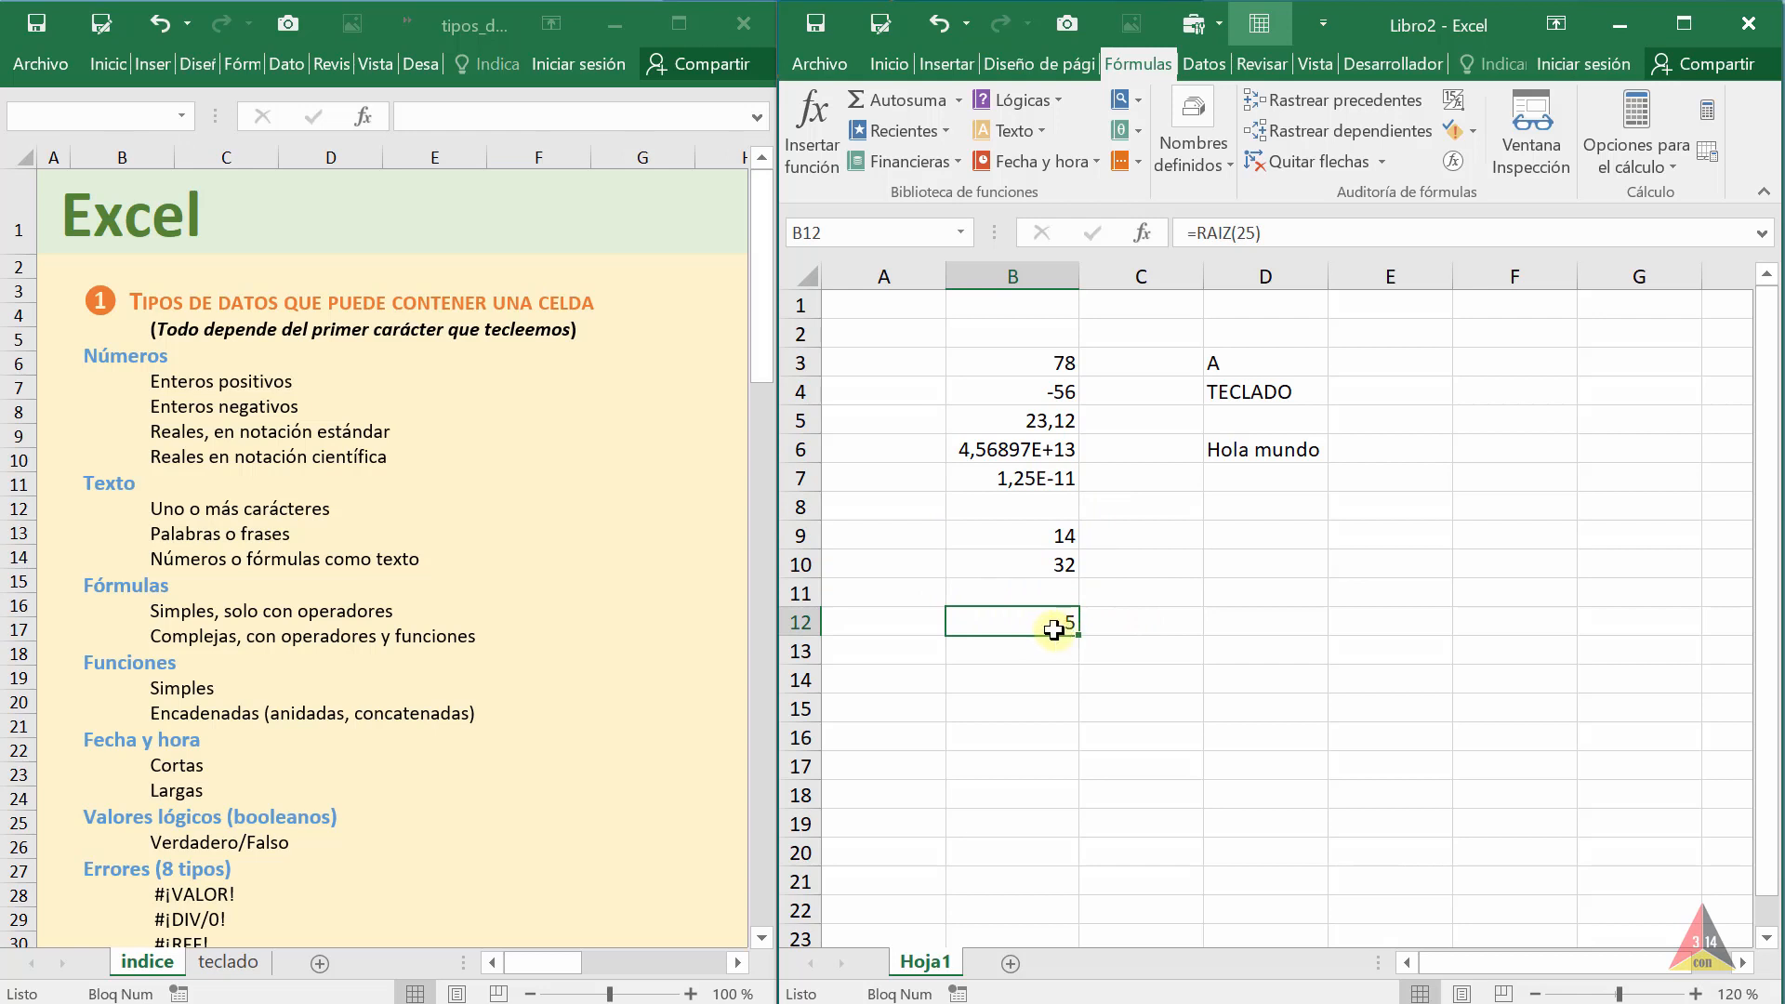
{"action": "left_click", "coordinate": [1271, 544]}
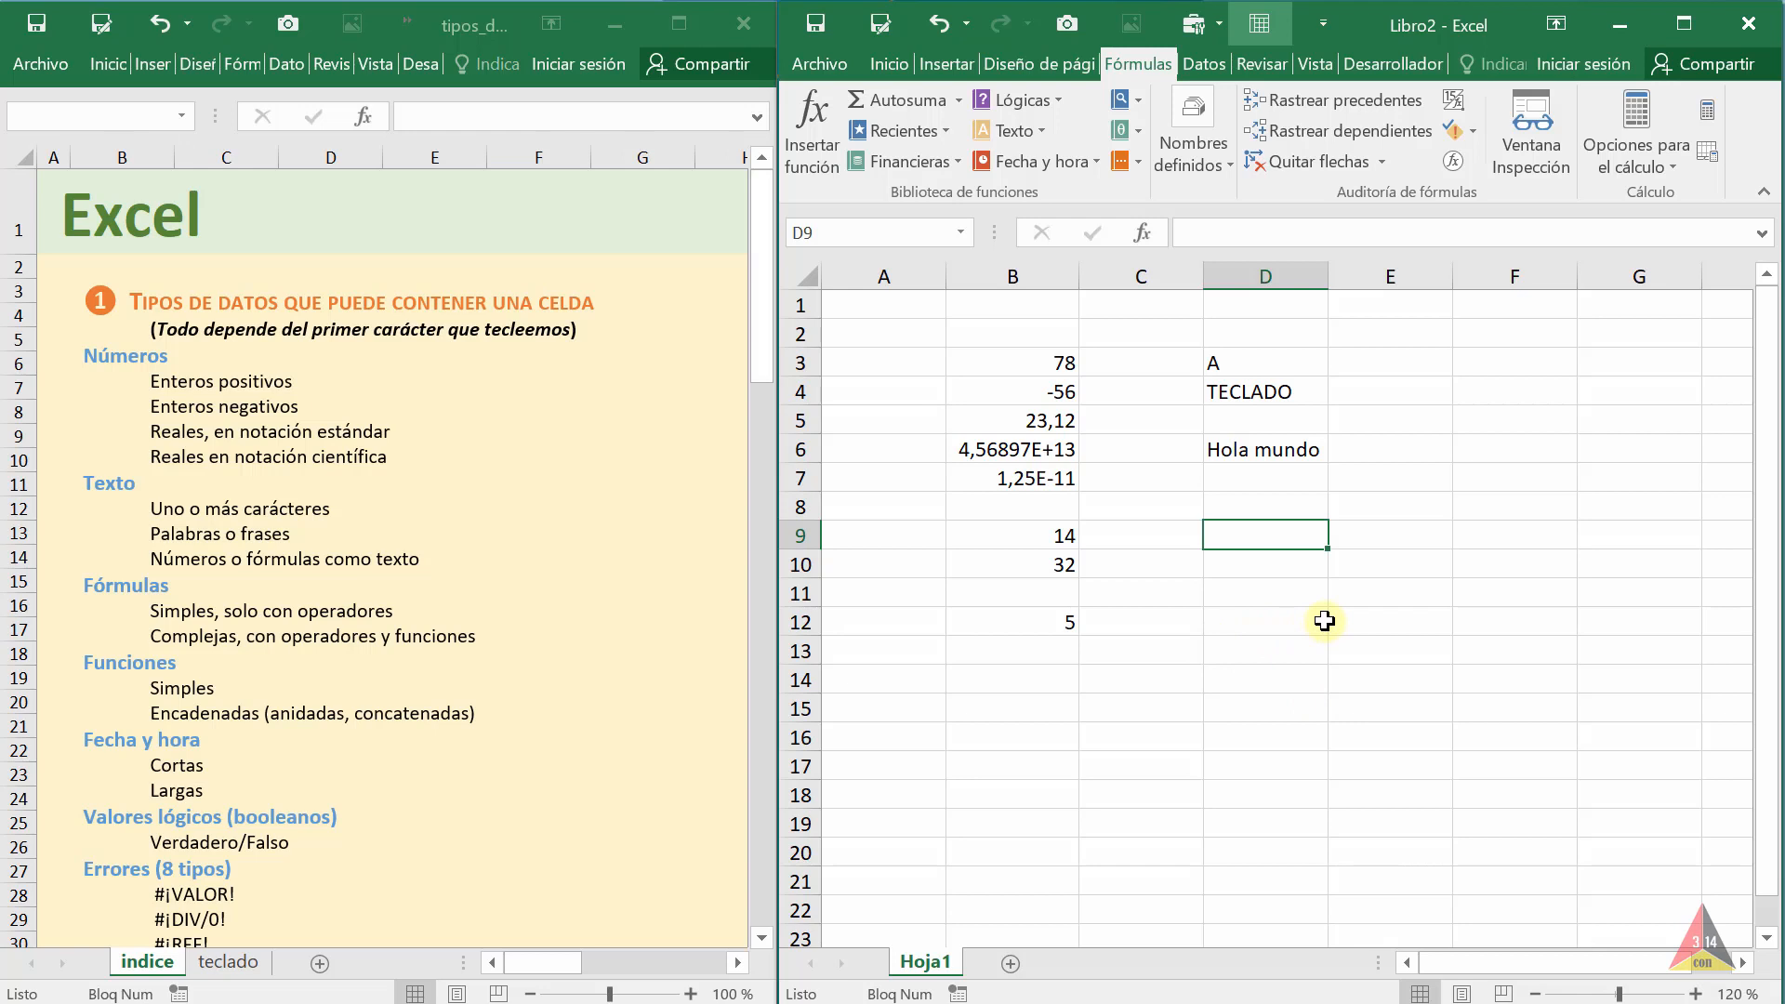
Enter =RAIZ(49)+1 in D9 using autocomplete, giving 8
{"action": "type", "text": "="}
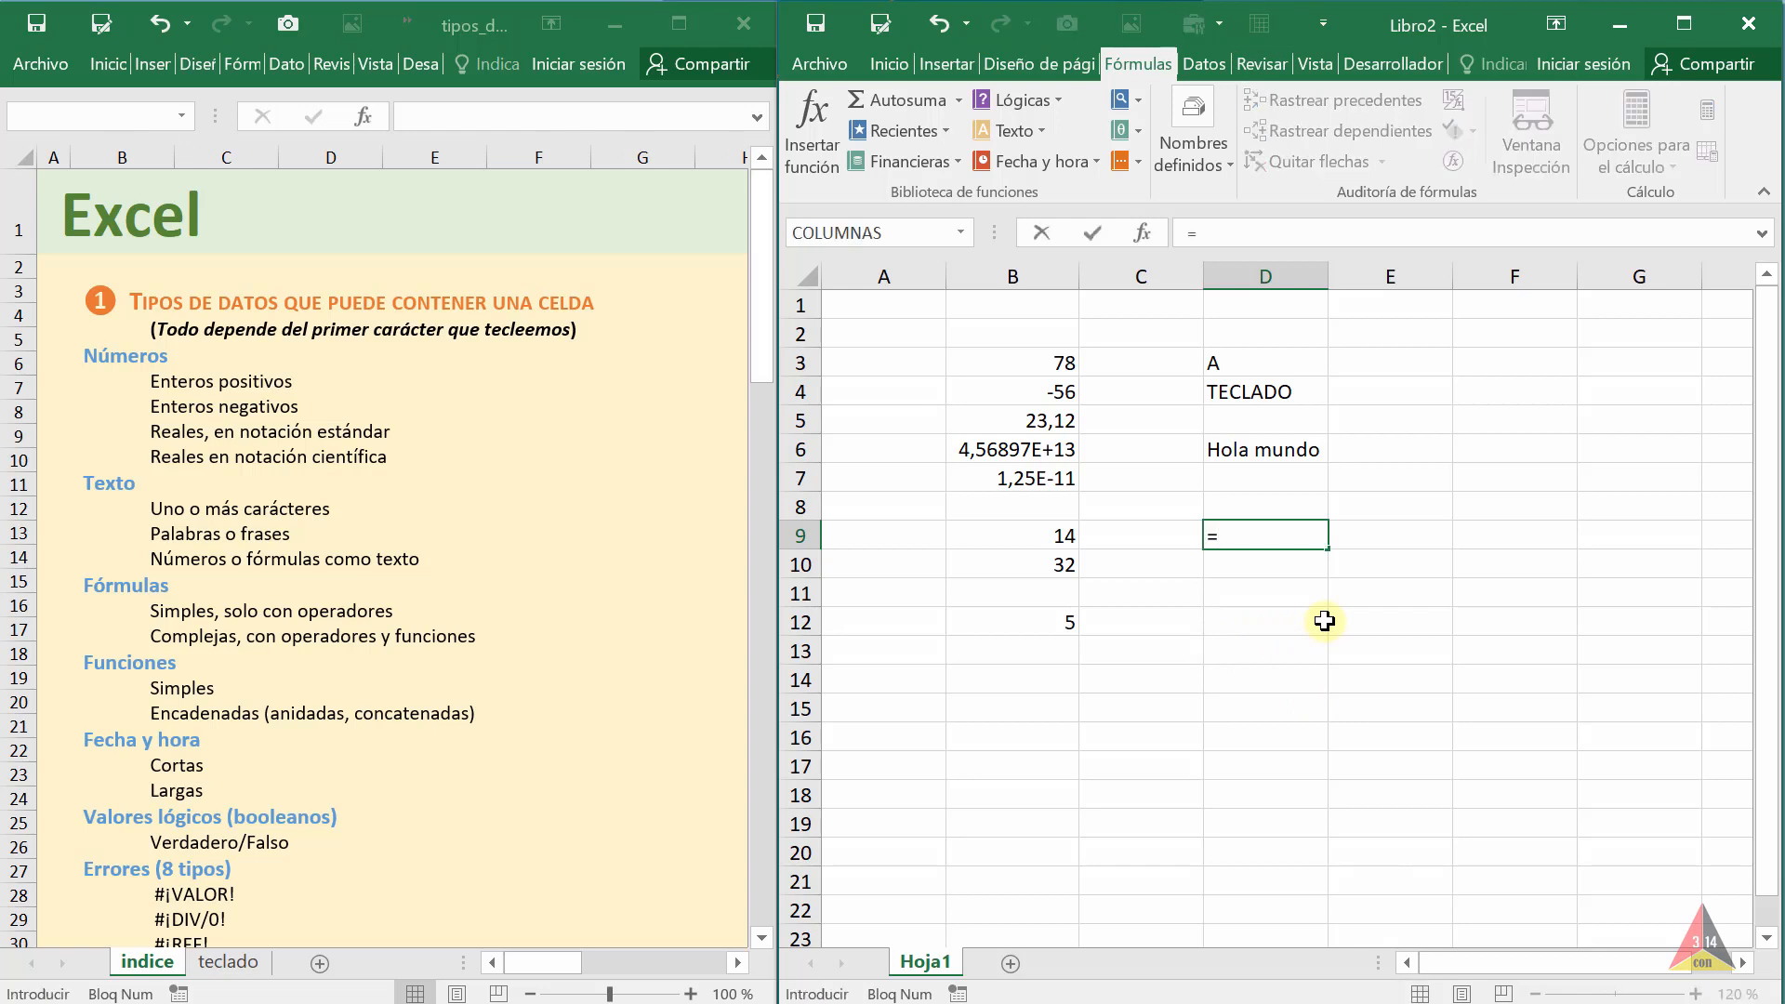
{"action": "type", "text": "ra"}
{"action": "key", "text": "Down"}
{"action": "key", "text": "Tab"}
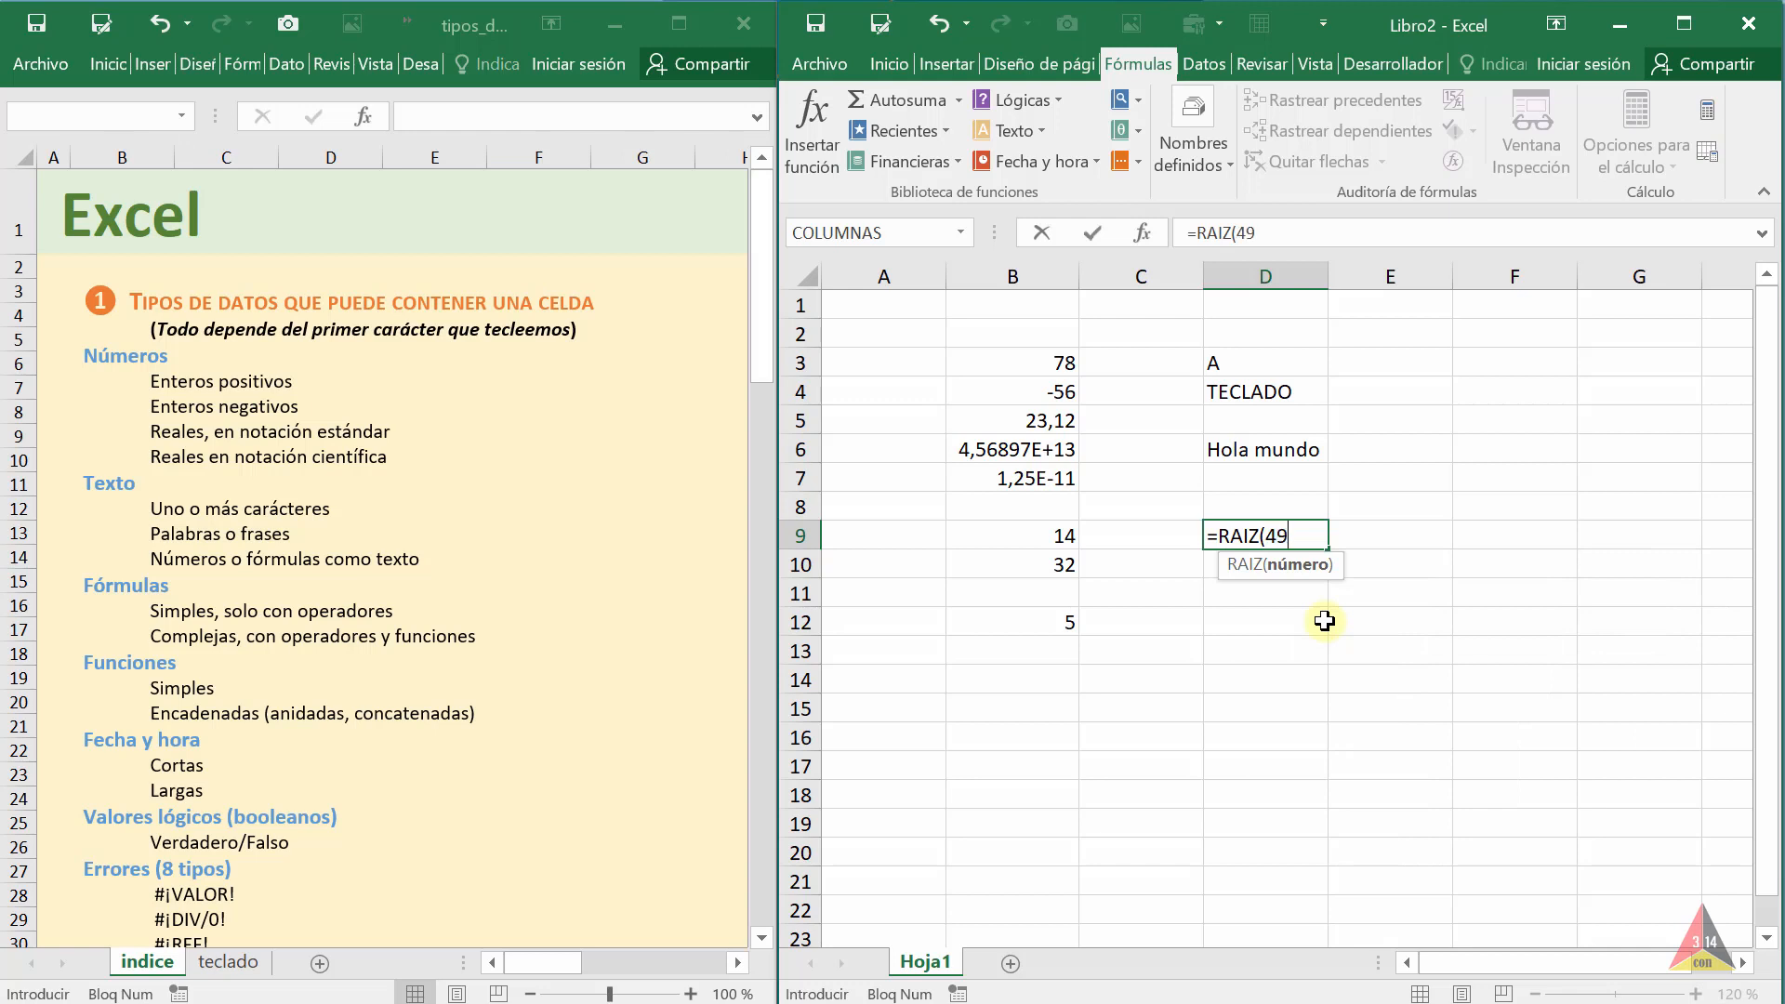
{"action": "type", "text": "49)+1"}
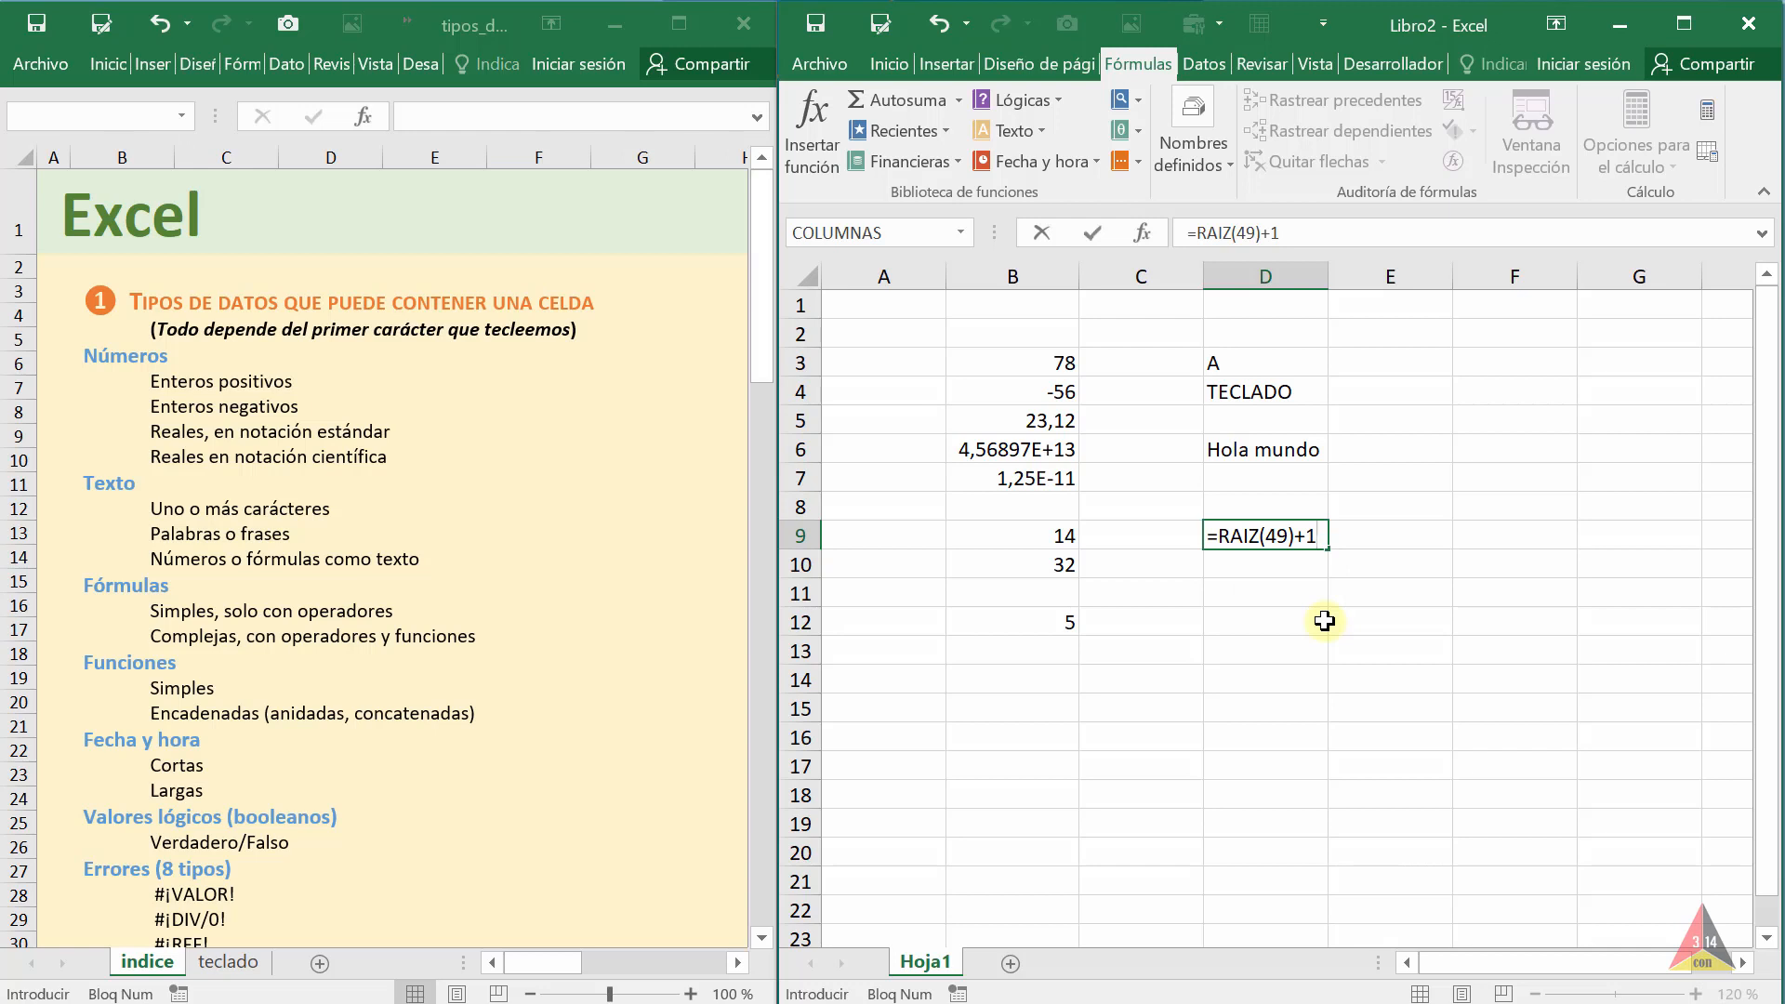
{"action": "key", "text": "Return"}
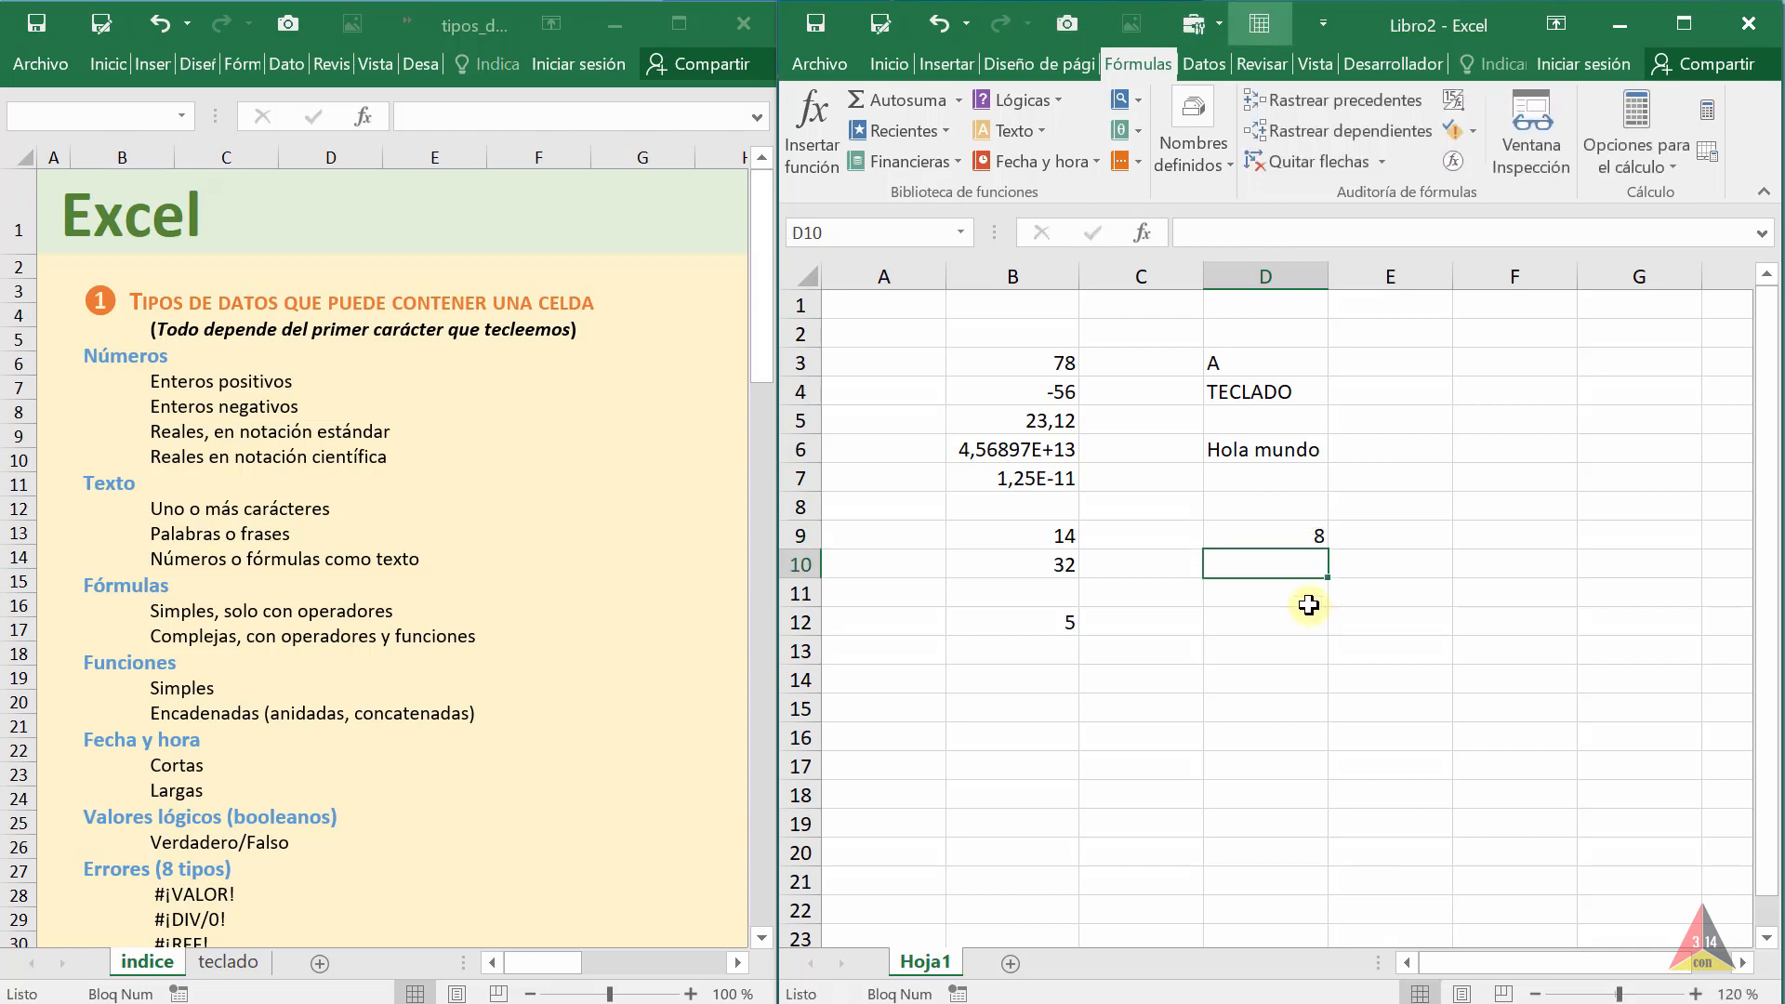
Highlight D9's RAIZ(49)+1 formula in the formula bar to explain it, leaving it unchanged
{"action": "left_click", "coordinate": [1299, 538]}
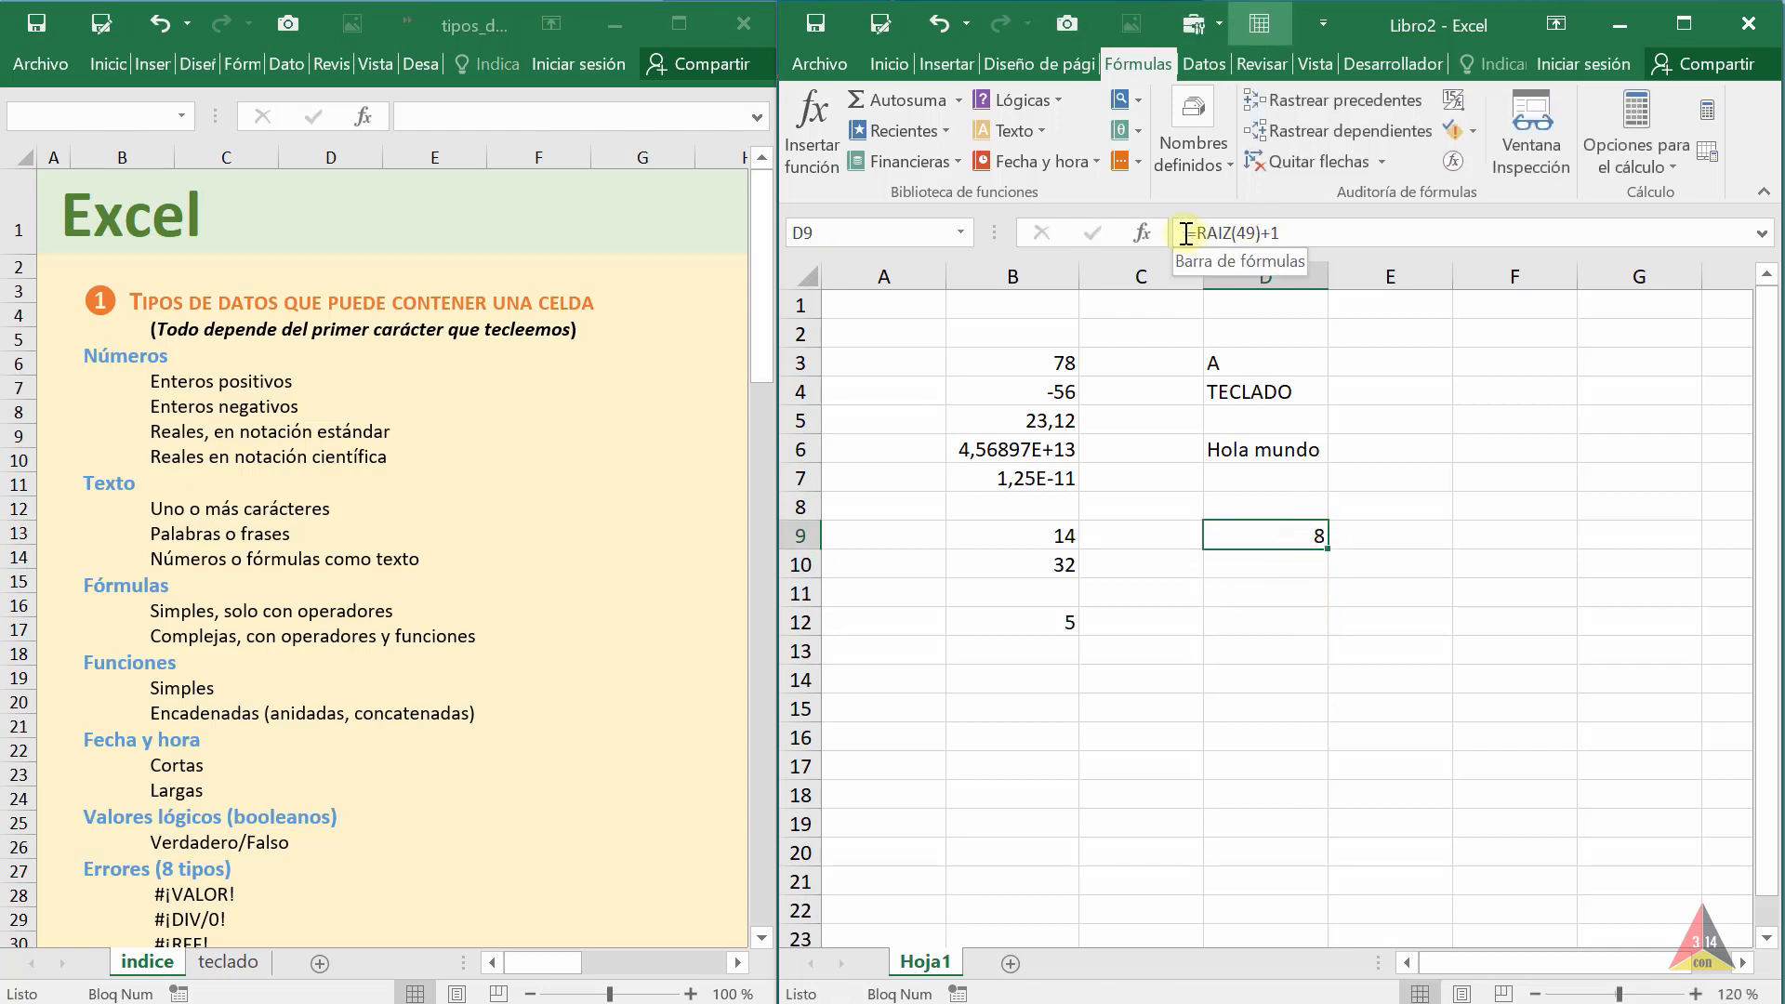
{"action": "left_click_drag", "start_coordinate": [1185, 243], "coordinate": [1260, 232]}
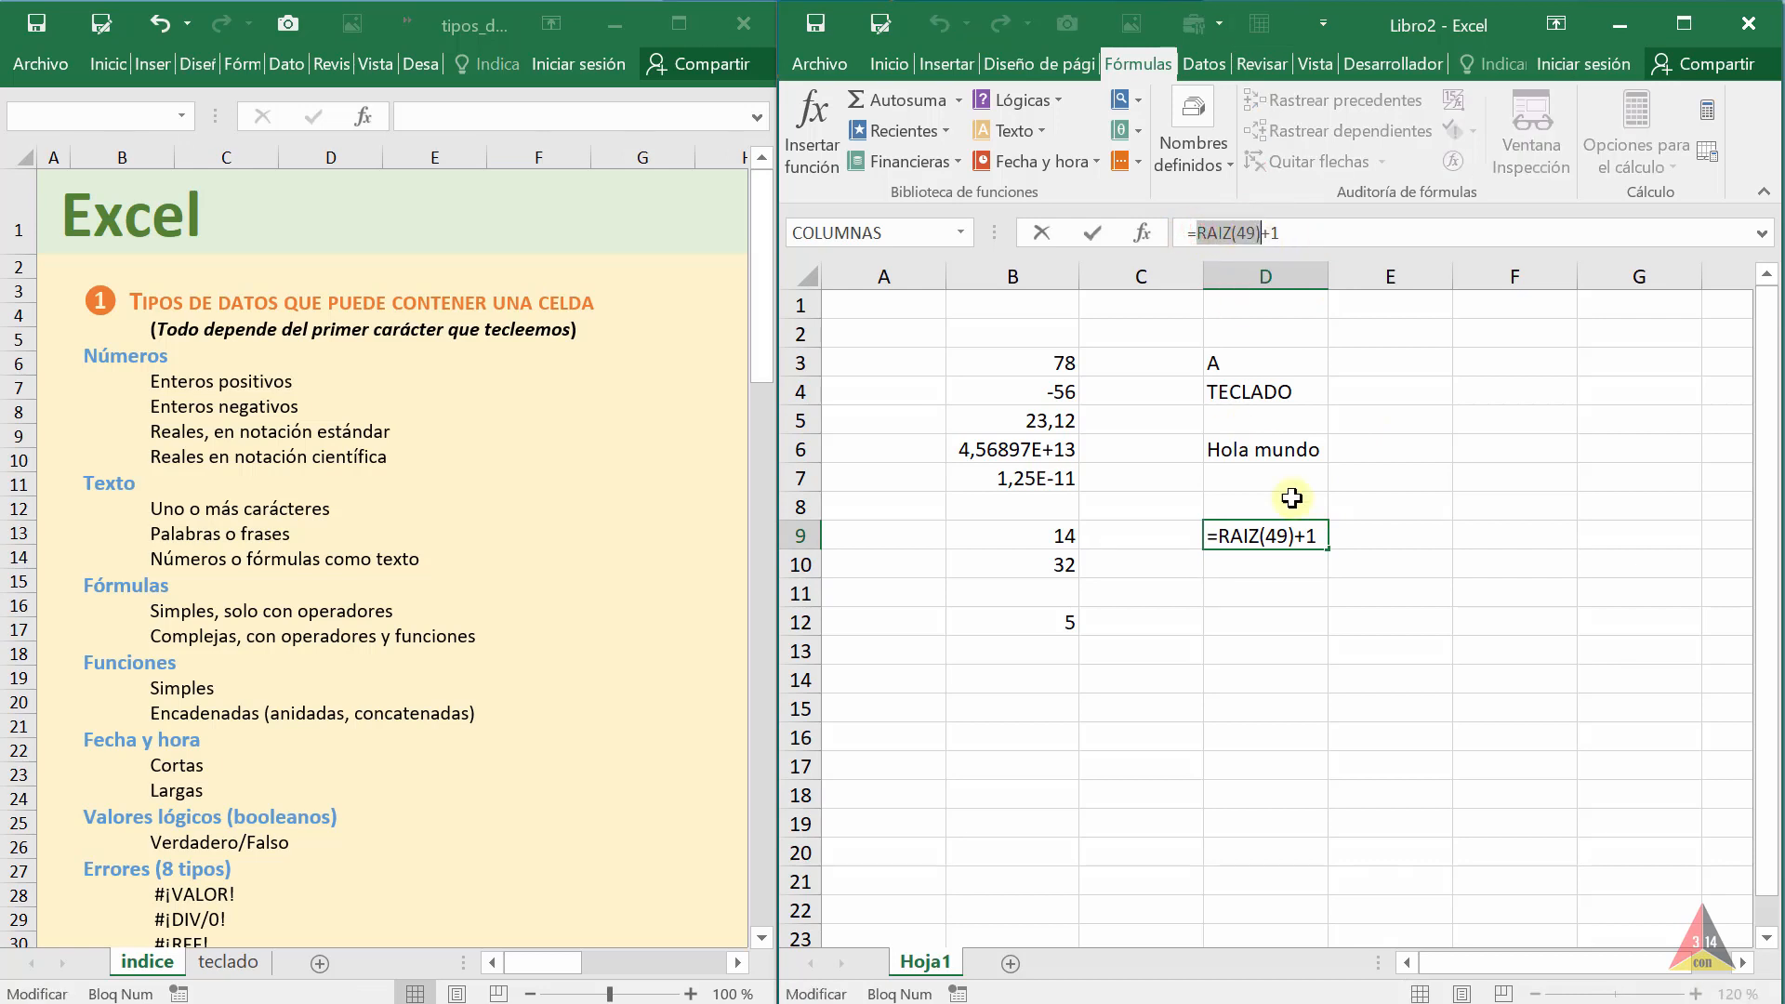
{"action": "key", "text": "Escape"}
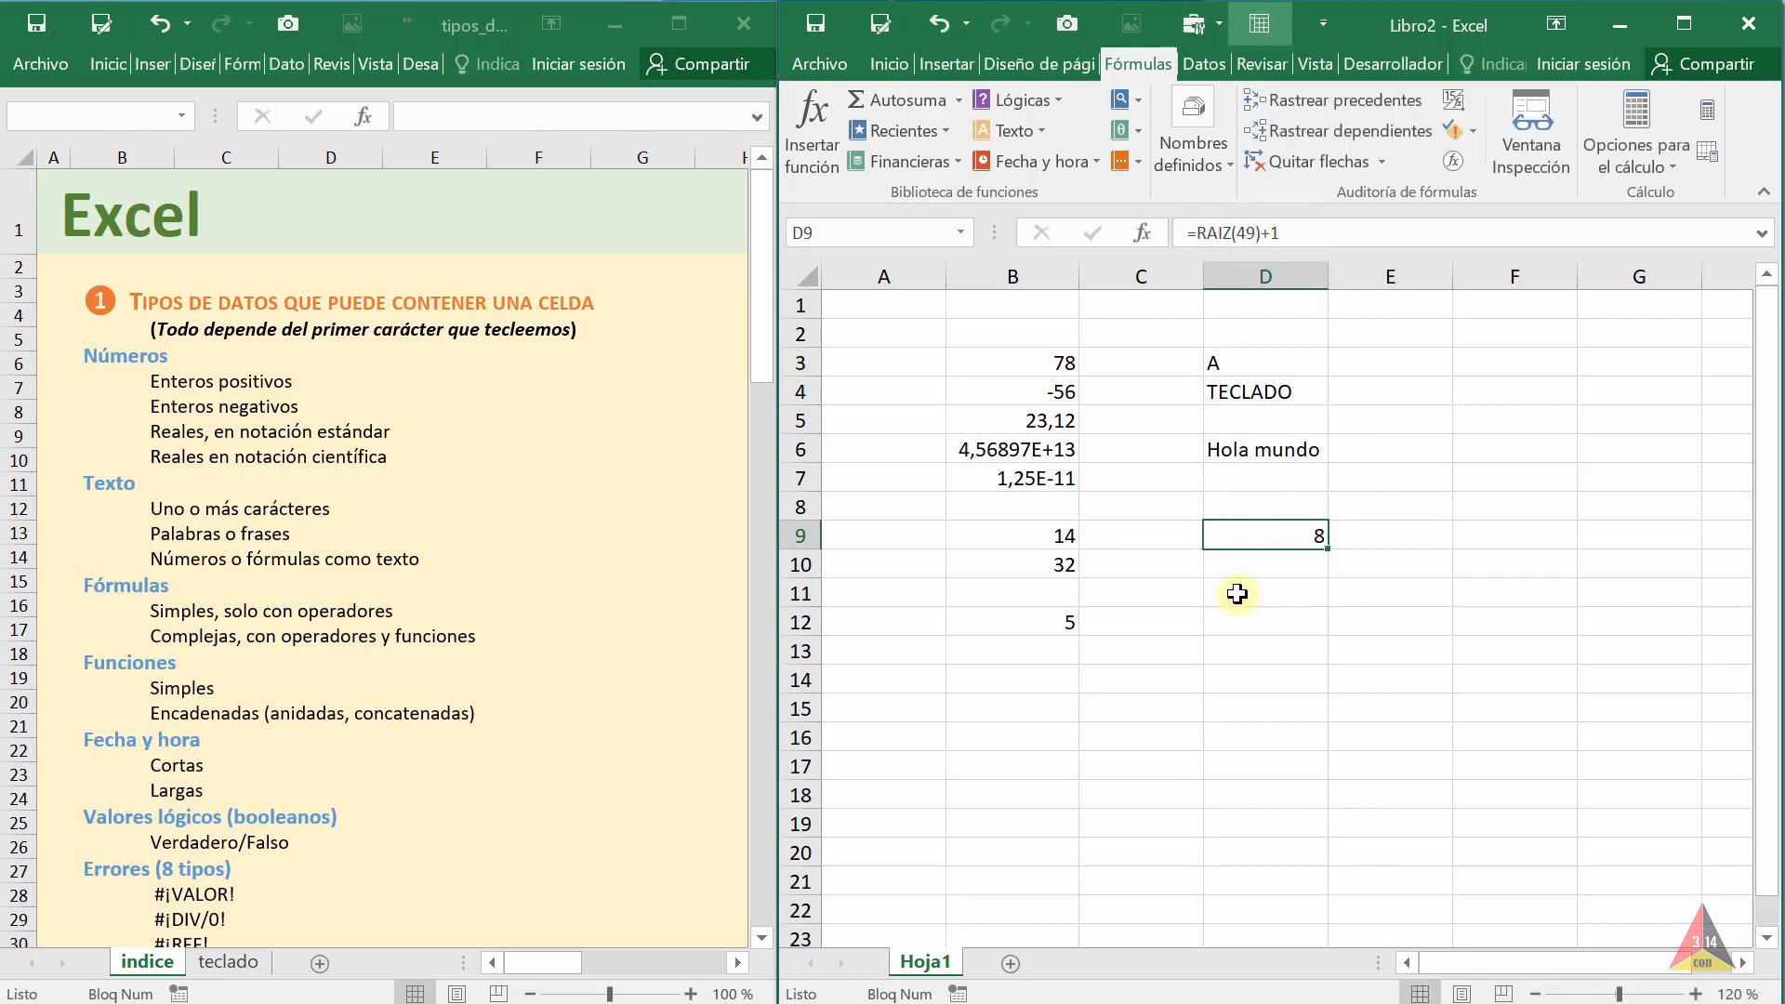
{"action": "left_click", "coordinate": [1312, 587]}
{"action": "left_click", "coordinate": [1279, 543]}
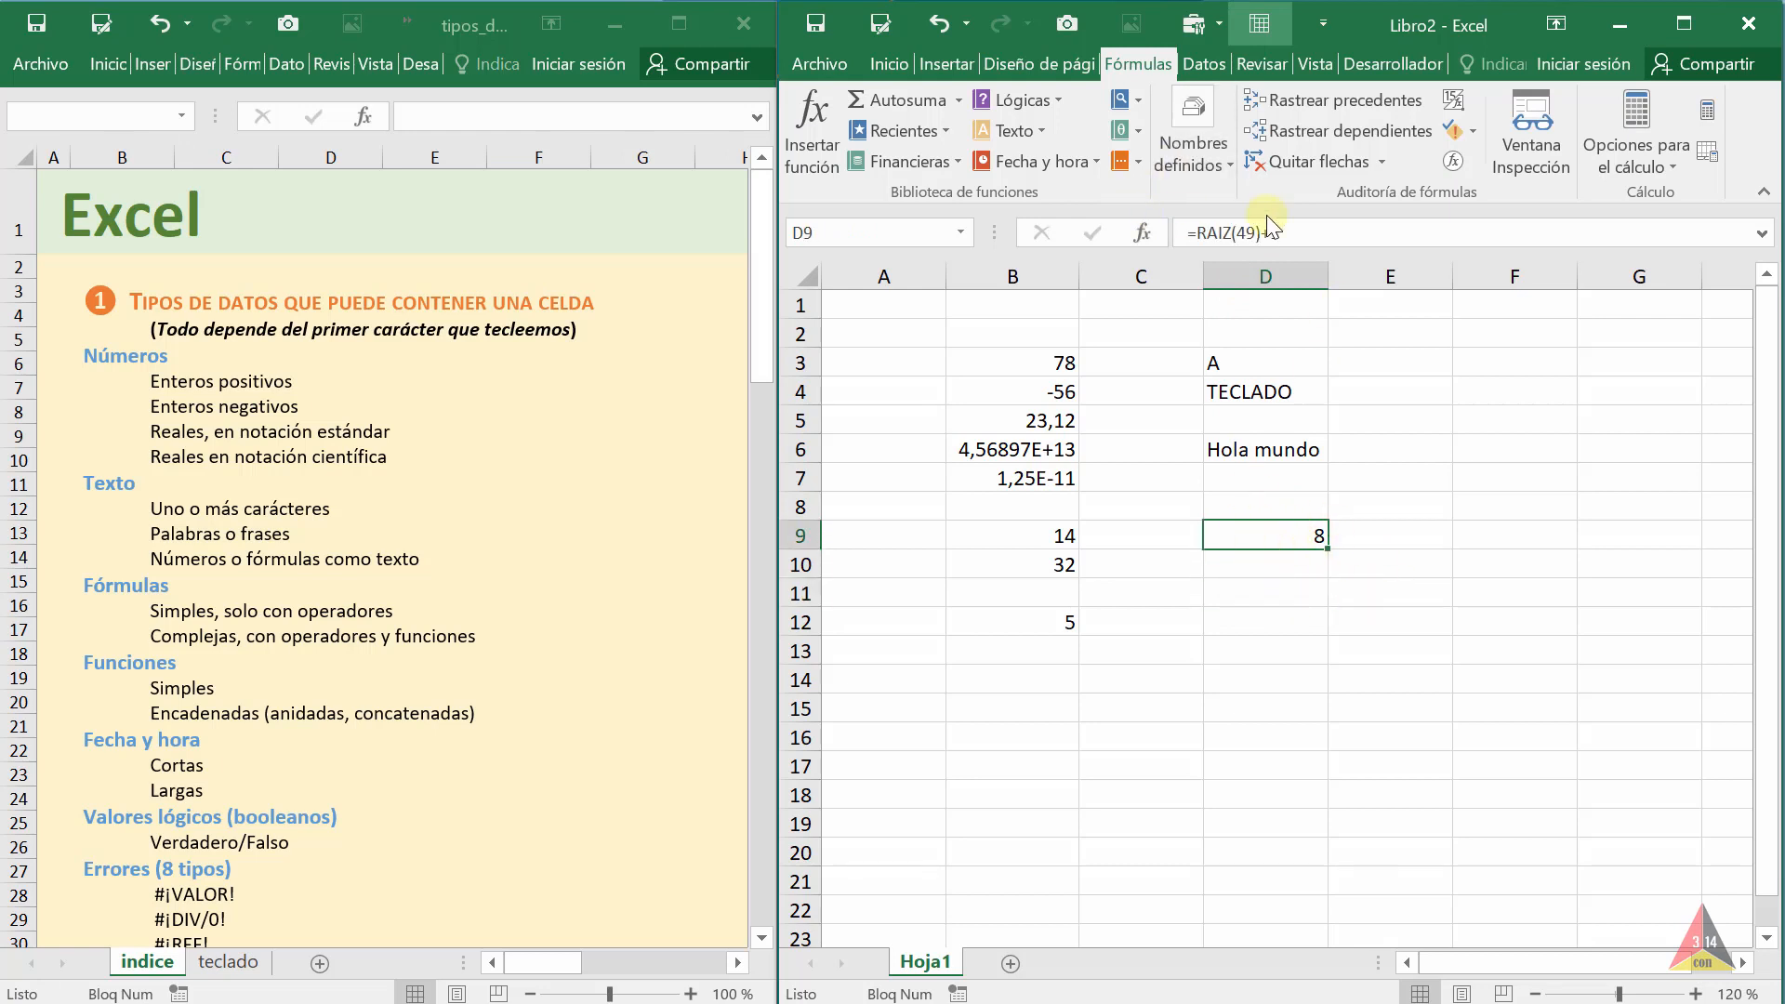
{"action": "left_click_drag", "start_coordinate": [1198, 234], "coordinate": [1320, 232]}
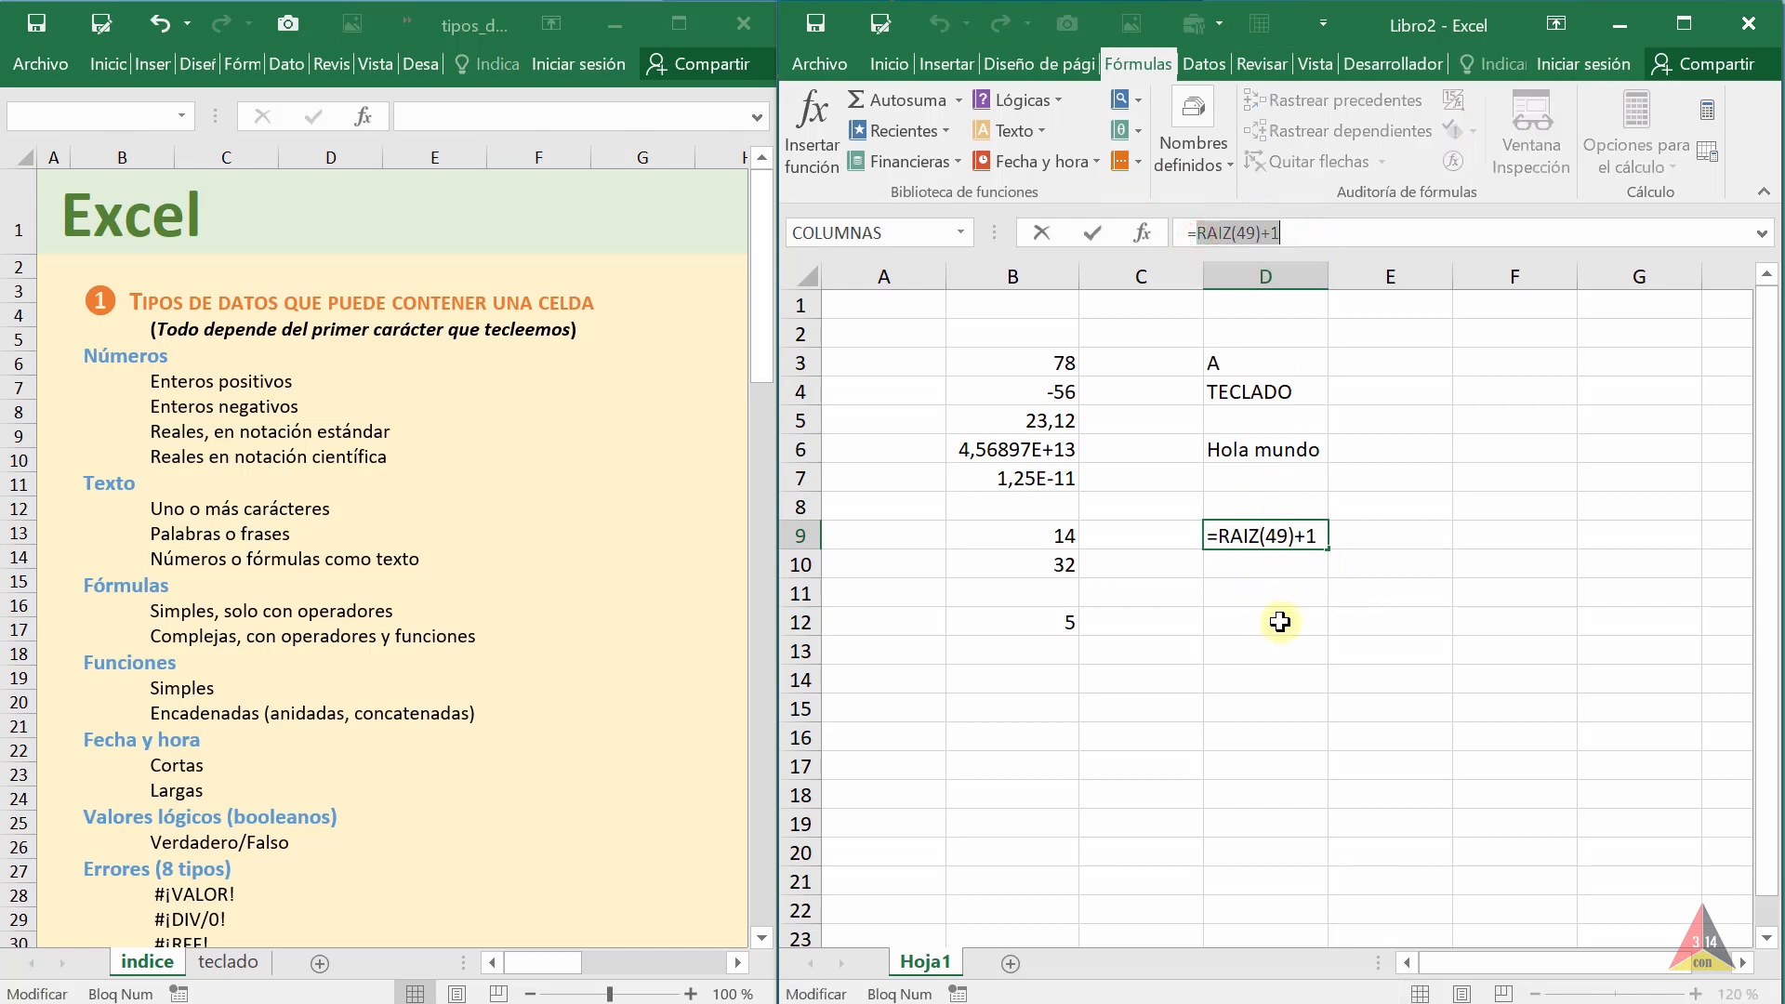
{"action": "key", "text": "Escape"}
{"action": "left_click", "coordinate": [1264, 595]}
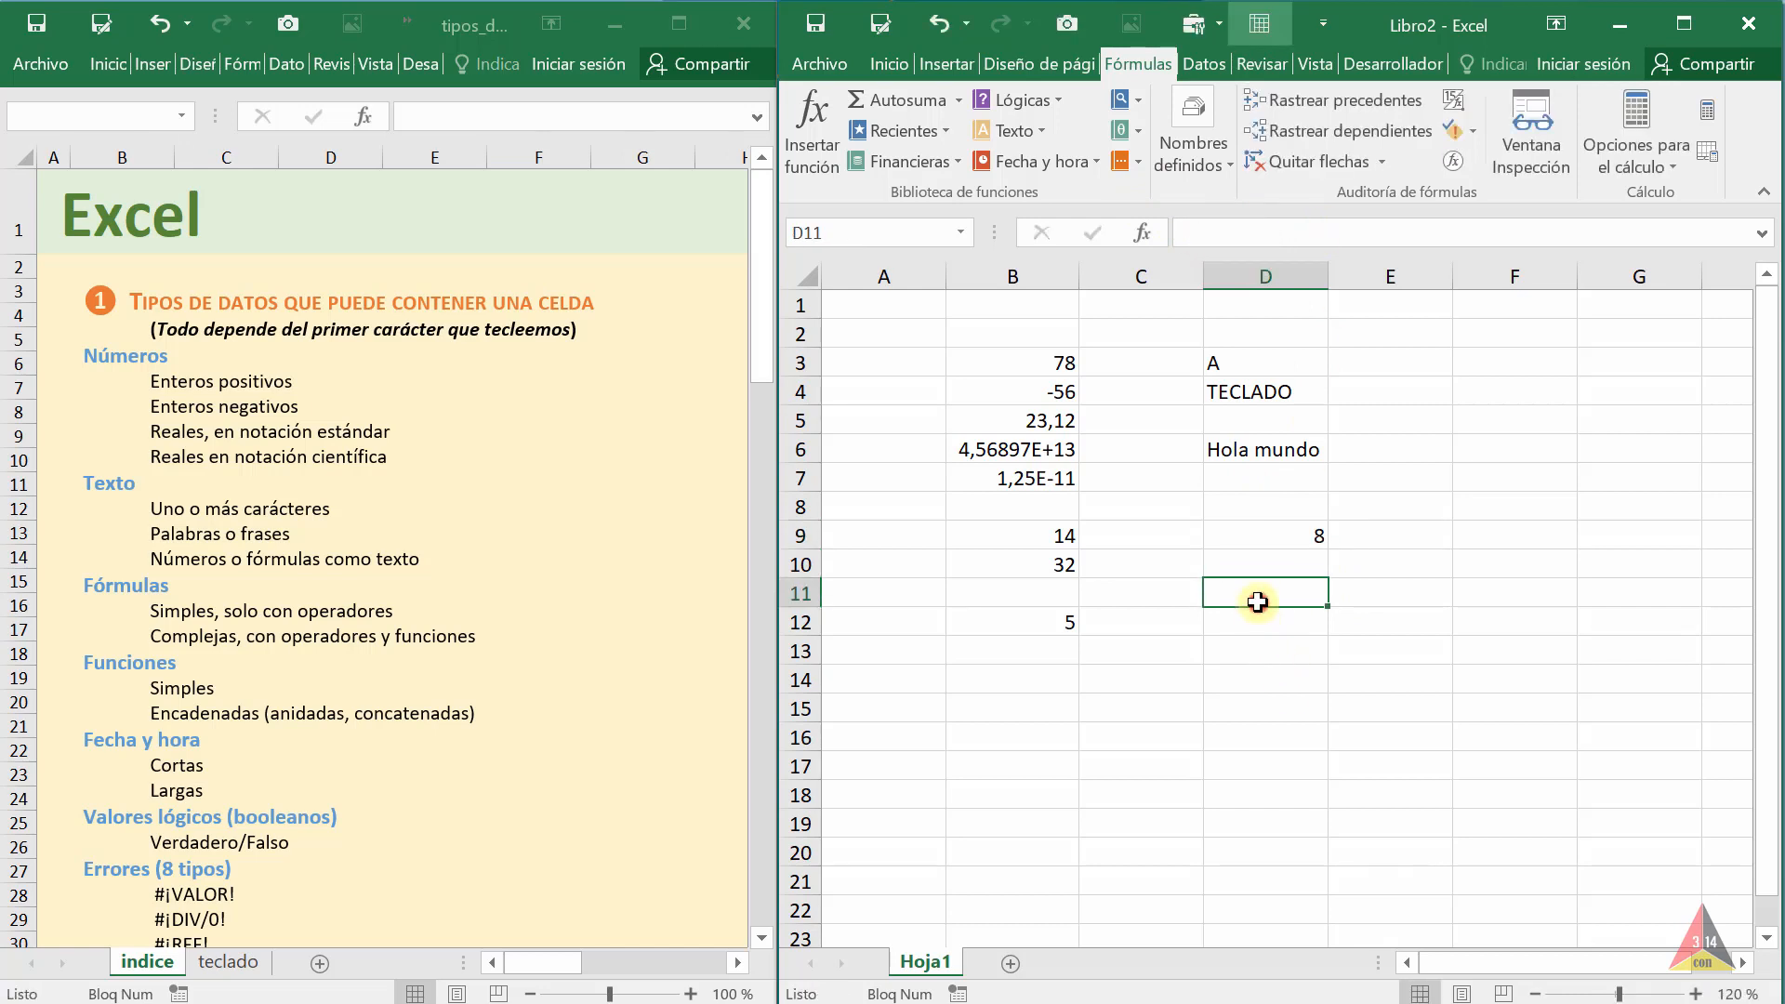
{"action": "left_click", "coordinate": [1270, 571]}
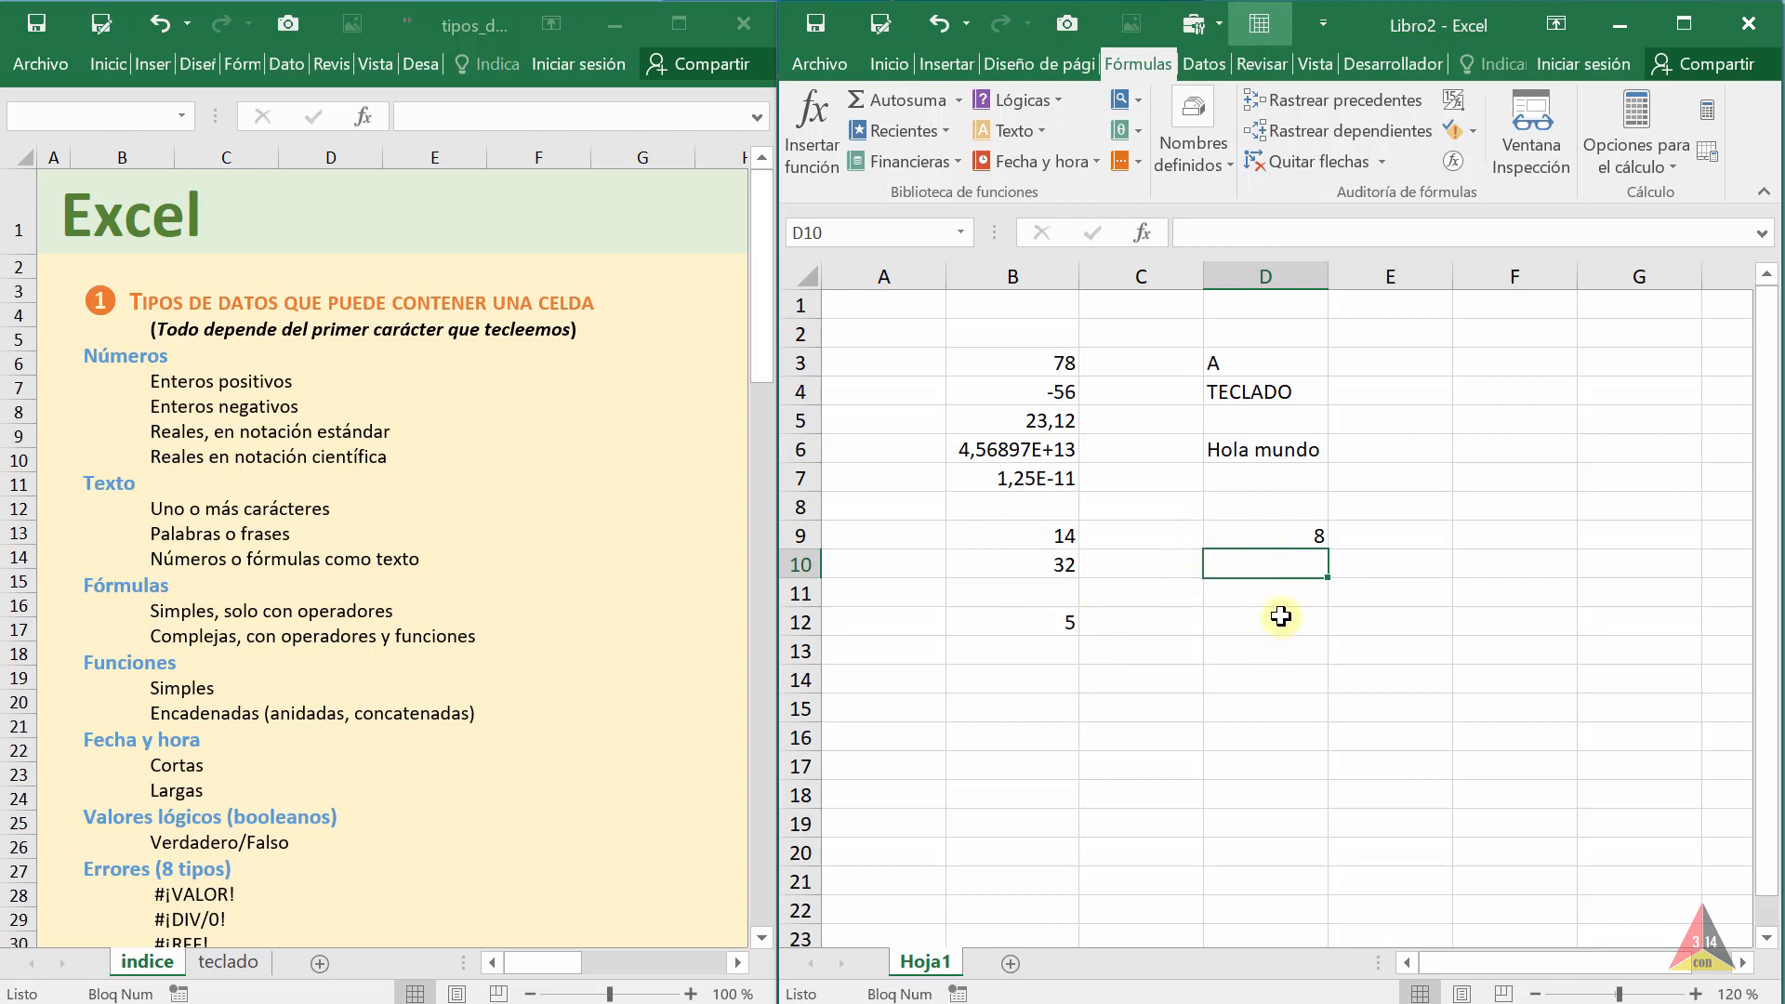
{"action": "left_click", "coordinate": [1258, 595]}
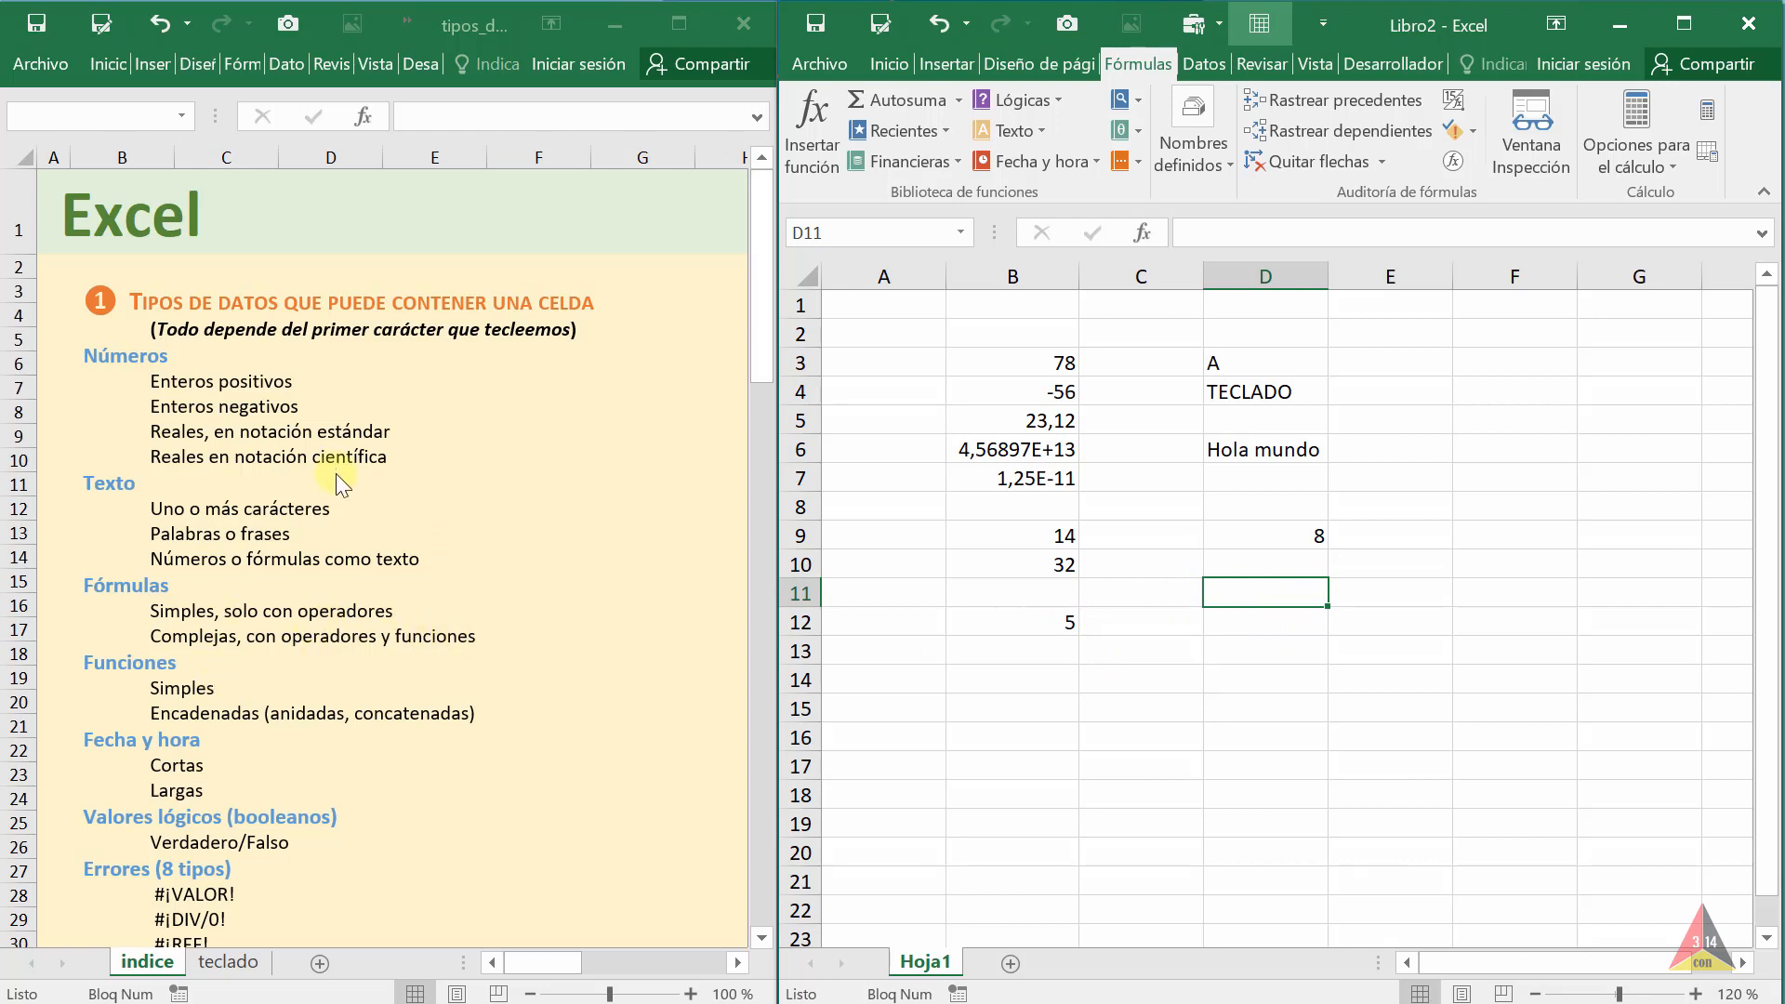
{"action": "left_click", "coordinate": [353, 505]}
{"action": "left_click_drag", "start_coordinate": [764, 383], "coordinate": [760, 403]}
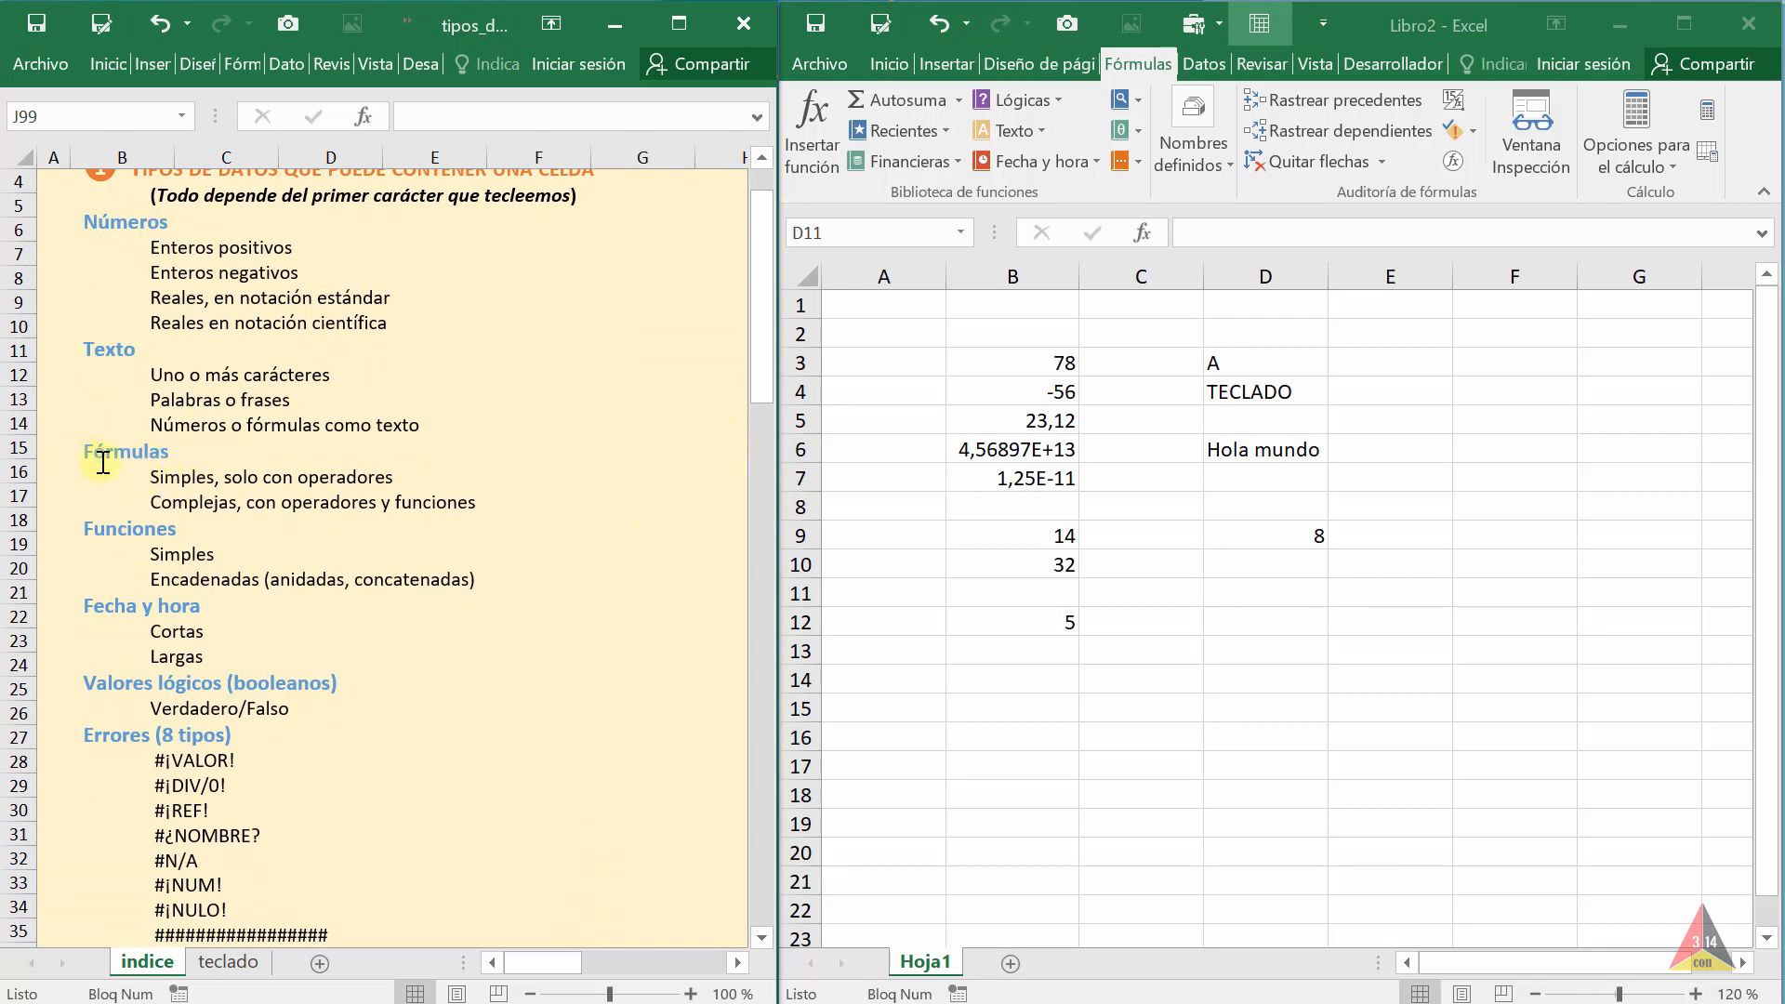
{"action": "left_click", "coordinate": [156, 474]}
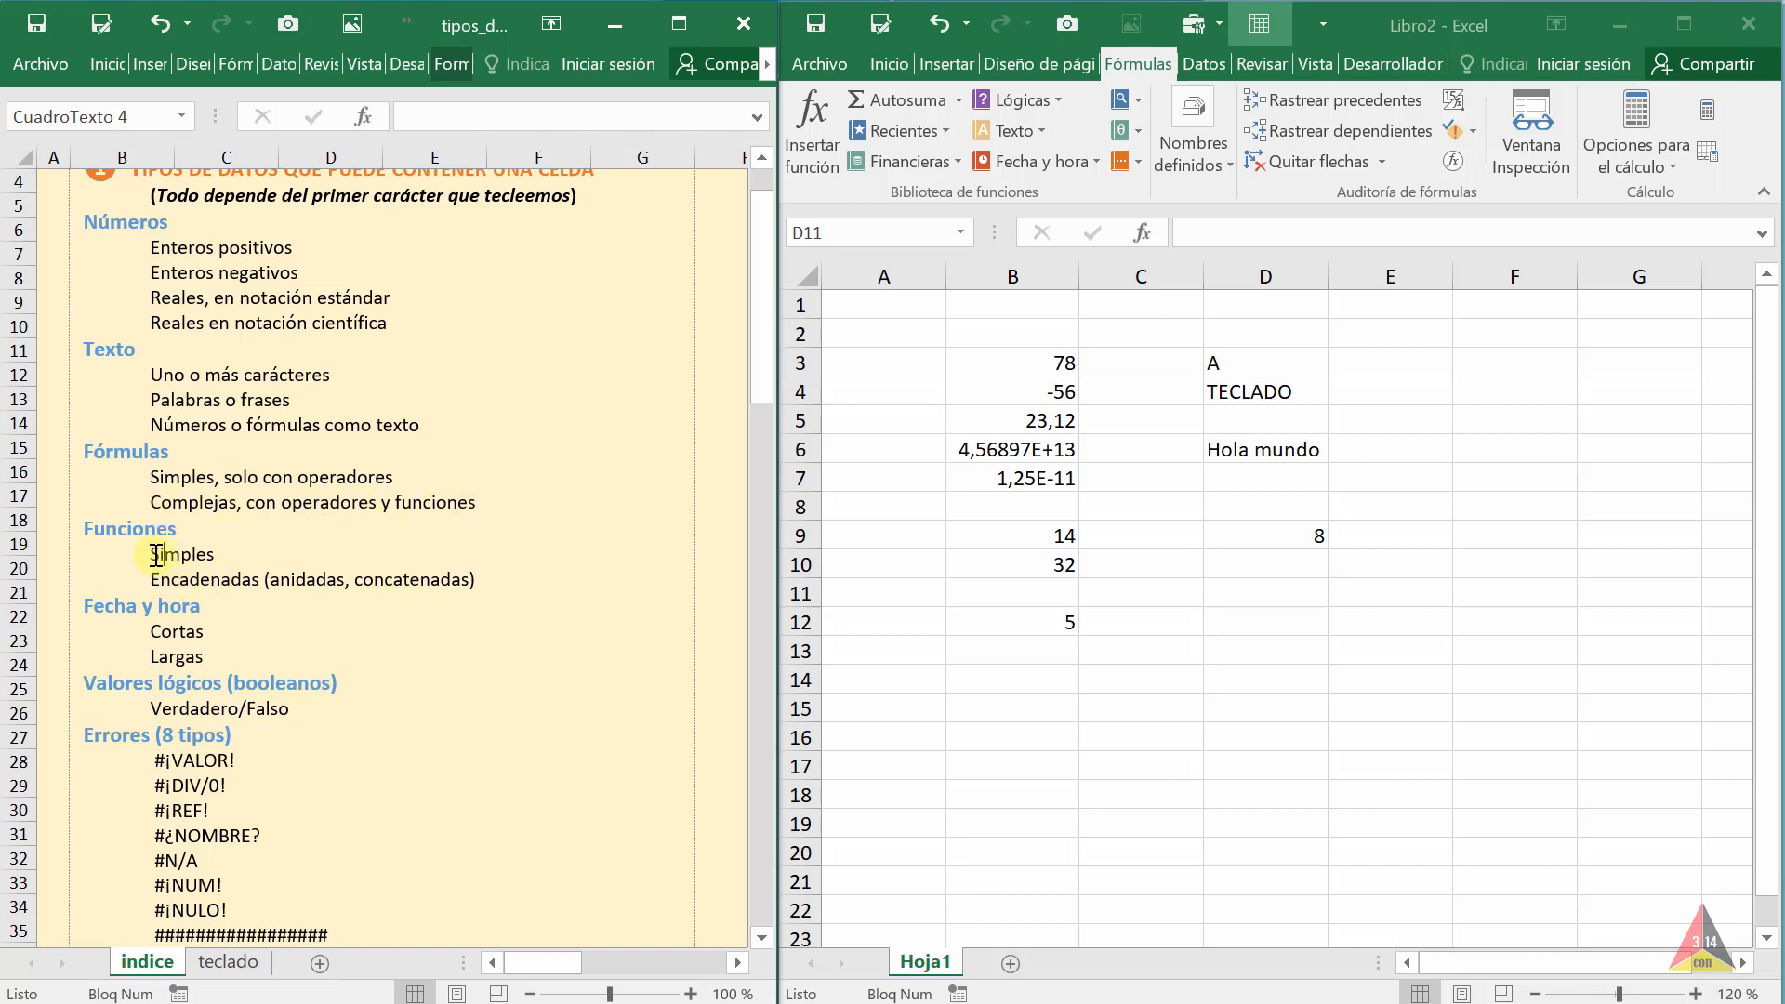
{"action": "key", "text": "alt+Tab"}
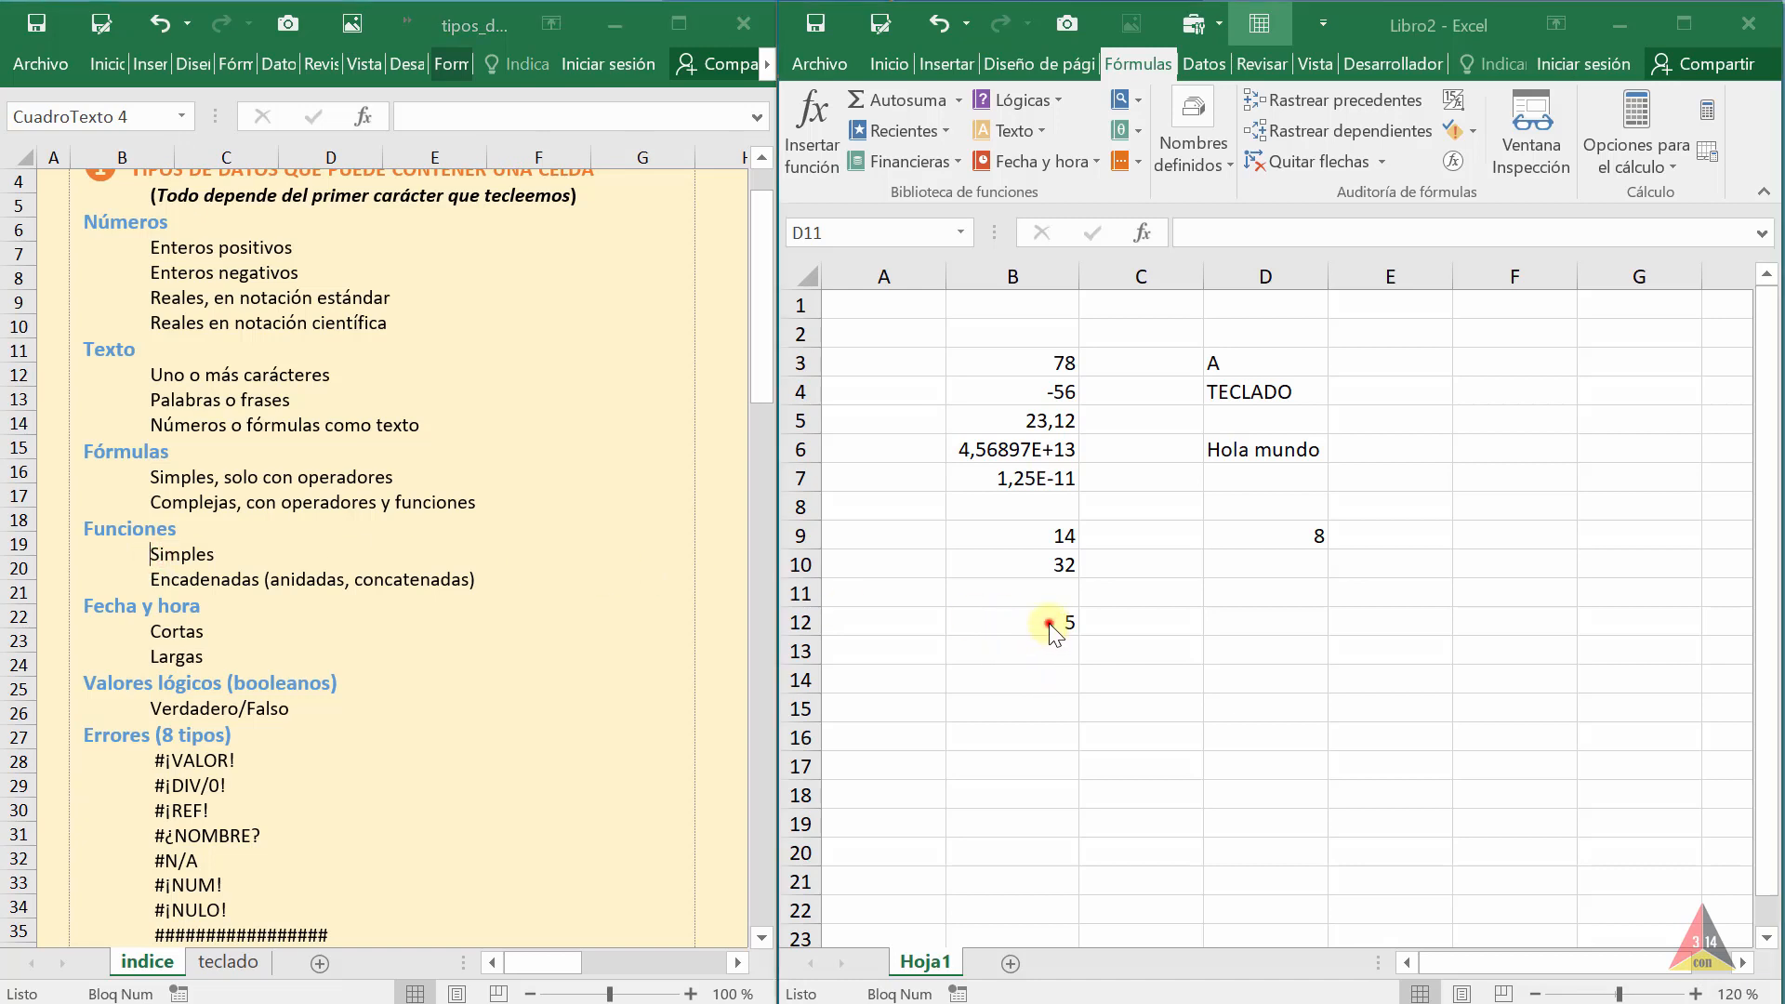
{"action": "left_click", "coordinate": [1047, 622]}
{"action": "double_click", "coordinate": [1048, 622]}
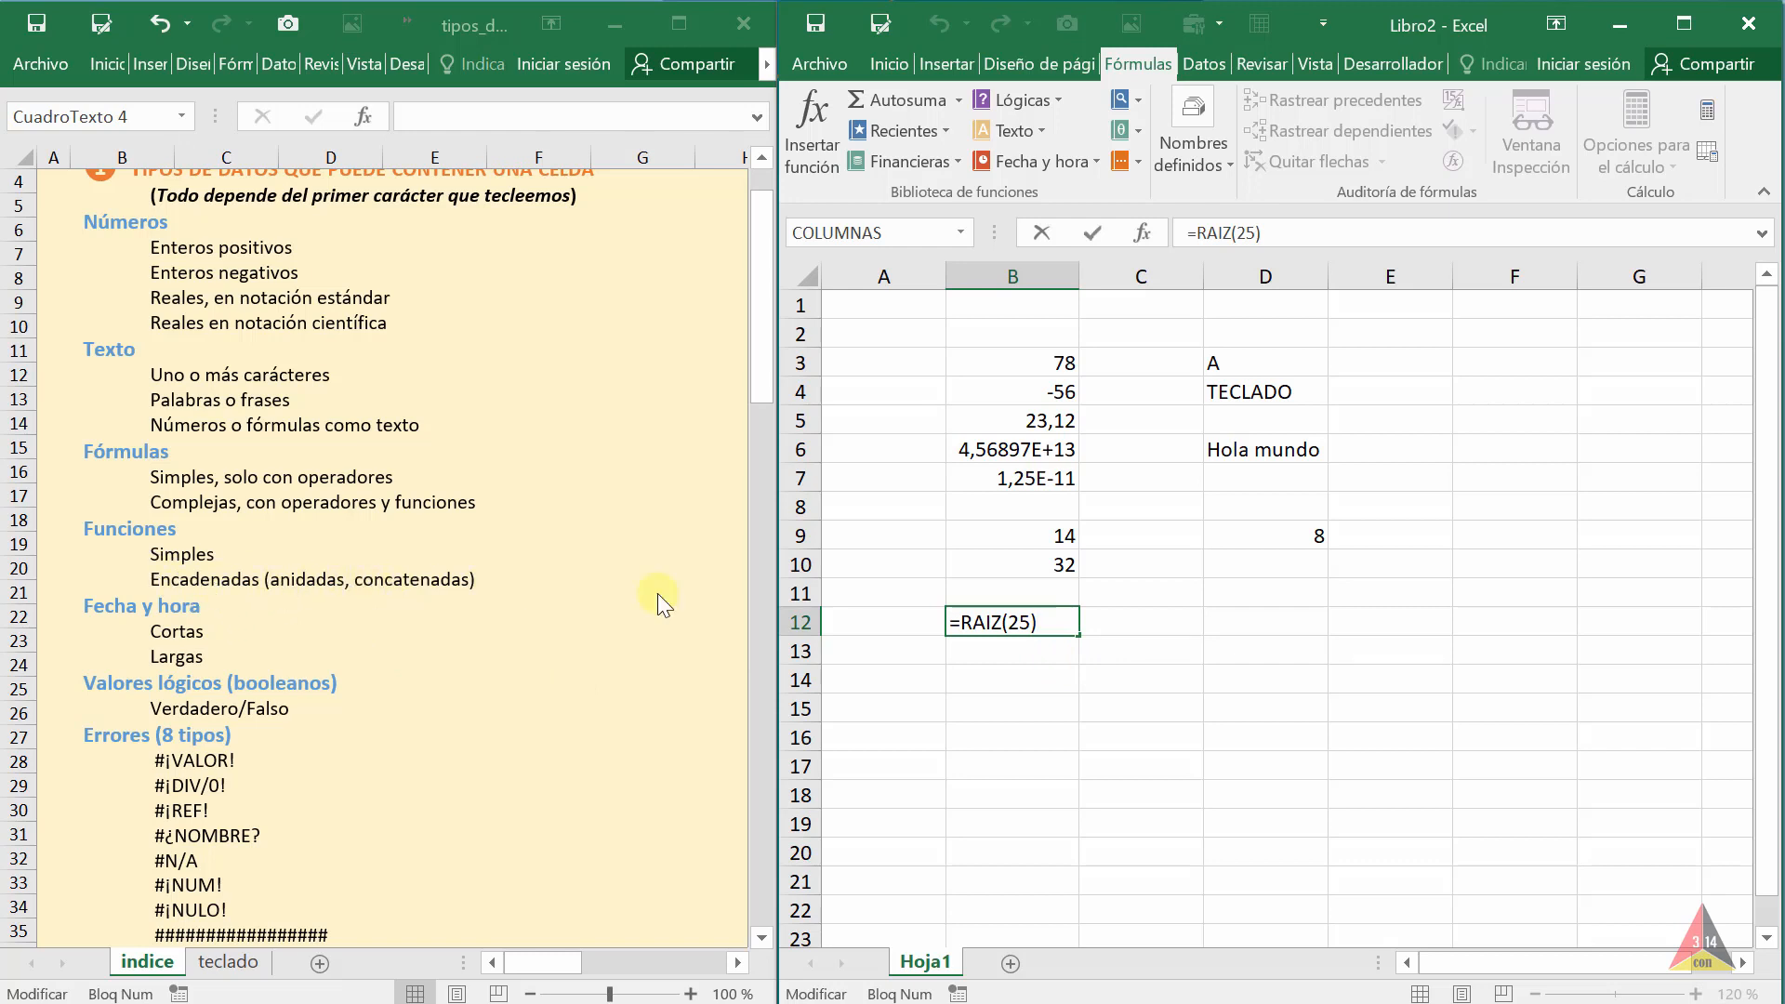
{"action": "key", "text": "Return"}
{"action": "key", "text": "Return"}
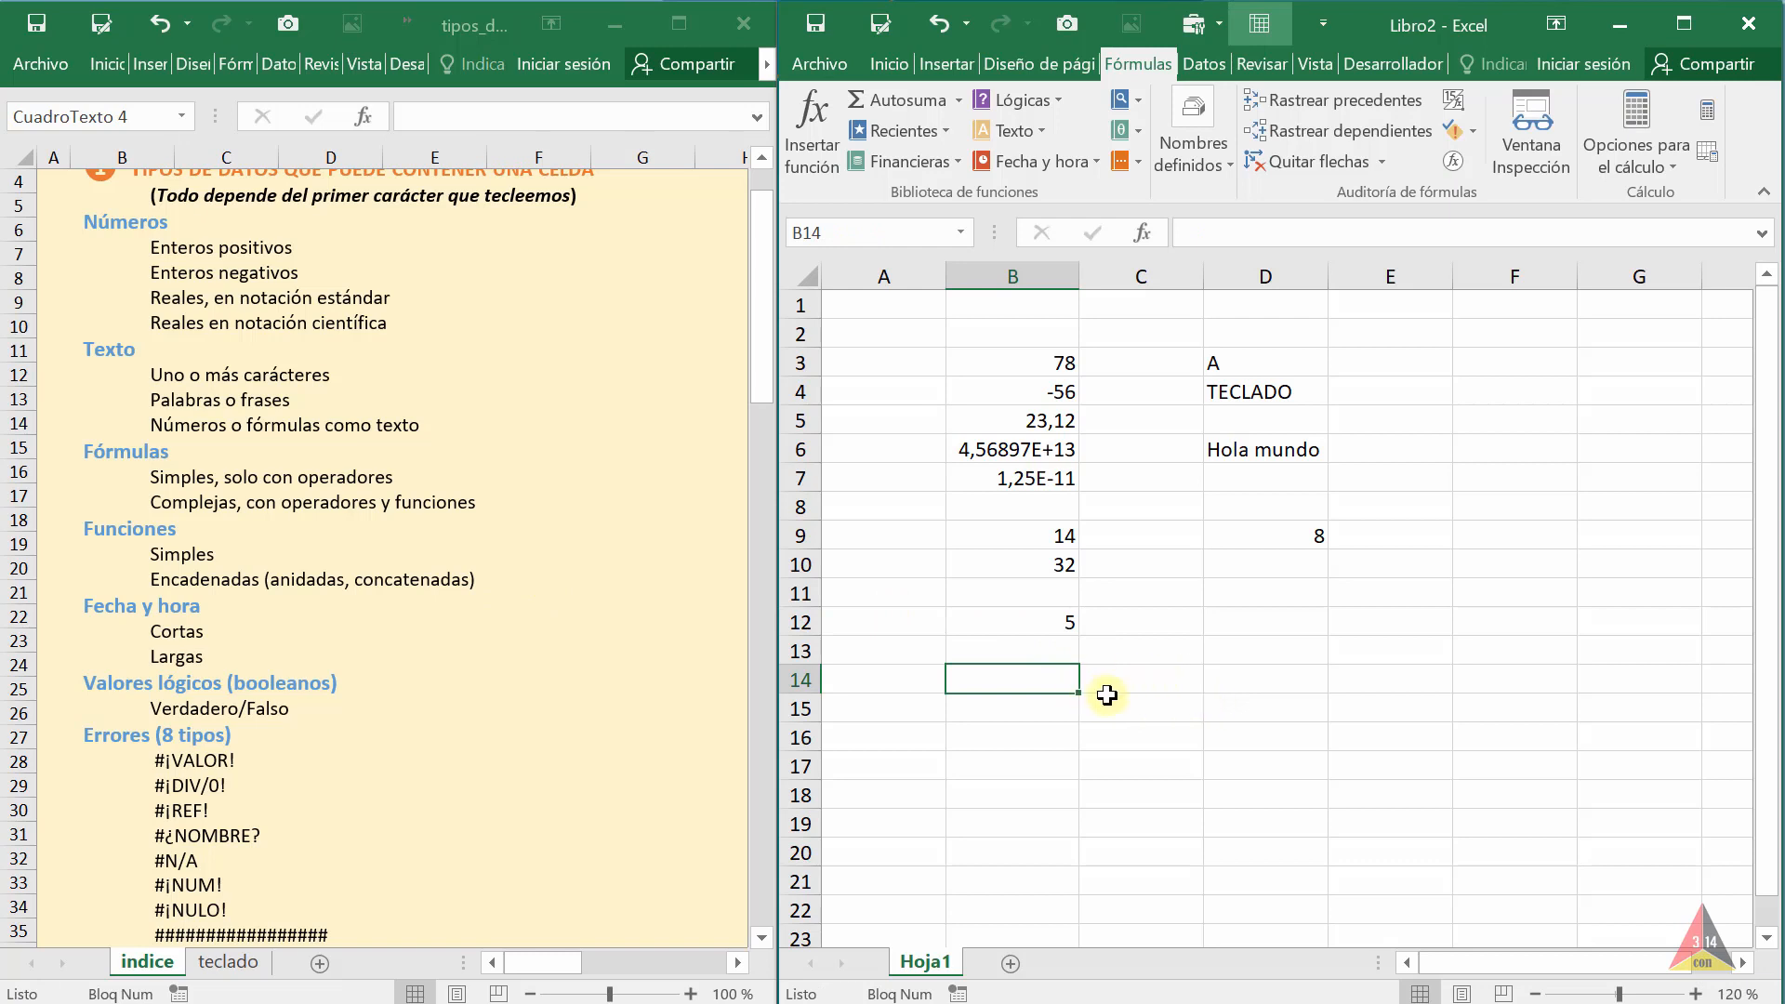
Begin the formula =SI(B9>B10 in B14 after browsing the logical functions list
{"action": "left_click", "coordinate": [1056, 97]}
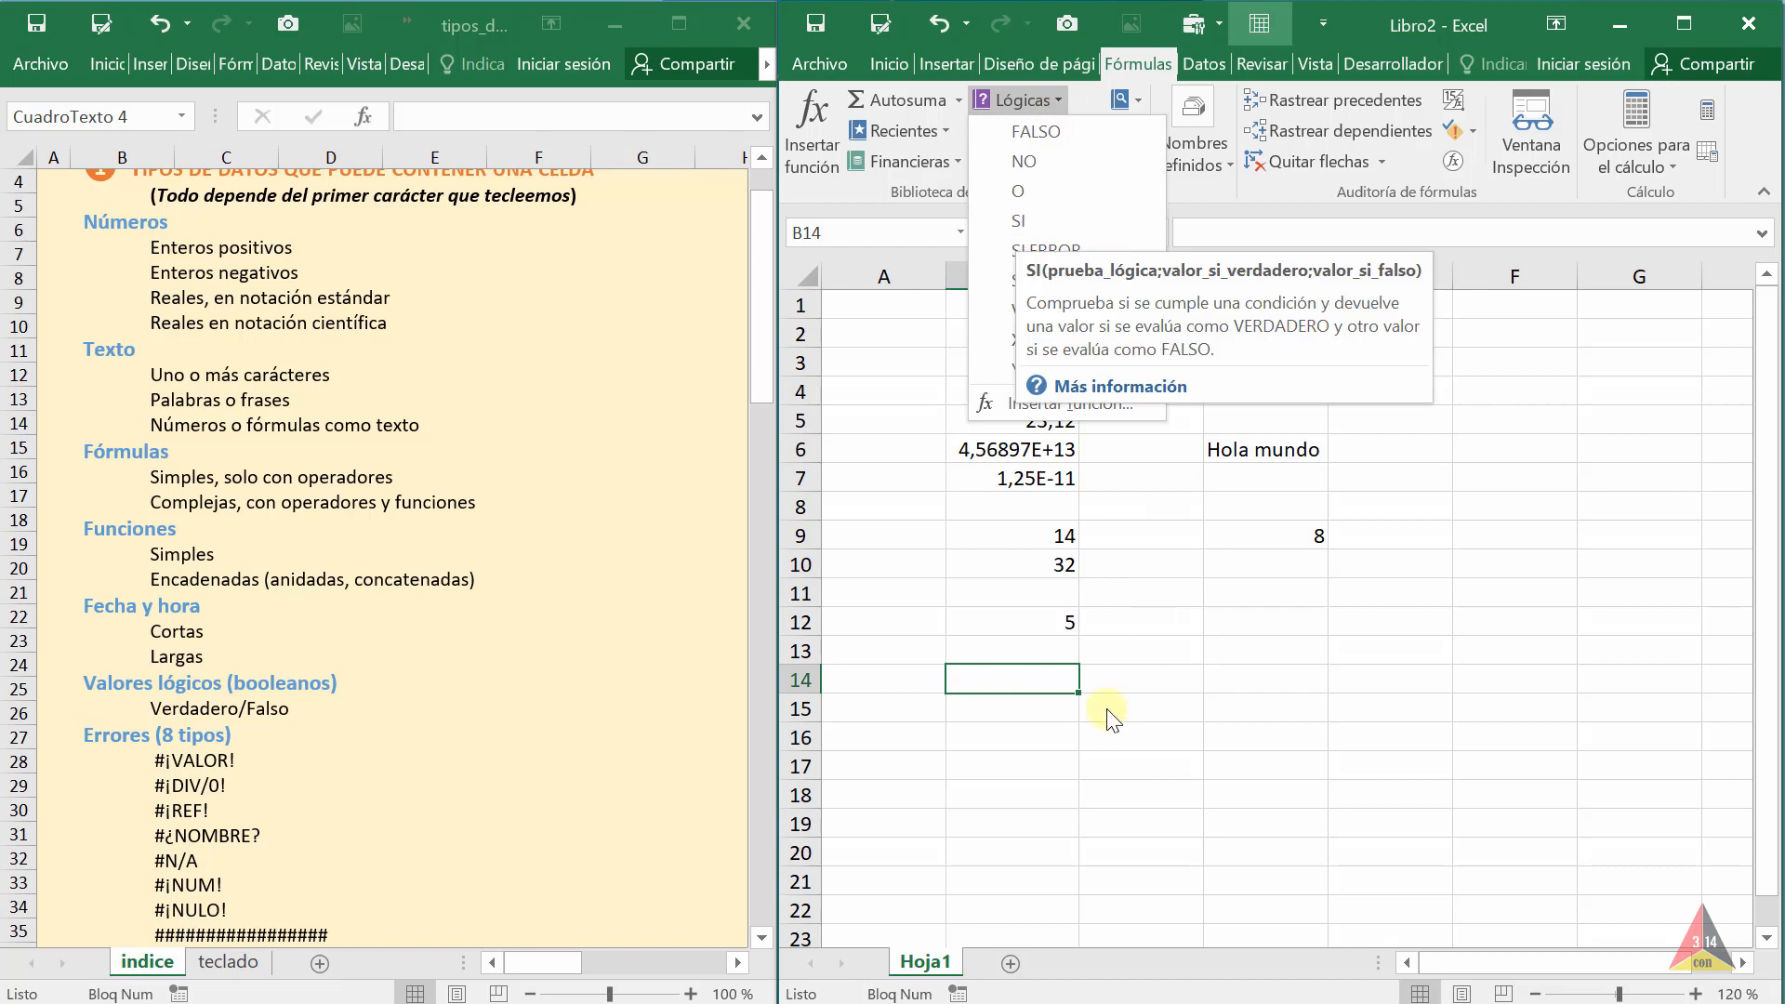
{"action": "left_click", "coordinate": [1144, 696]}
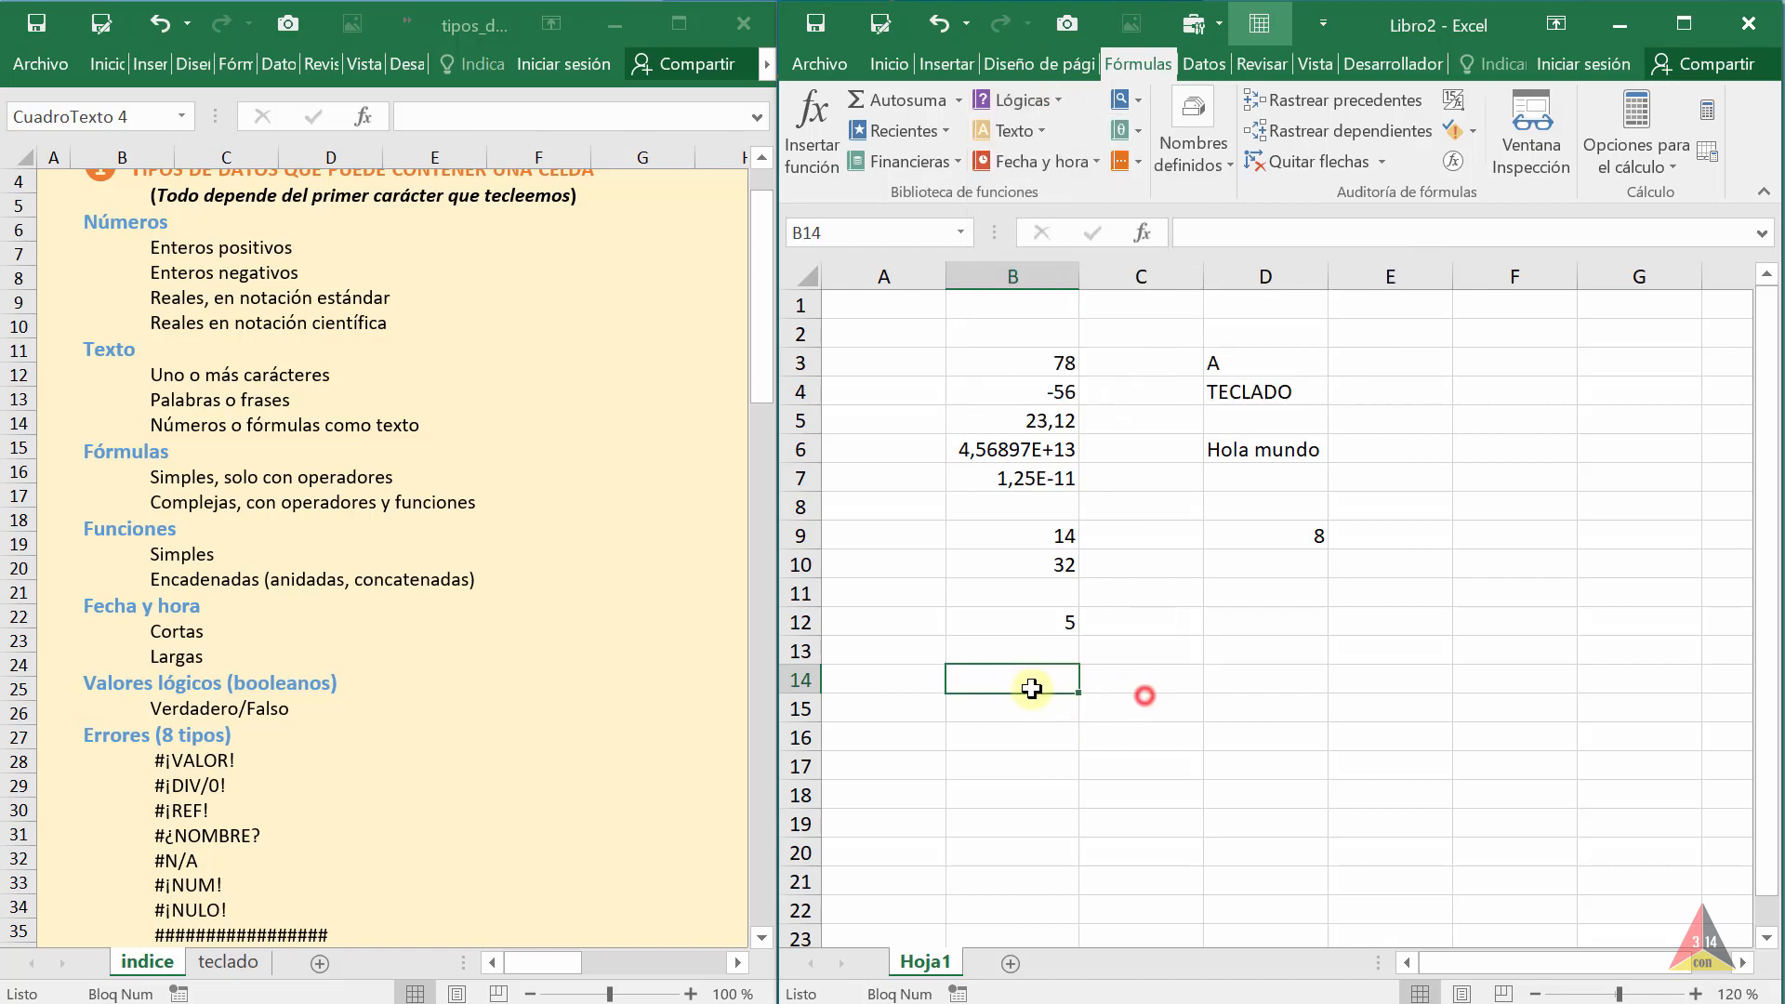
{"action": "left_click", "coordinate": [1028, 739]}
{"action": "left_click", "coordinate": [1024, 686]}
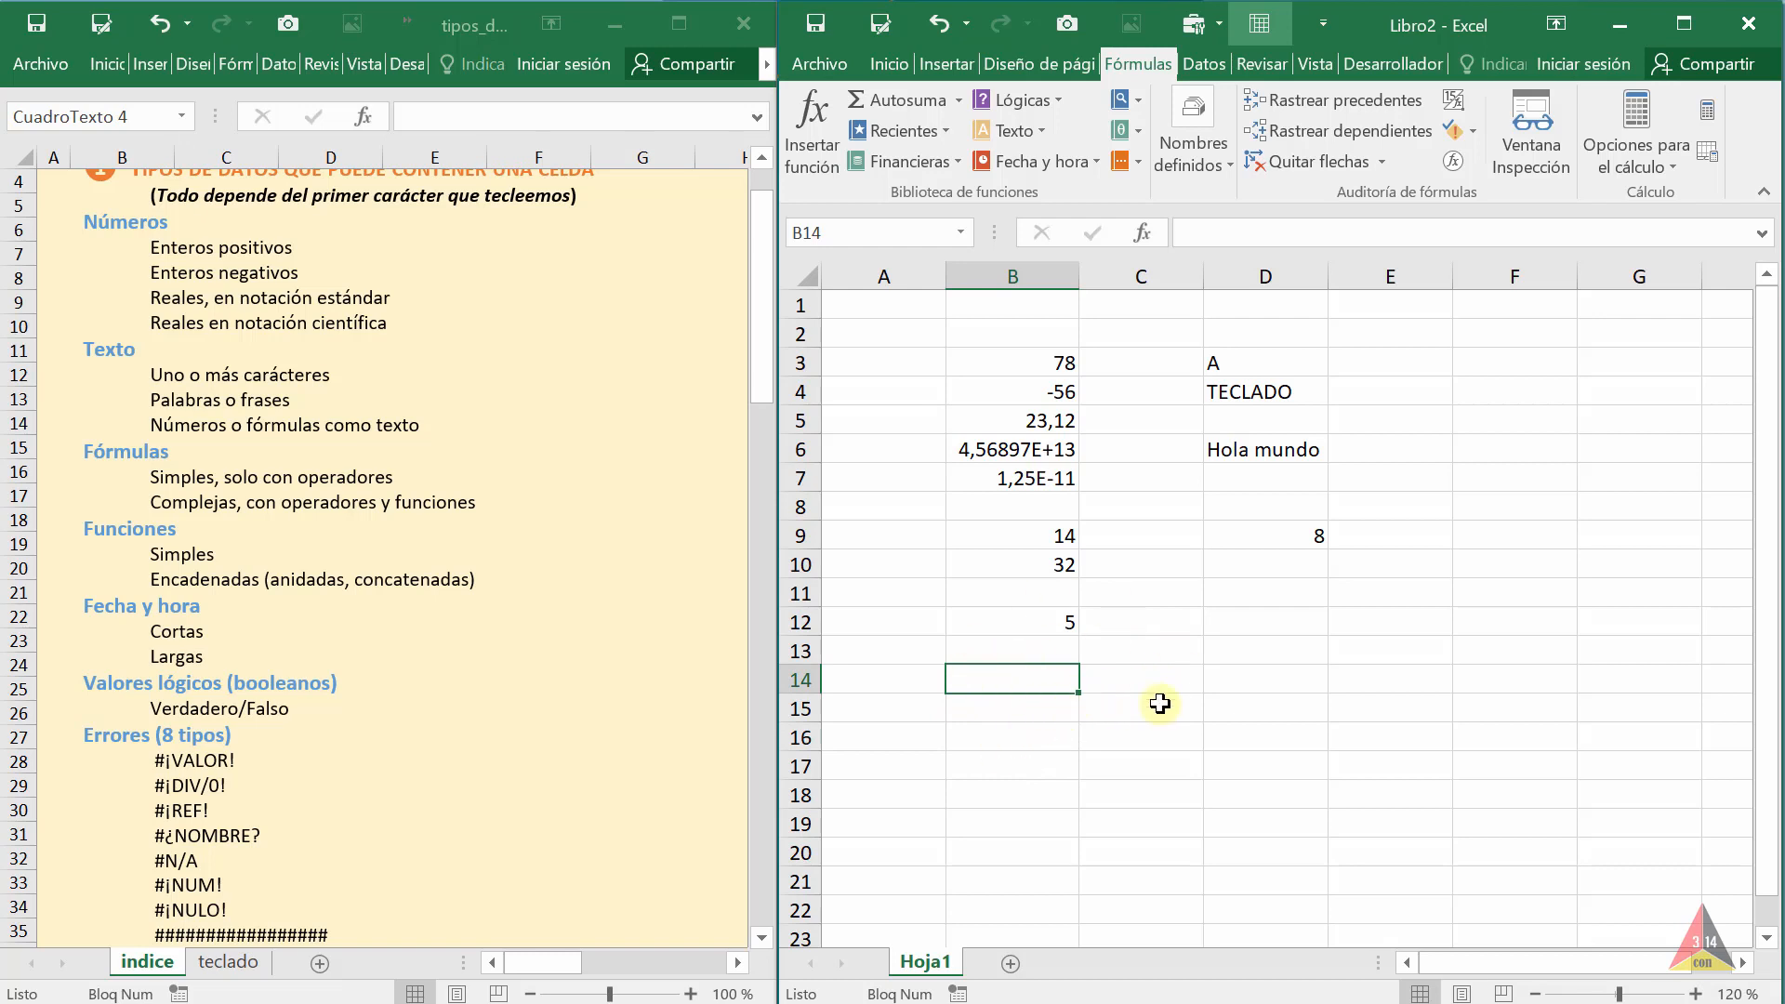
{"action": "type", "text": "="}
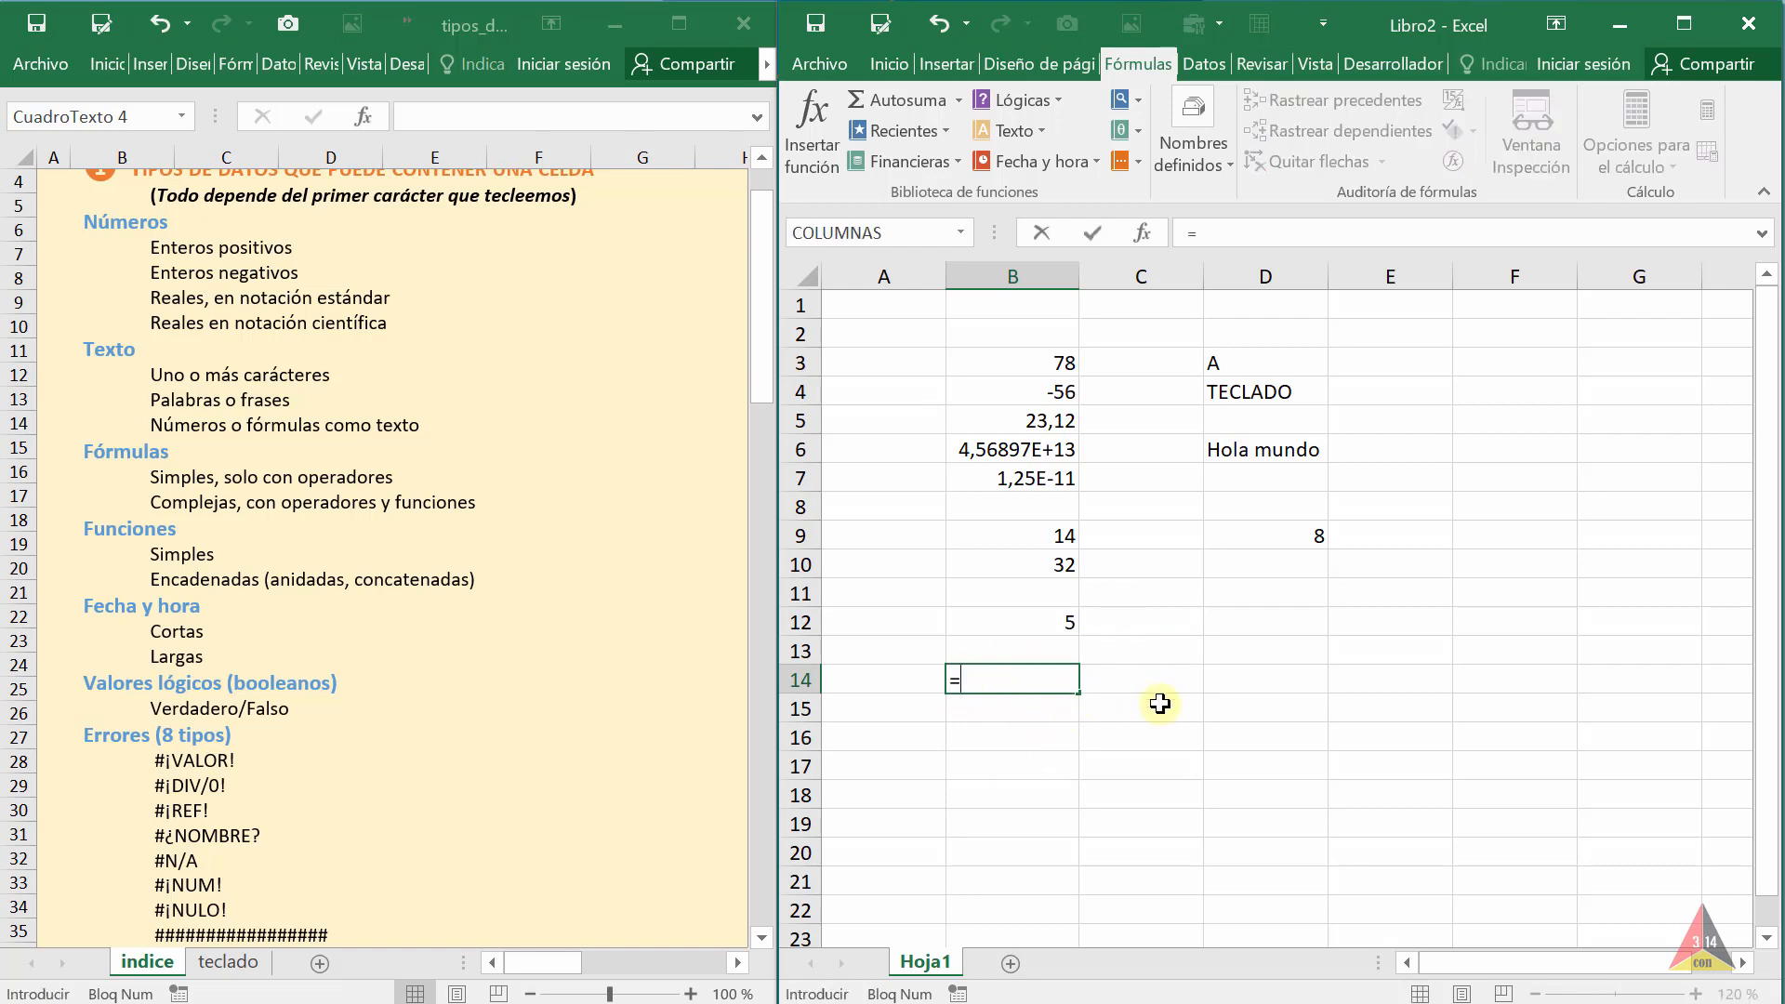
{"action": "key", "text": "Caps_Lock"}
{"action": "type", "text": "SI"}
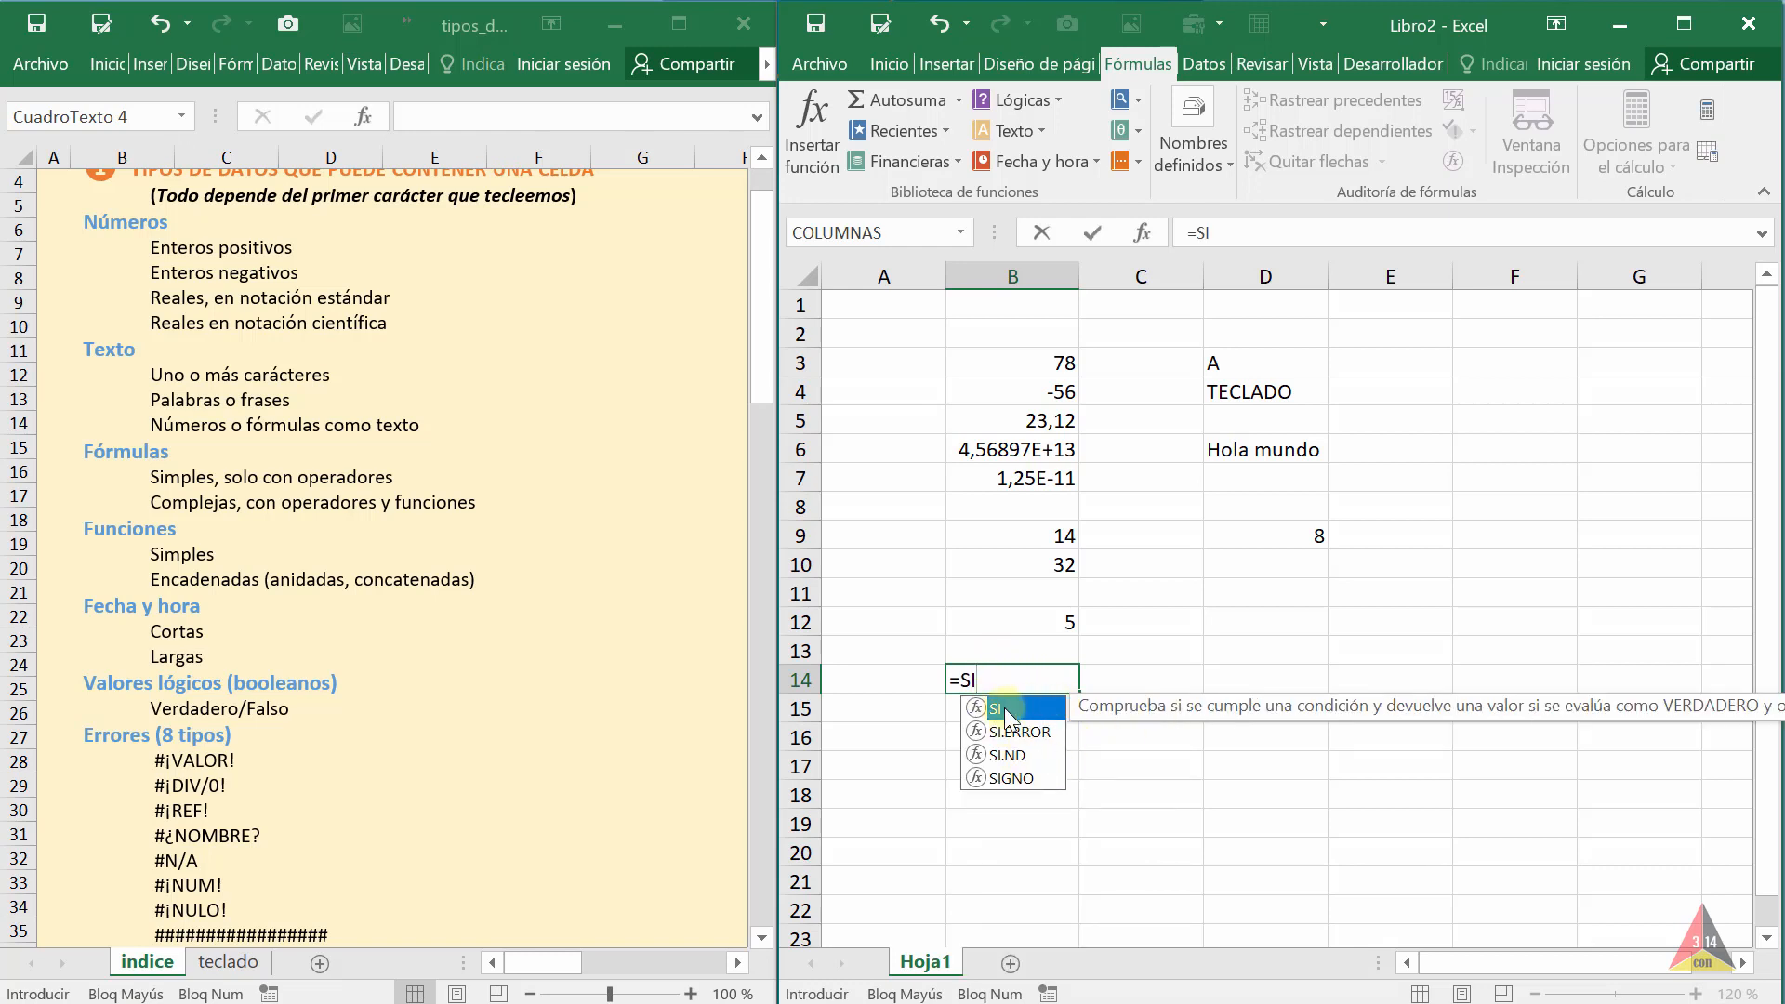
{"action": "type", "text": "("}
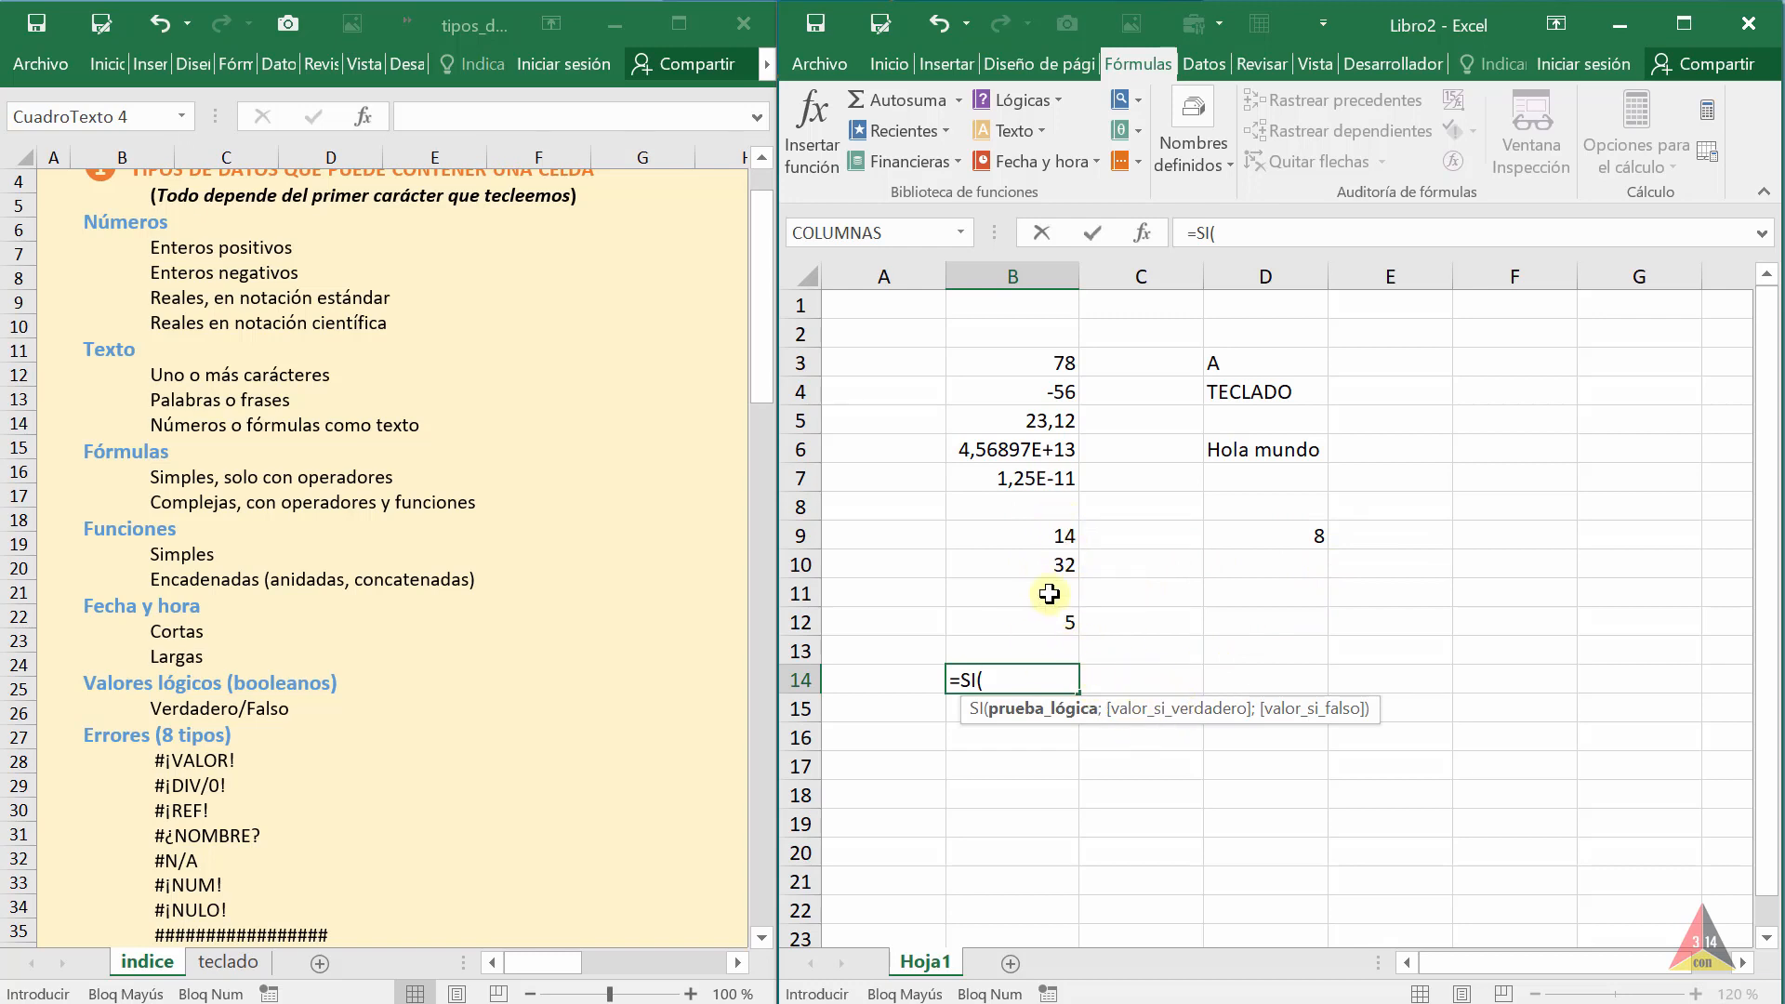
{"action": "left_click", "coordinate": [1040, 536]}
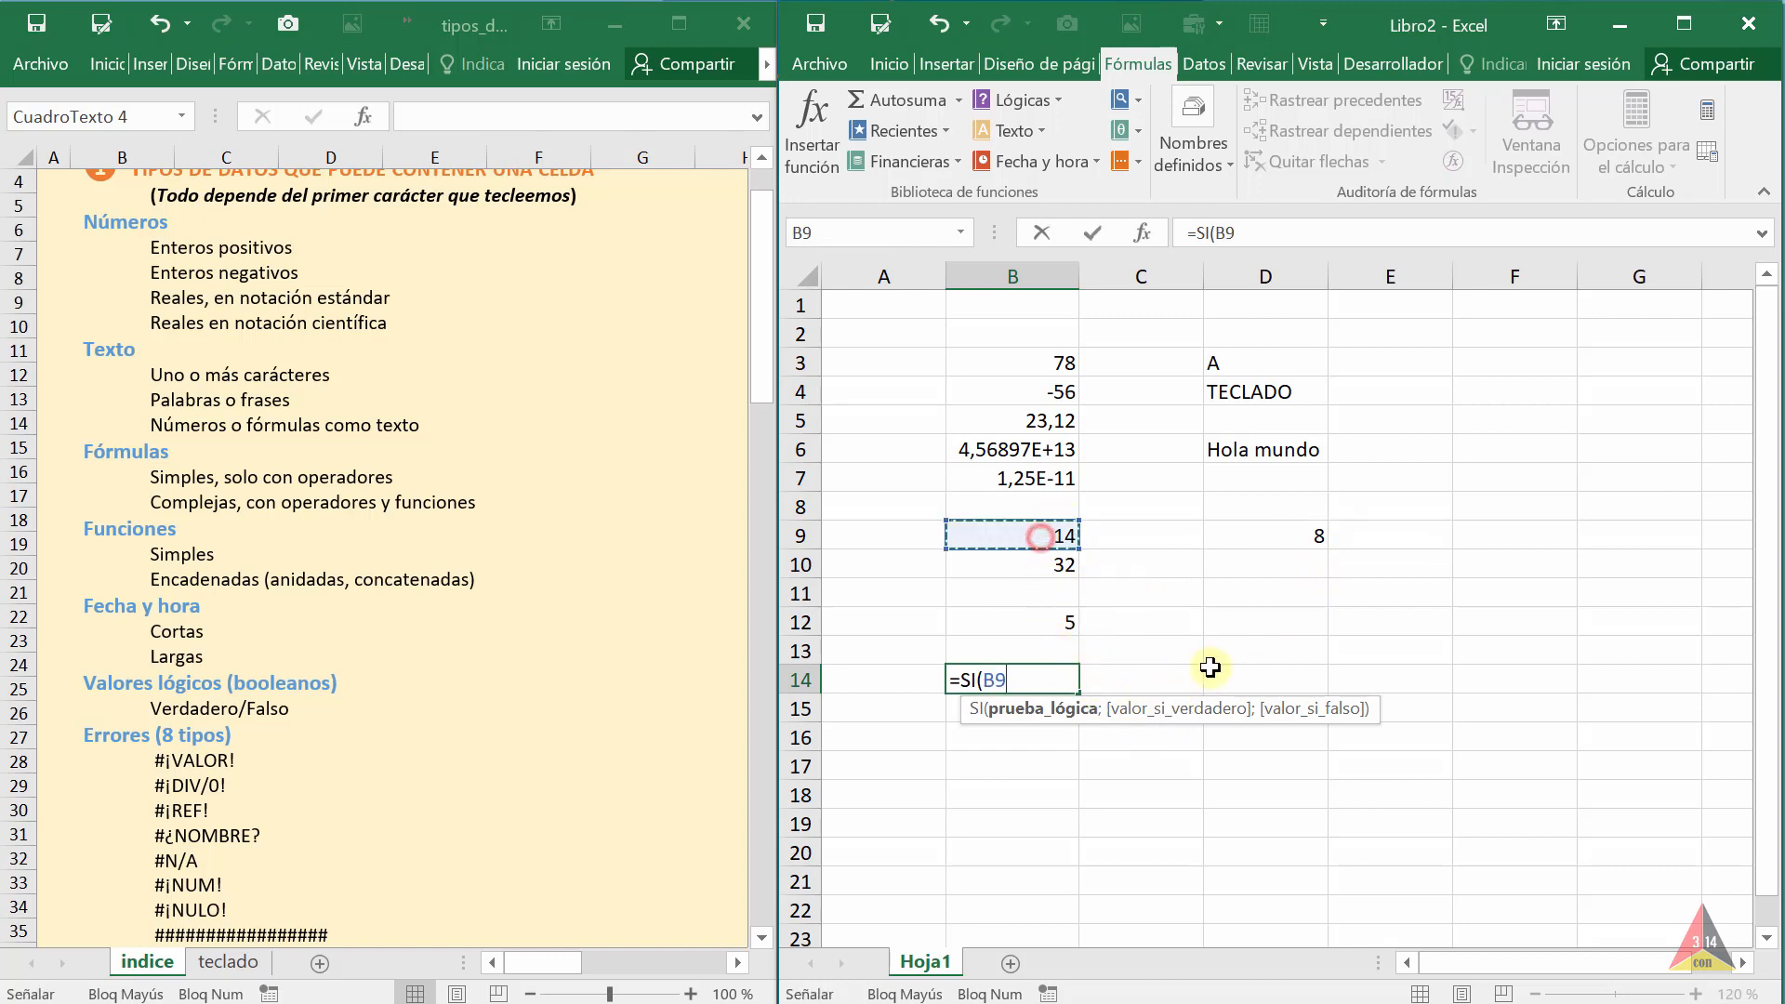
{"action": "type", "text": ">"}
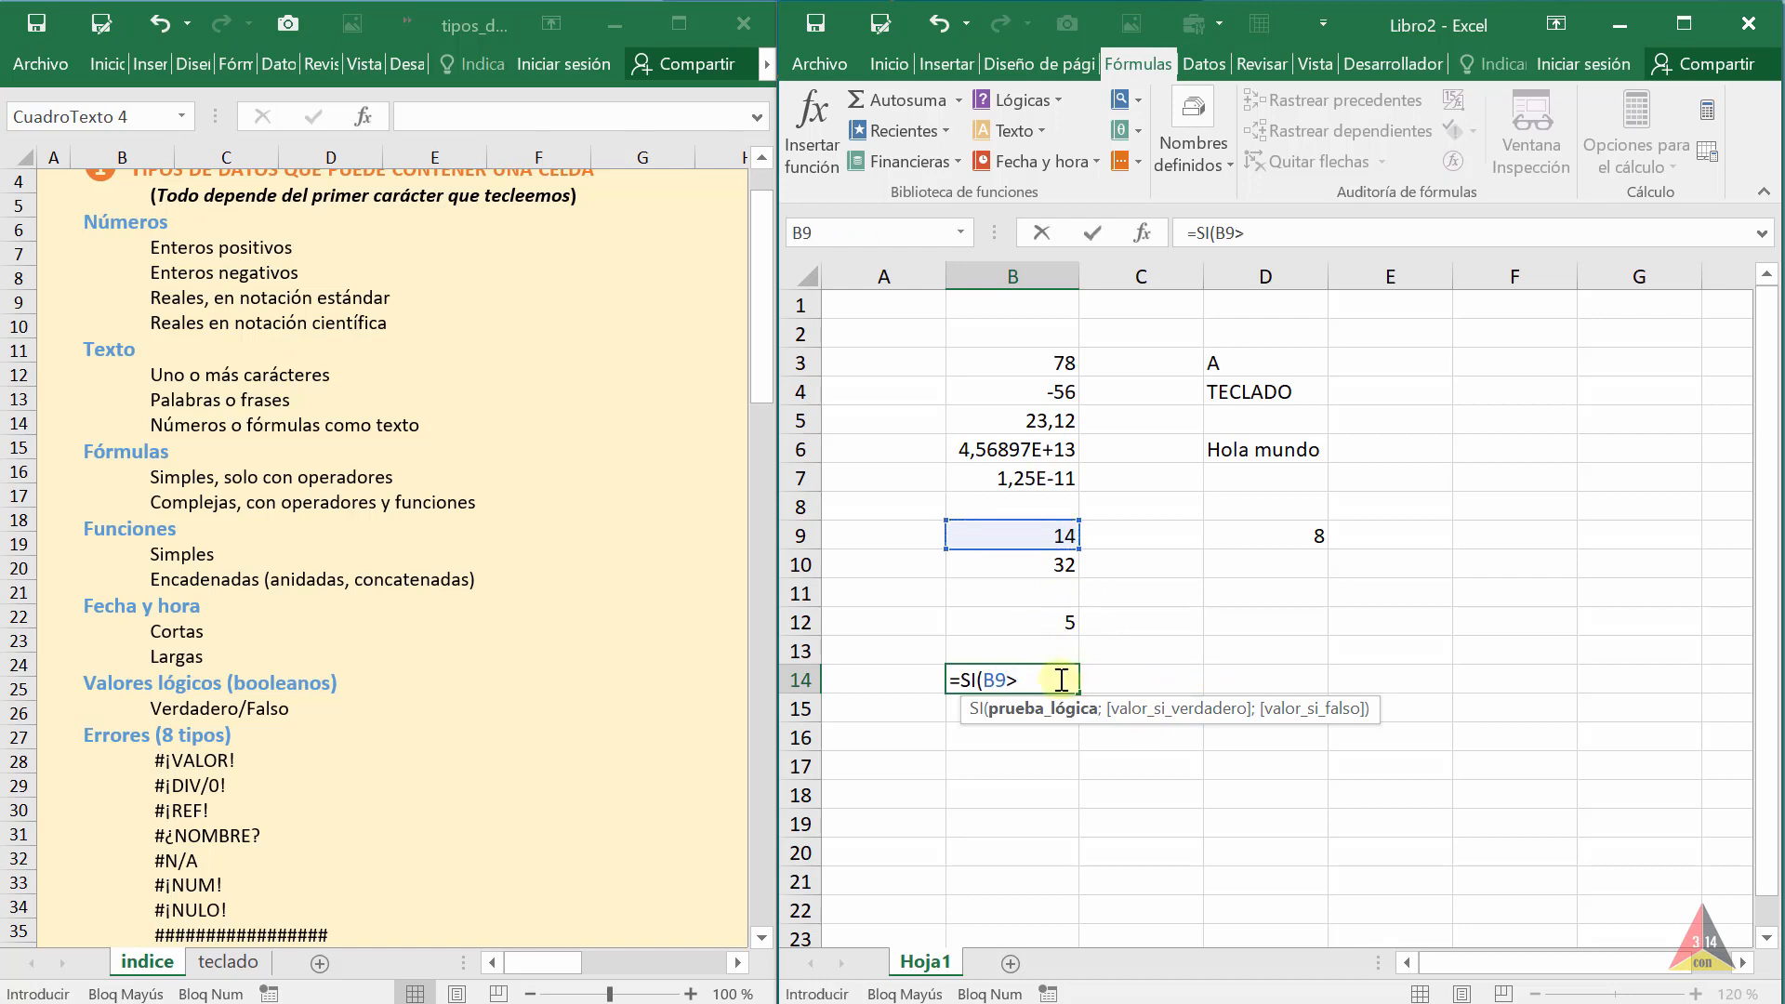
{"action": "left_click", "coordinate": [1073, 569]}
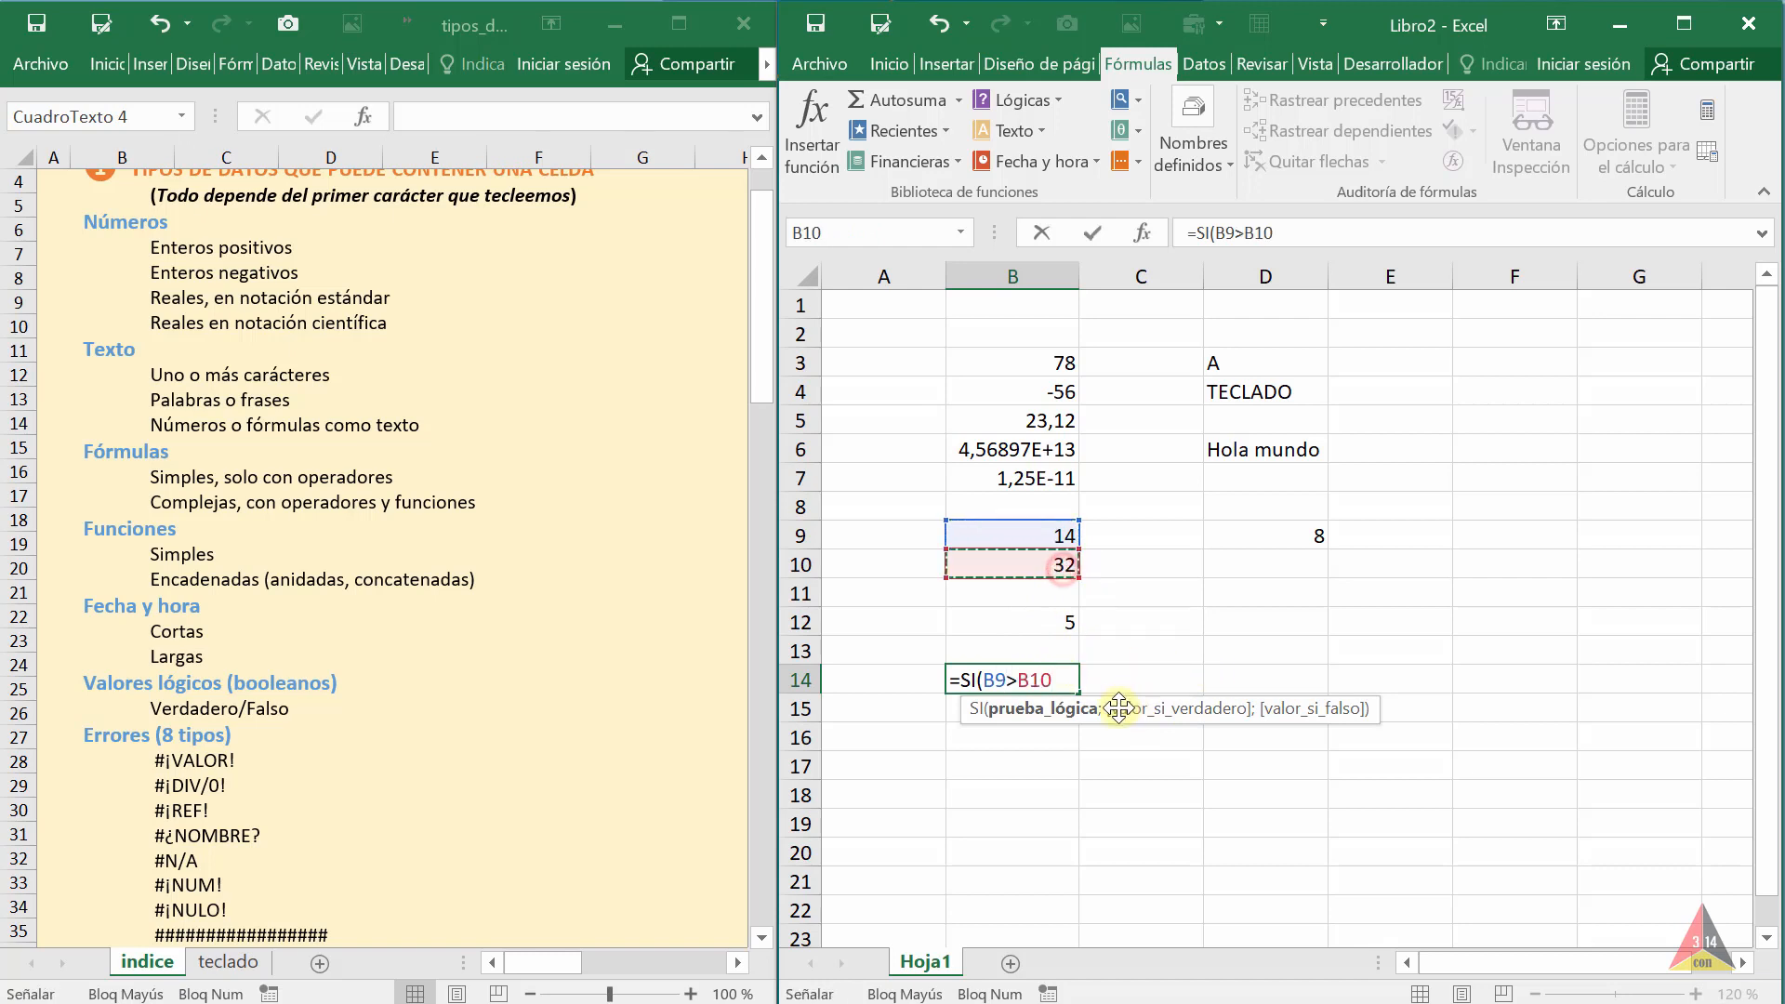
Finish it with SUMA(B9:B10) if true and PRODUCTO(B9:B10) if false, giving 448
{"action": "type", "text": ";"}
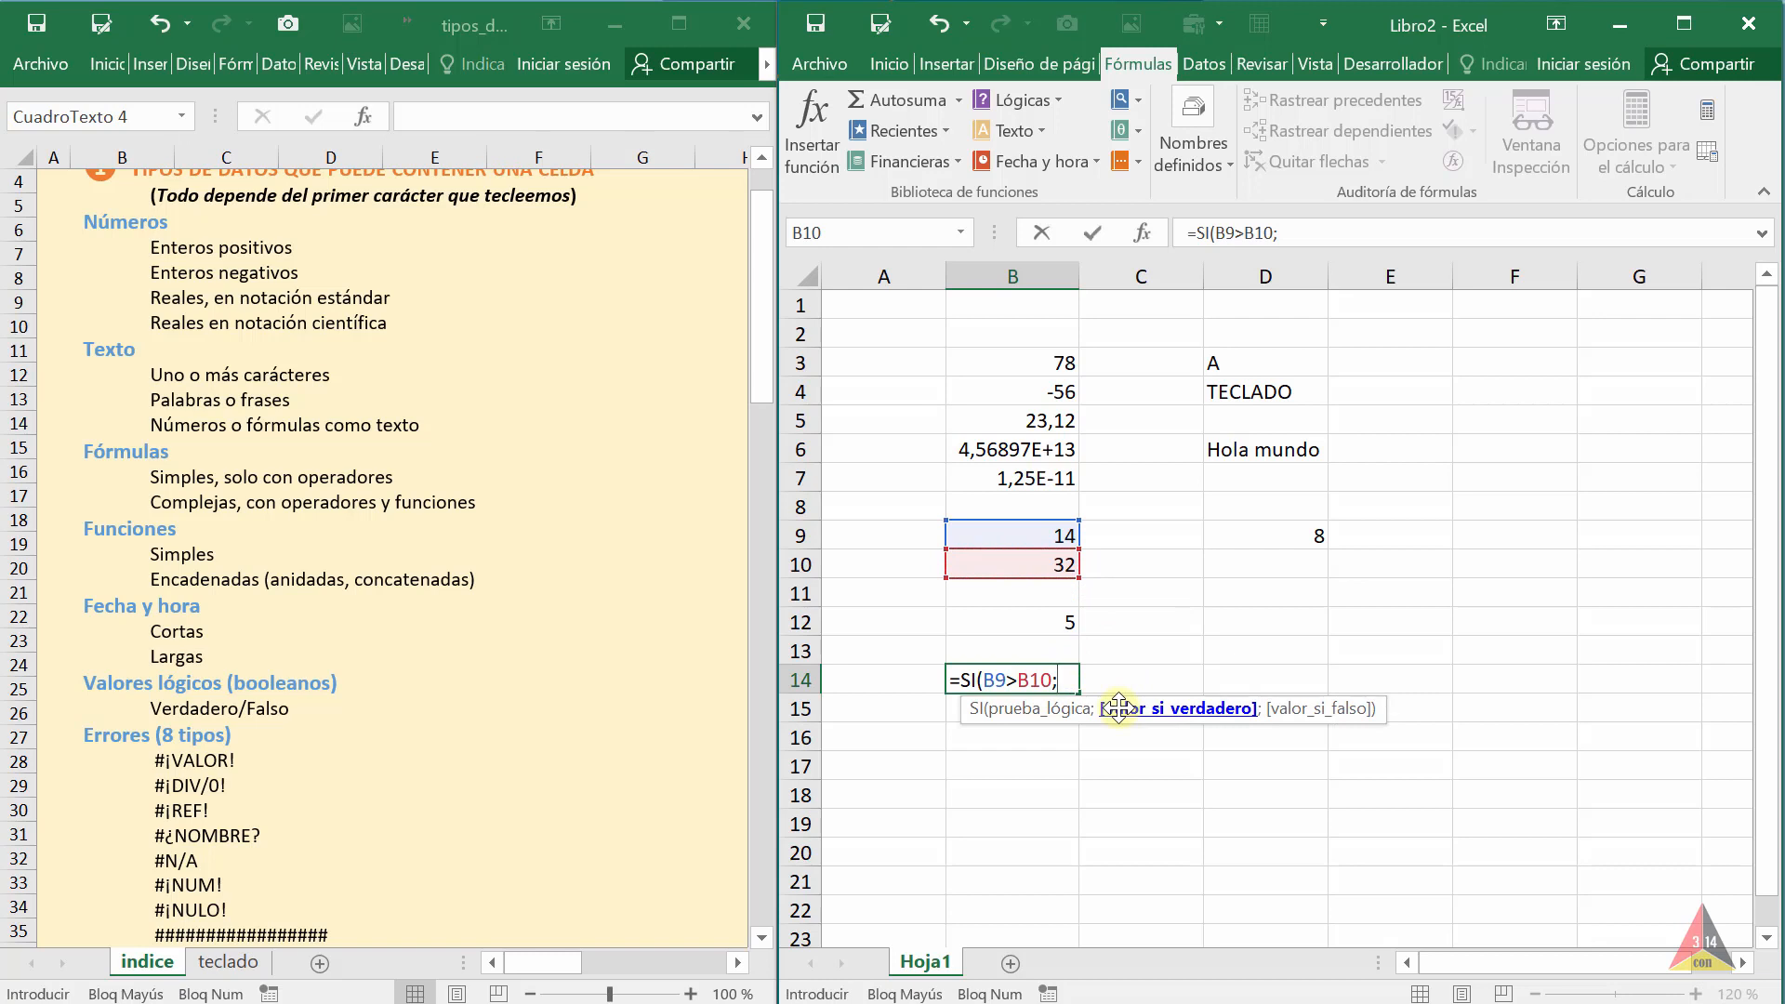
{"action": "type", "text": "SU"}
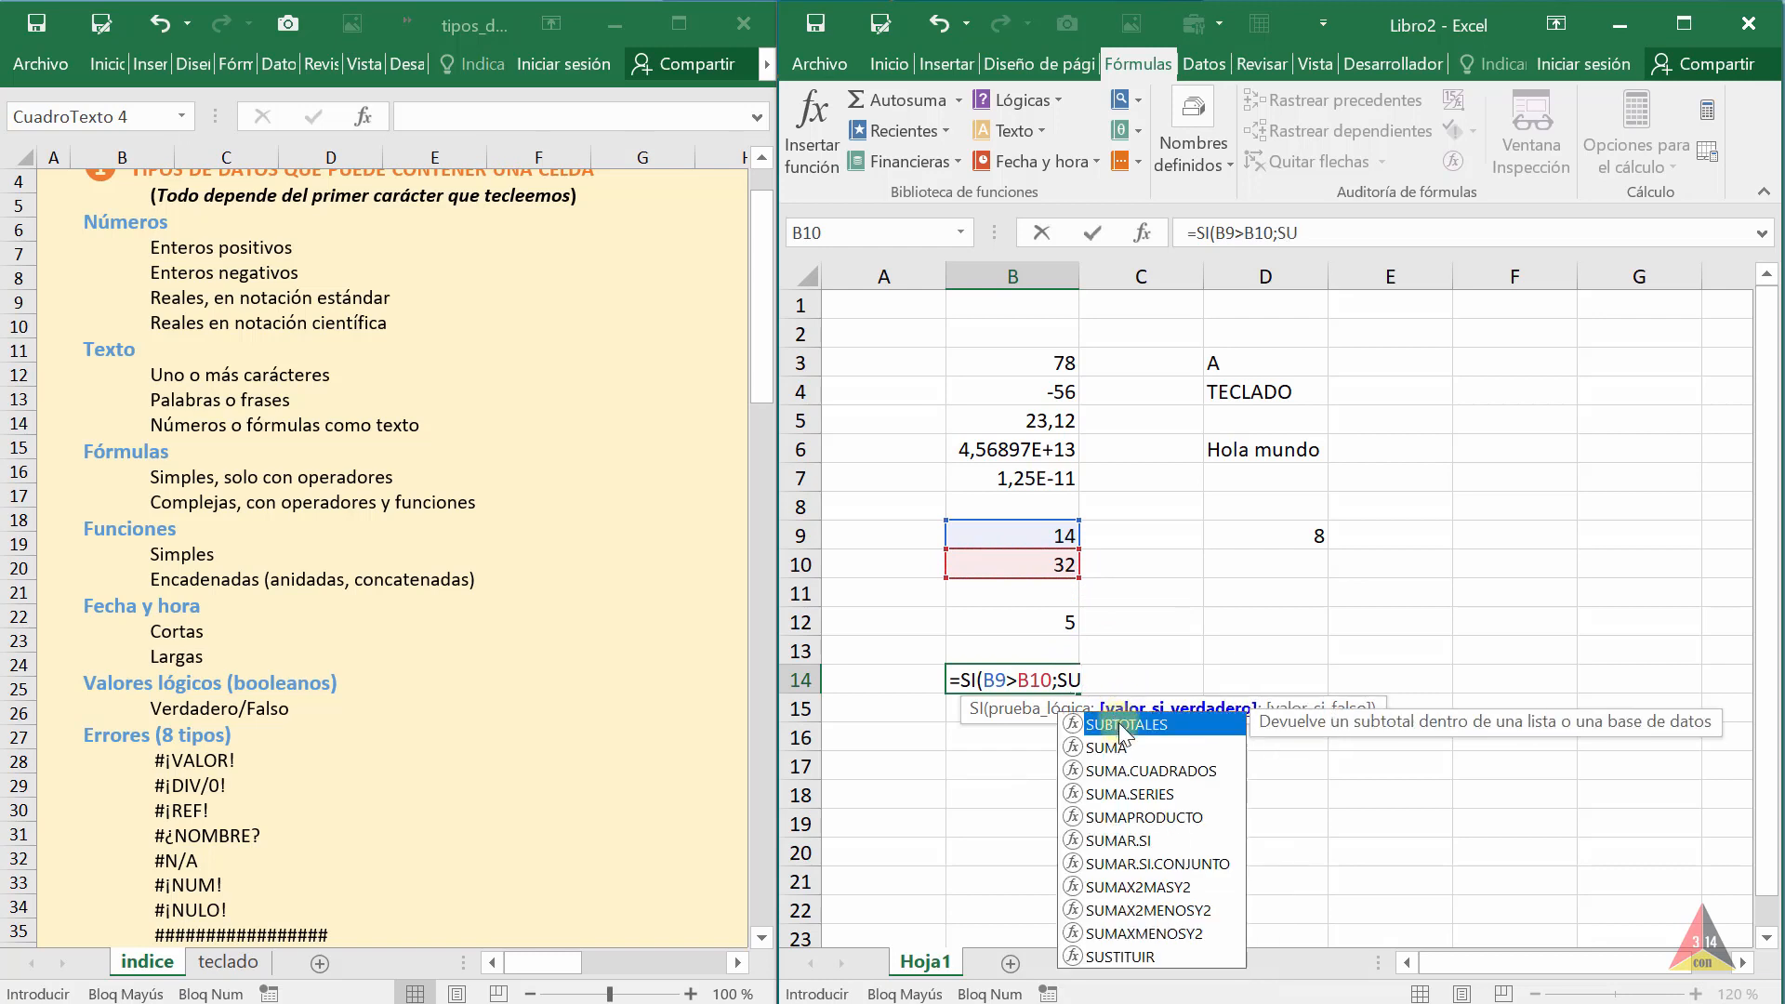
{"action": "key", "text": "Down"}
{"action": "key", "text": "Tab"}
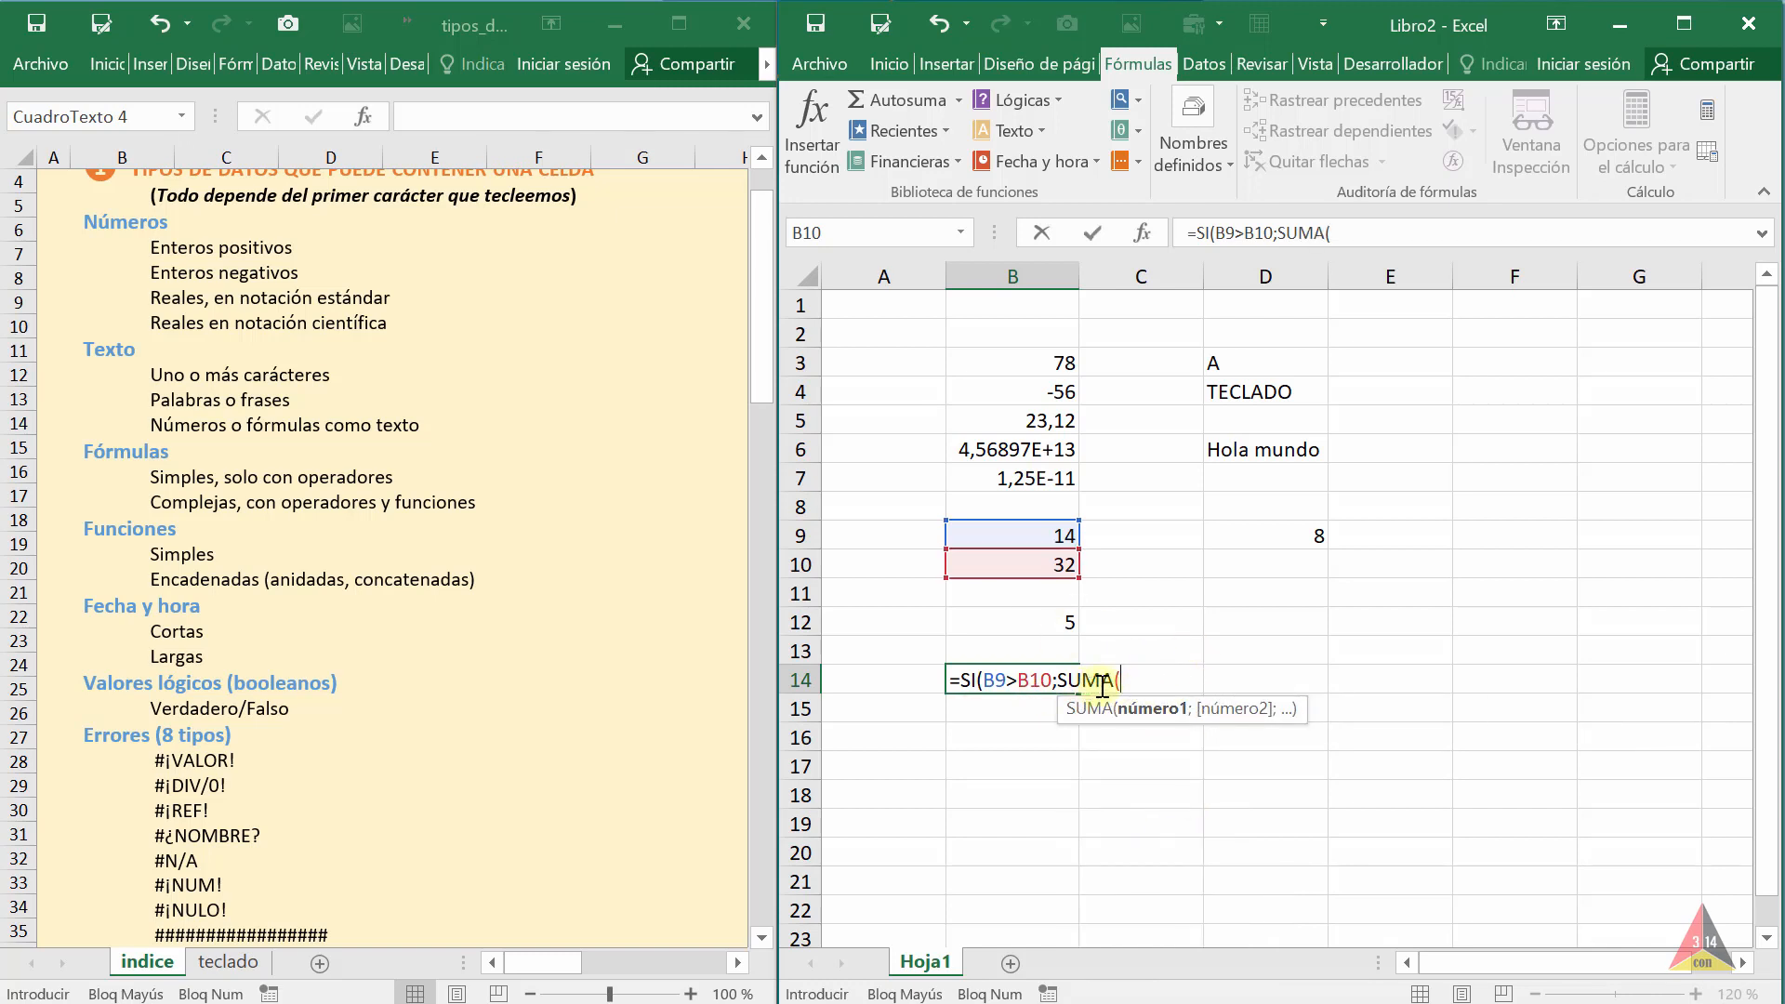
{"action": "left_click_drag", "start_coordinate": [1046, 534], "coordinate": [1046, 564]}
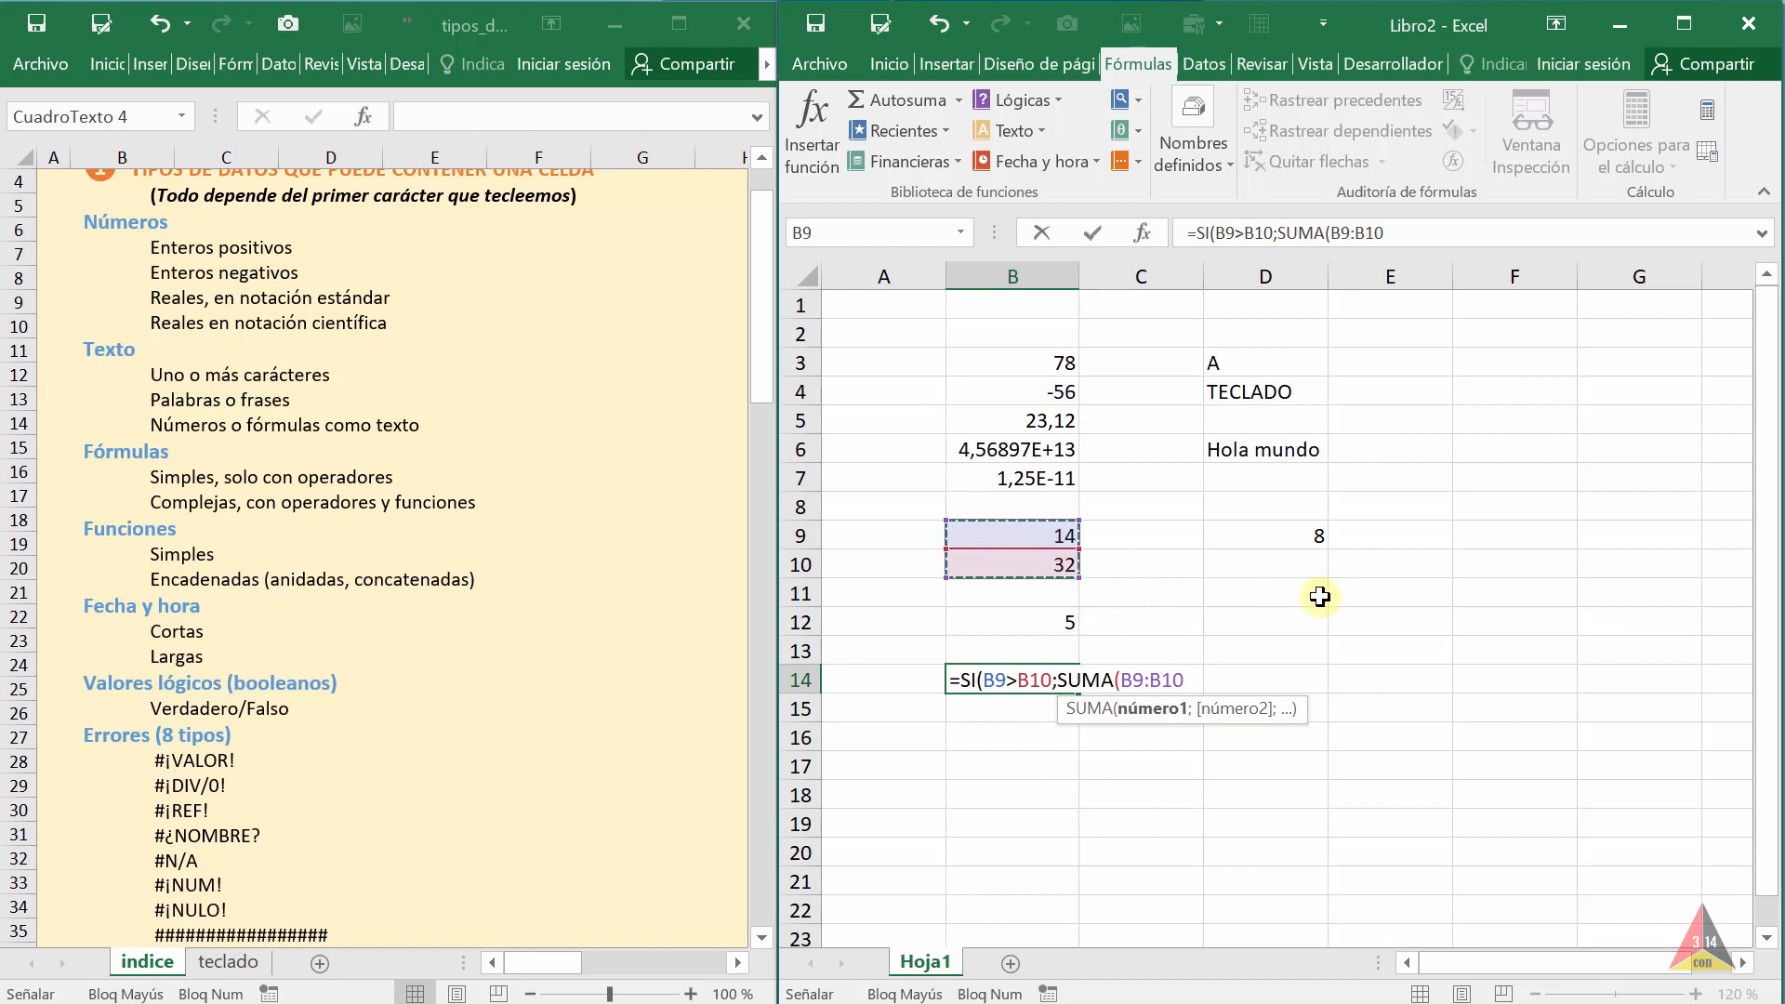
{"action": "type", "text": ");"}
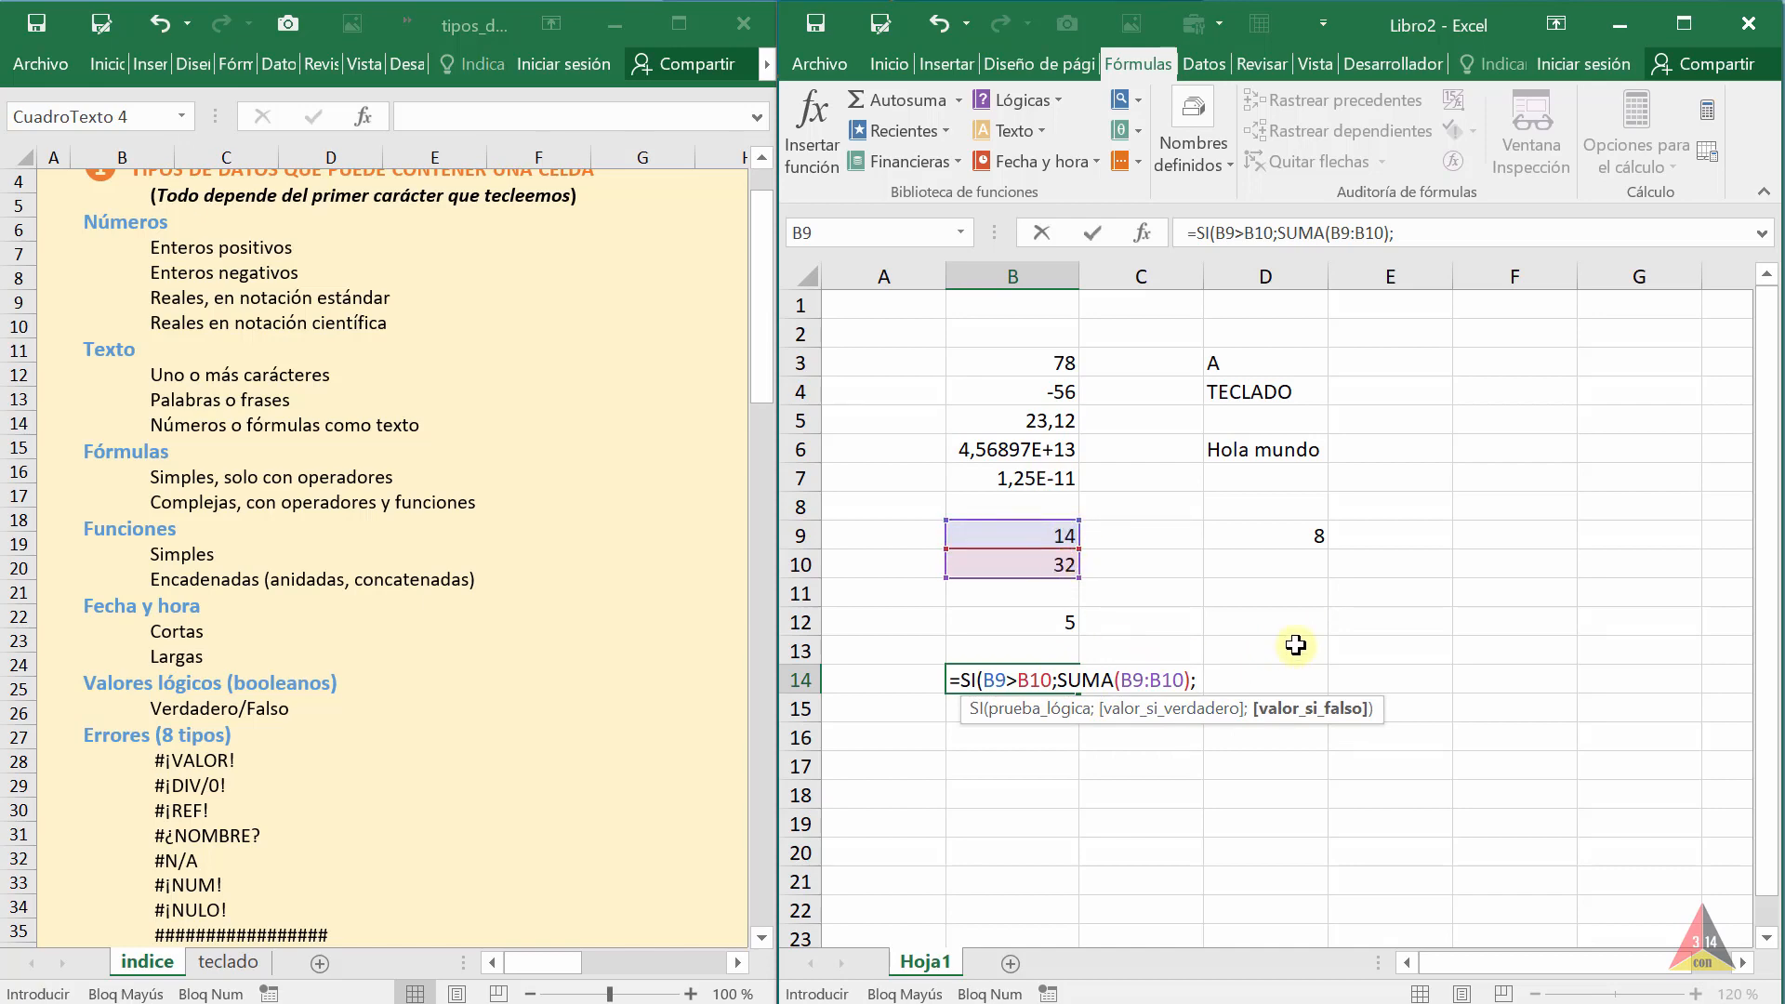
{"action": "type", "text": "PRO"}
{"action": "key", "text": "Down"}
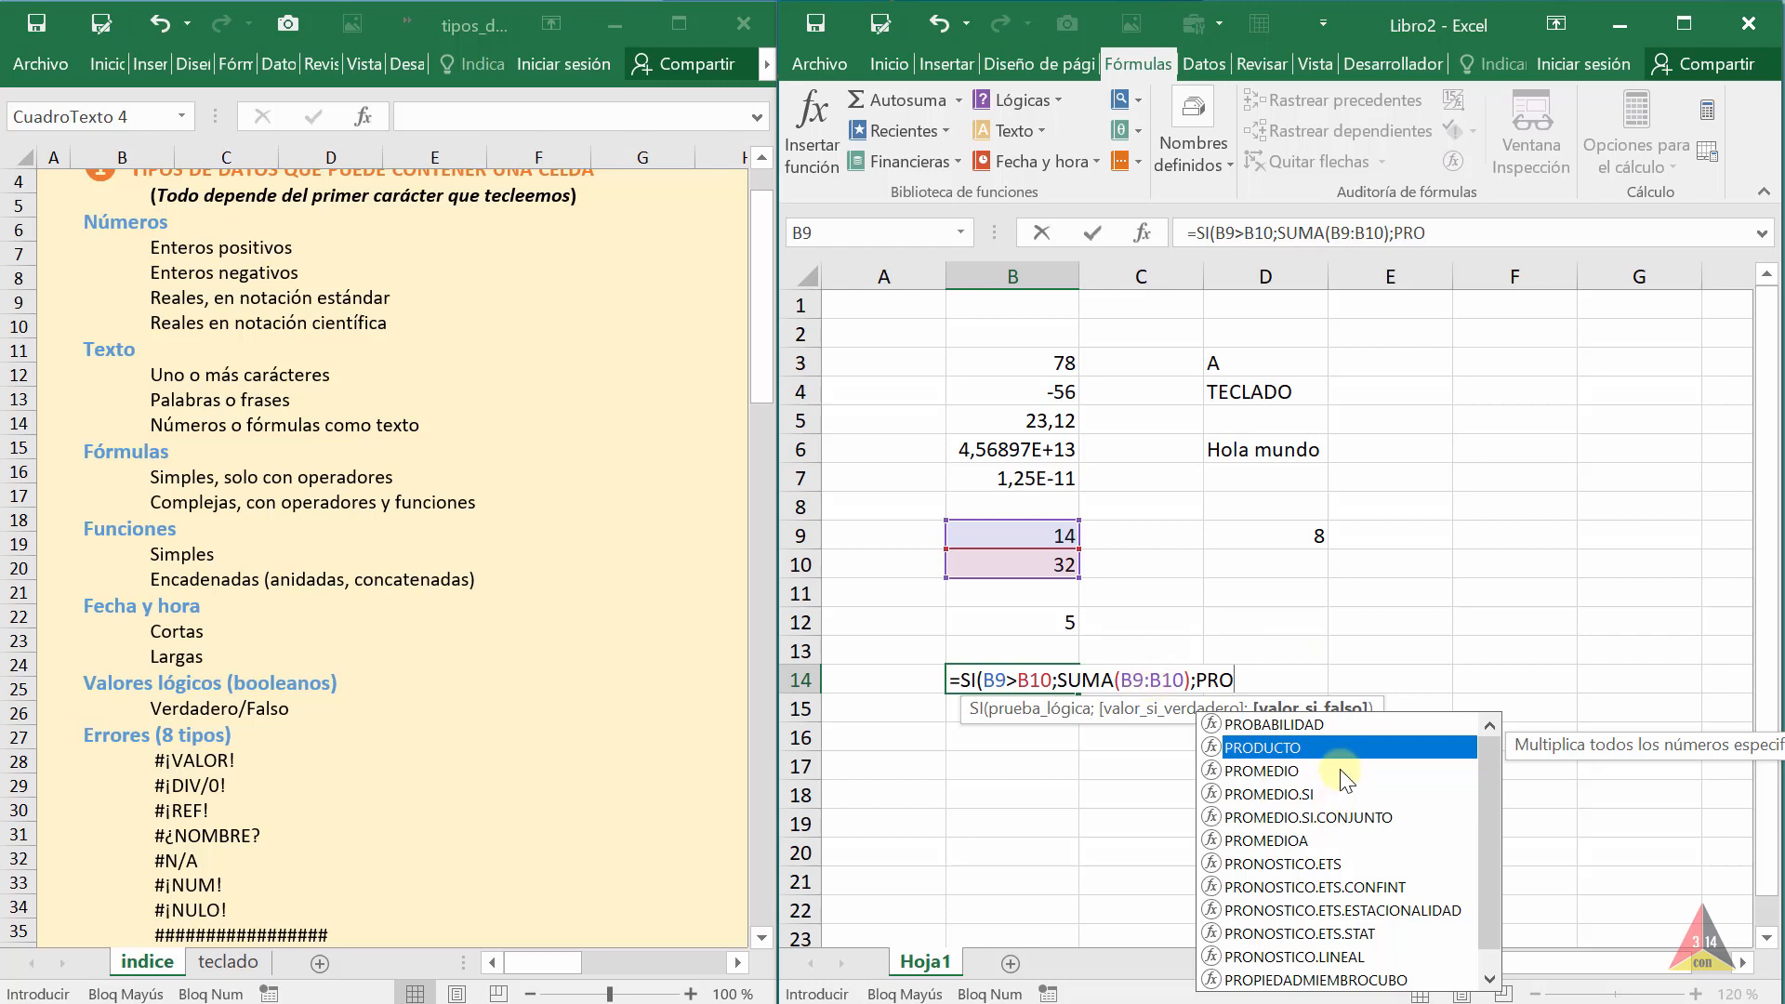
{"action": "key", "text": "Tab"}
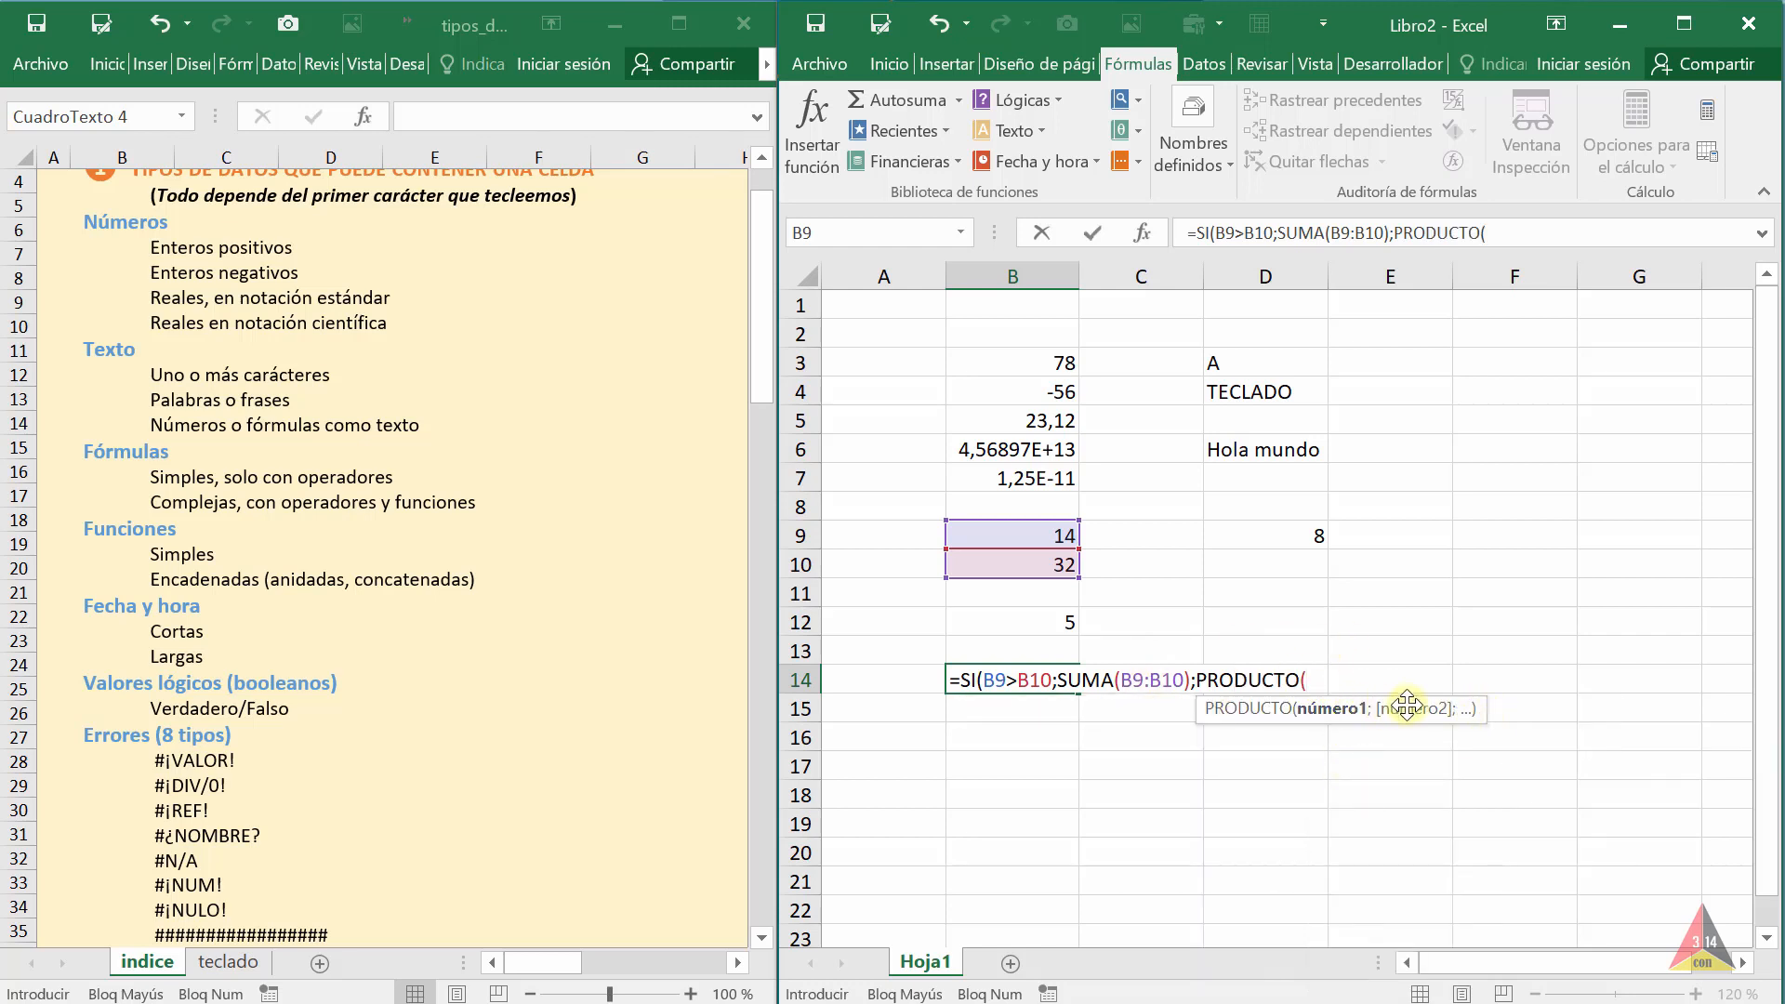
{"action": "left_click_drag", "start_coordinate": [1032, 536], "coordinate": [1041, 564]}
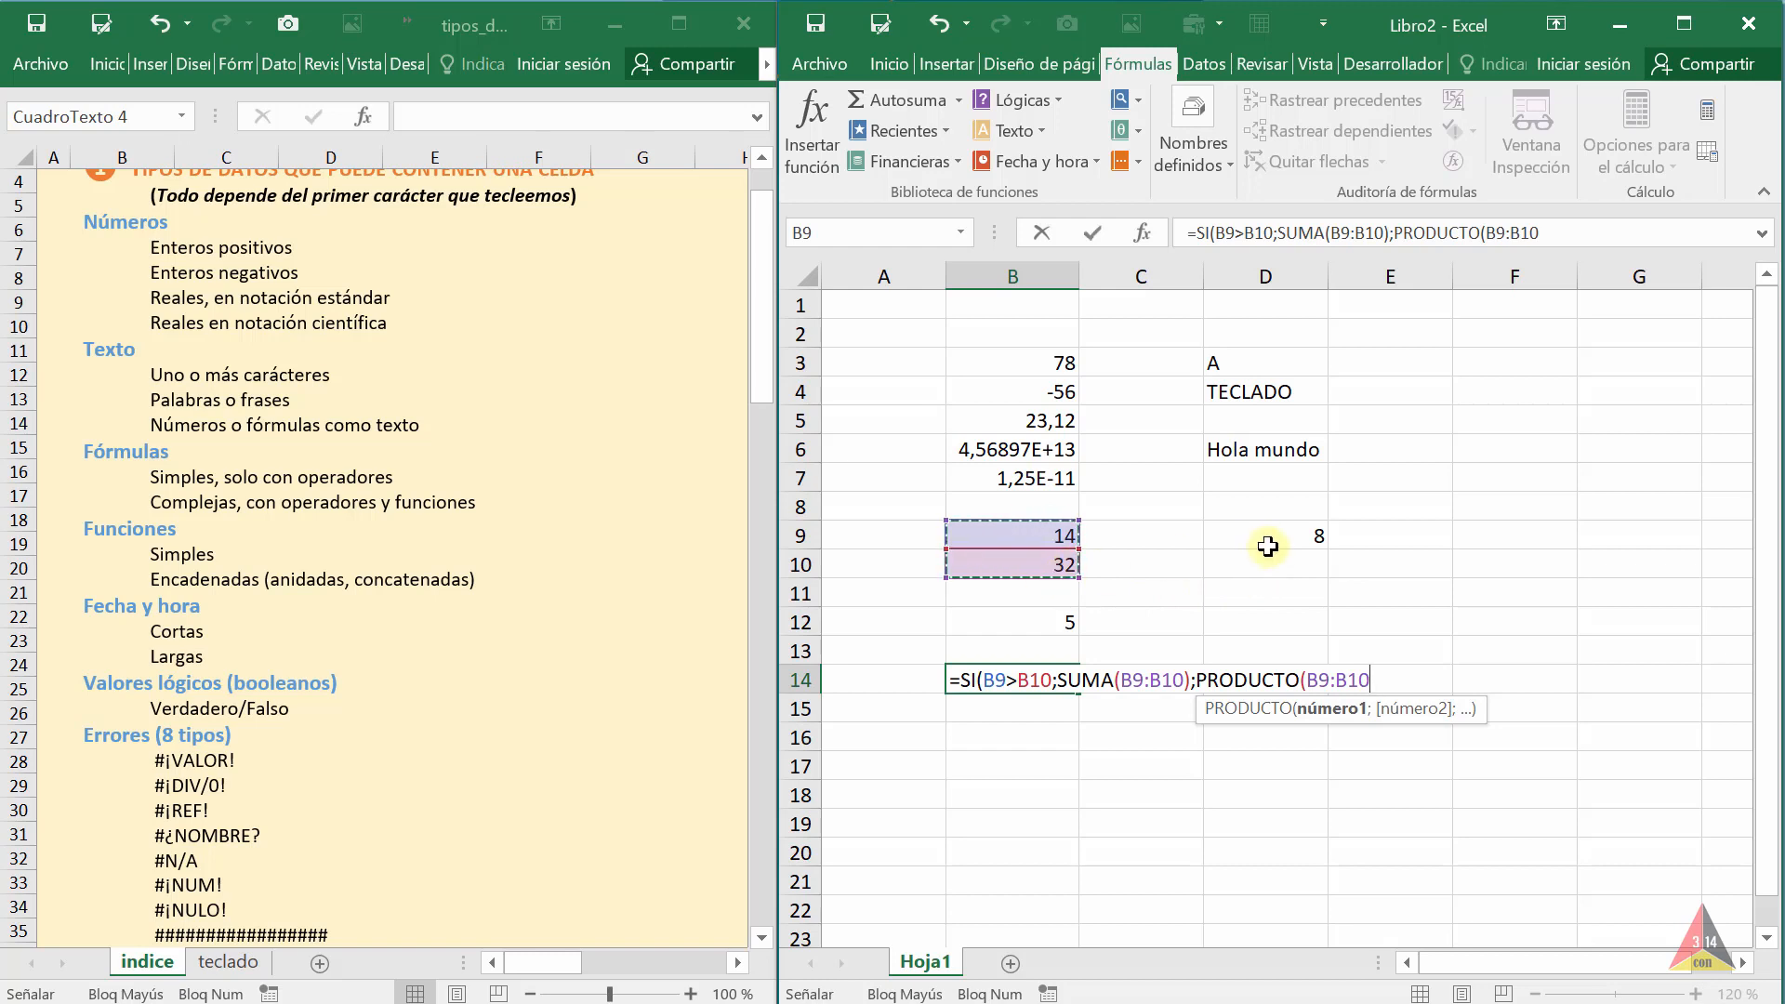
{"action": "type", "text": "))"}
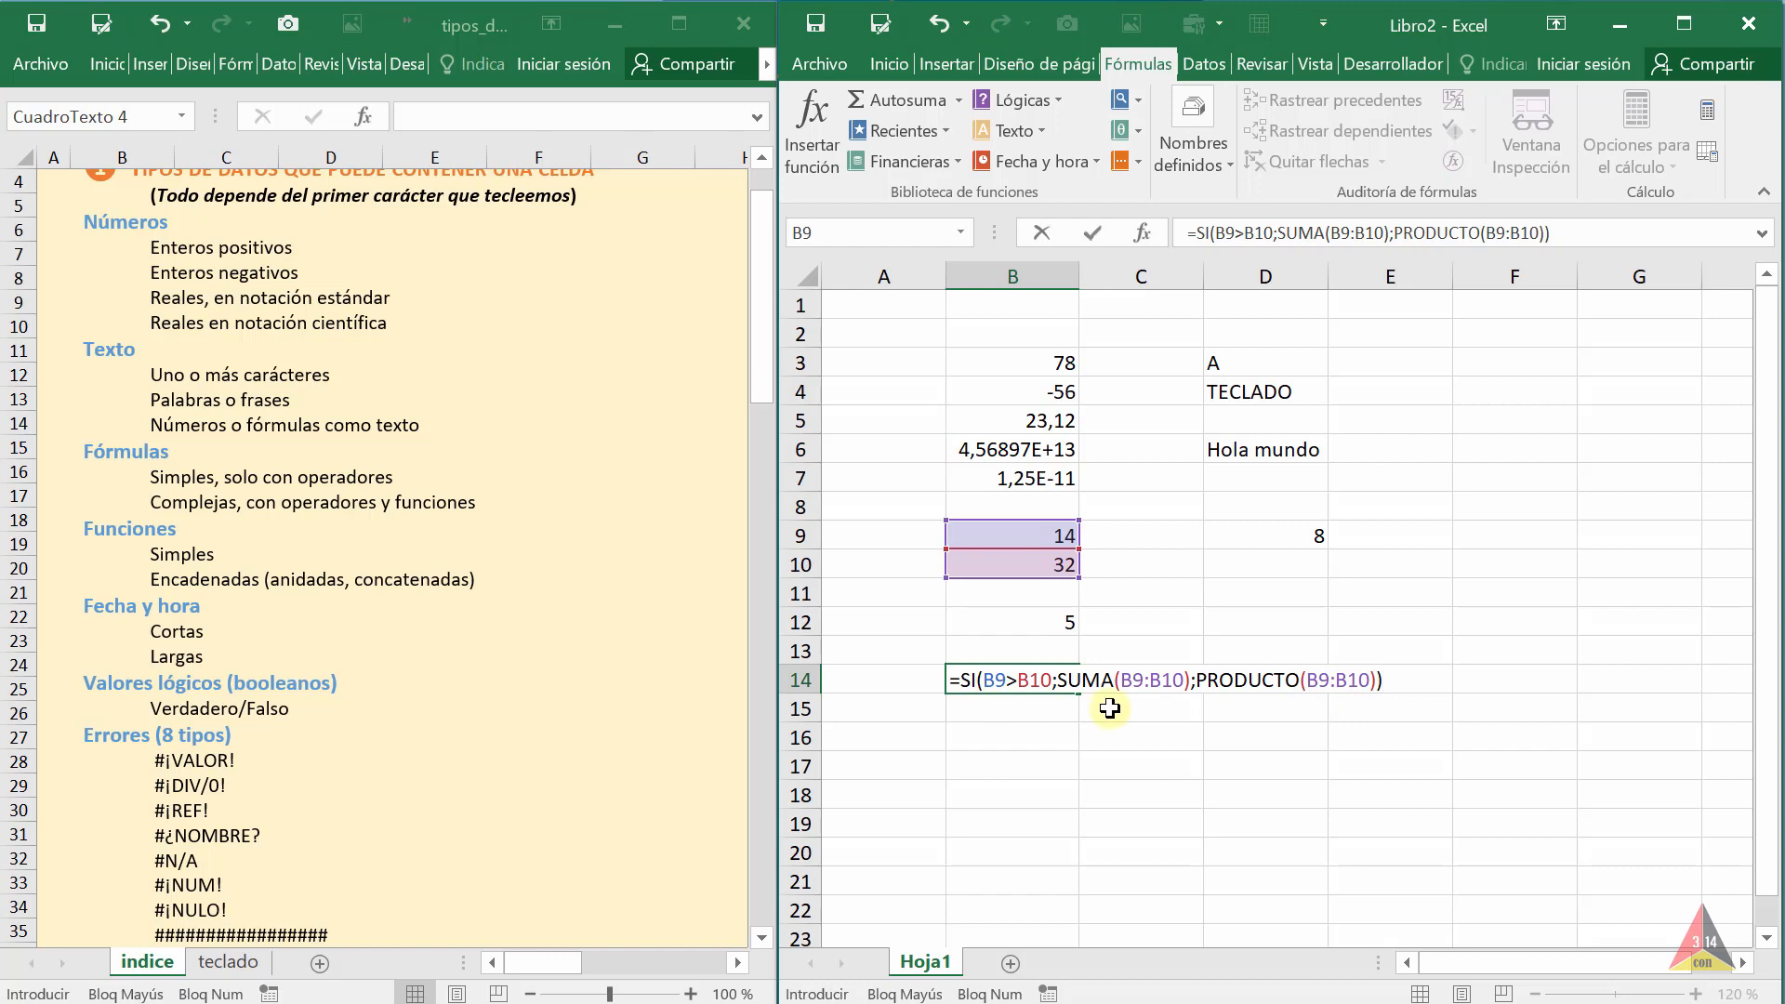
{"action": "key", "text": "Return"}
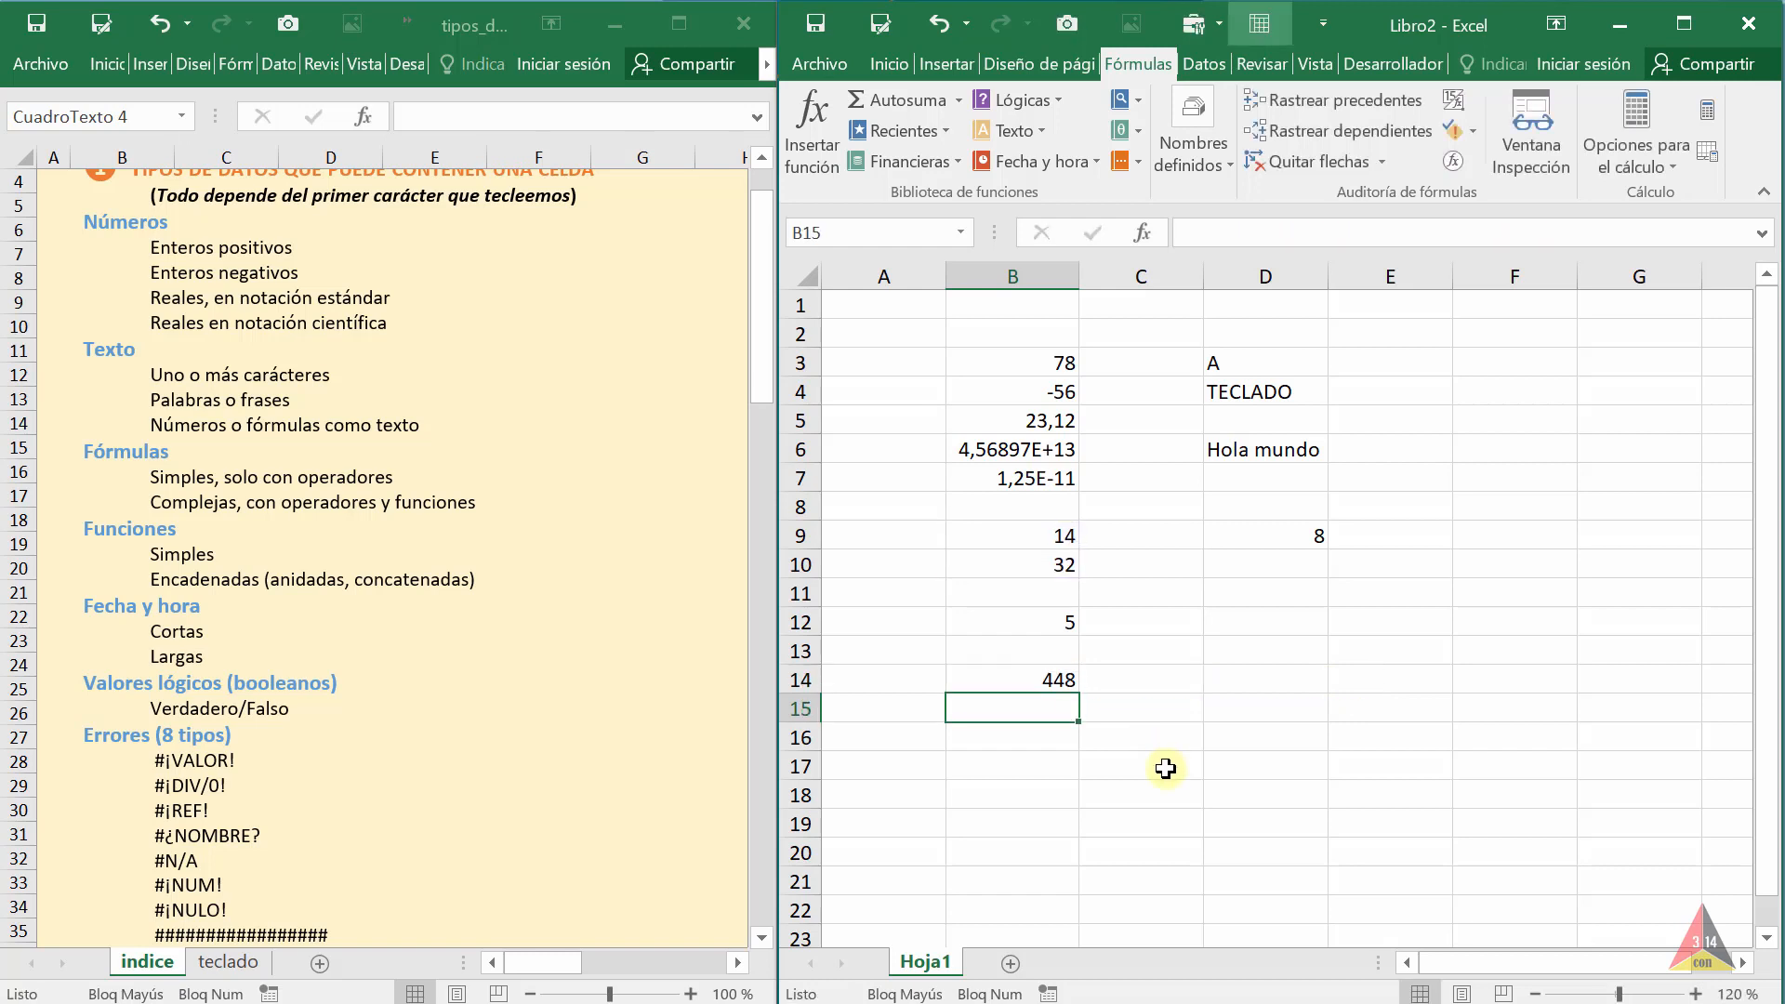
Change B9 to 200 and check that B14's SI formula now sums to 232
{"action": "left_click", "coordinate": [1044, 688]}
{"action": "left_click", "coordinate": [1064, 535]}
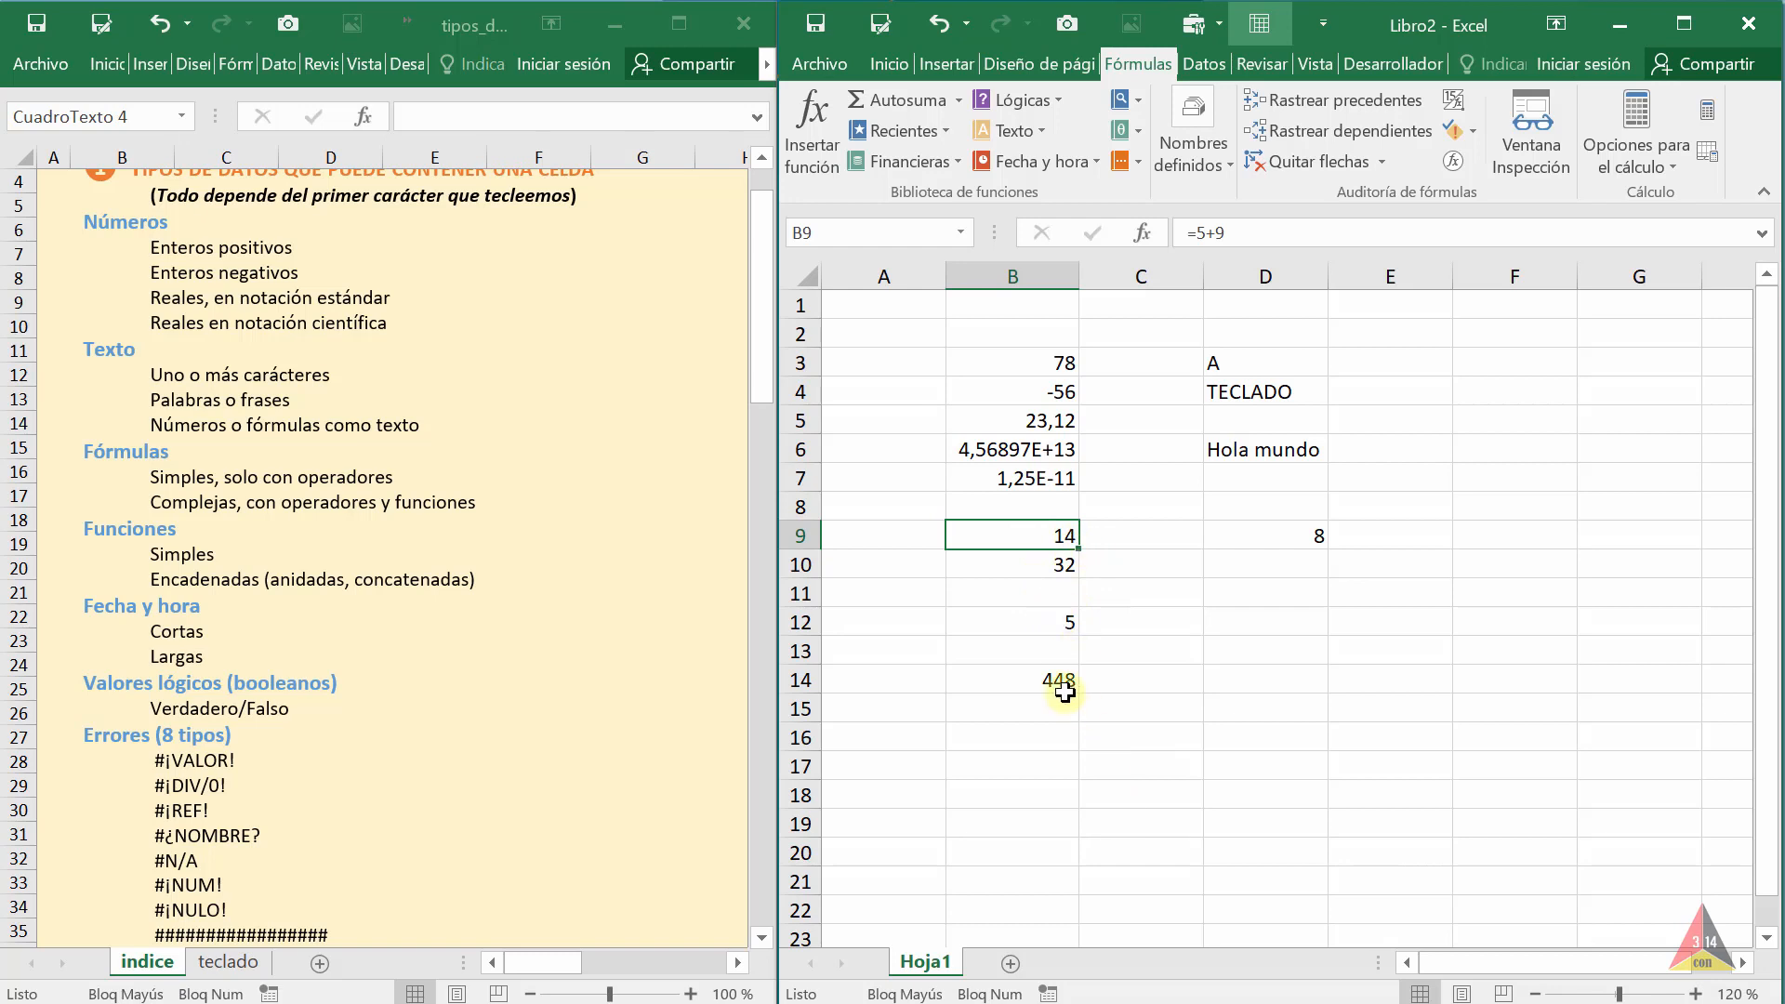
{"action": "type", "text": "20"}
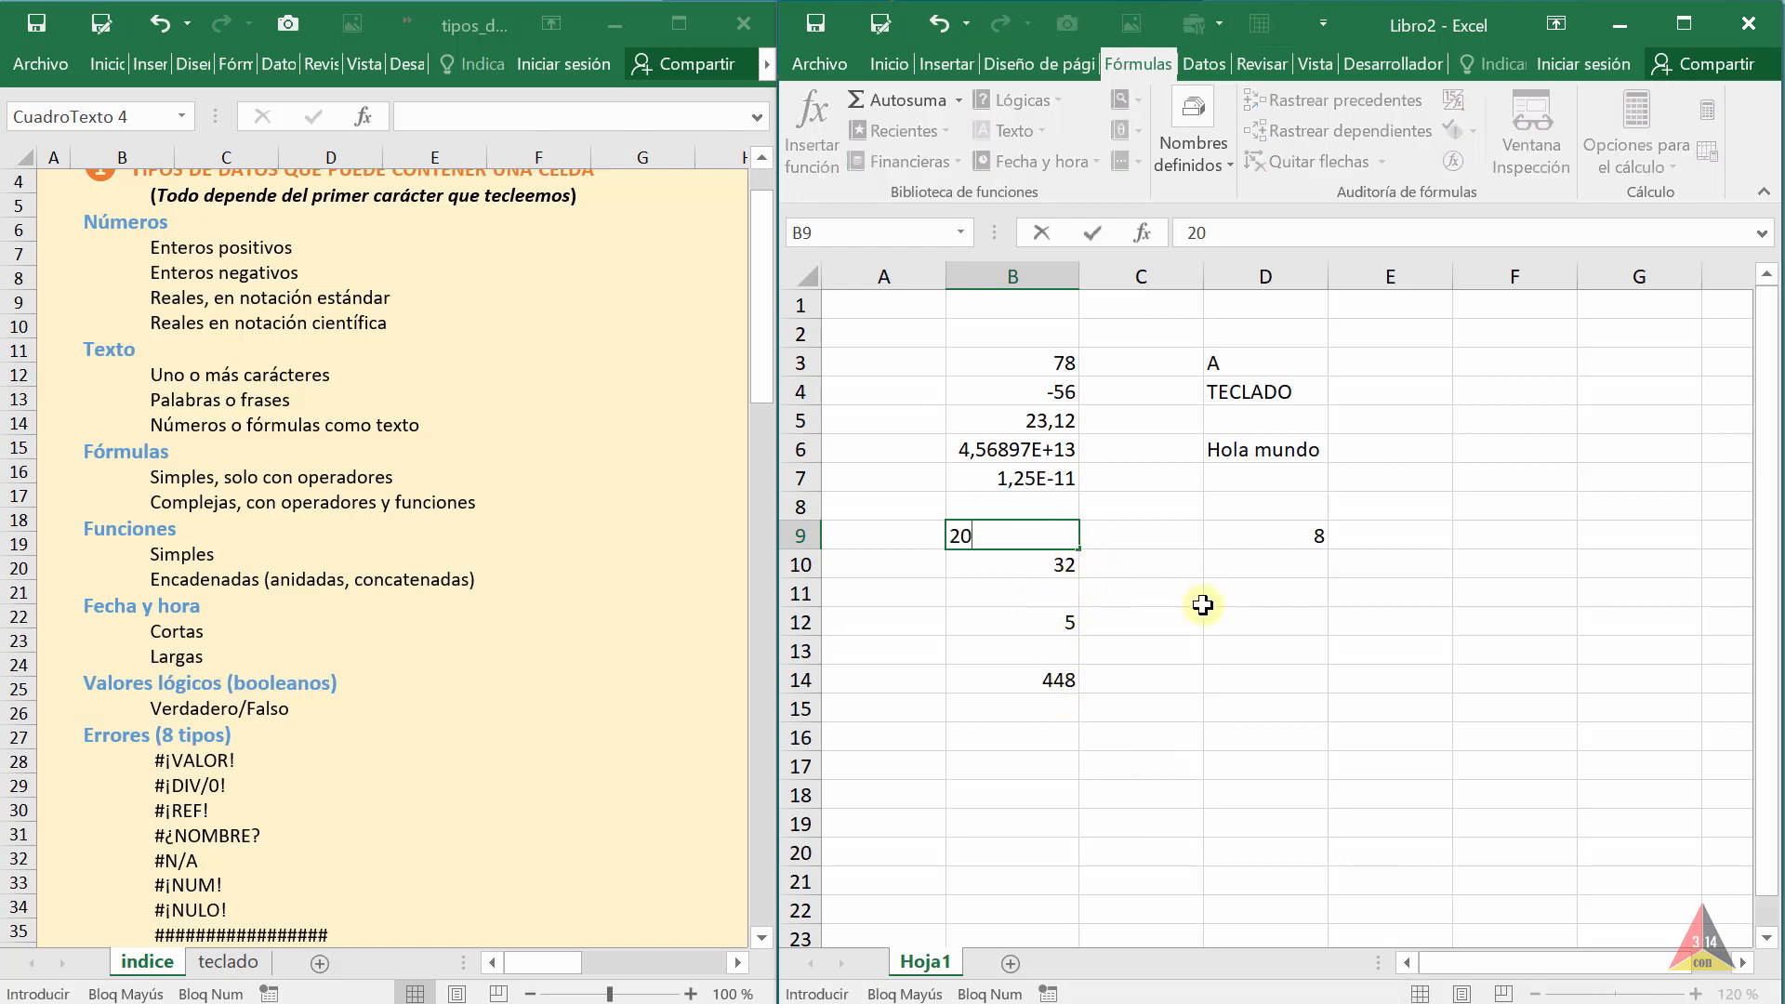
{"action": "type", "text": "0"}
{"action": "key", "text": "Return"}
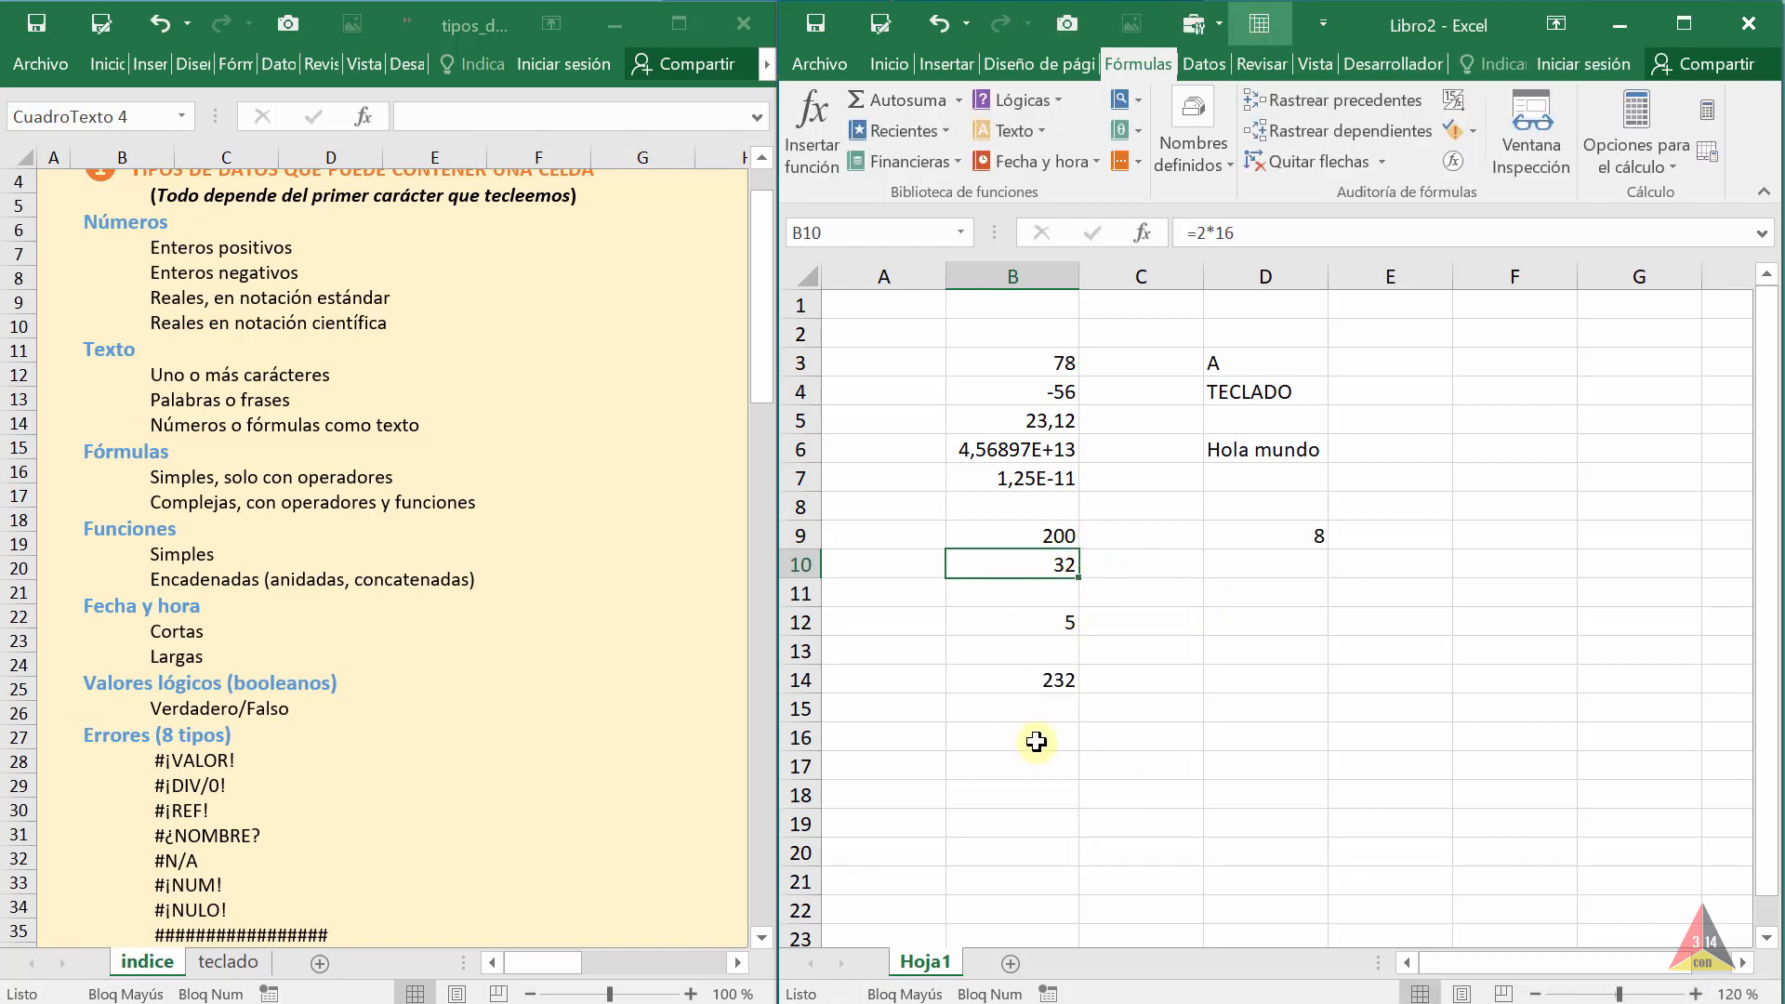
{"action": "left_click", "coordinate": [1052, 684]}
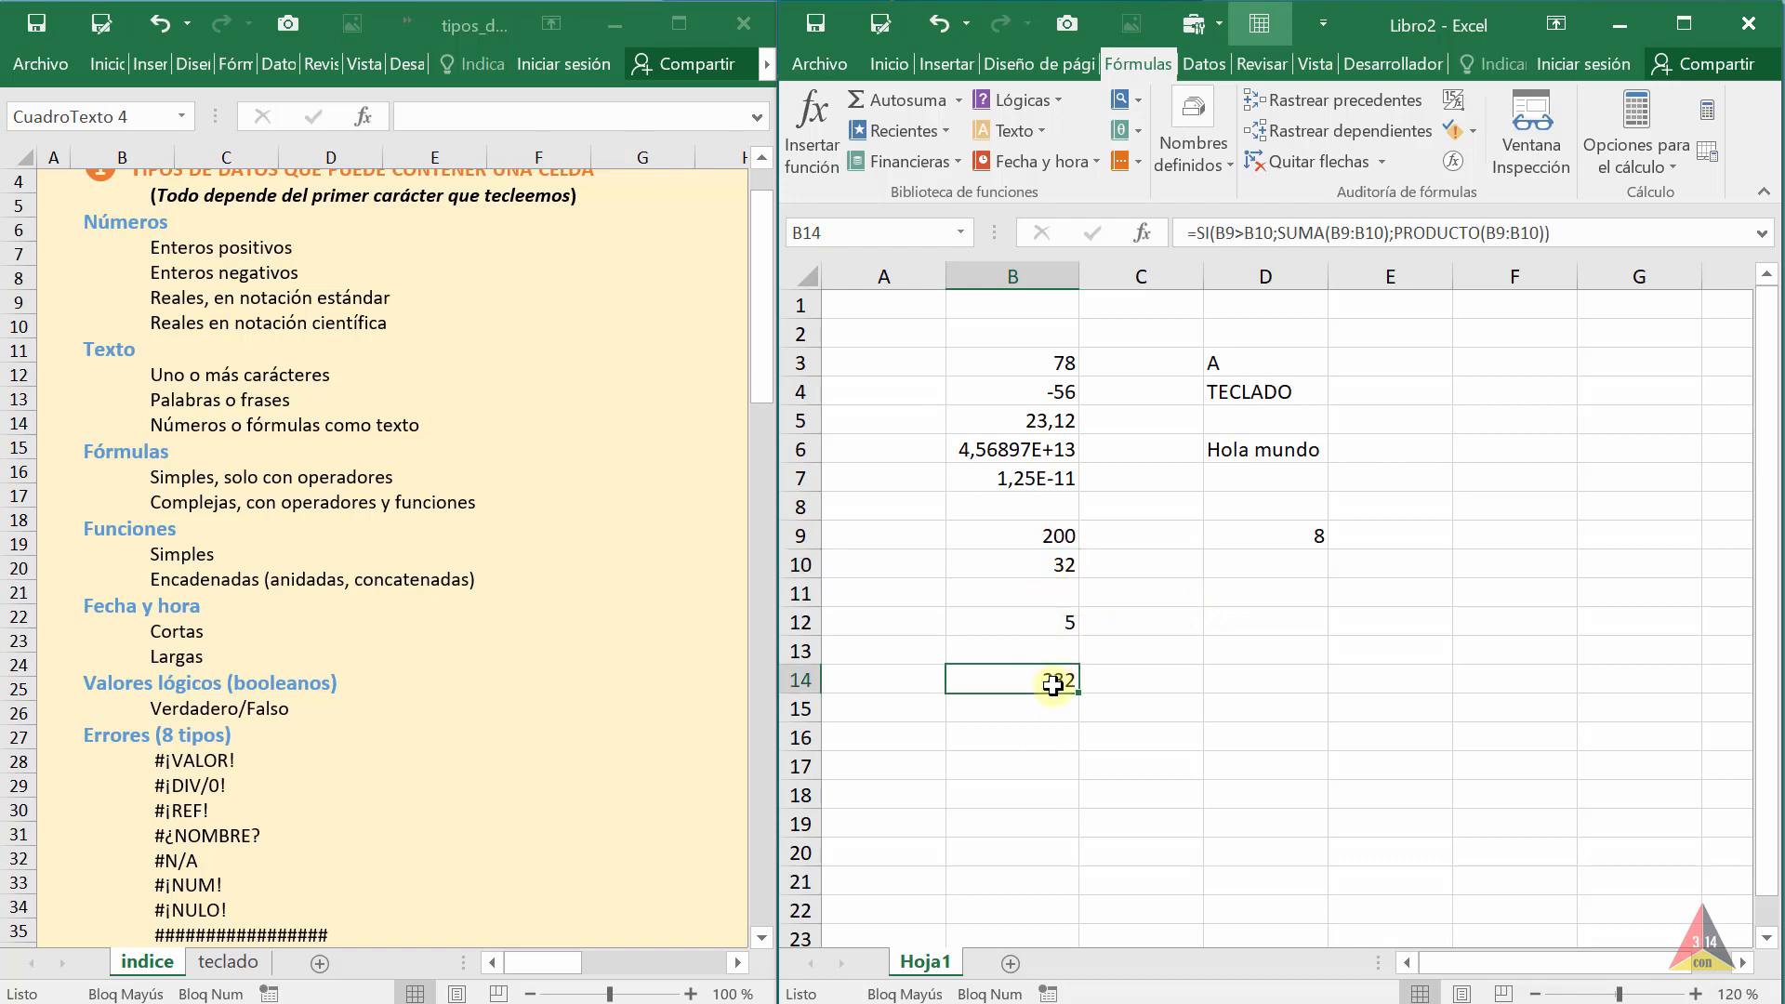
{"action": "double_click", "coordinate": [1052, 684]}
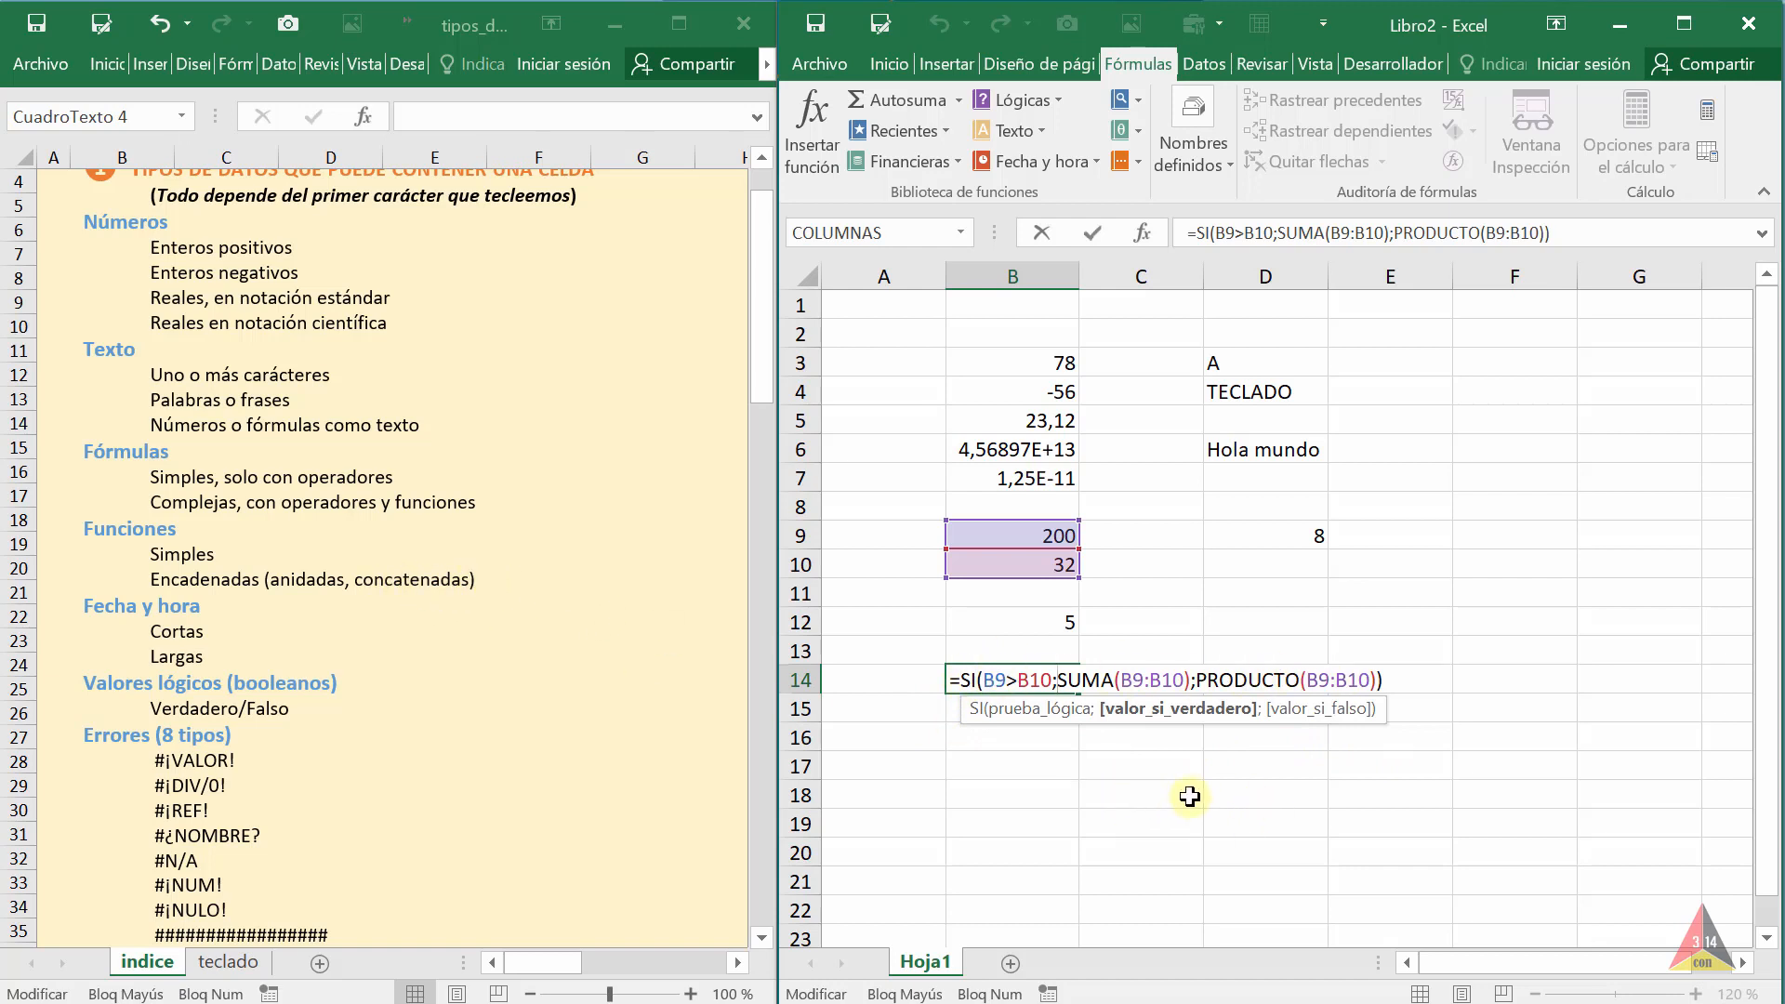
{"action": "key", "text": "ctrl+Return"}
{"action": "left_click", "coordinate": [1049, 757]}
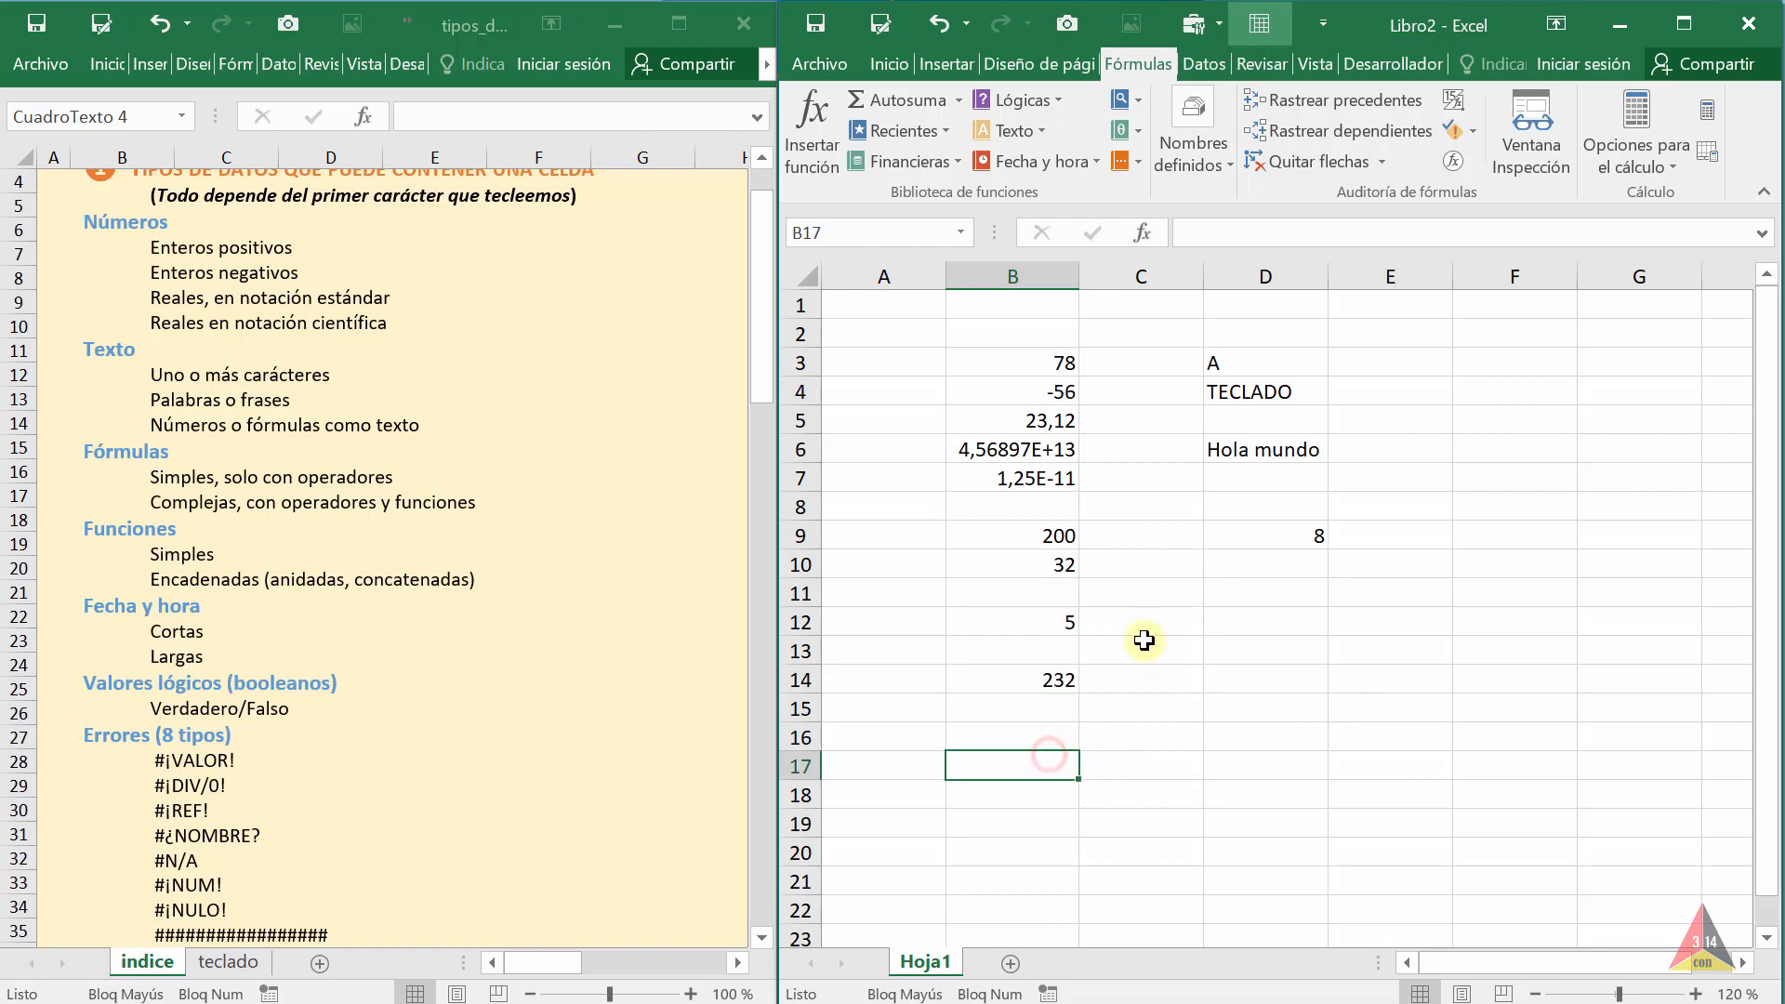
{"action": "left_click", "coordinate": [1241, 622]}
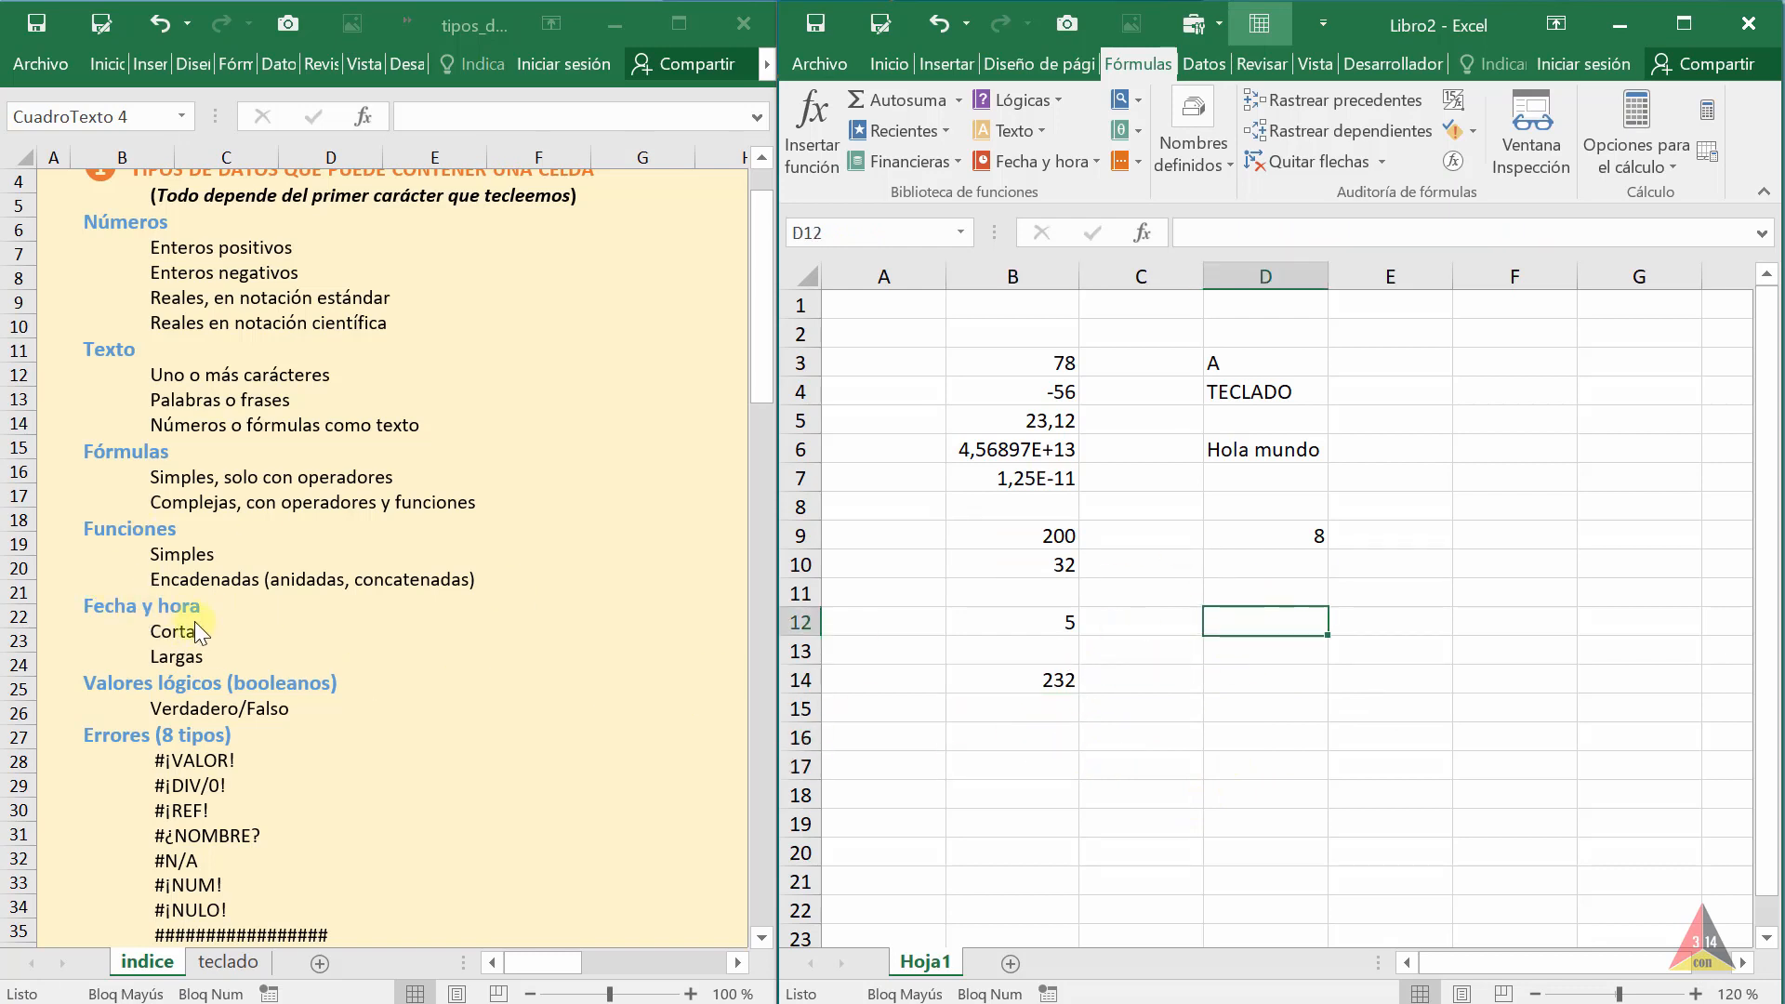
{"action": "left_click", "coordinate": [1097, 161]}
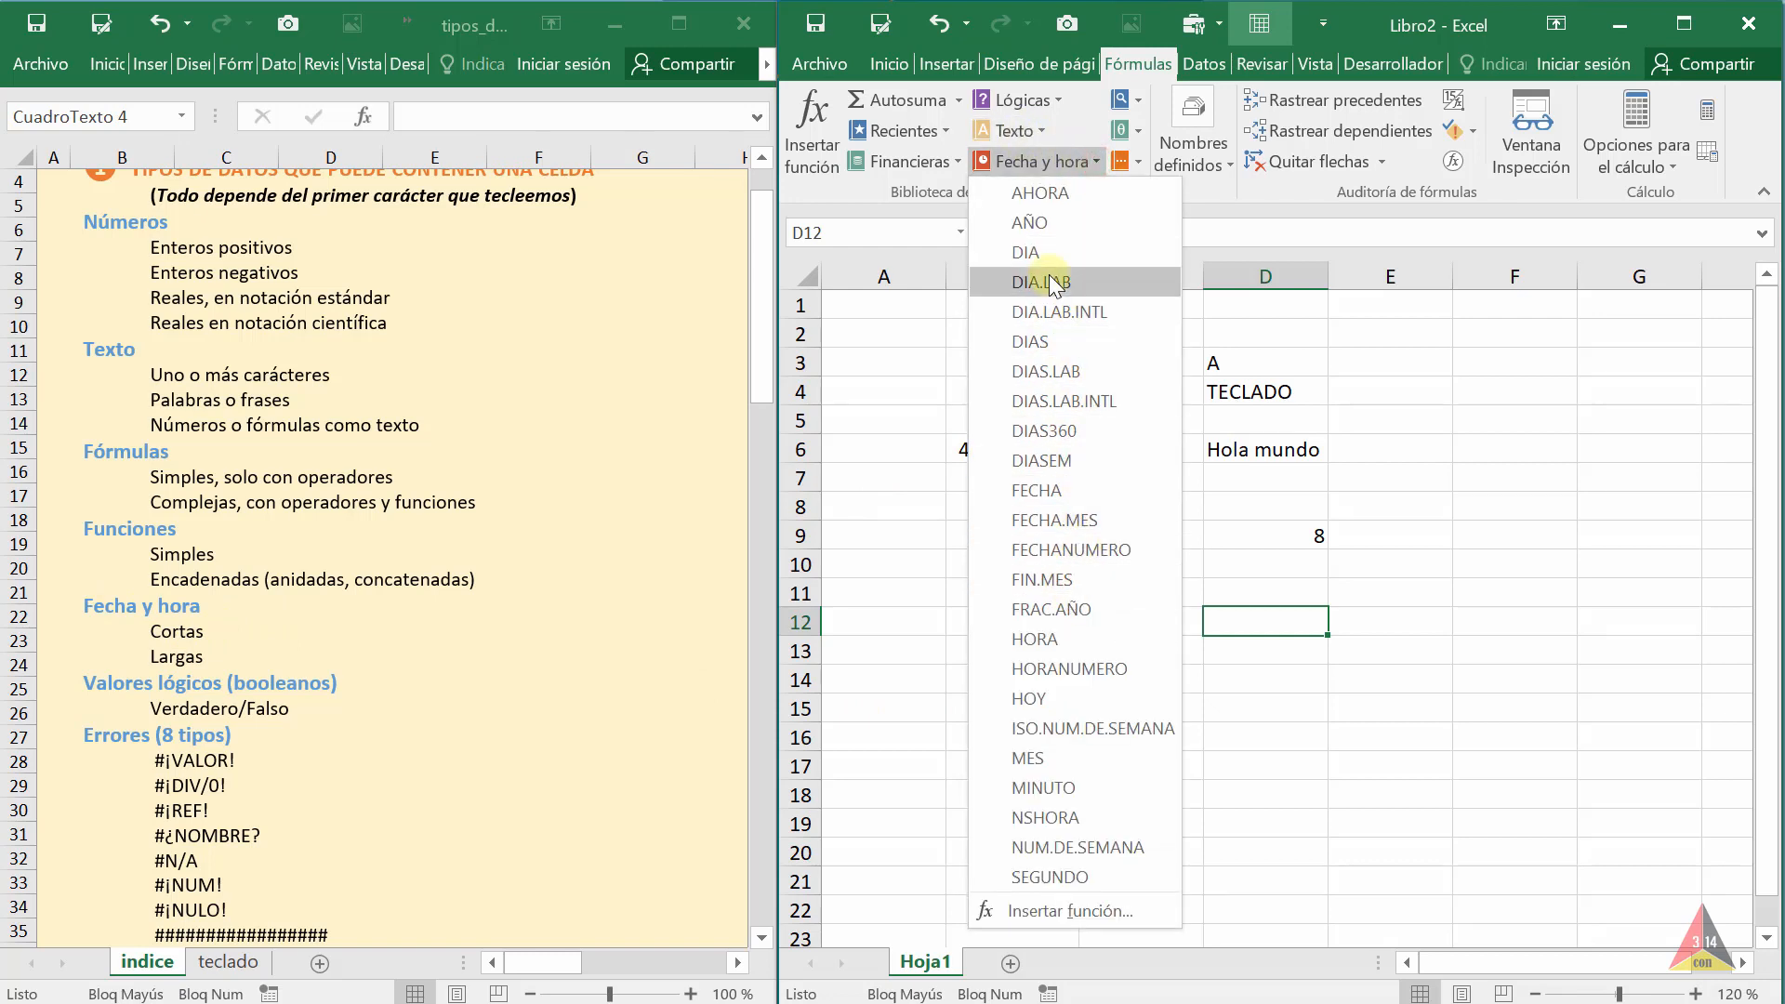
{"action": "key", "text": "Escape"}
{"action": "left_click", "coordinate": [1185, 719]}
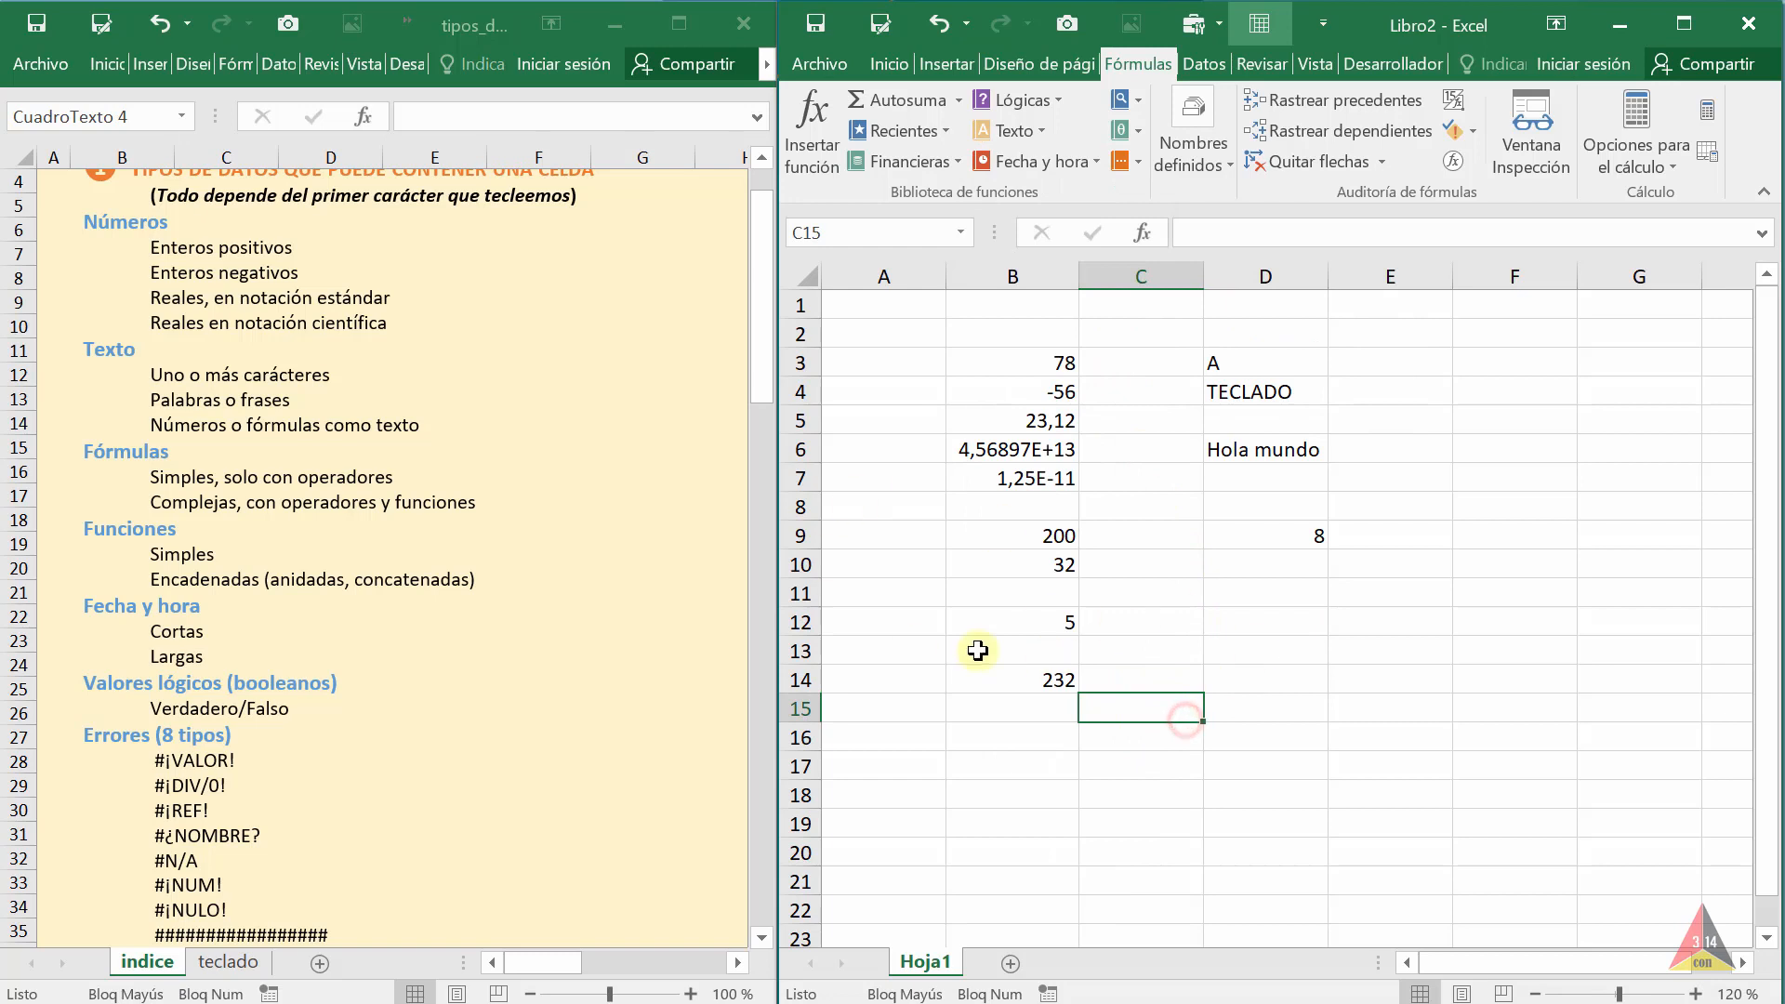
{"action": "left_click", "coordinate": [1219, 599]}
{"action": "left_click", "coordinate": [1242, 622]}
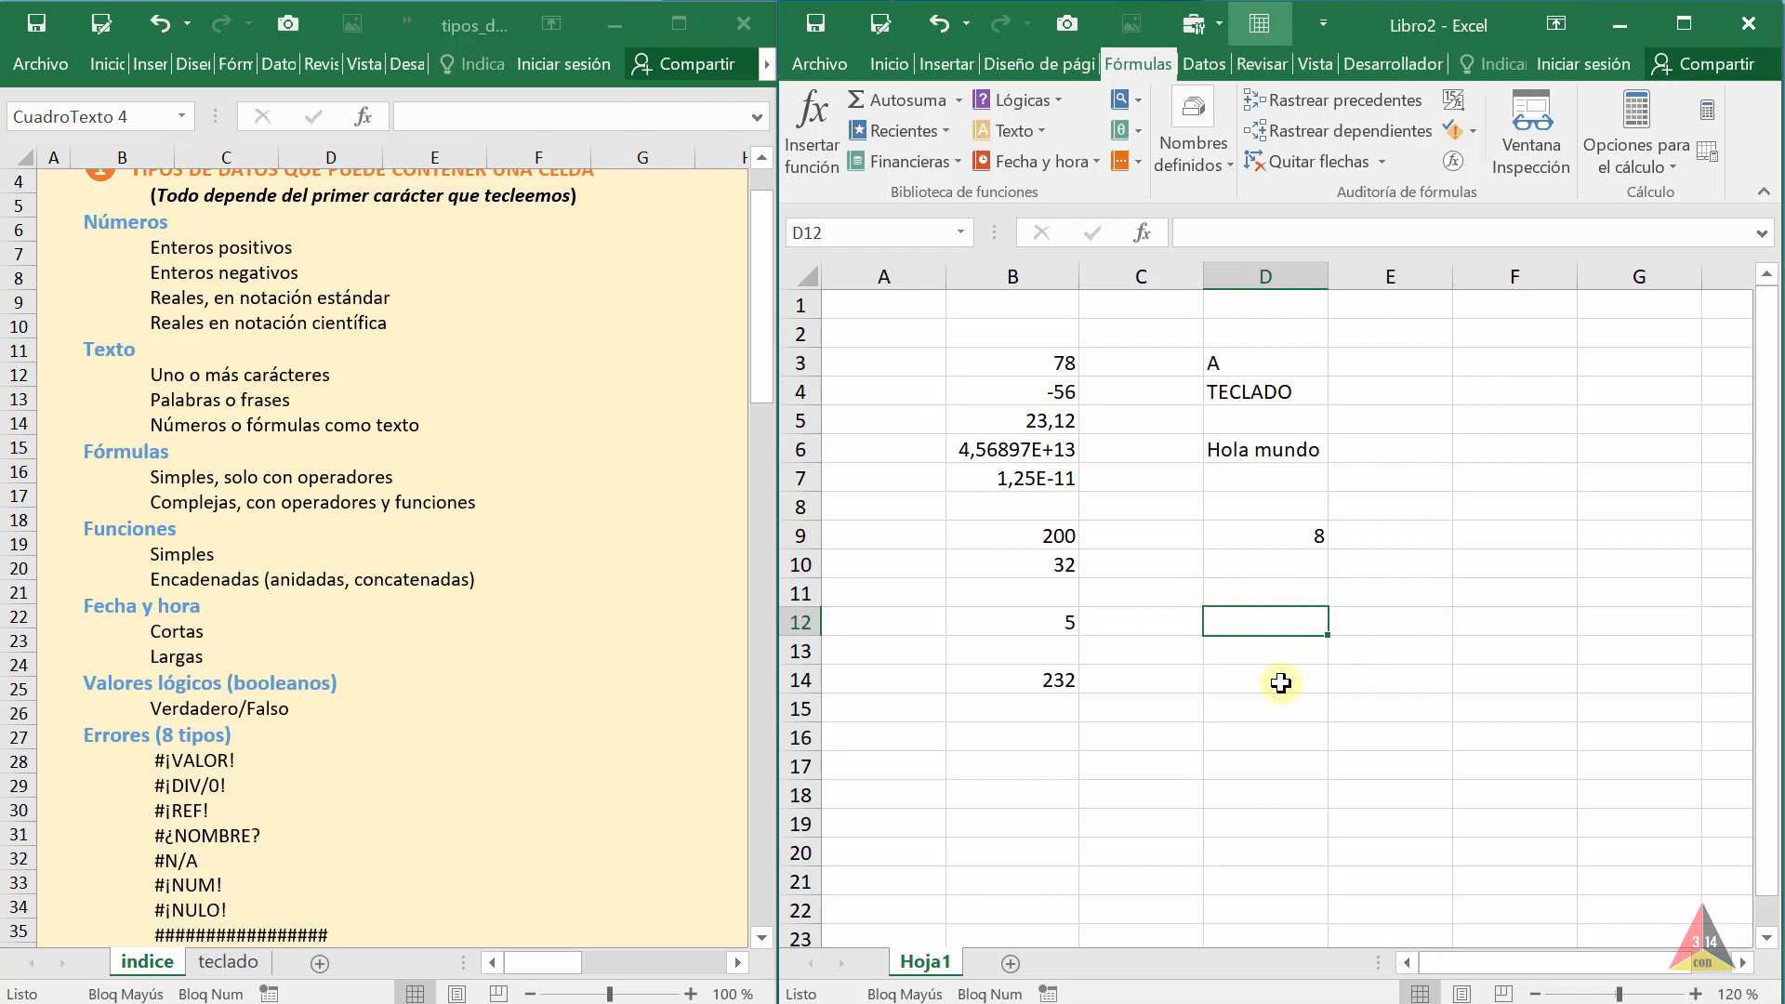
{"action": "type", "text": "10/3/19"}
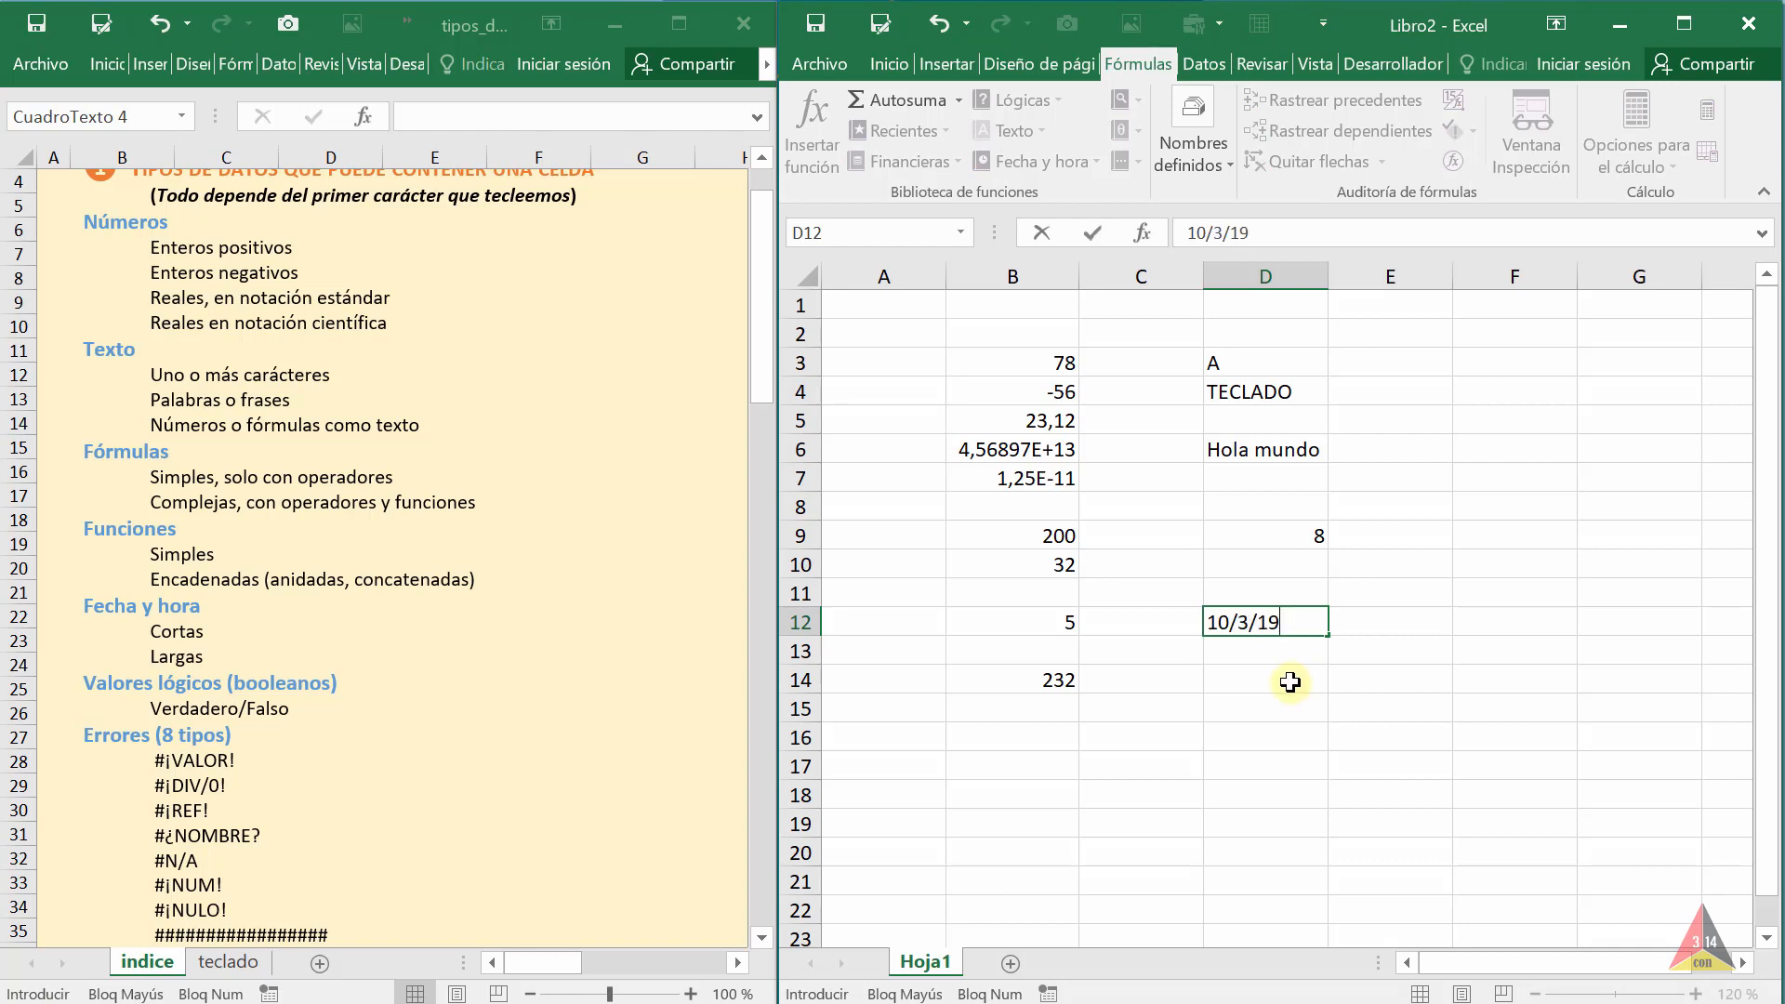
{"action": "key", "text": "Return"}
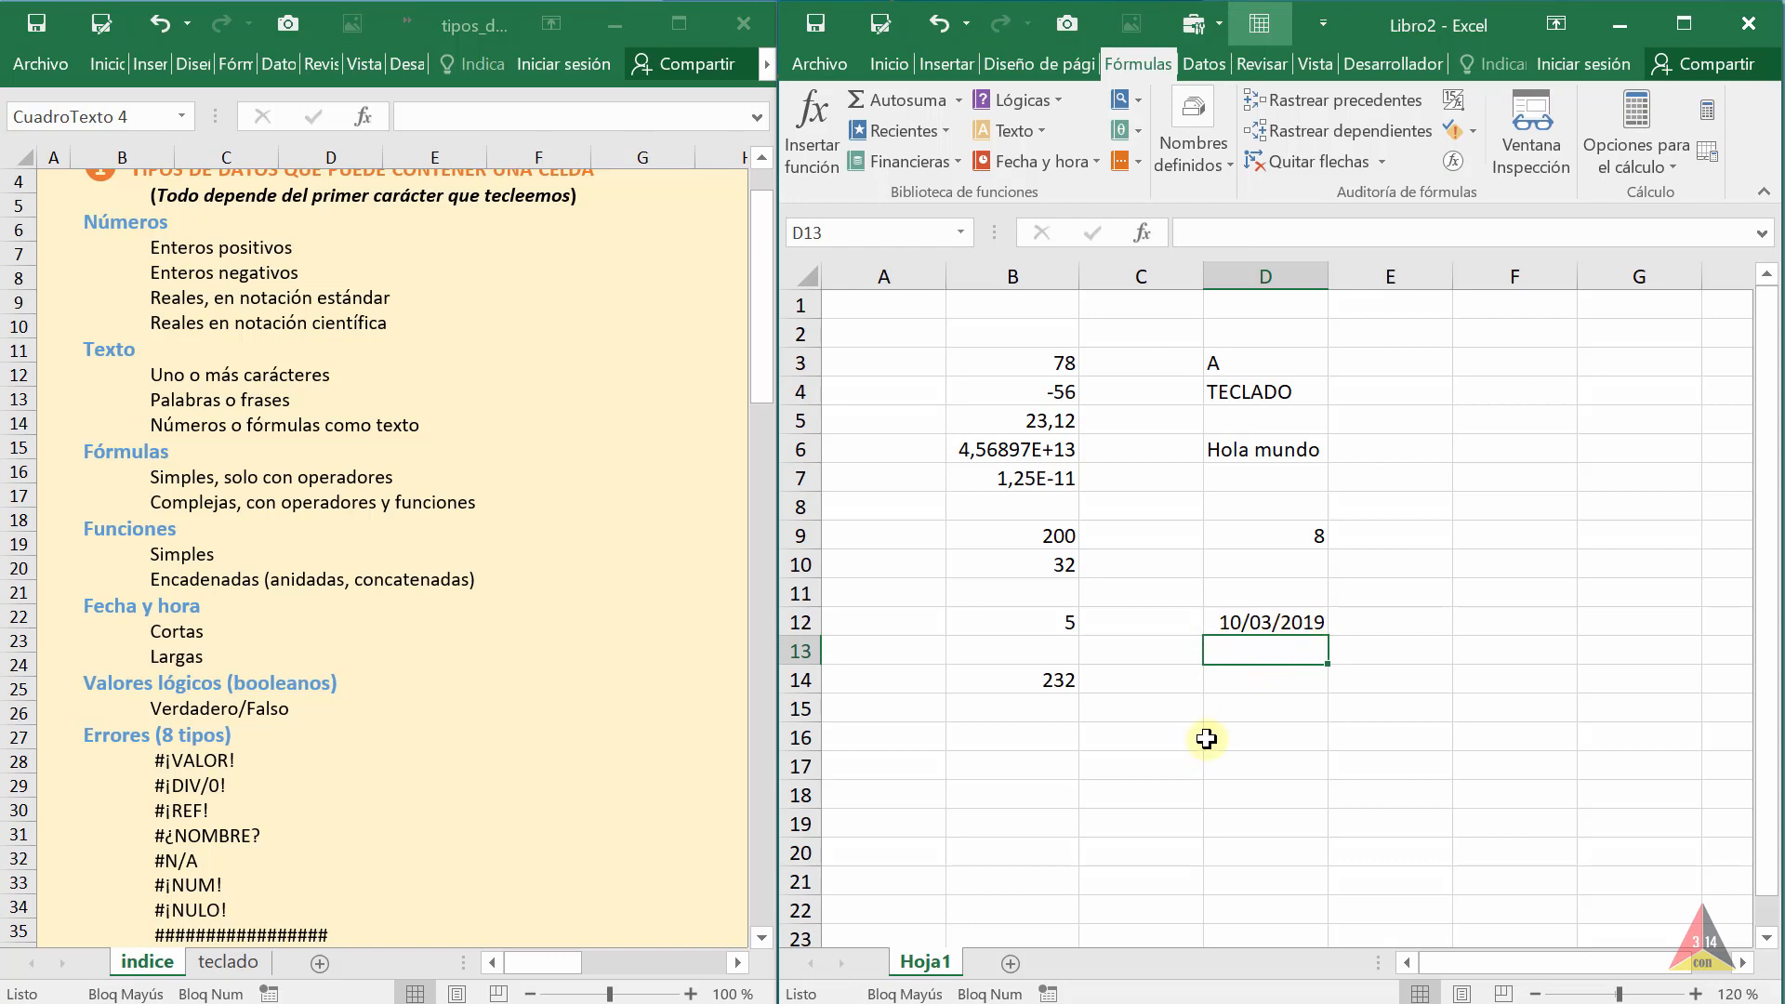
{"action": "left_click", "coordinate": [1097, 161]}
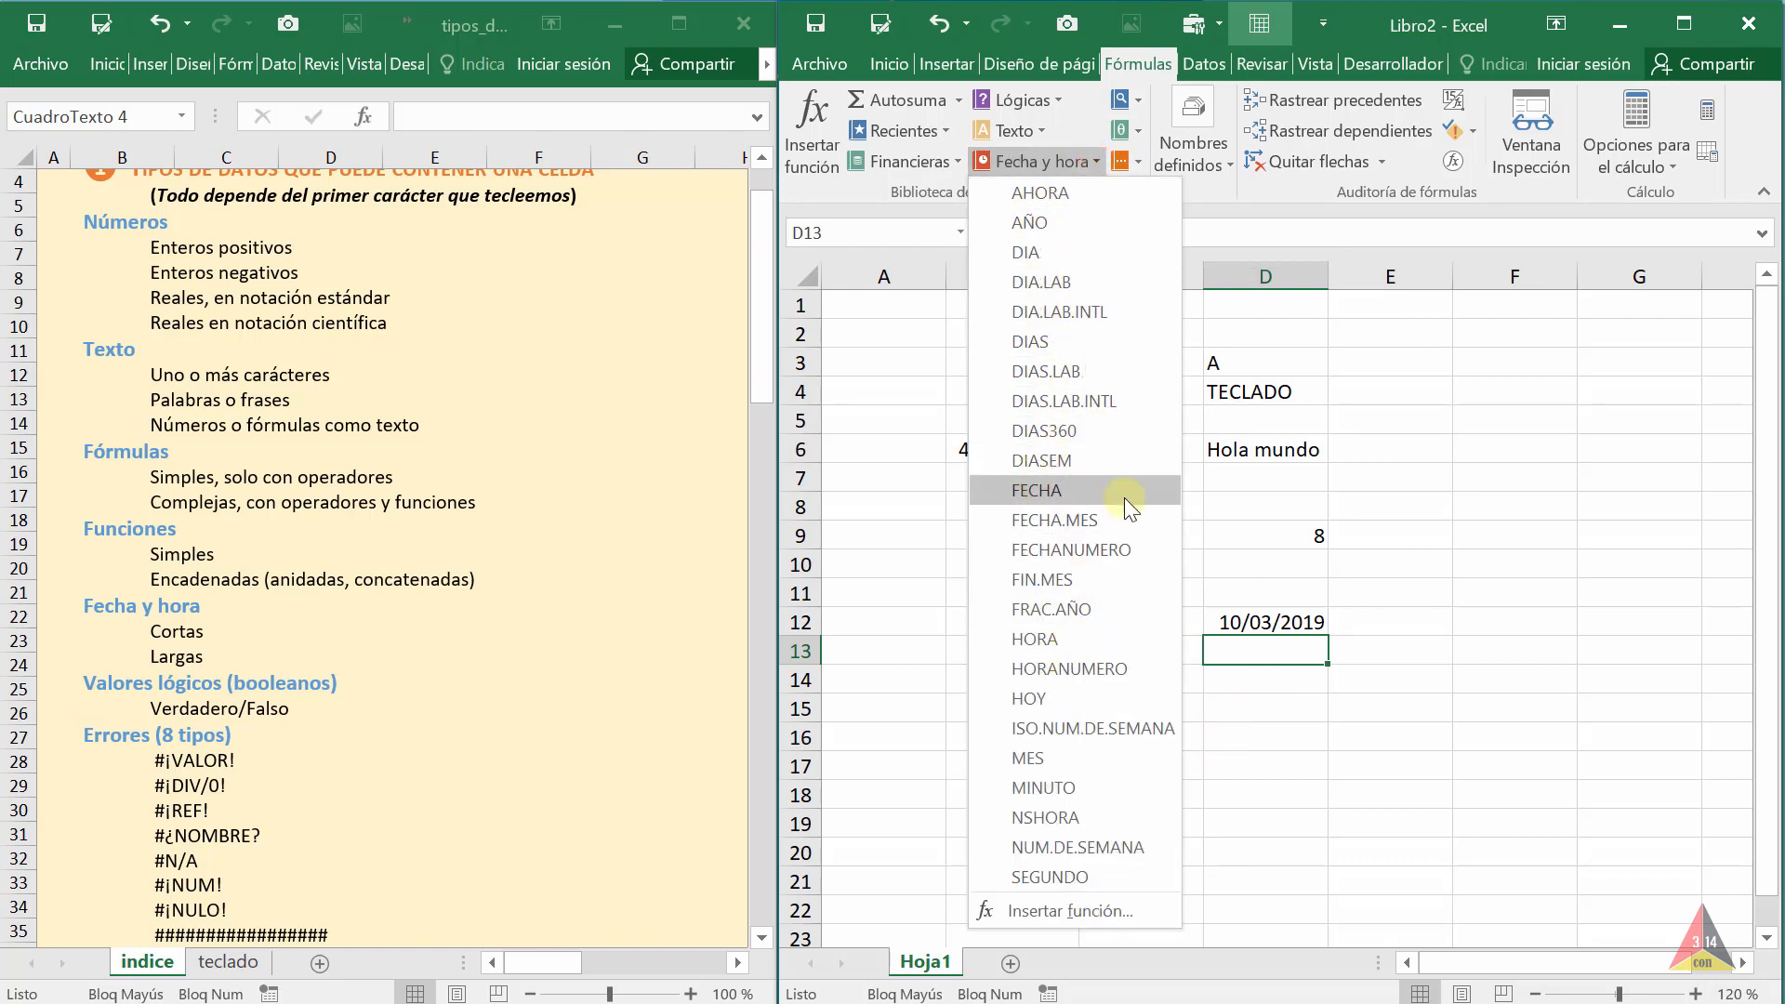
{"action": "left_click", "coordinate": [1405, 637]}
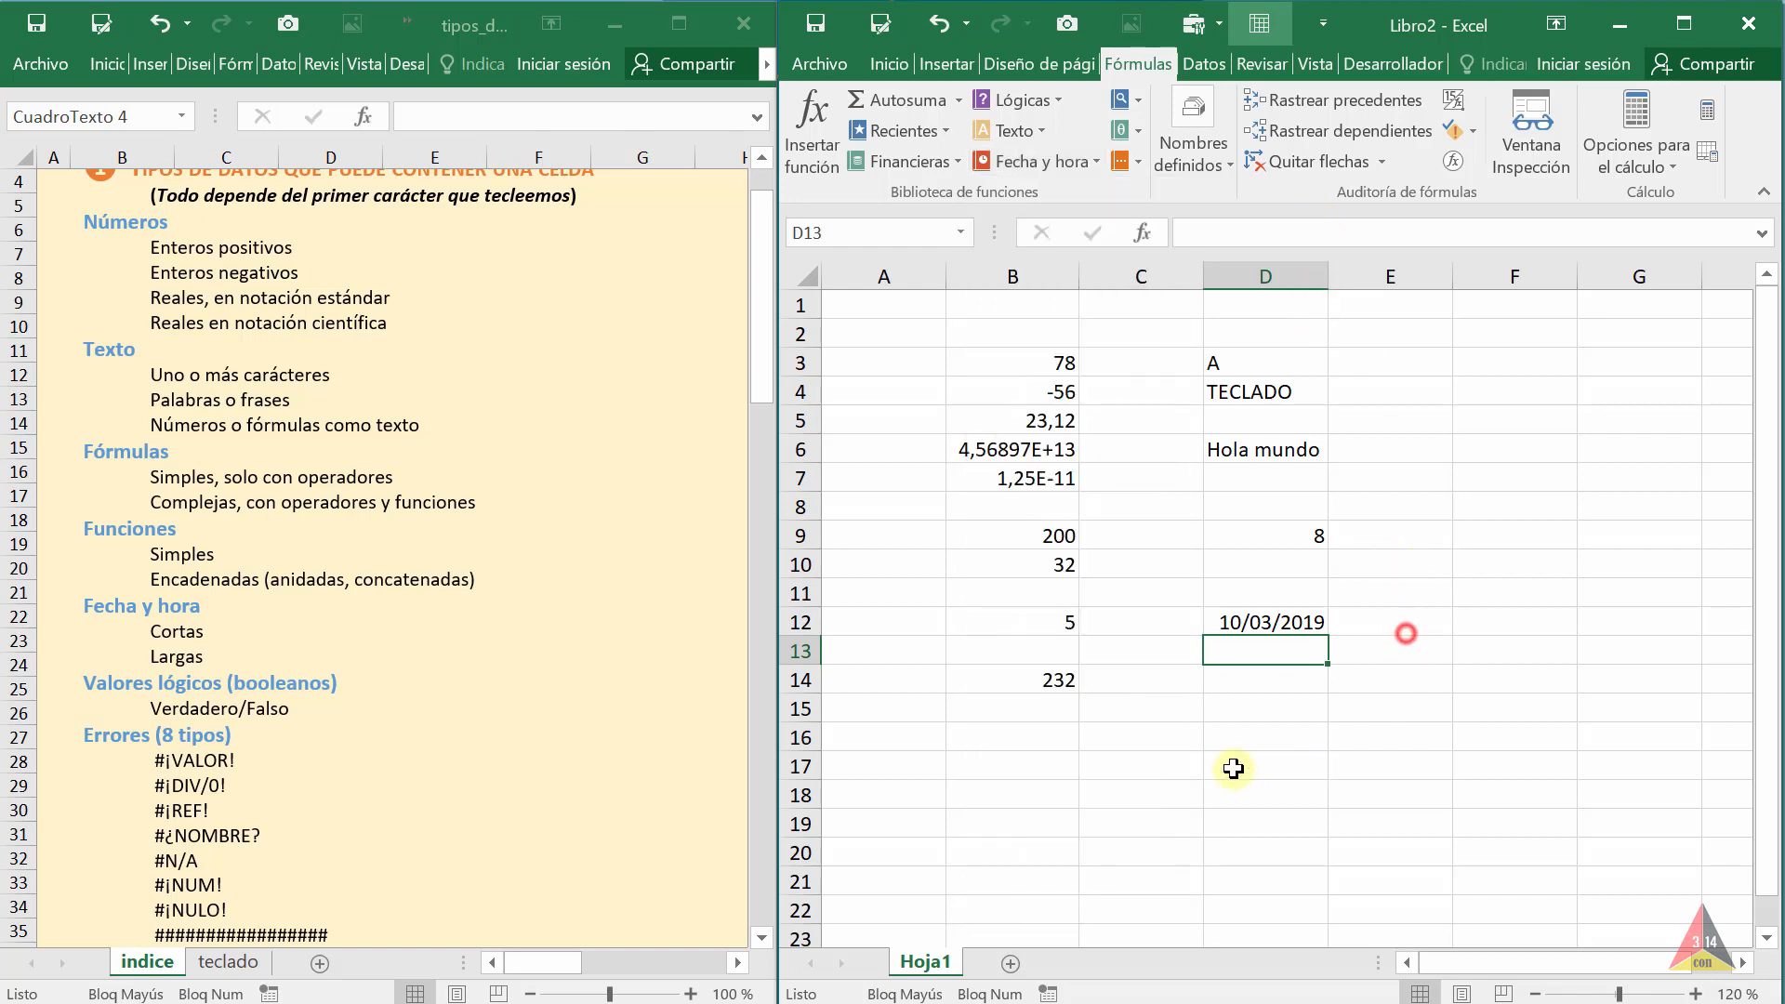
{"action": "left_click", "coordinate": [1256, 680]}
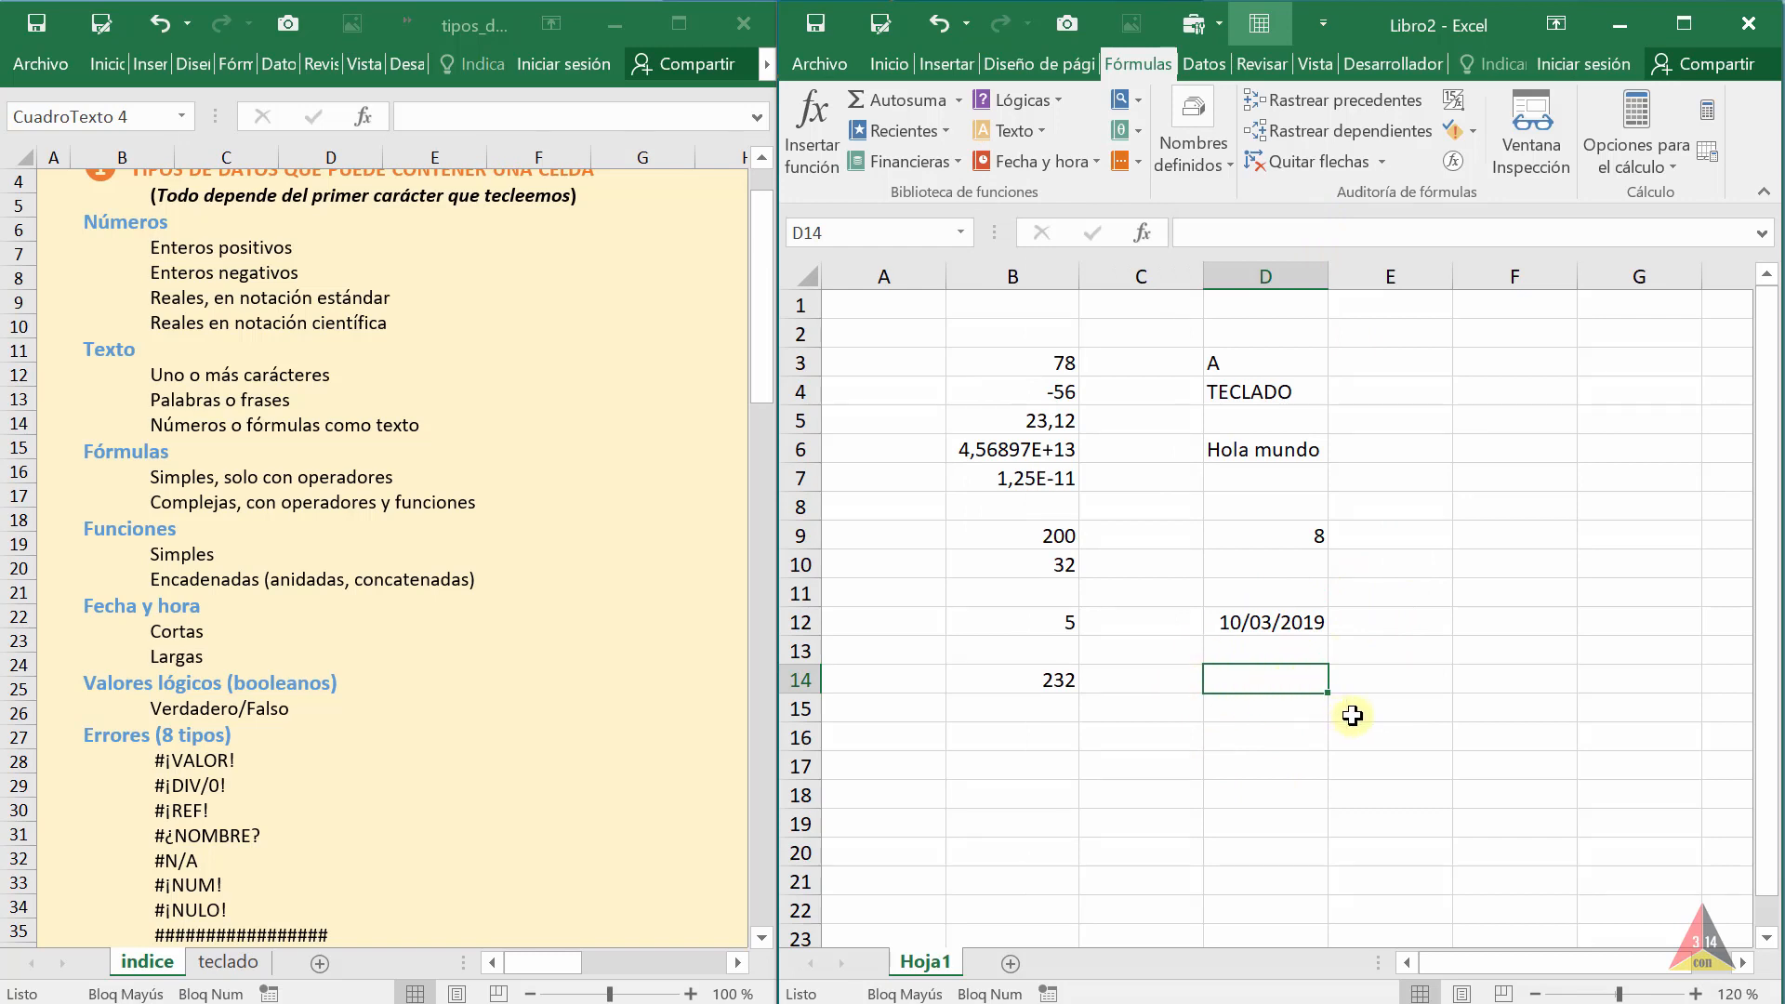
Enter =AHORA() in D14, showing 16/04/2019 20:59
{"action": "type", "text": "=A"}
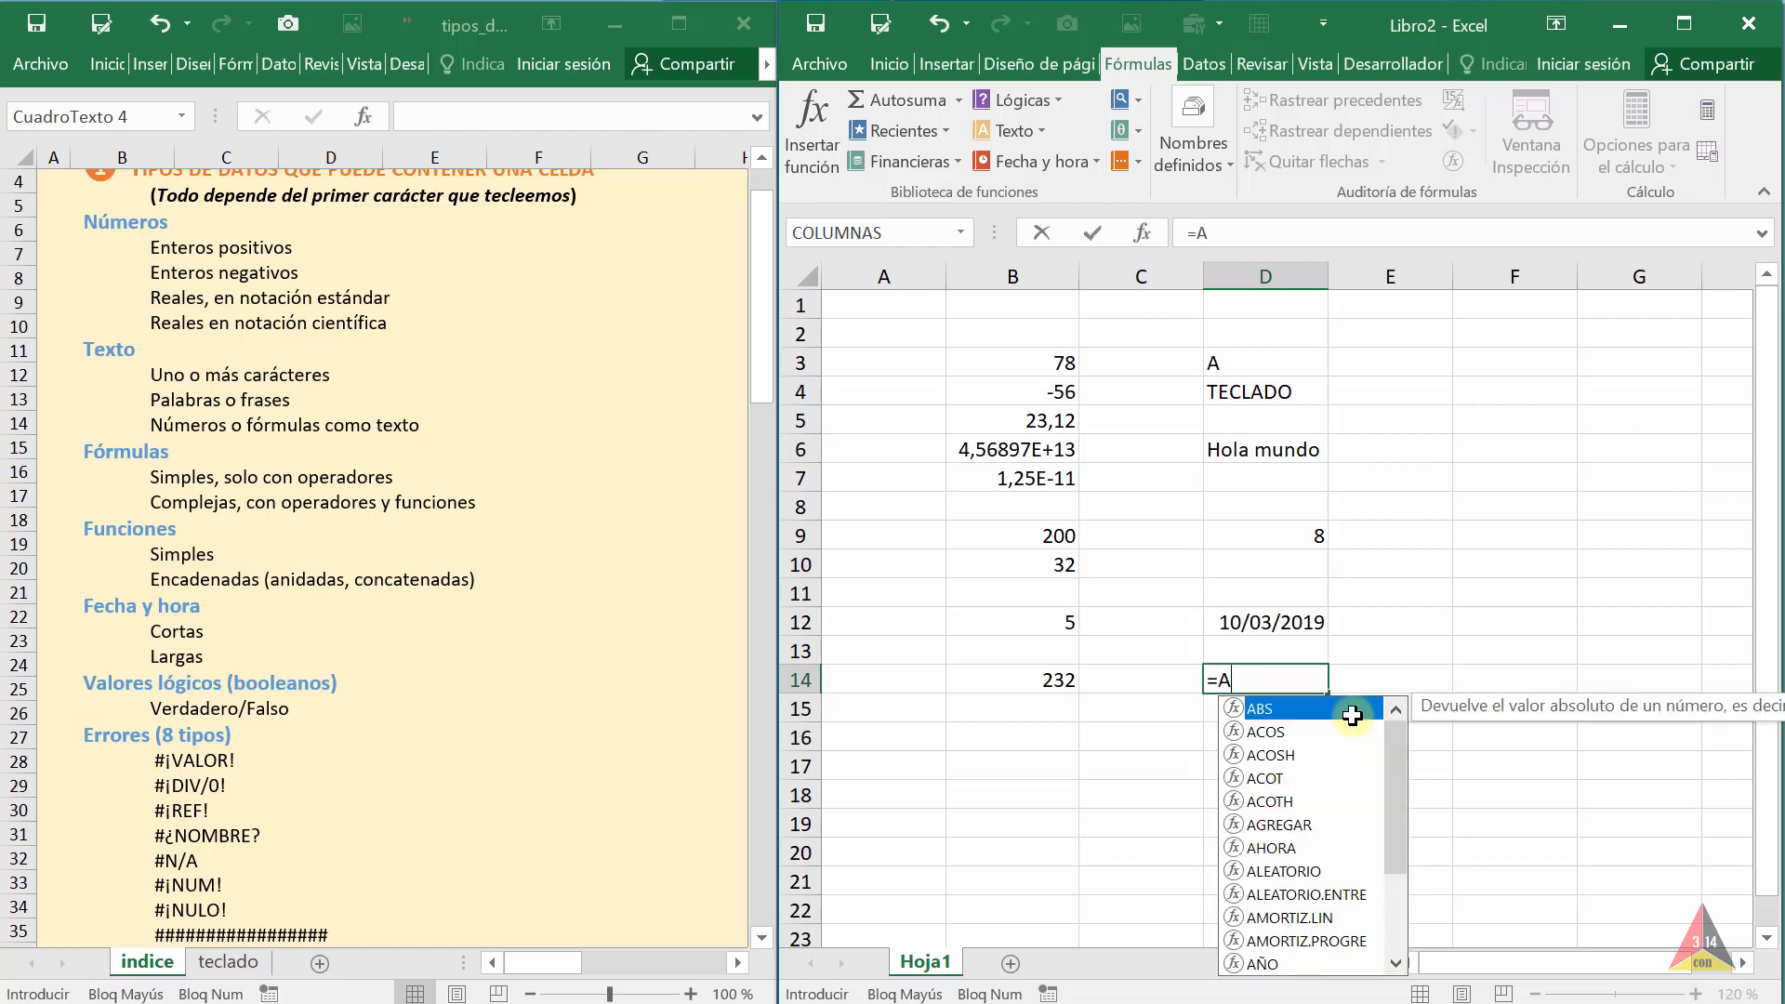
{"action": "type", "text": "HORA()"}
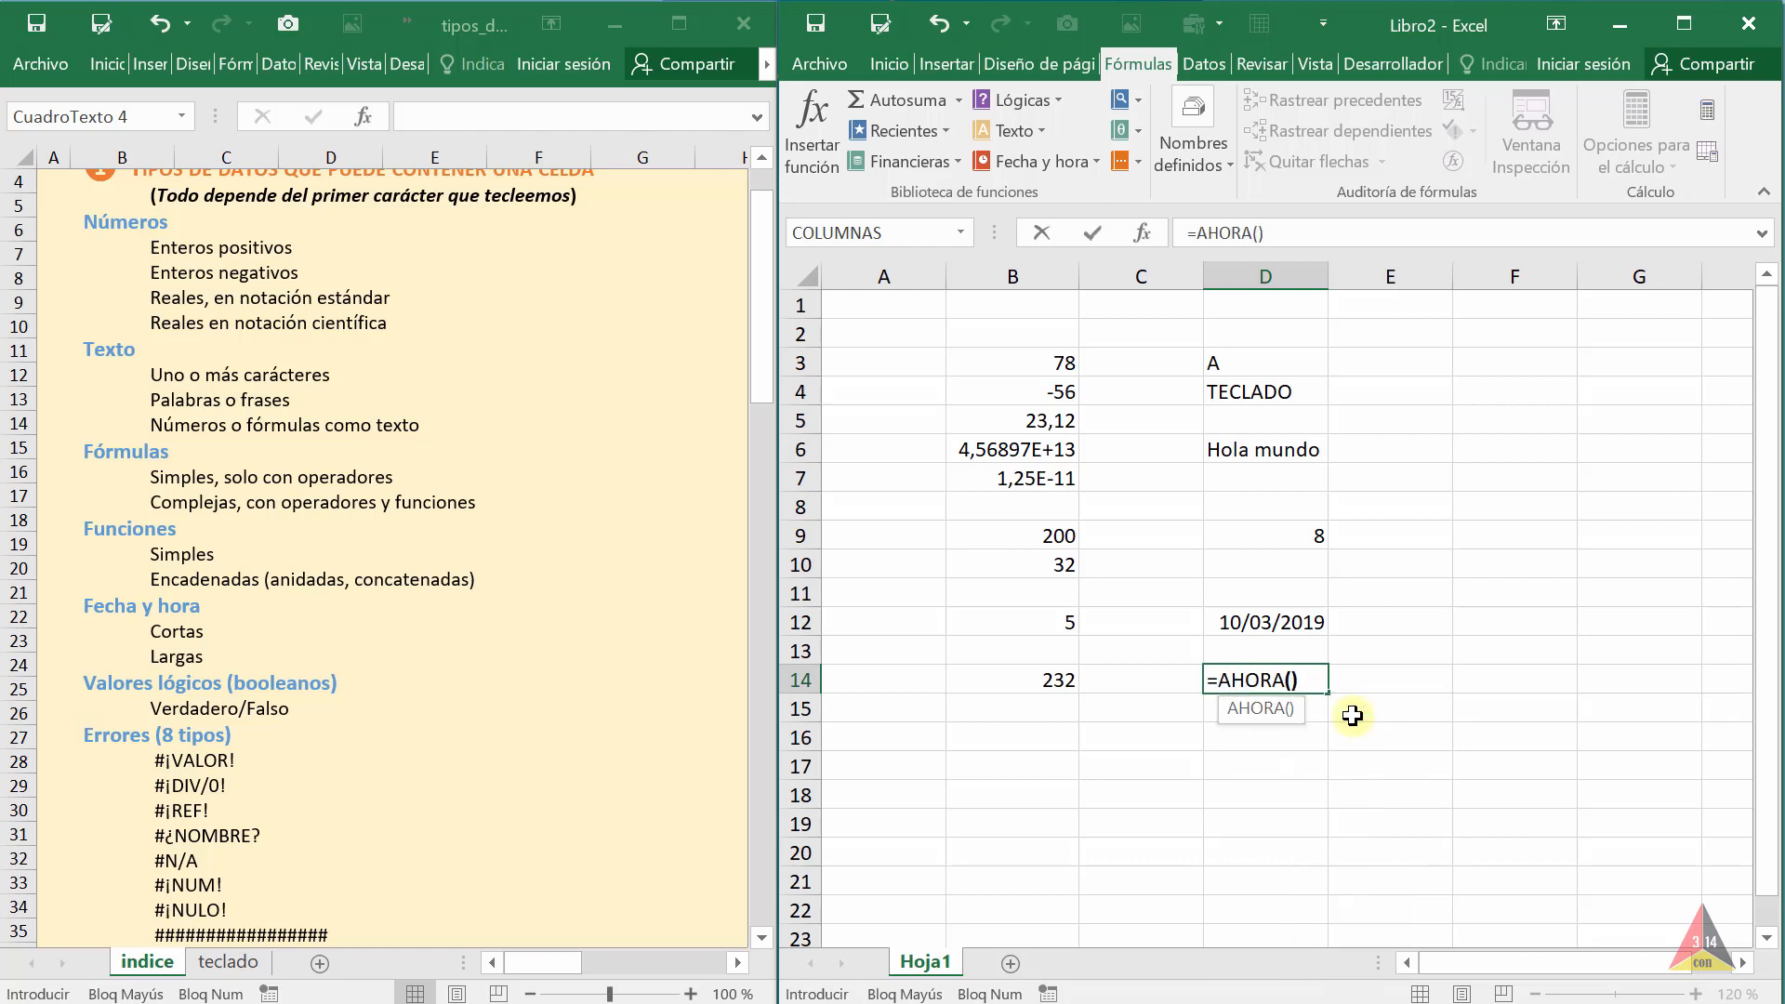
{"action": "key", "text": "Return"}
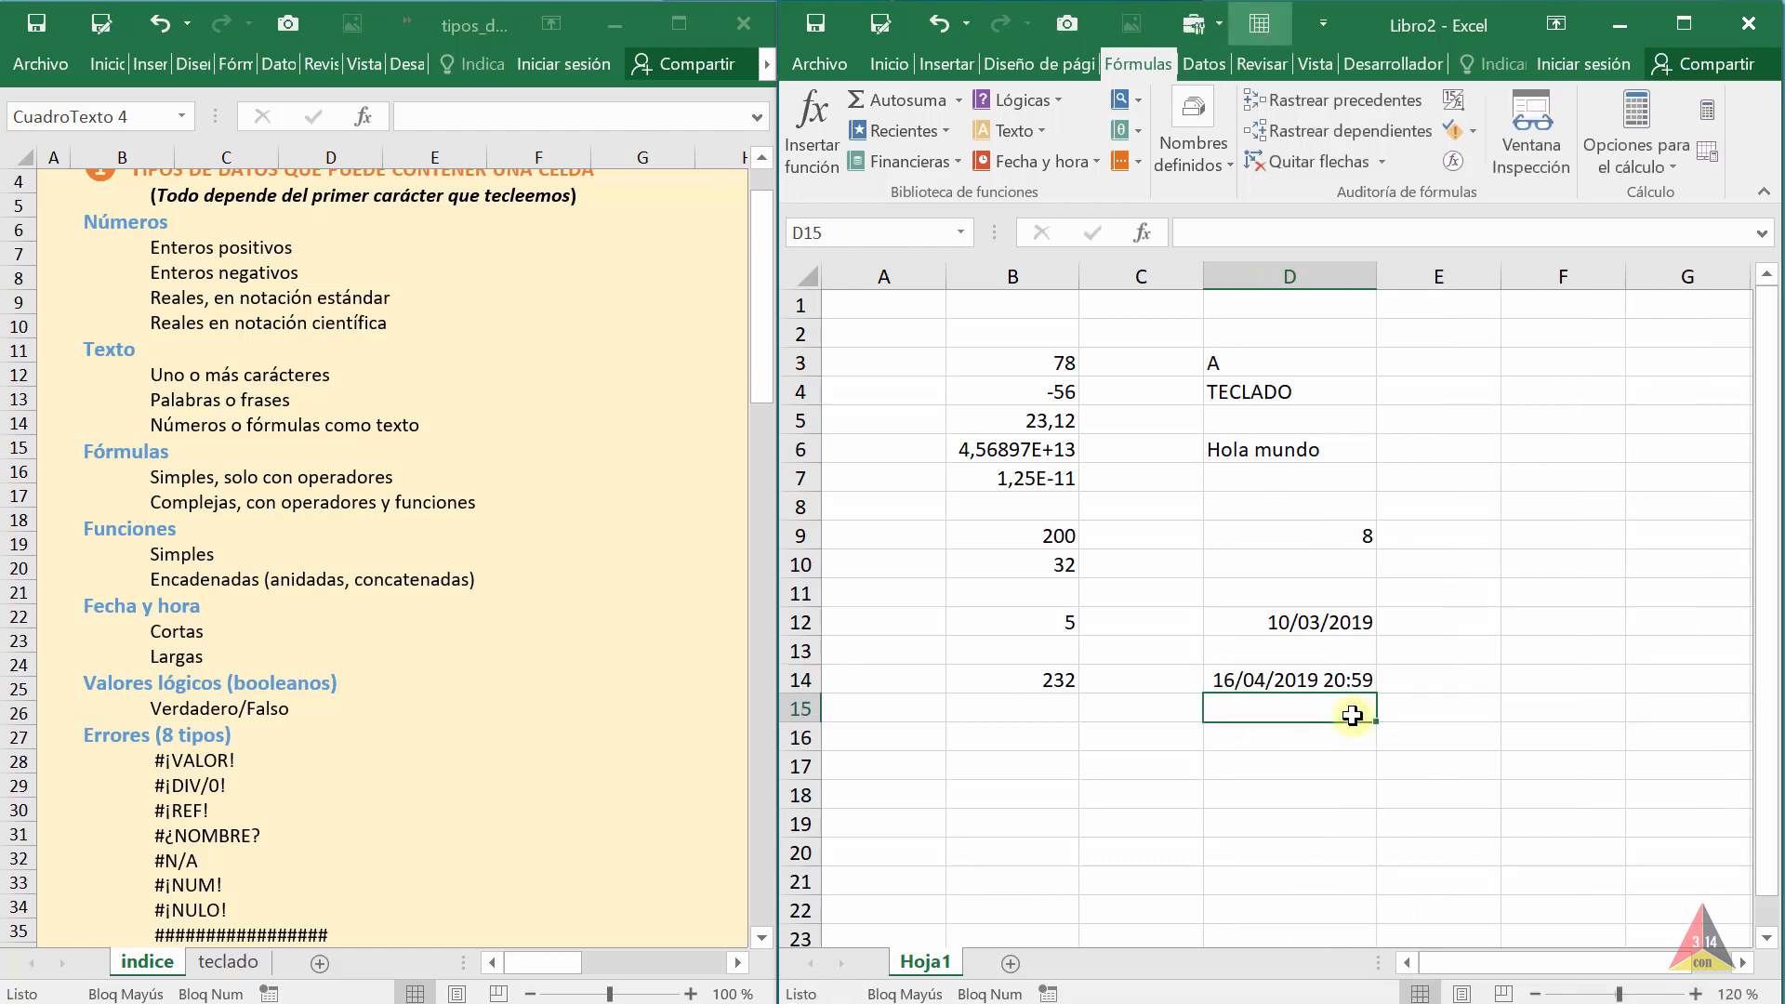
{"action": "left_click", "coordinate": [1220, 681]}
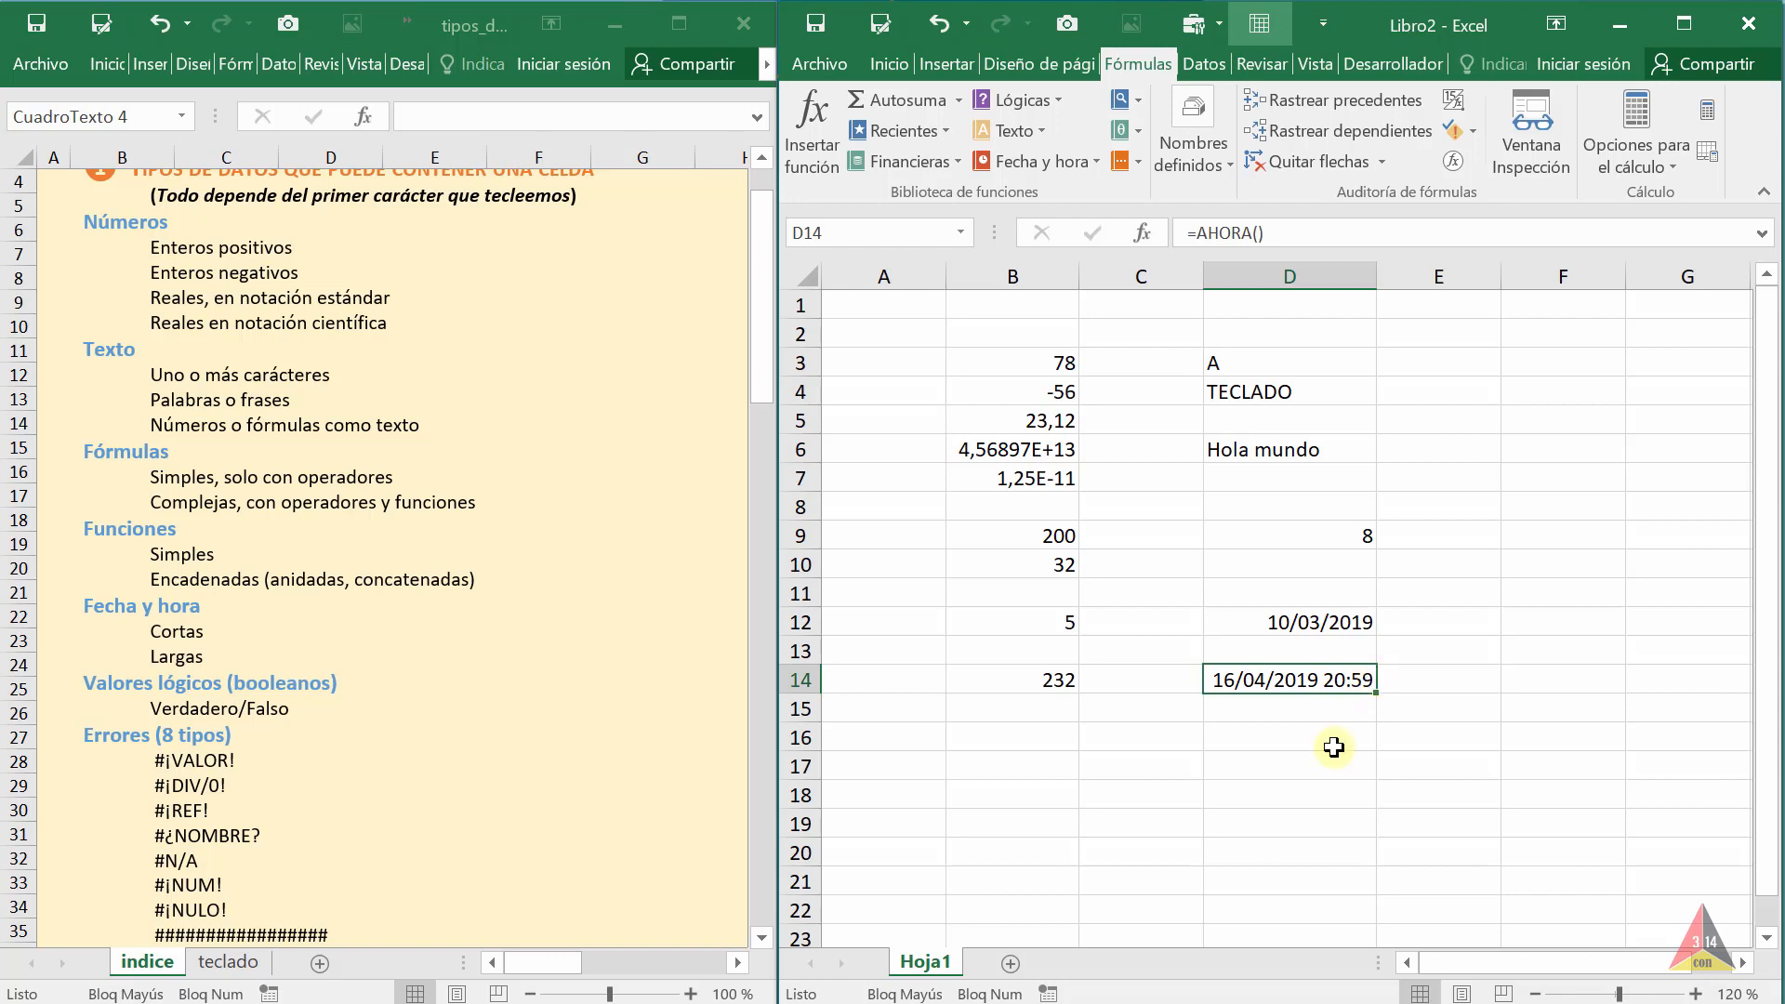
{"action": "left_click", "coordinate": [1258, 728]}
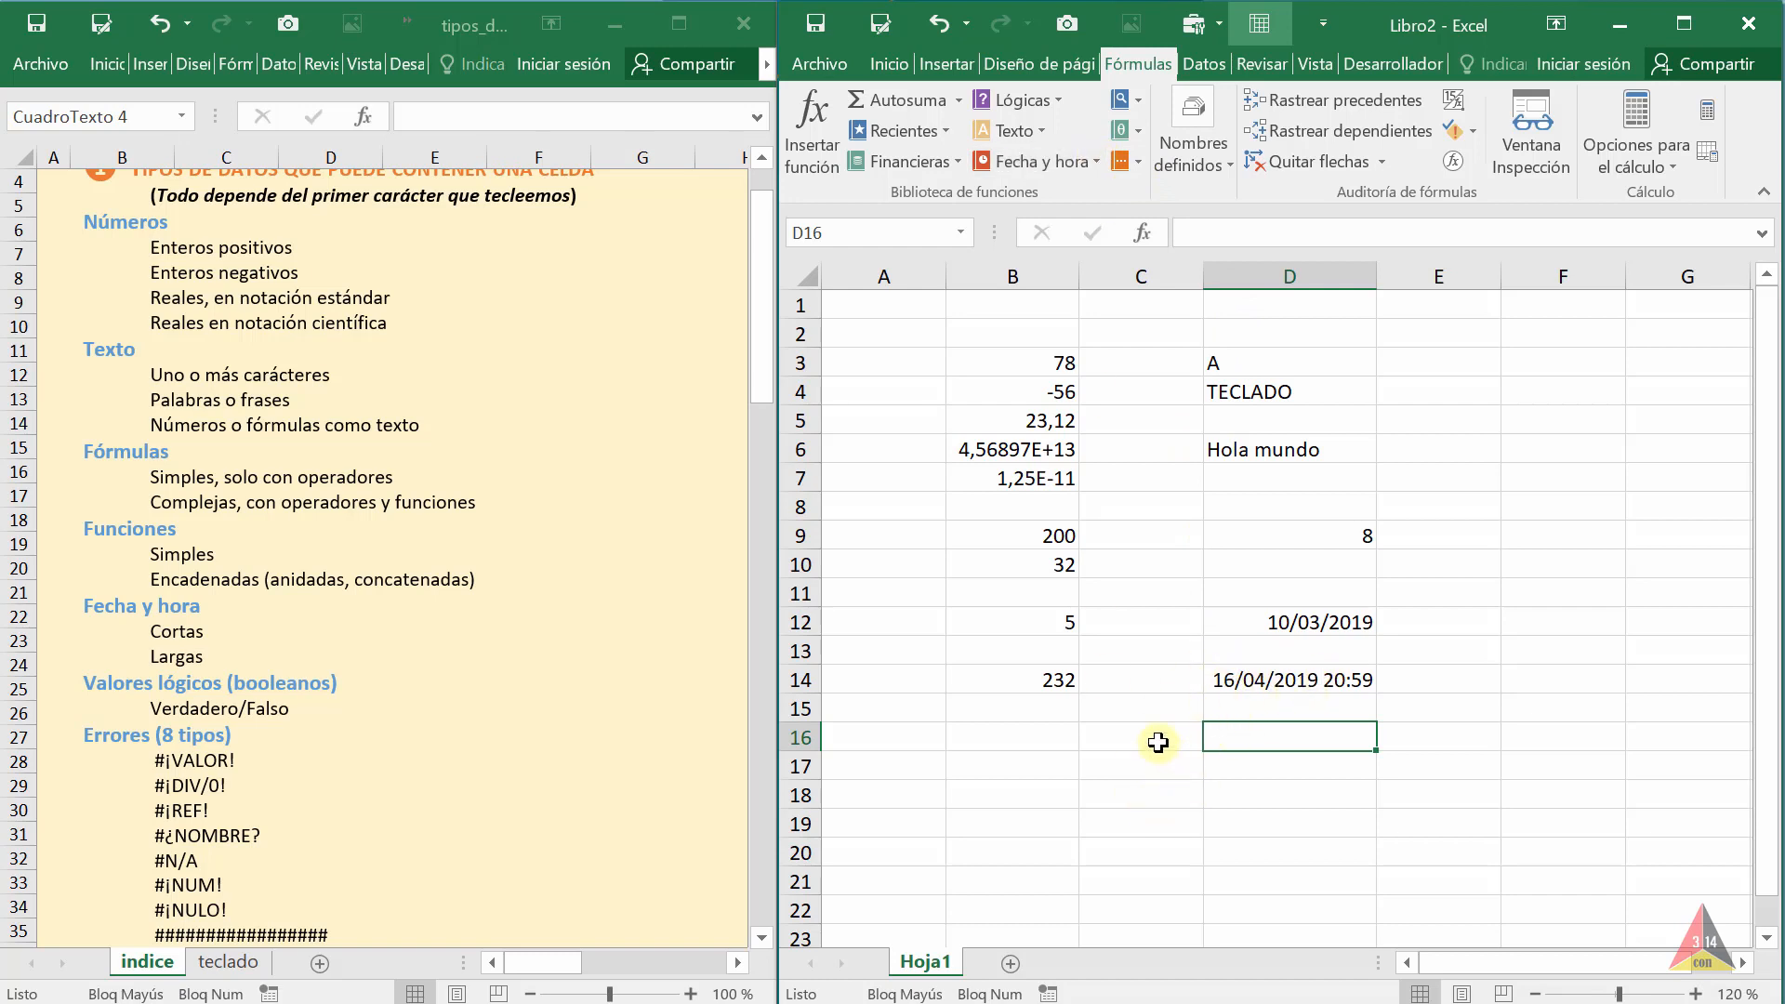
{"action": "left_click", "coordinate": [1157, 741]}
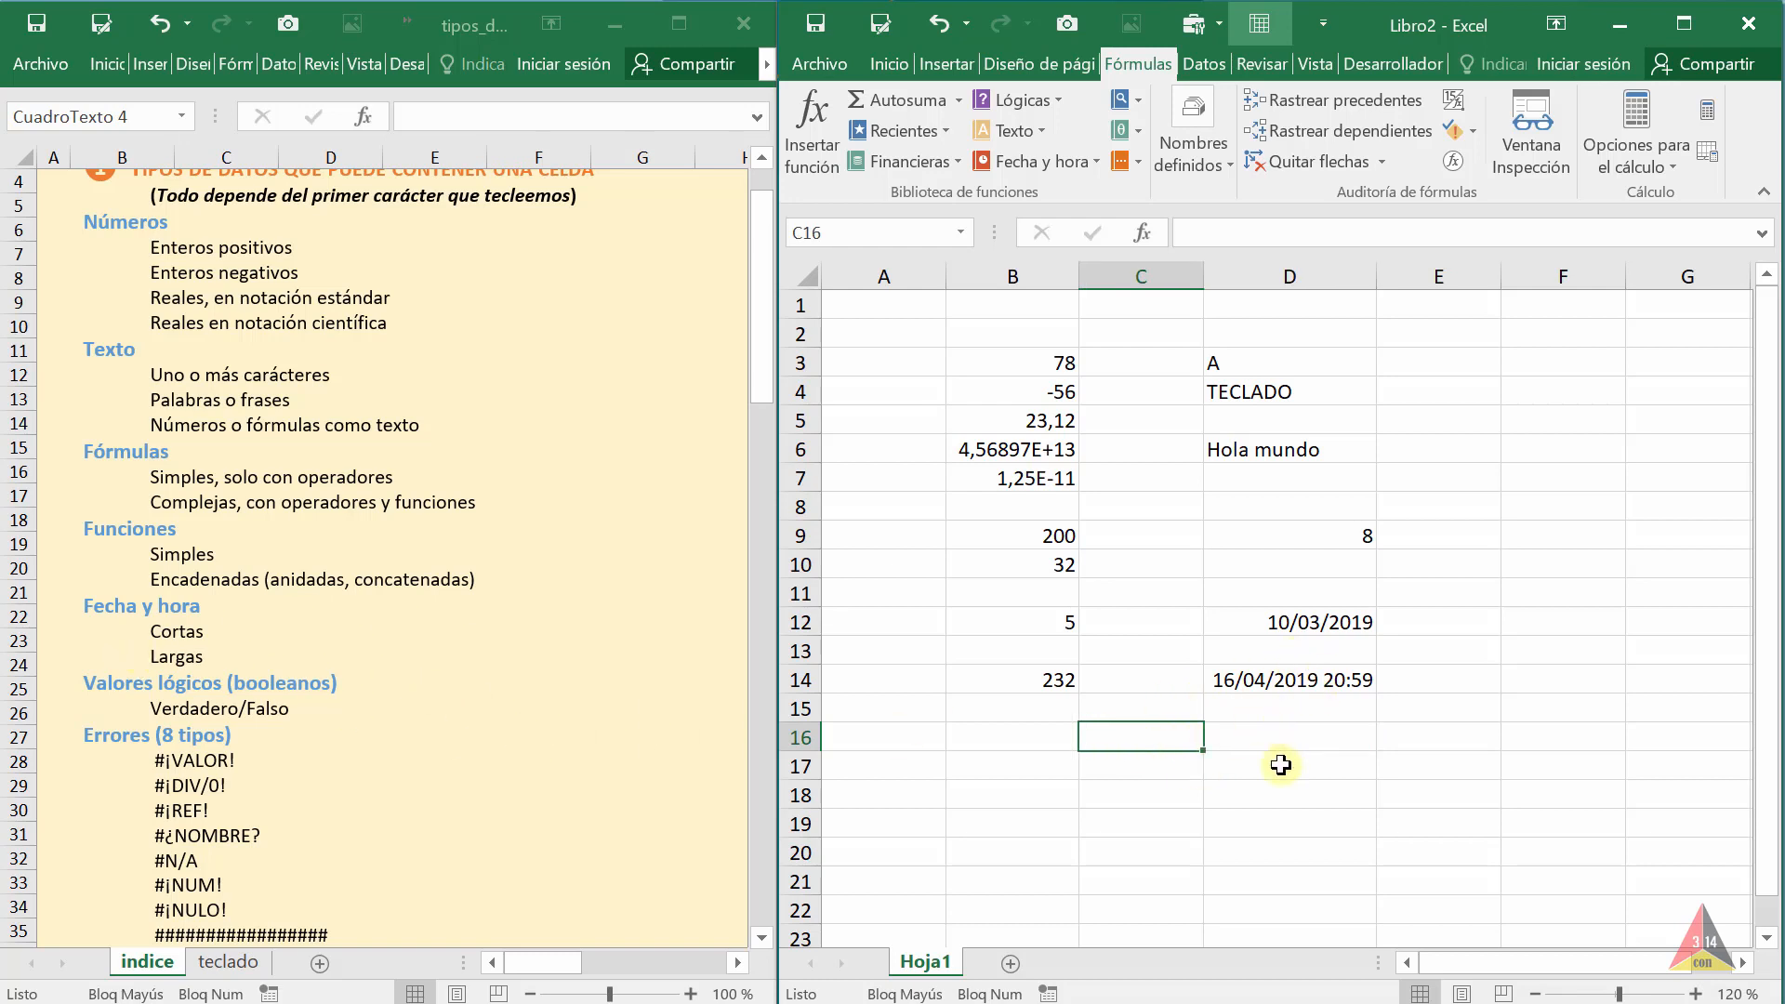
{"action": "left_click", "coordinate": [172, 632]}
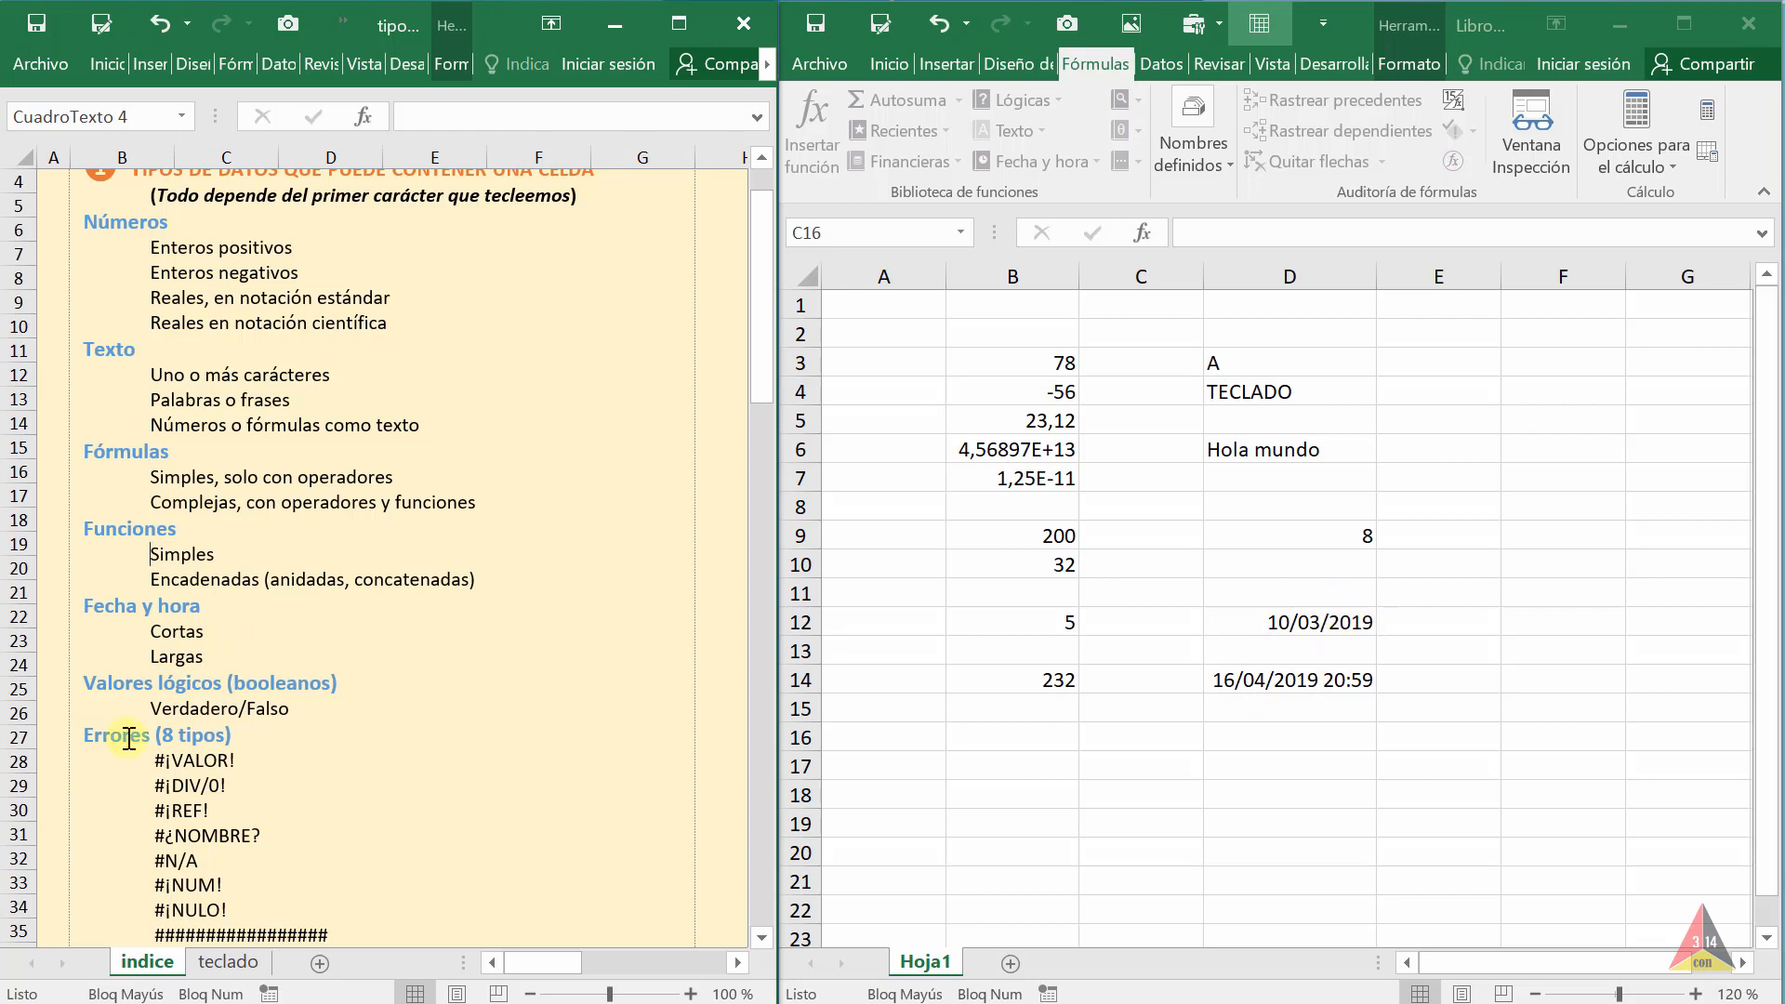
Stamp C17 with the fixed current time 21:00 and C18 with today's date 16/04/2019
{"action": "left_click", "coordinate": [1325, 630]}
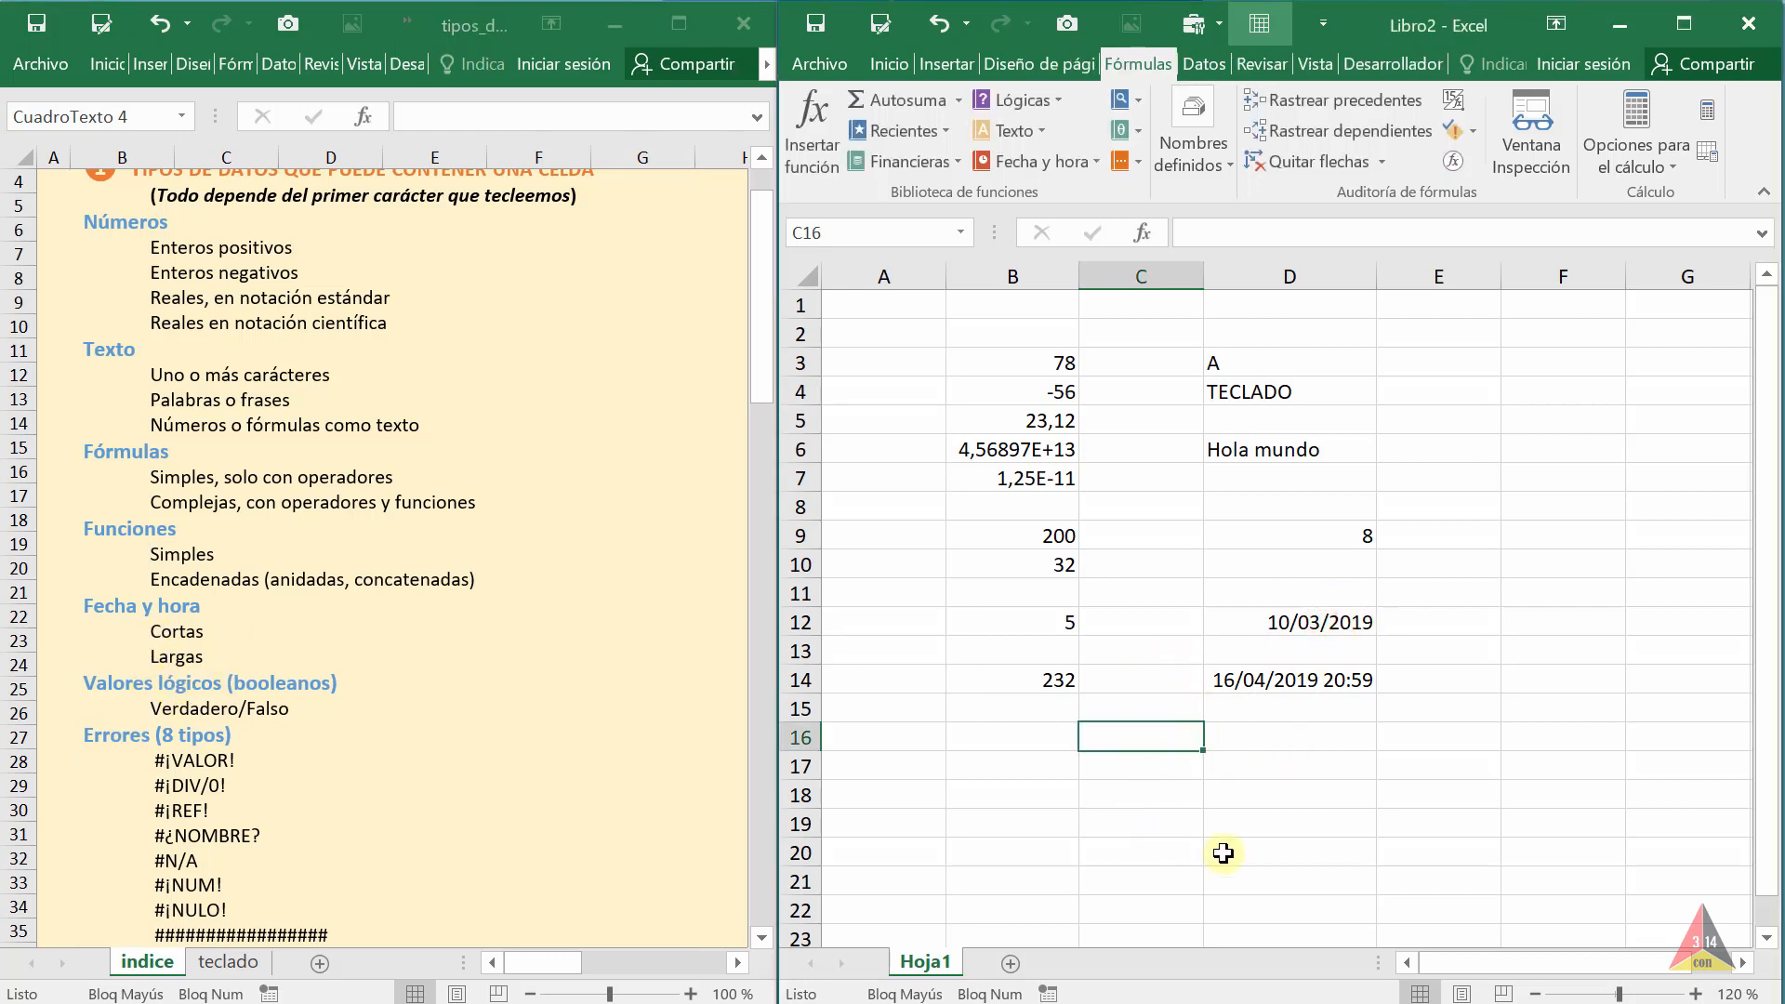
{"action": "key", "text": "Down"}
{"action": "key", "text": "ctrl+shift+period"}
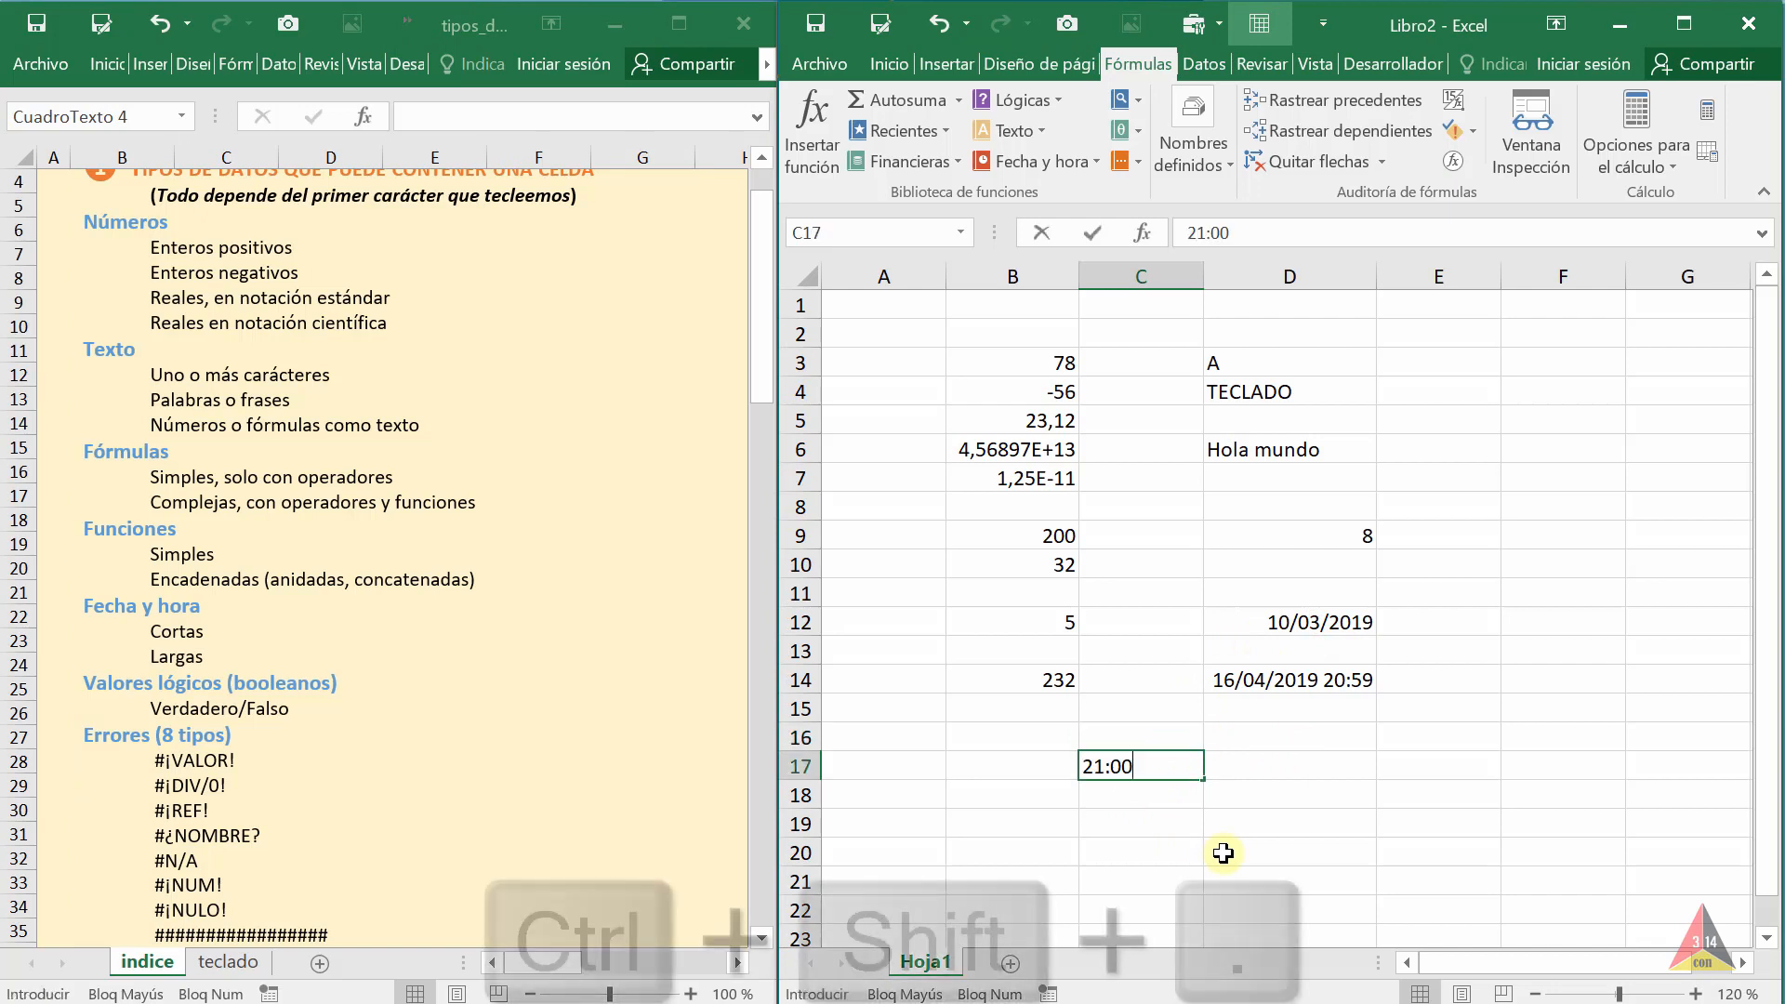
{"action": "key", "text": "Return"}
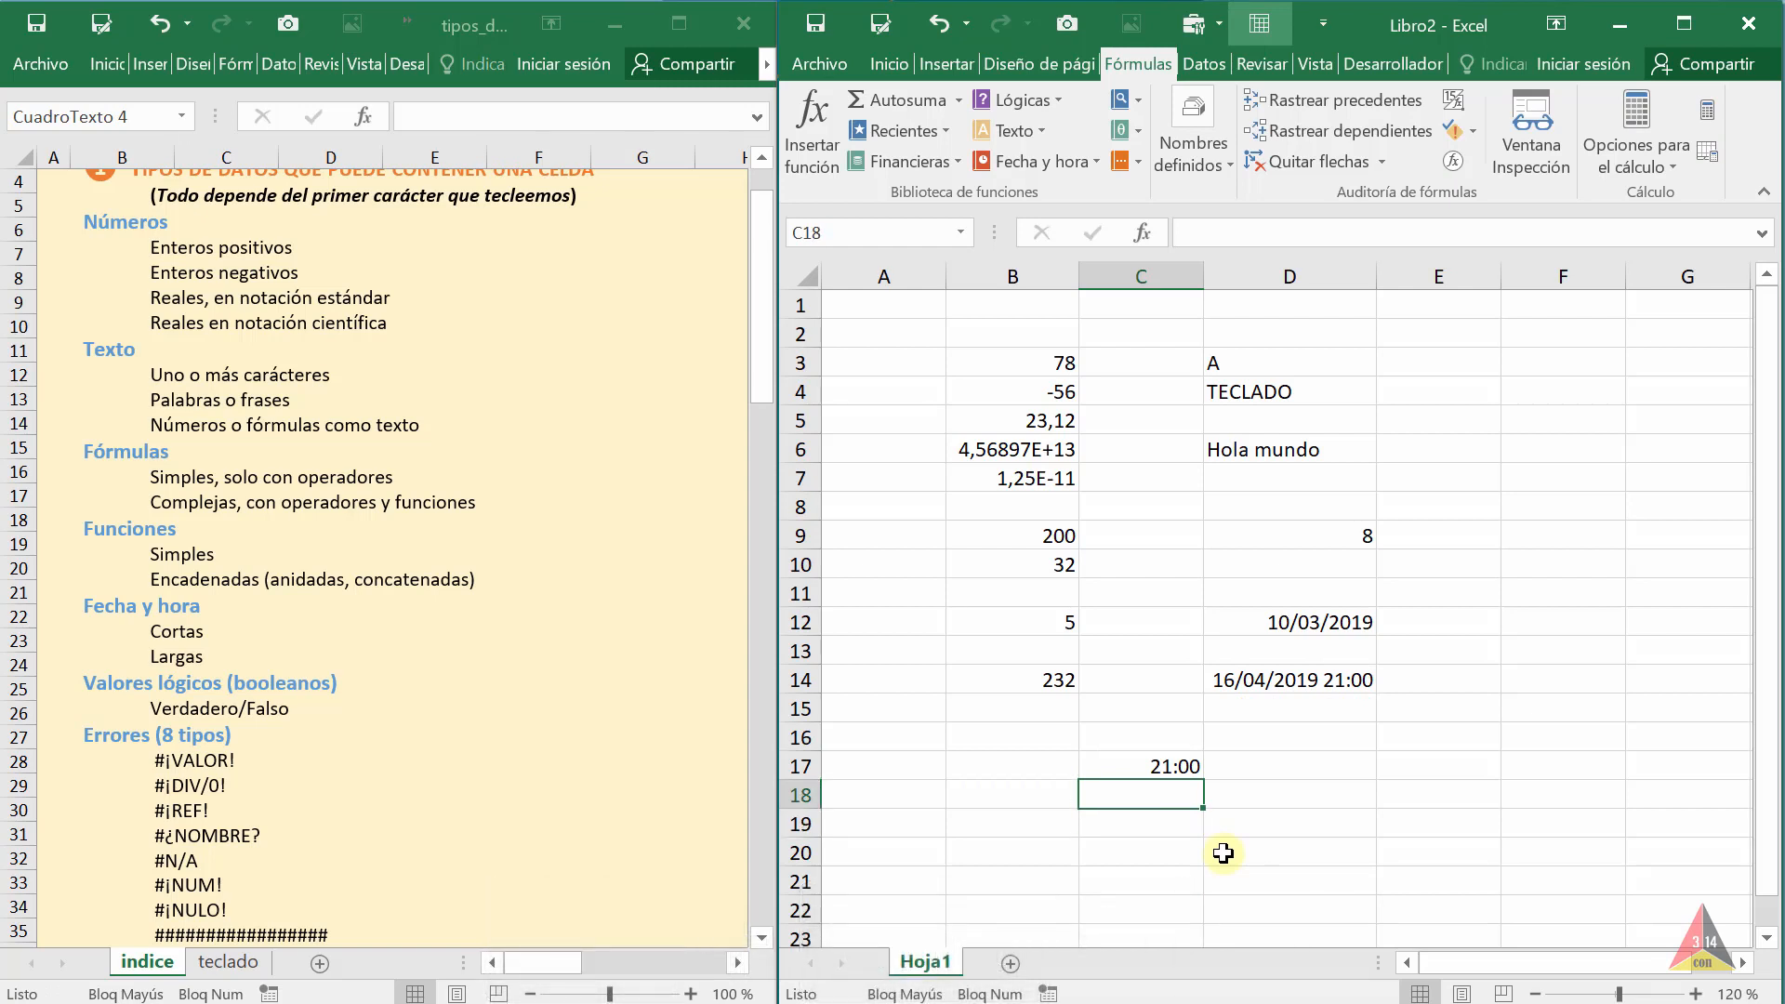
{"action": "key", "text": "ctrl+comma"}
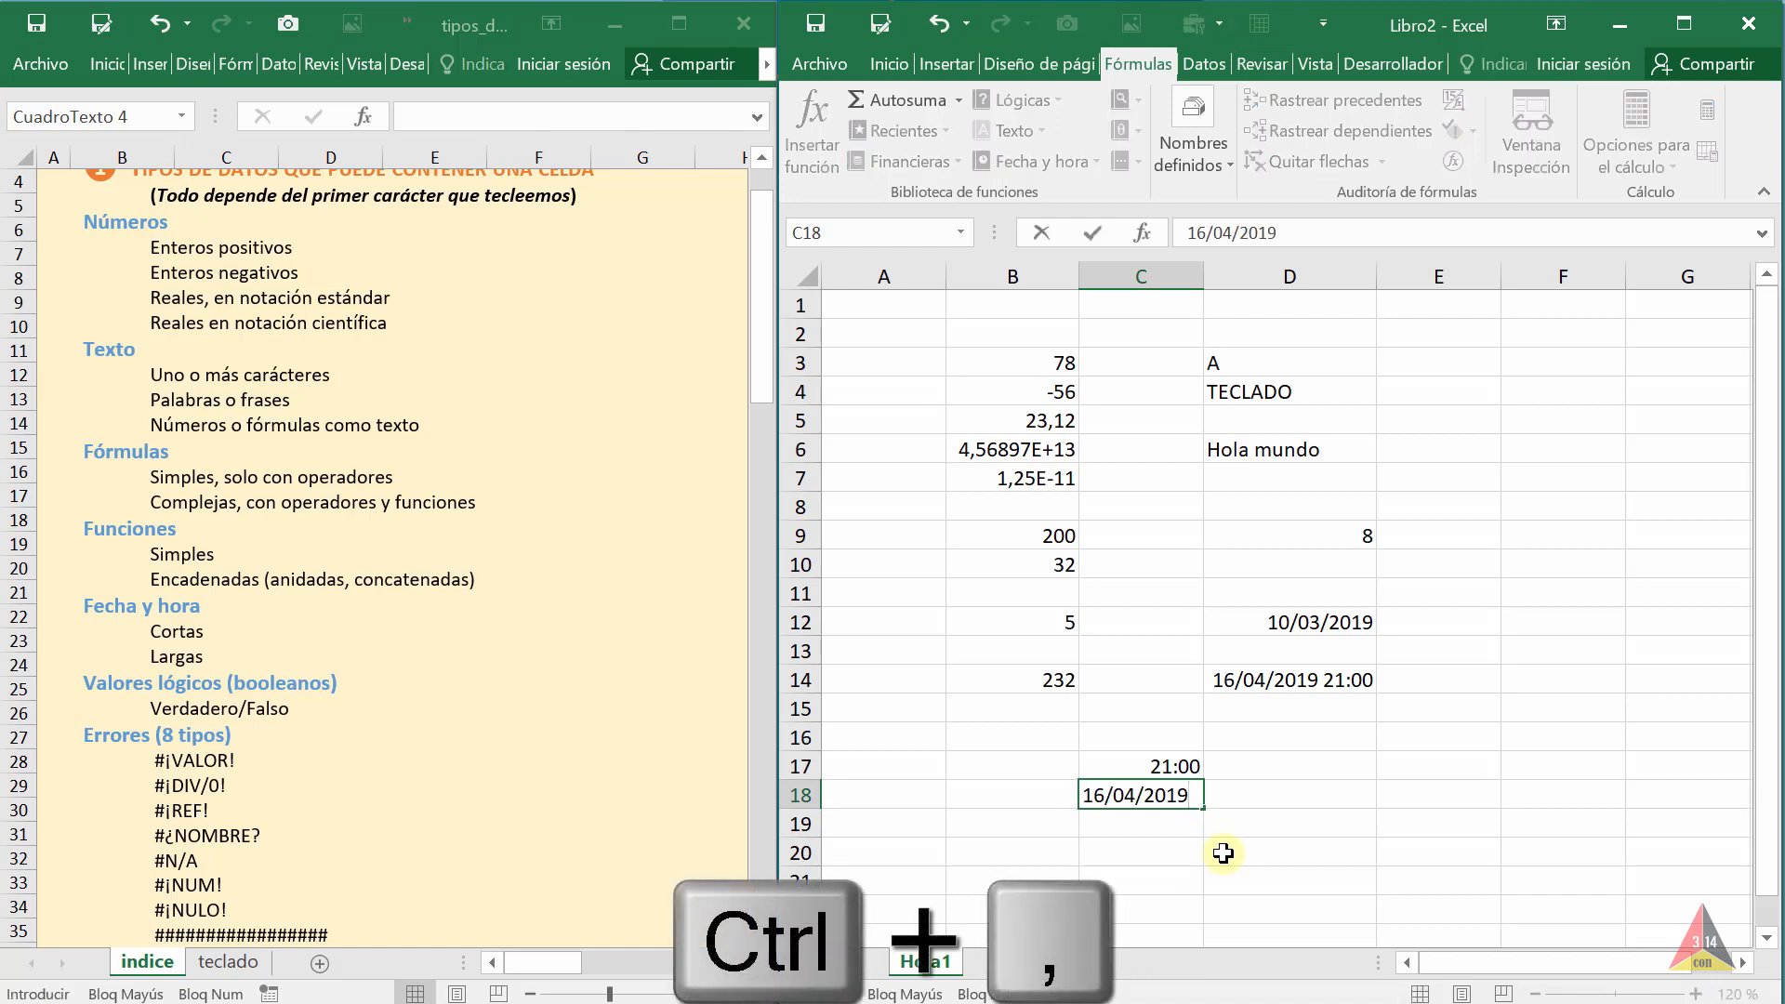
{"action": "key", "text": "Return"}
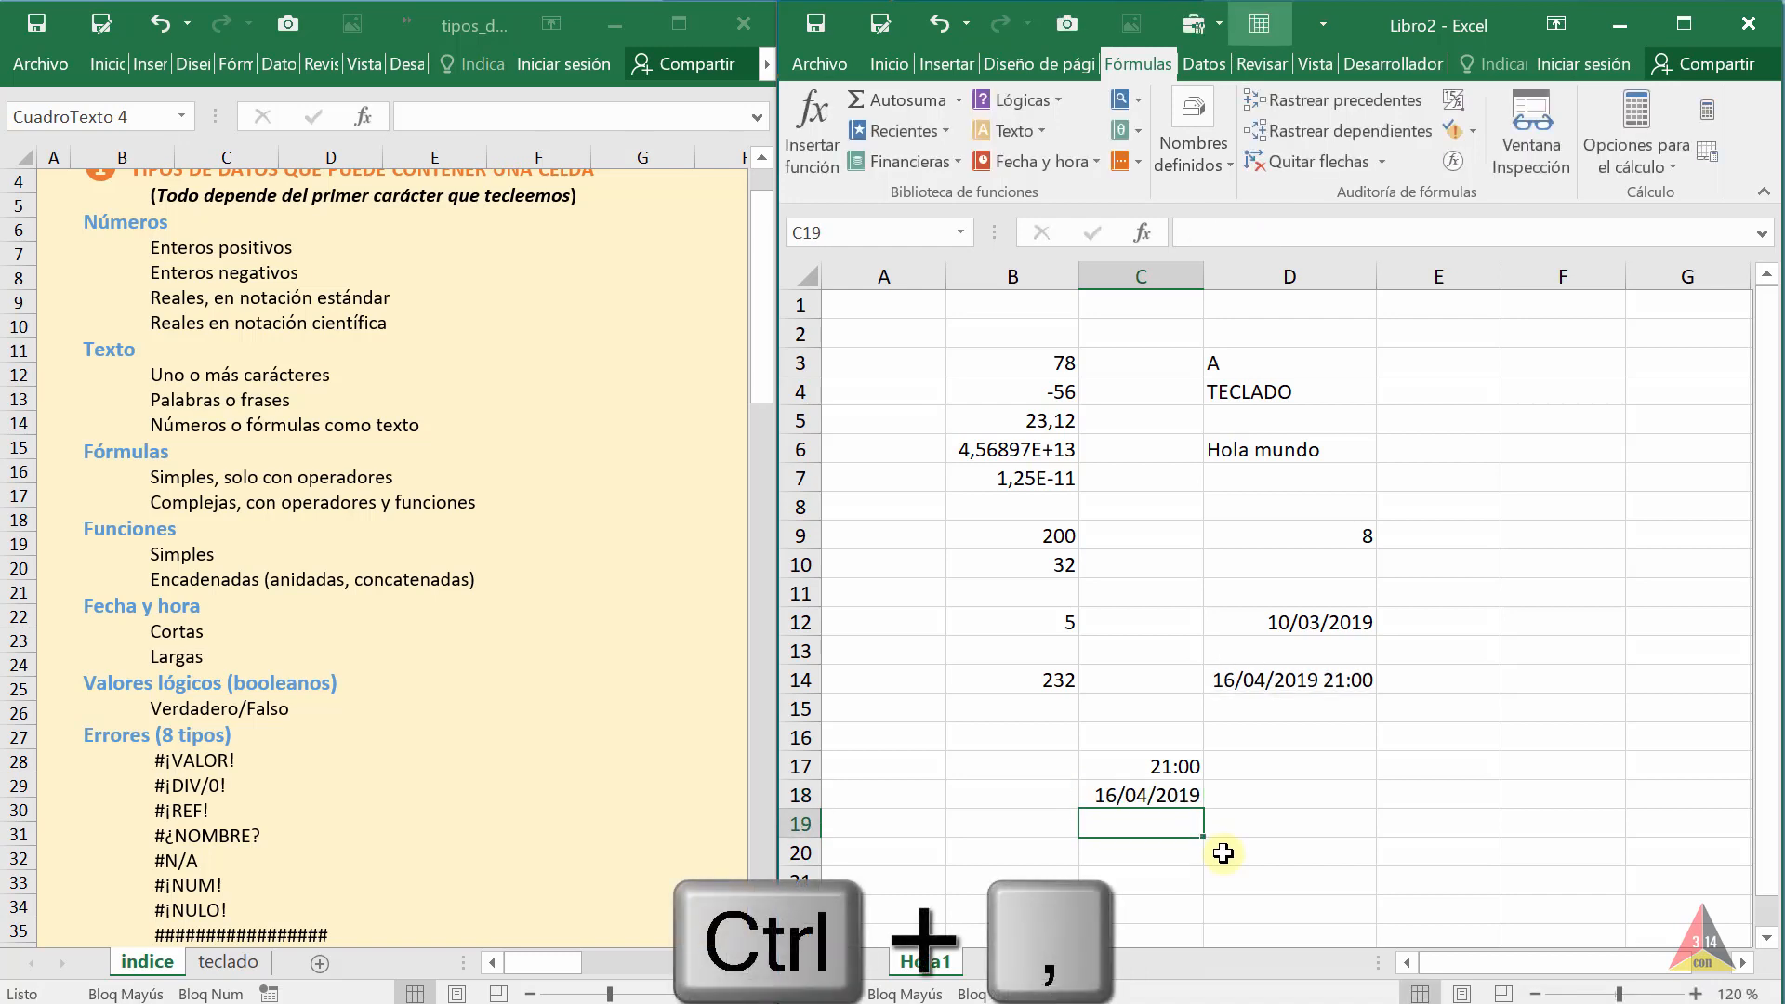
{"action": "left_click", "coordinate": [1173, 792]}
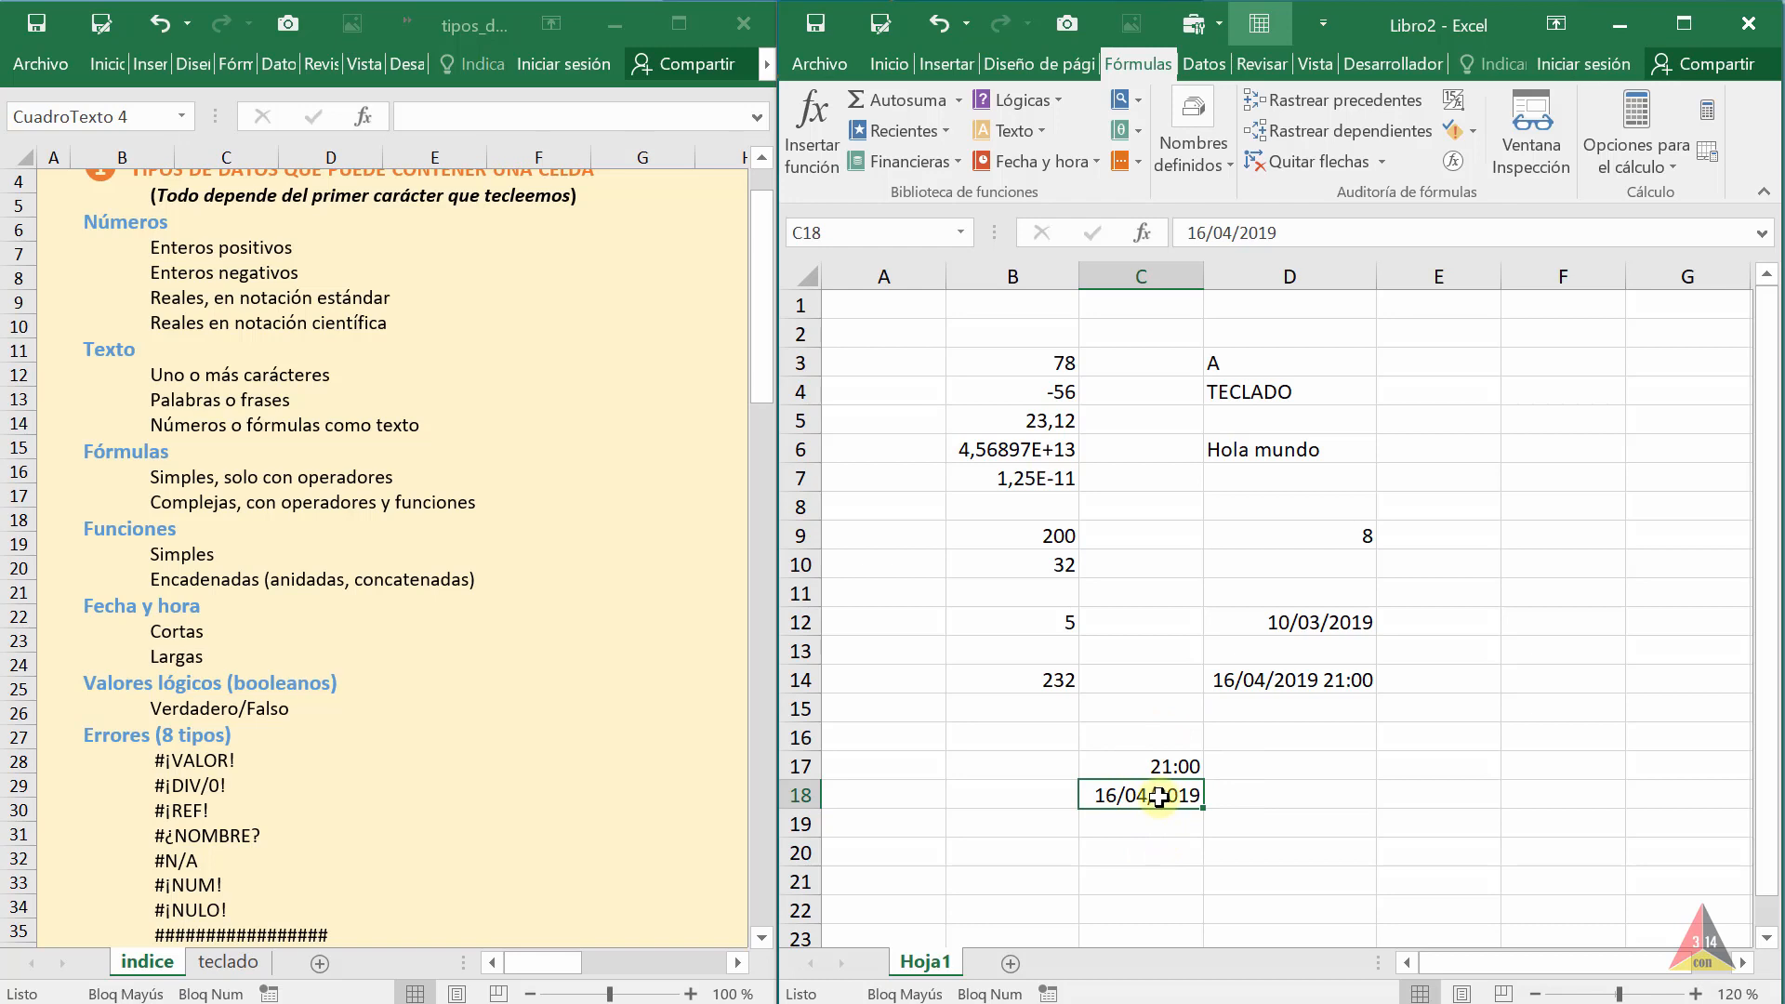
Apply the long weekday date format to C18, showing martes, 16 de abril de 2019
{"action": "right_click", "coordinate": [1131, 795]}
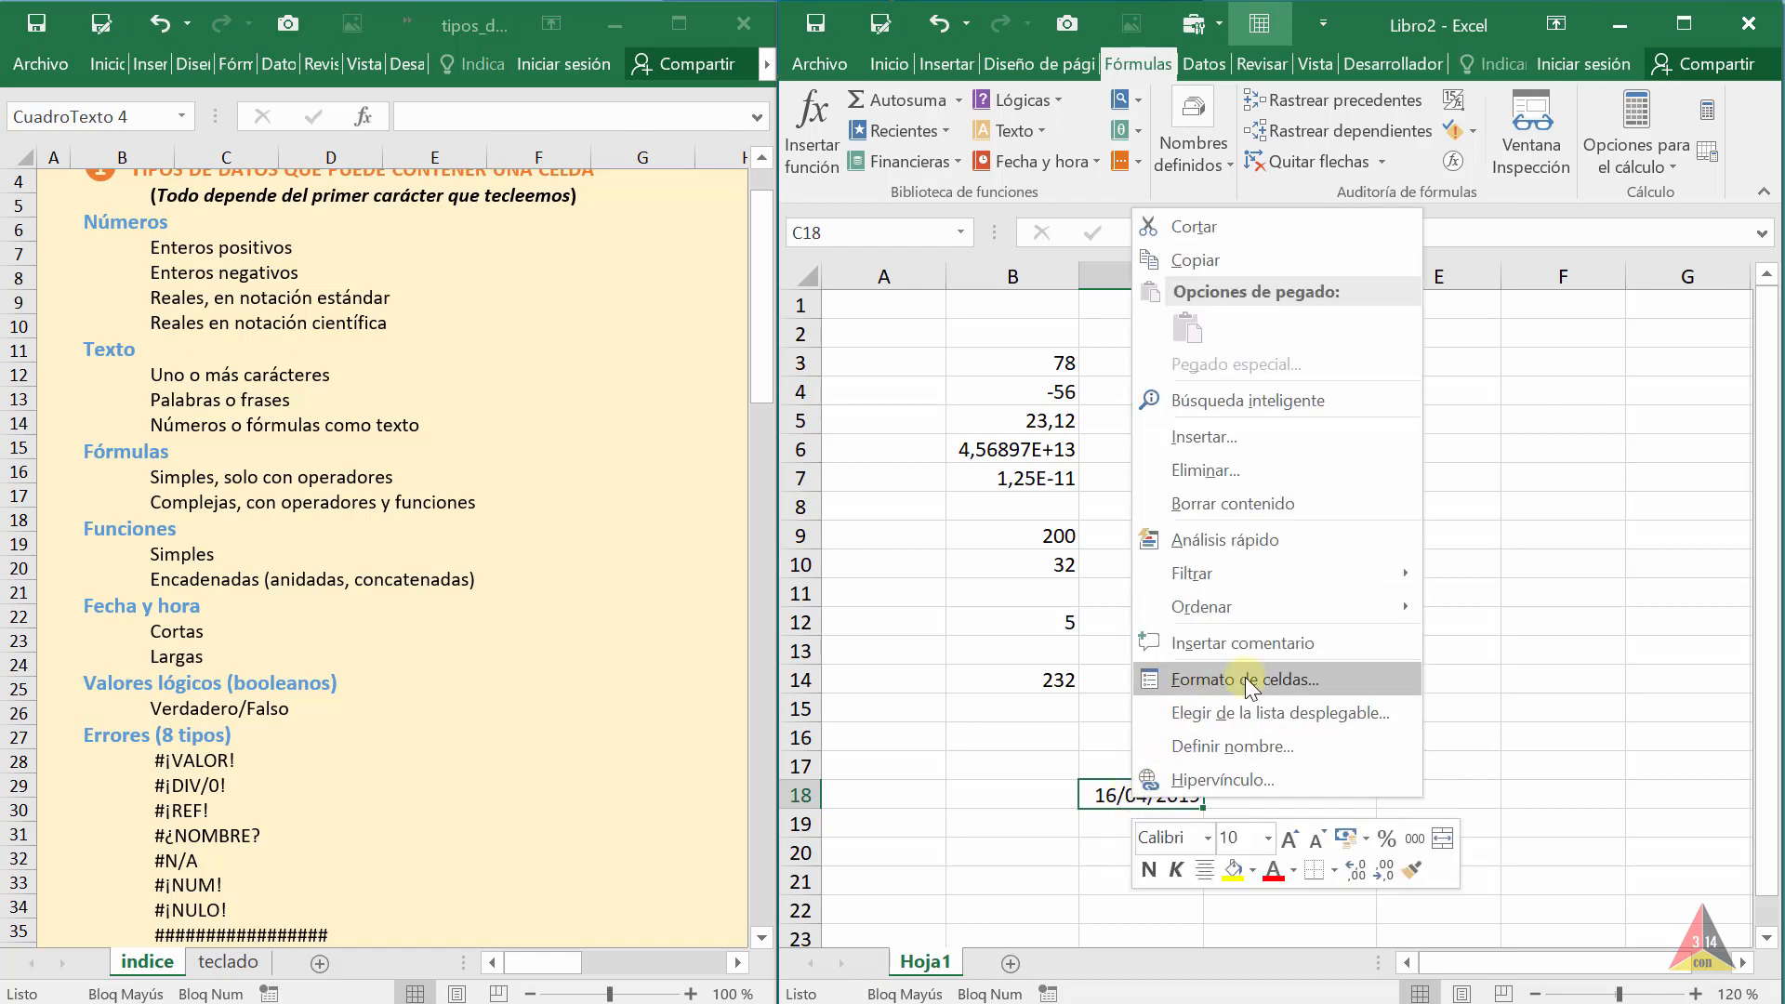
{"action": "left_click", "coordinate": [1049, 718]}
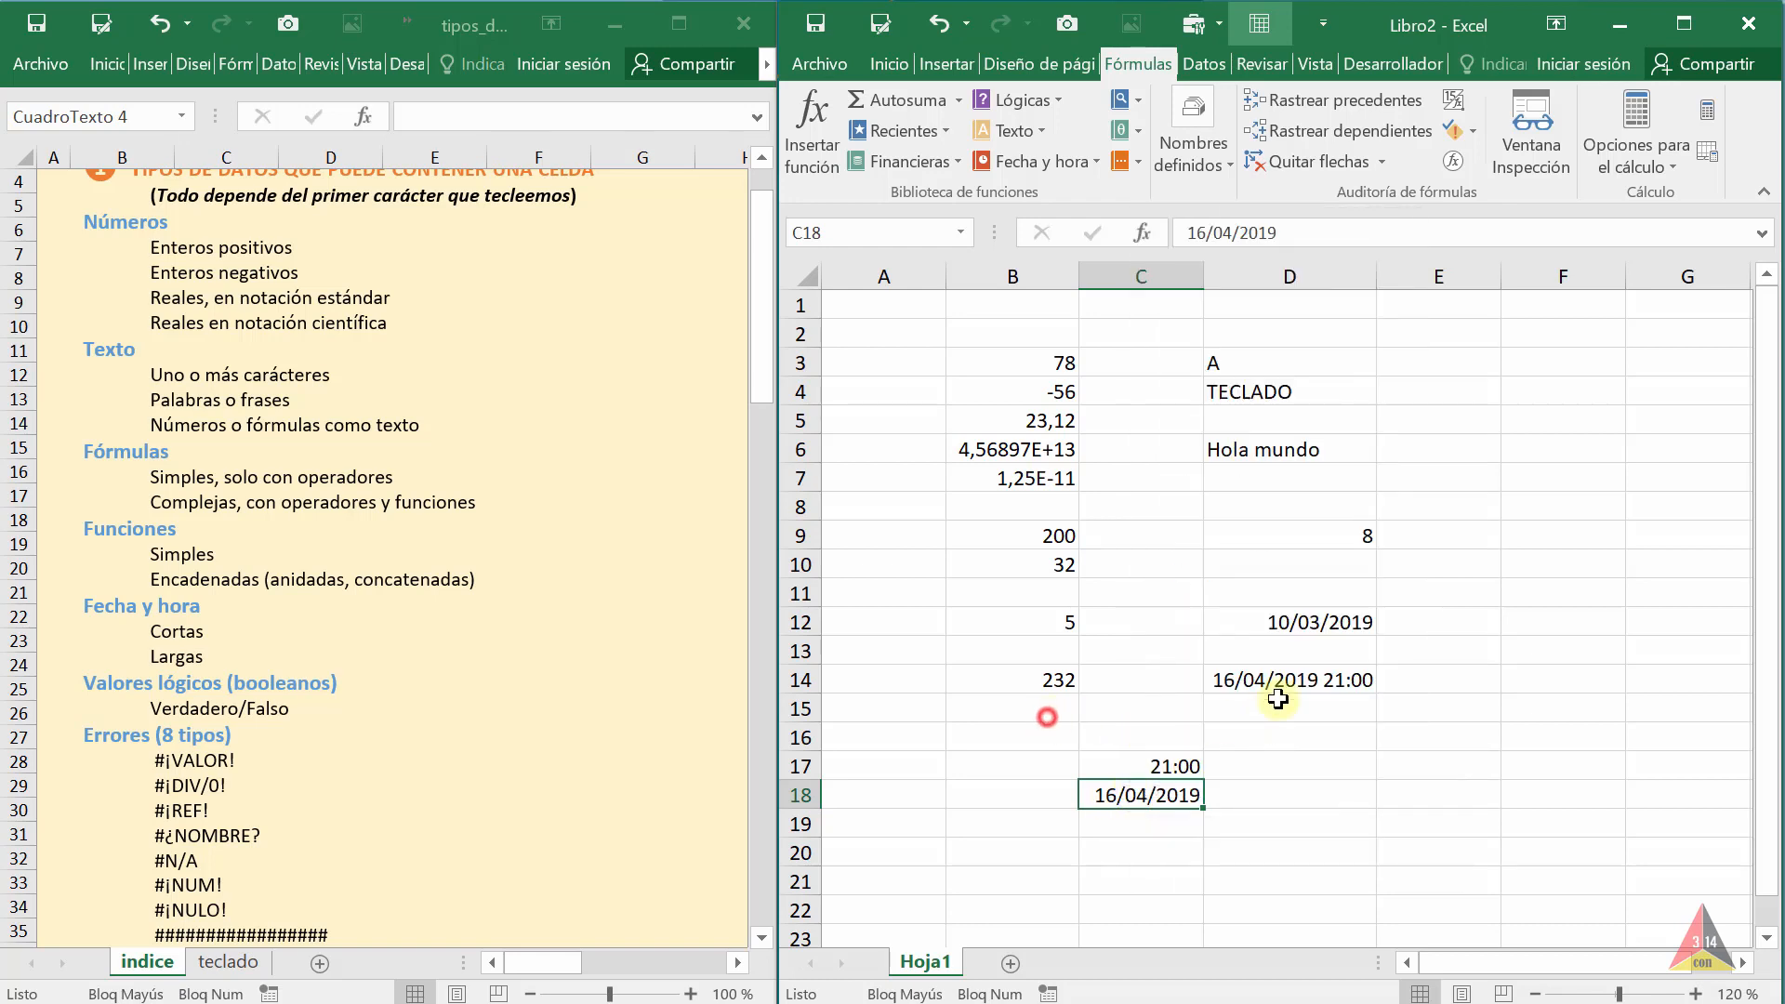
{"action": "key", "text": "ctrl+1"}
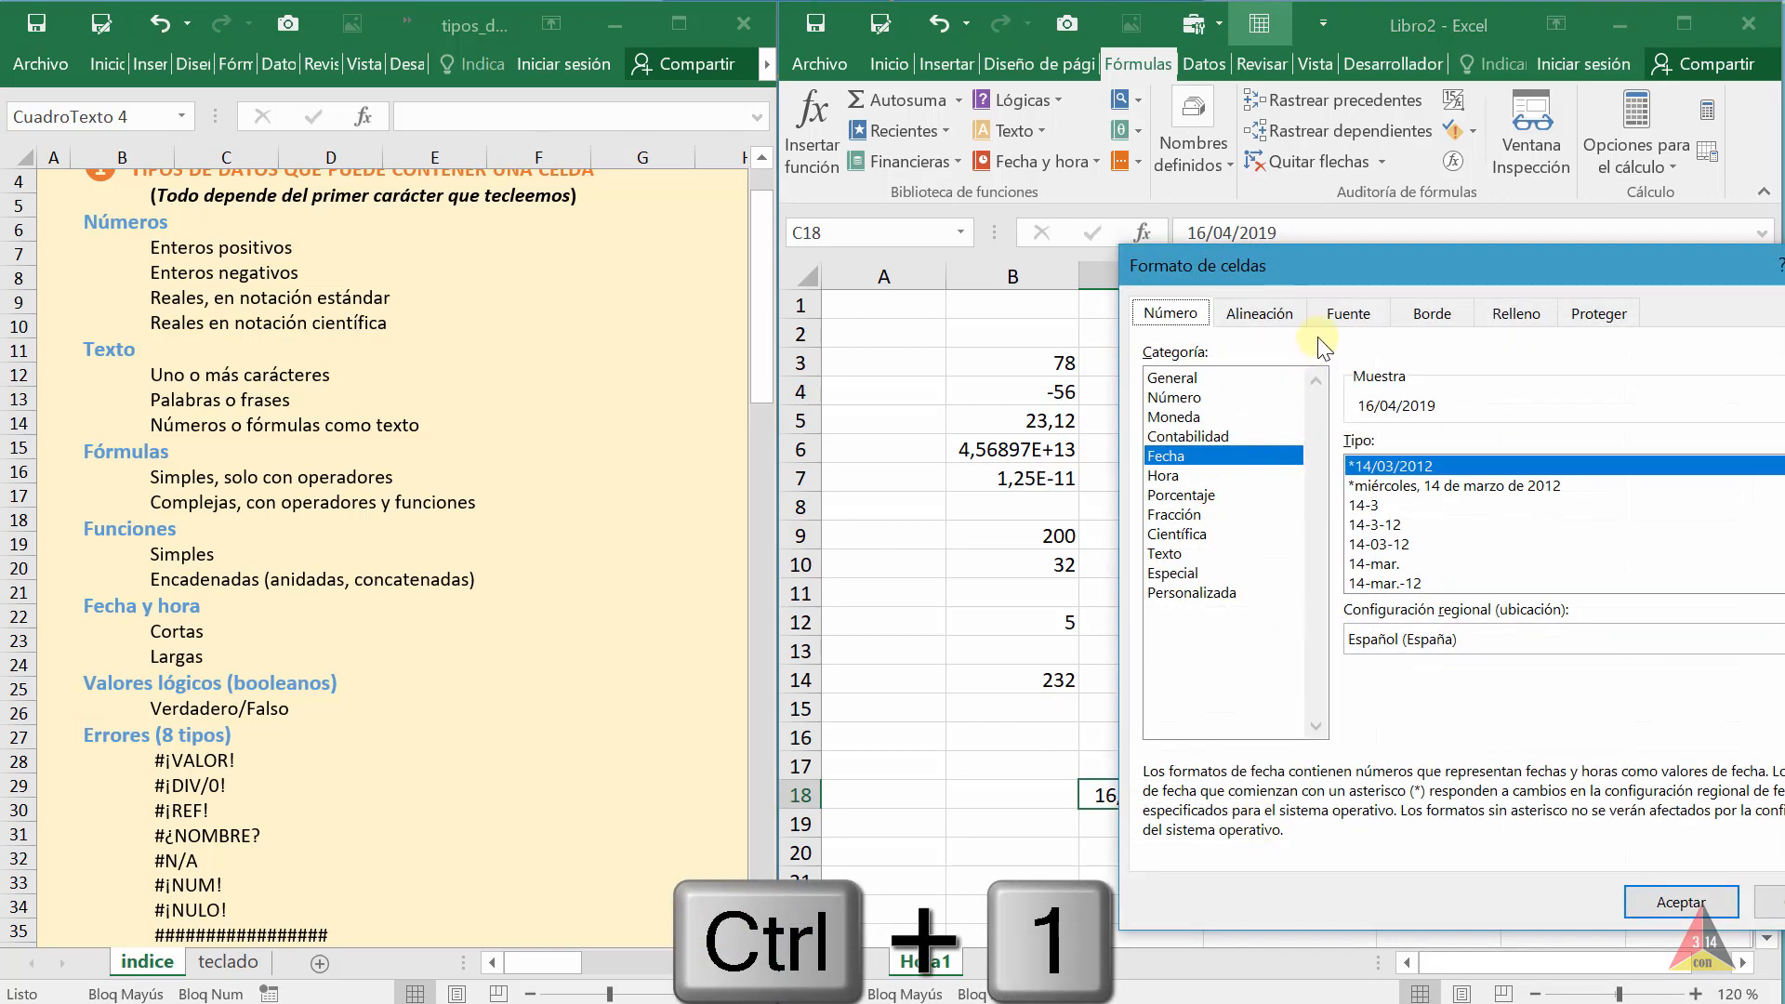
{"action": "left_click_drag", "start_coordinate": [1354, 269], "coordinate": [1112, 242]}
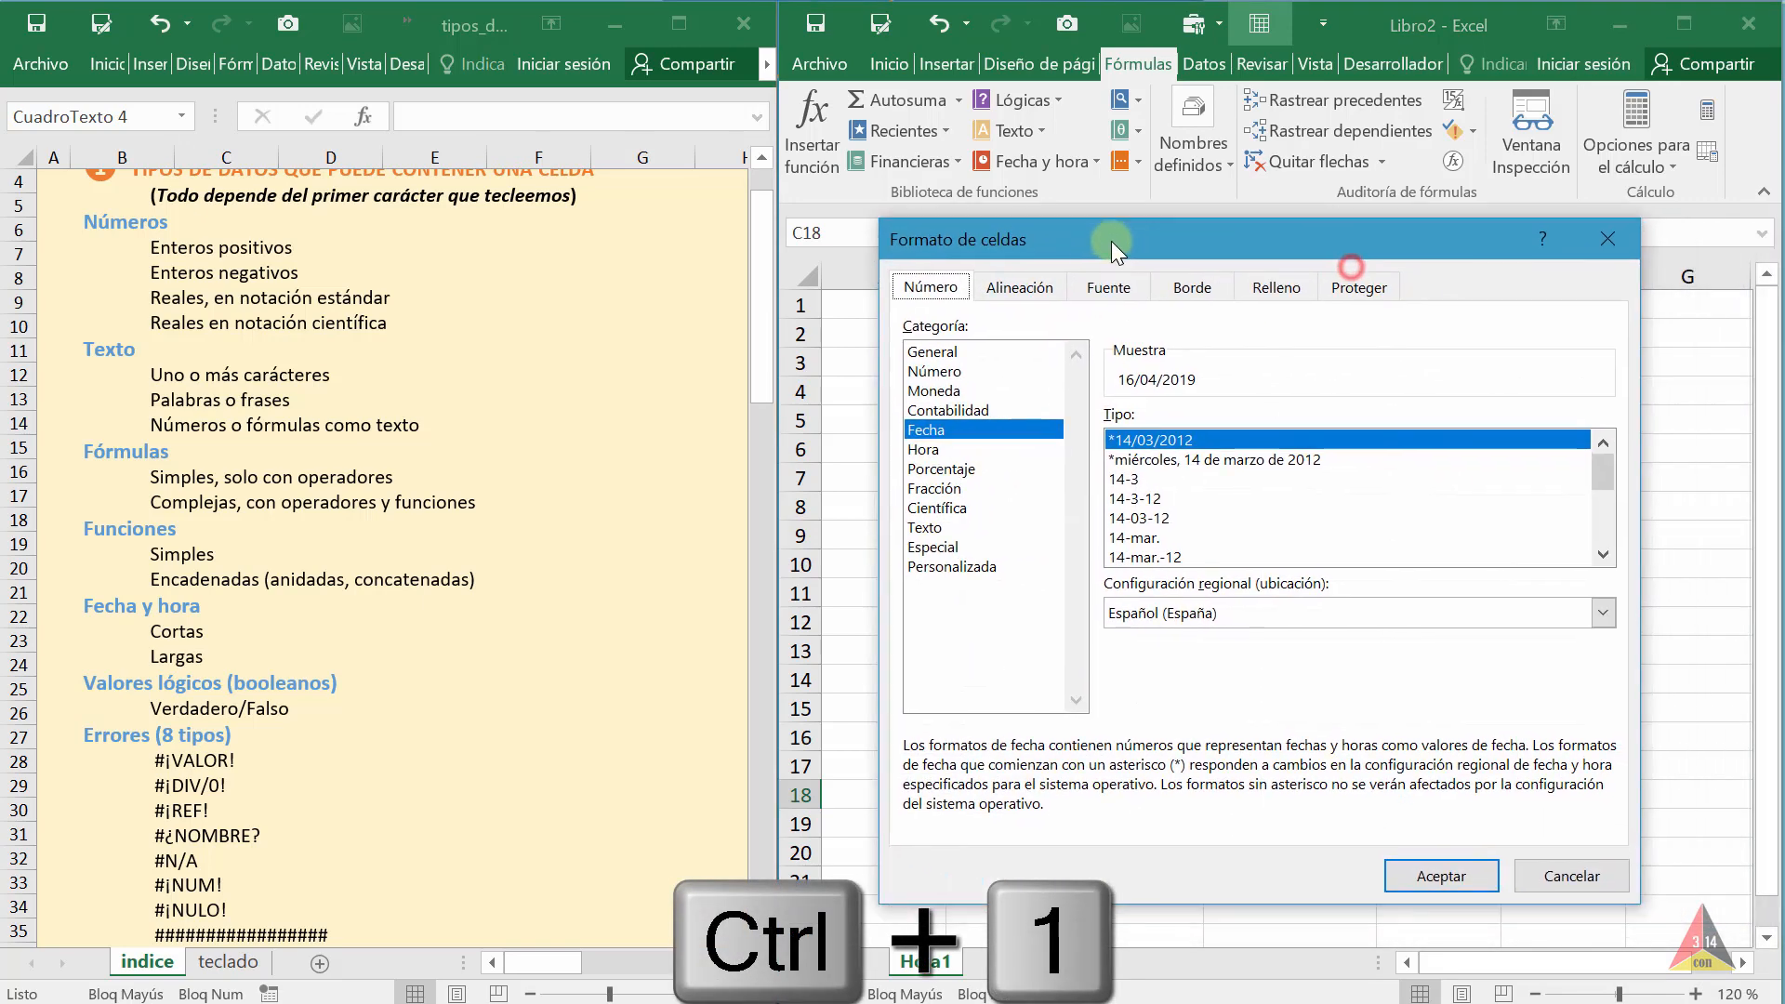
{"action": "left_click", "coordinate": [1221, 461]}
{"action": "left_click", "coordinate": [1432, 877]}
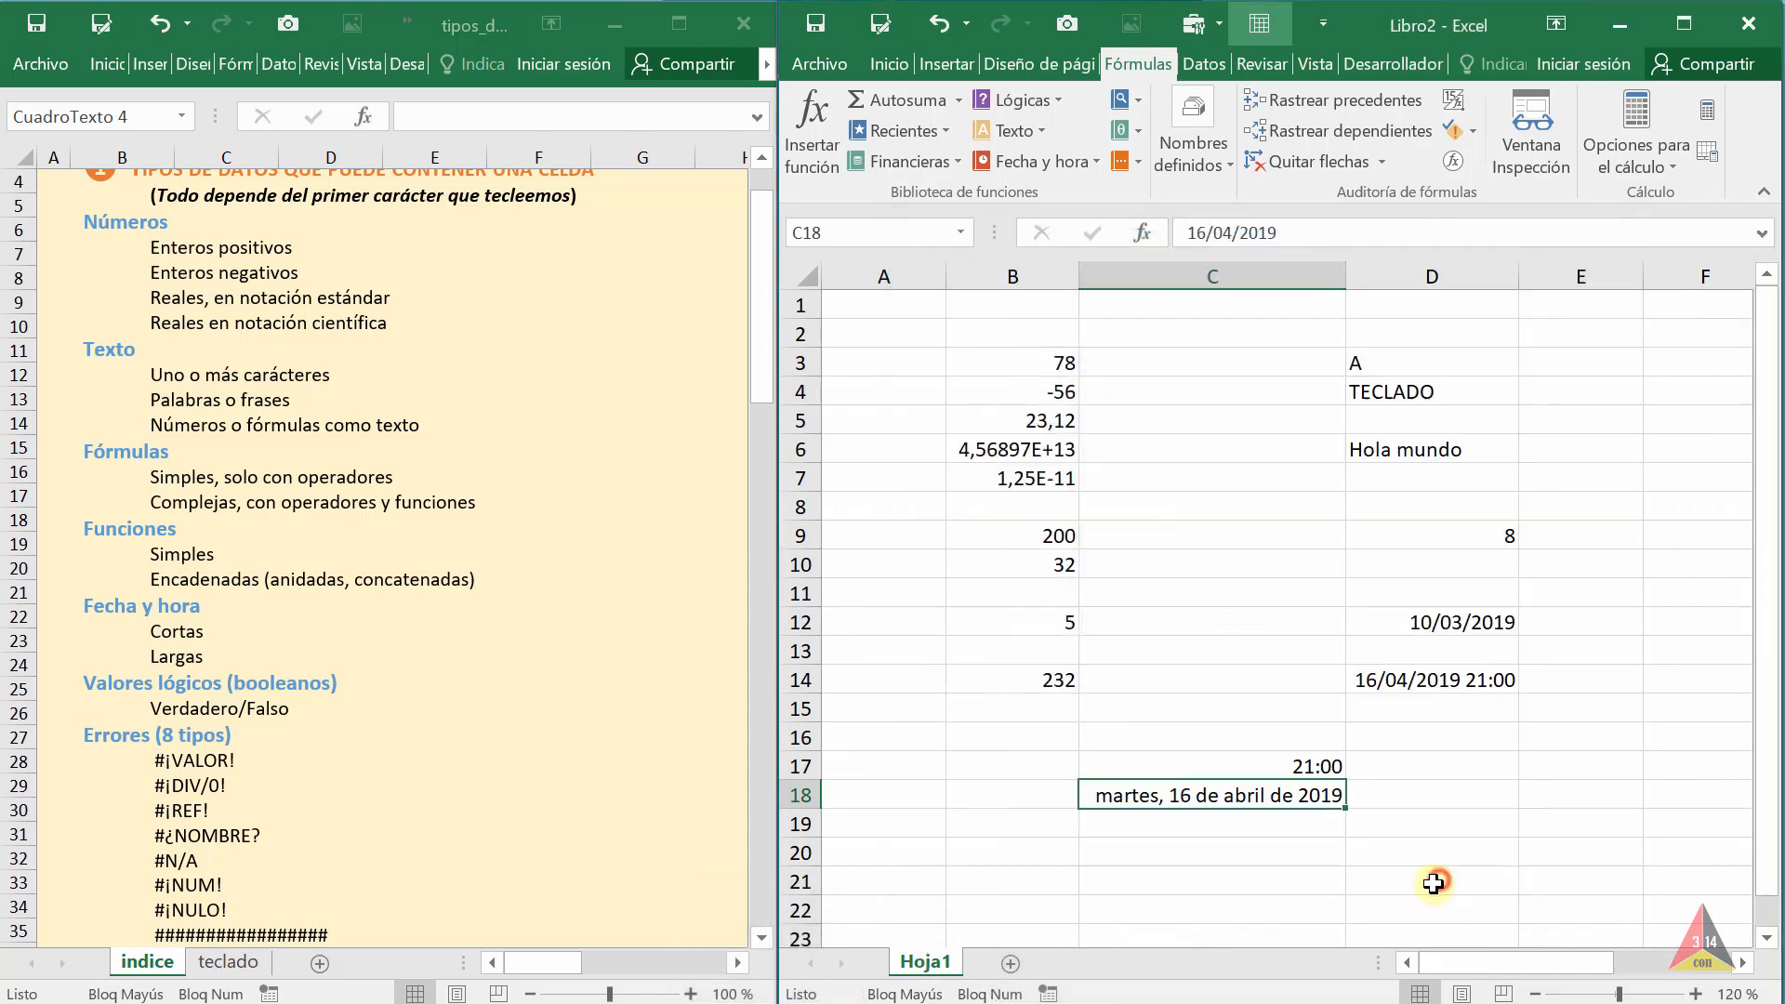
{"action": "left_click", "coordinate": [1179, 852]}
{"action": "left_click", "coordinate": [1121, 798]}
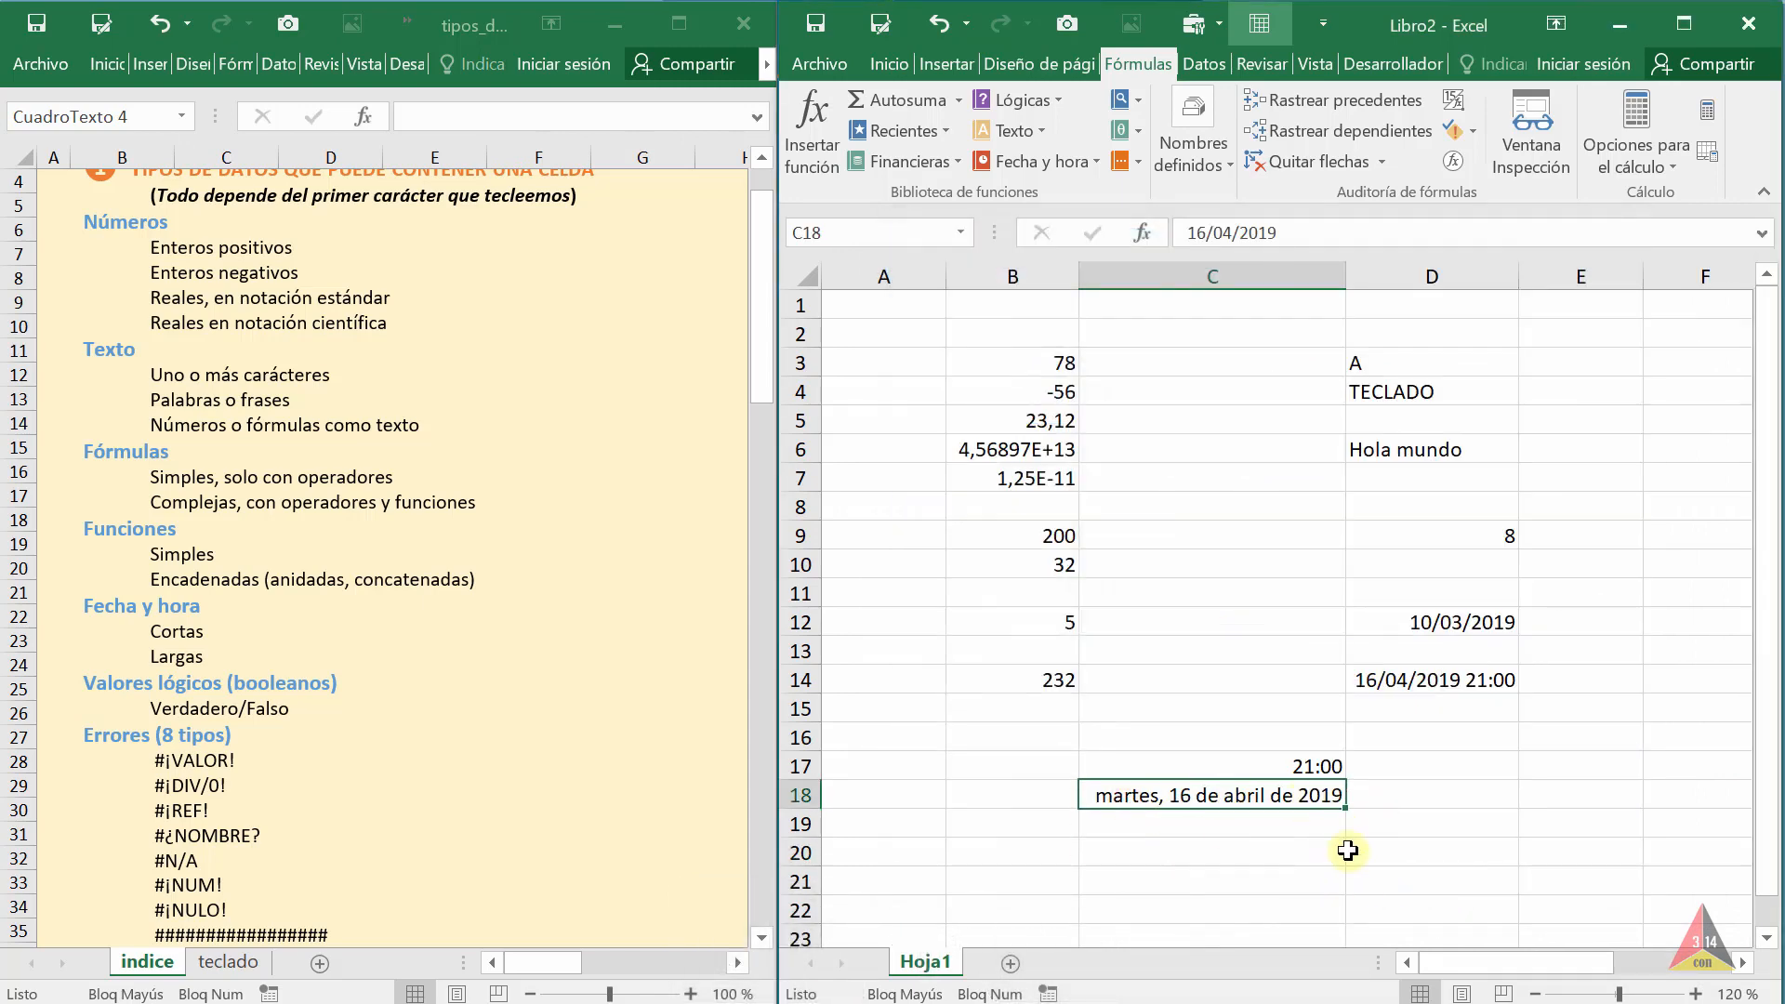
{"action": "left_click", "coordinate": [1234, 864]}
Clear all sample entries from the range A2:D21
{"action": "left_click_drag", "start_coordinate": [911, 333], "coordinate": [1510, 876]}
{"action": "key", "text": "Delete"}
{"action": "left_click", "coordinate": [1381, 853]}
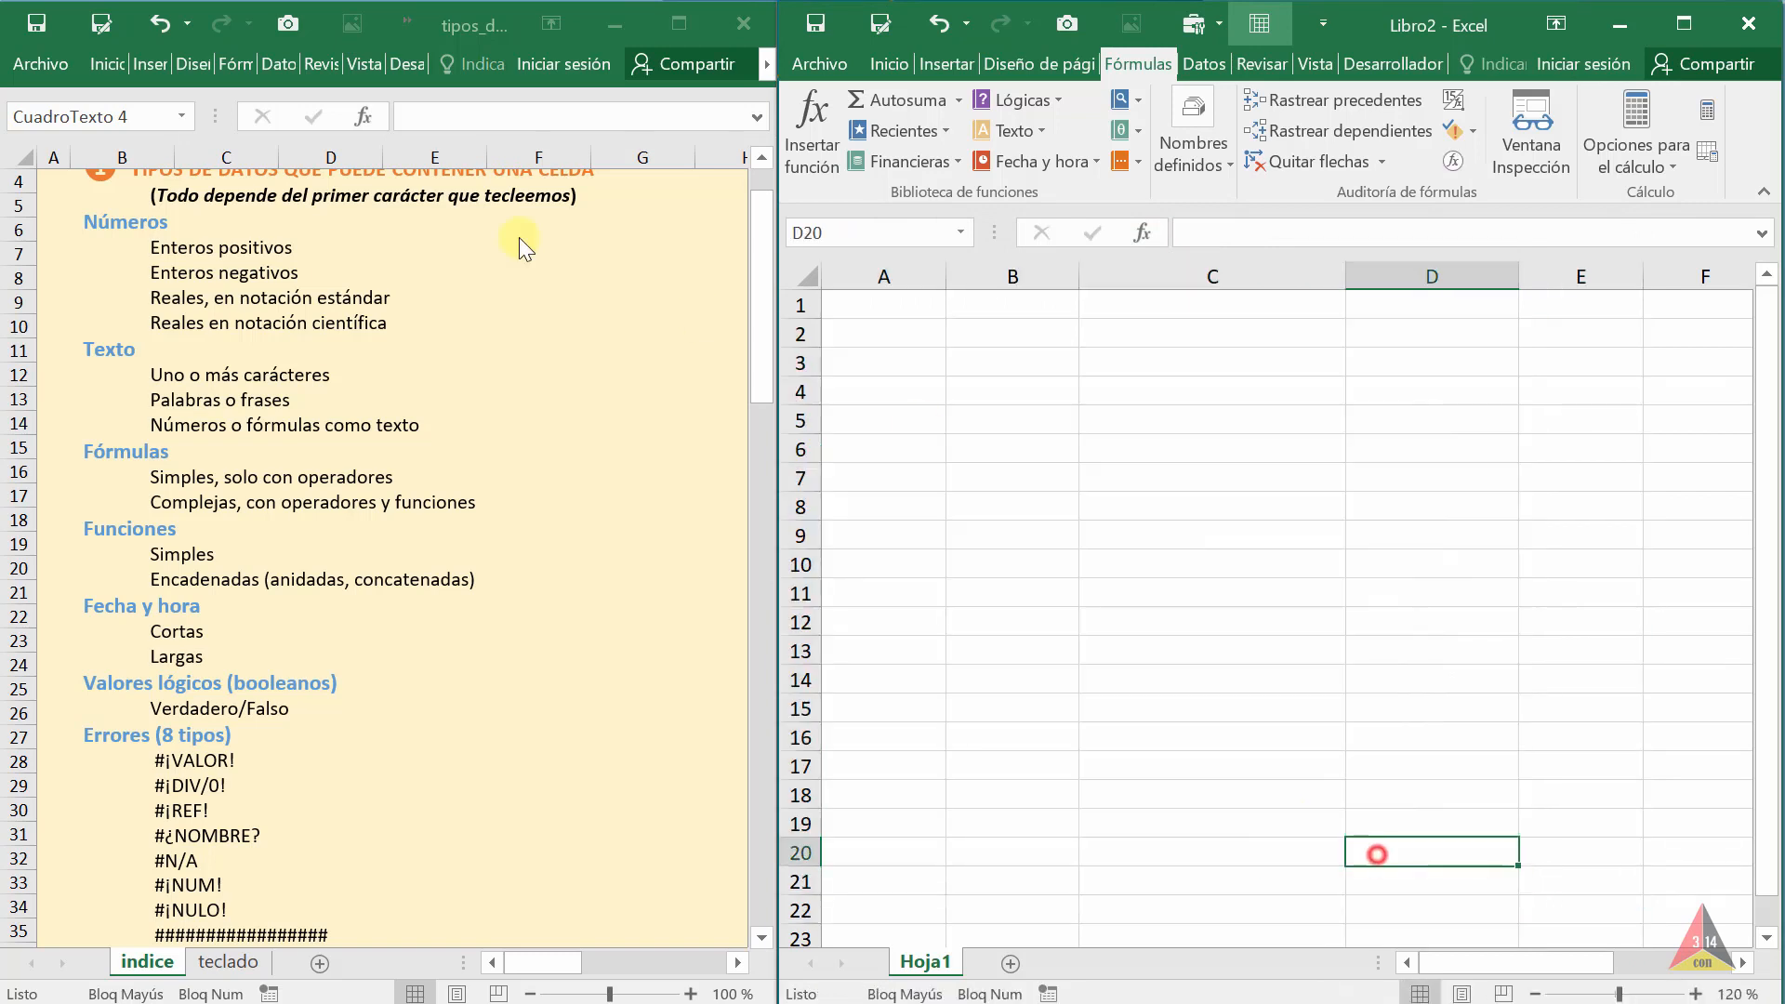
Enter the comparison =10>3 in B5 and widen column B to show VERDADERO
{"action": "left_click", "coordinate": [948, 414]}
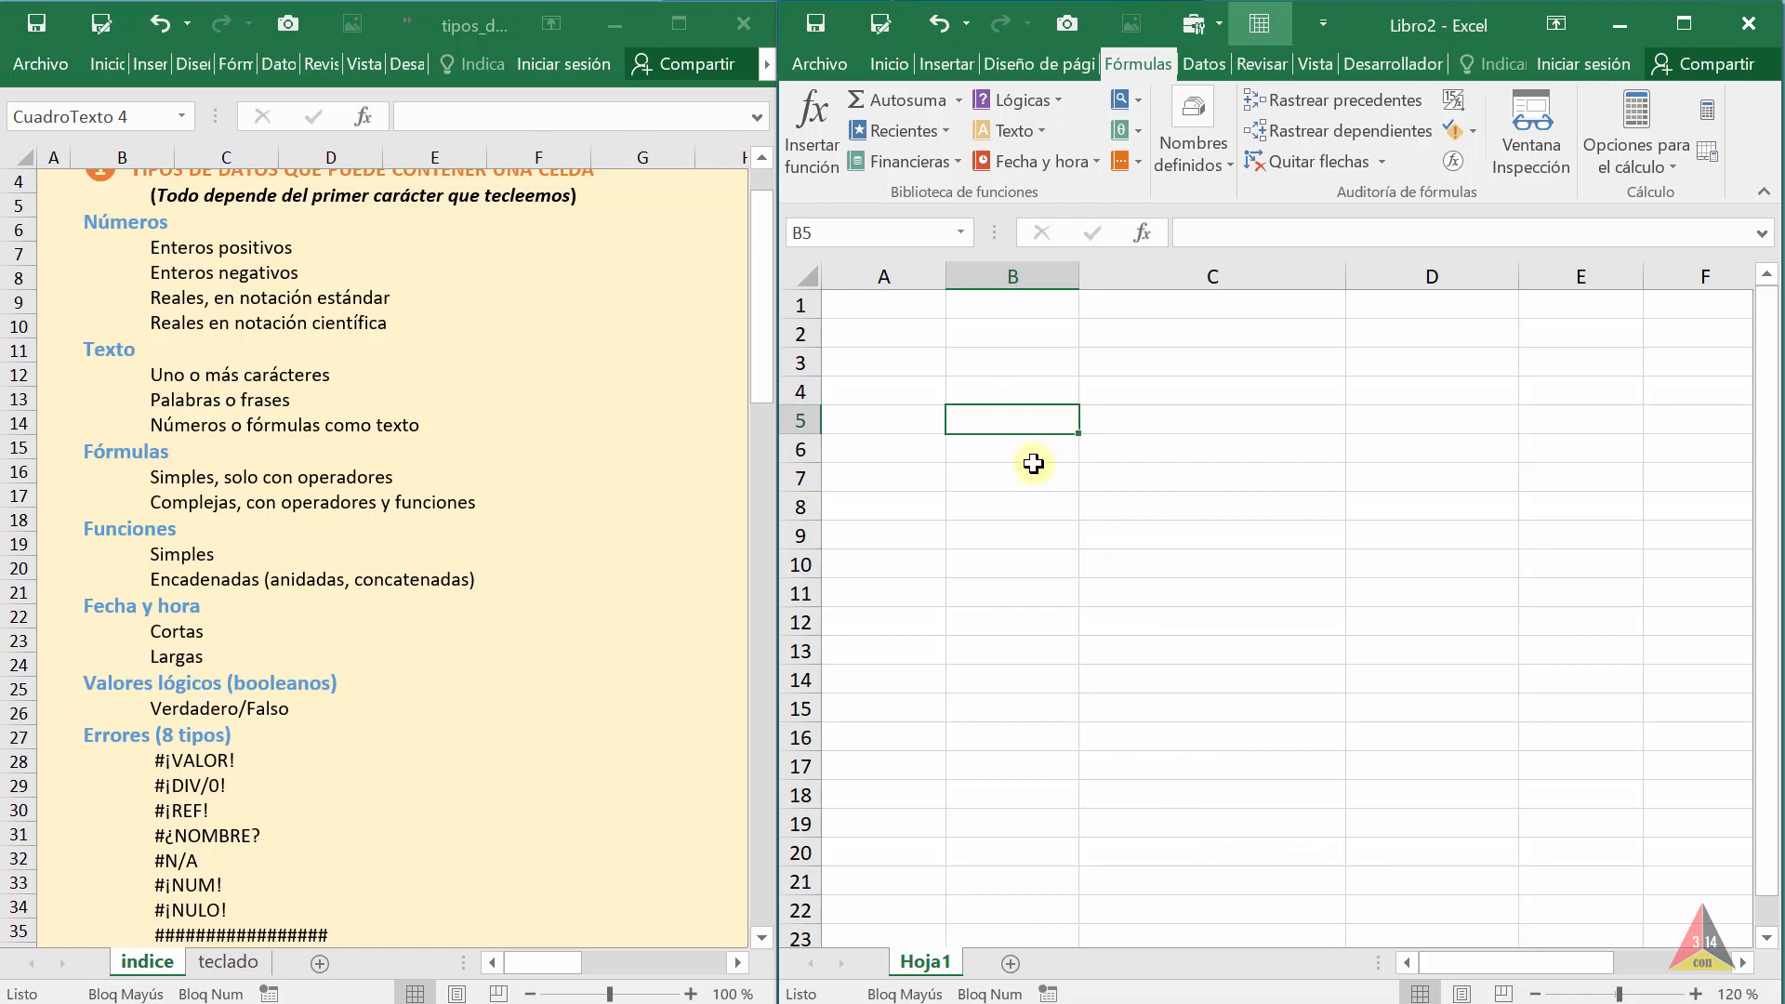
{"action": "type", "text": "="}
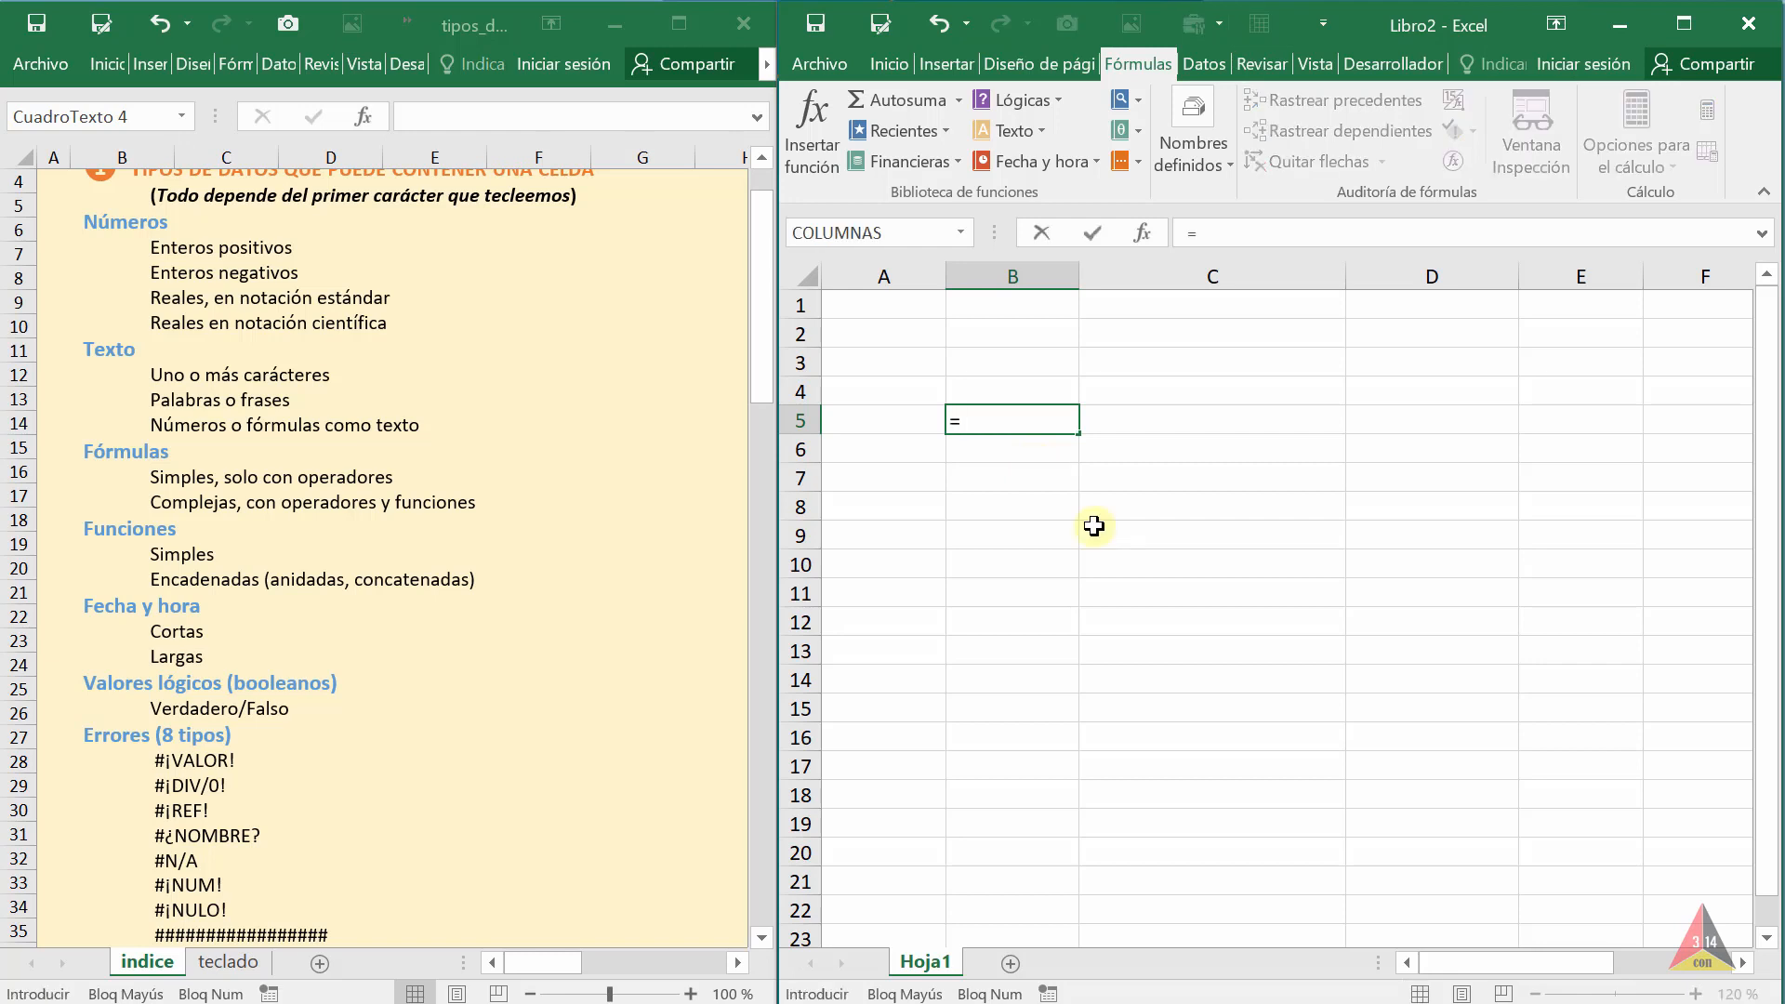
{"action": "type", "text": "10>3"}
{"action": "key", "text": "Return"}
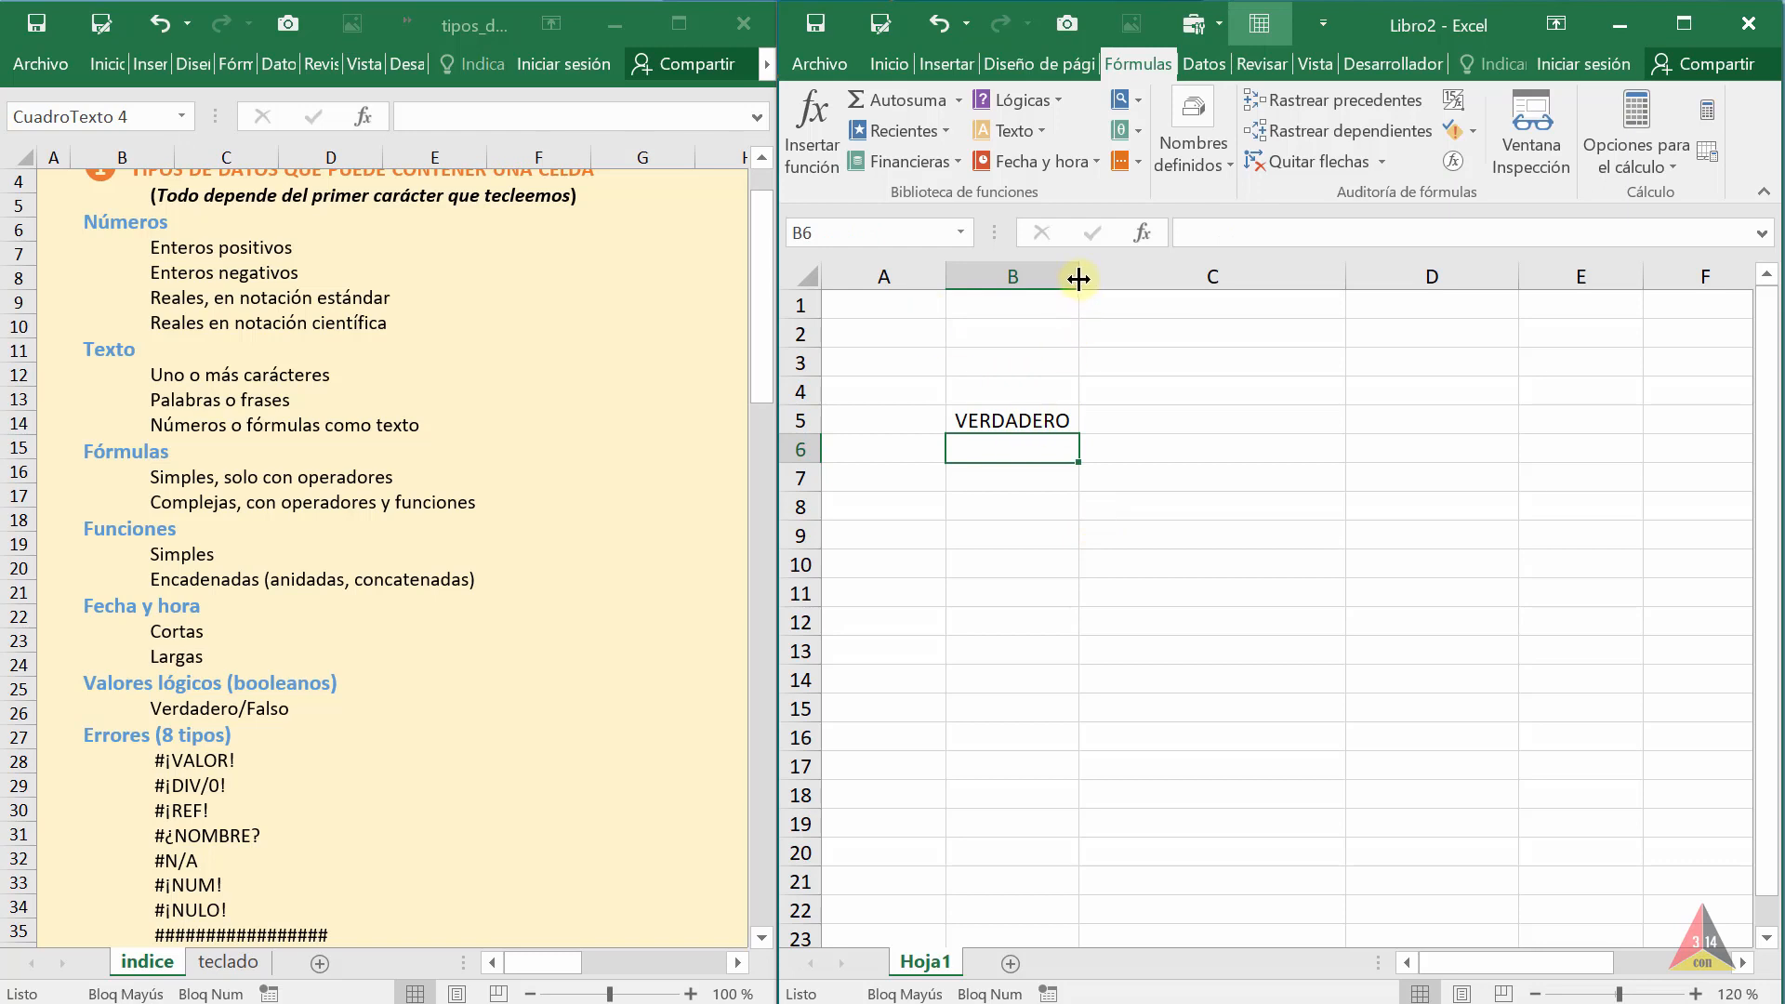
{"action": "left_click_drag", "start_coordinate": [1078, 276], "coordinate": [1131, 277]}
{"action": "left_click", "coordinate": [1016, 425]}
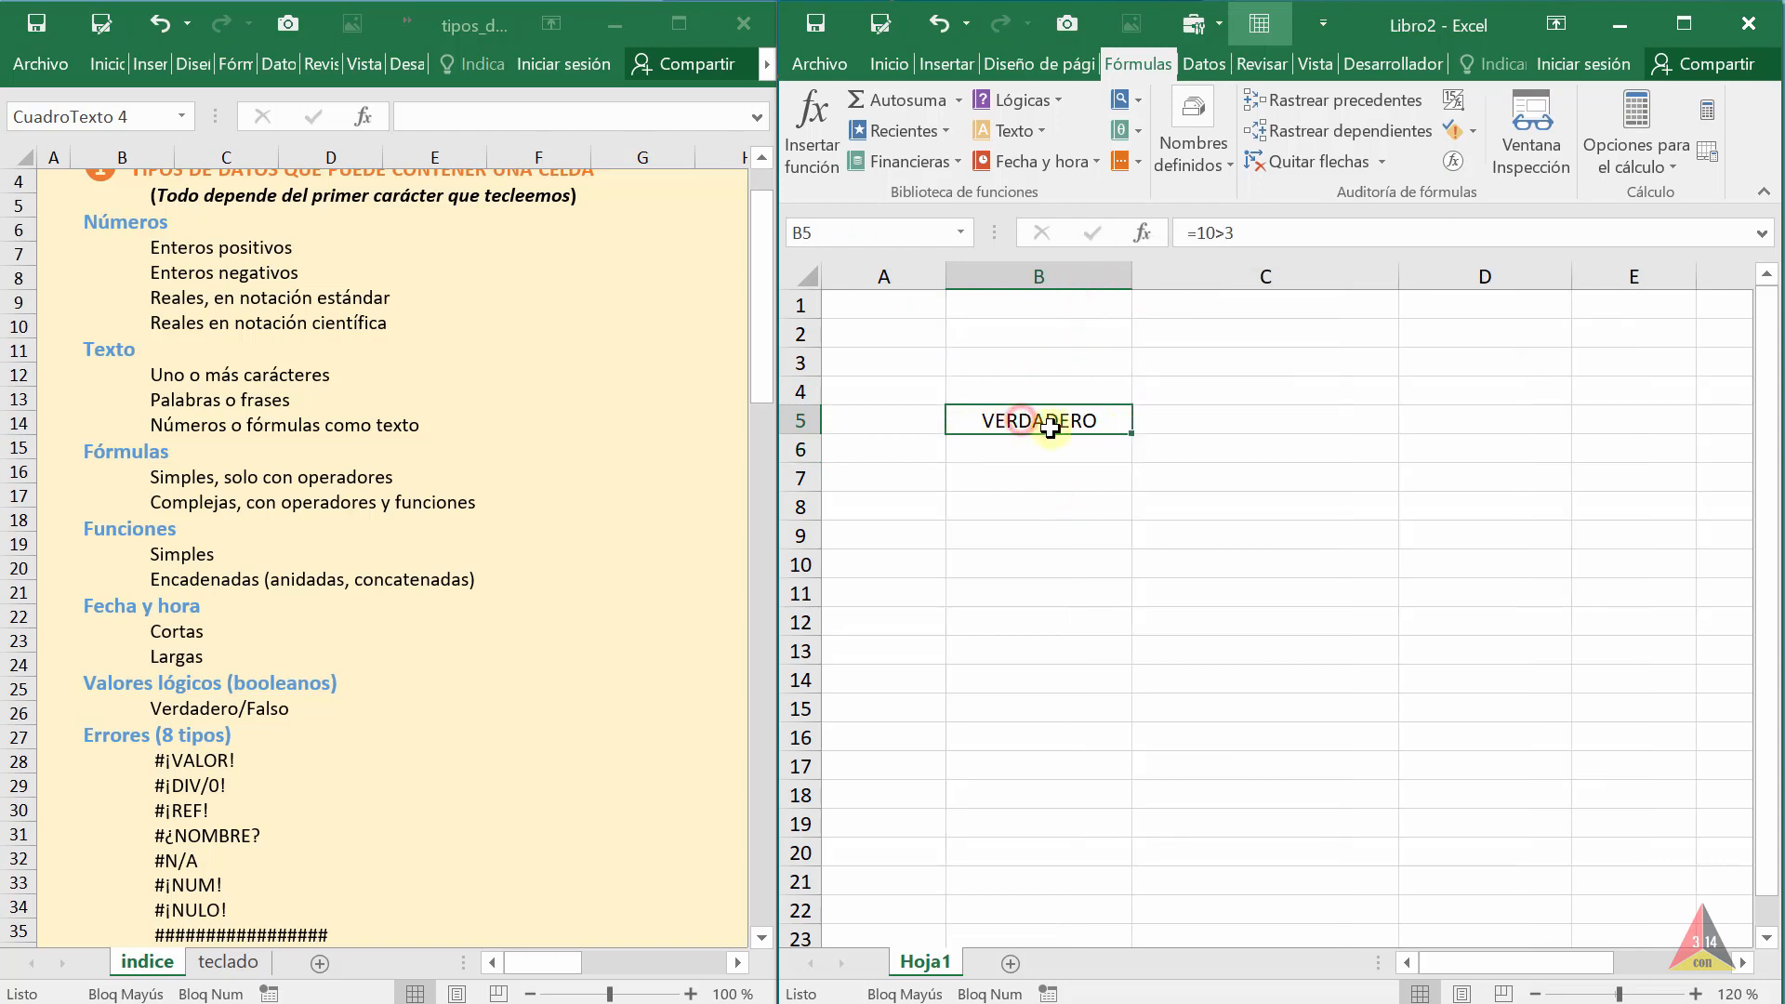
Enter the comparison =5>25 in B7 so it shows FALSO, and compare both results
{"action": "left_click", "coordinate": [1010, 475]}
{"action": "type", "text": "="}
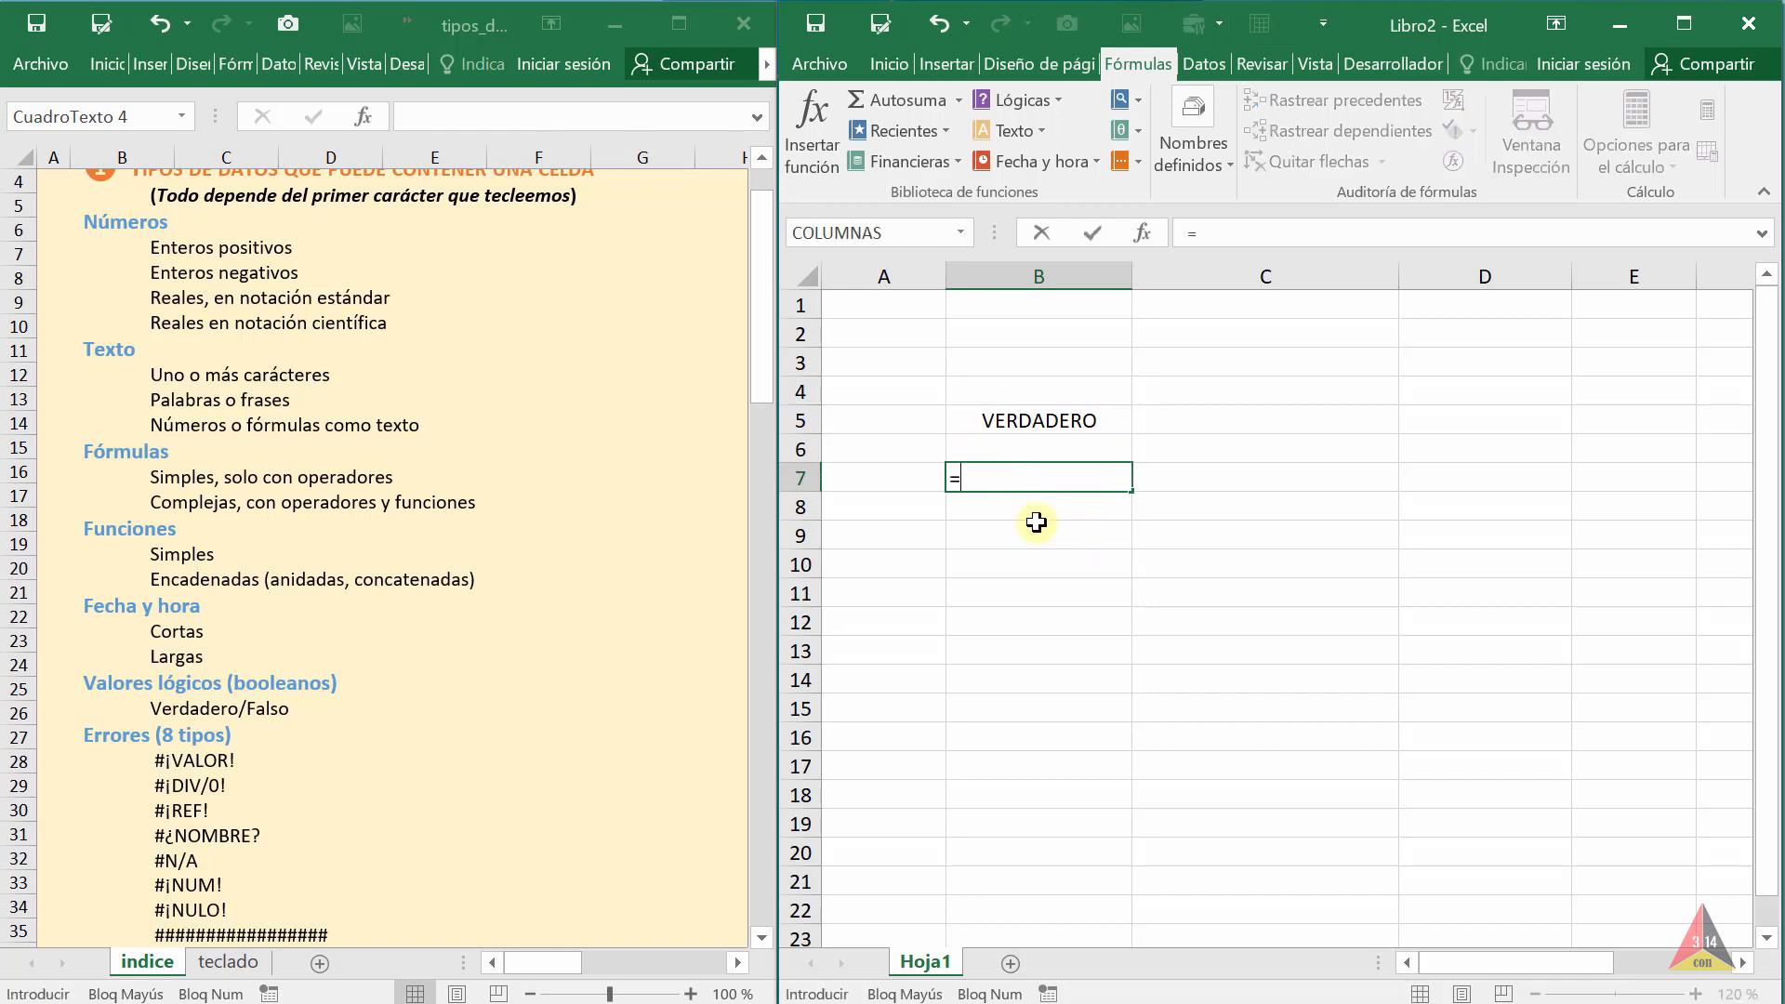
{"action": "type", "text": "5>25"}
{"action": "key", "text": "Return"}
{"action": "left_click", "coordinate": [1034, 478]}
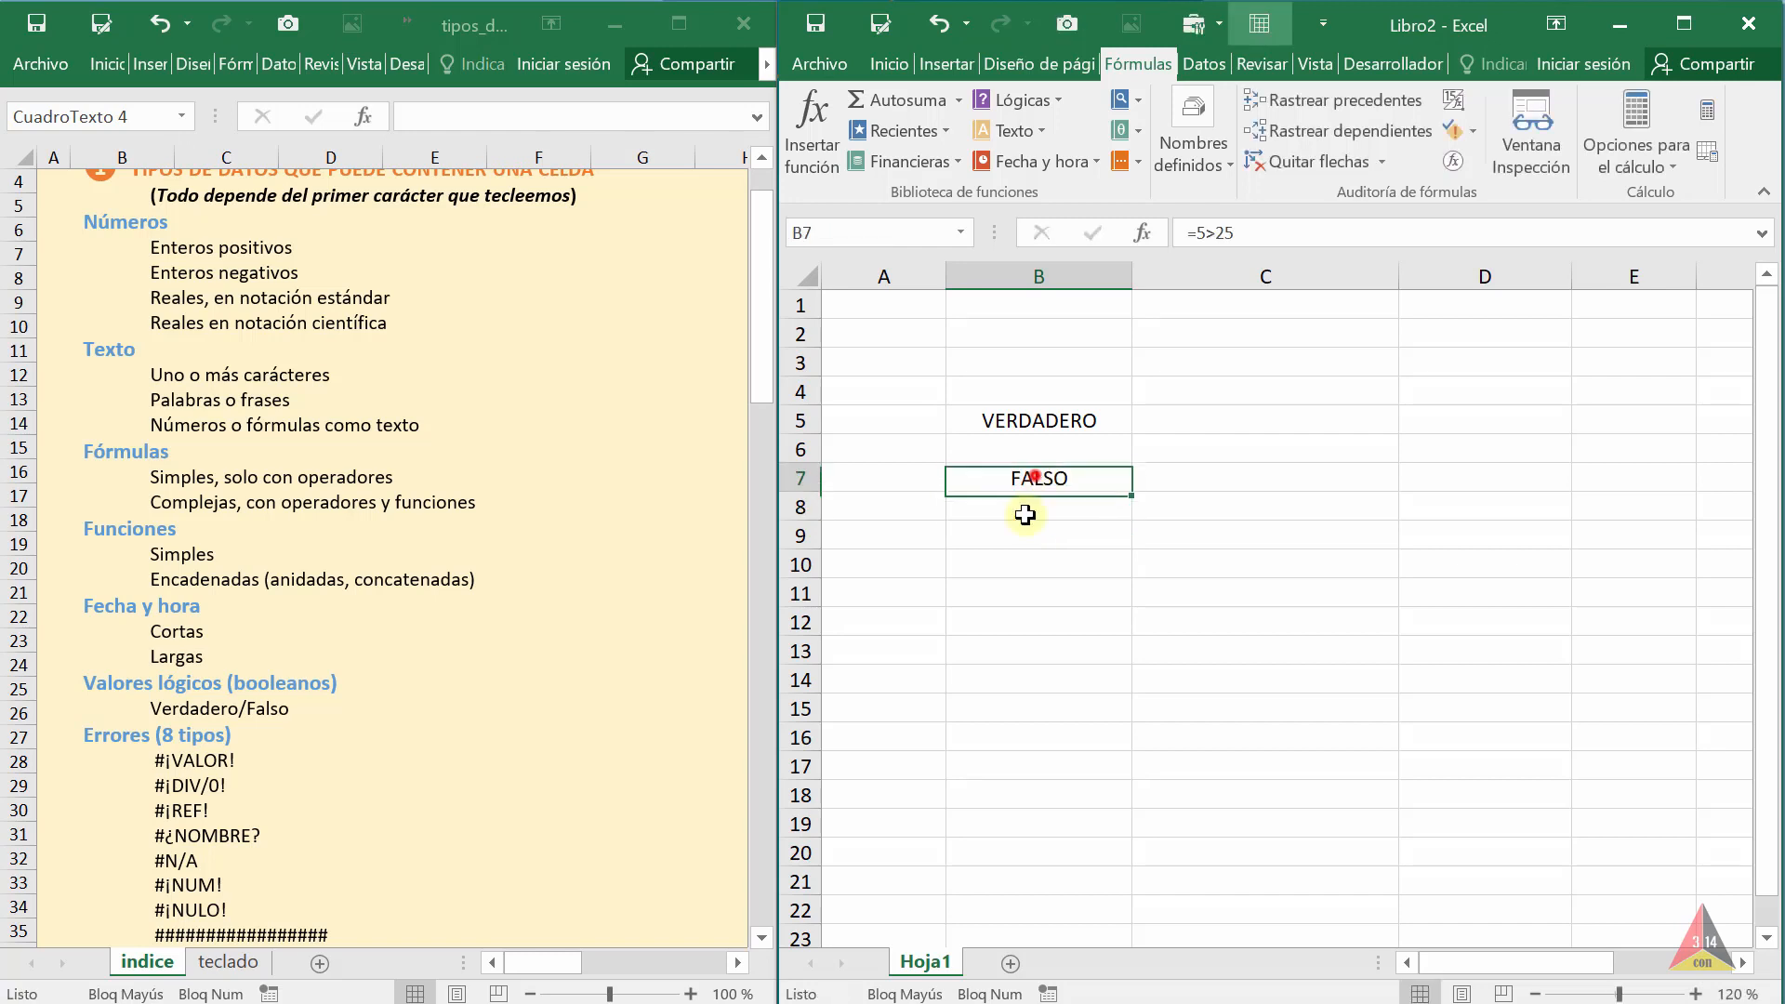
{"action": "left_click", "coordinate": [1038, 424]}
{"action": "left_click", "coordinate": [1034, 480]}
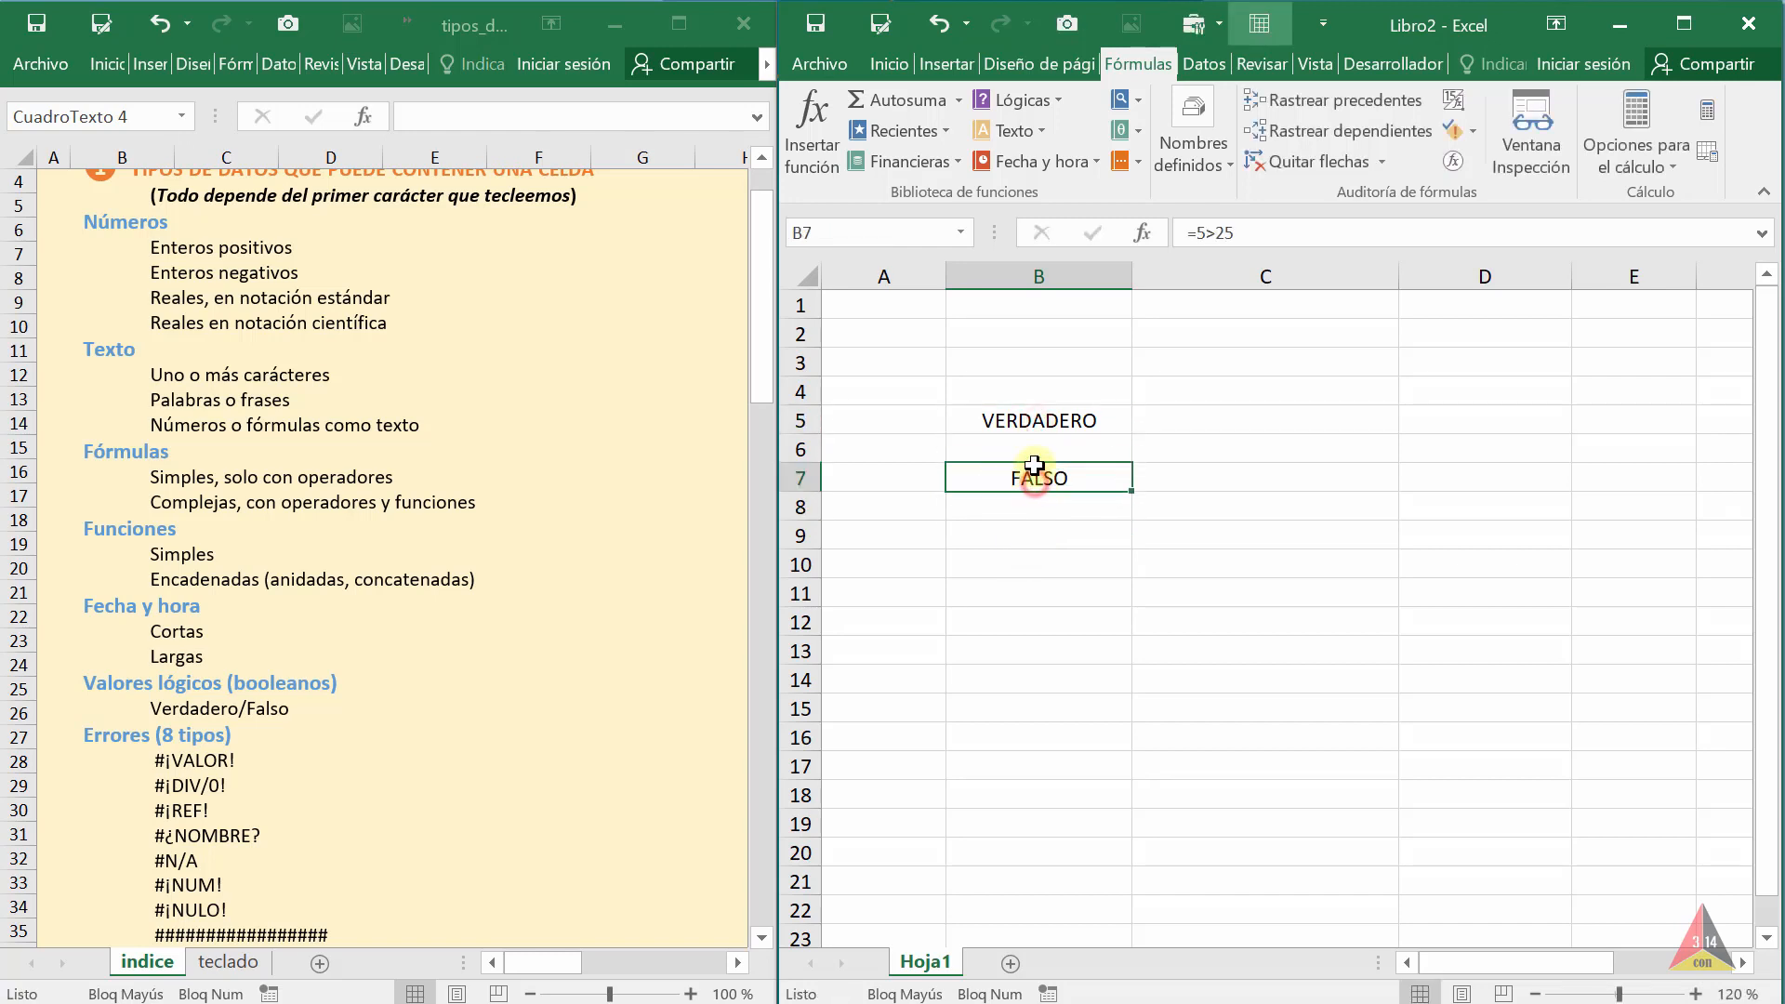
{"action": "left_click", "coordinate": [1030, 420]}
Delete the VERDADERO and FALSO results from B5 and B7
{"action": "key", "text": "Delete"}
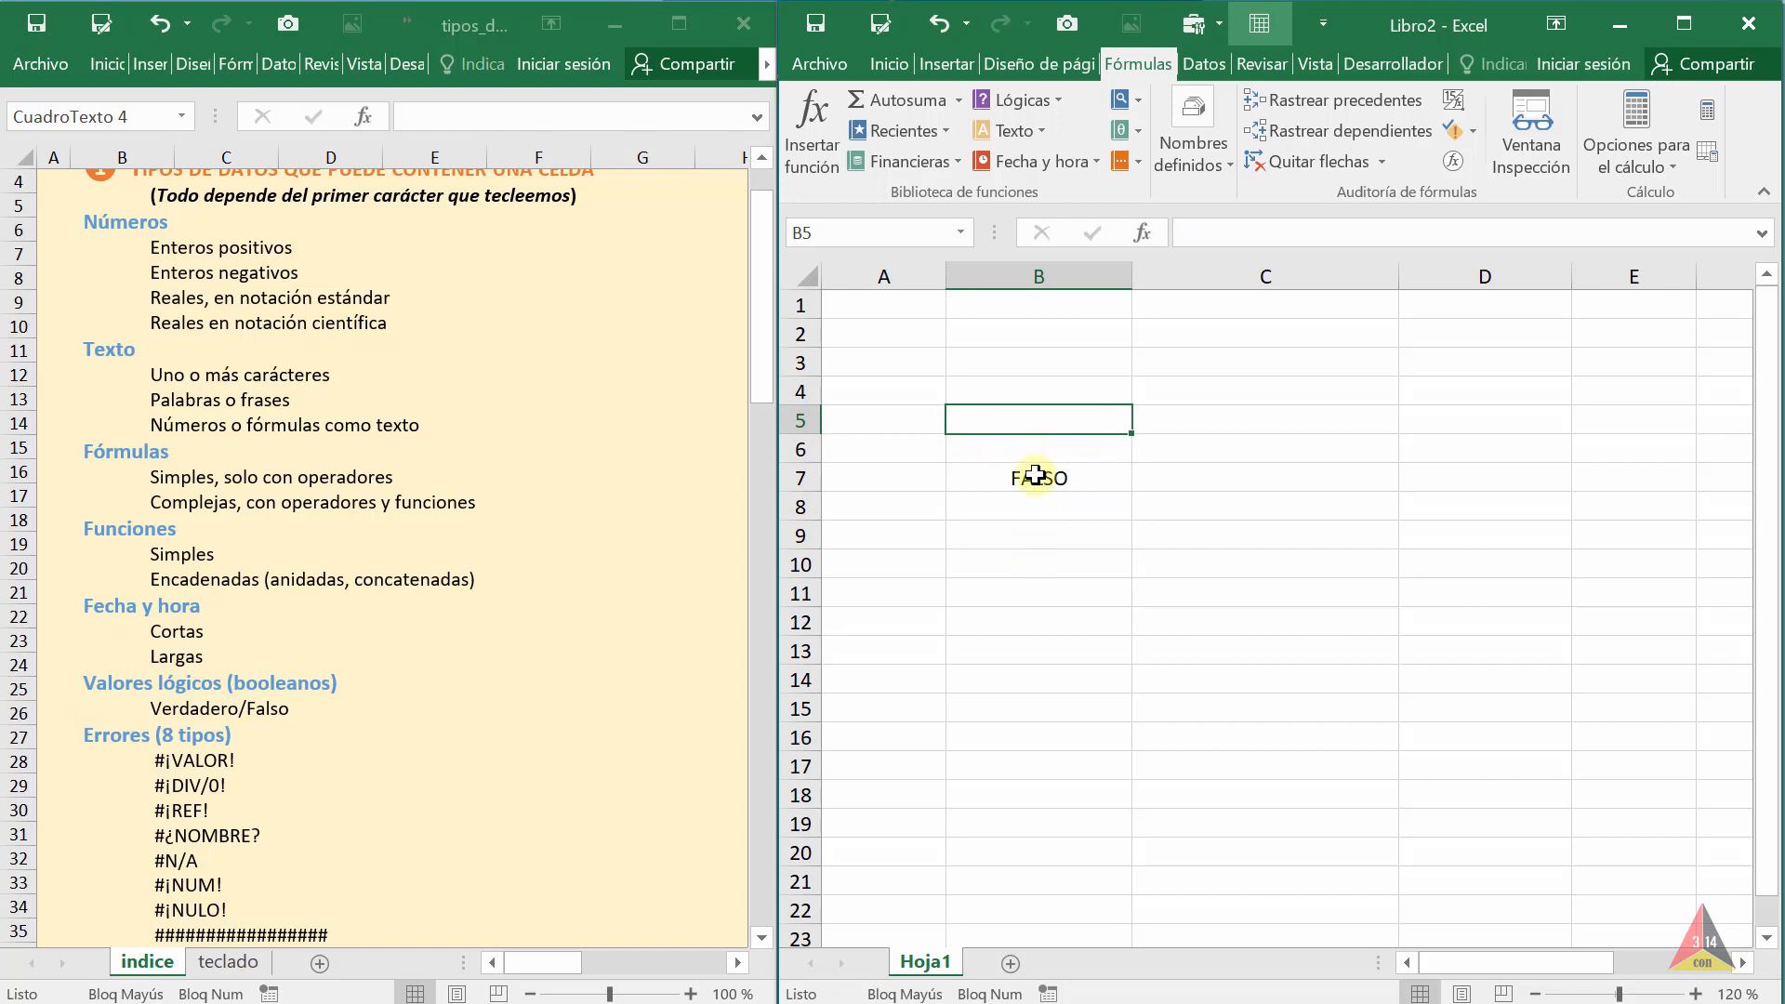
{"action": "left_click", "coordinate": [1031, 476]}
{"action": "key", "text": "Delete"}
{"action": "left_click", "coordinate": [1013, 591]}
{"action": "left_click", "coordinate": [1030, 403]}
{"action": "left_click_drag", "start_coordinate": [1029, 403], "coordinate": [1033, 428]}
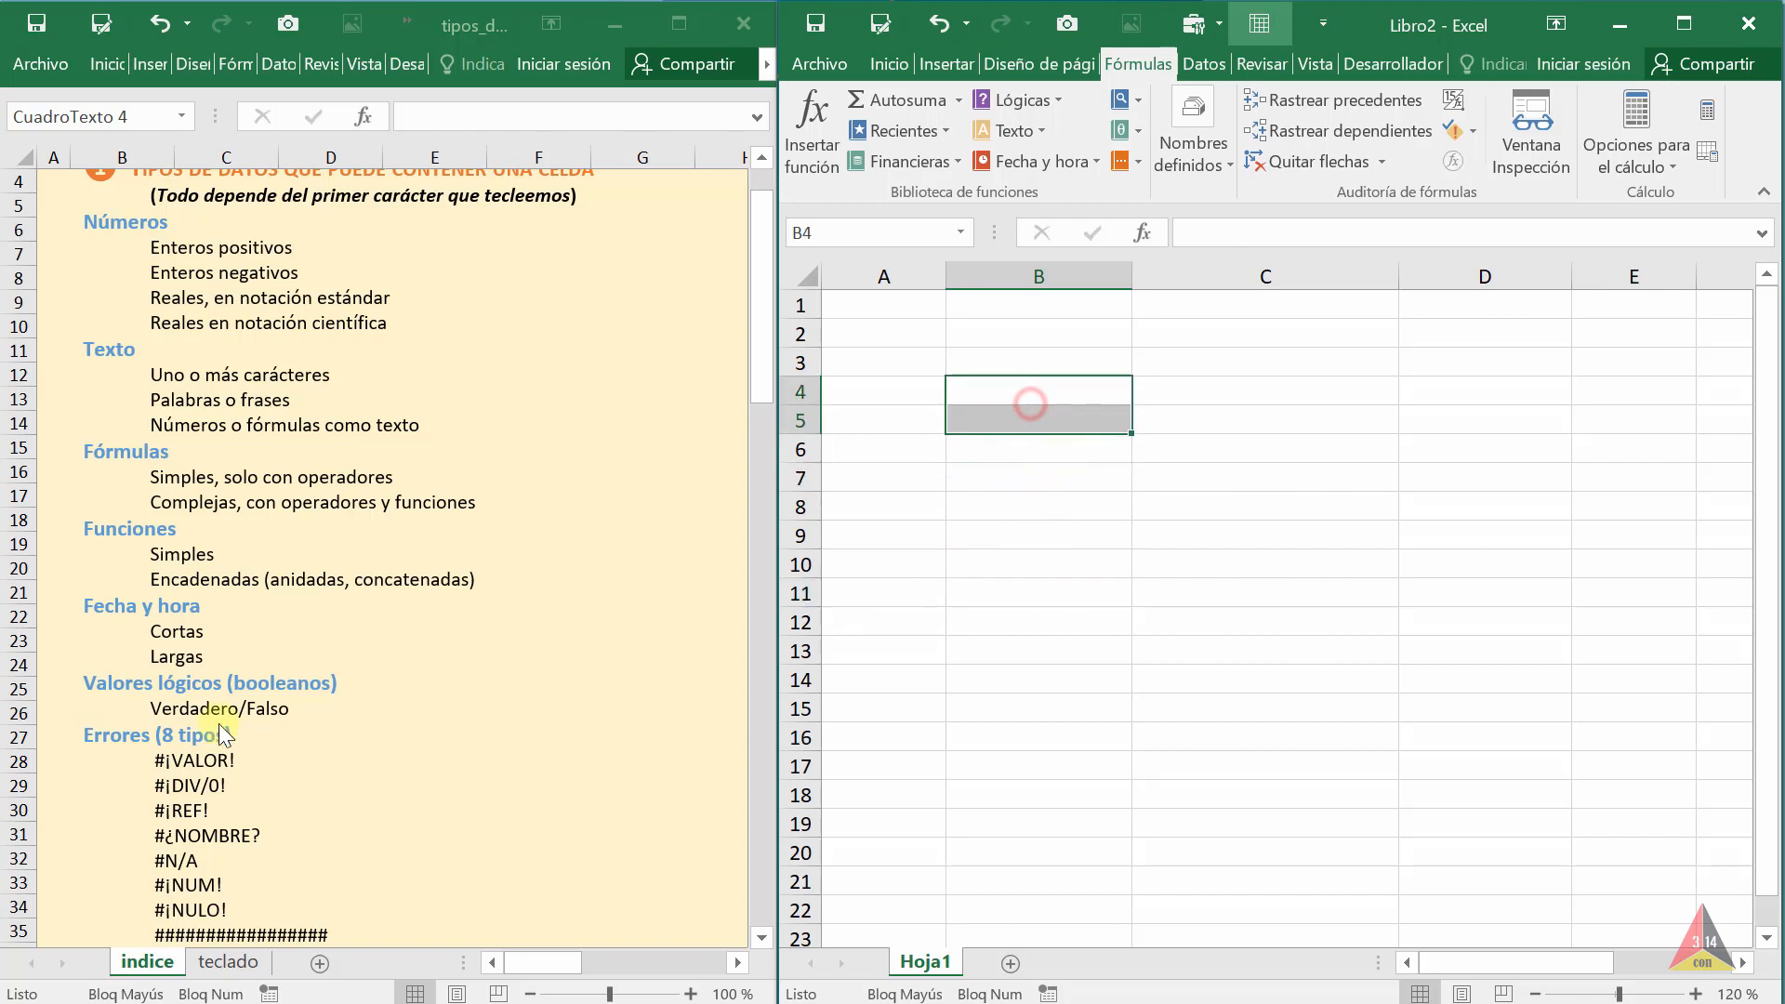
{"action": "scroll", "coordinate": [339, 740], "scroll_direction": "down", "scroll_amount": 1}
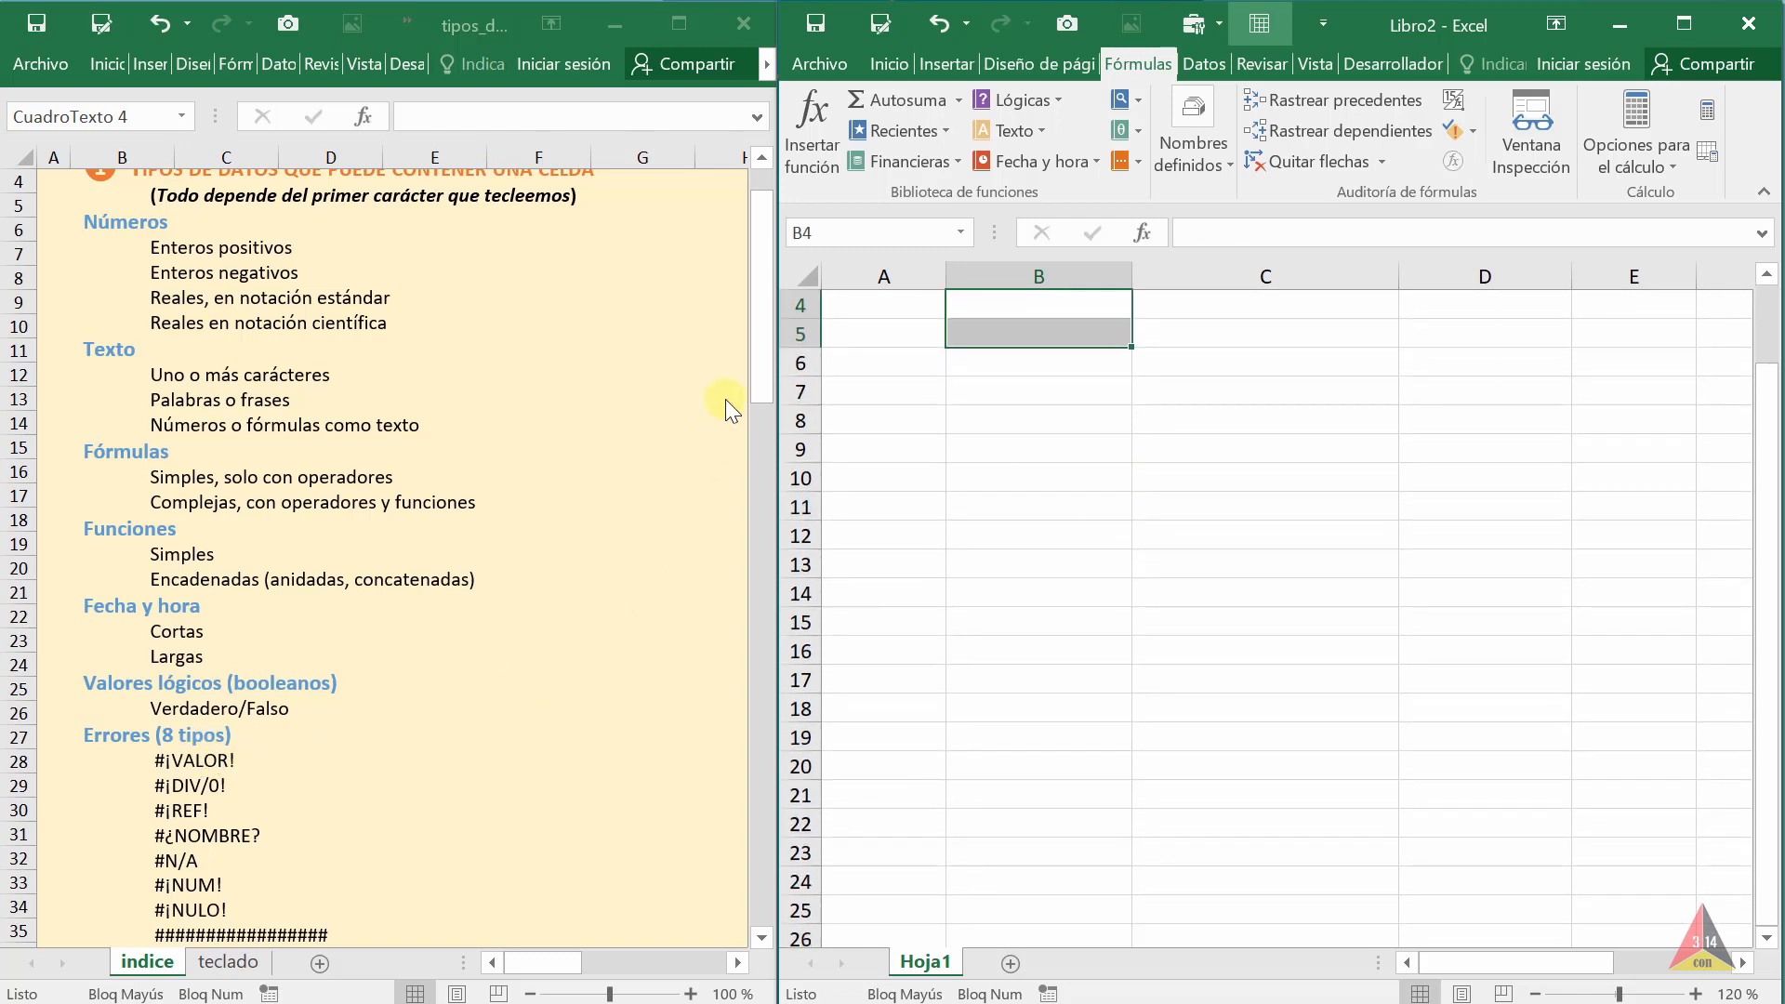
{"action": "left_click_drag", "start_coordinate": [762, 381], "coordinate": [761, 404]}
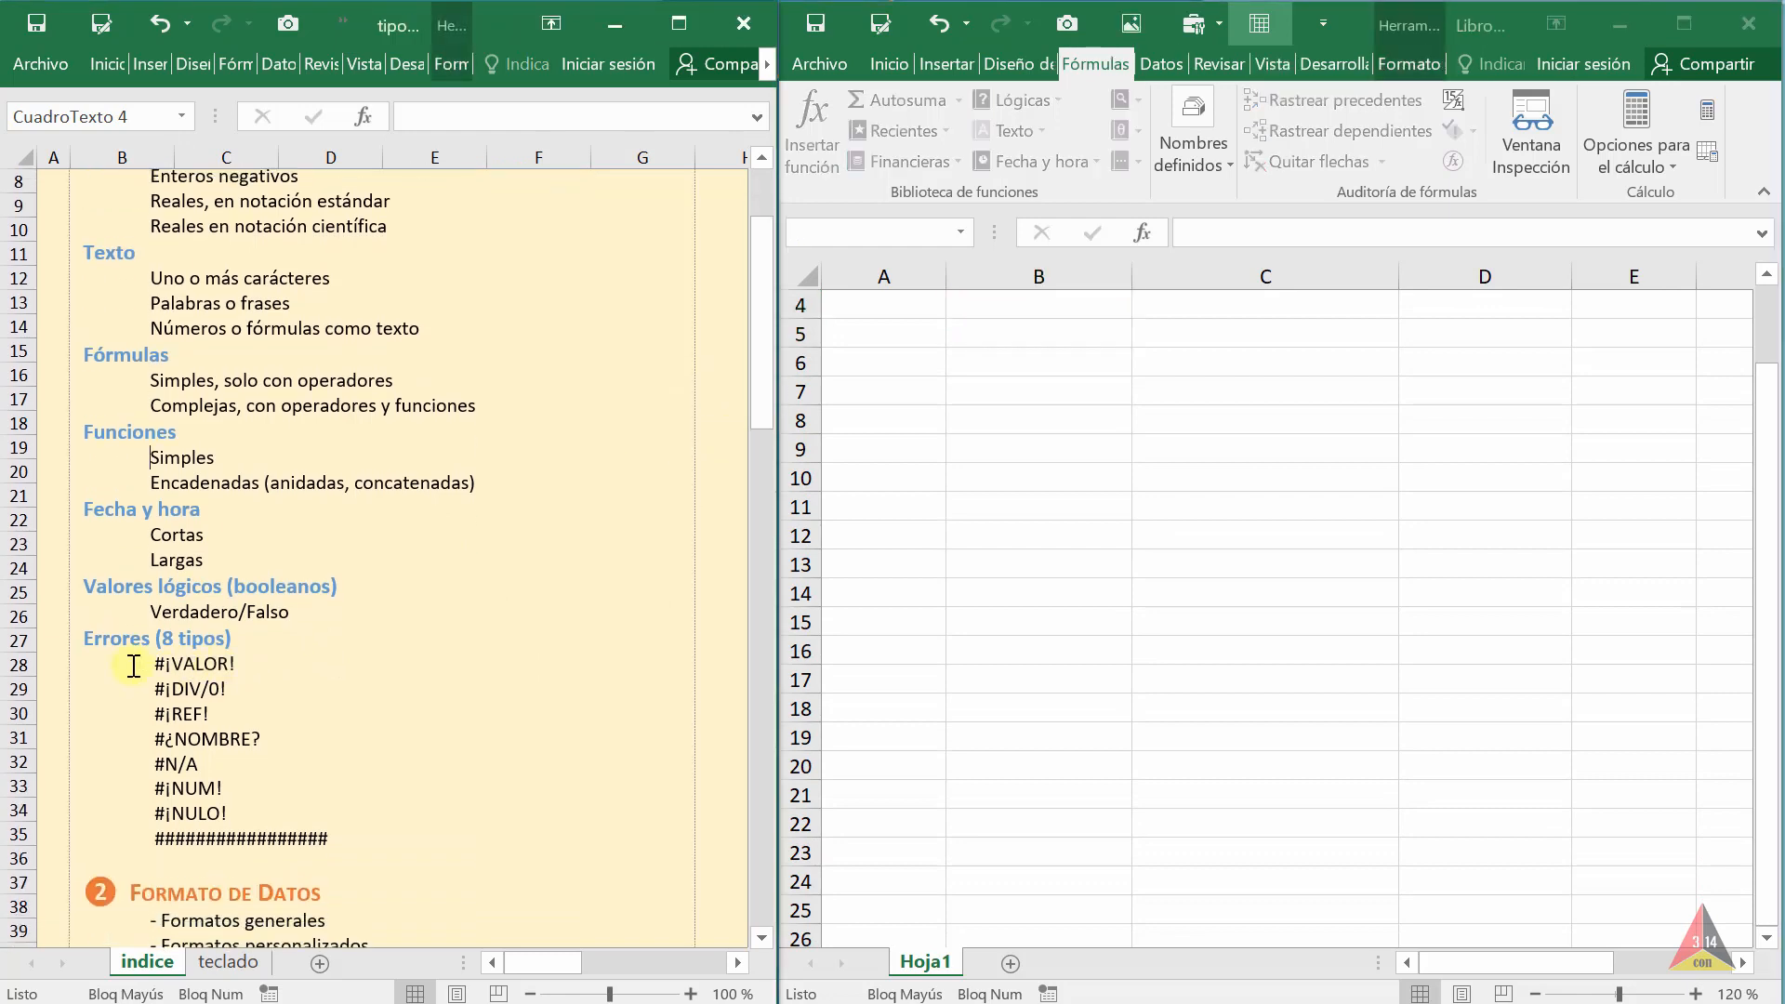
{"action": "left_click", "coordinate": [727, 662]}
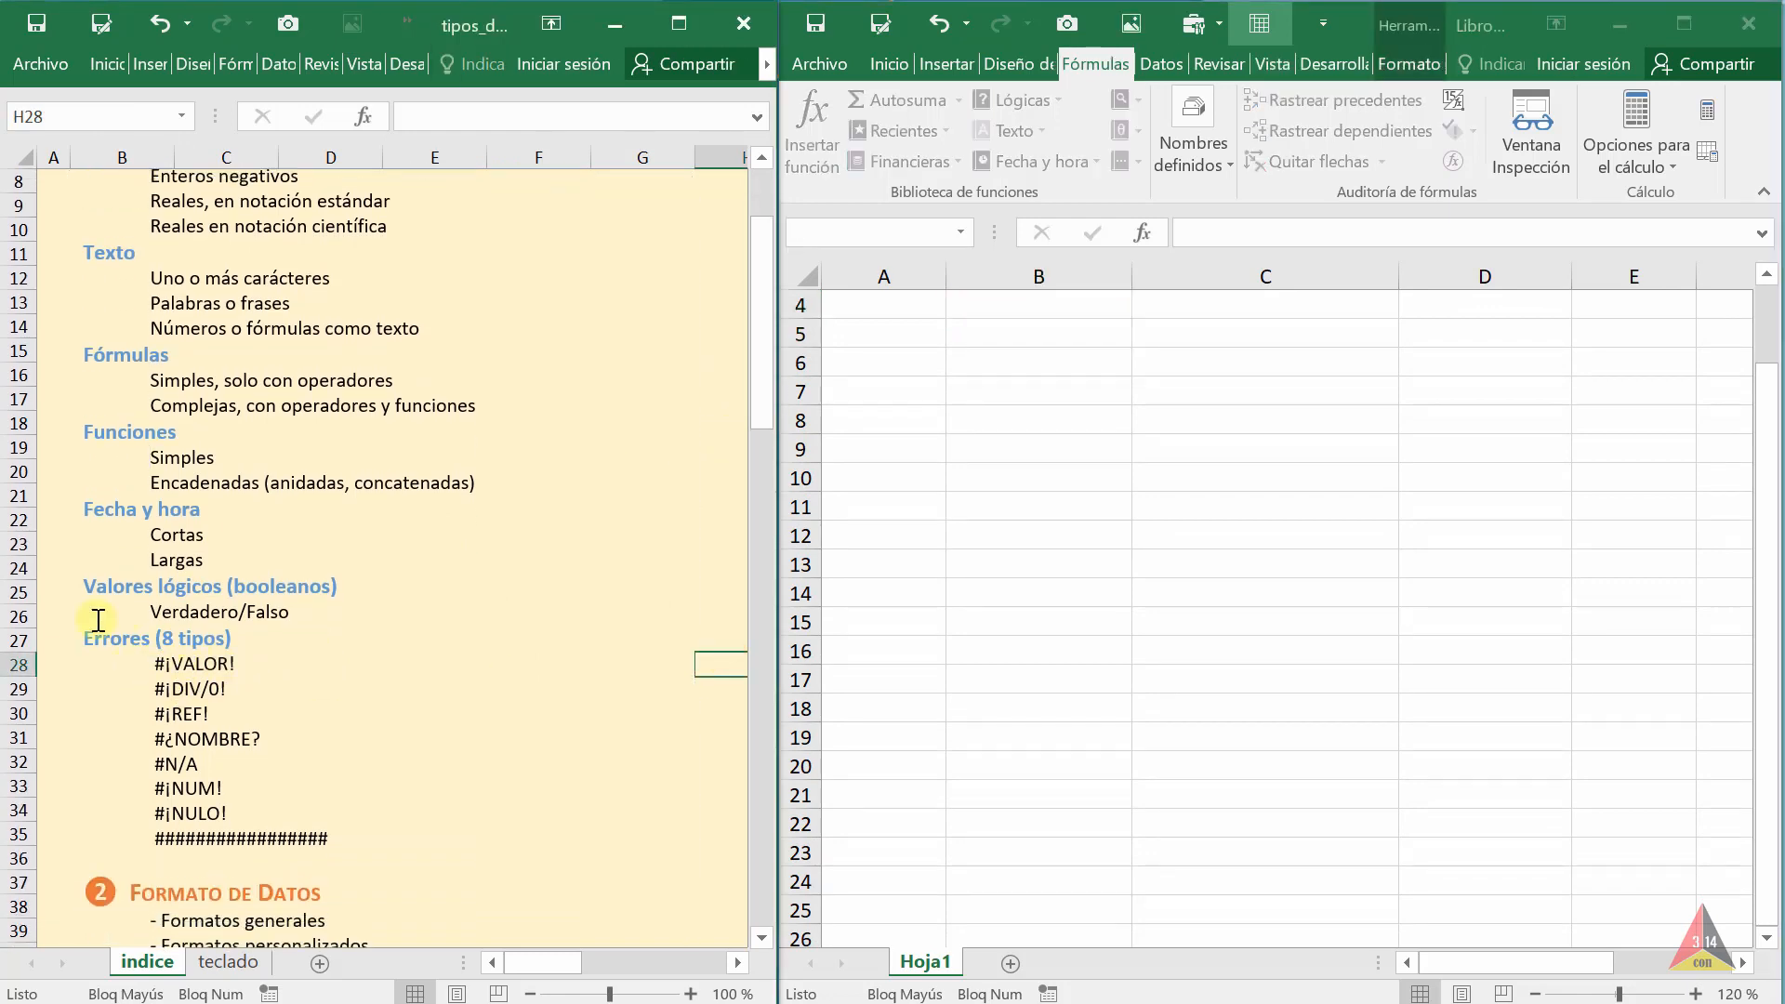
{"action": "left_click", "coordinate": [976, 370]}
{"action": "left_click", "coordinate": [1014, 388]}
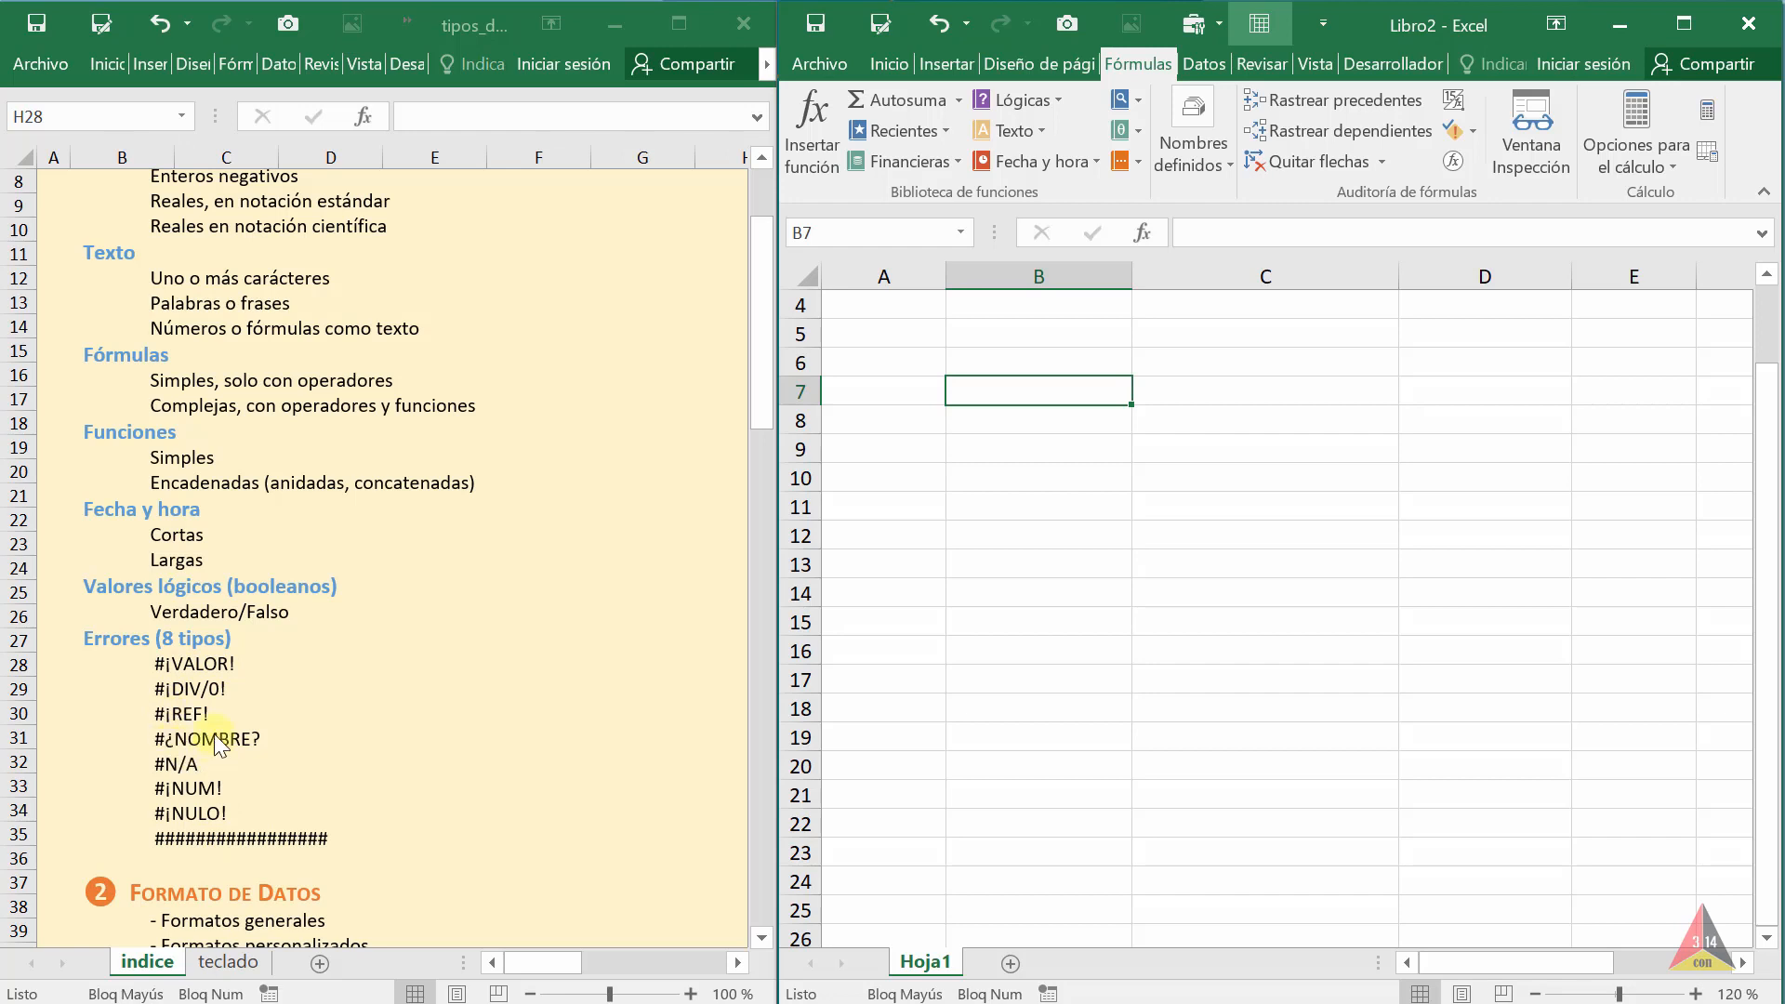
{"action": "left_click", "coordinate": [179, 790]}
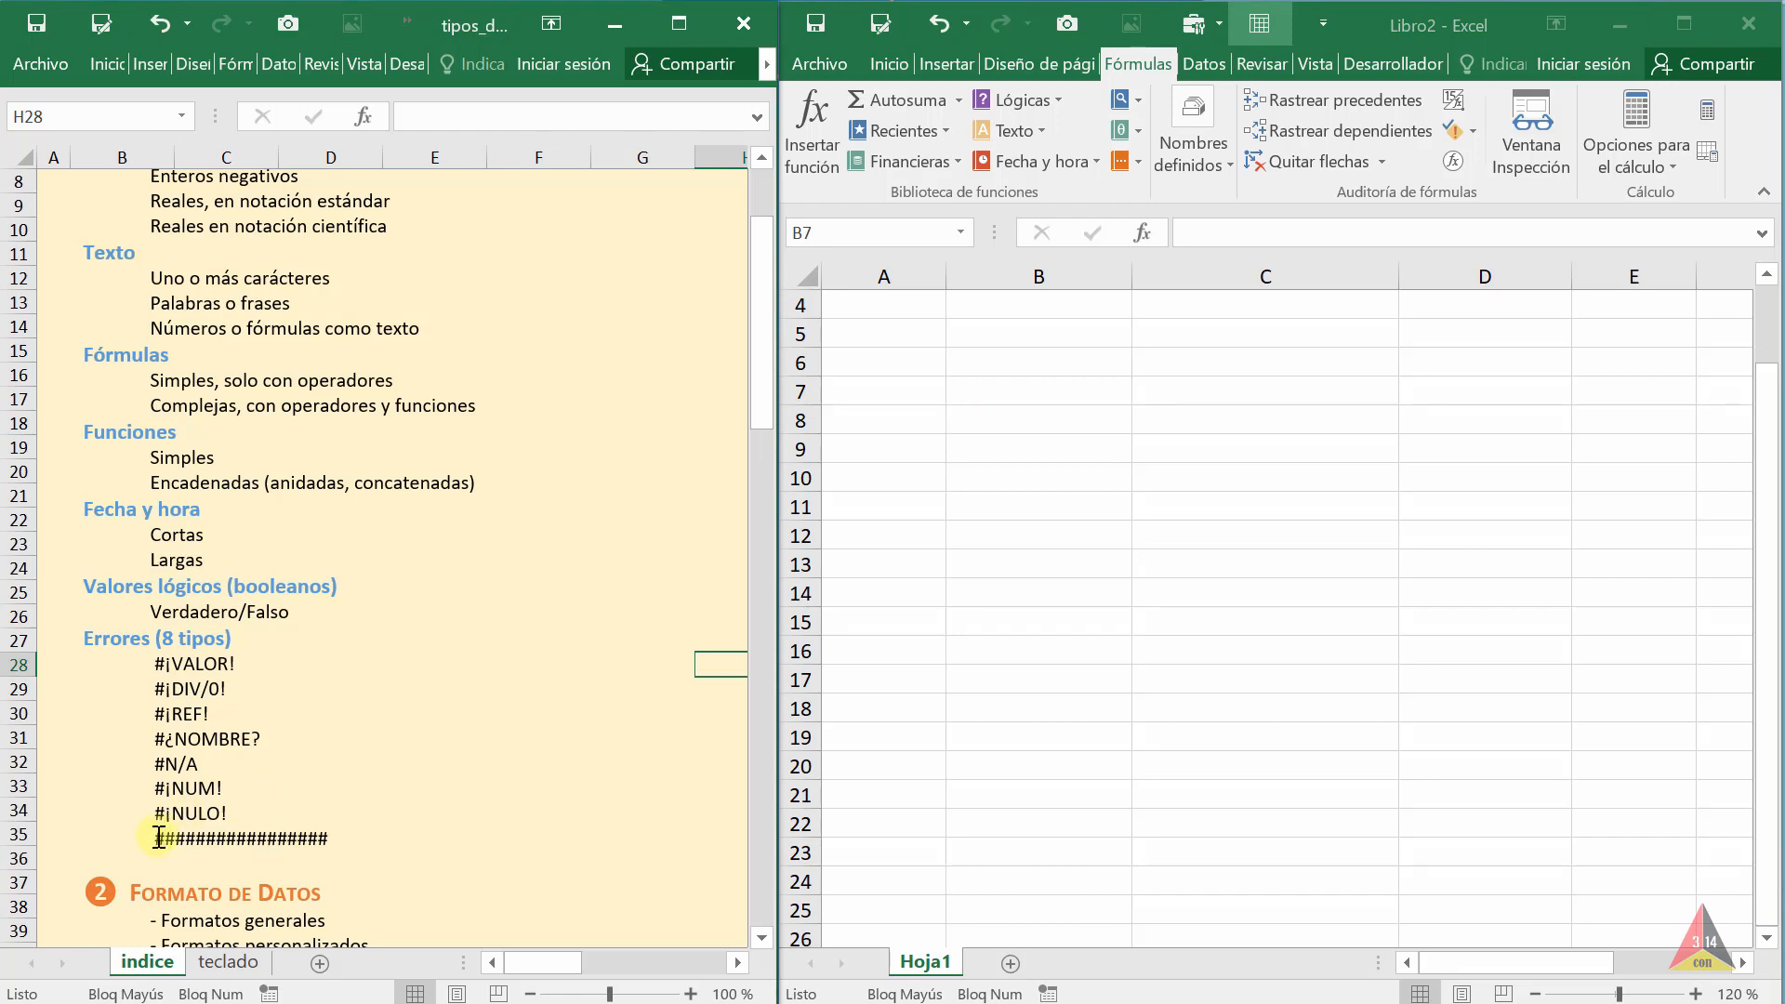
{"action": "left_click_drag", "start_coordinate": [159, 837], "coordinate": [330, 842]}
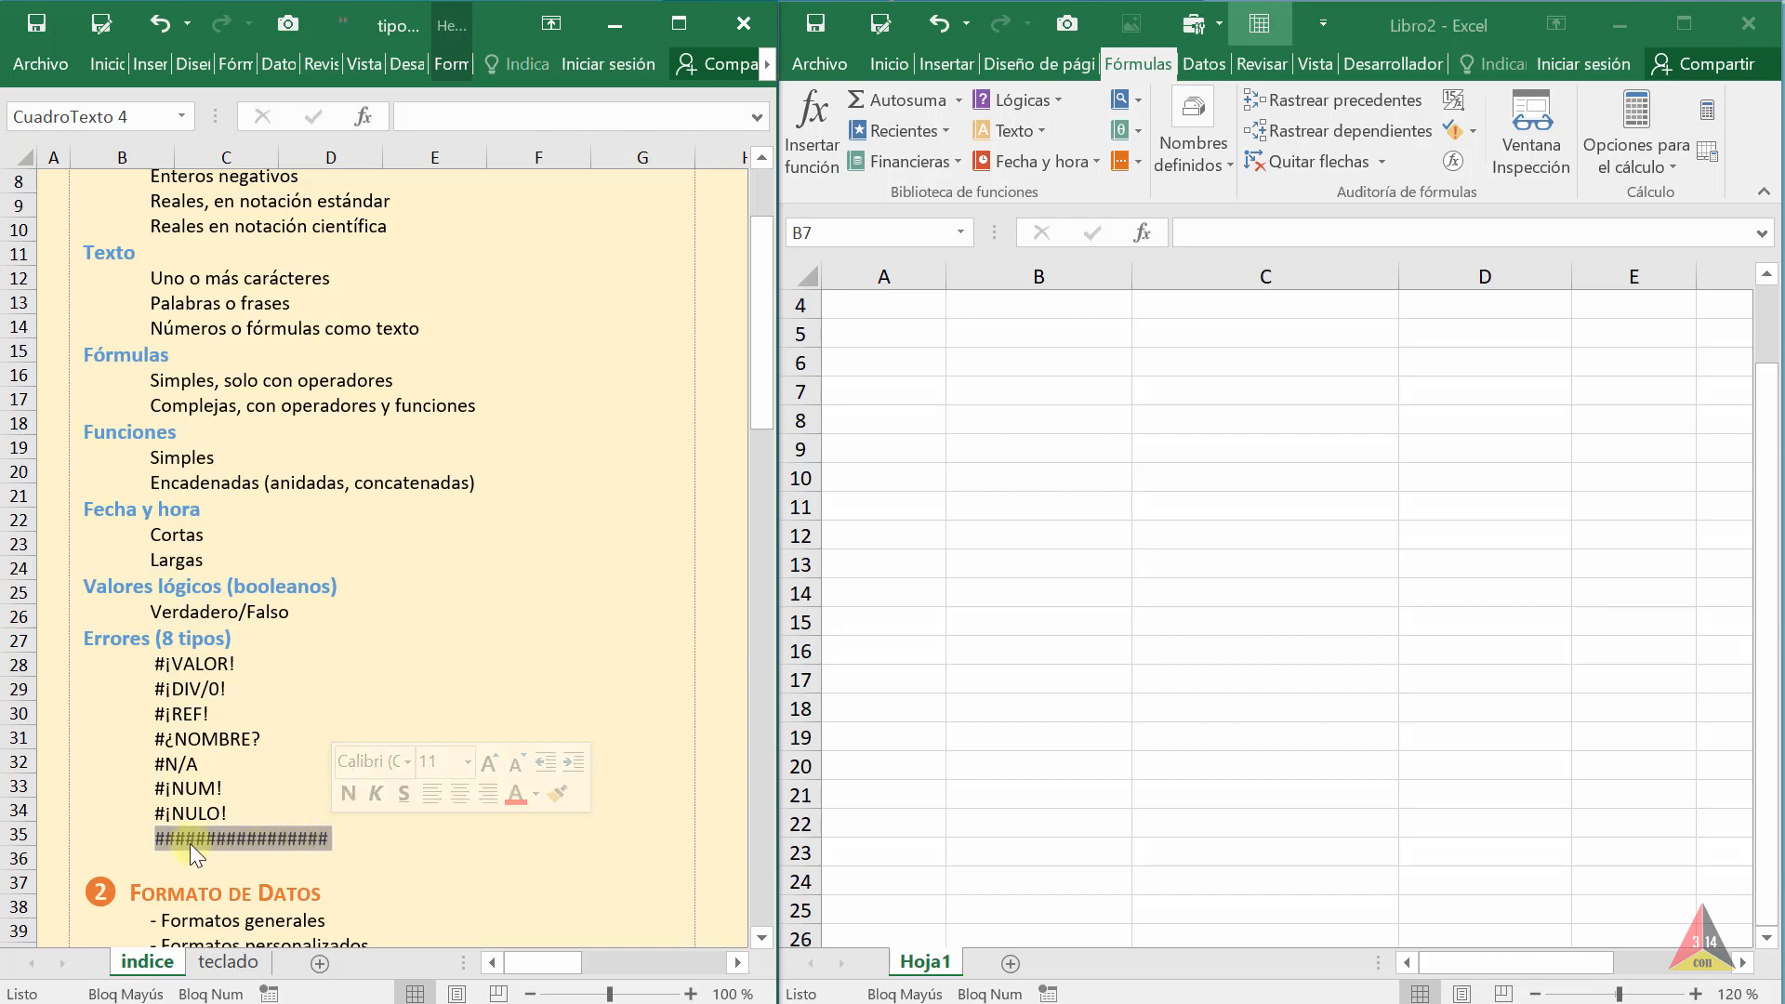
{"action": "left_click", "coordinate": [219, 836]}
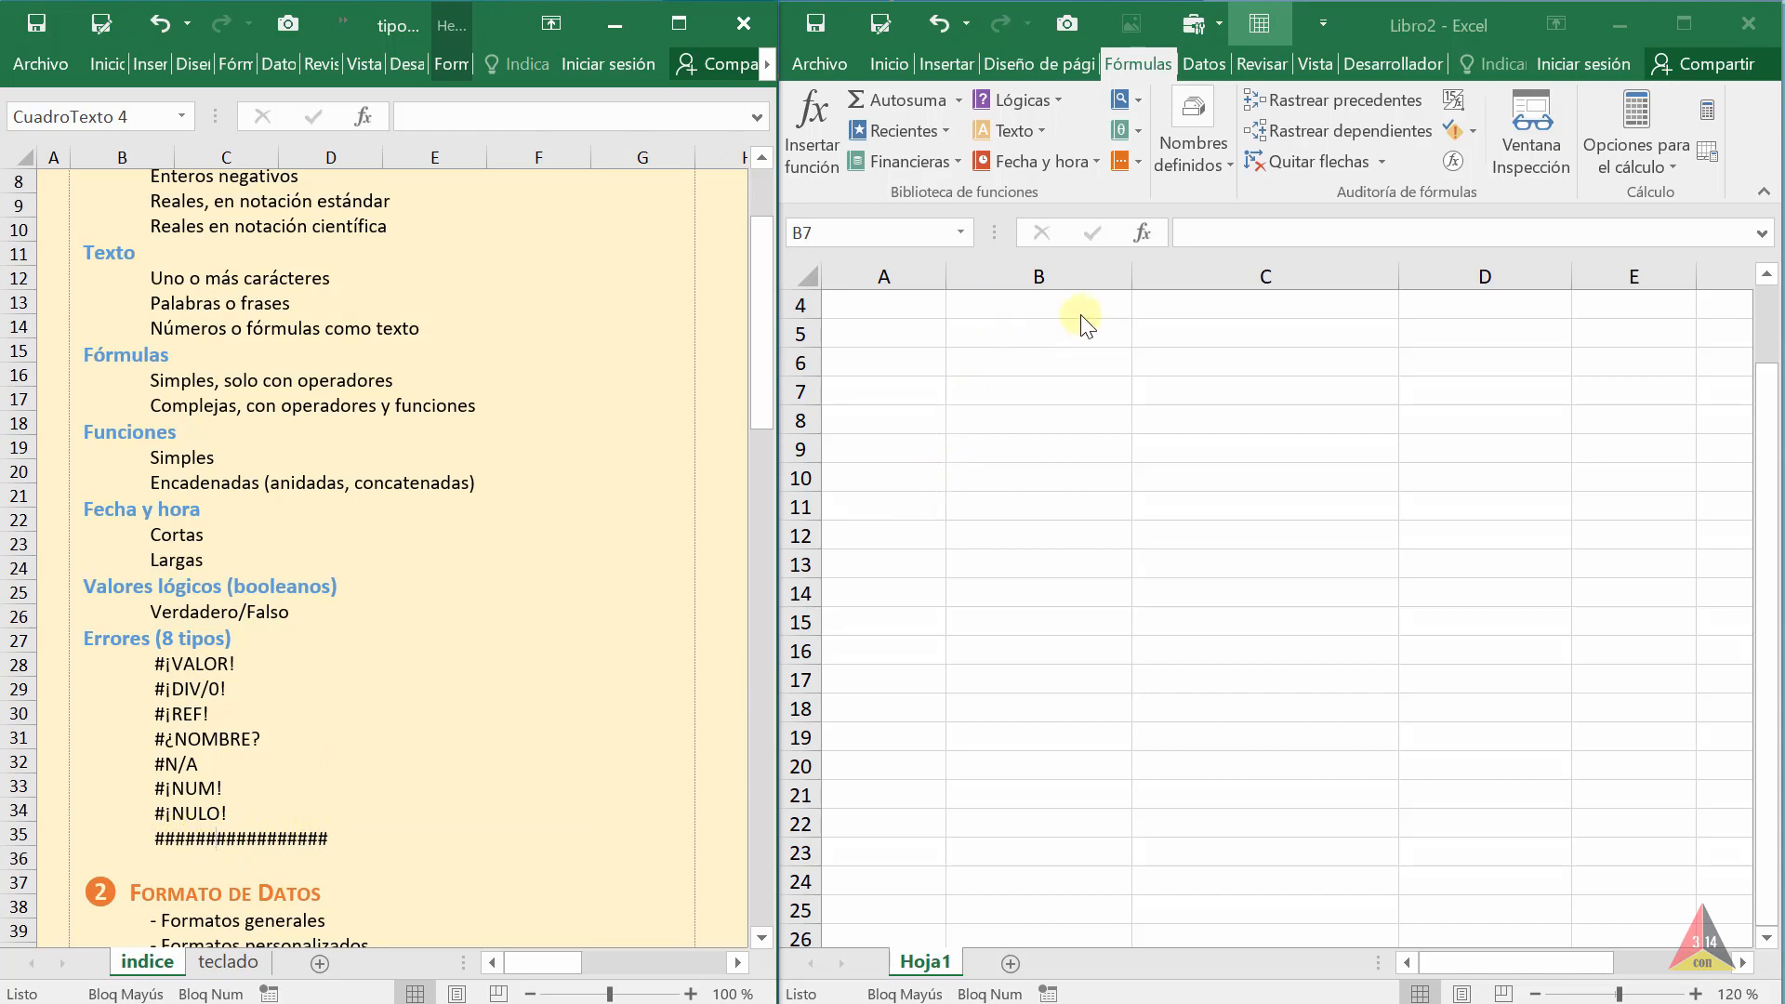
{"action": "left_click", "coordinate": [1071, 573]}
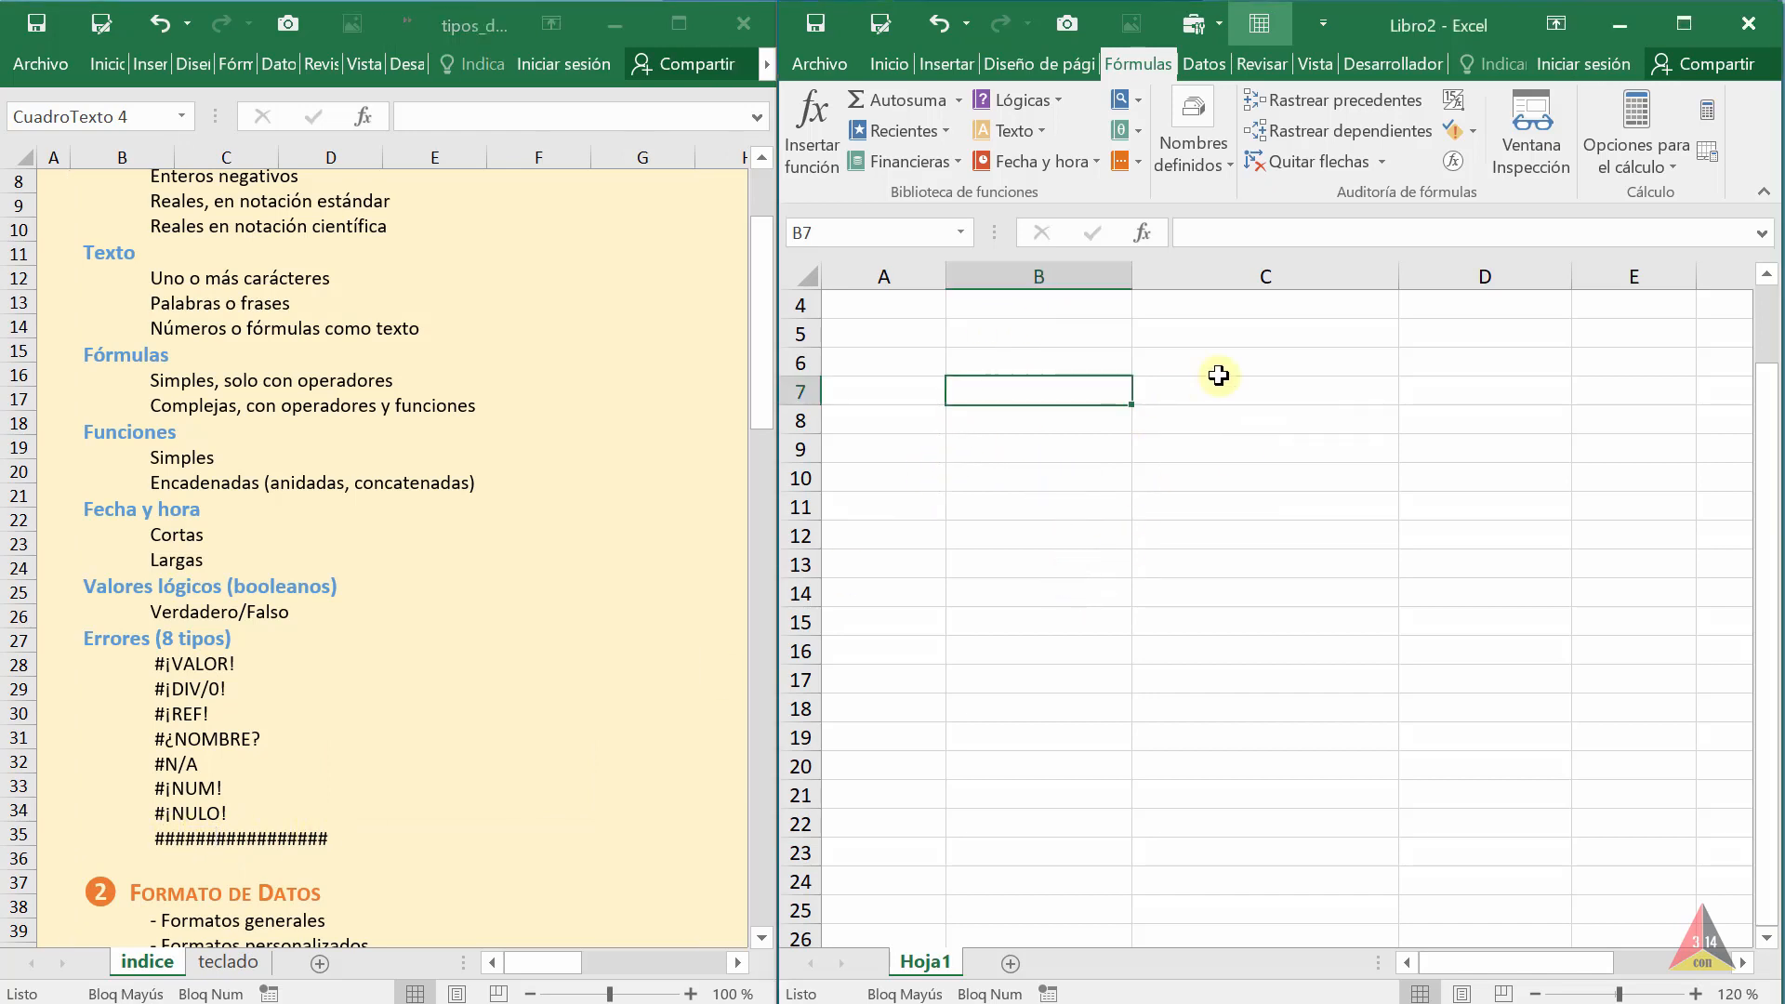
{"action": "left_click", "coordinate": [1069, 390]}
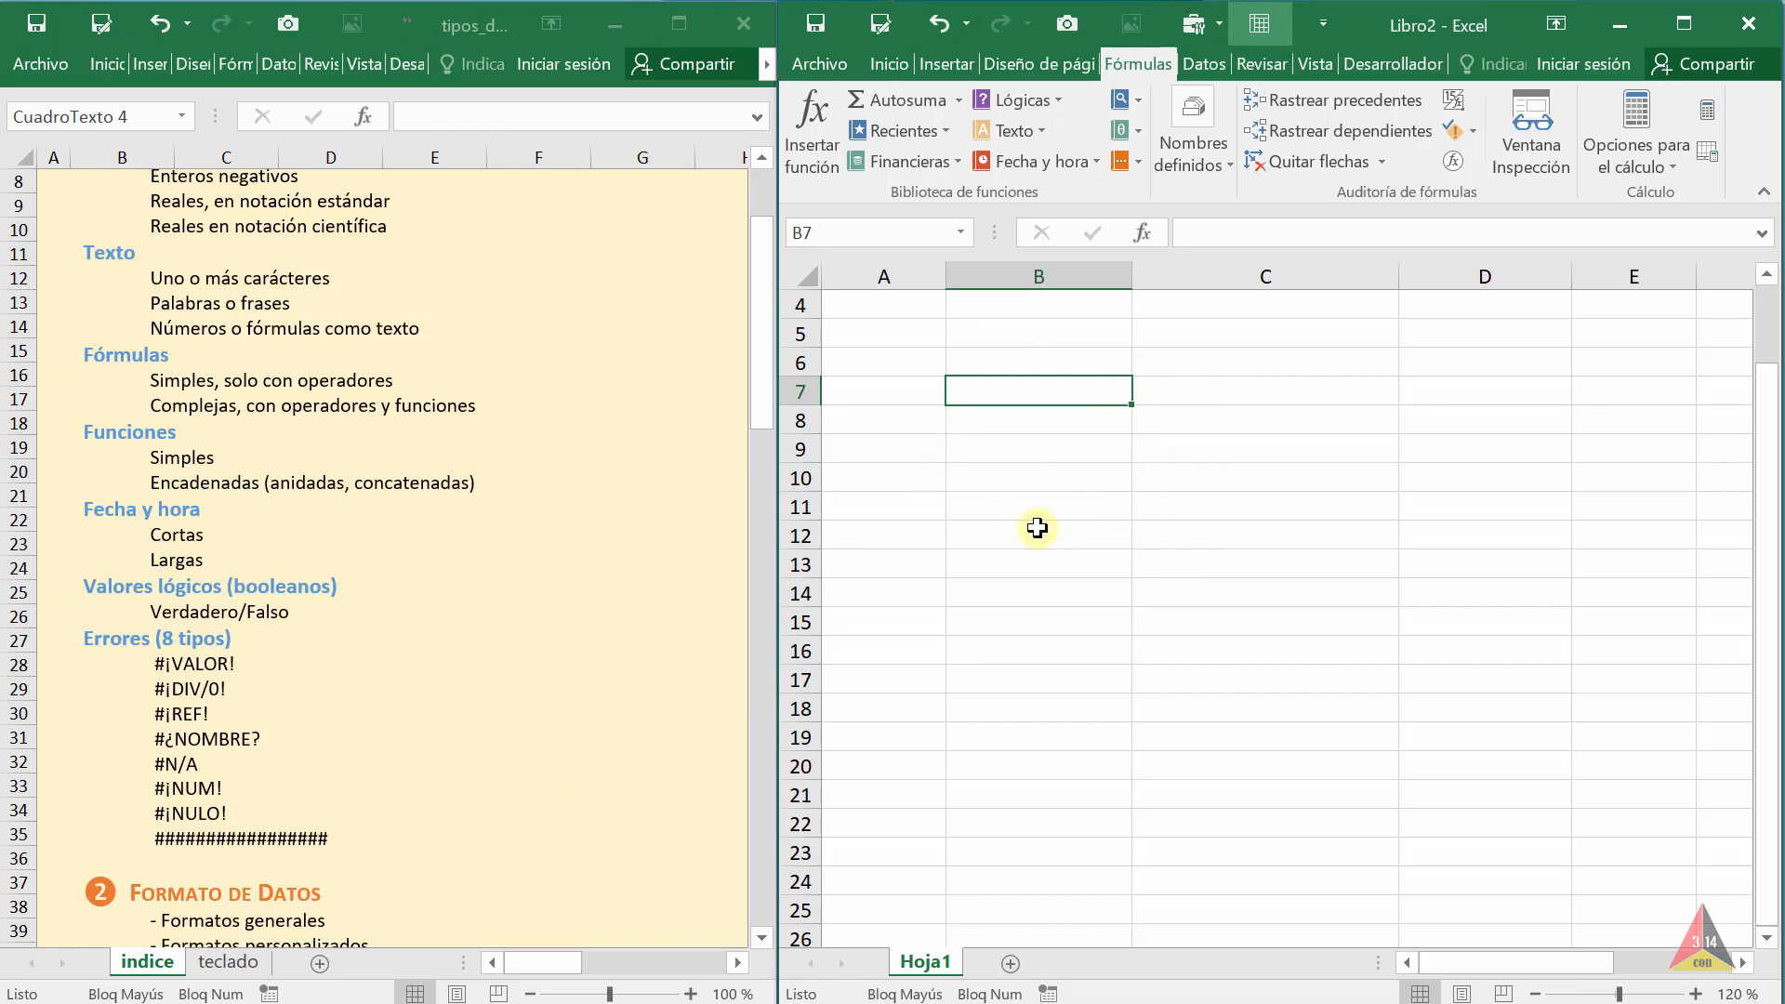
{"action": "type", "text": "45646645654654"}
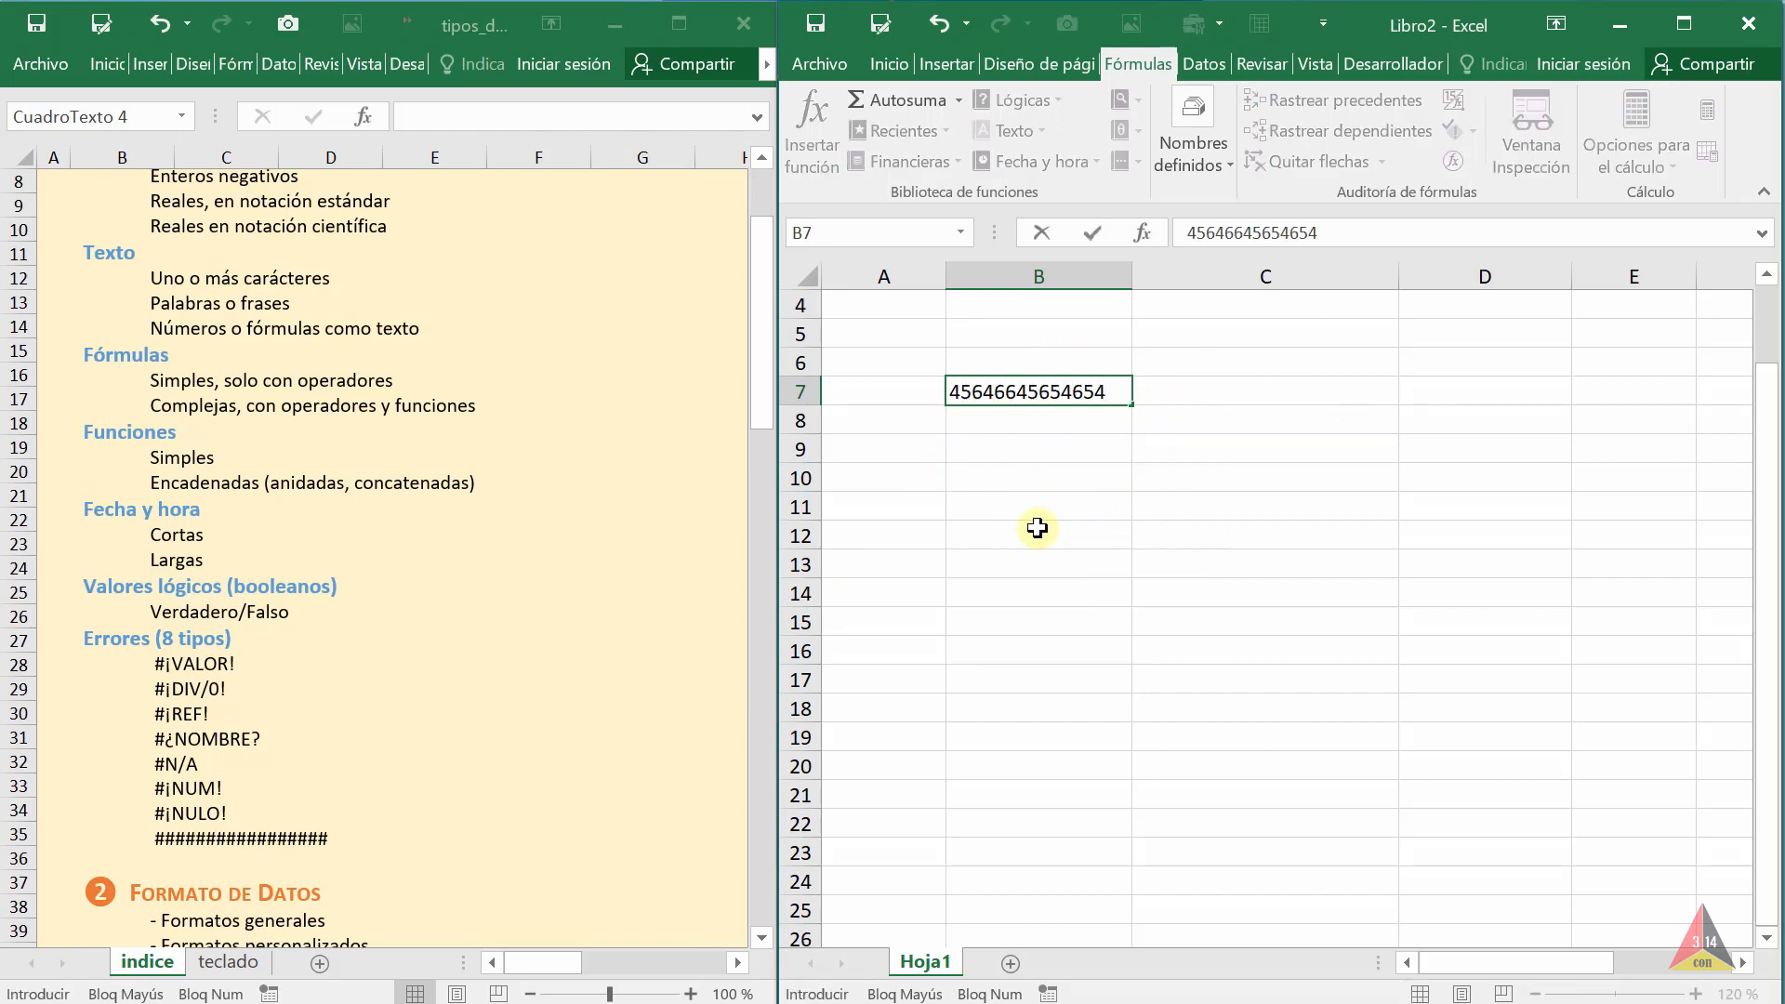
{"action": "left_click", "coordinate": [1037, 528]}
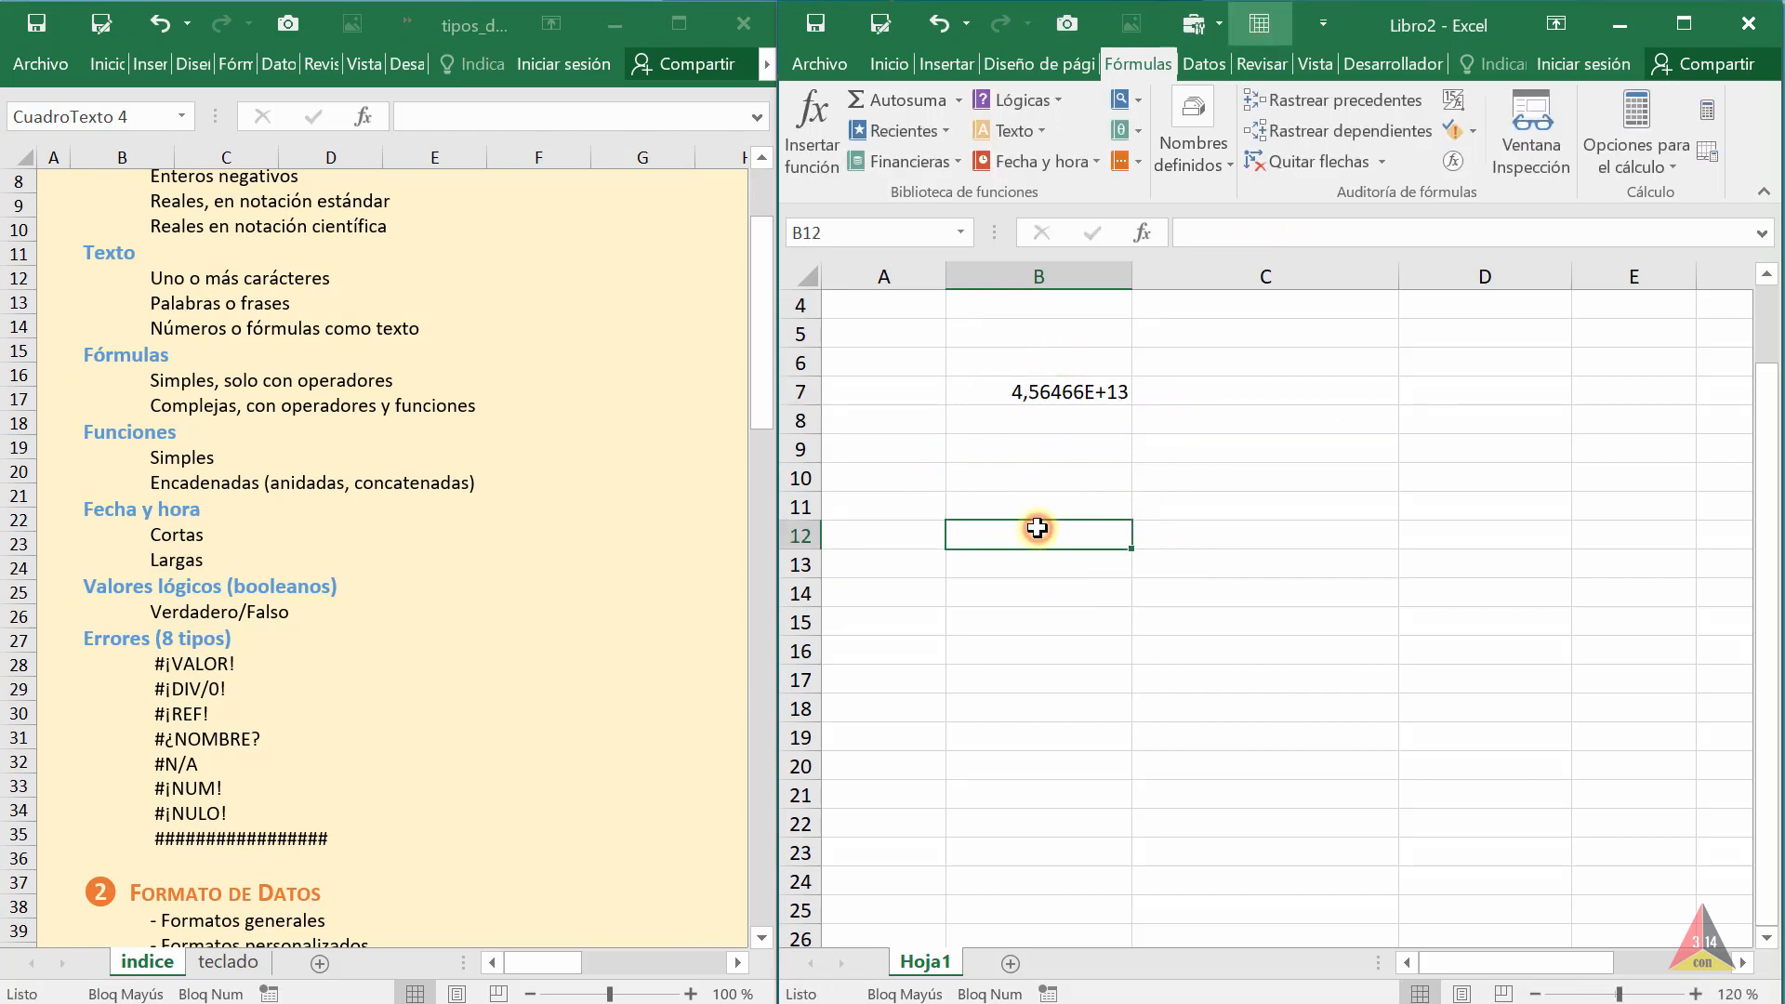
{"action": "left_click", "coordinate": [1066, 392]}
{"action": "key", "text": "ctrl+1"}
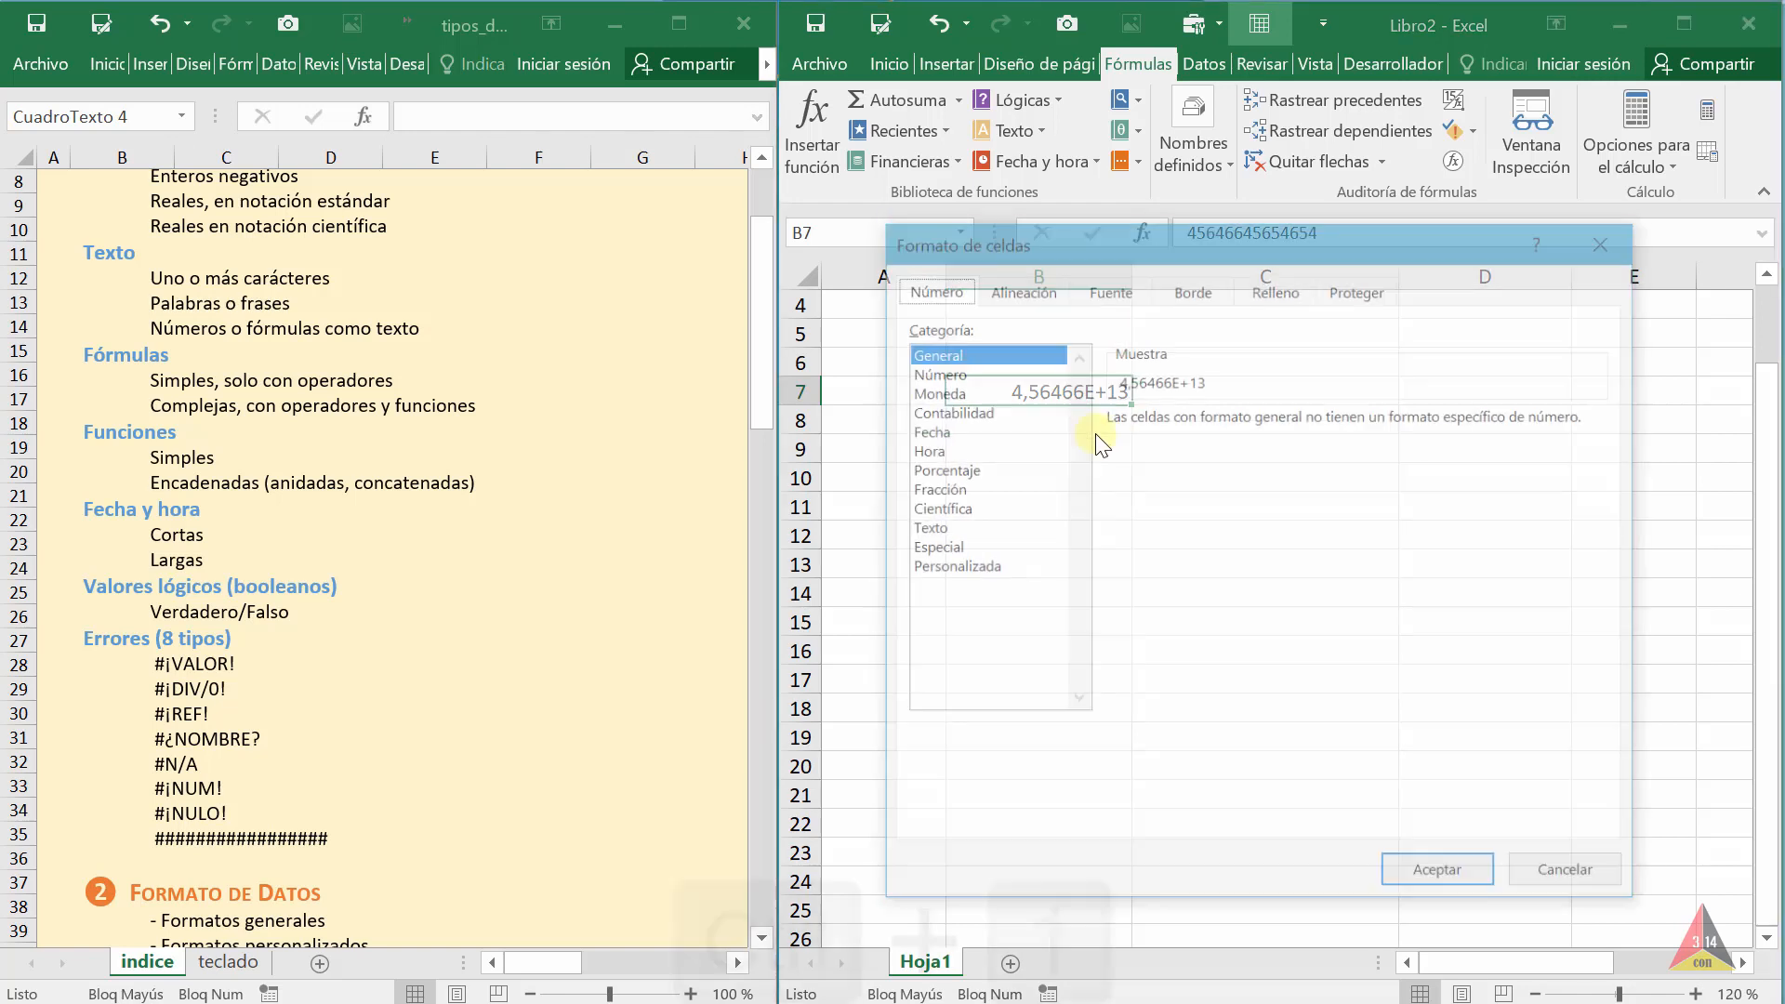
{"action": "left_click", "coordinate": [924, 372]}
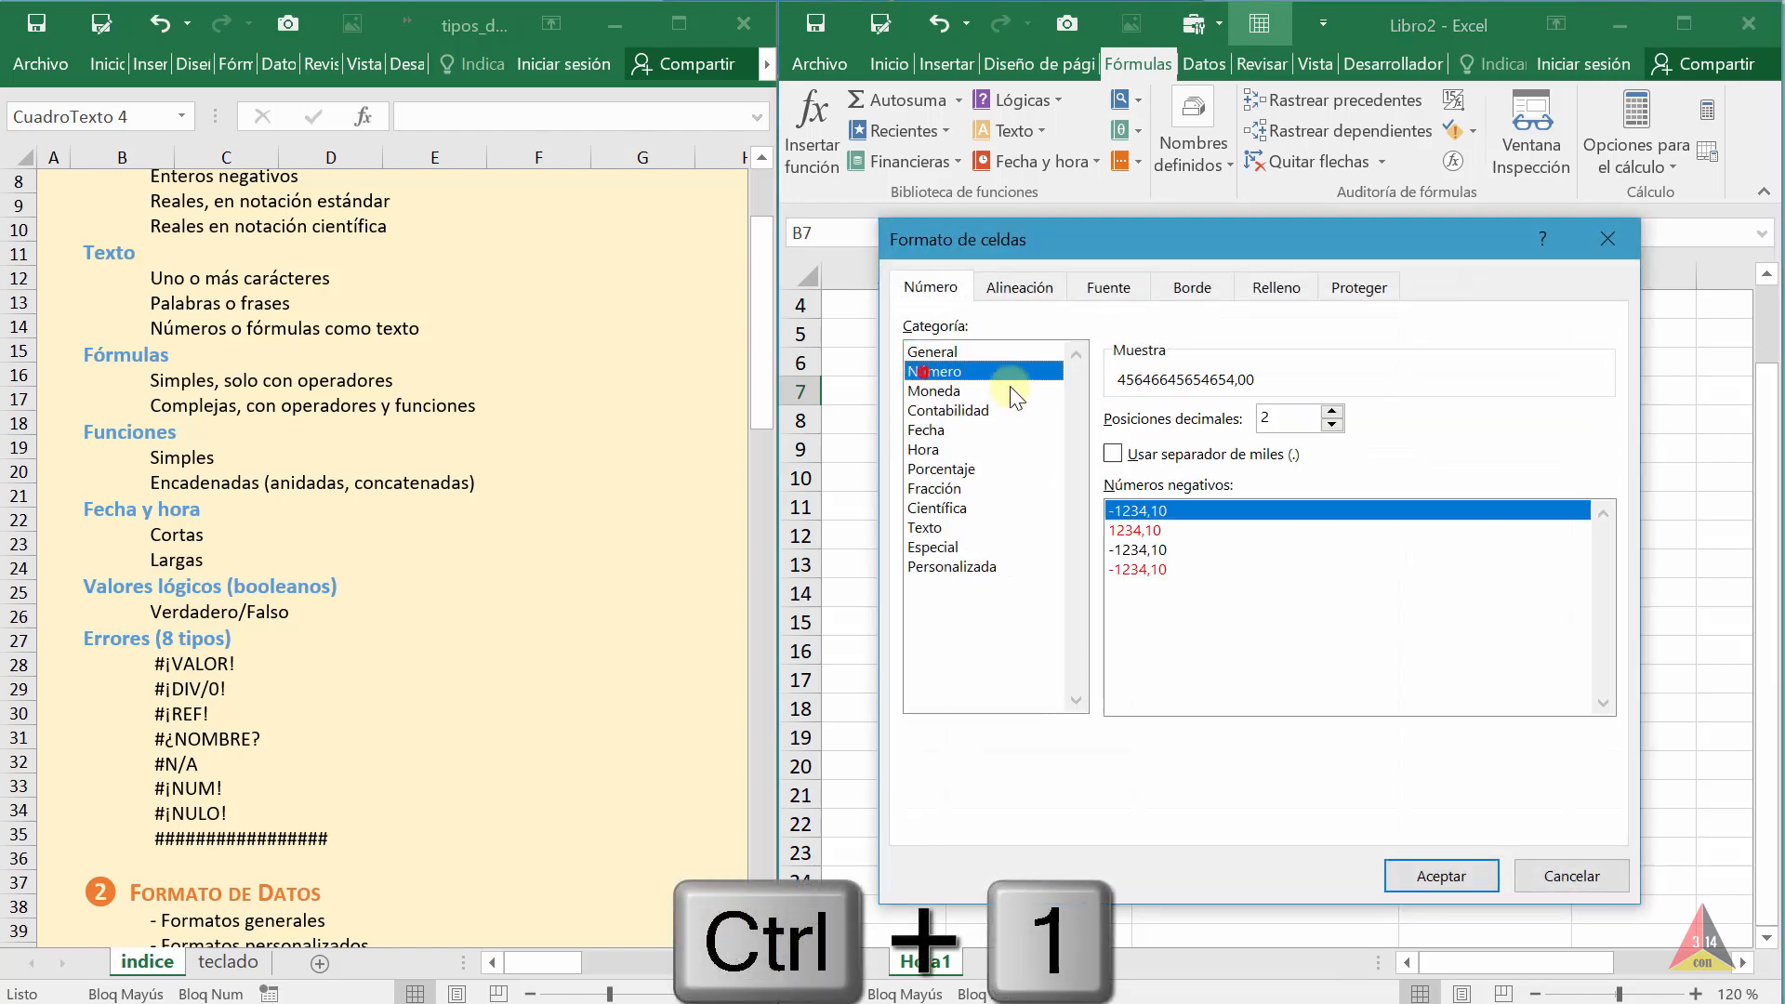
{"action": "left_click", "coordinate": [1332, 424]}
{"action": "left_click", "coordinate": [1332, 424]}
{"action": "left_click", "coordinate": [1233, 454]}
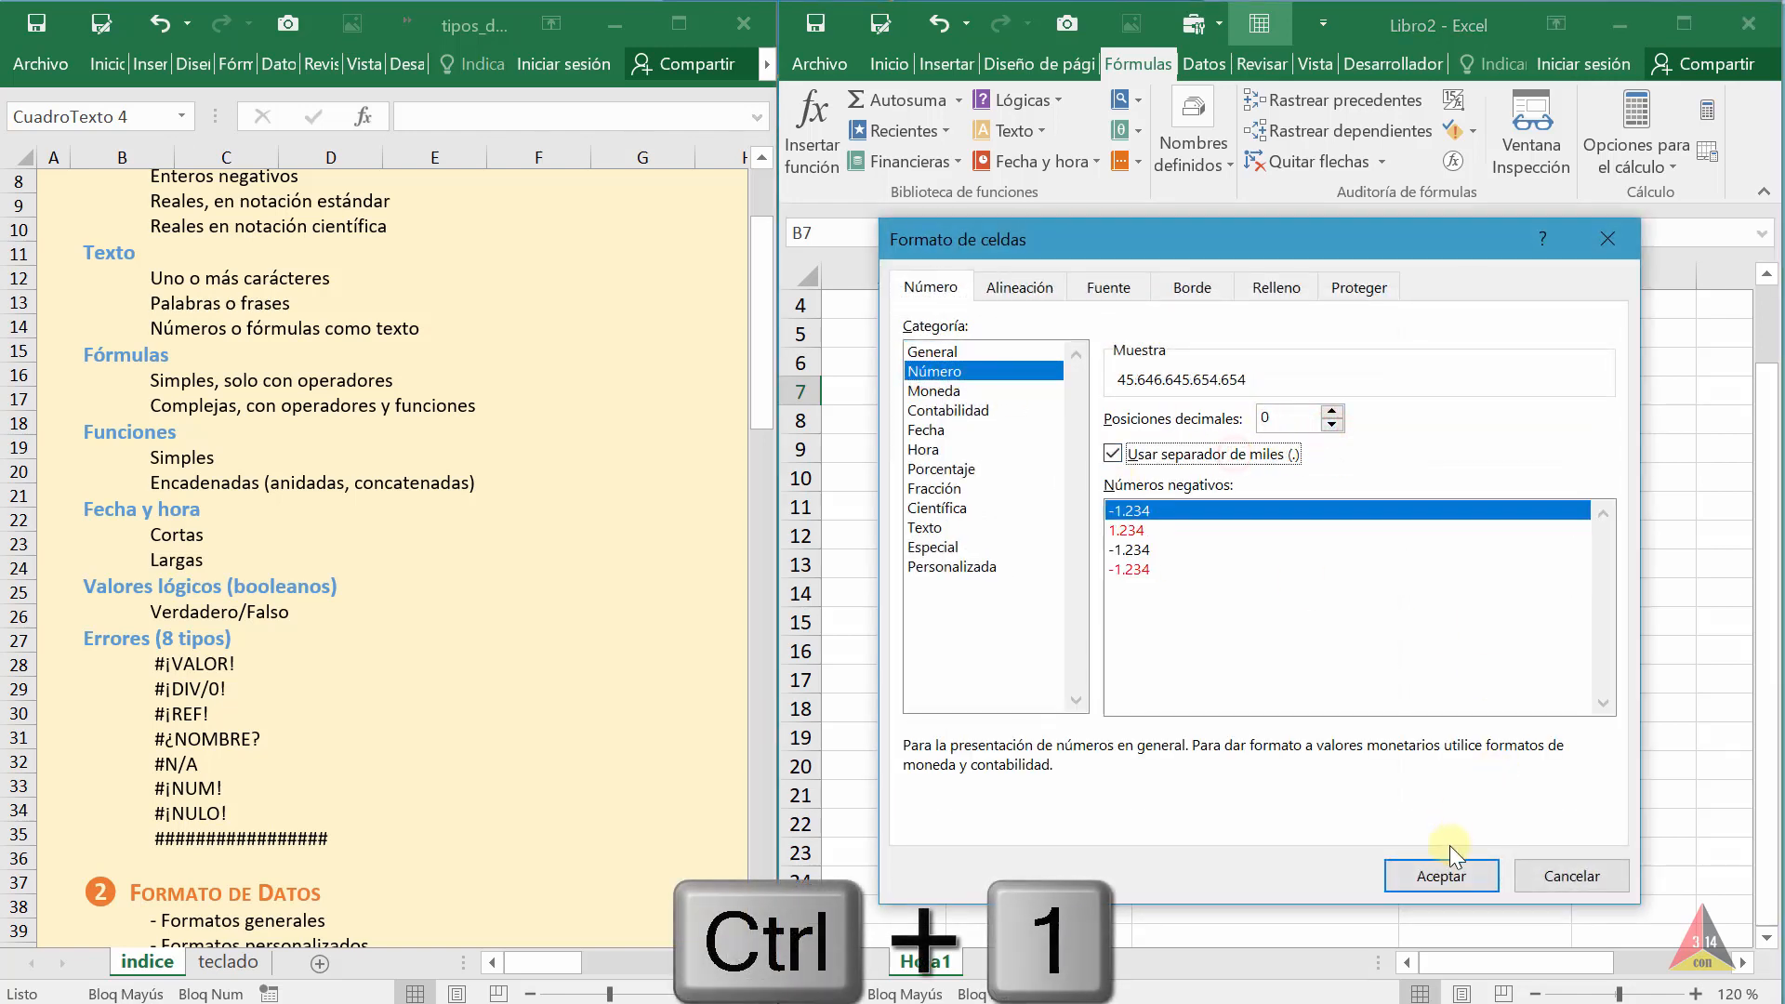
{"action": "left_click", "coordinate": [1440, 876]}
{"action": "left_click", "coordinate": [1060, 519]}
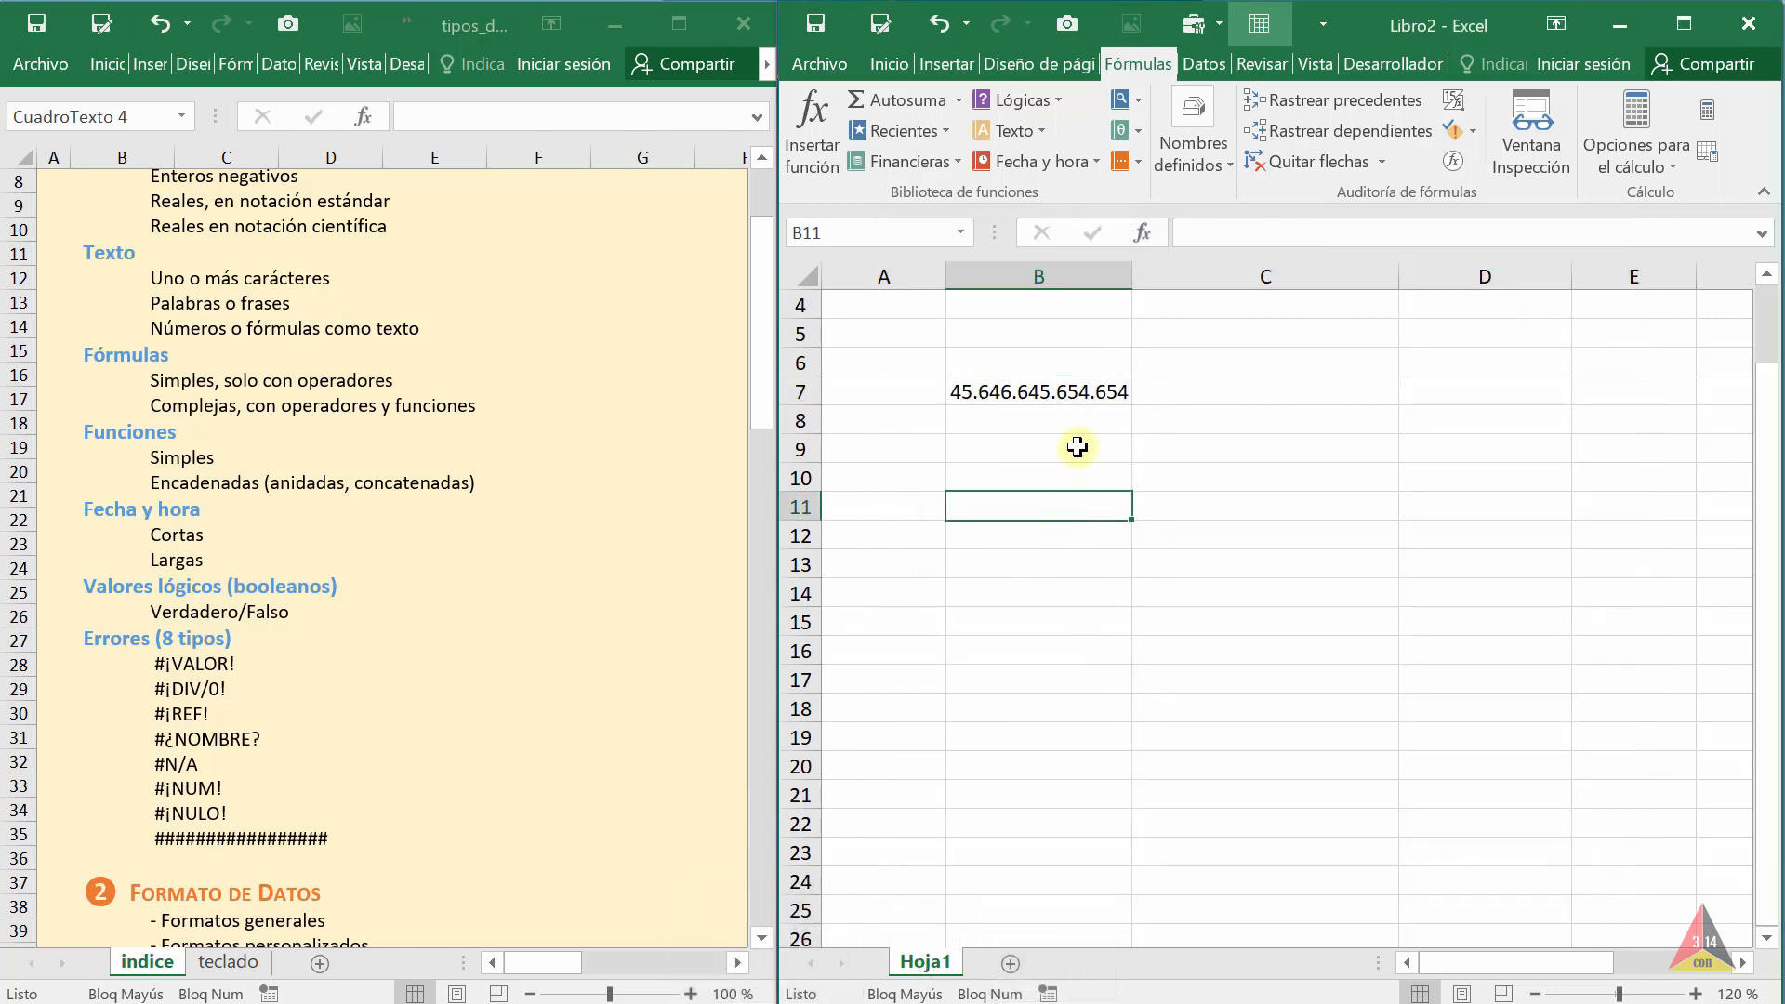
Narrow column B until B7 shows ####, then widen it to display 45.646.645.654.654
{"action": "left_click_drag", "start_coordinate": [1128, 276], "coordinate": [1090, 279]}
{"action": "left_click", "coordinate": [955, 394]}
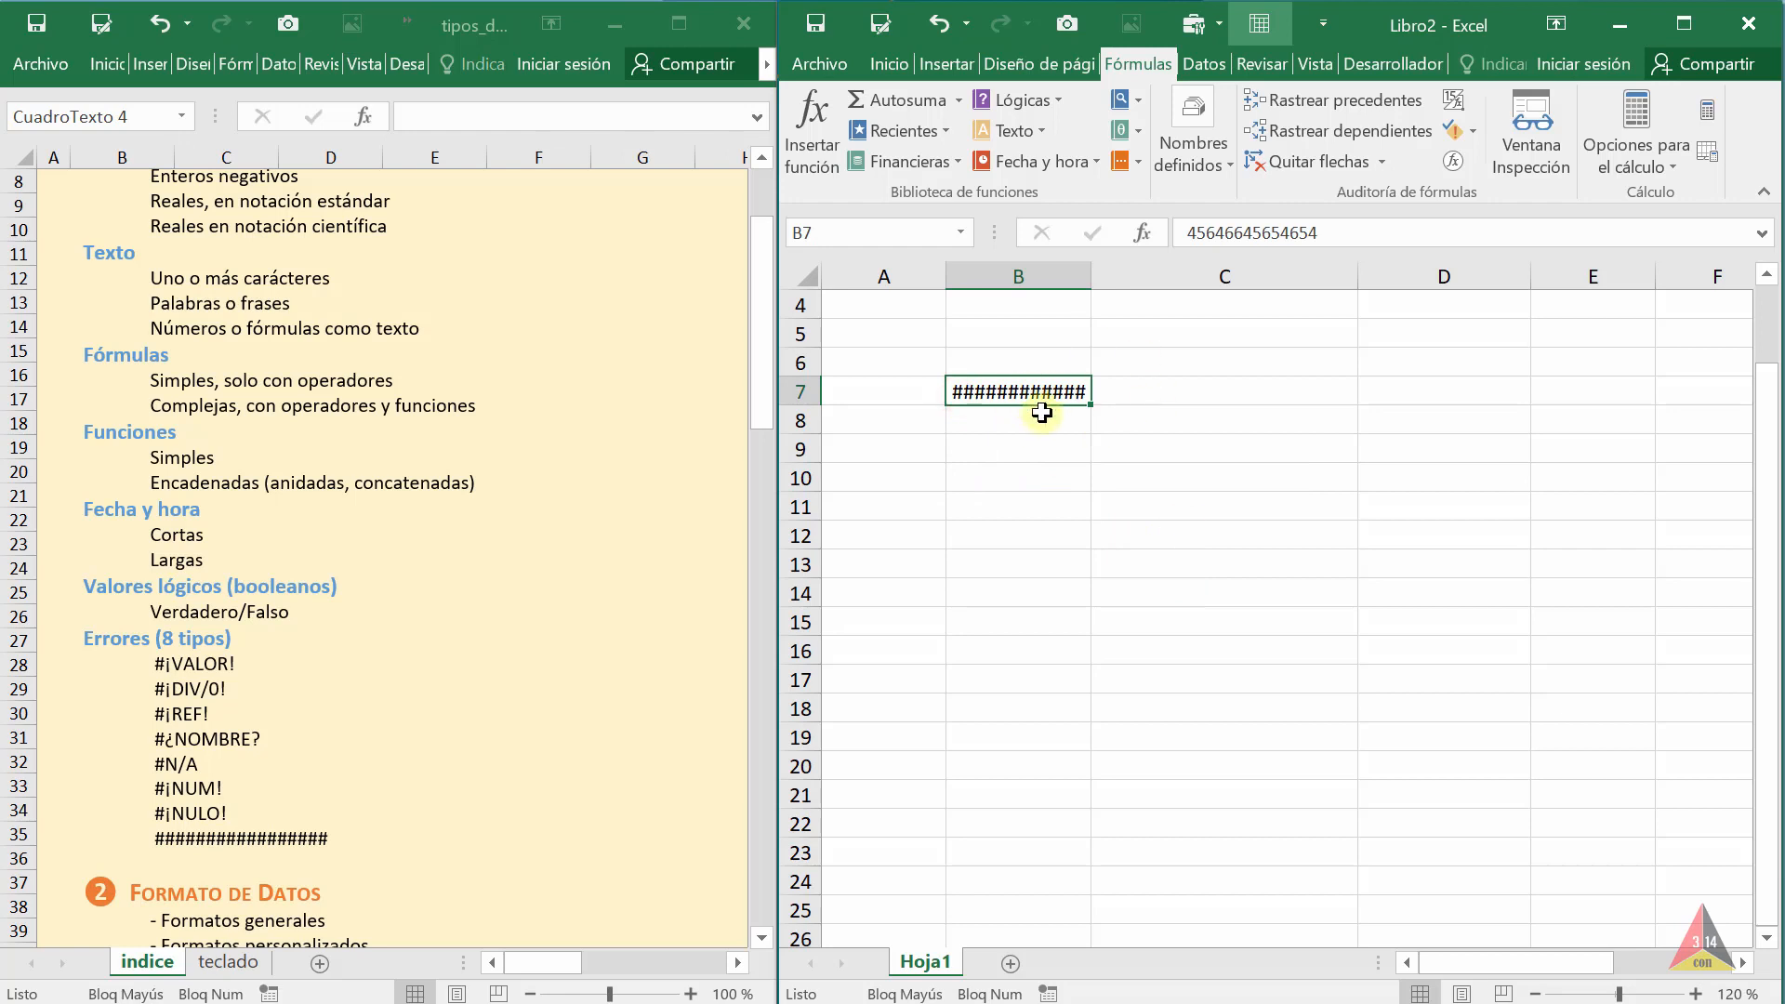
{"action": "left_click", "coordinate": [998, 481]}
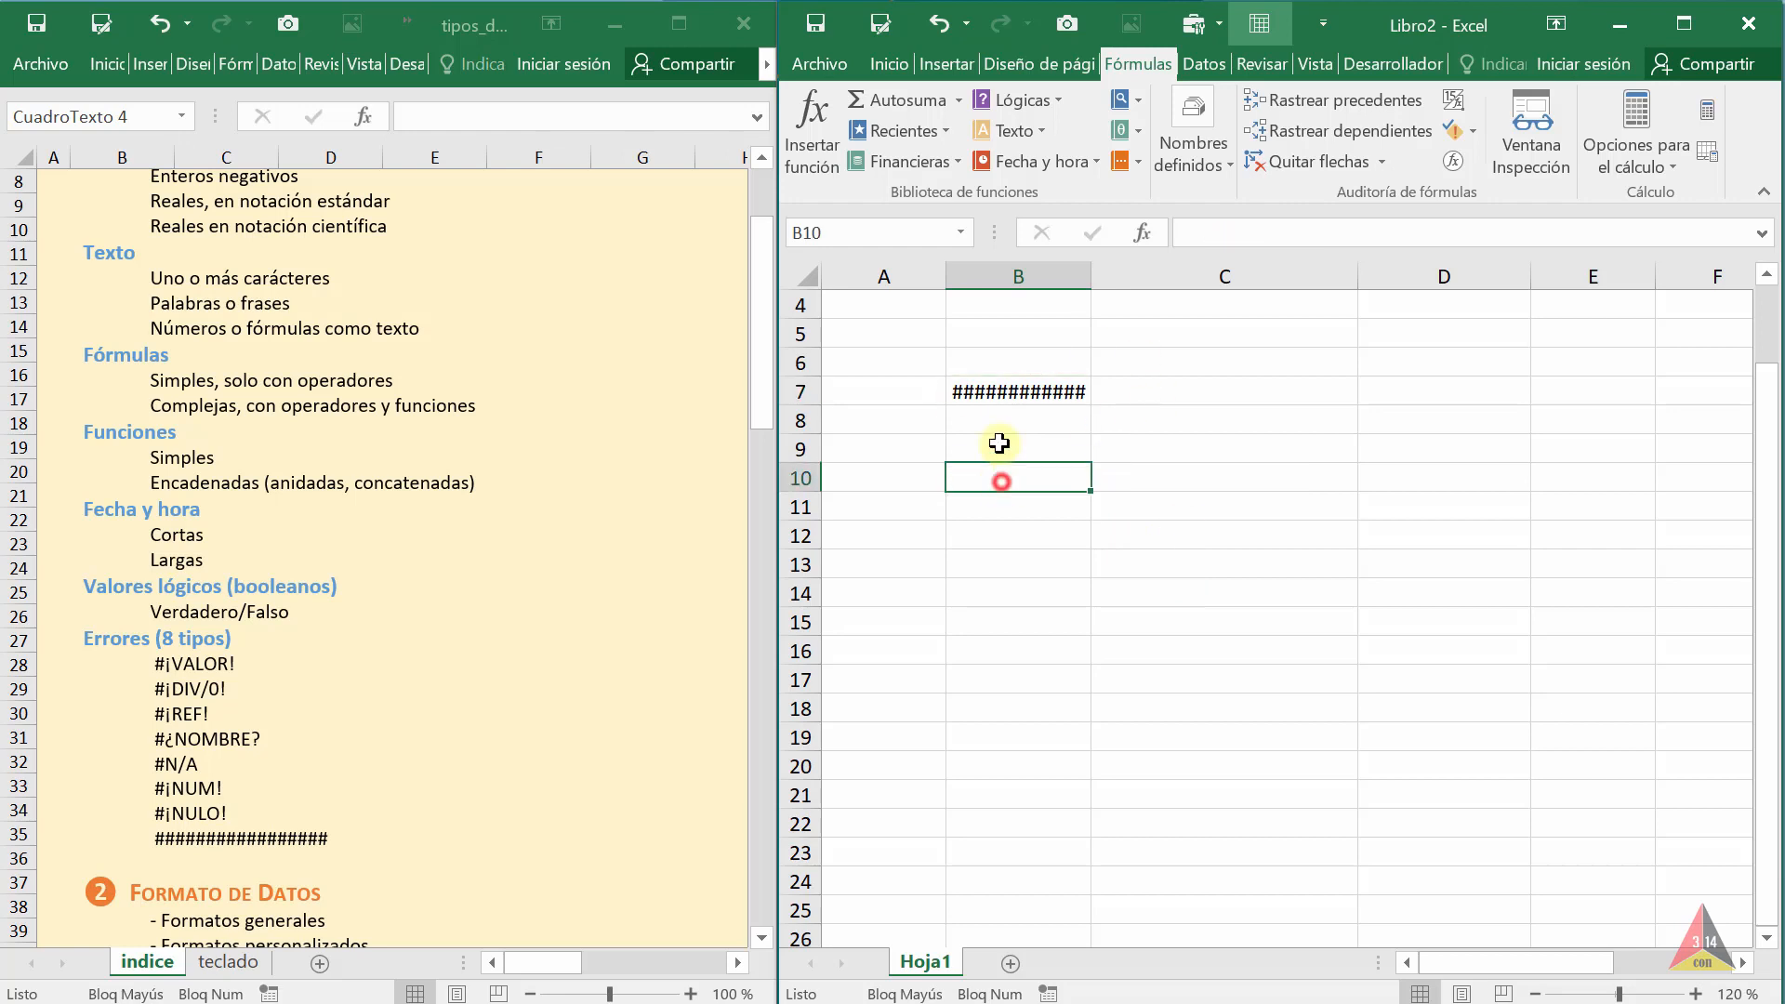
{"action": "left_click", "coordinate": [1001, 392]}
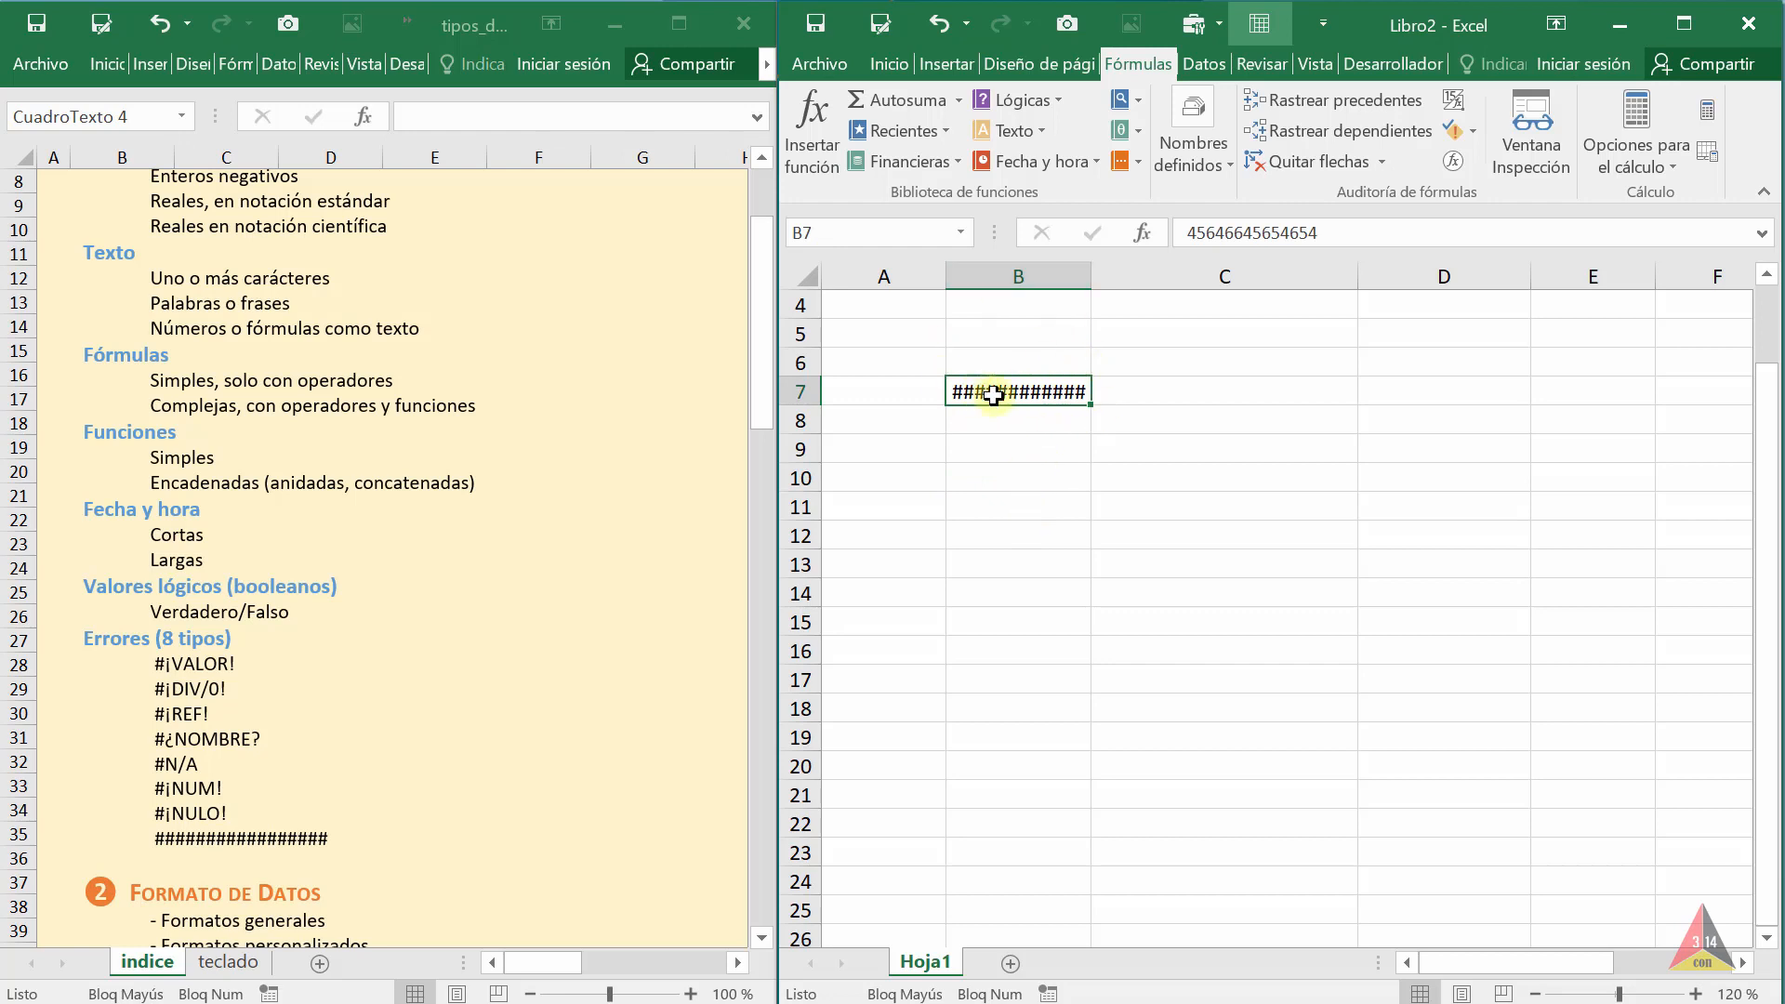
{"action": "left_click", "coordinate": [1048, 475]}
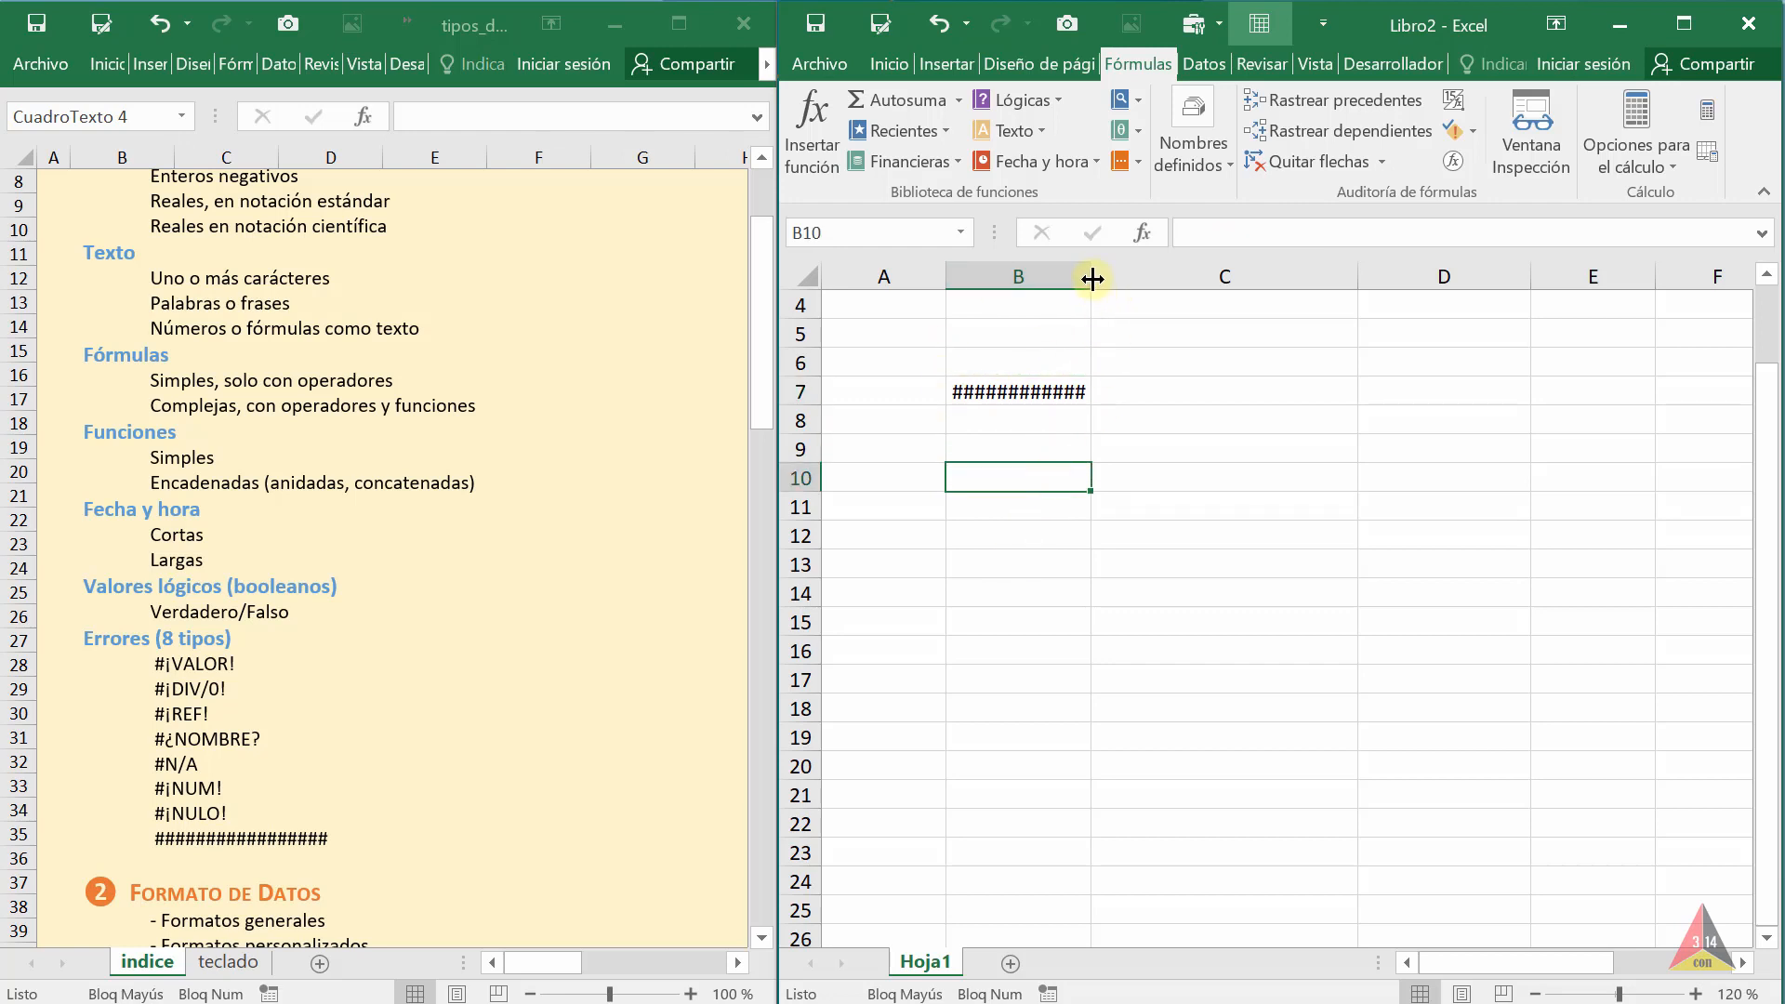
{"action": "left_click_drag", "start_coordinate": [1092, 279], "coordinate": [1168, 279]}
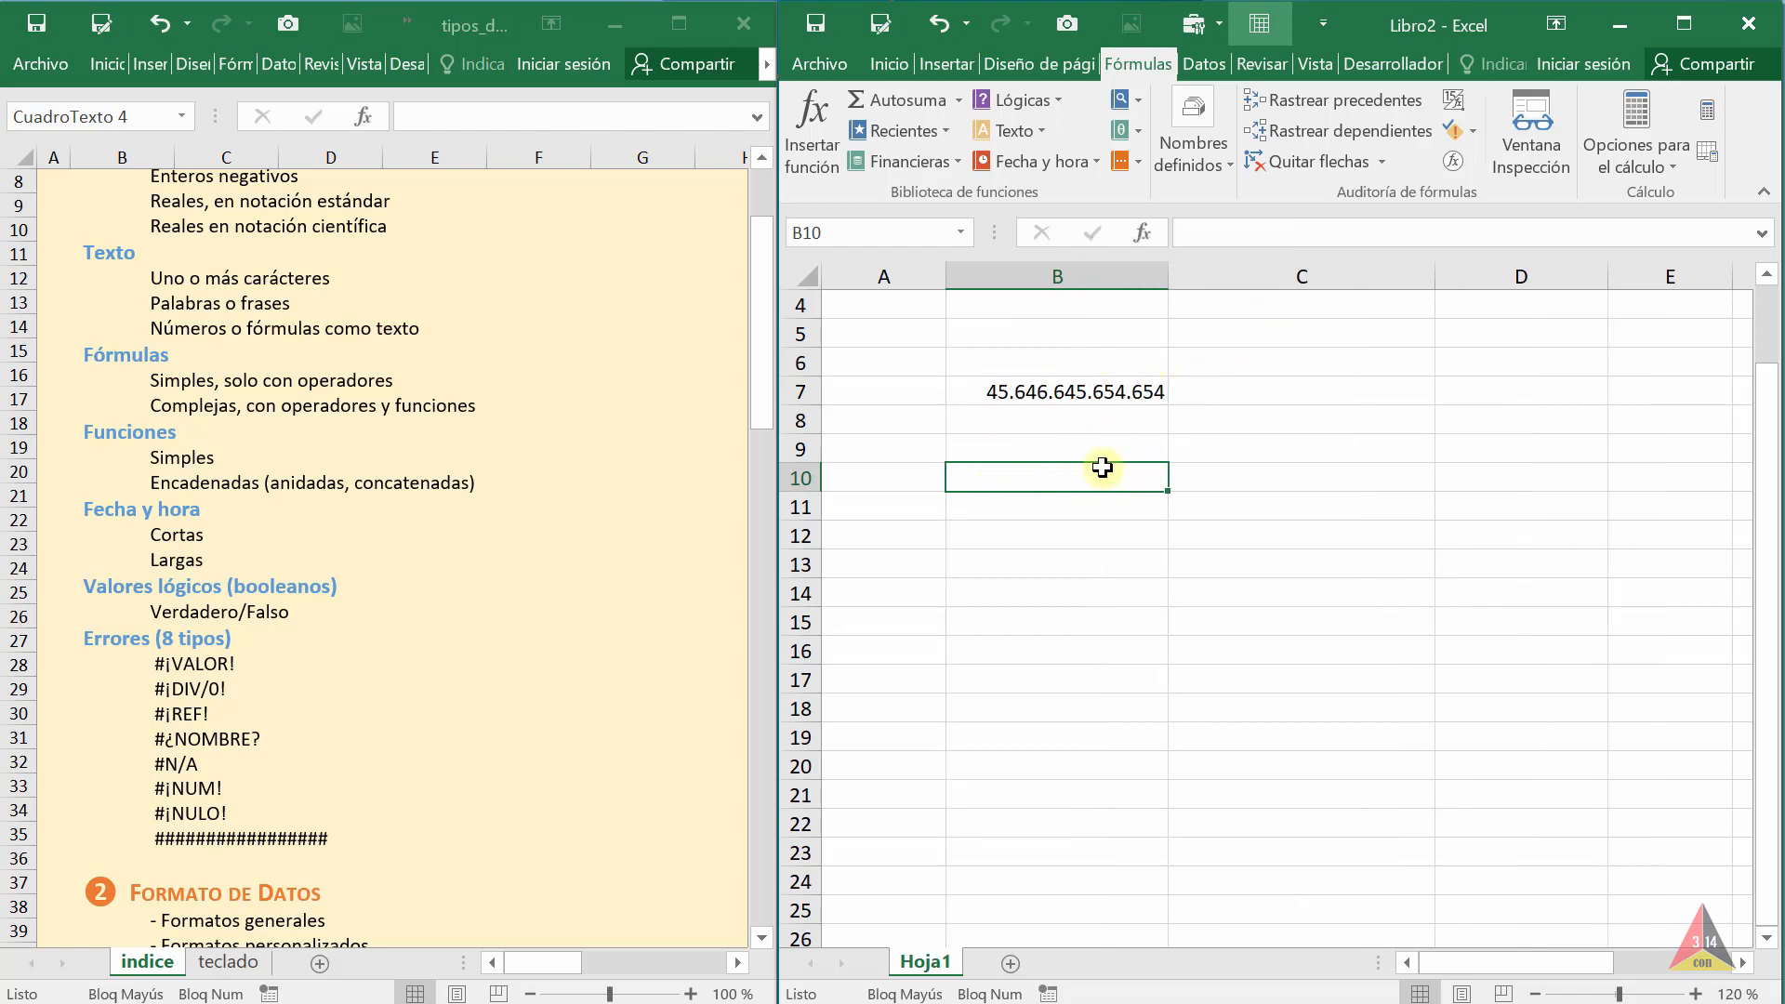
{"action": "left_click", "coordinate": [1029, 563]}
{"action": "left_click", "coordinate": [1040, 444]}
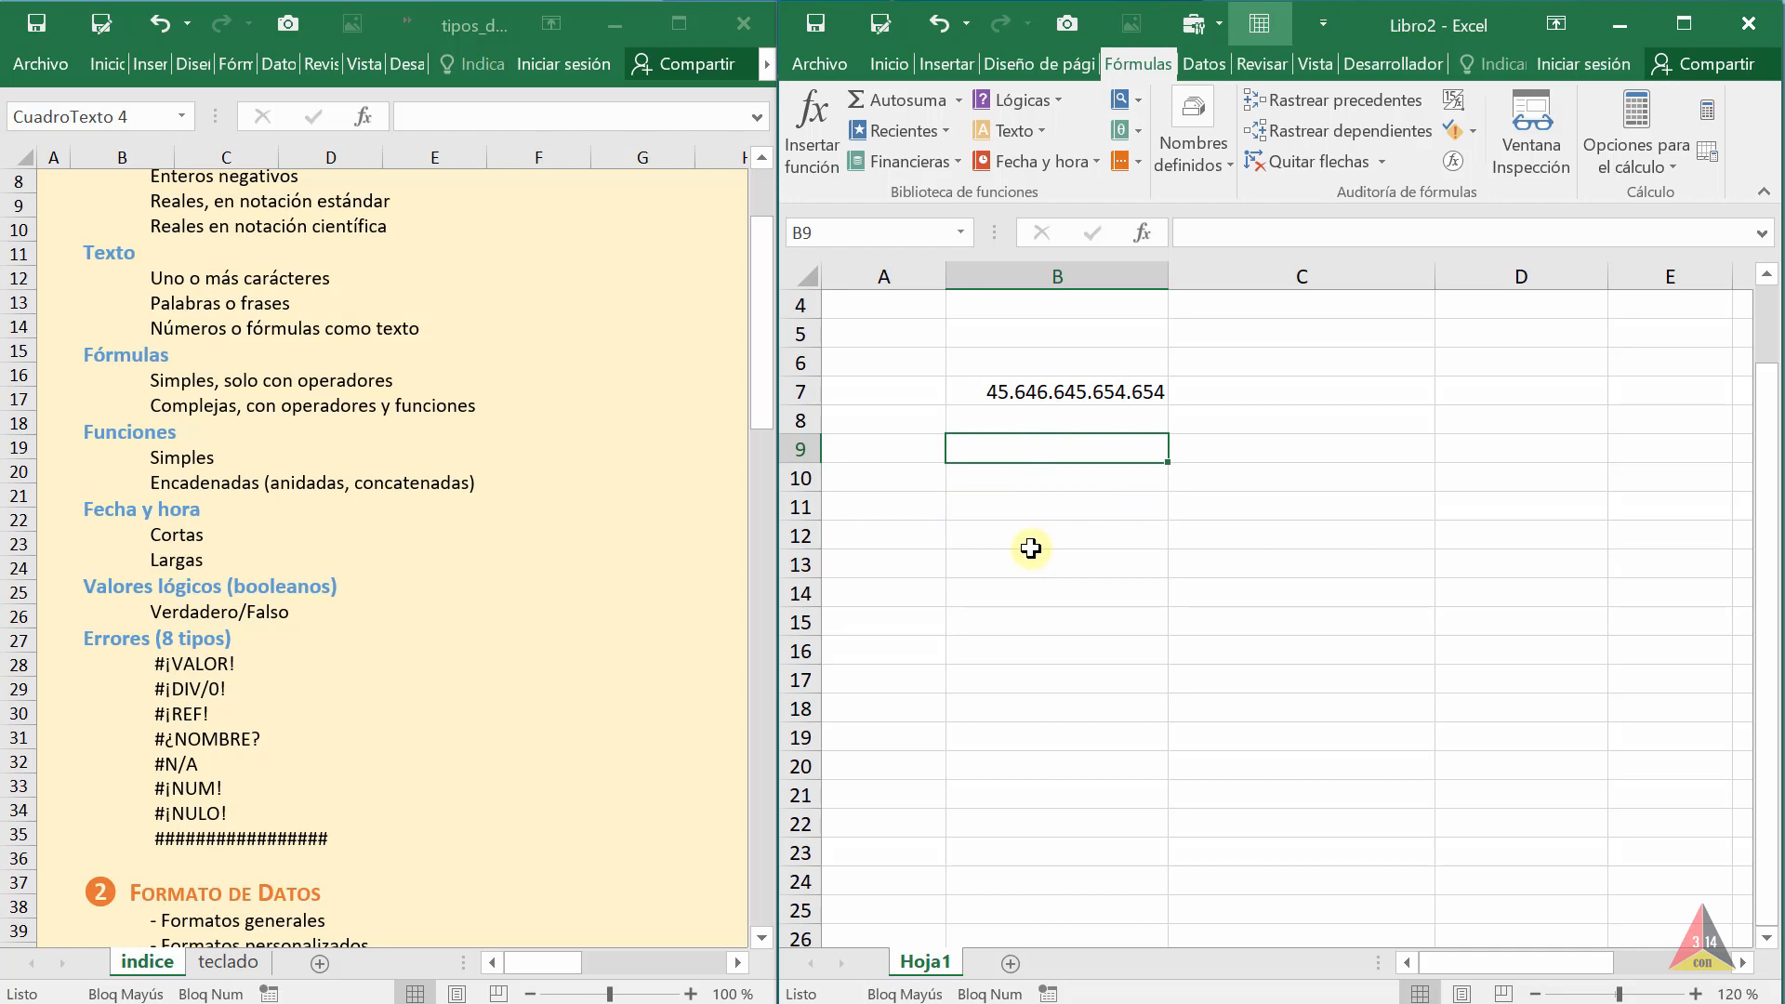
Enter 256 in B9, 5 in B10 and the division formula =+B9/B10 in B12
{"action": "type", "text": "256"}
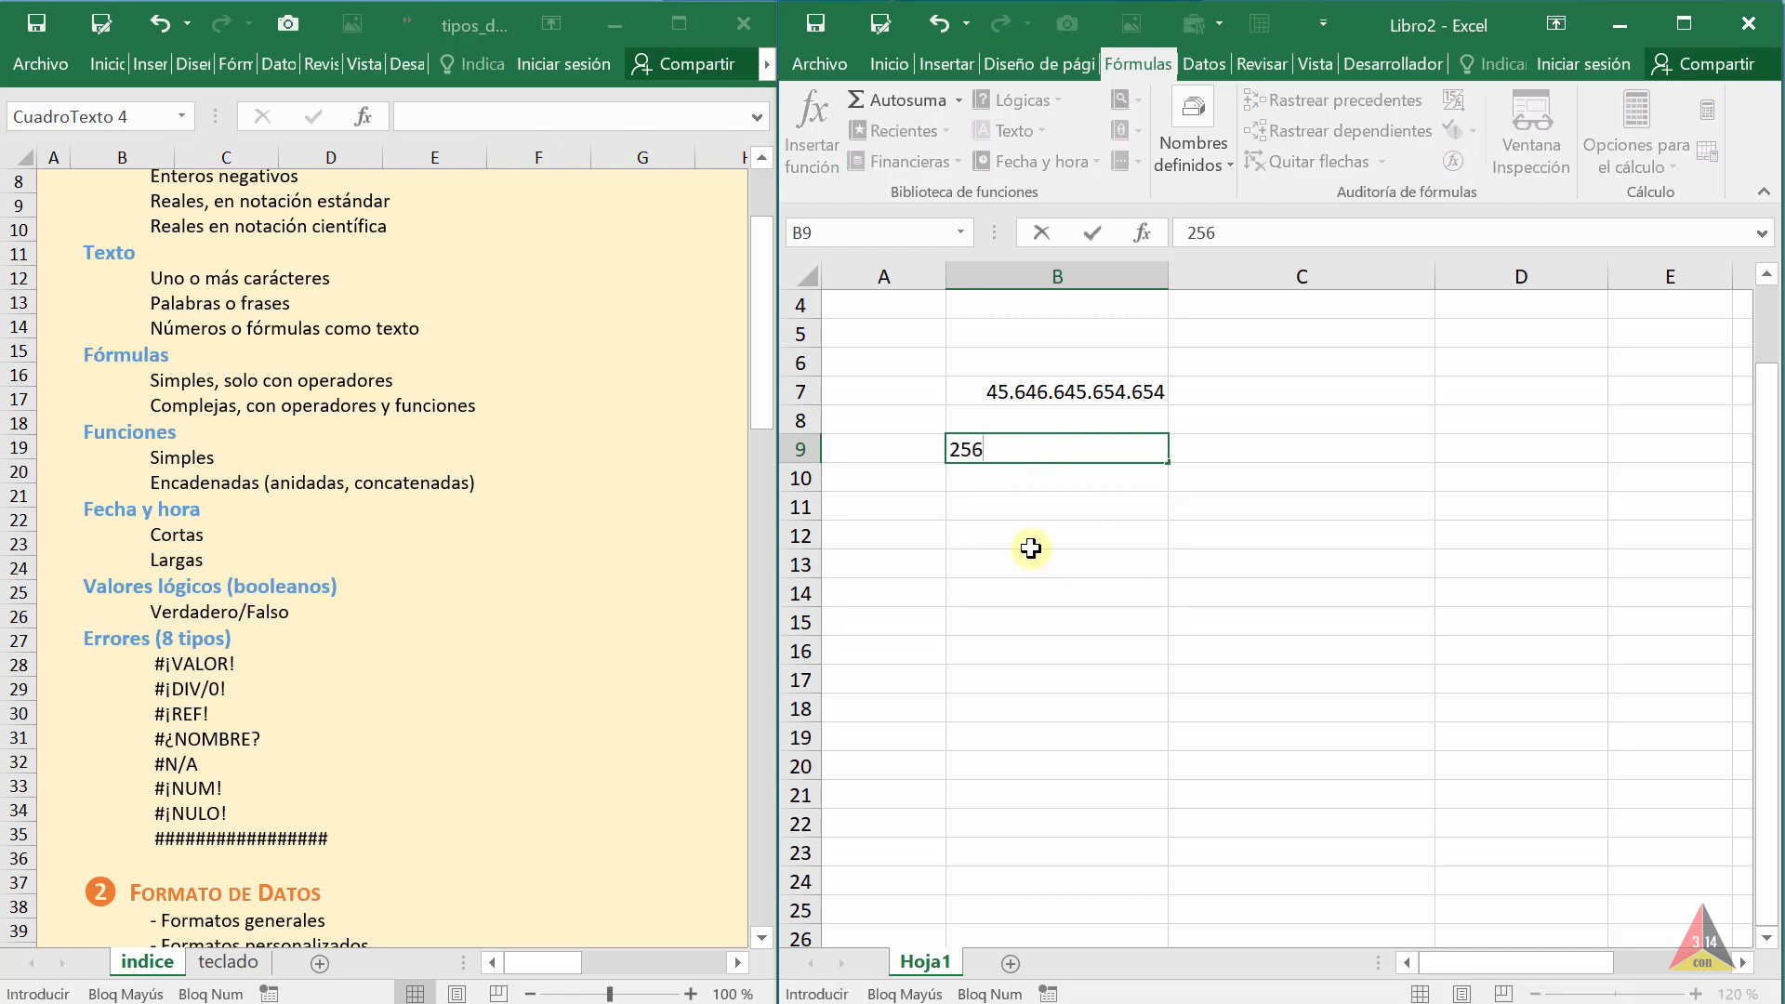
{"action": "key", "text": "Return"}
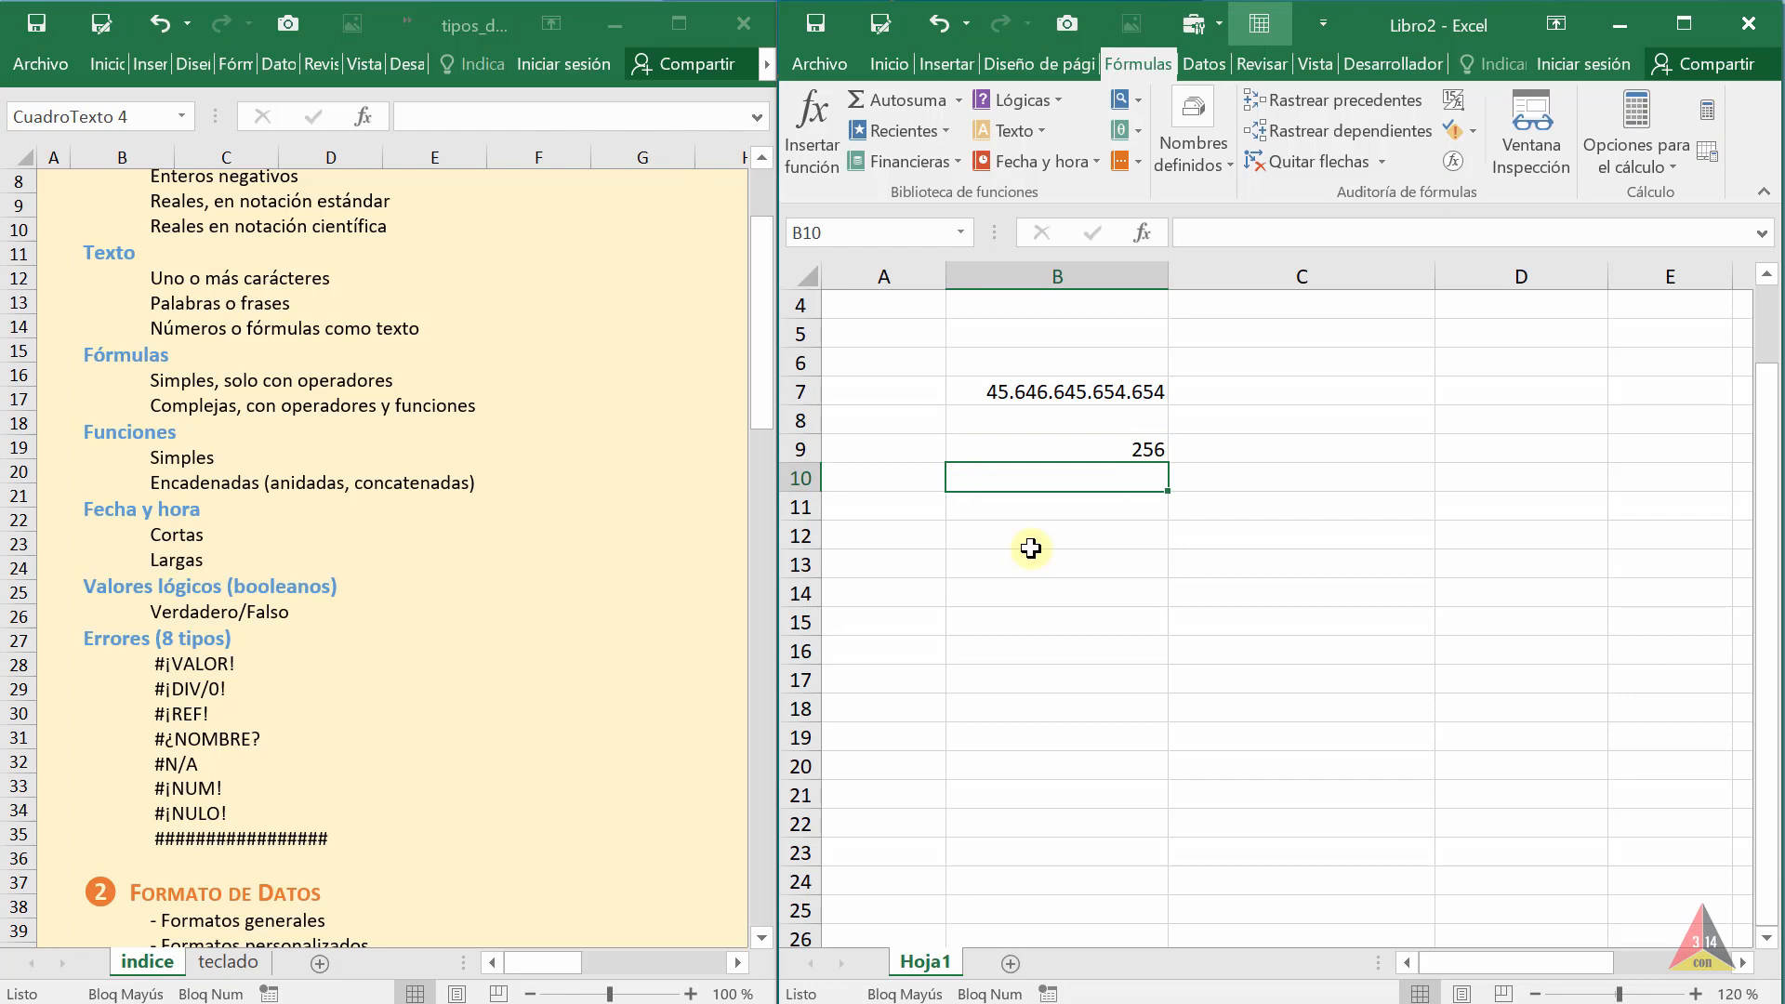
{"action": "type", "text": "5"}
{"action": "key", "text": "Return"}
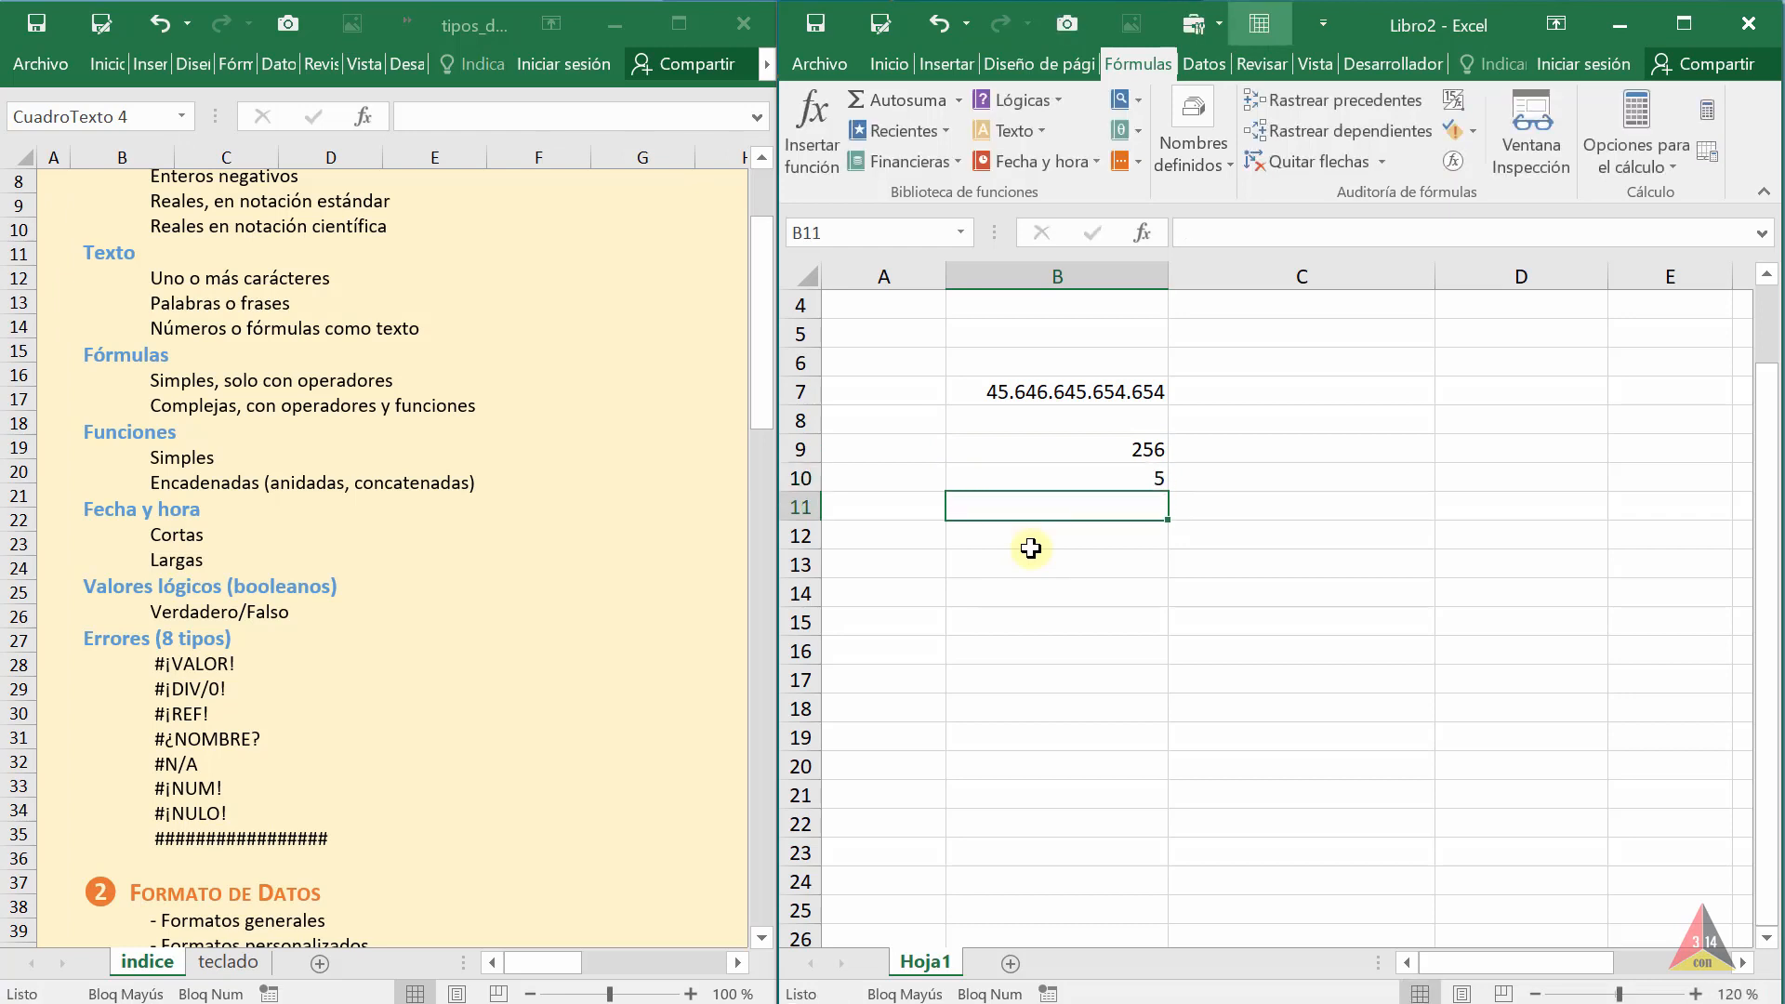
{"action": "left_click", "coordinate": [1030, 547]}
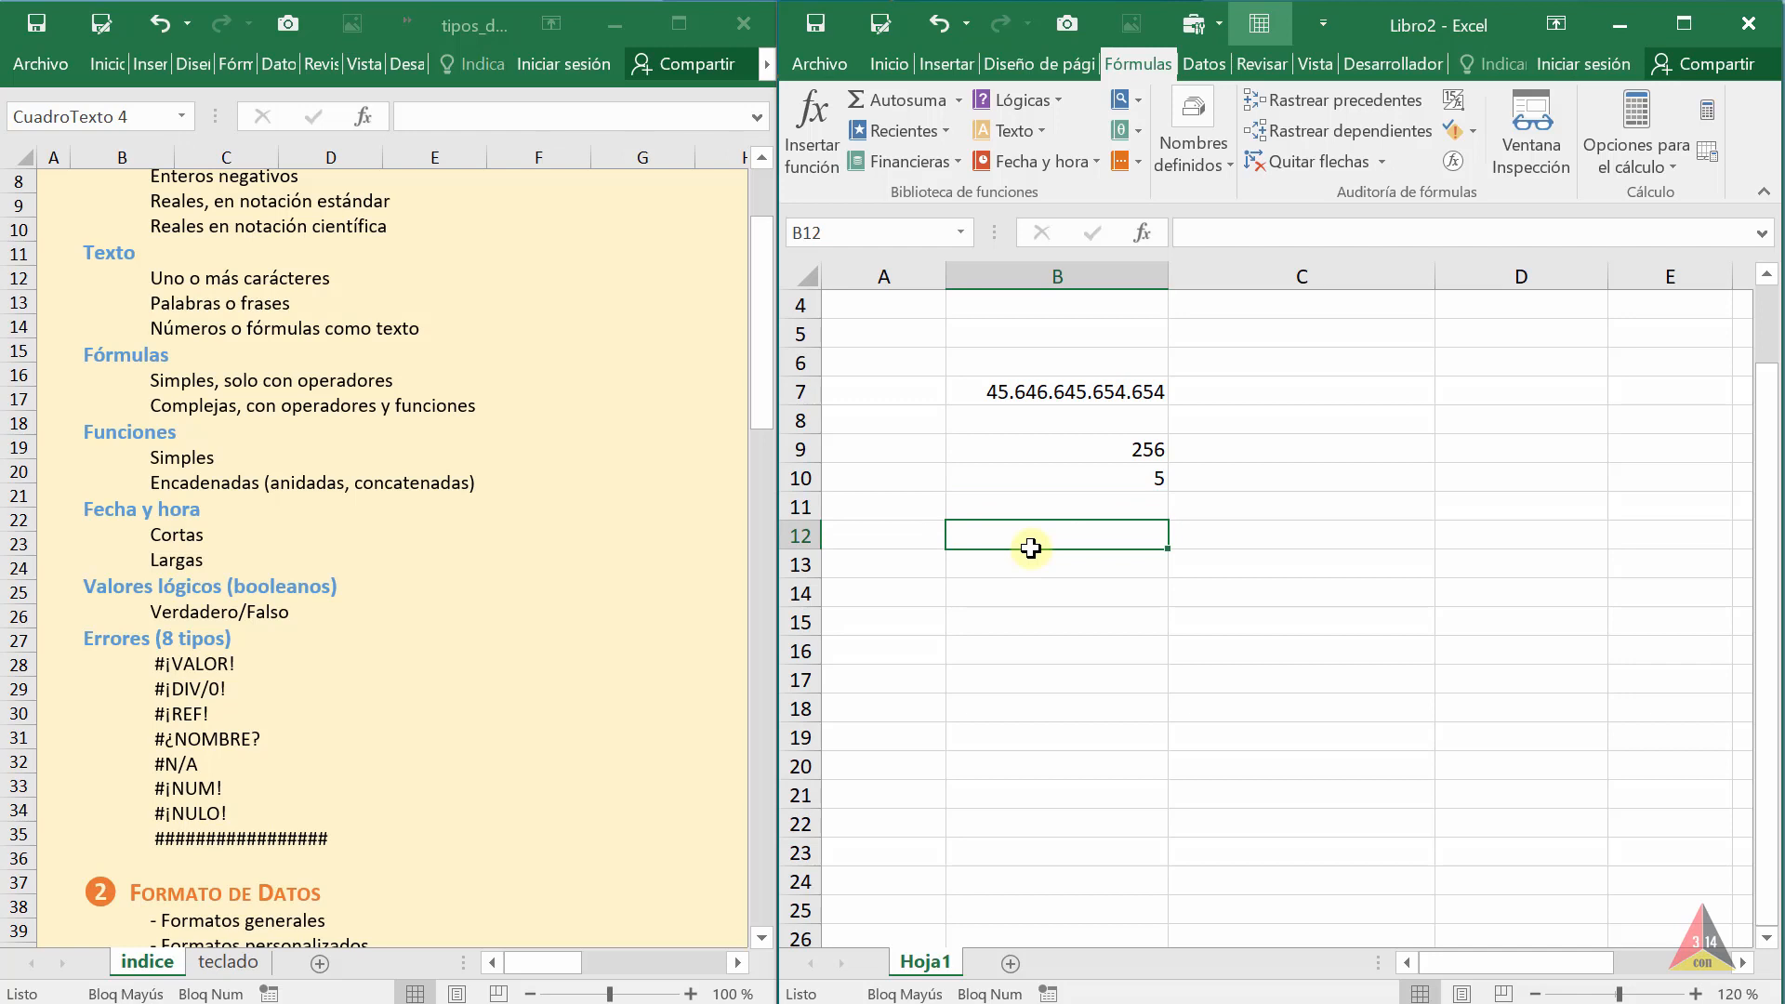
{"action": "type", "text": "+"}
{"action": "left_click", "coordinate": [1037, 448]}
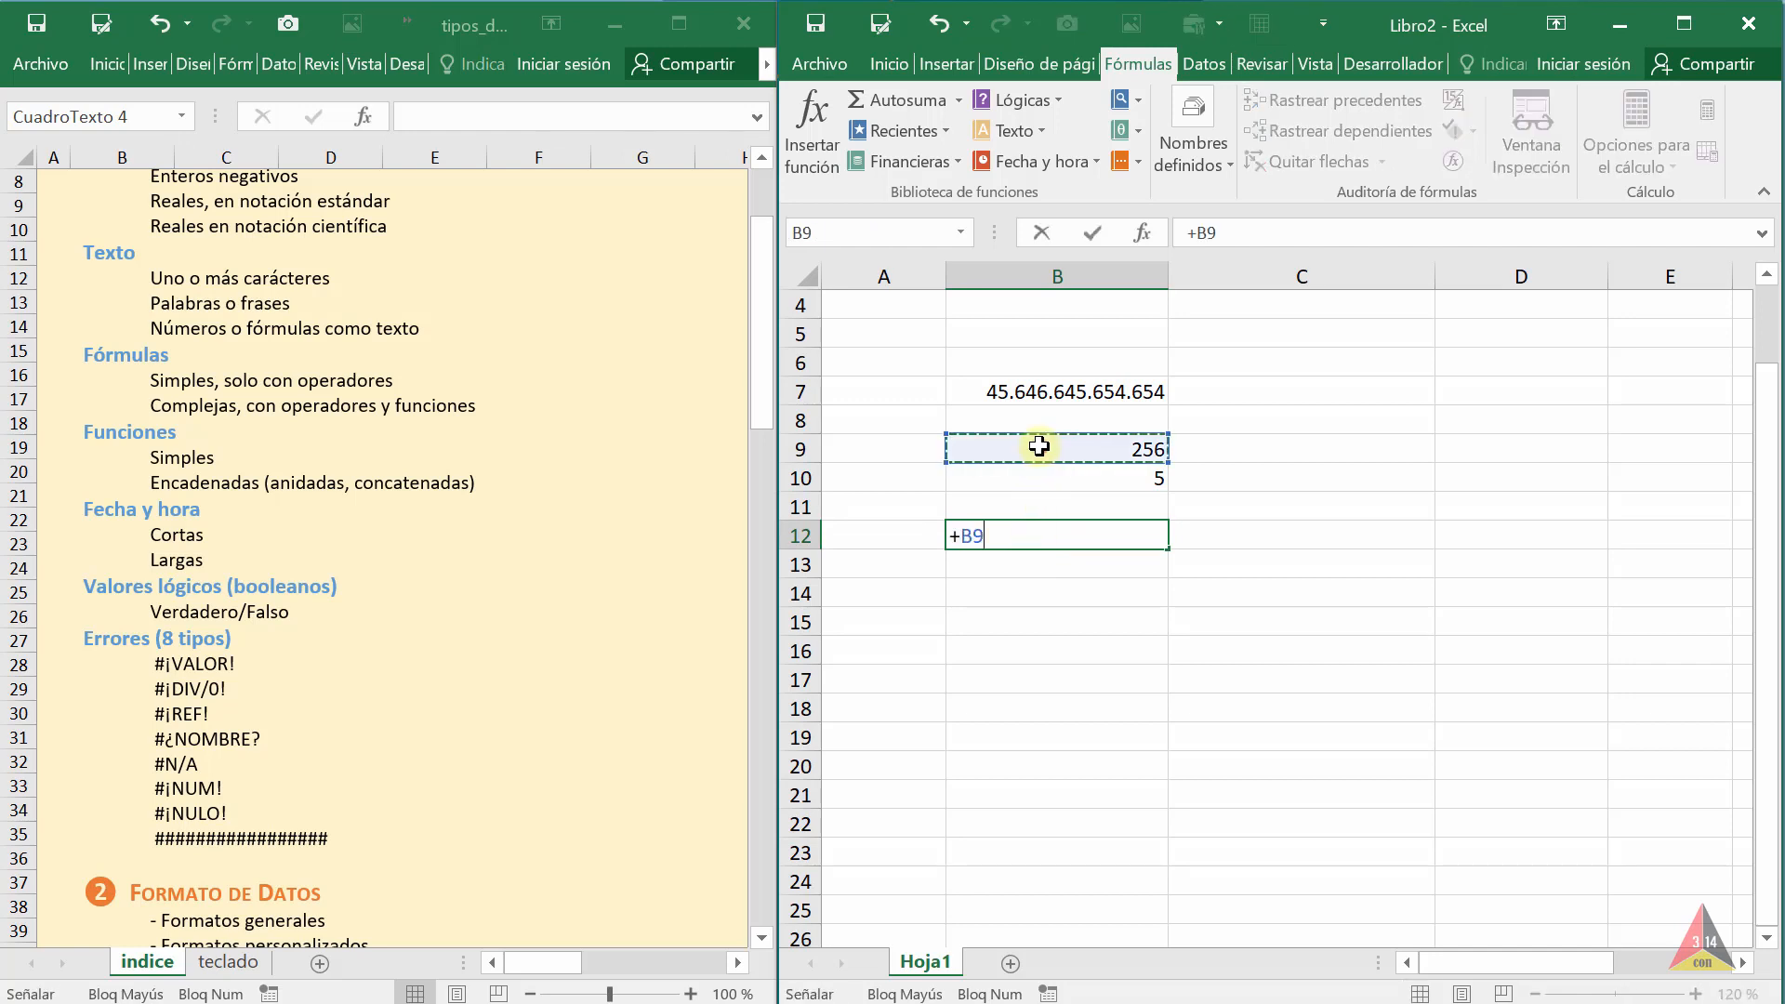
{"action": "type", "text": "/"}
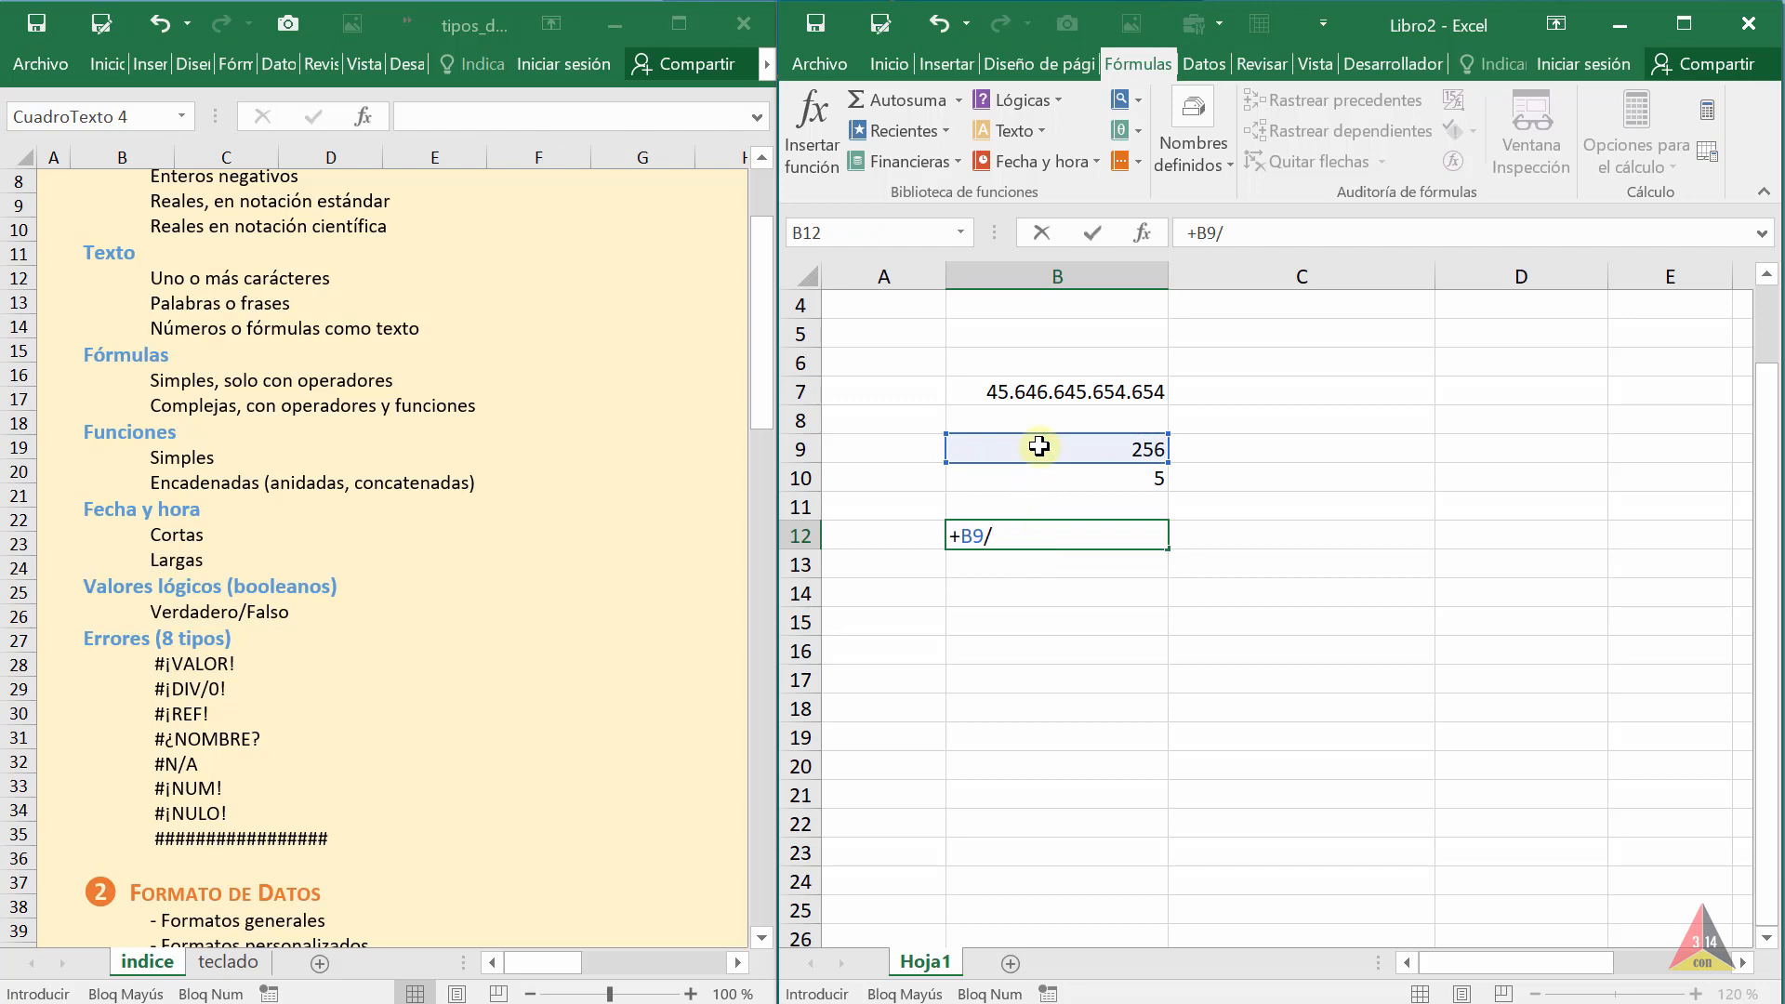
{"action": "left_click", "coordinate": [1038, 479]}
{"action": "key", "text": "Return"}
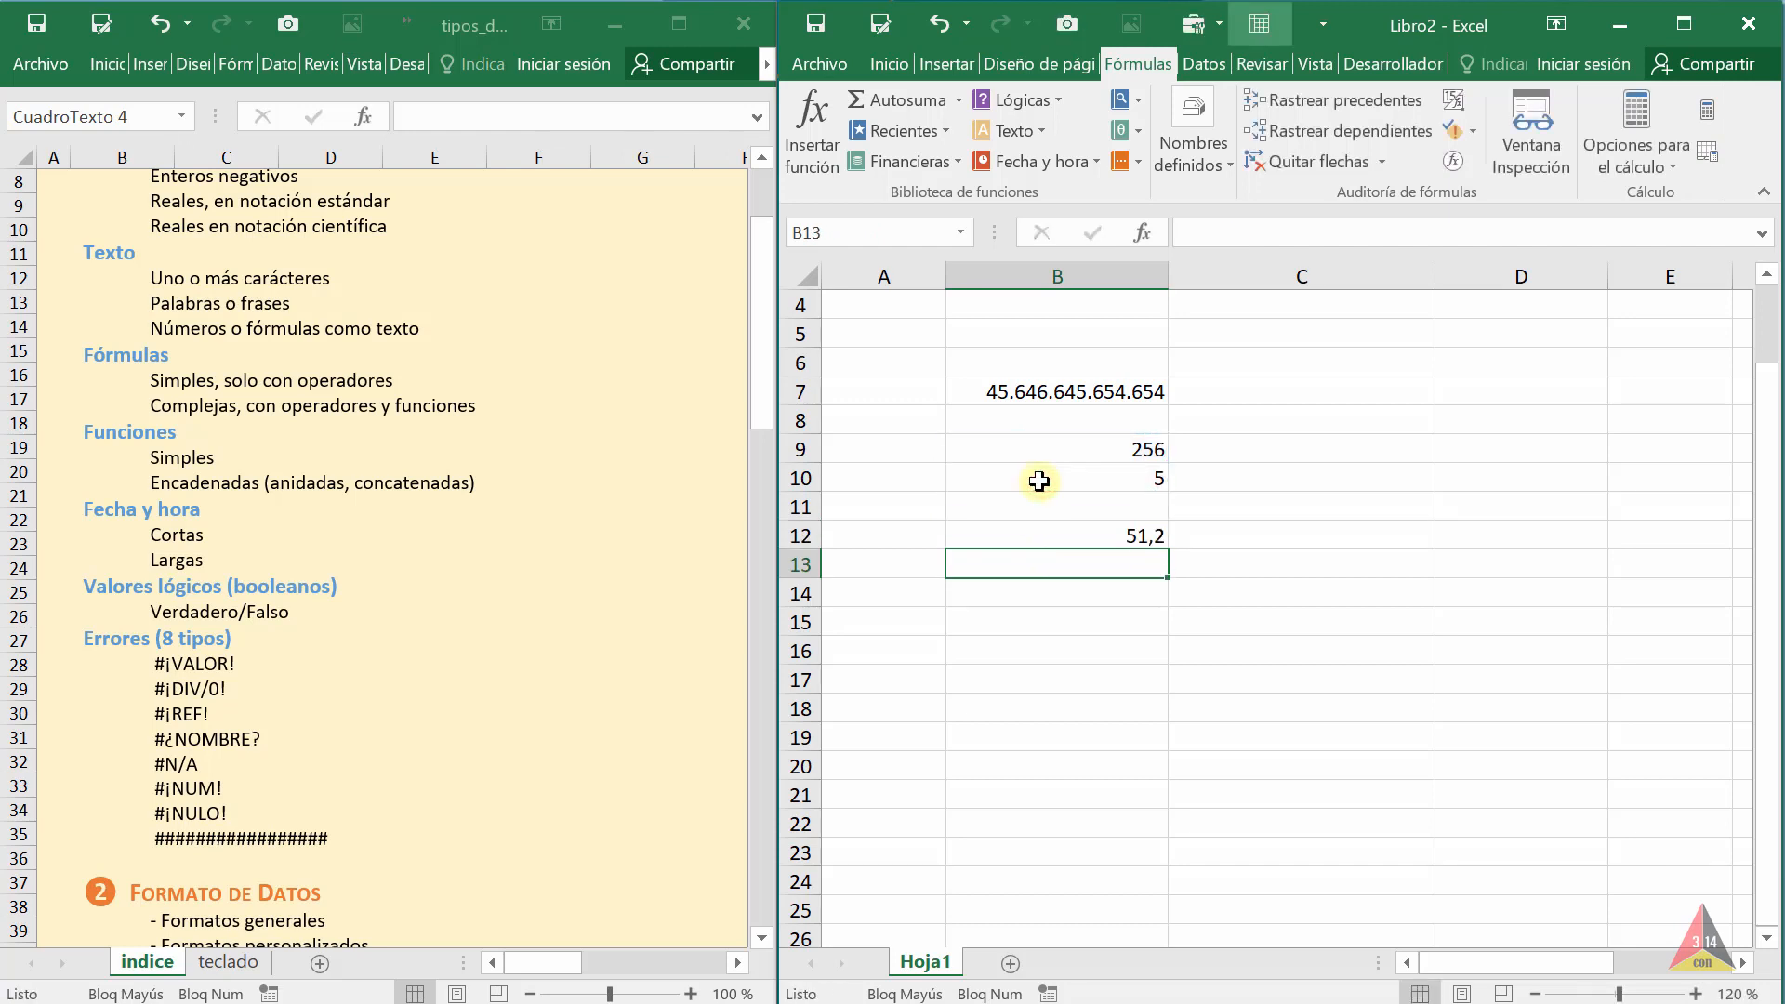
{"action": "left_click", "coordinate": [1111, 539]}
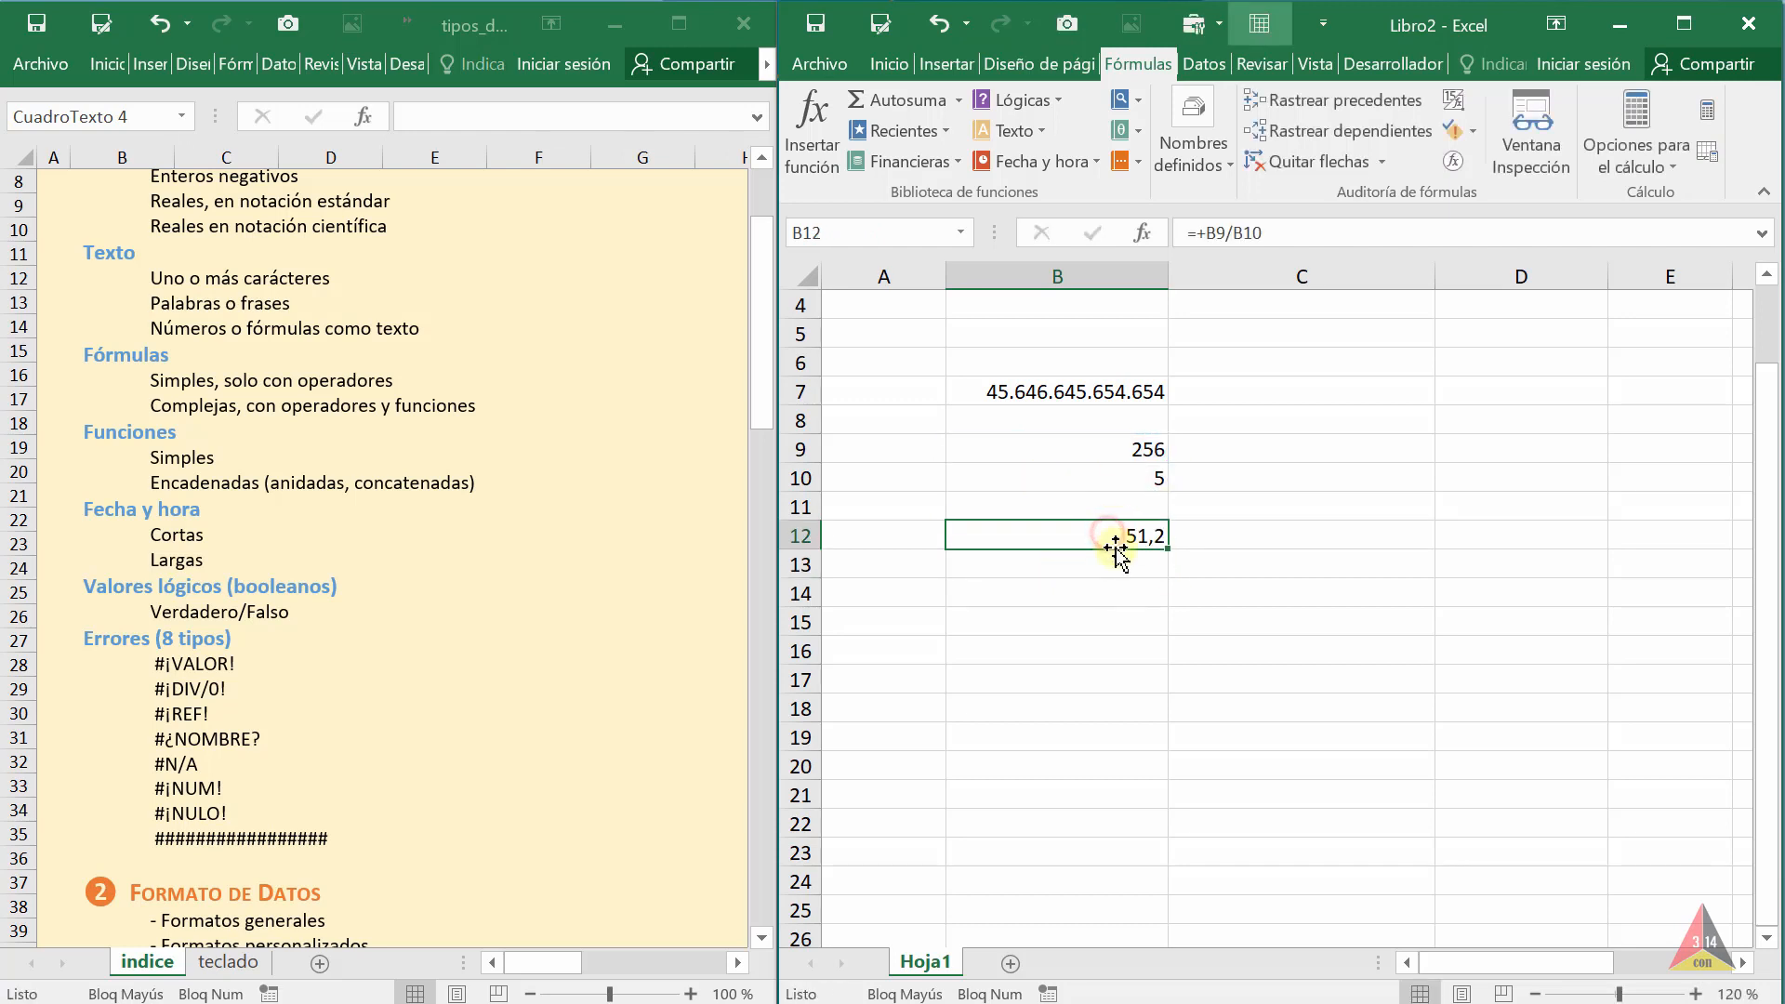
Change B10 to 0 so B12 shows the #¡DIV/0! error
{"action": "left_click", "coordinate": [1136, 477]}
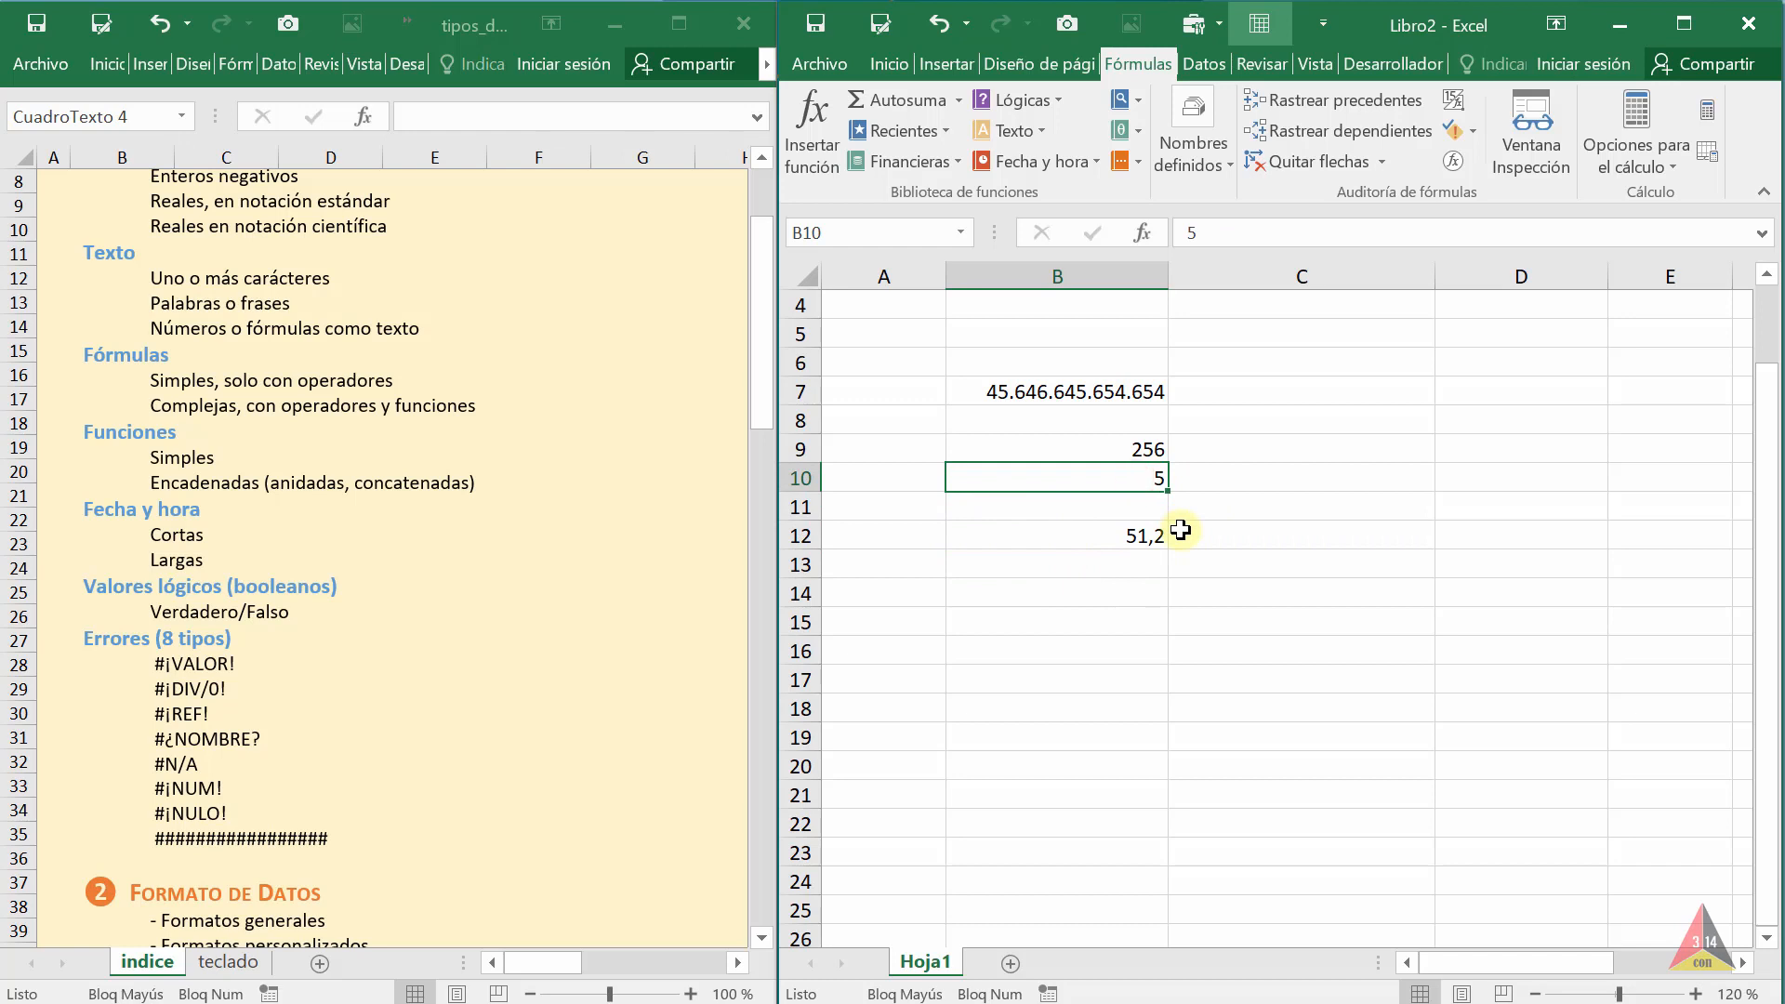
{"action": "type", "text": "0"}
{"action": "key", "text": "Return"}
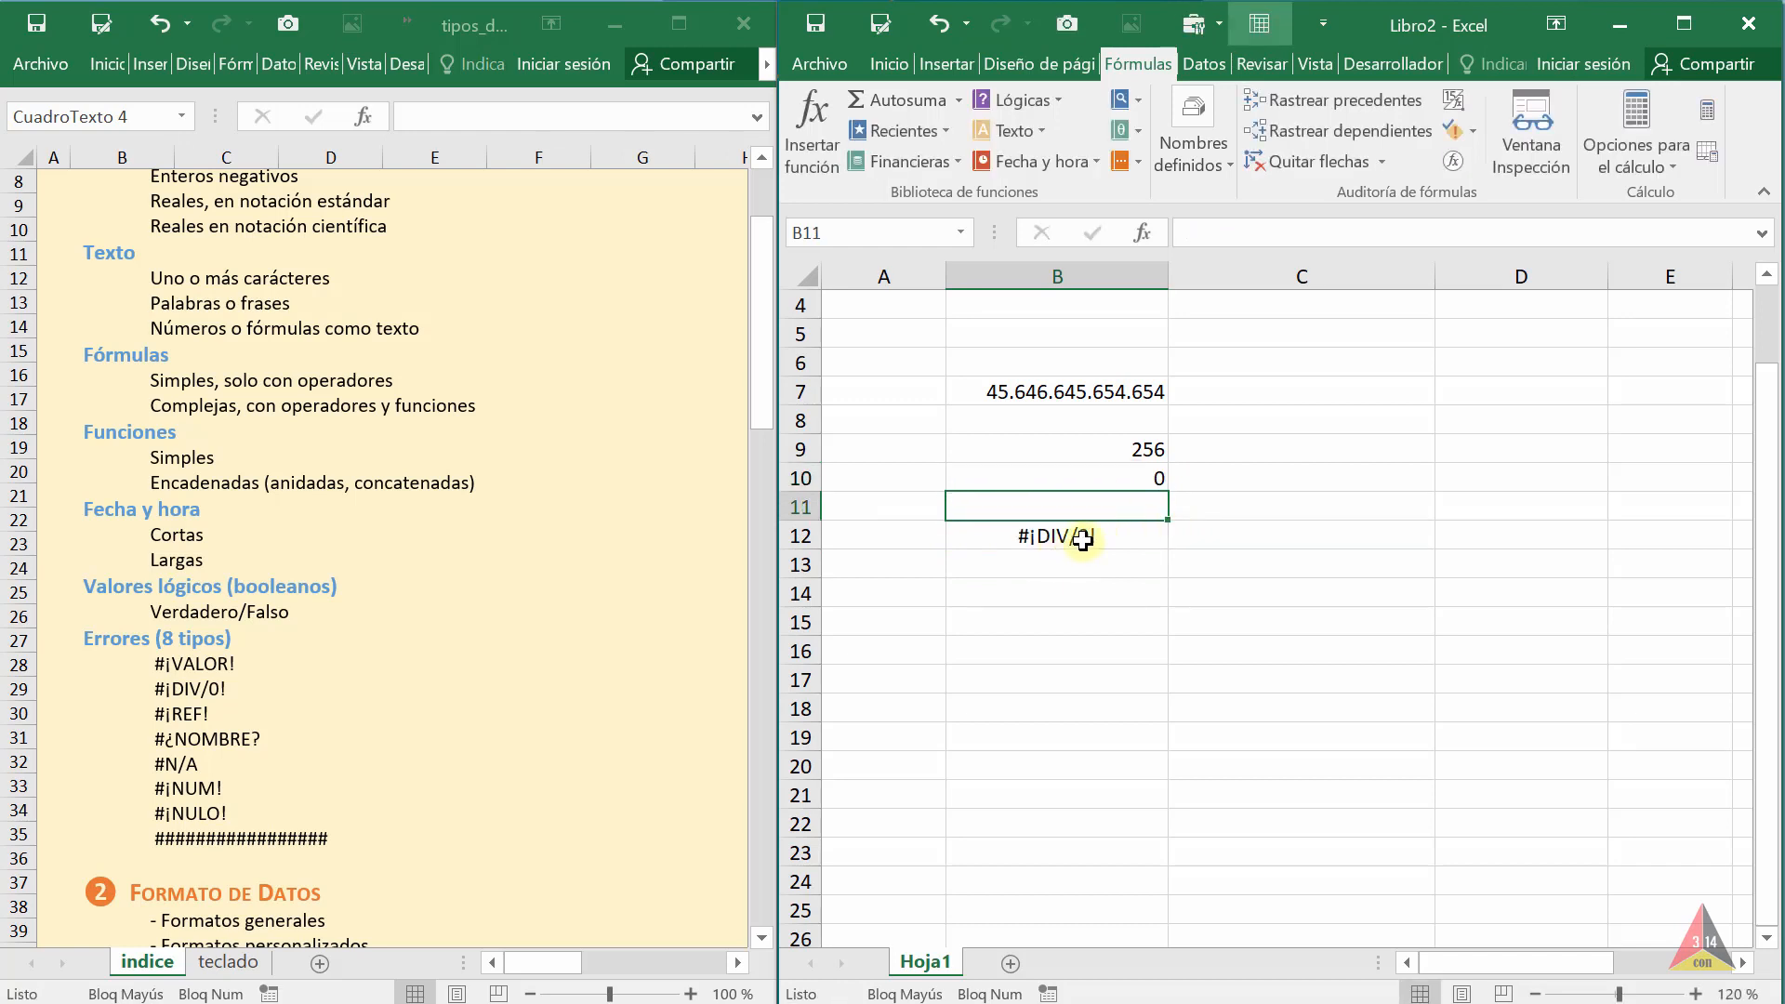
{"action": "left_click", "coordinate": [1034, 535]}
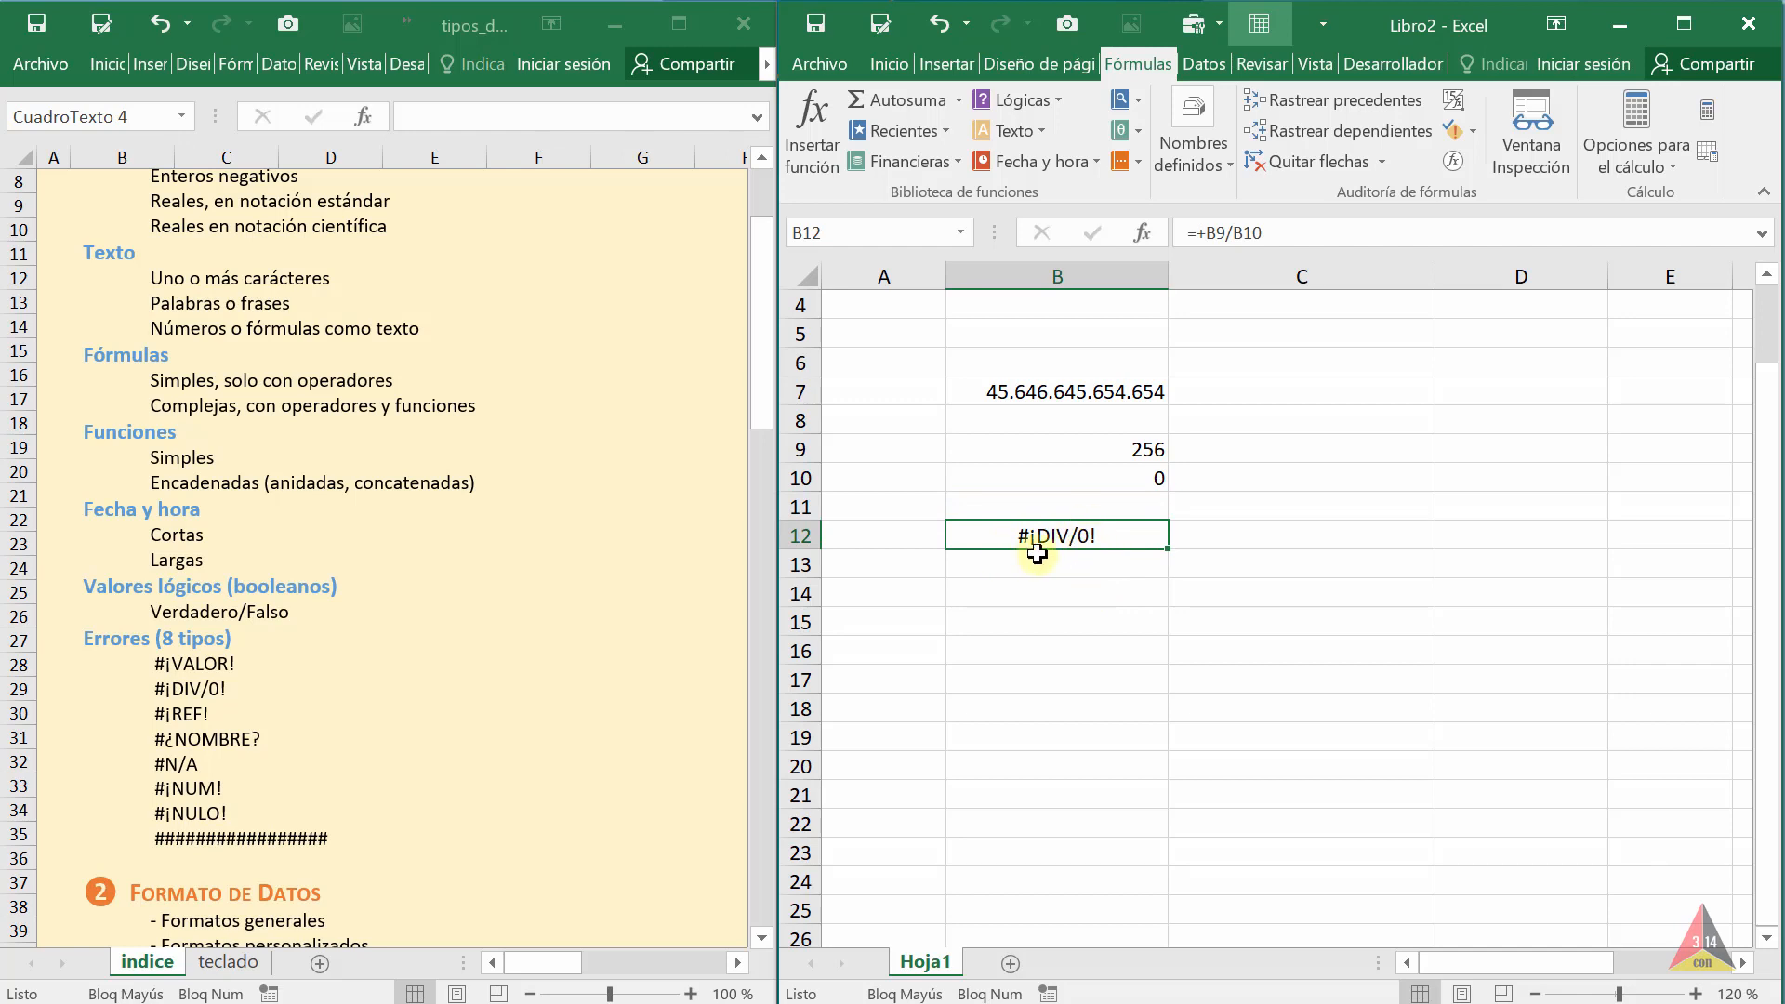
{"action": "left_click", "coordinate": [1009, 588]}
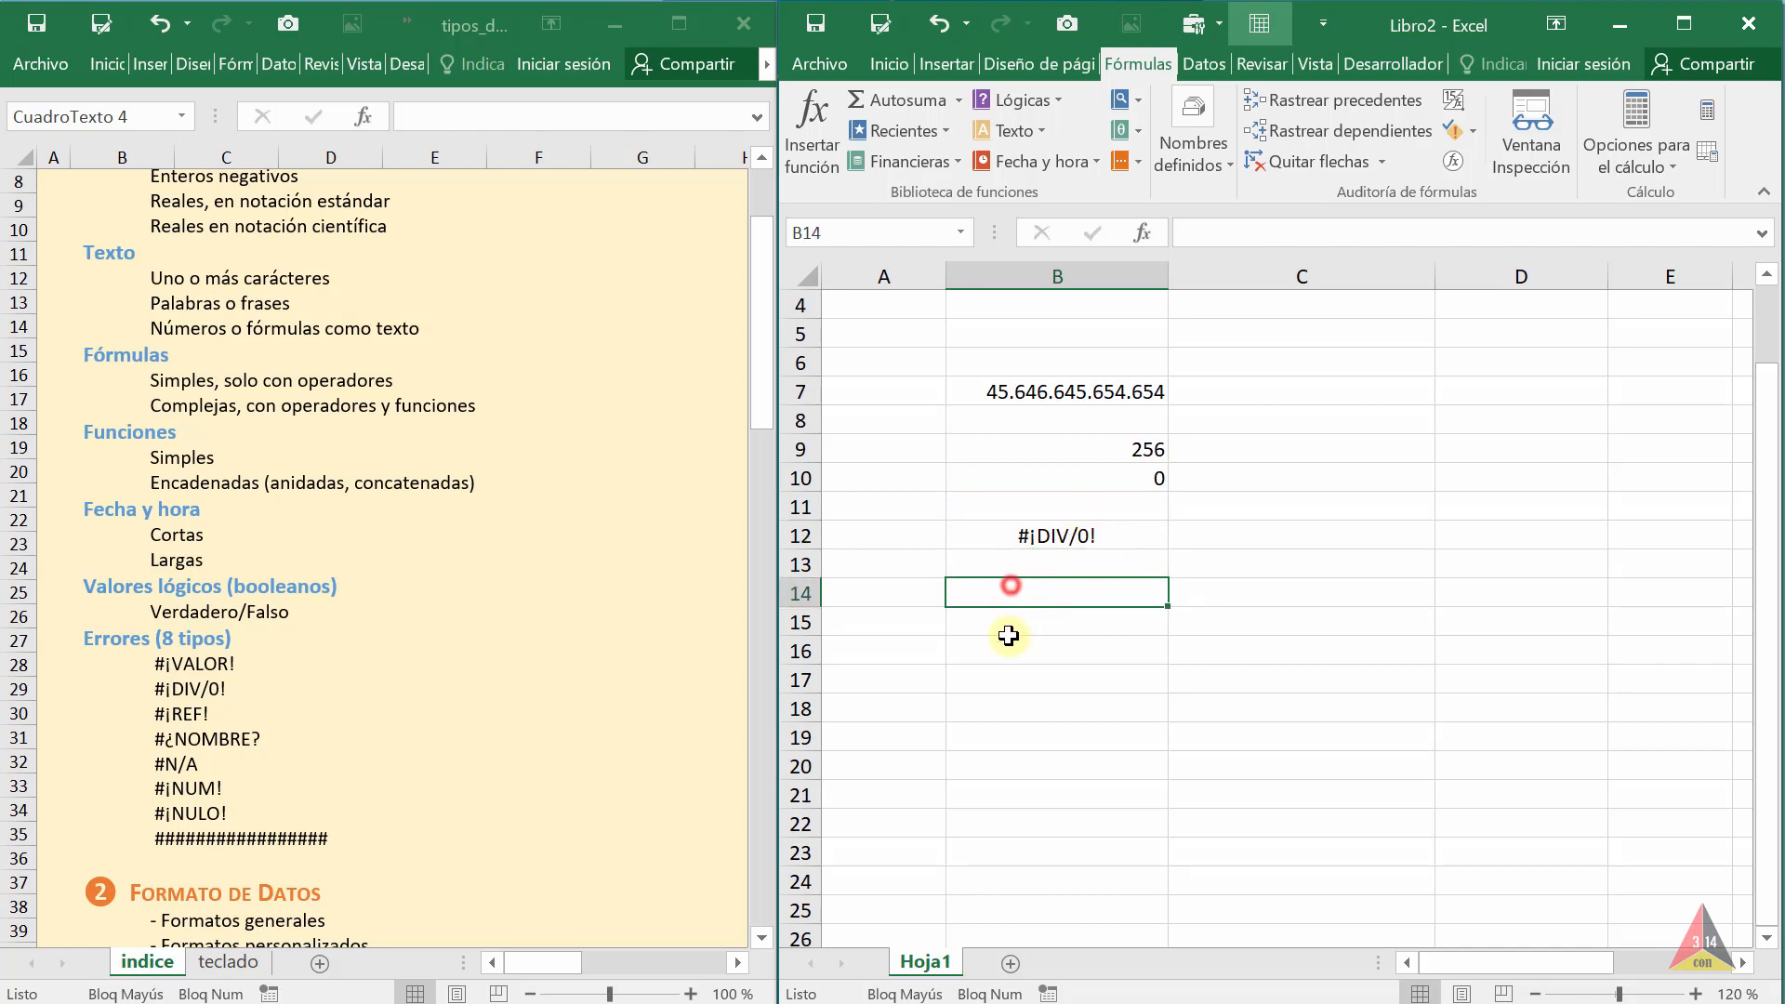
Enter =+FACT(300) in B14, giving #¡NUM!, and review the formula
{"action": "type", "text": "+"}
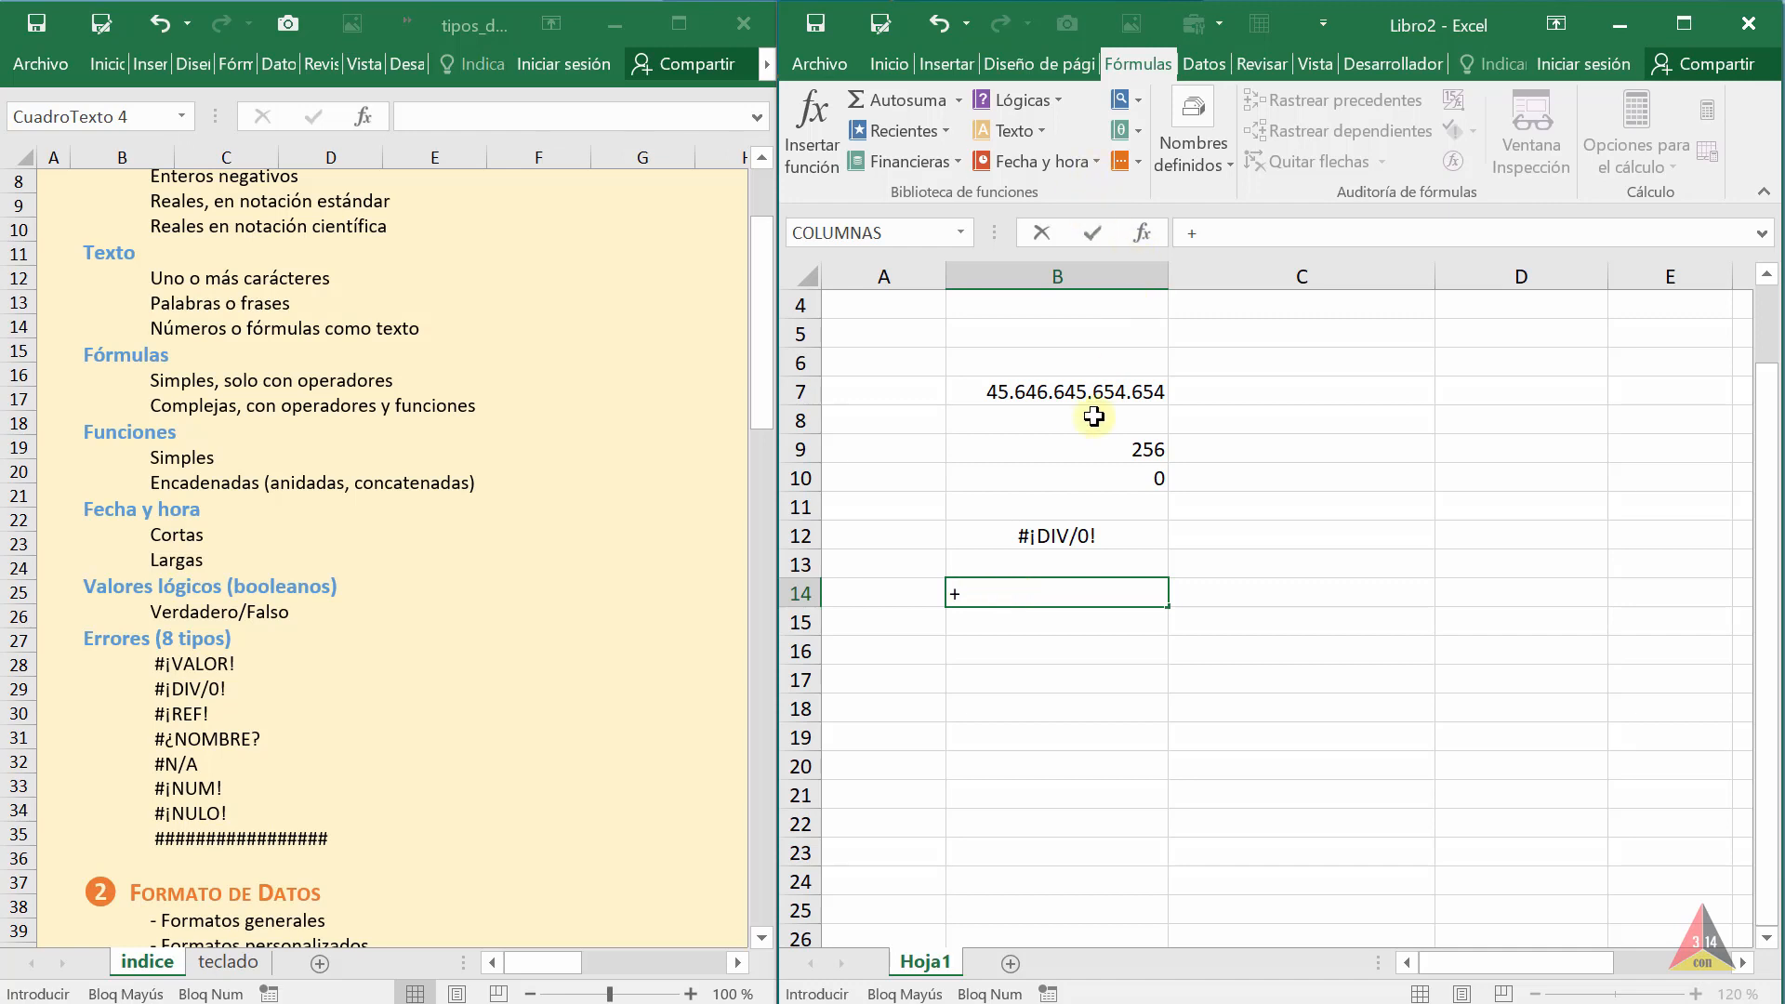
{"action": "type", "text": "FA"}
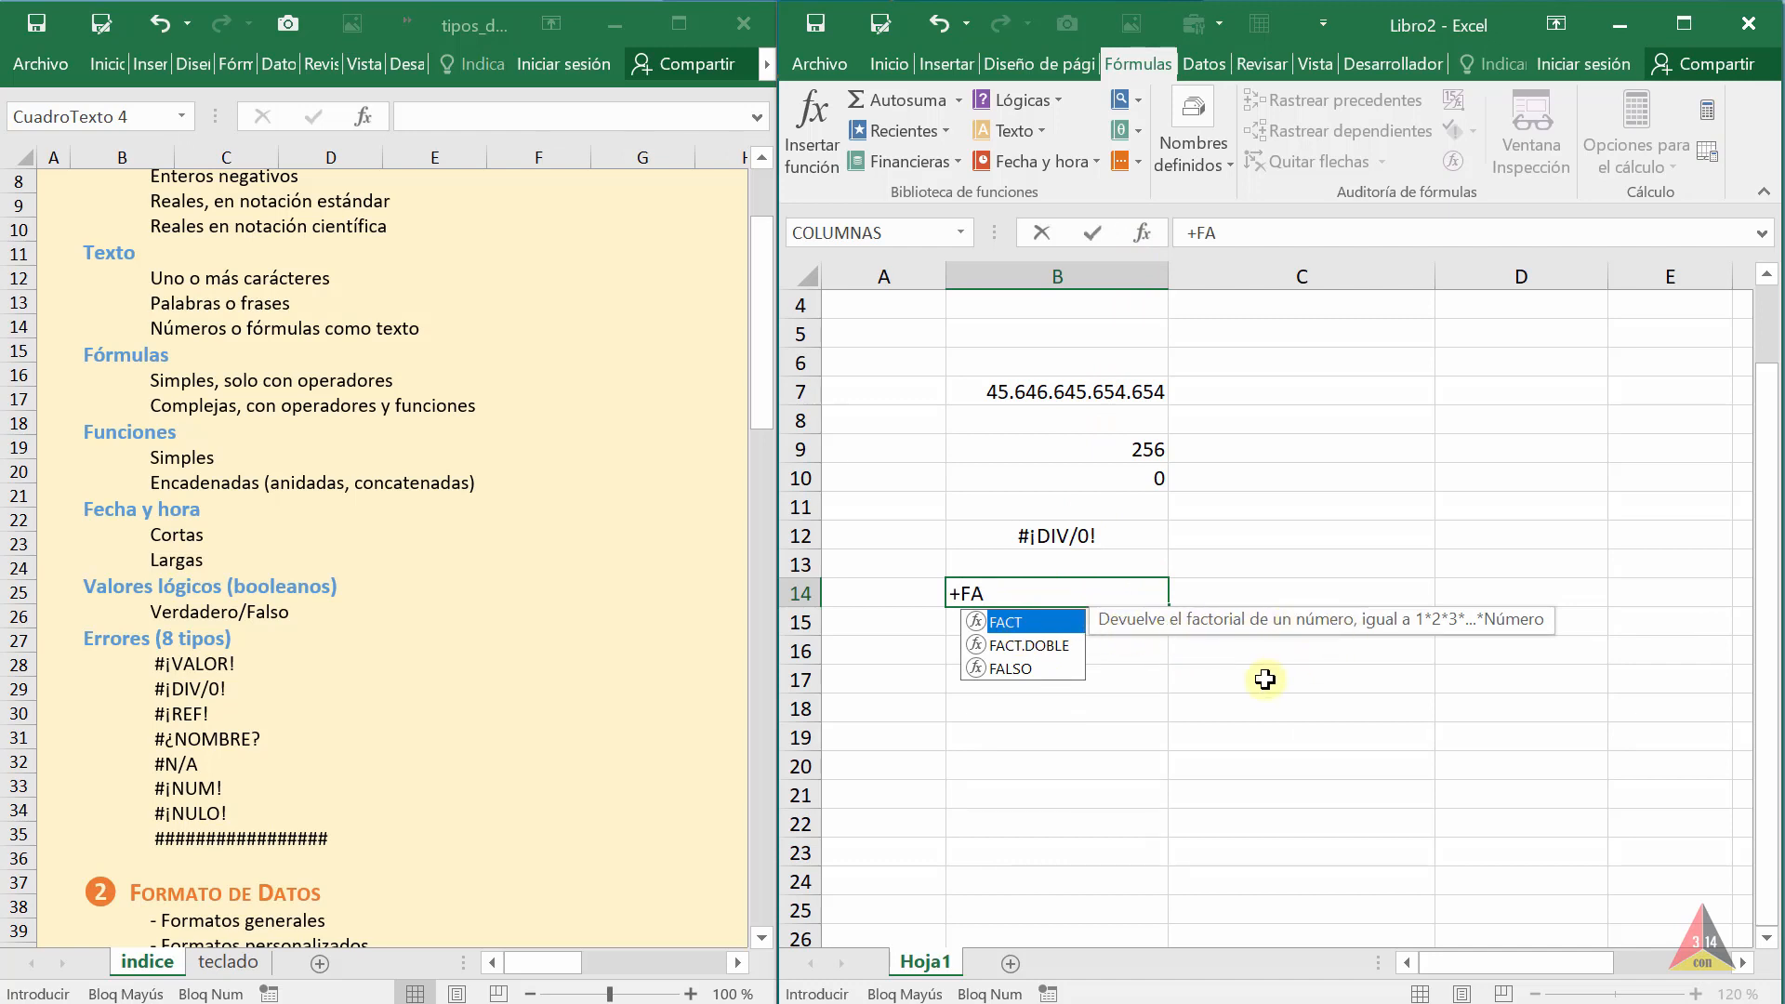
{"action": "key", "text": "Tab"}
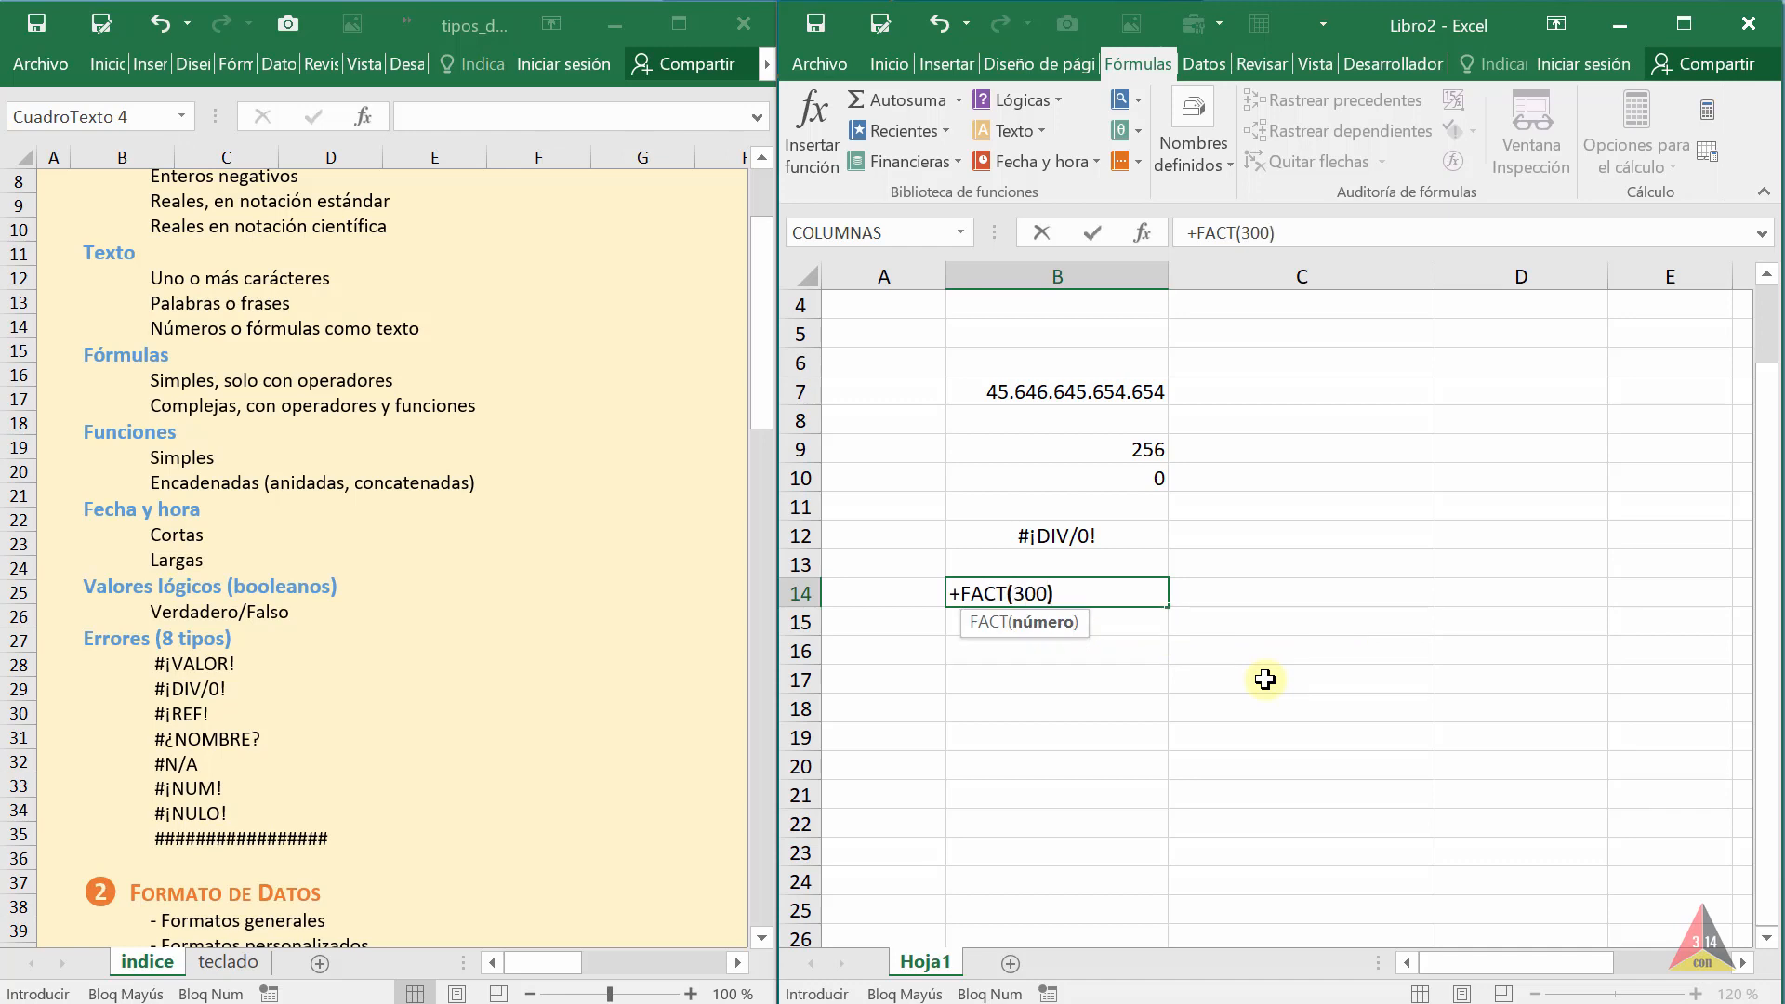
{"action": "key", "text": "Return"}
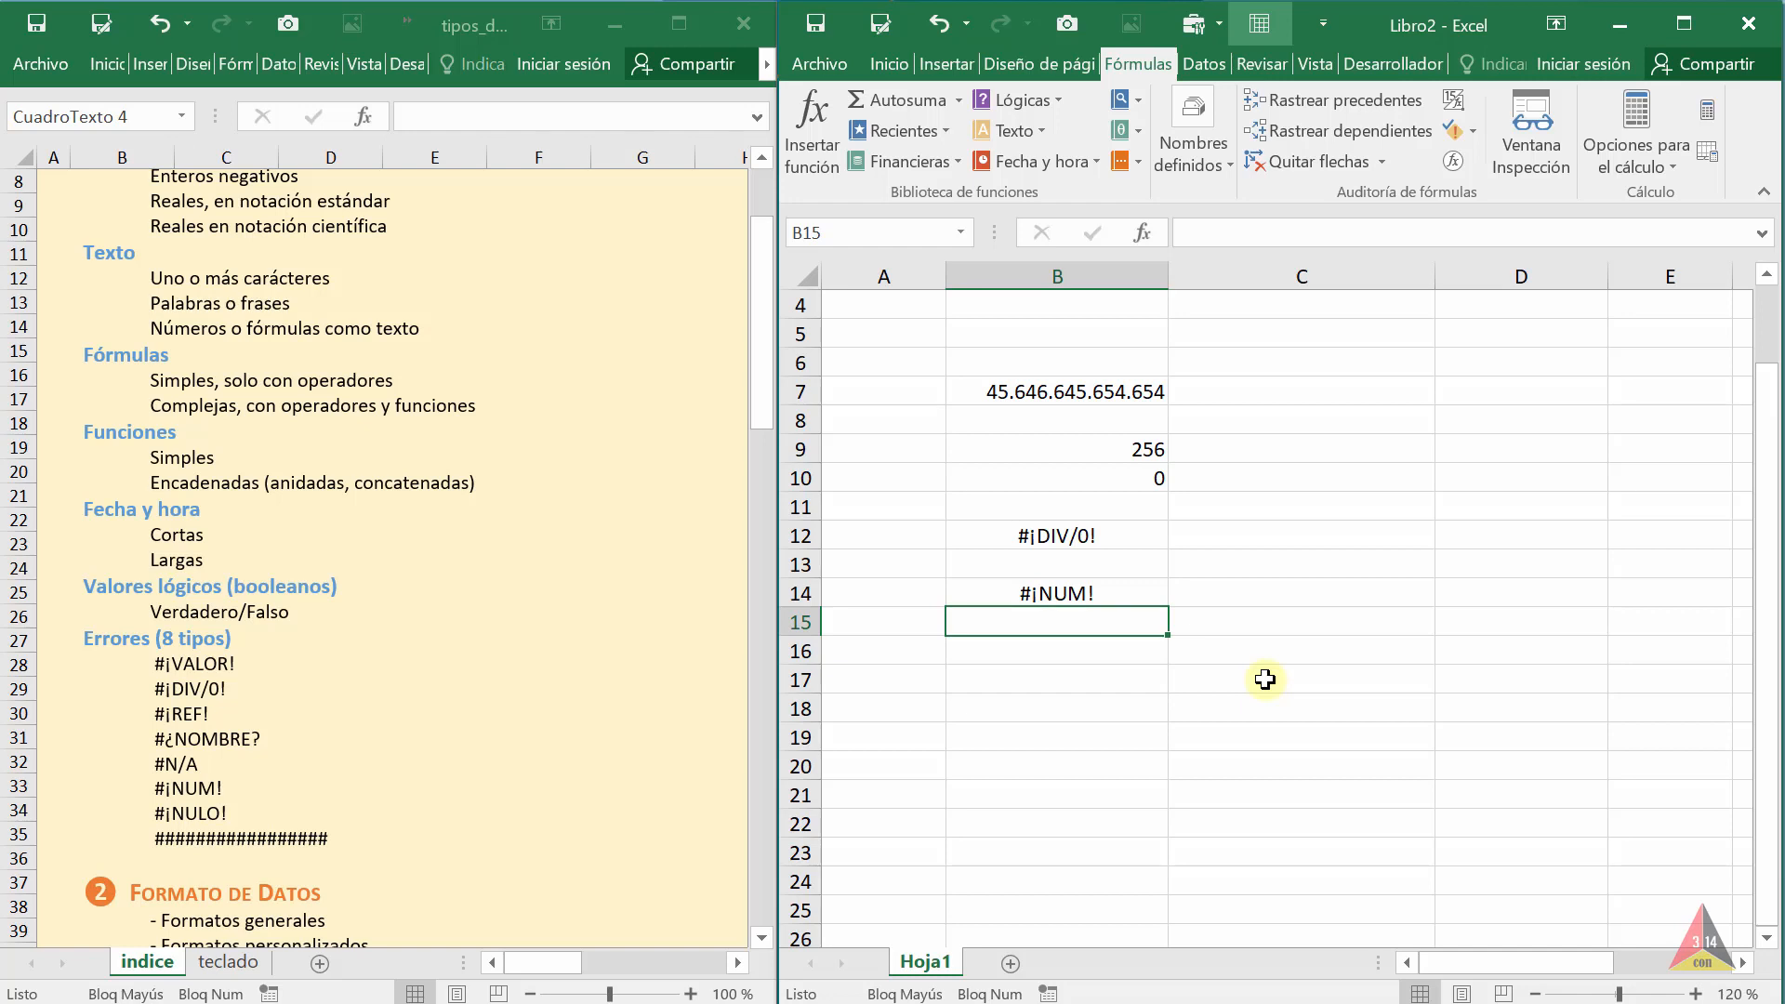
{"action": "left_click", "coordinate": [1028, 598]}
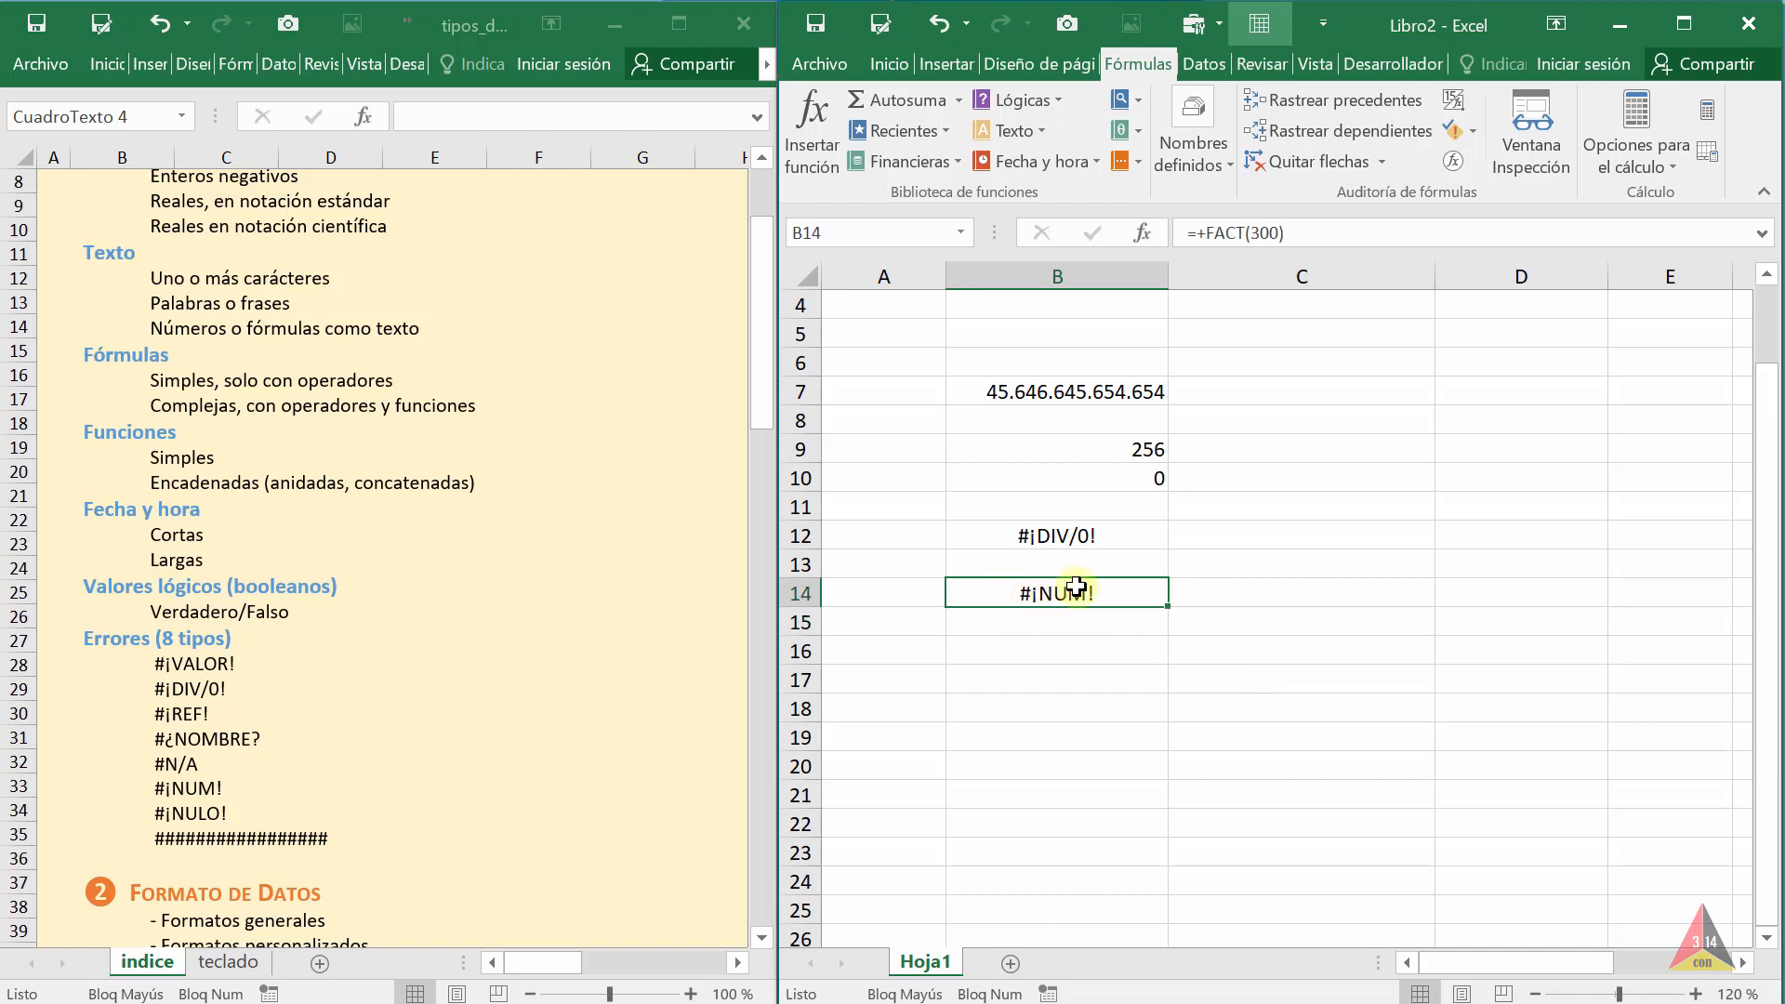
{"action": "left_click", "coordinate": [1038, 629]}
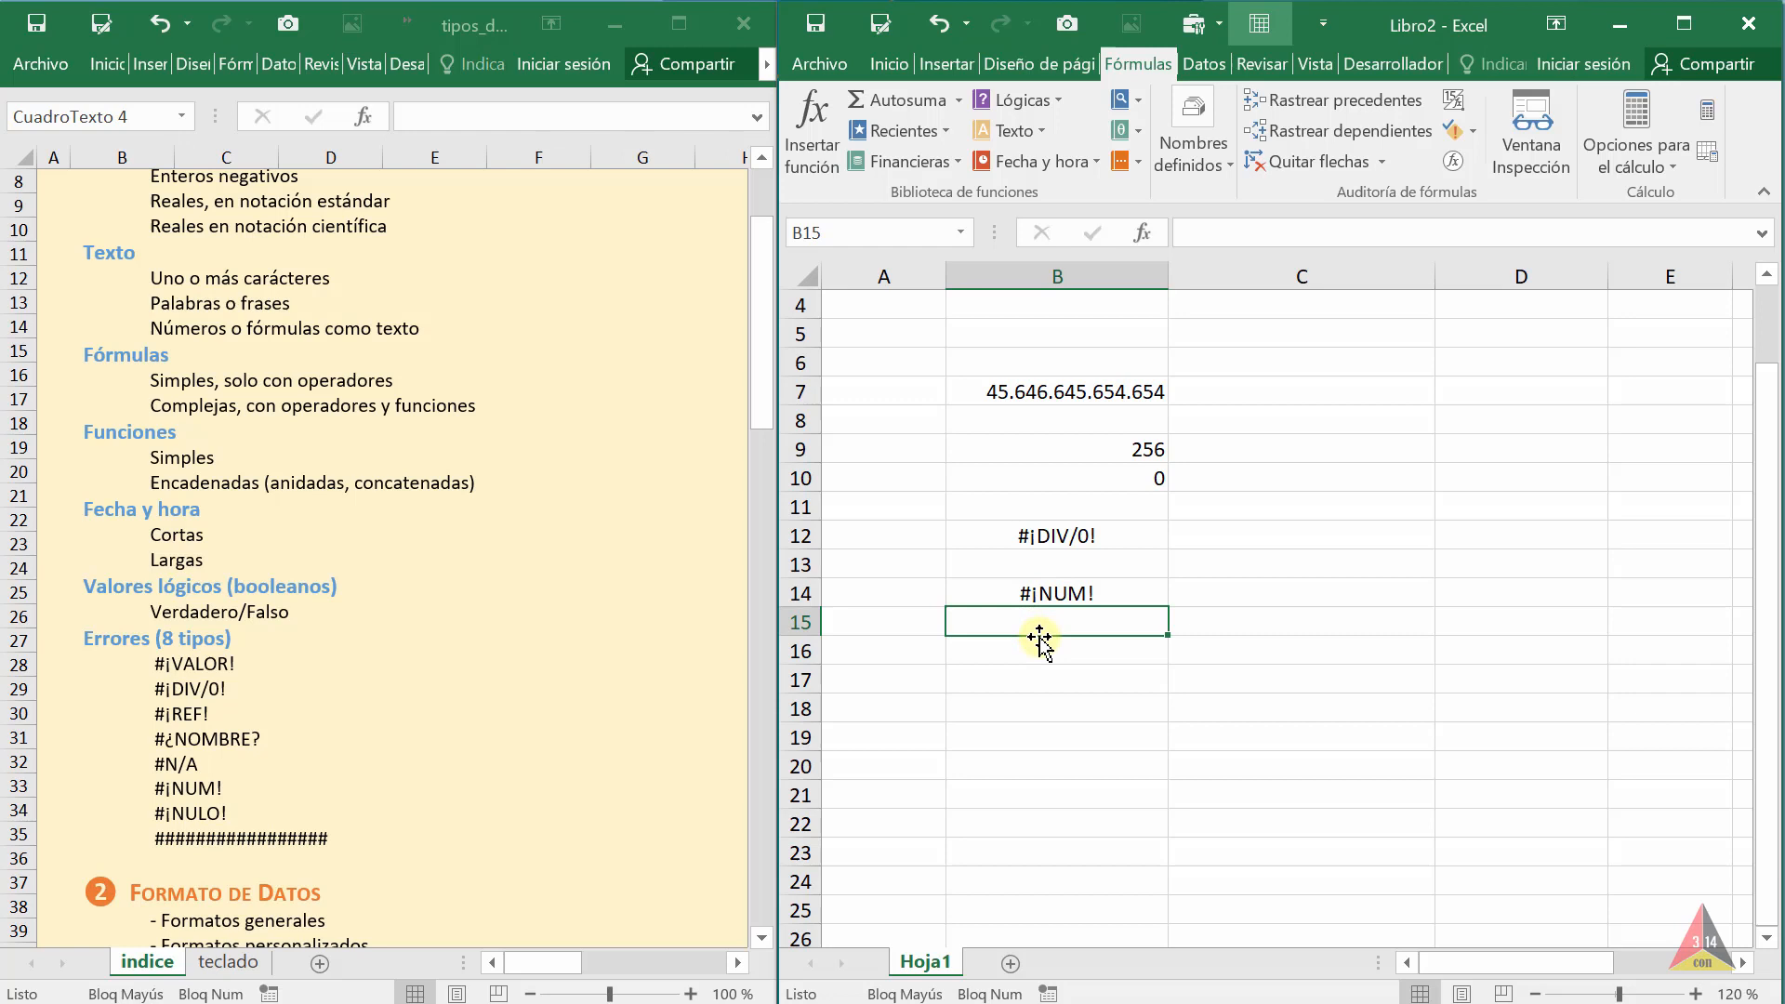
{"action": "left_click", "coordinate": [1056, 591]}
{"action": "left_click", "coordinate": [1053, 644]}
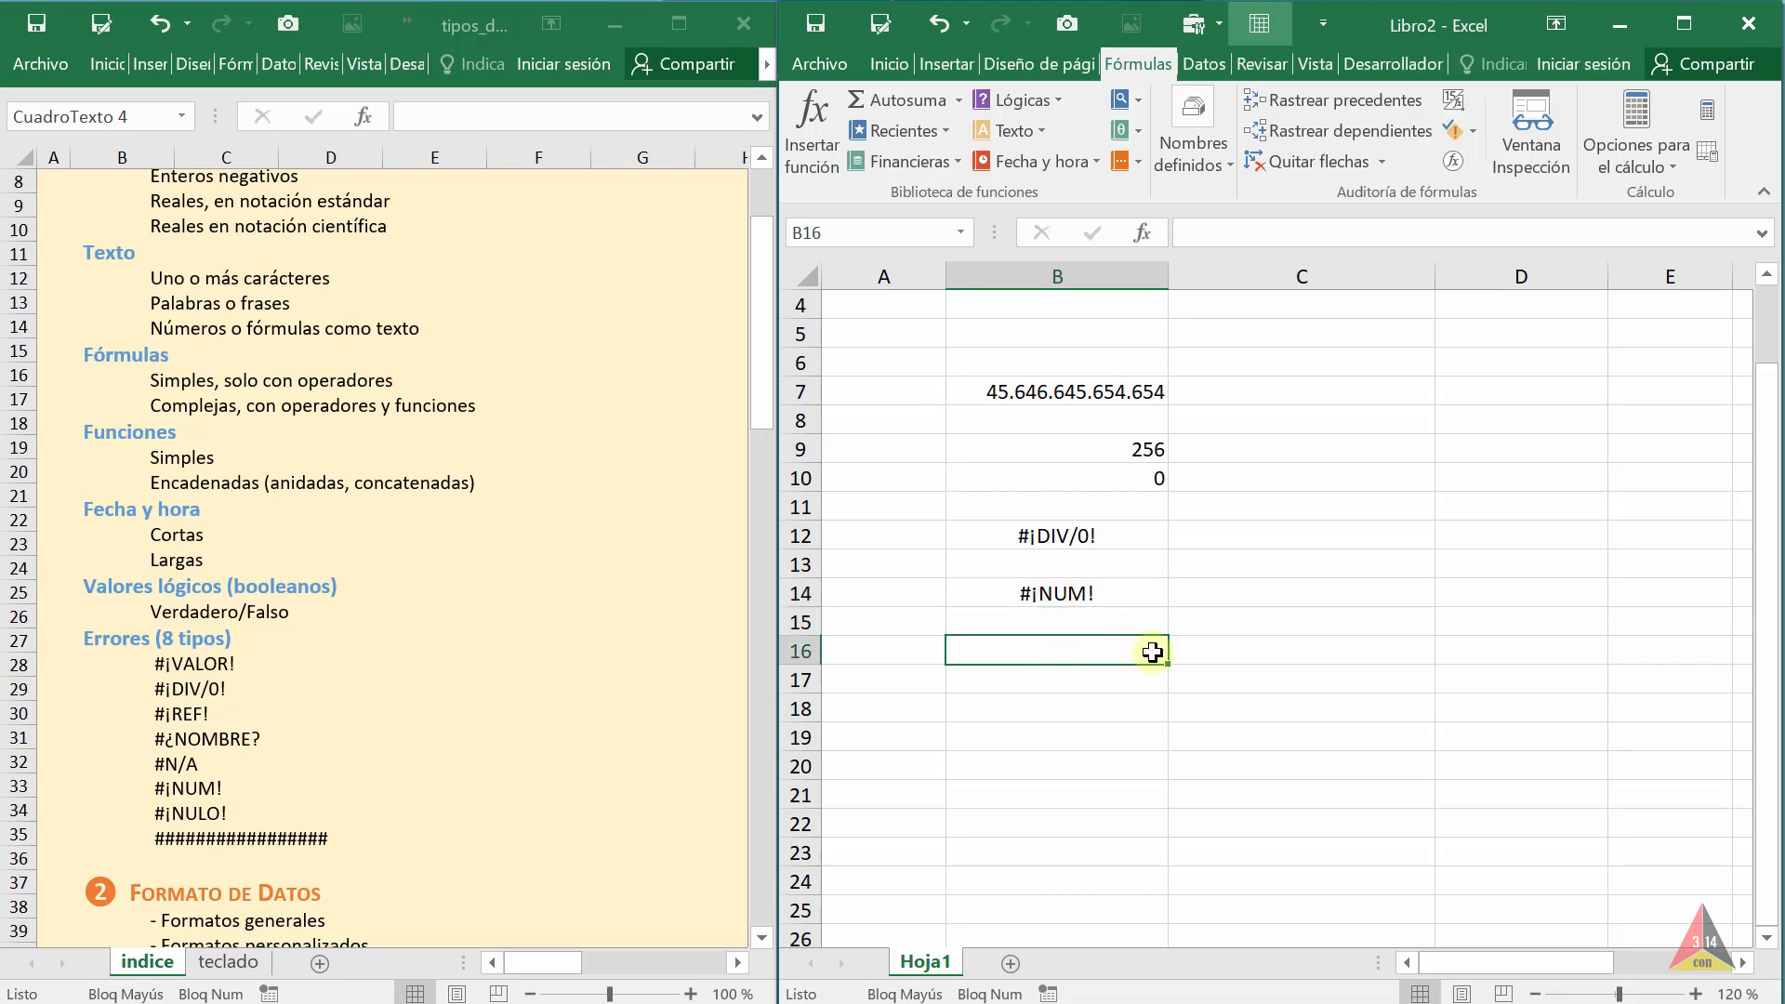
Type =RAIZCUBICA in B16 so it displays #¿NOMBRE?, then check the entry
{"action": "type", "text": "="}
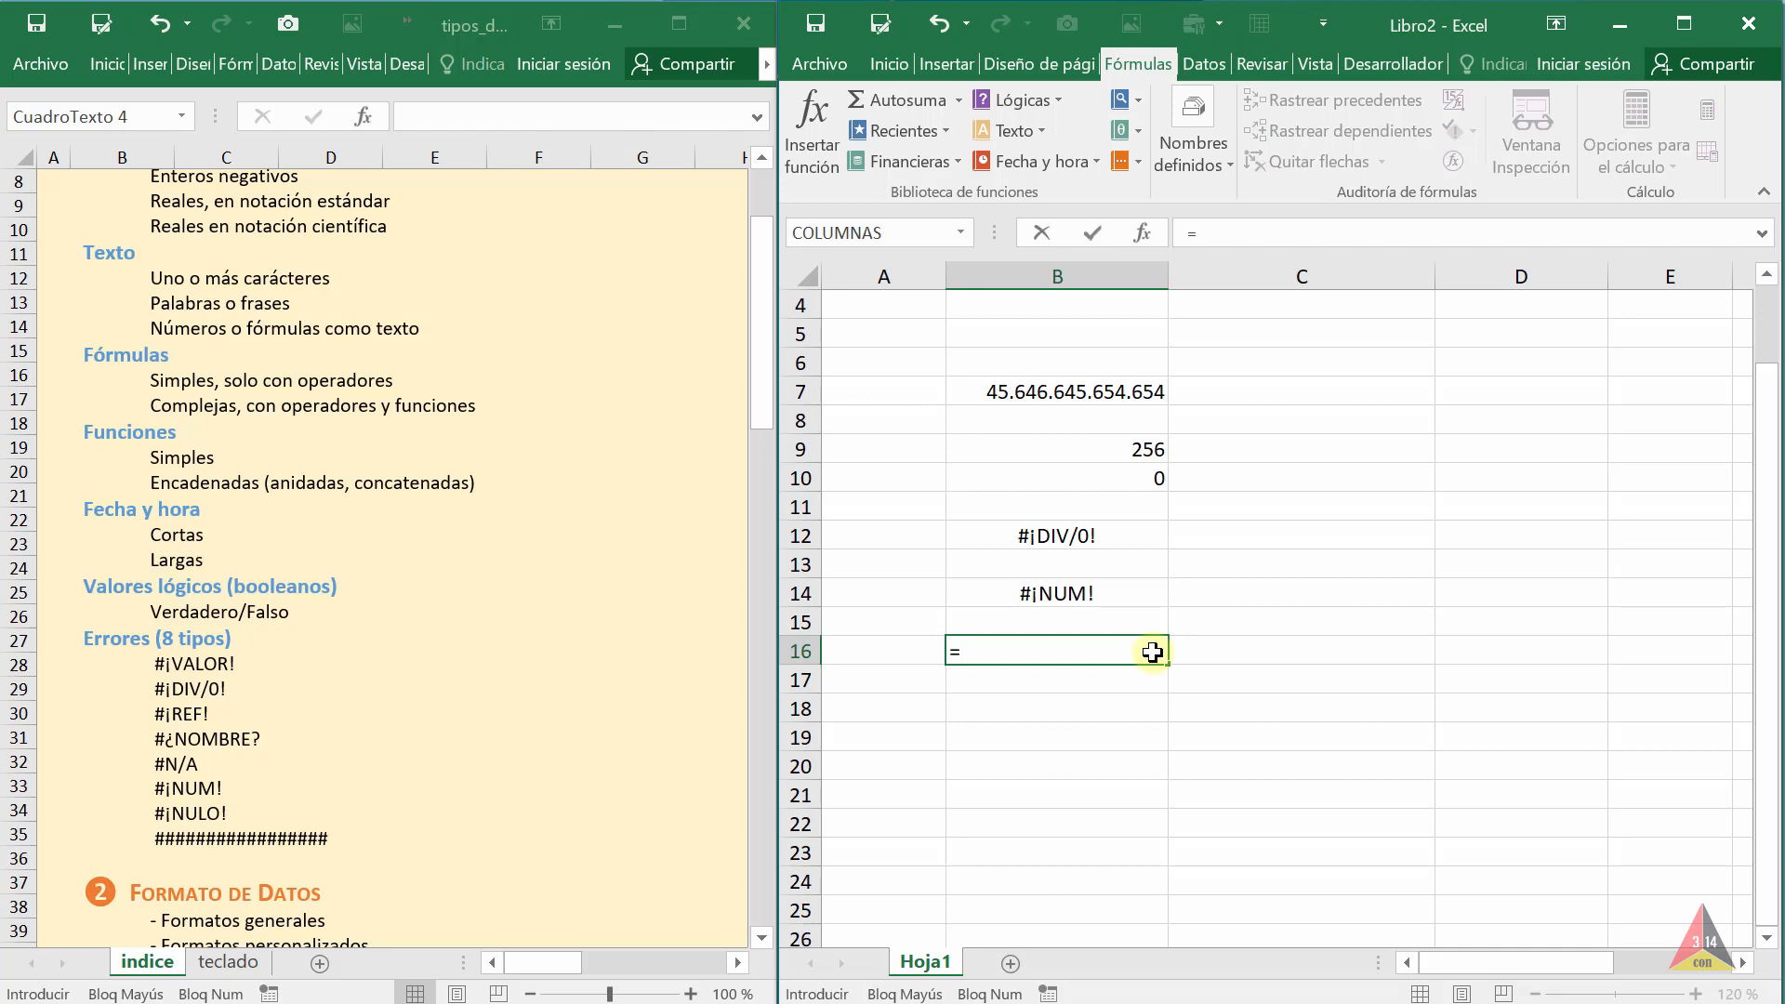
{"action": "type", "text": "RAI"}
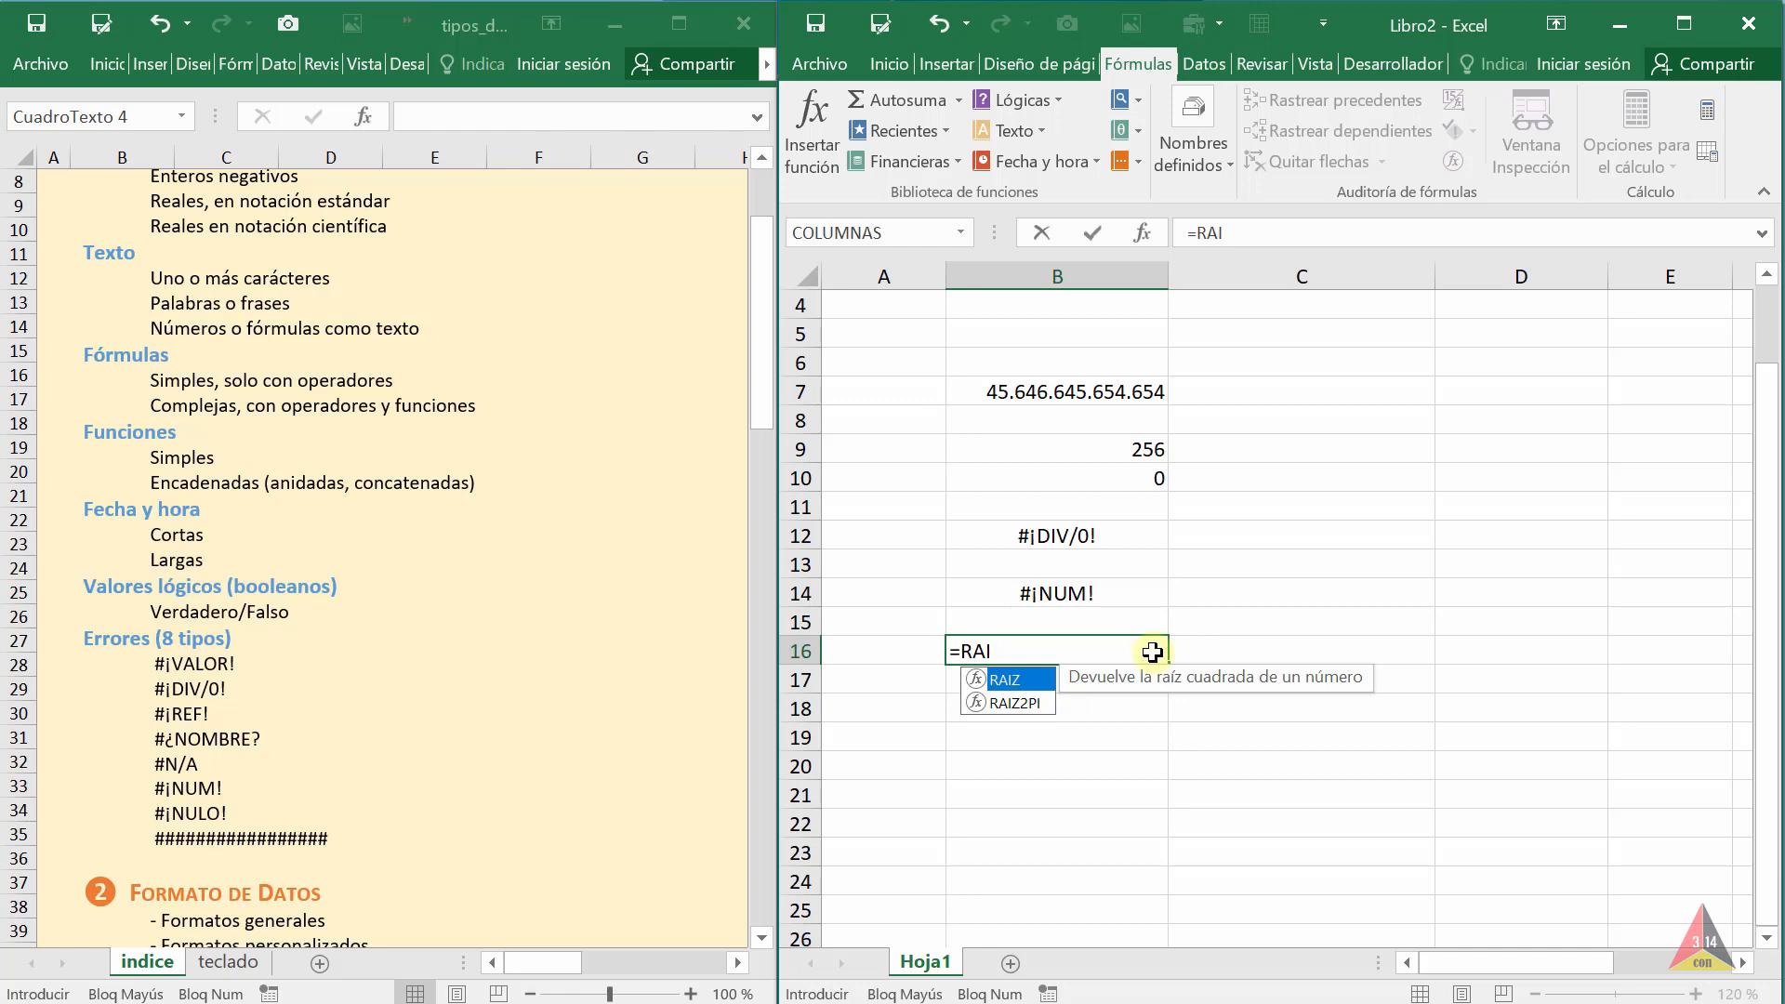
{"action": "type", "text": "ZCUBICA"}
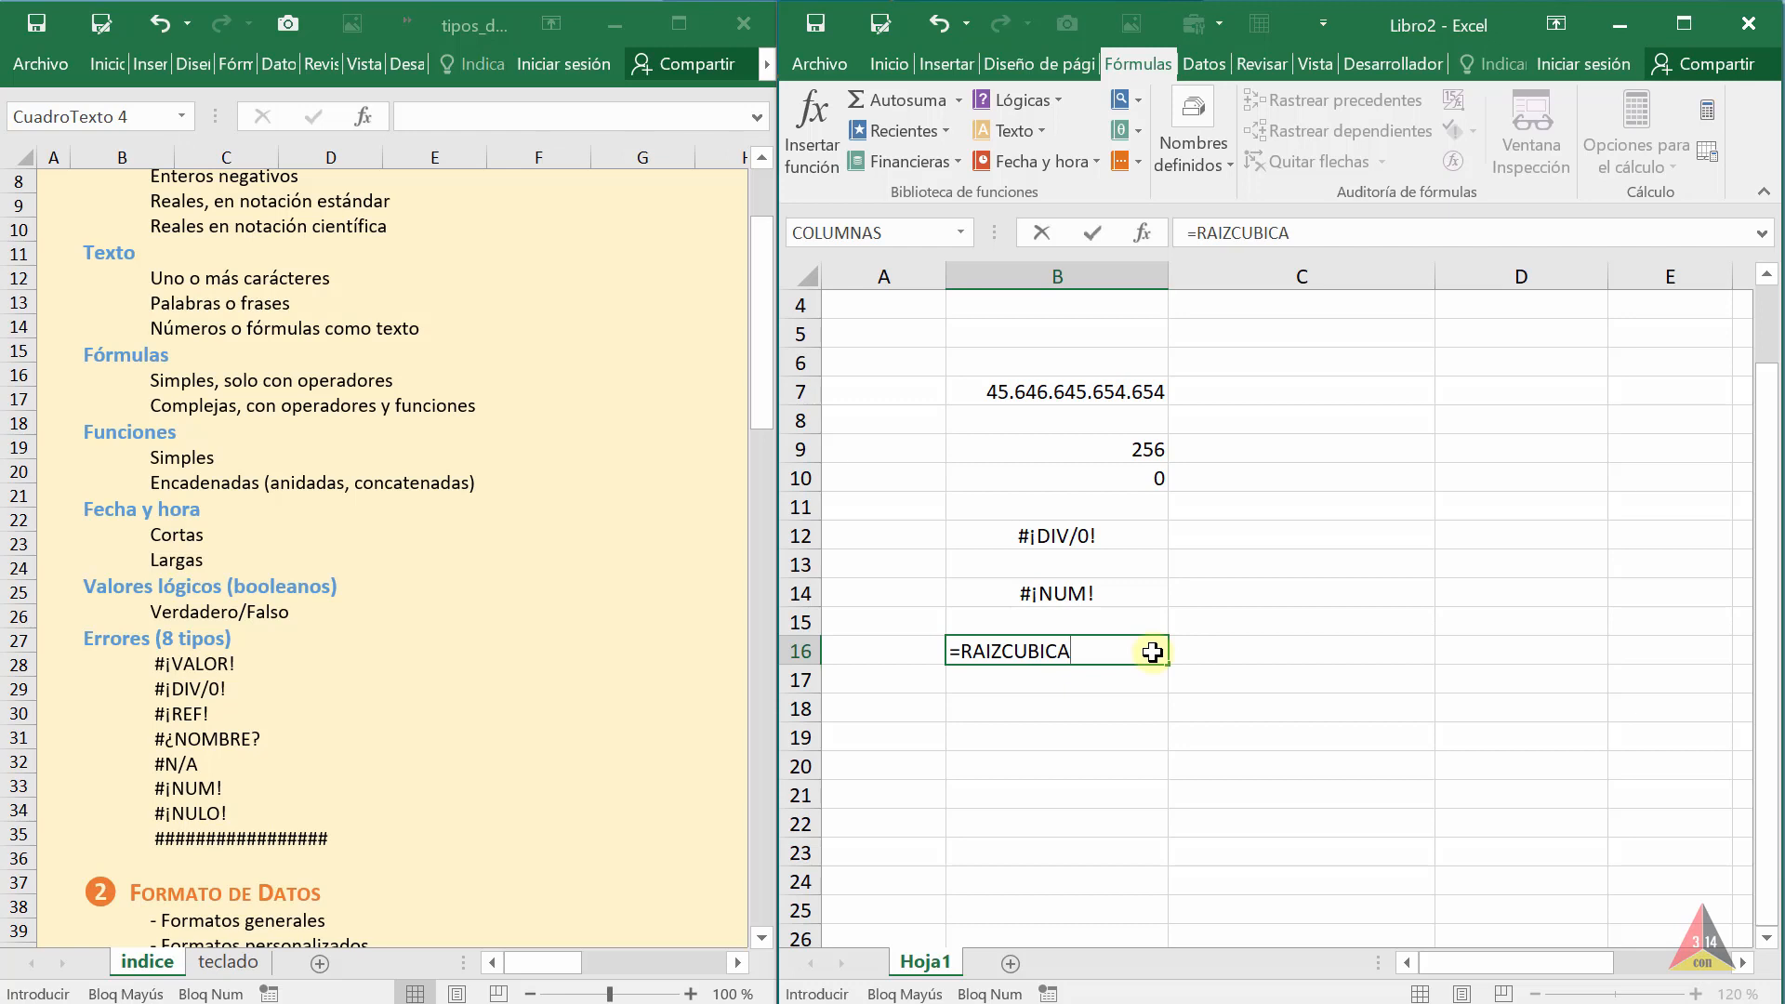
{"action": "key", "text": "Return"}
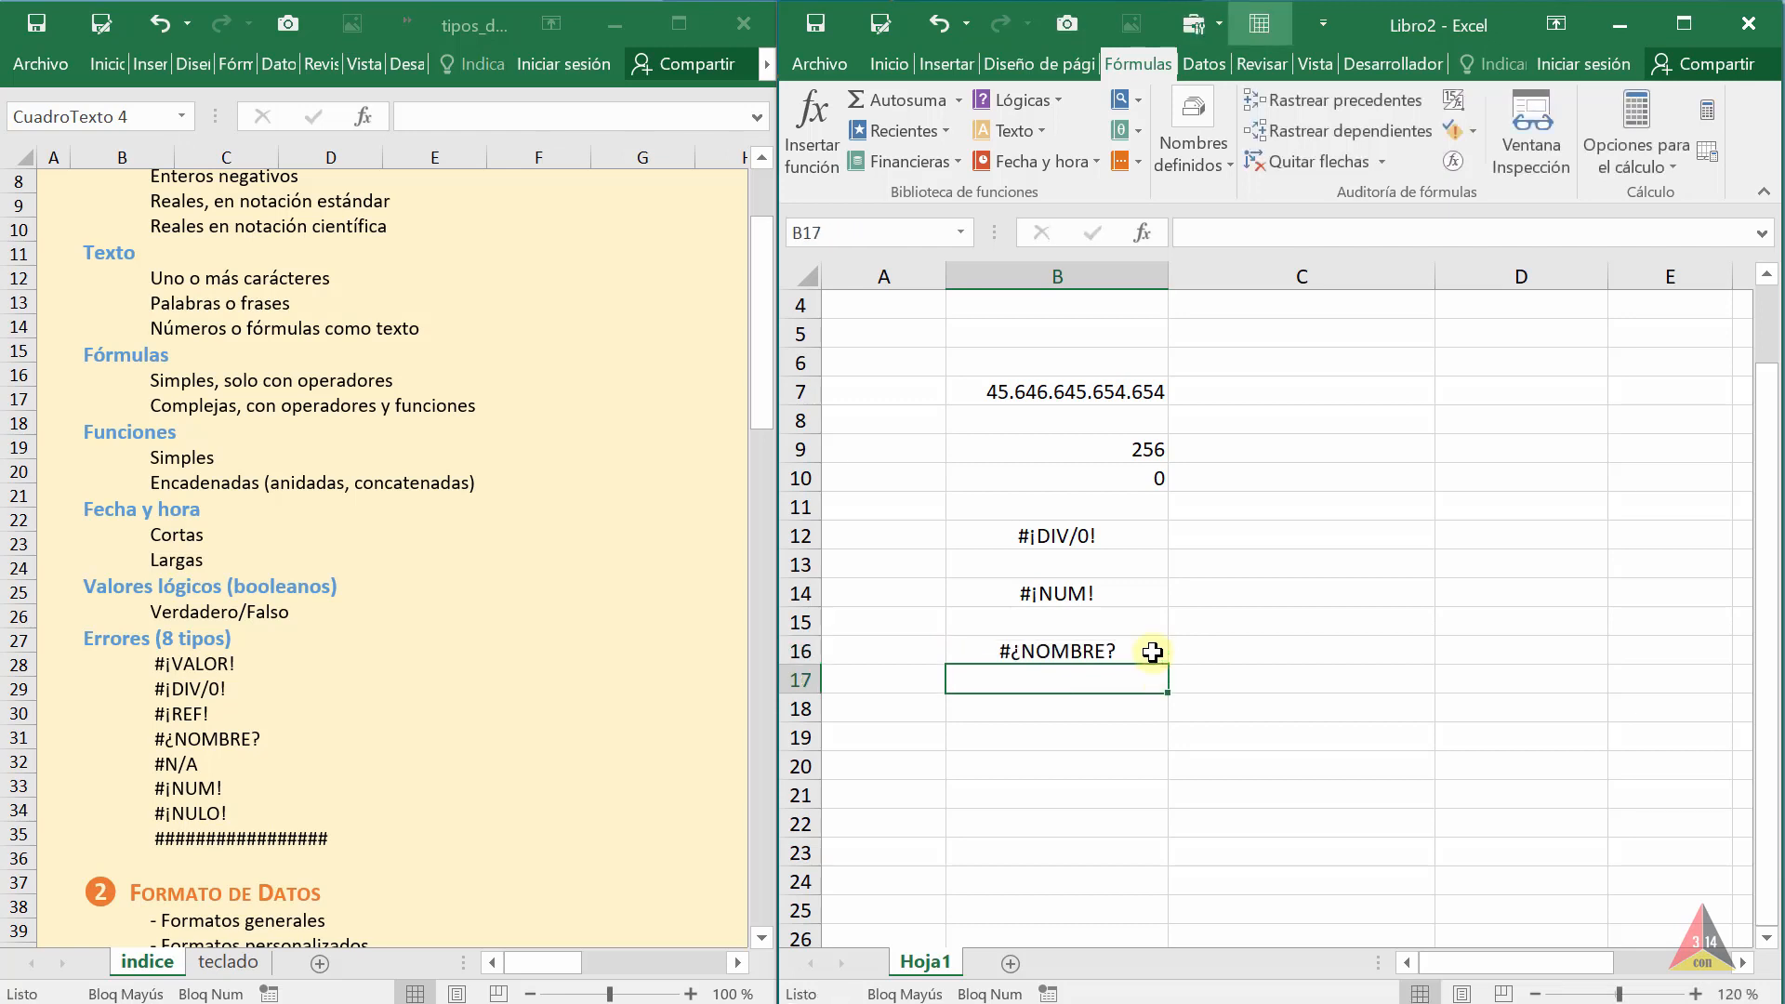
{"action": "left_click", "coordinate": [1059, 655]}
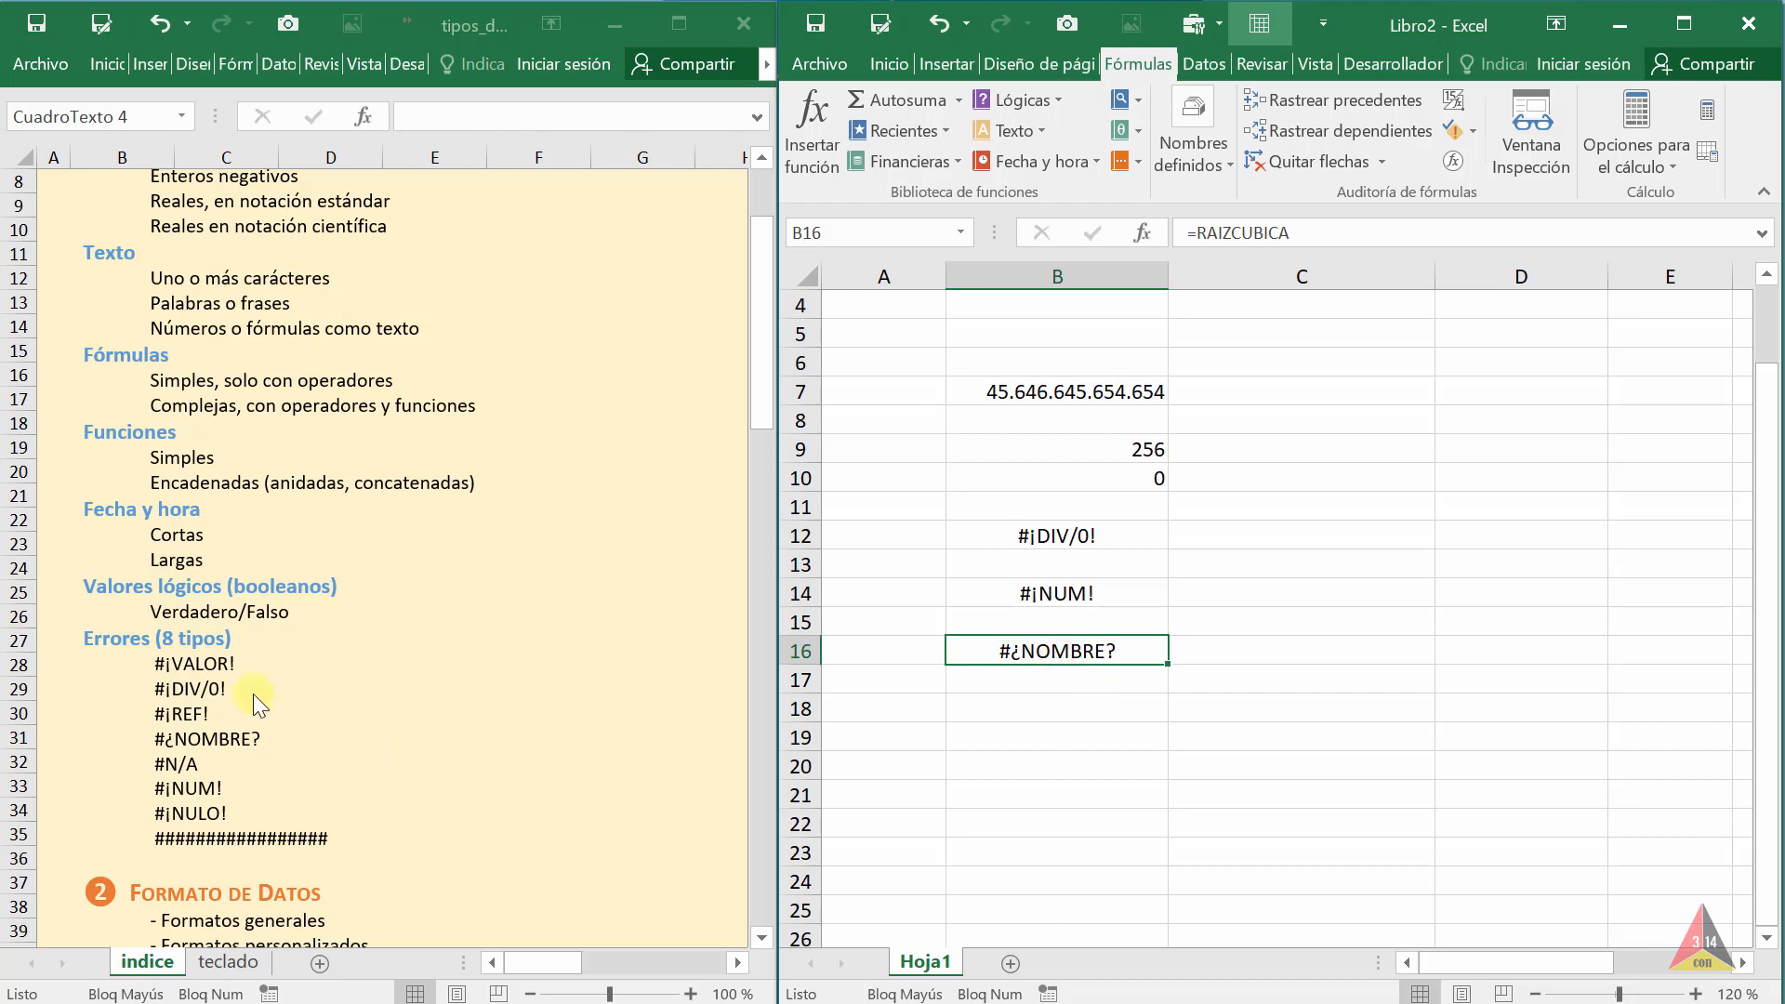
{"action": "left_click", "coordinate": [1064, 699]}
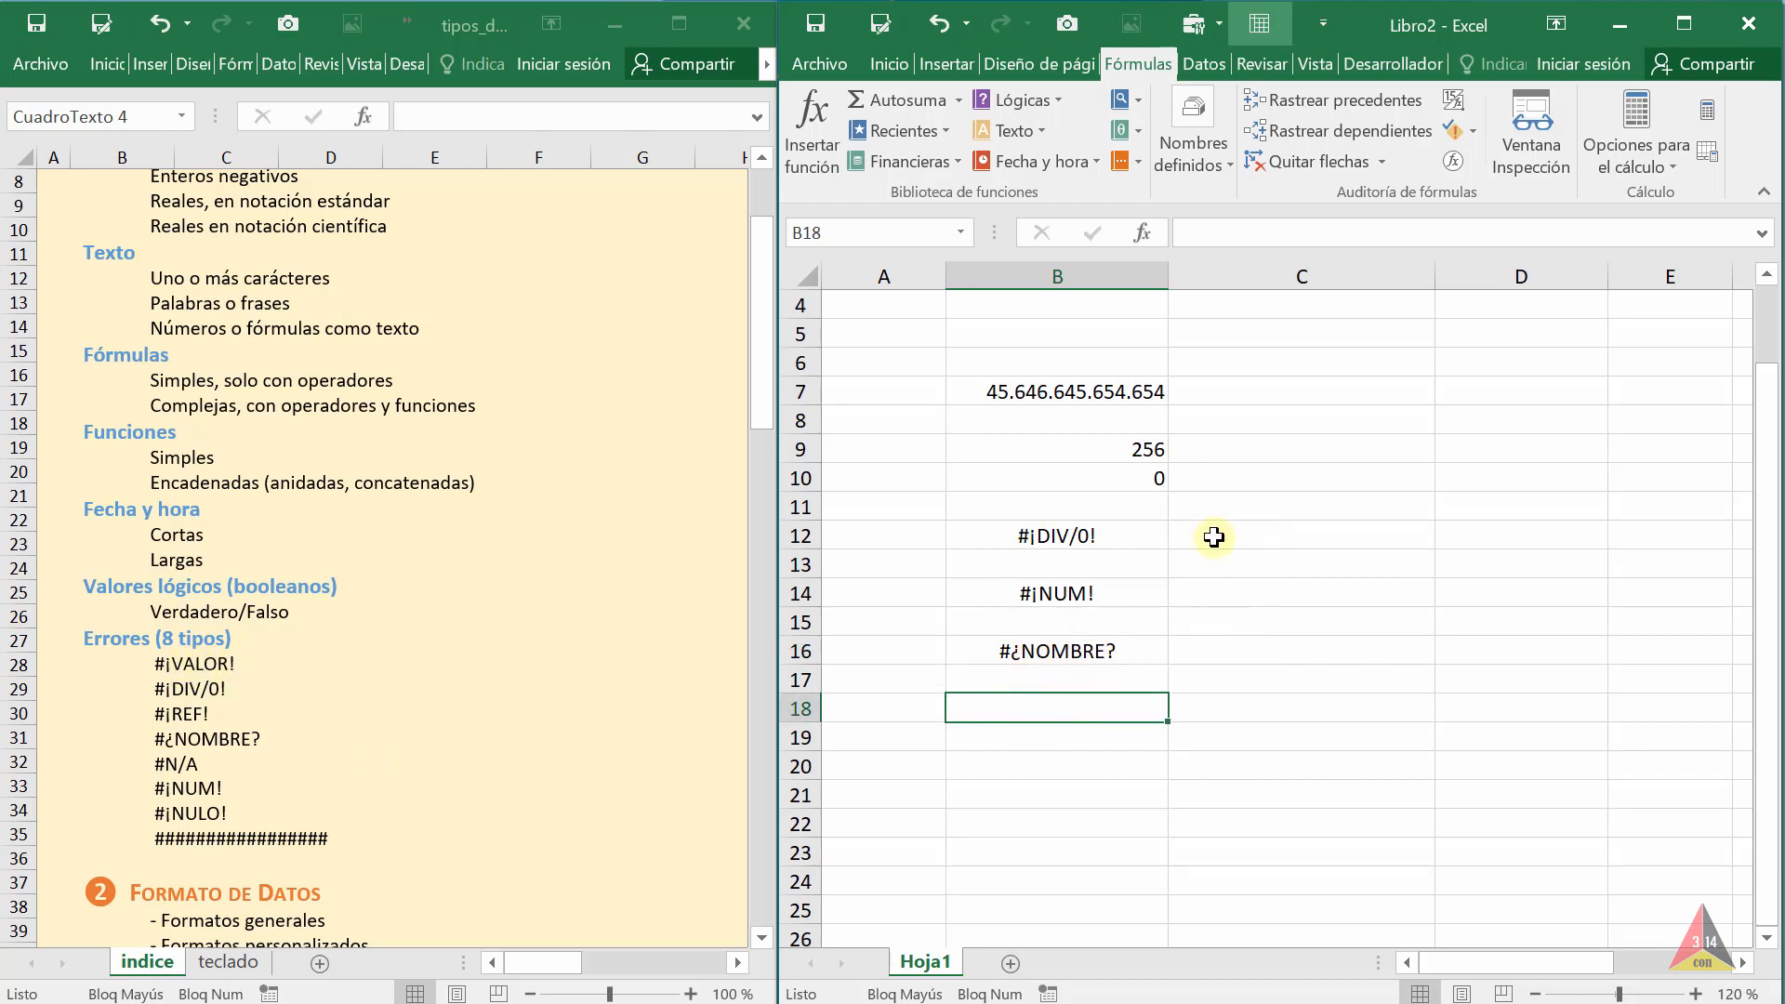
{"action": "left_click", "coordinate": [1282, 421]}
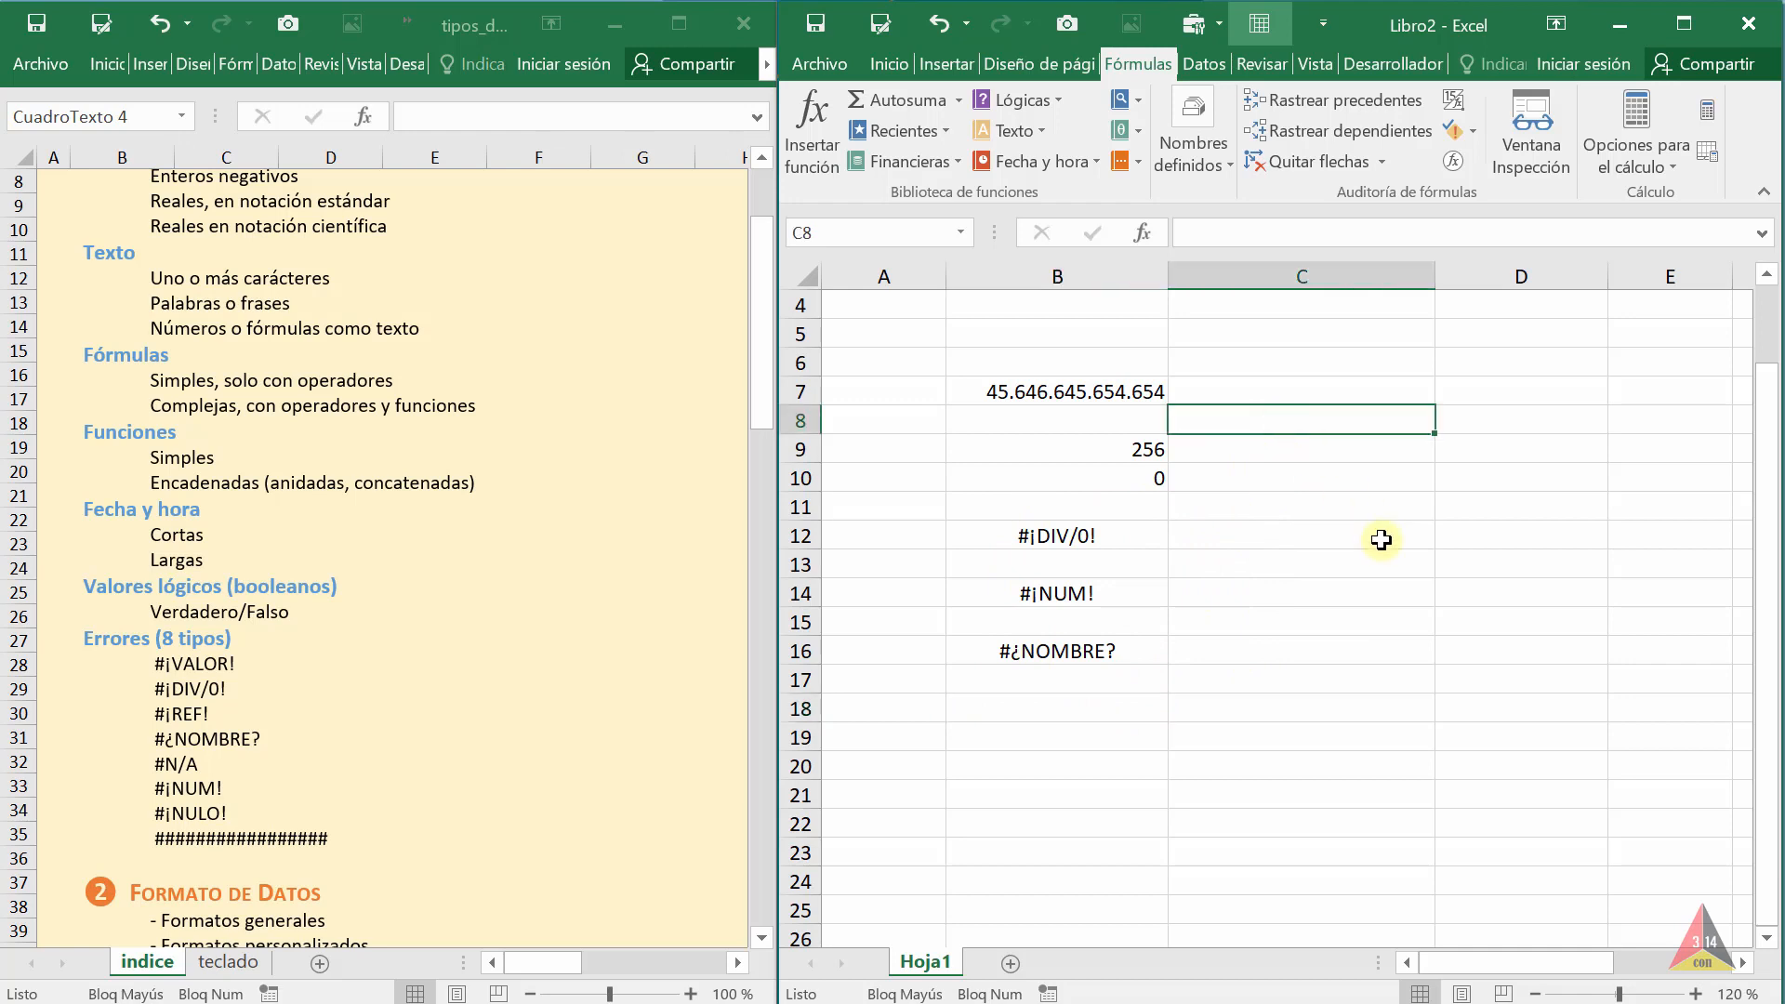
Enter the text SILLA in C13
{"action": "key", "text": "Down"}
{"action": "key", "text": "Down"}
{"action": "key", "text": "Down"}
{"action": "key", "text": "Down"}
{"action": "key", "text": "Down"}
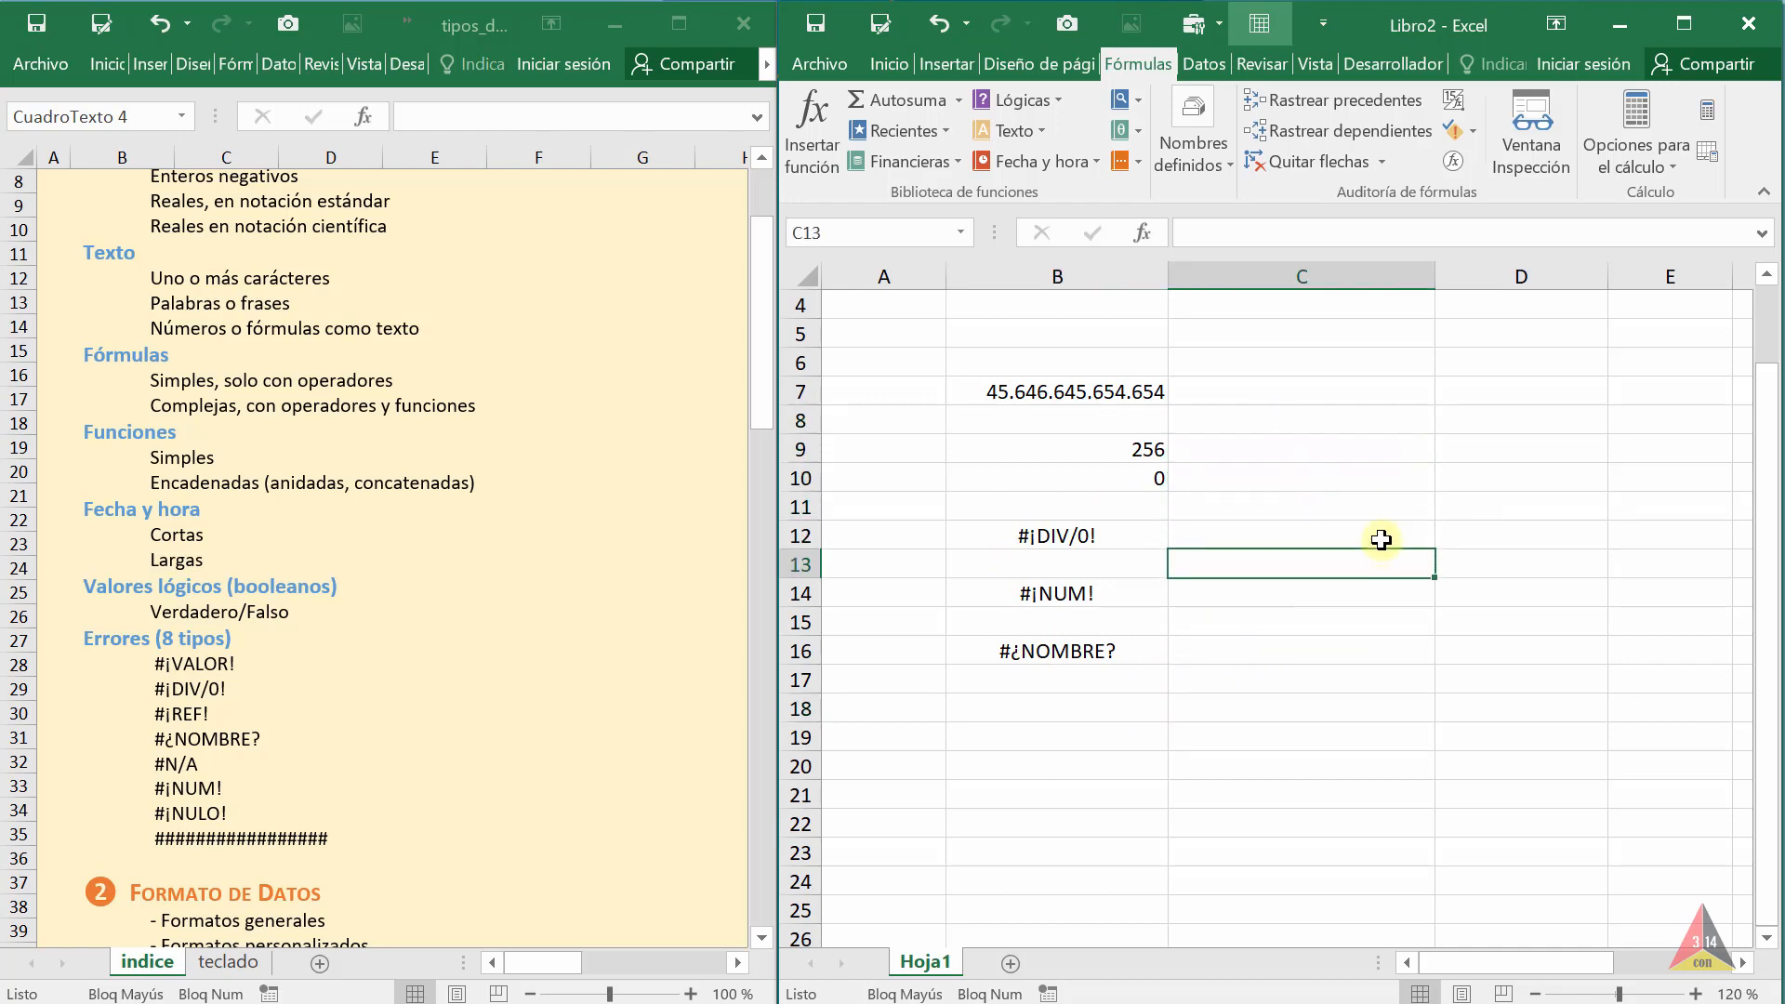
{"action": "type", "text": "SILL"}
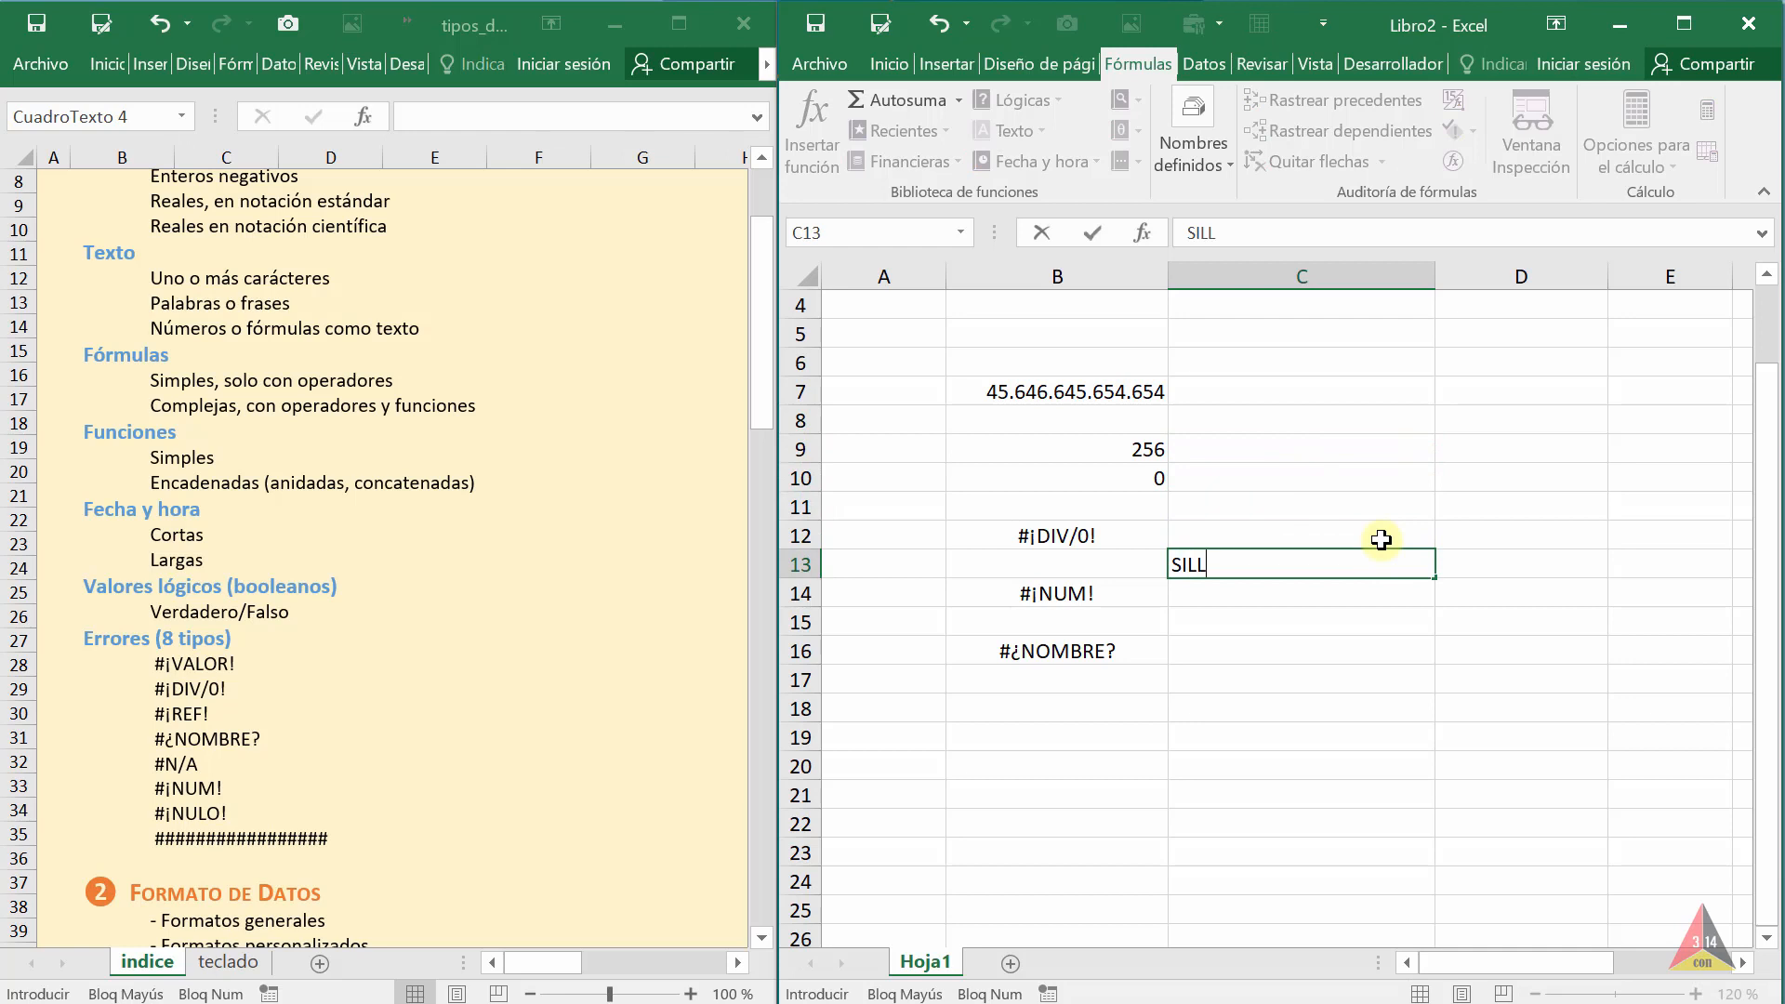
{"action": "type", "text": "A"}
{"action": "key", "text": "Return"}
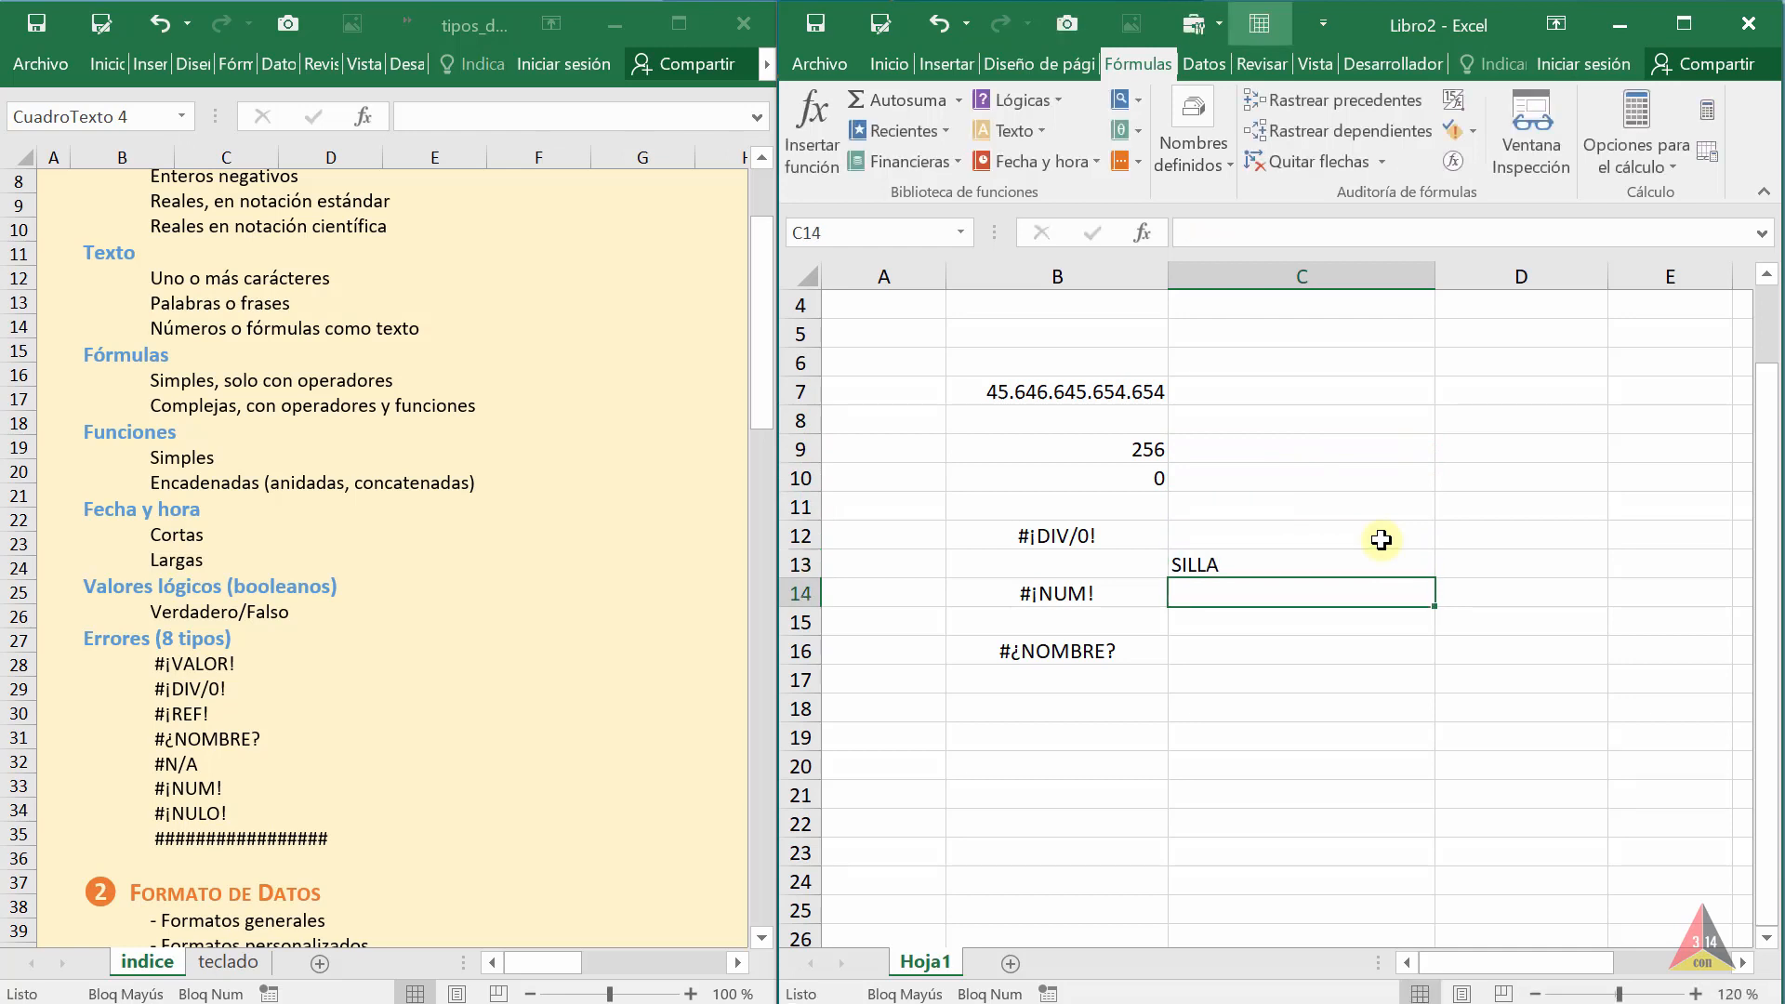
Enter =+B9*C13 in C15, producing the #¡VALOR! error from the text
{"action": "key", "text": "Down"}
{"action": "type", "text": "+"}
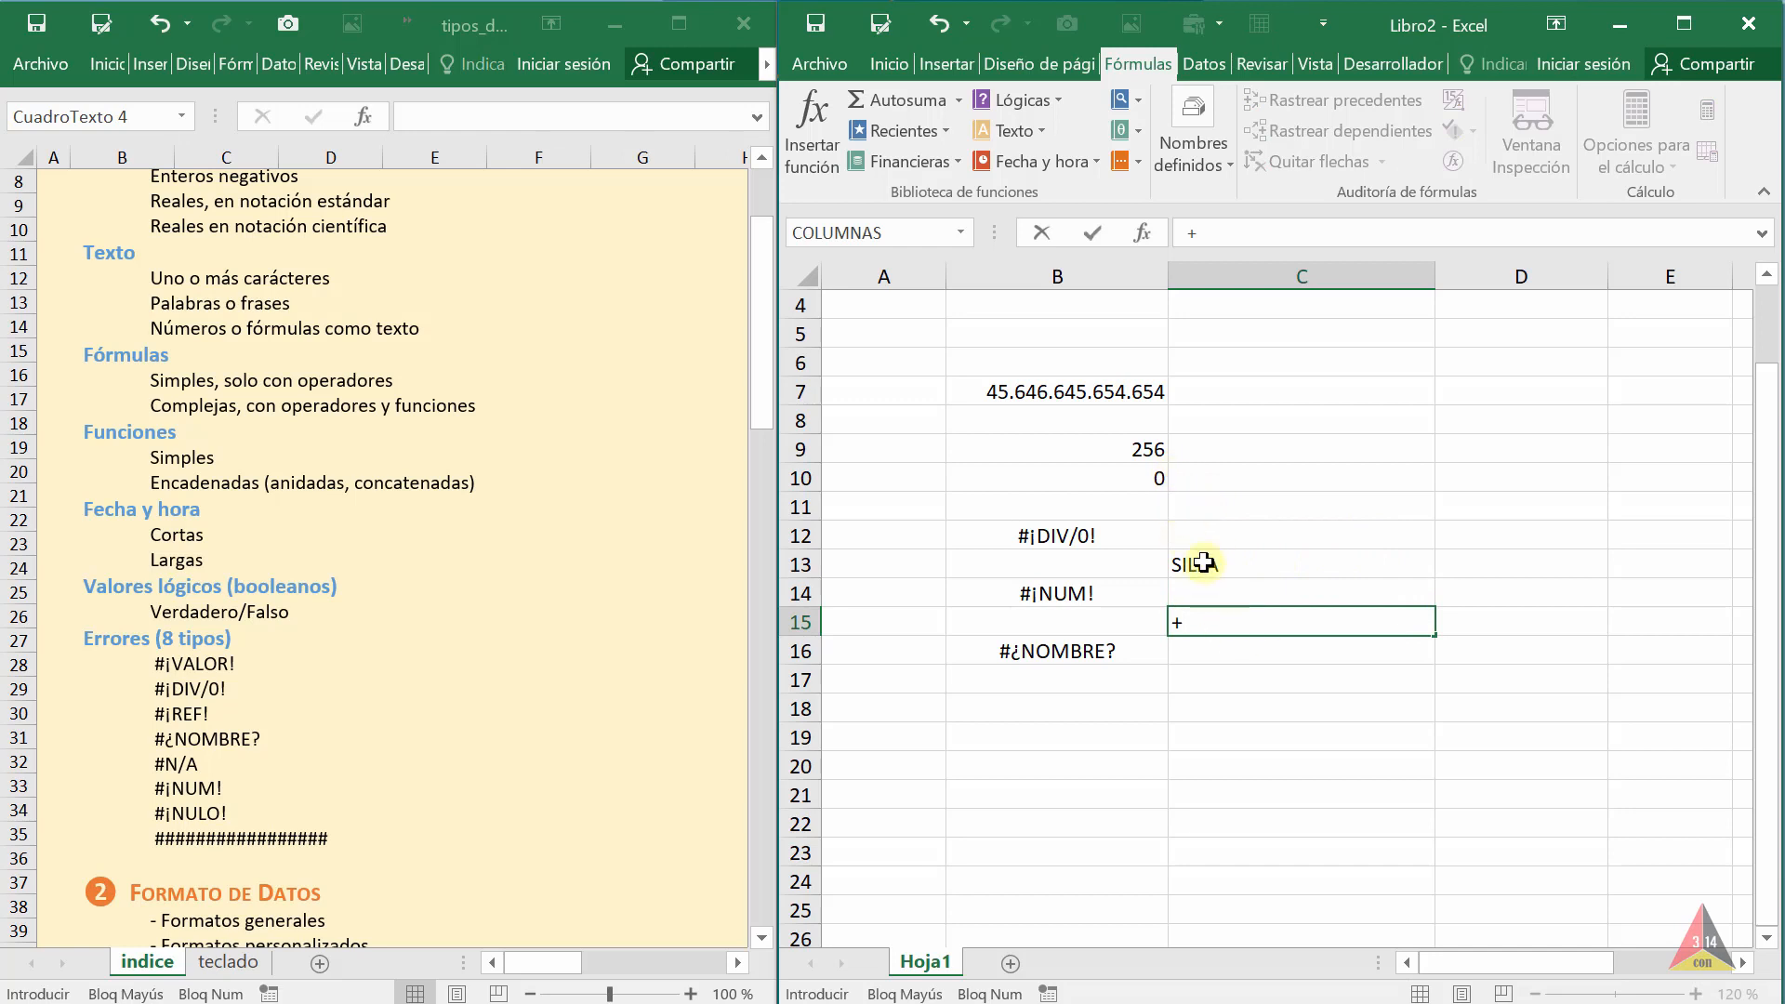
{"action": "left_click", "coordinate": [1120, 444]}
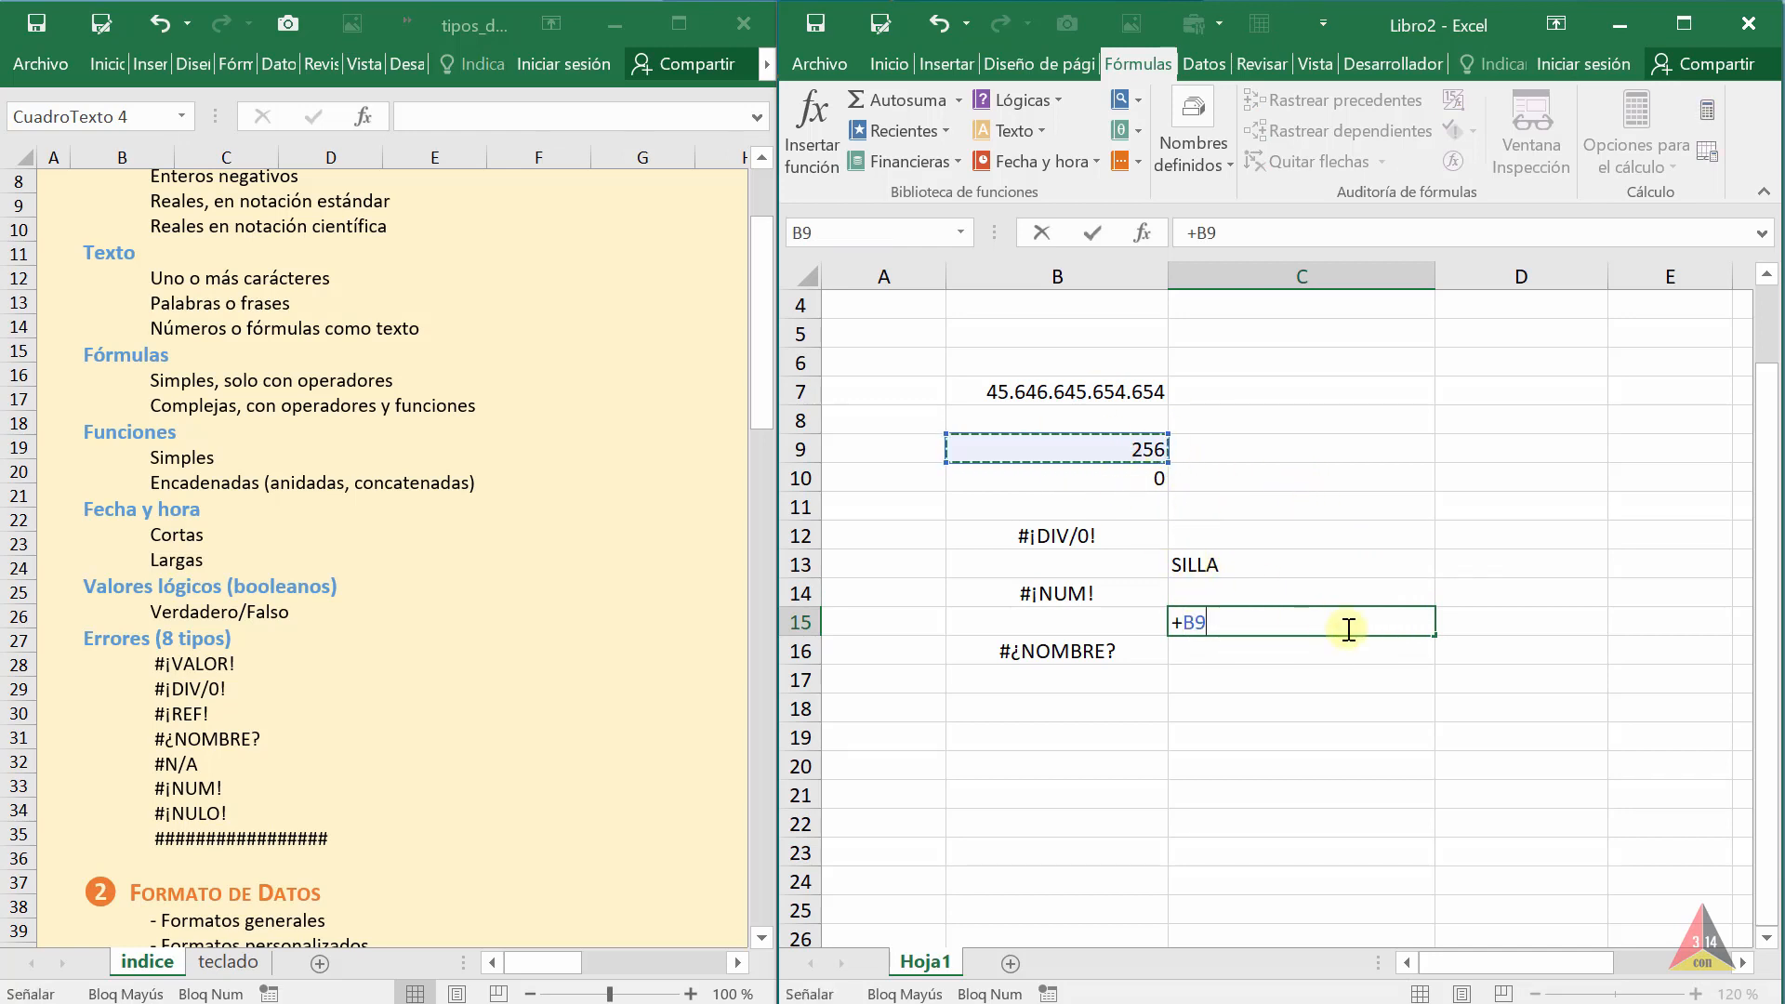
{"action": "type", "text": "*"}
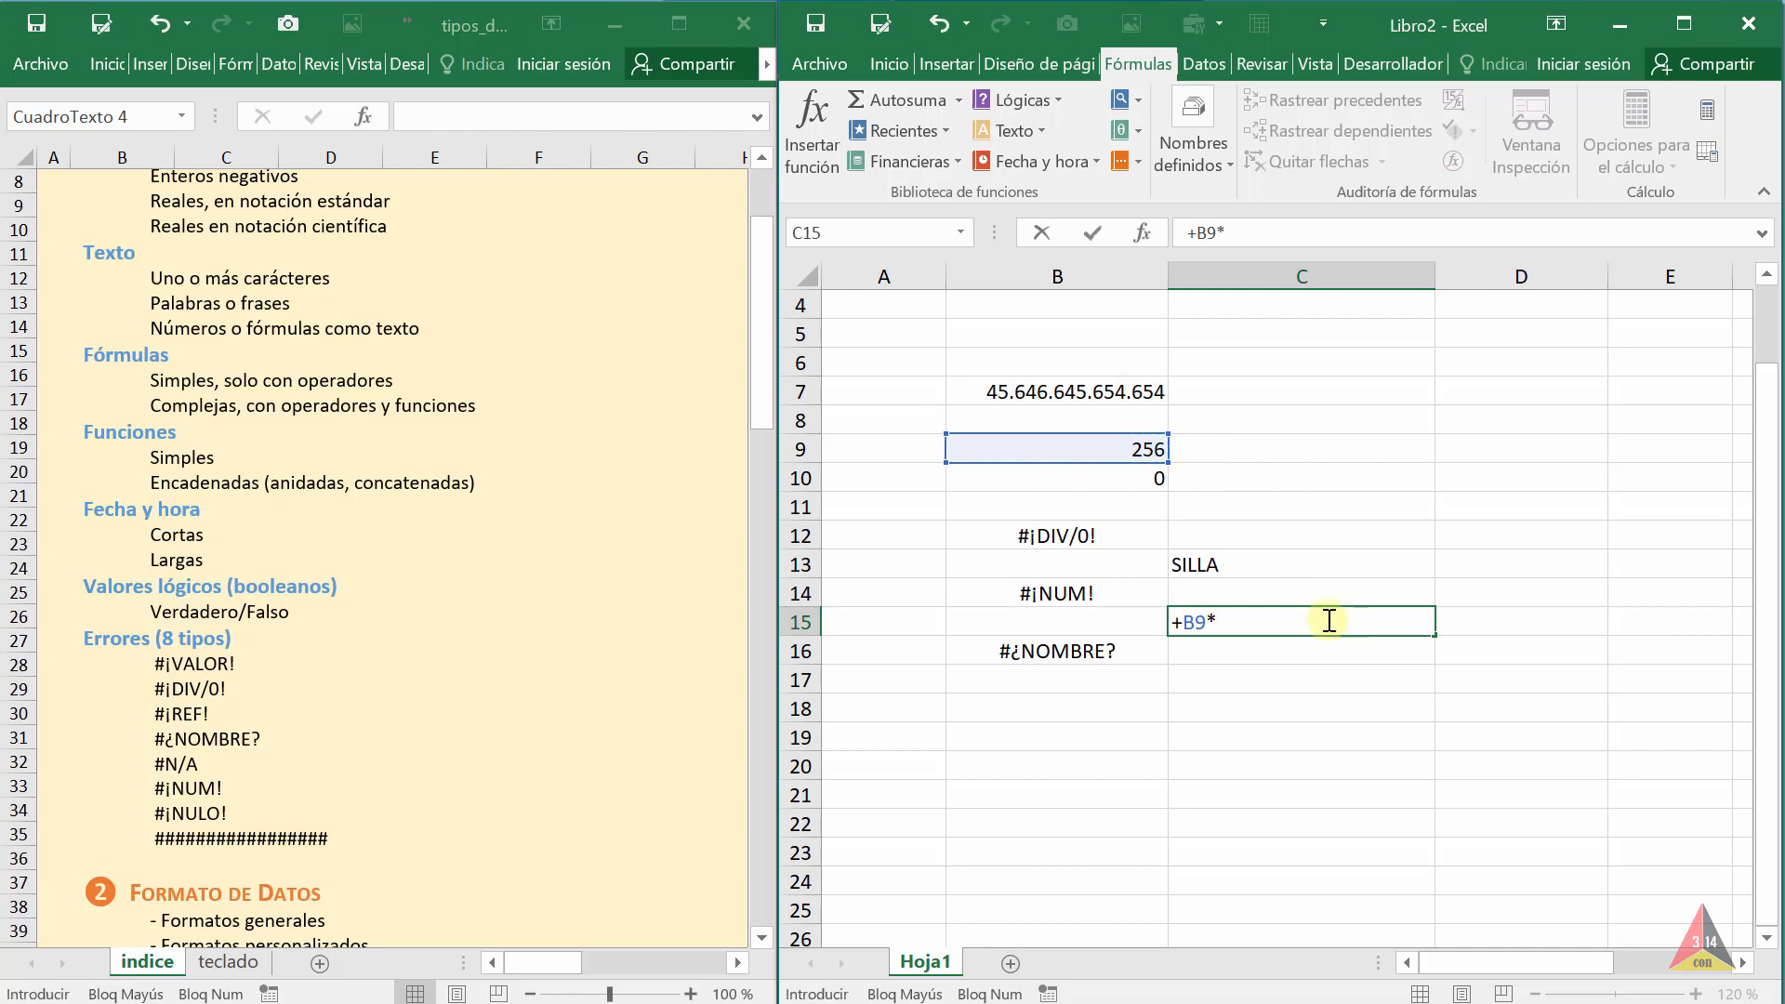
{"action": "left_click", "coordinate": [1201, 569]}
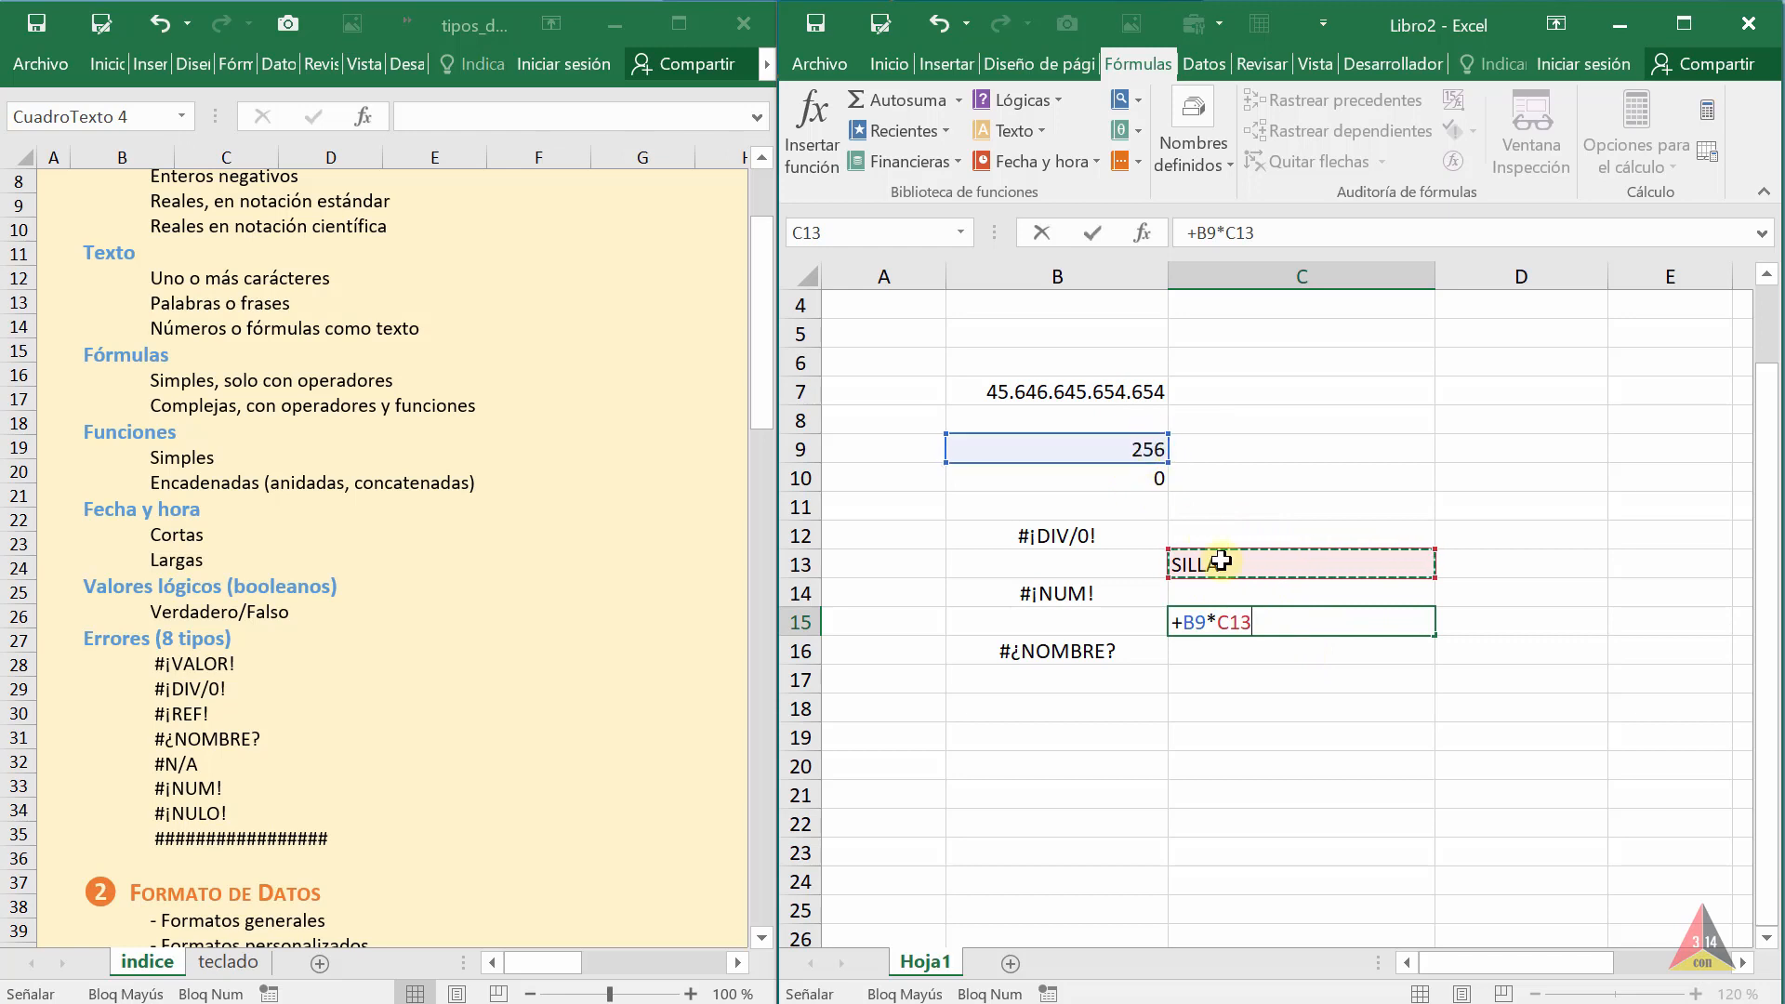
{"action": "key", "text": "Return"}
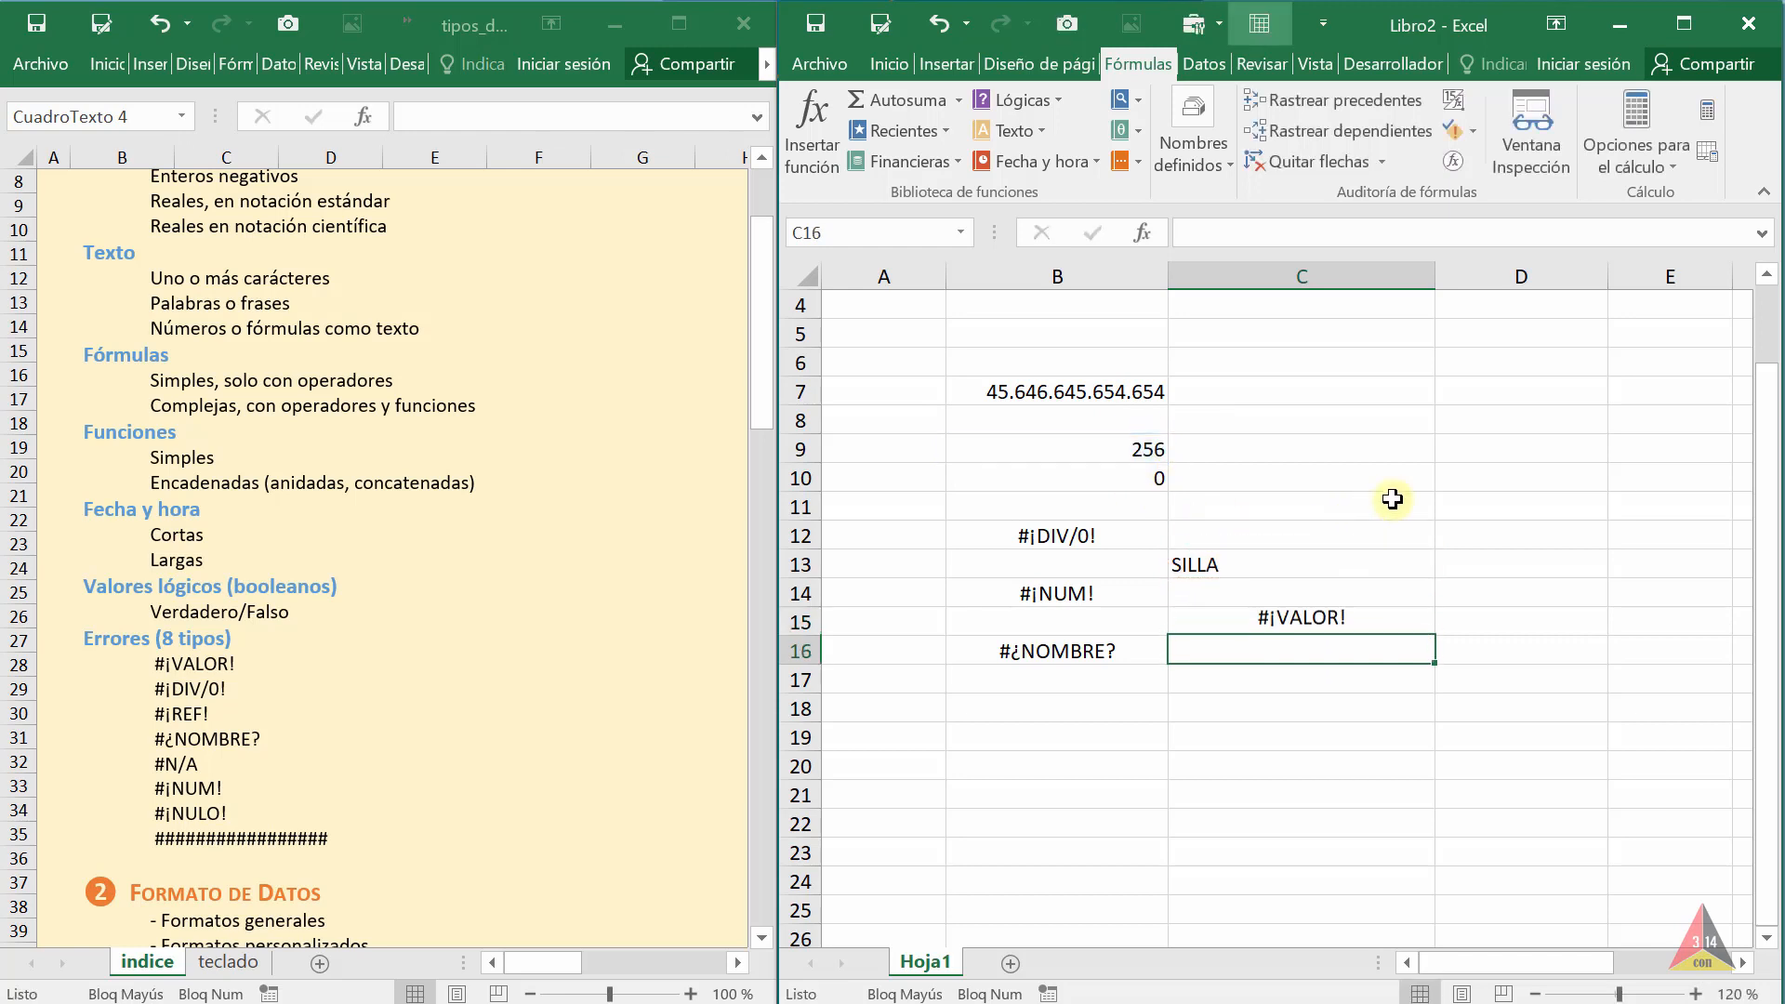
{"action": "left_click", "coordinate": [1278, 613]}
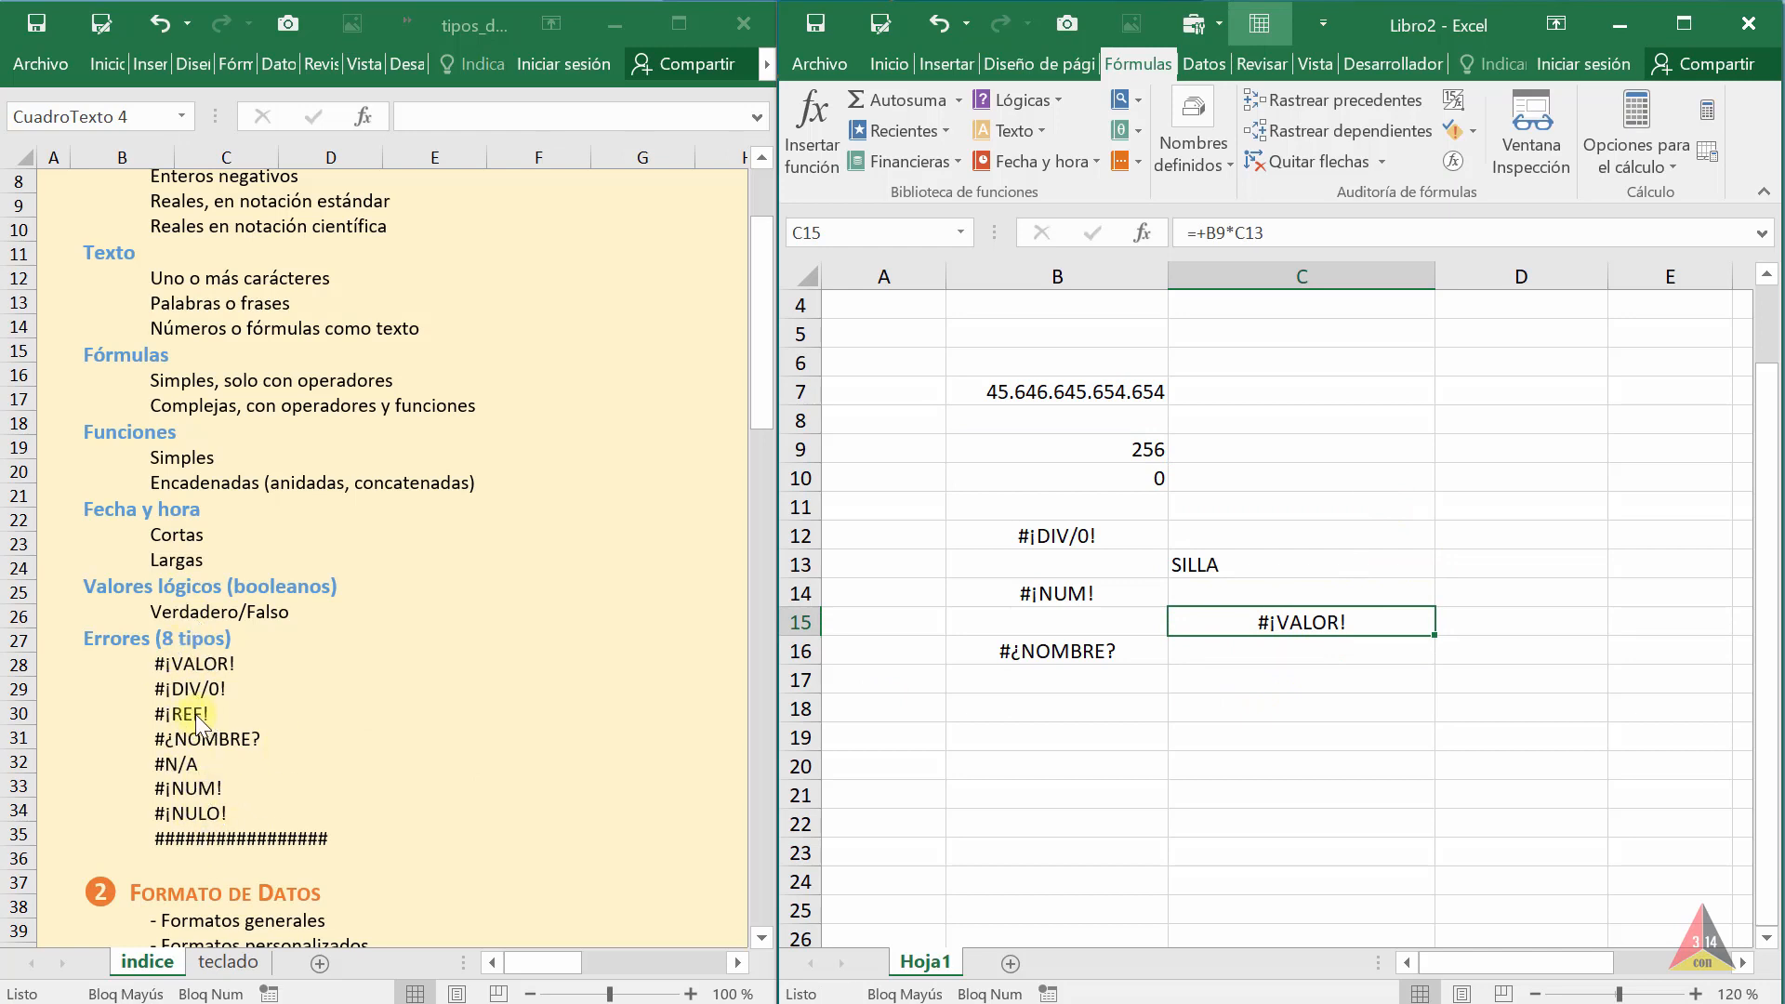
{"action": "left_click", "coordinate": [1162, 716]}
{"action": "left_click", "coordinate": [1203, 573]}
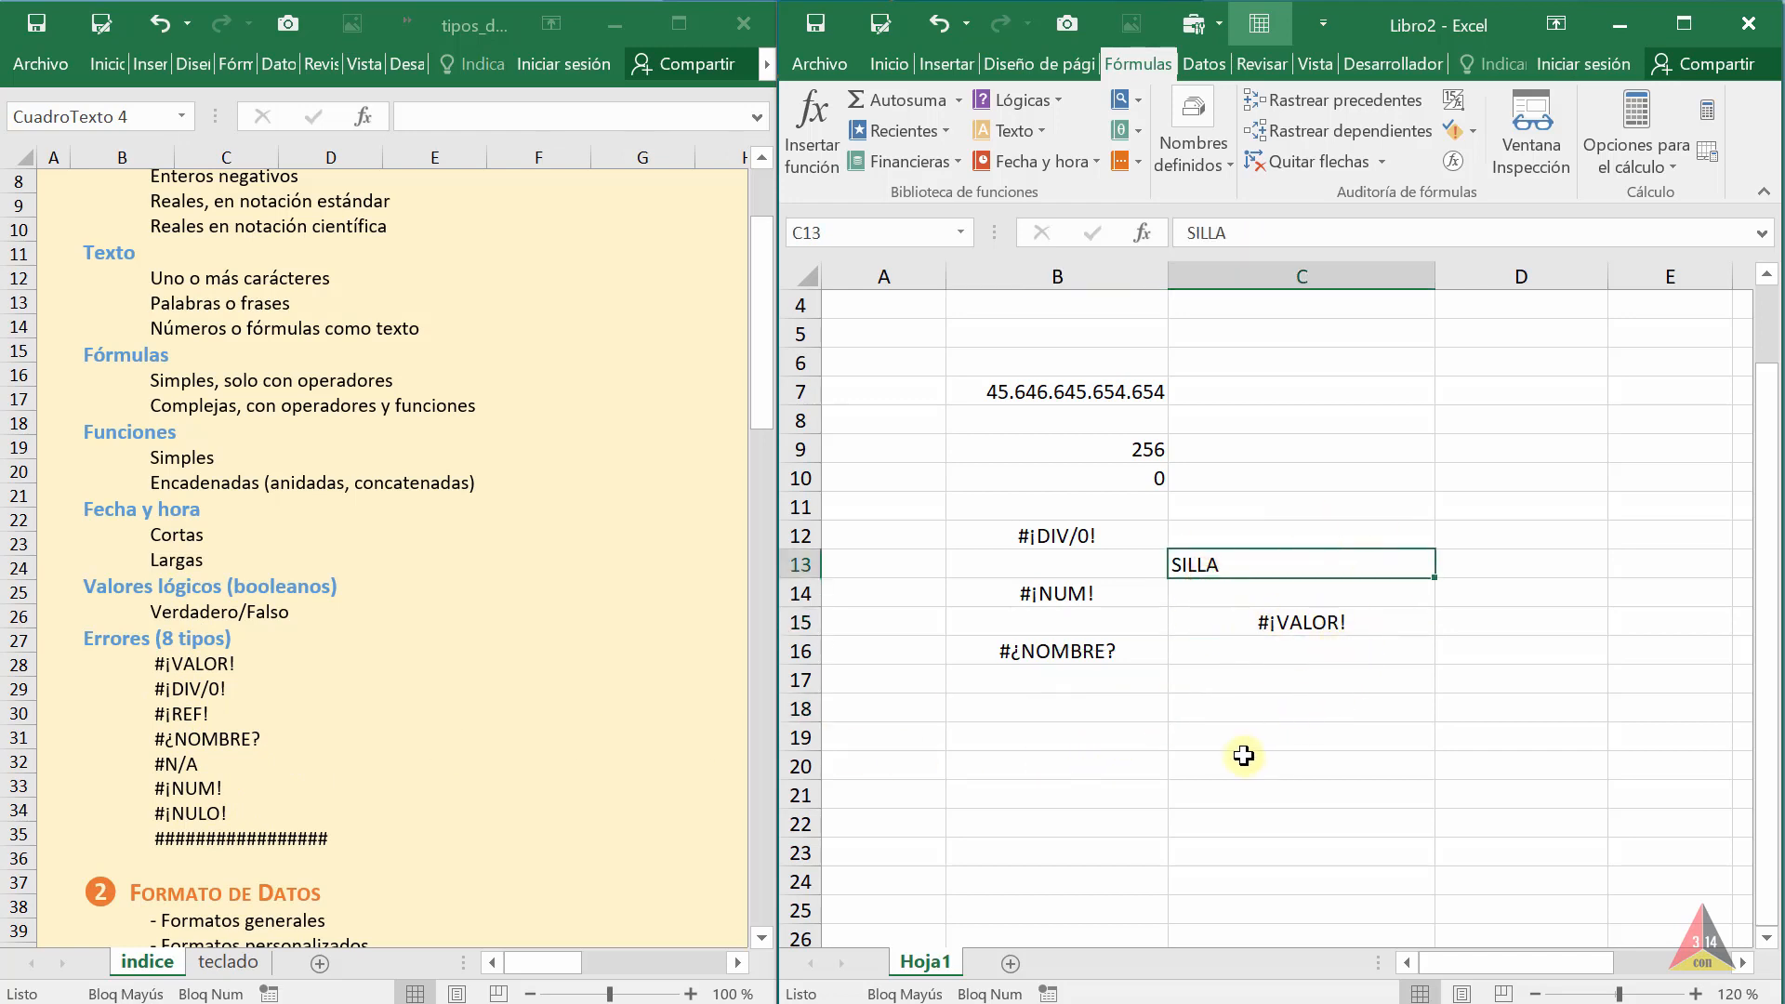
{"action": "left_click", "coordinate": [1090, 731]}
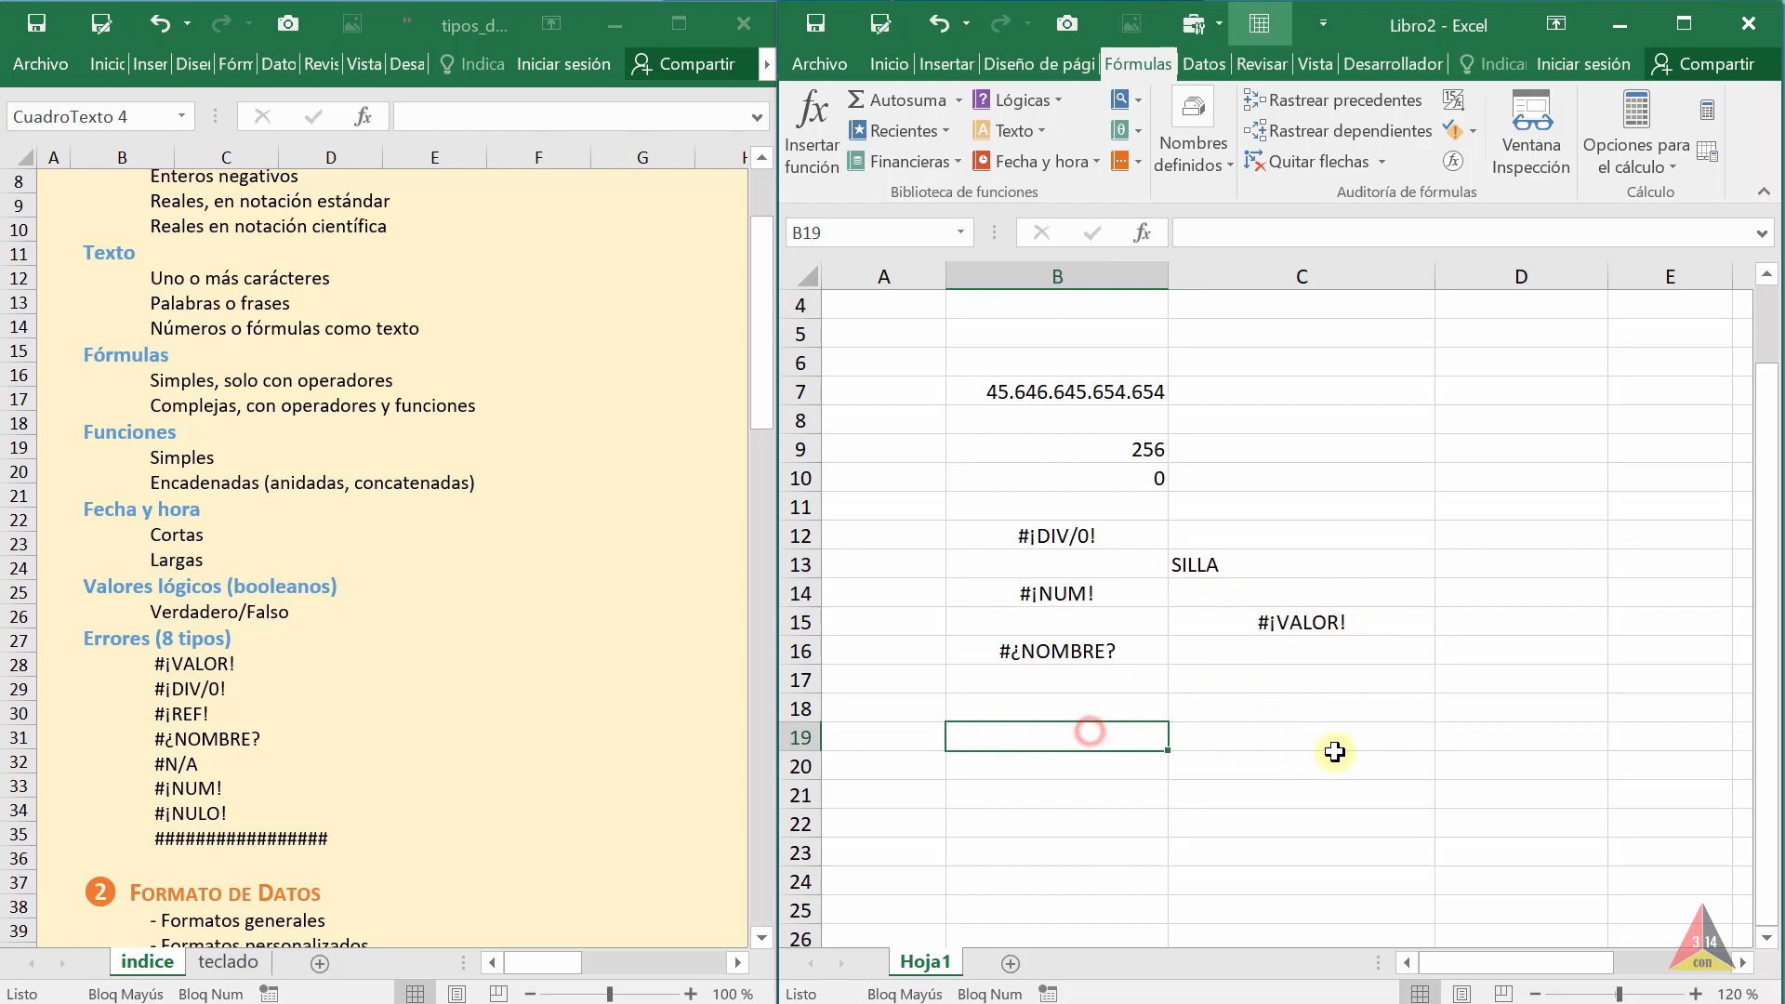
Enter 45 and 23 in the two cells and a multiplication formula in D19
{"action": "type", "text": "45"}
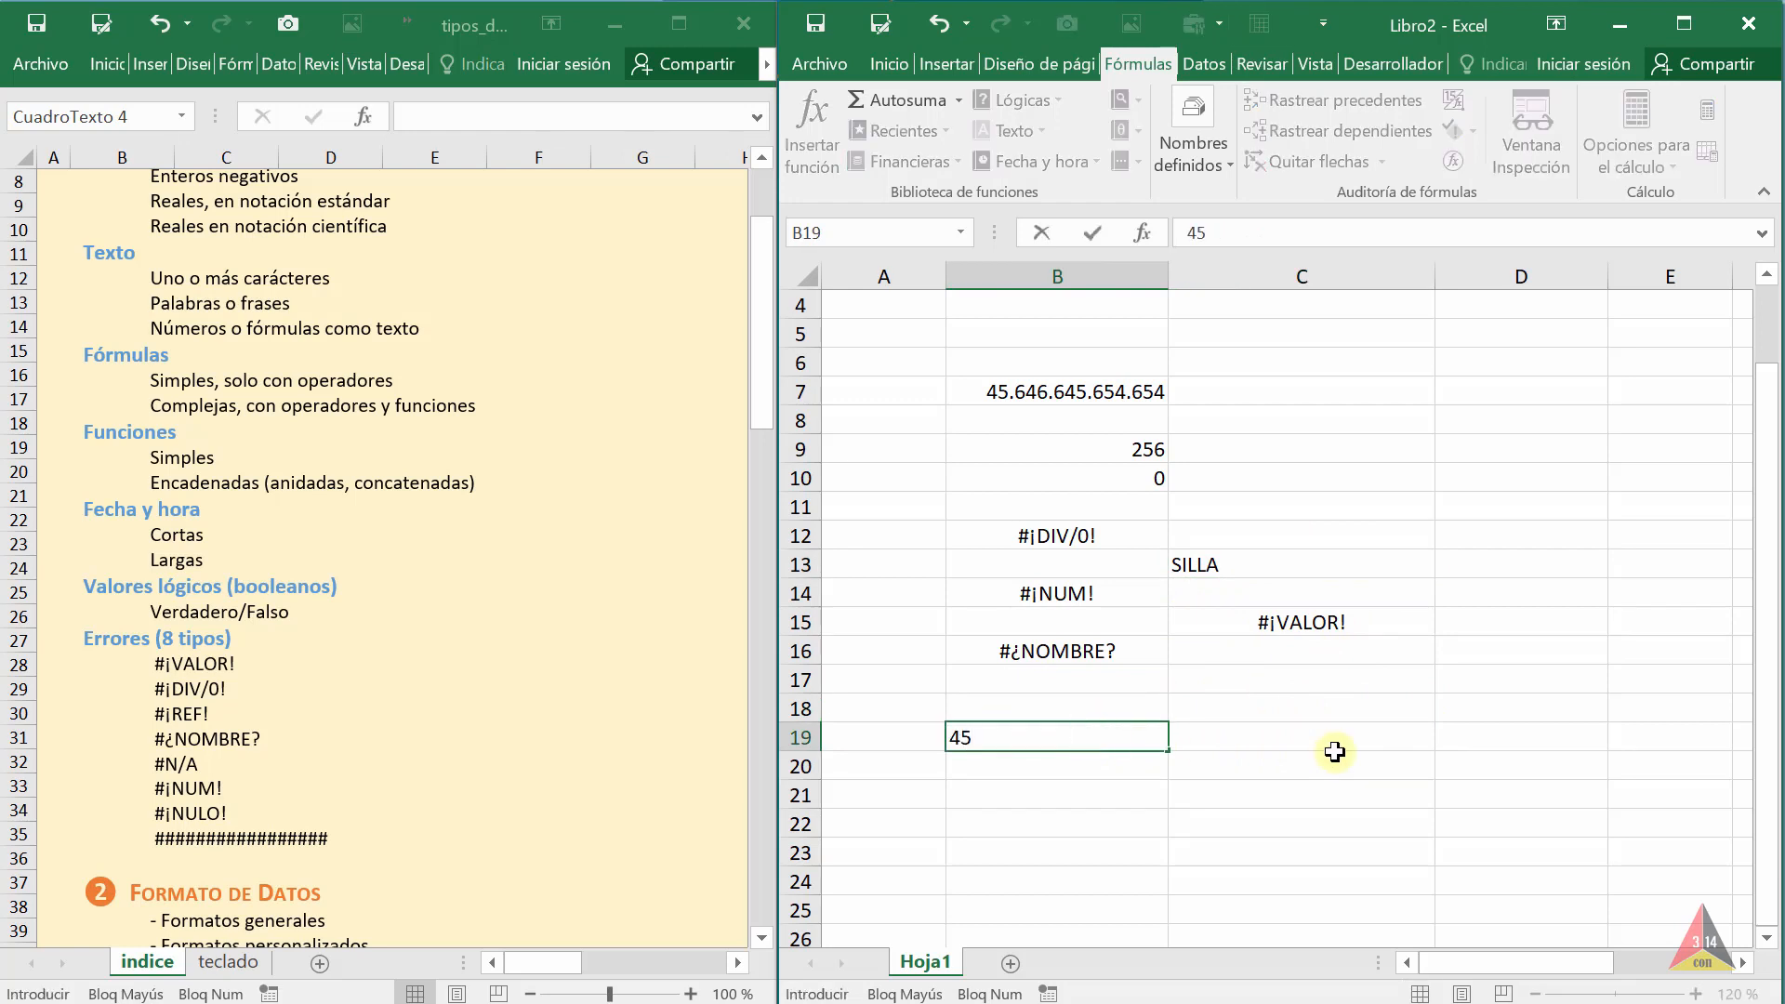
{"action": "left_click", "coordinate": [1335, 751]}
{"action": "key", "text": "Left"}
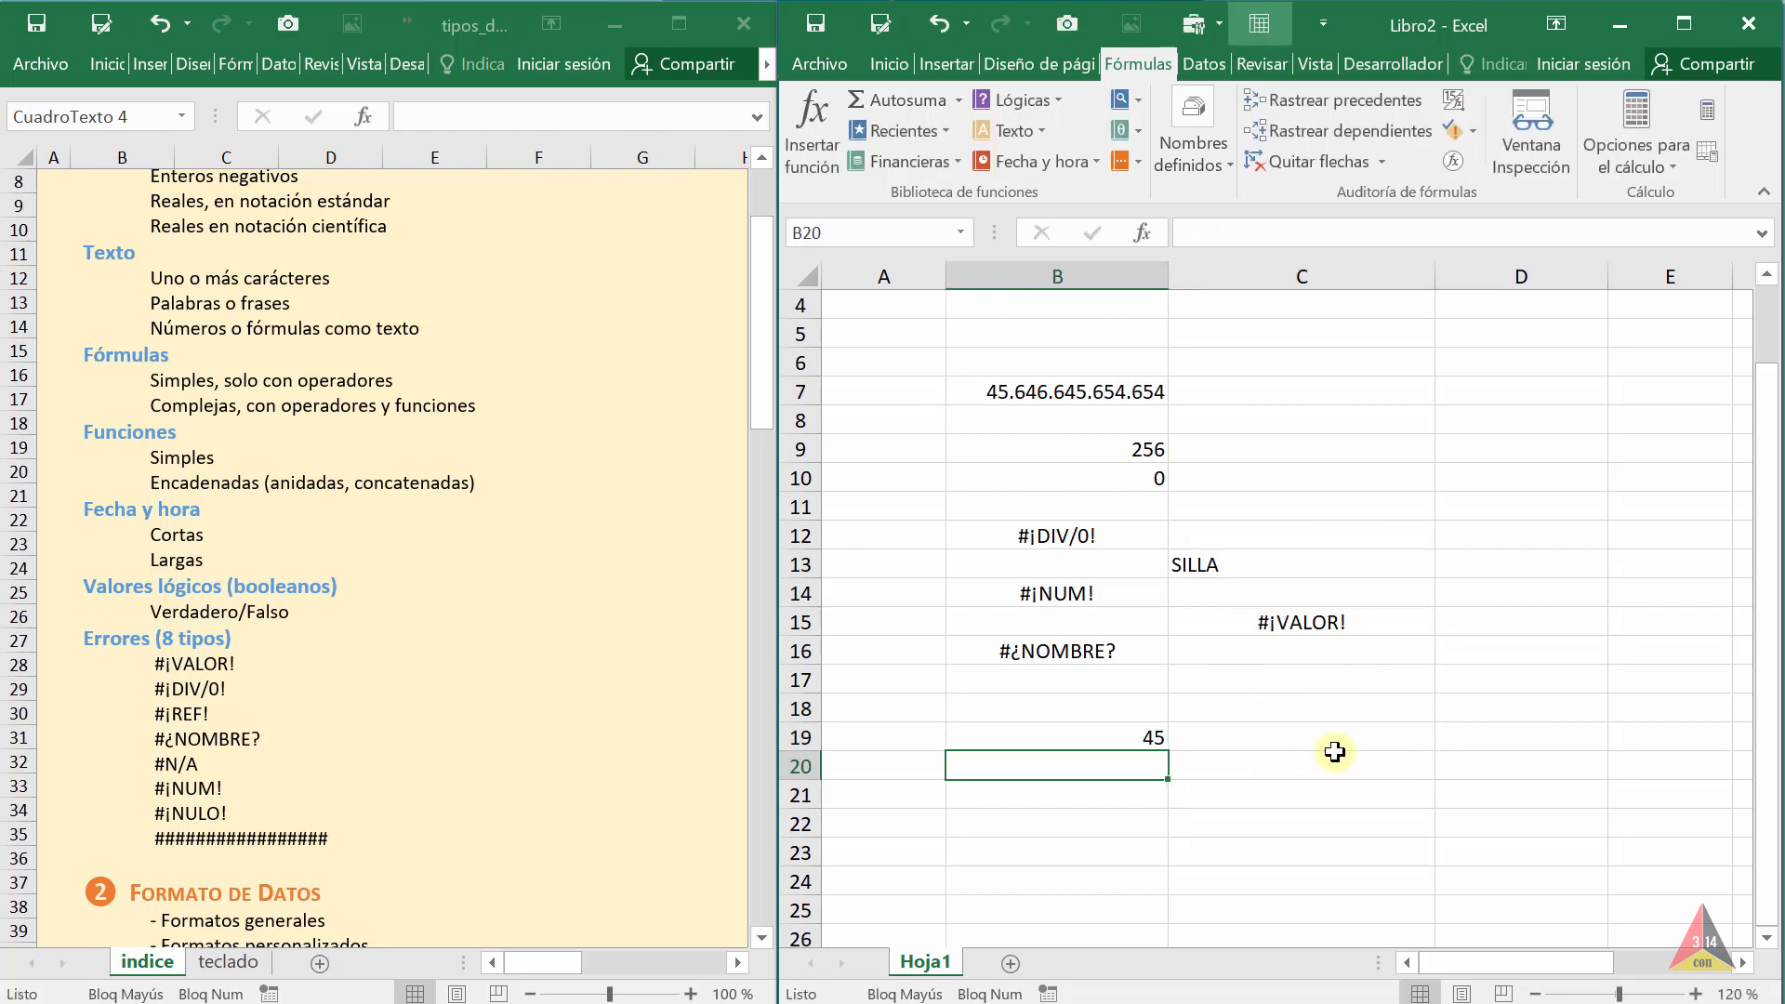
{"action": "type", "text": "23"}
{"action": "left_click", "coordinate": [1334, 751]}
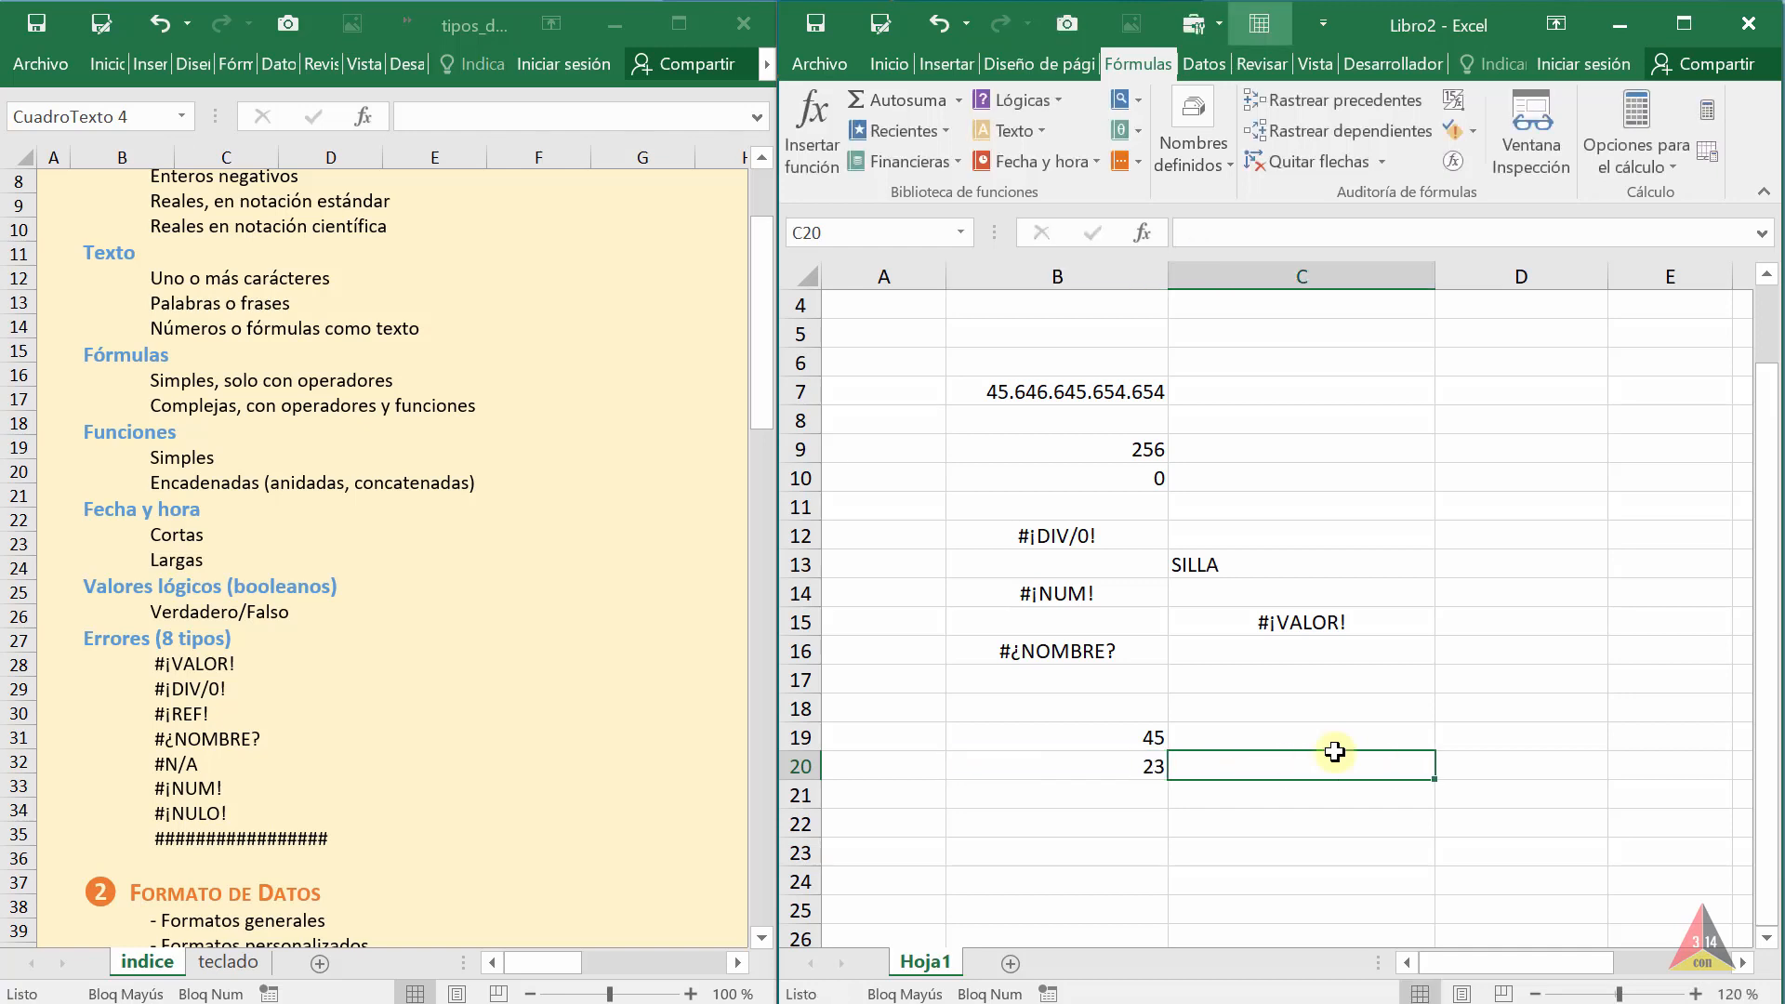
{"action": "key", "text": "Right"}
{"action": "key", "text": "Up"}
{"action": "type", "text": "+"}
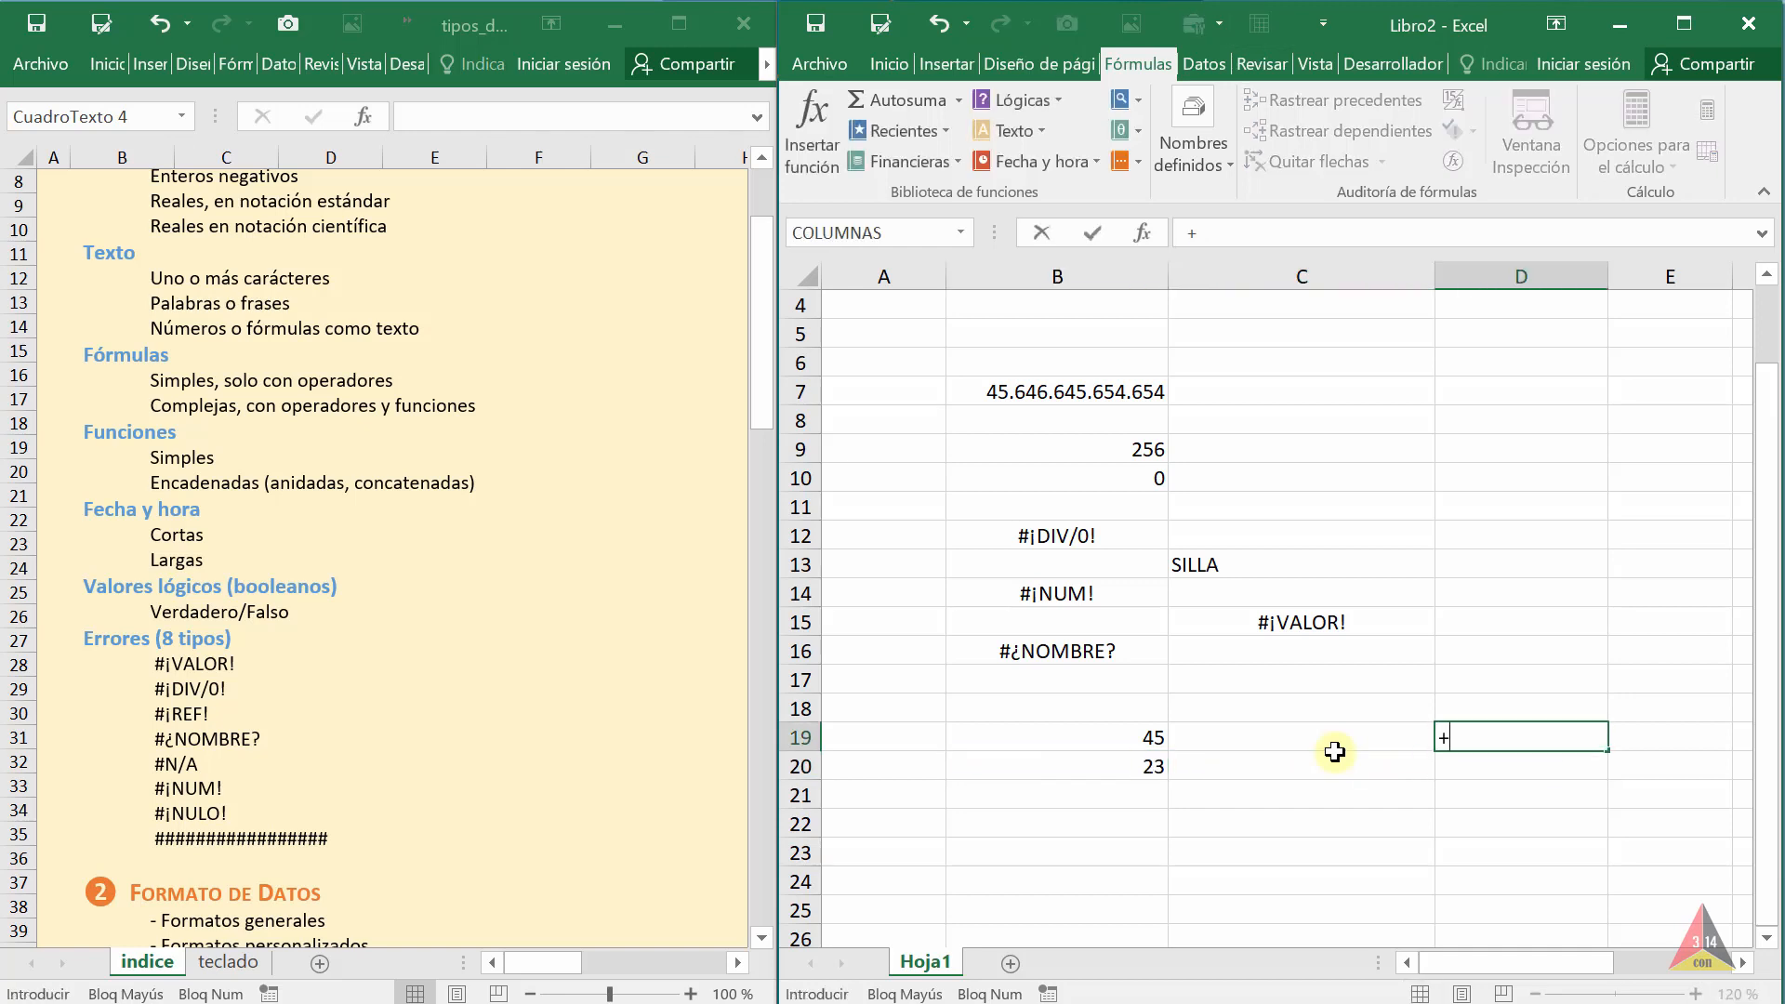
{"action": "left_click", "coordinate": [1120, 741]}
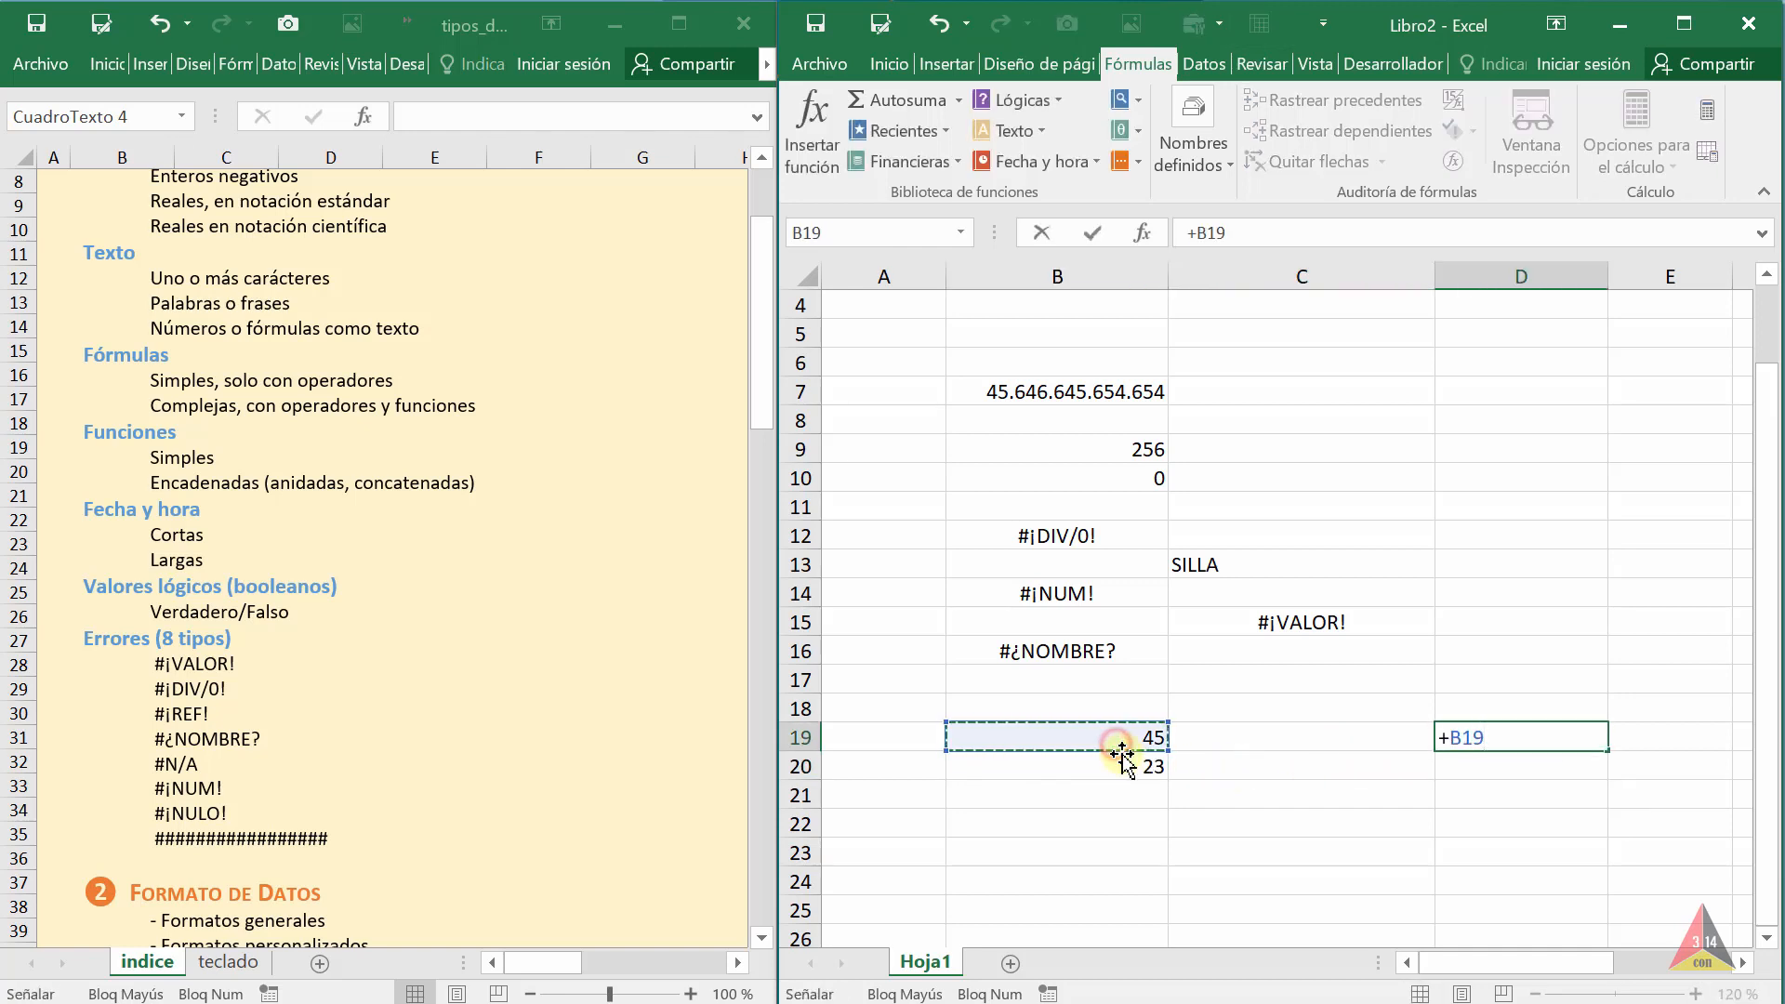
{"action": "type", "text": "*"}
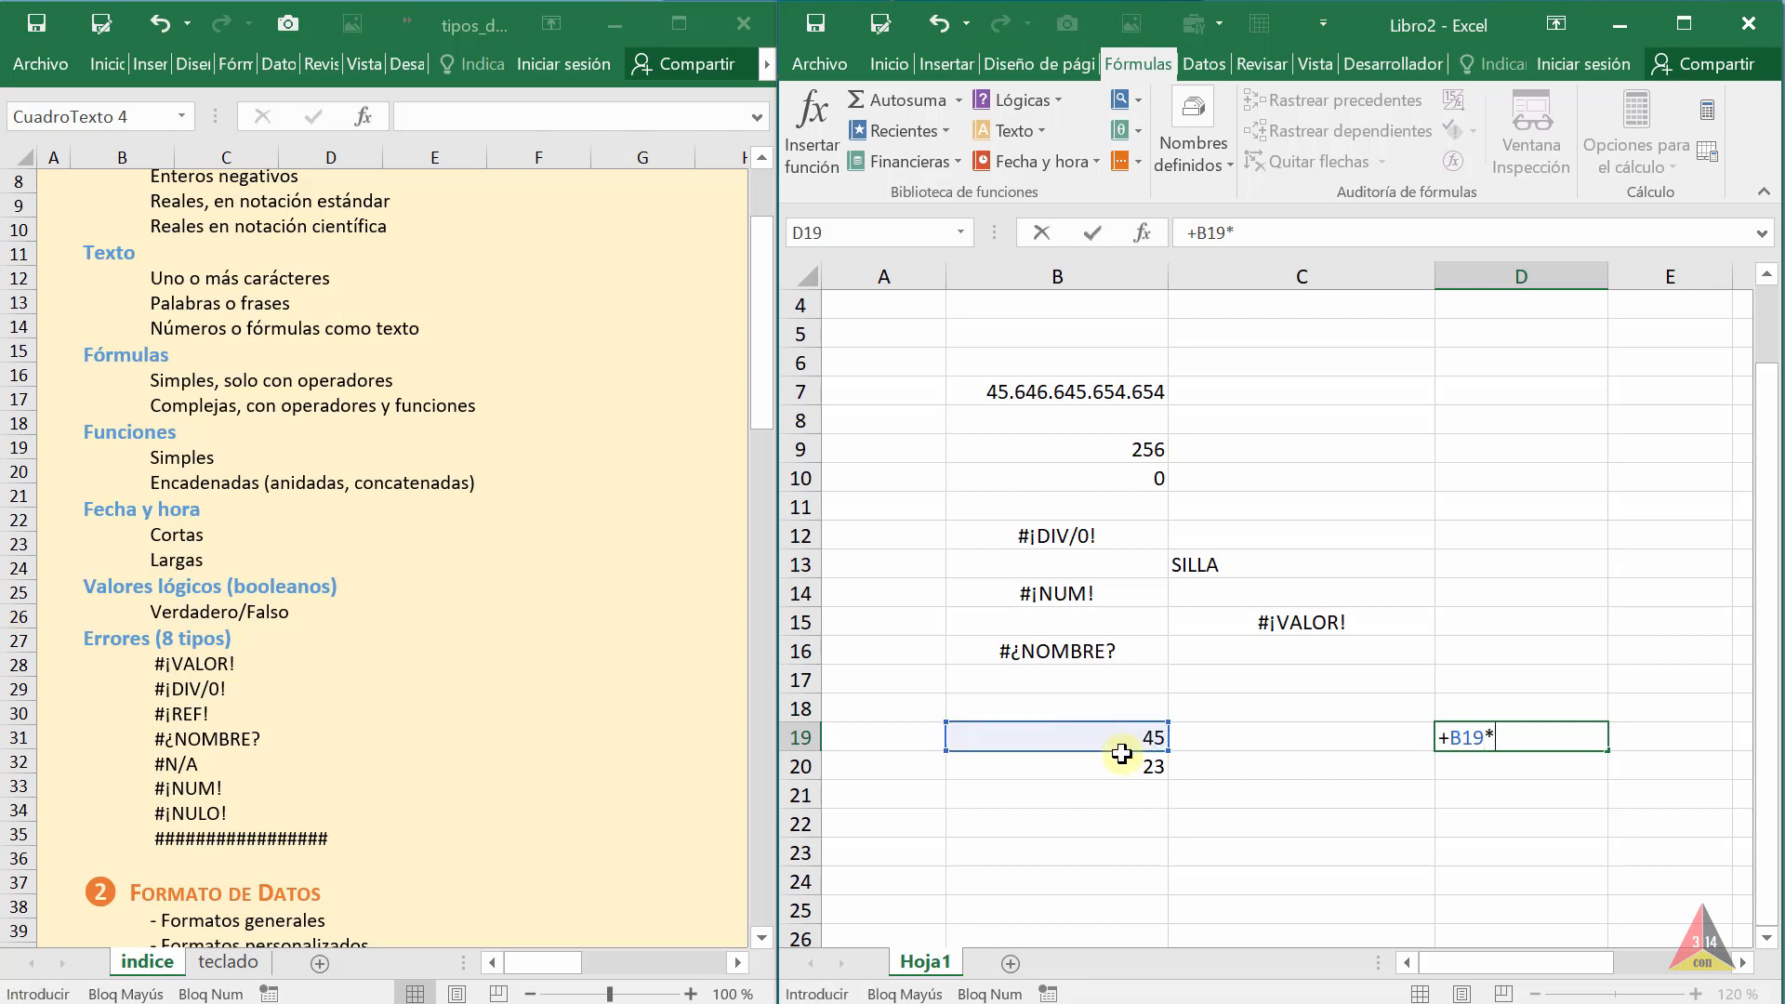
{"action": "left_click", "coordinate": [1137, 760]}
{"action": "key", "text": "Return"}
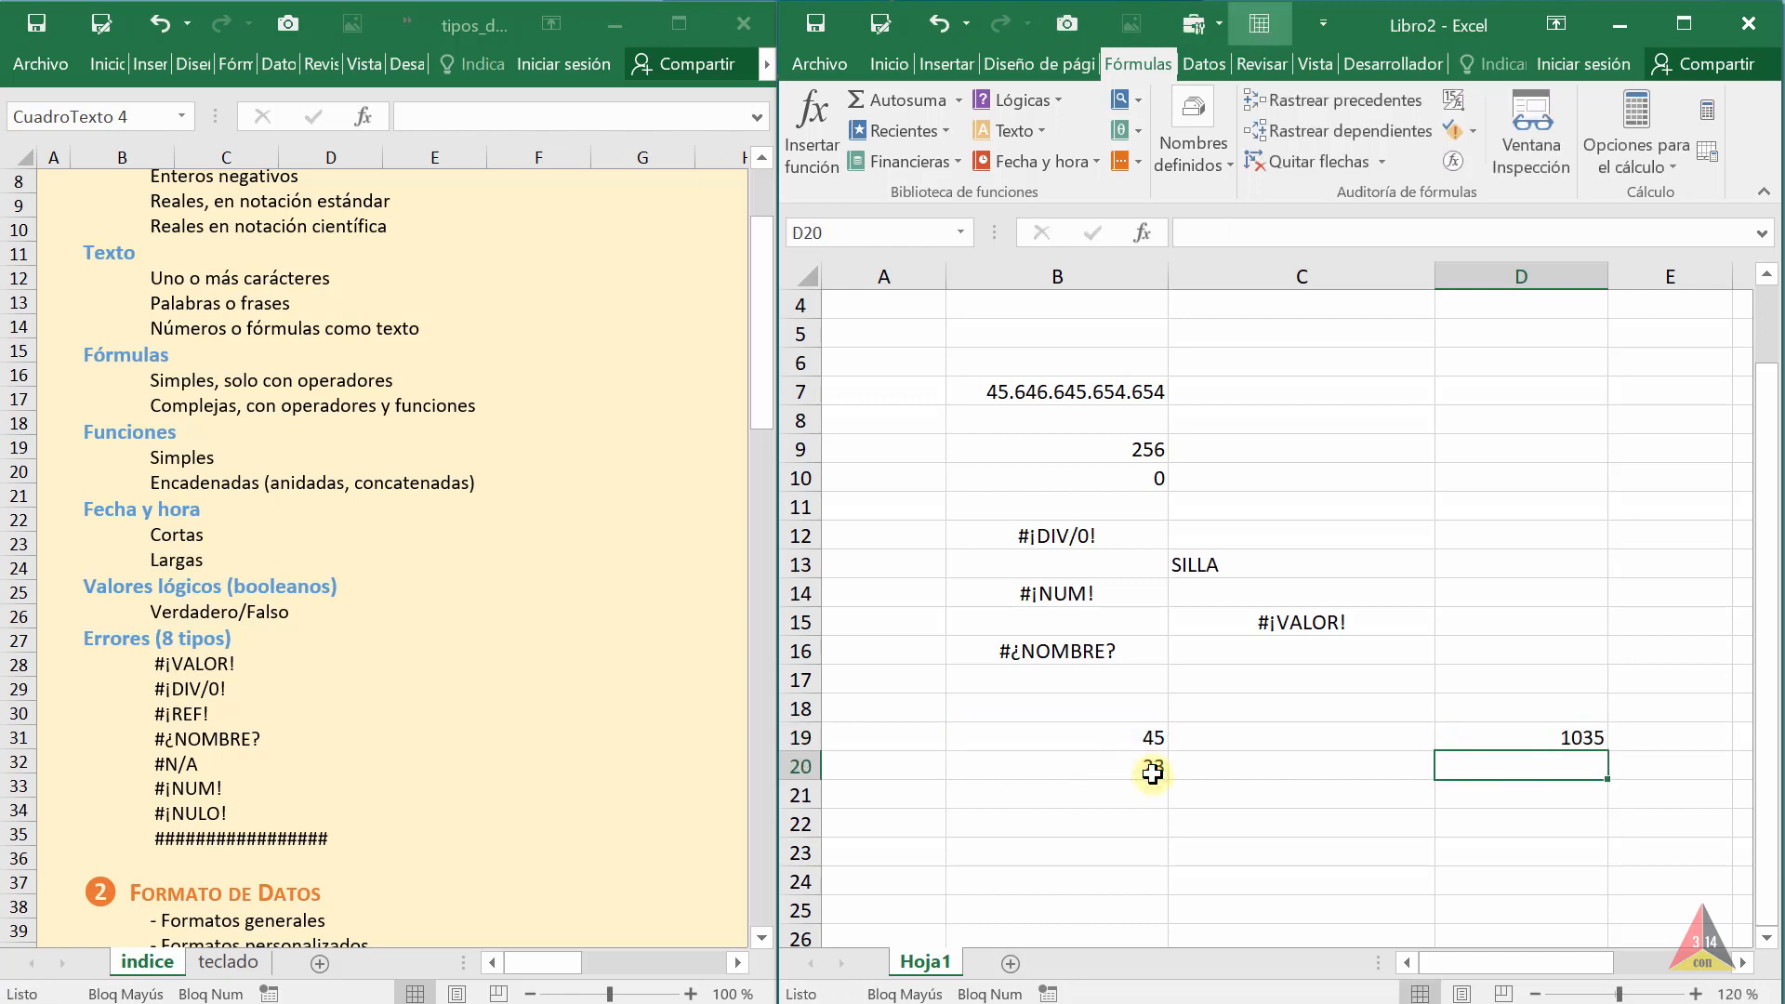
Move the 23 into C20 and confirm D19's =+B19*C20 still shows 1035
{"action": "left_click", "coordinate": [1137, 773]}
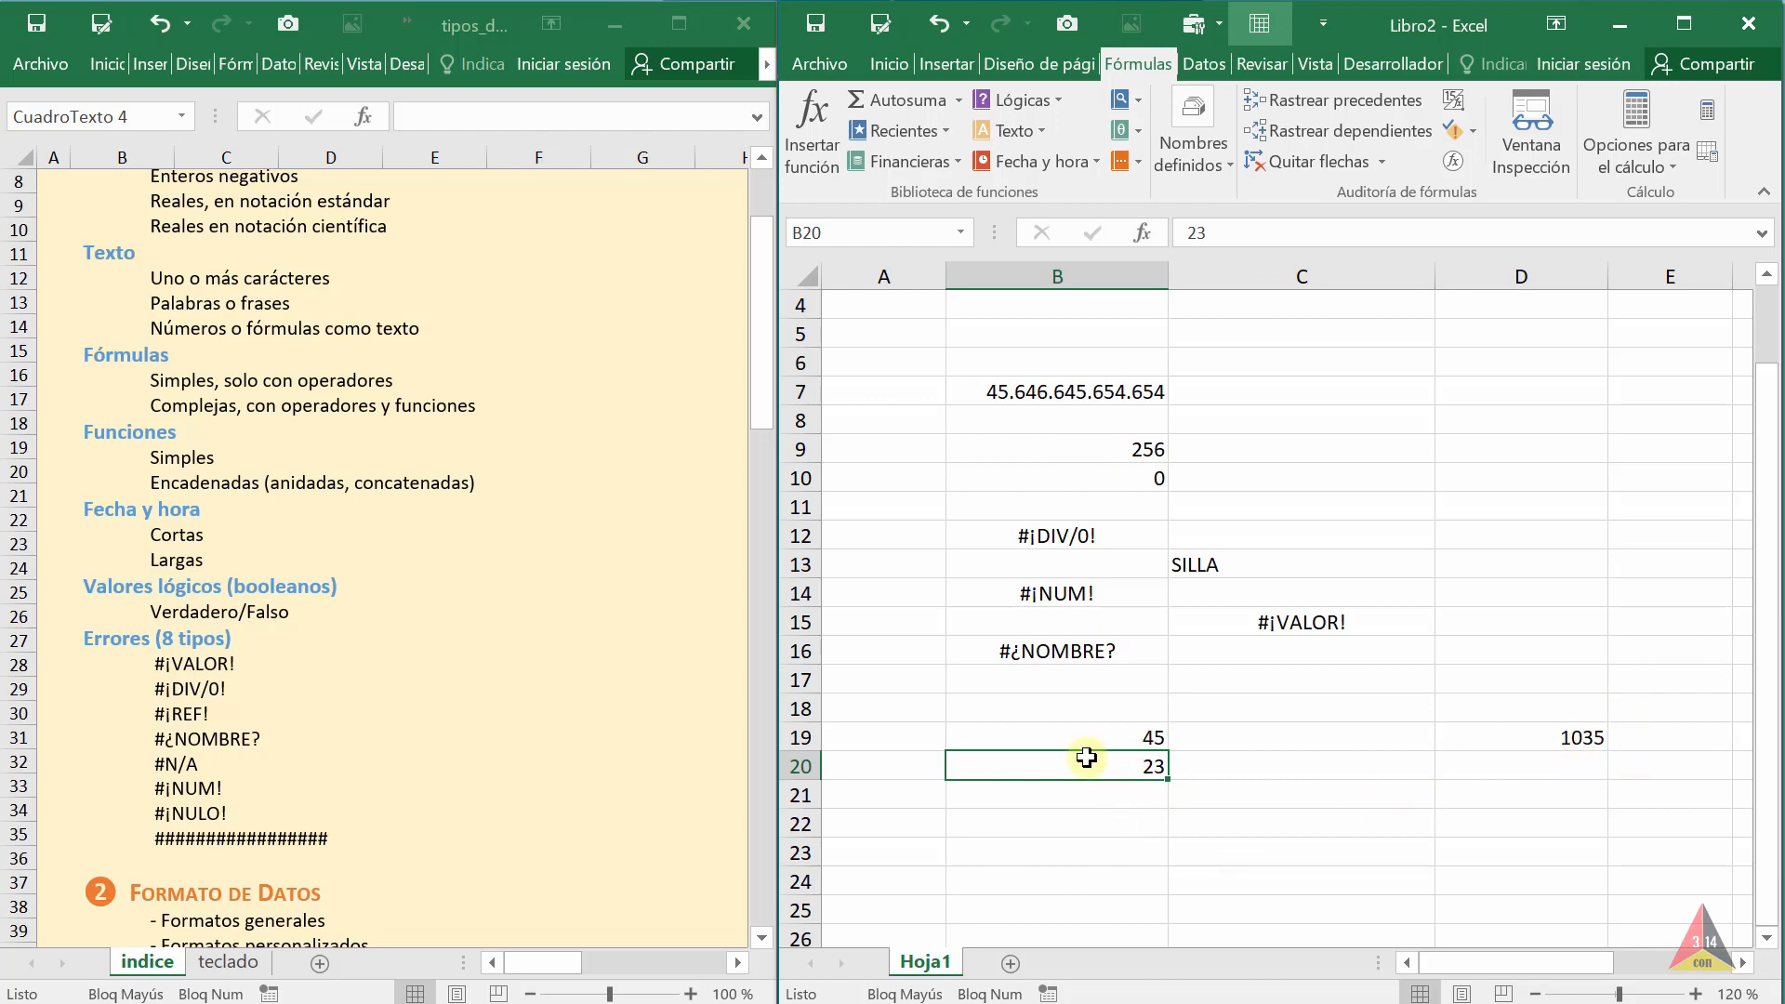
{"action": "left_click_drag", "start_coordinate": [1116, 780], "coordinate": [1286, 781]}
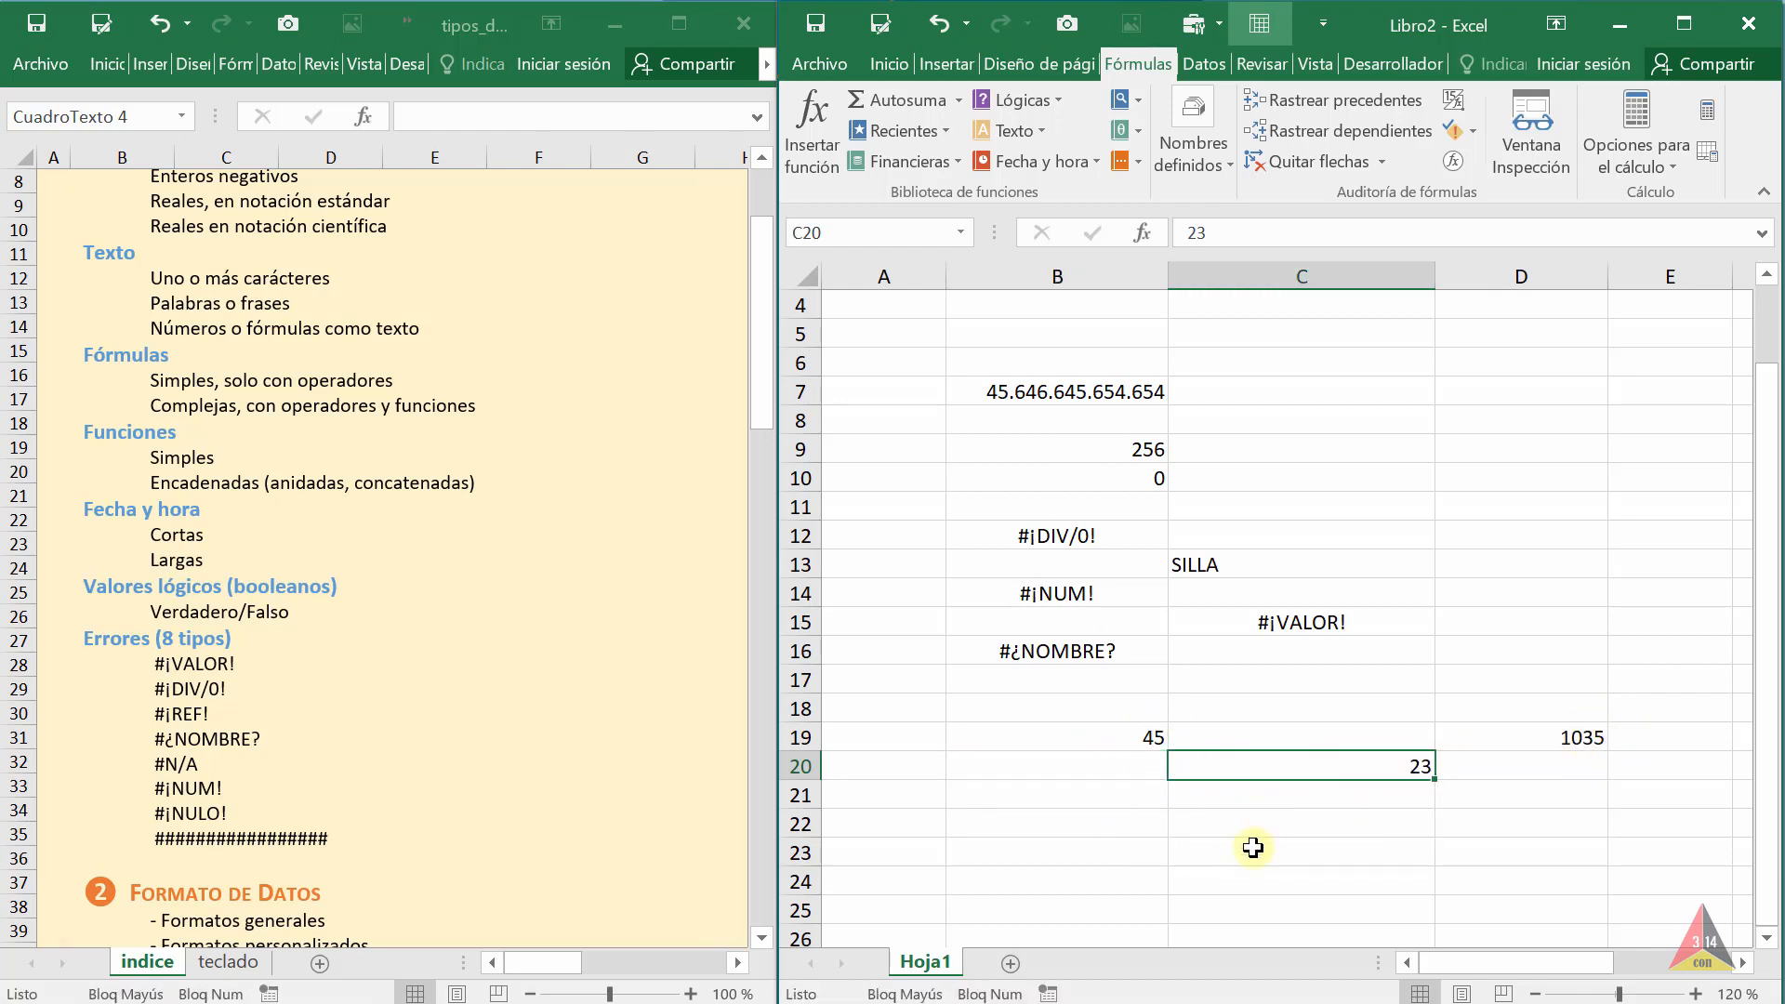
{"action": "left_click", "coordinate": [1239, 846]}
{"action": "double_click", "coordinate": [1565, 734]}
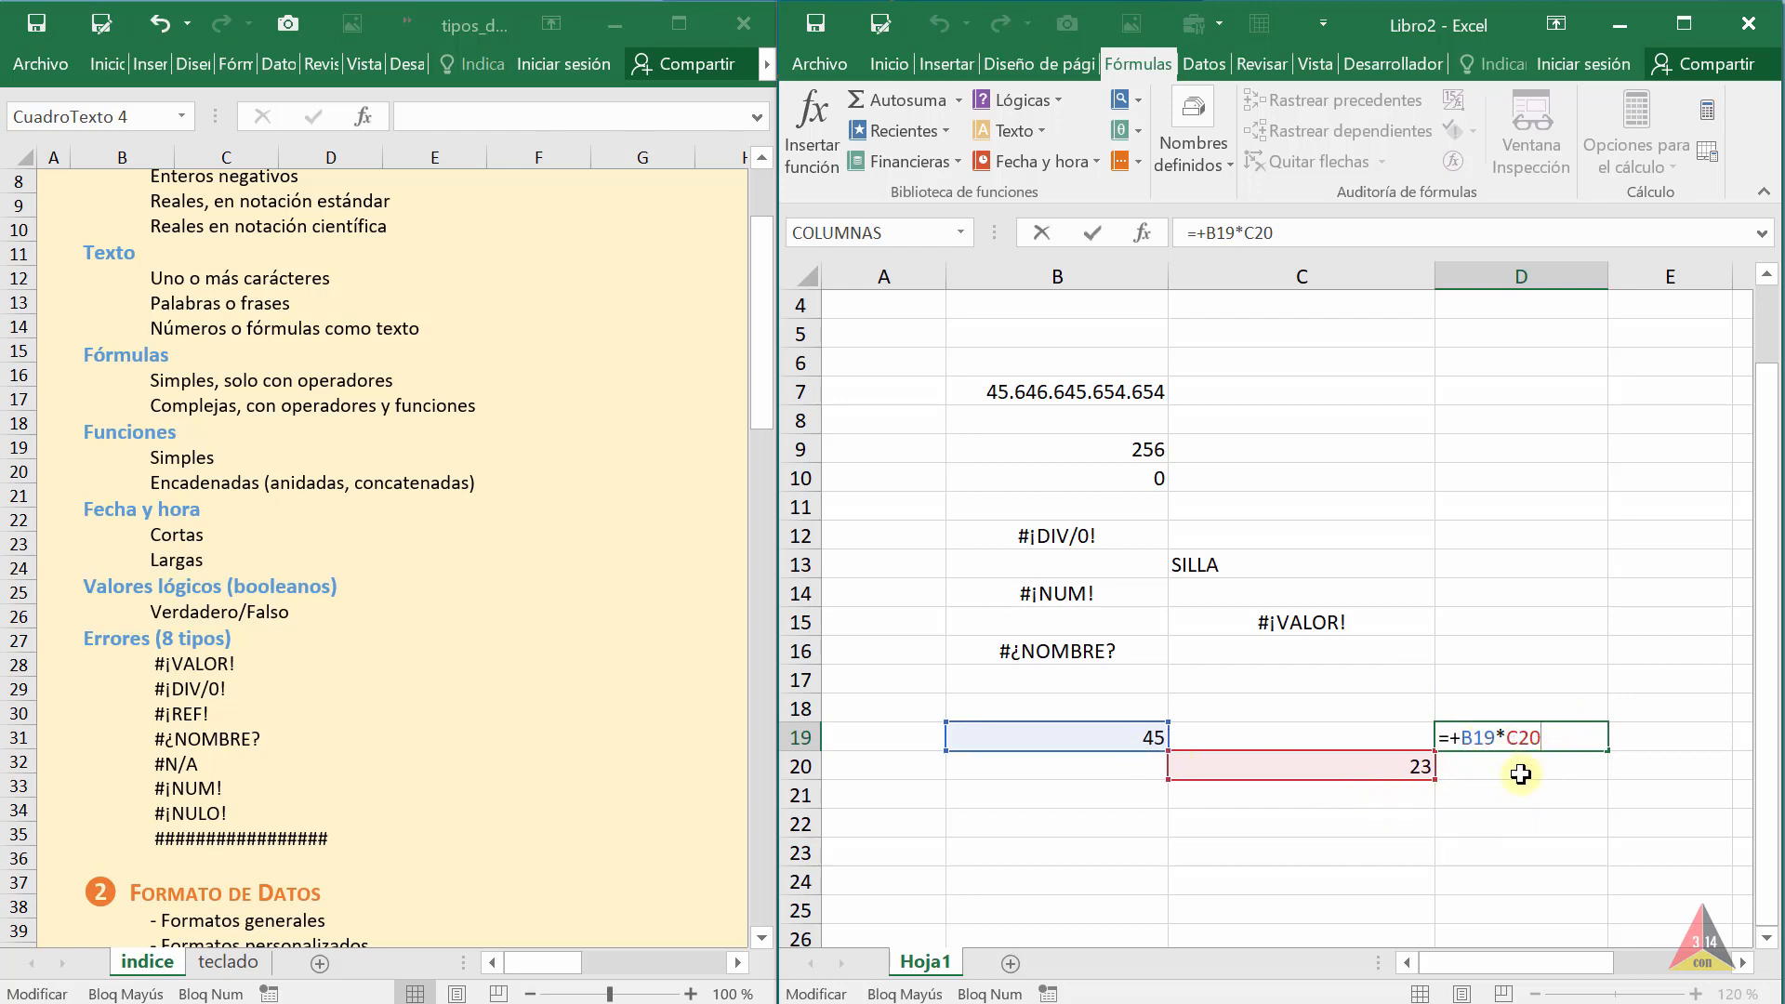
{"action": "key", "text": "ctrl+Return"}
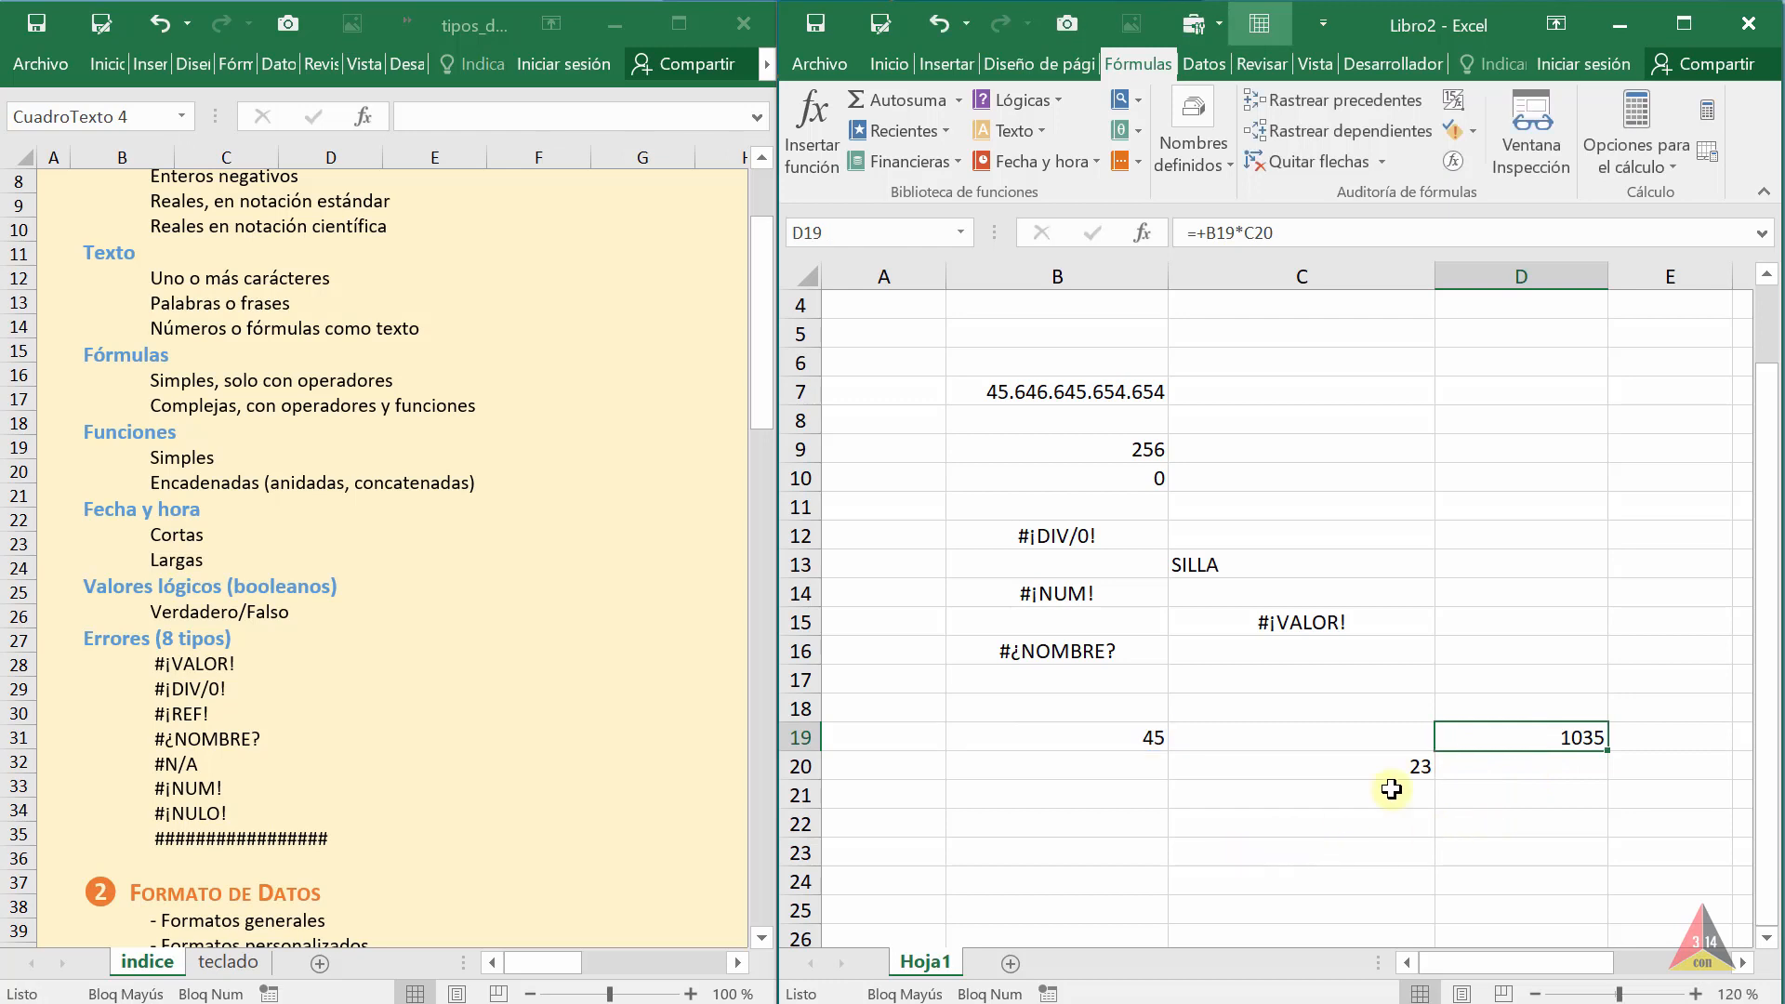
{"action": "left_click", "coordinate": [1295, 276]}
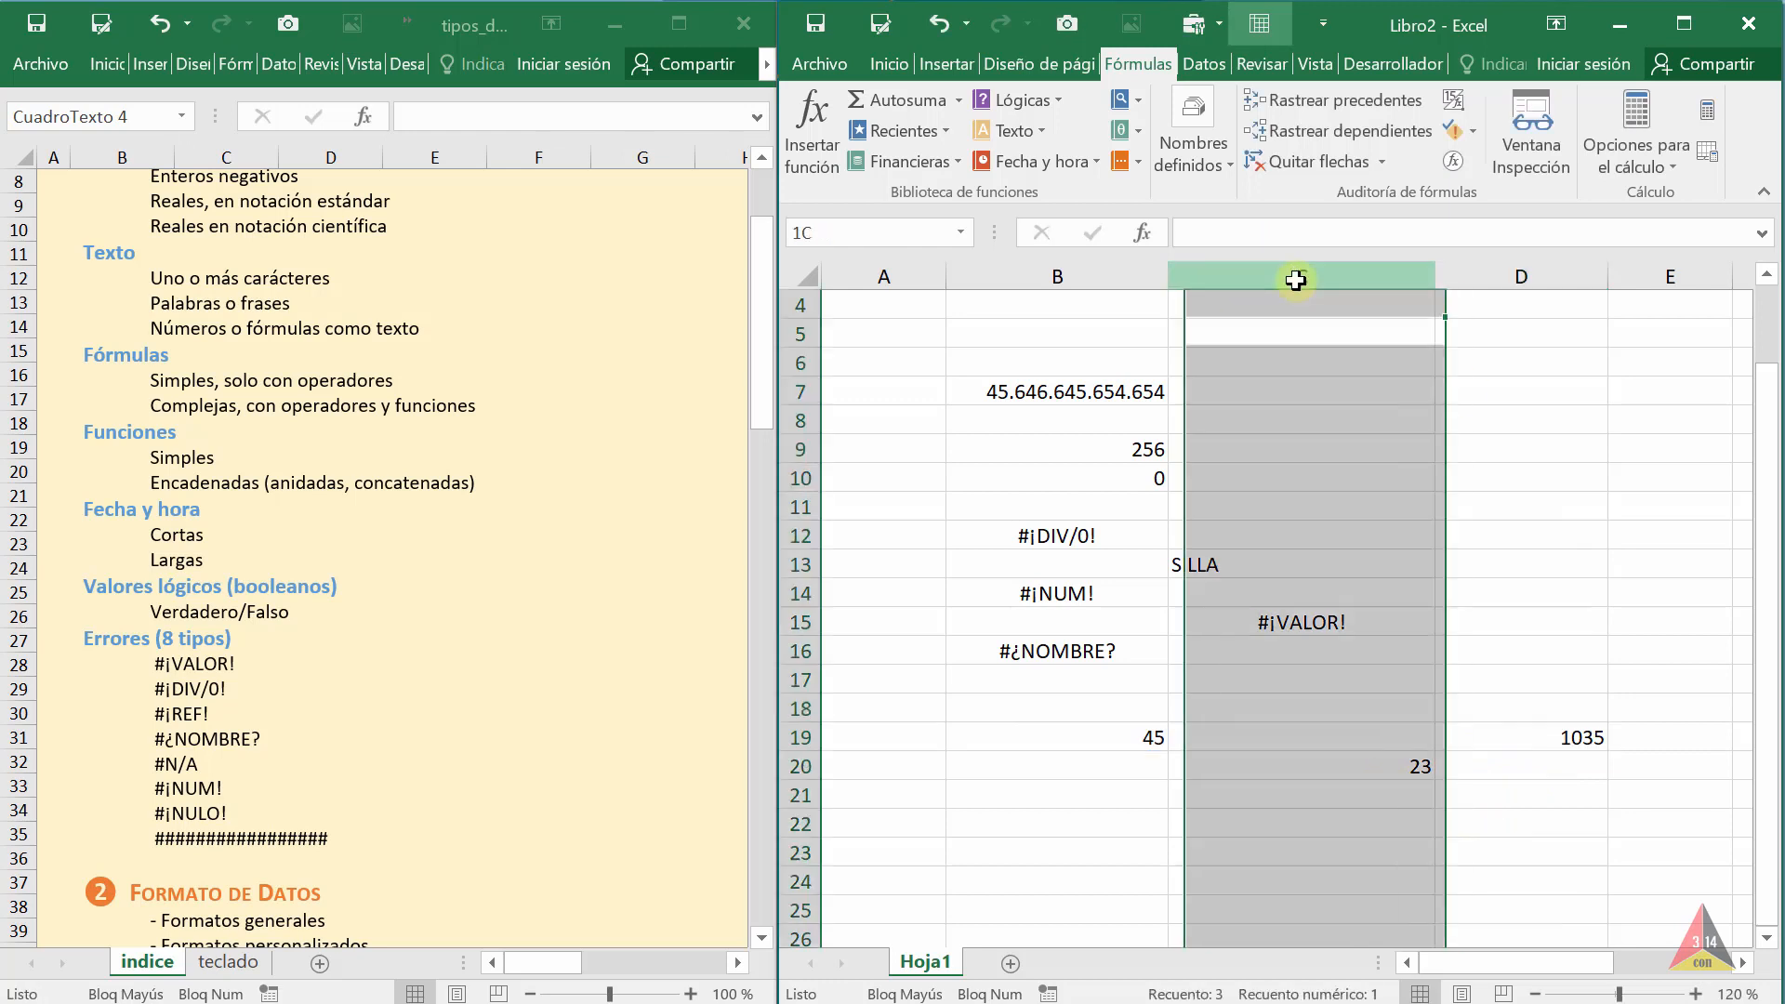
Delete column C and inspect C19's broken formula =+B19*#¡REF!
{"action": "right_click", "coordinate": [1296, 278]}
{"action": "left_click", "coordinate": [1316, 506]}
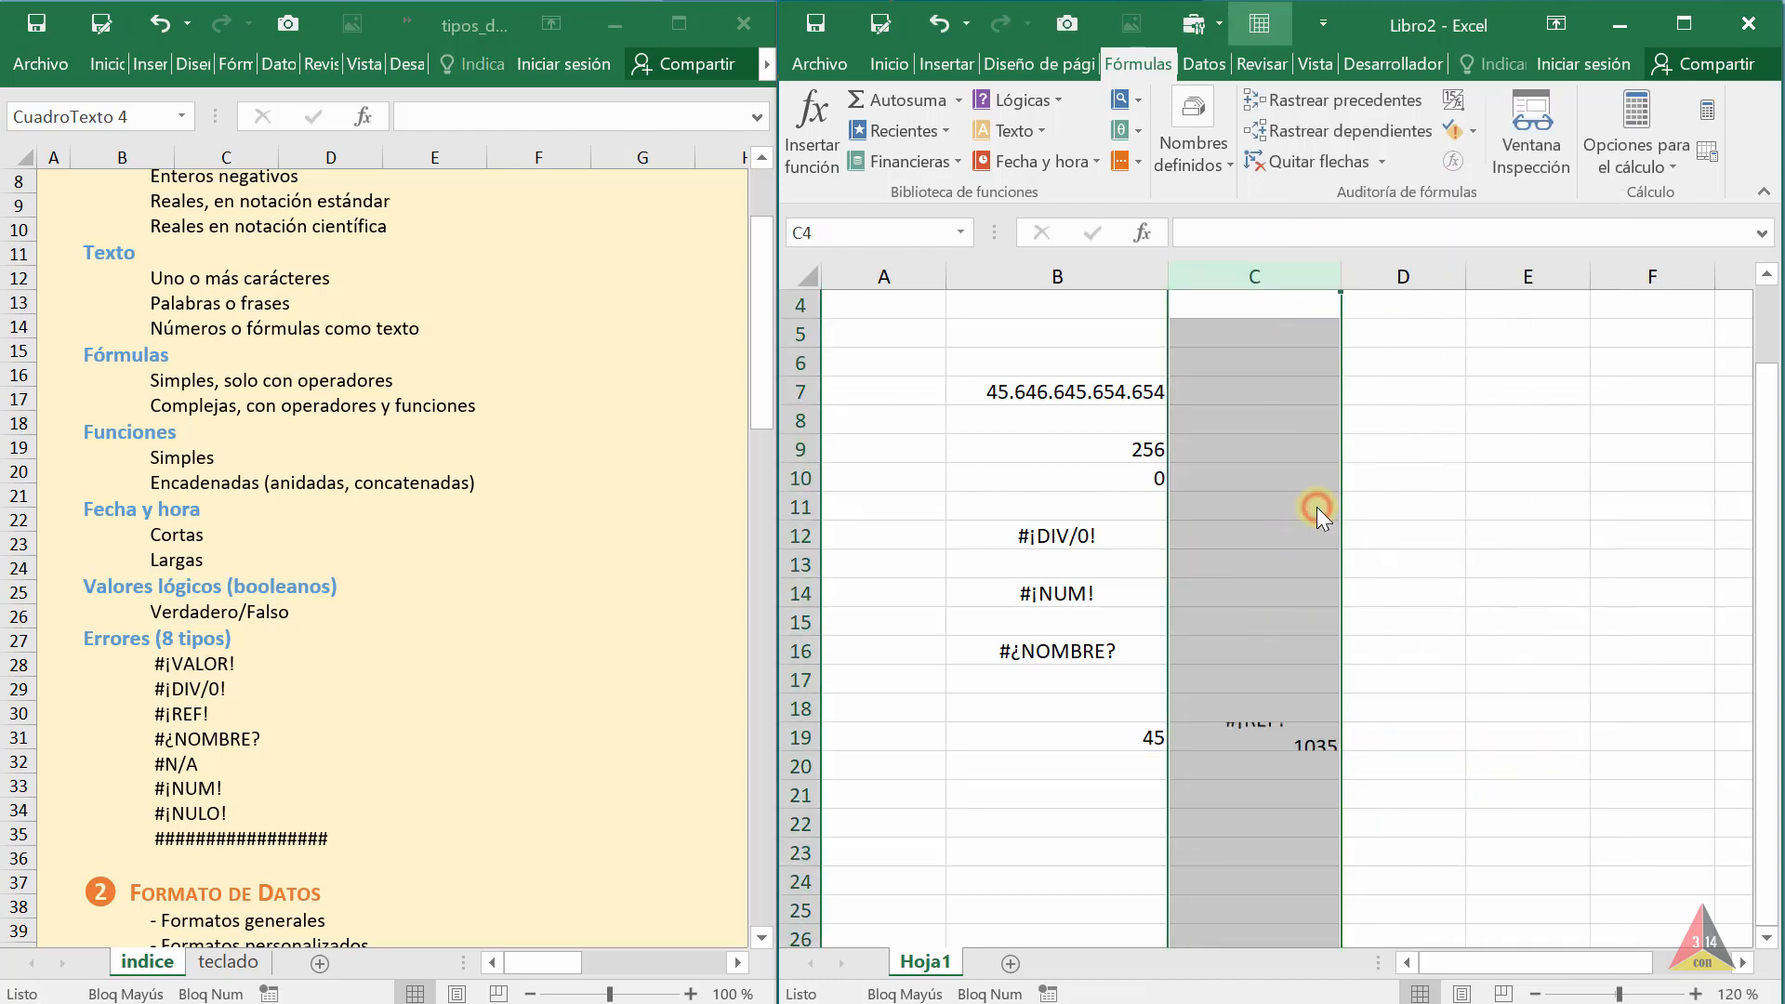
{"action": "left_click", "coordinate": [1248, 754]}
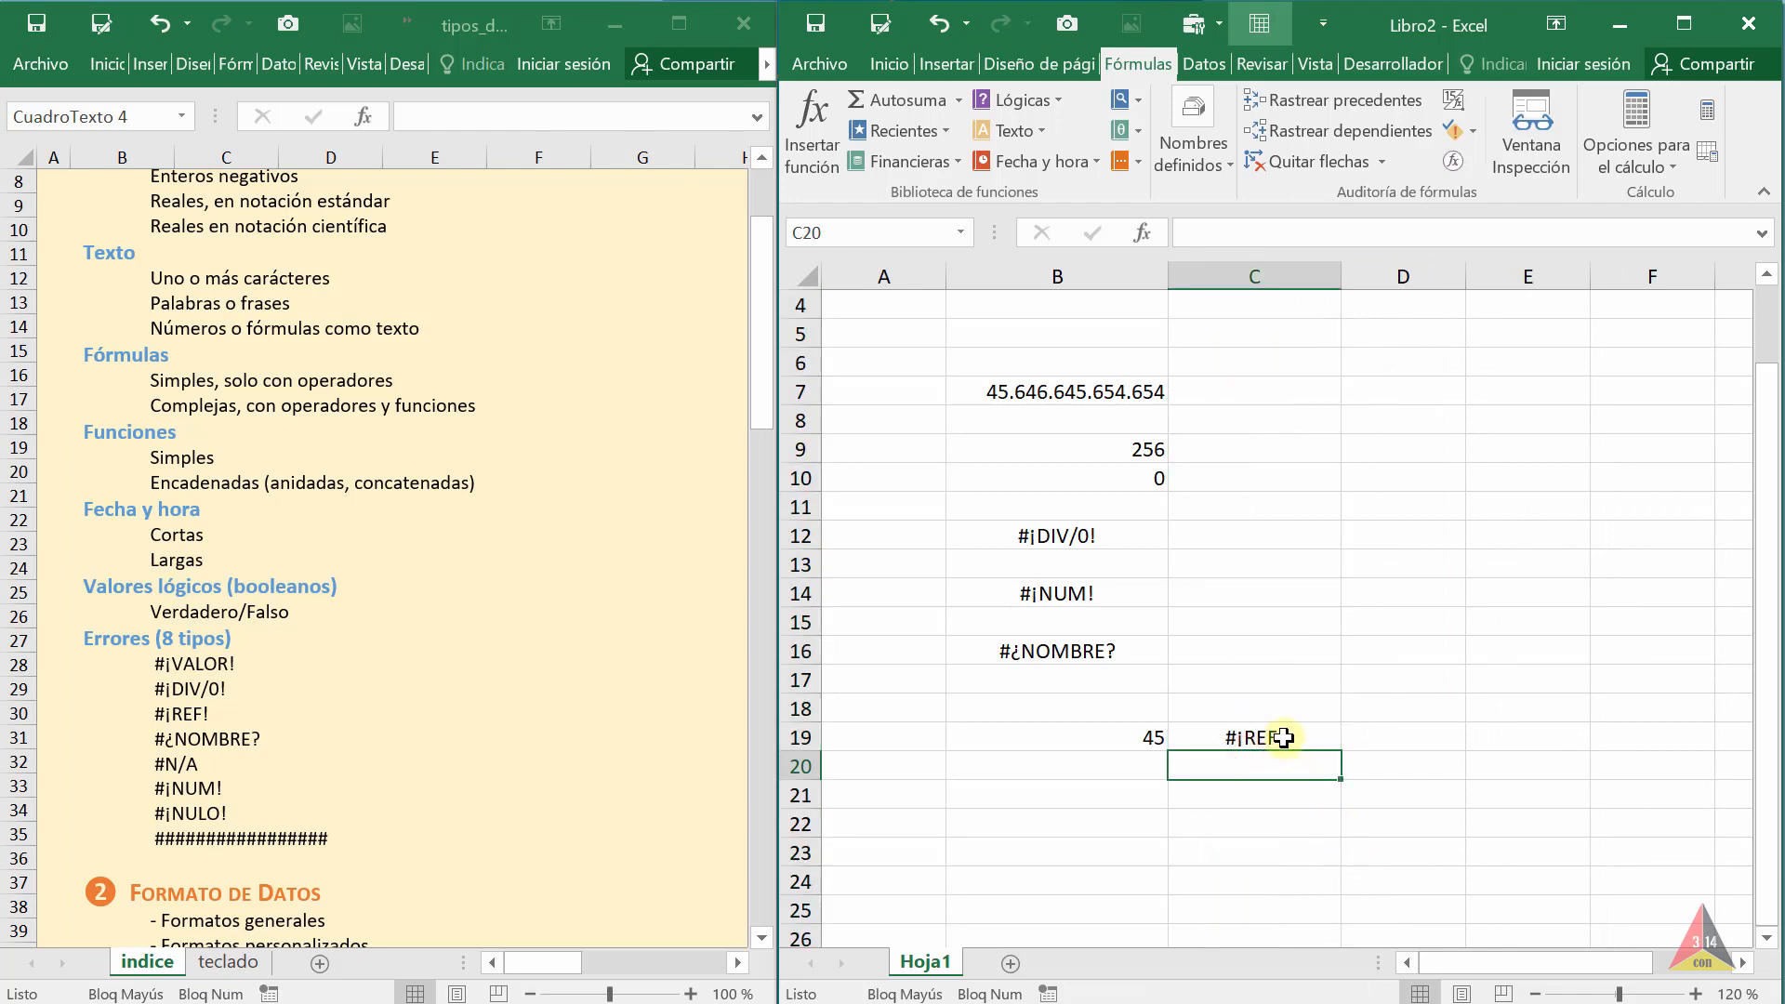
{"action": "left_click", "coordinate": [1255, 737]}
{"action": "double_click", "coordinate": [1254, 736]}
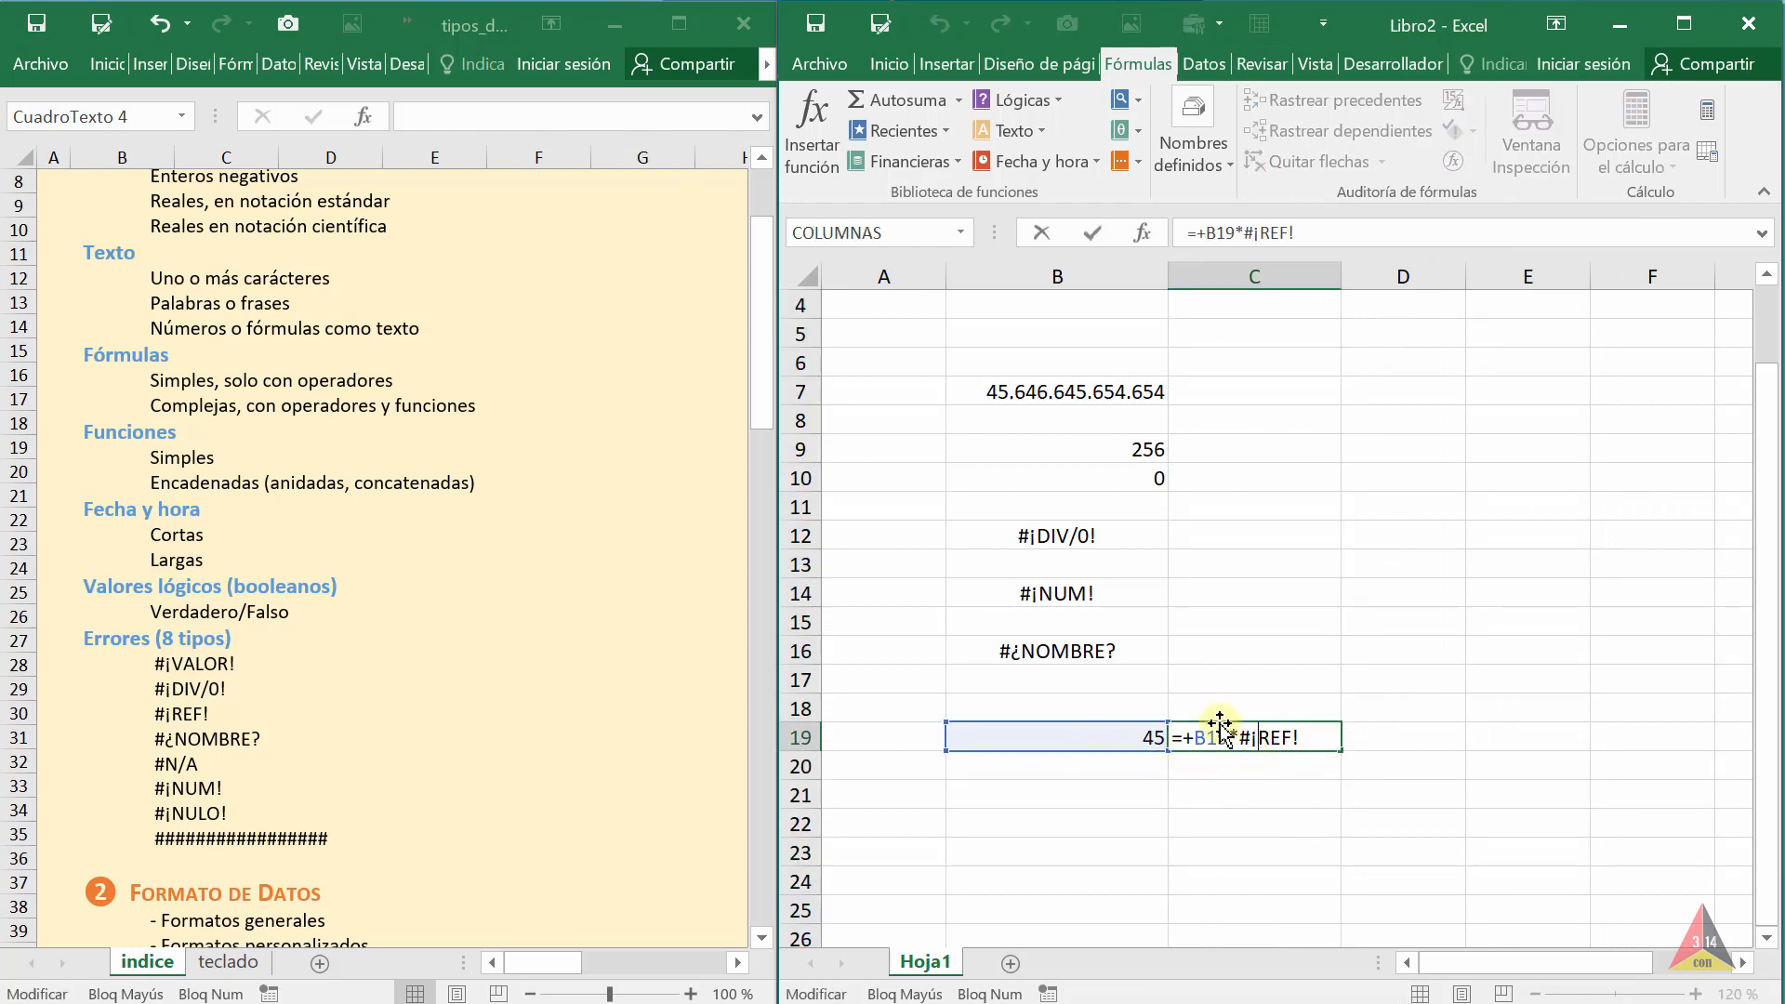
{"action": "key", "text": "Escape"}
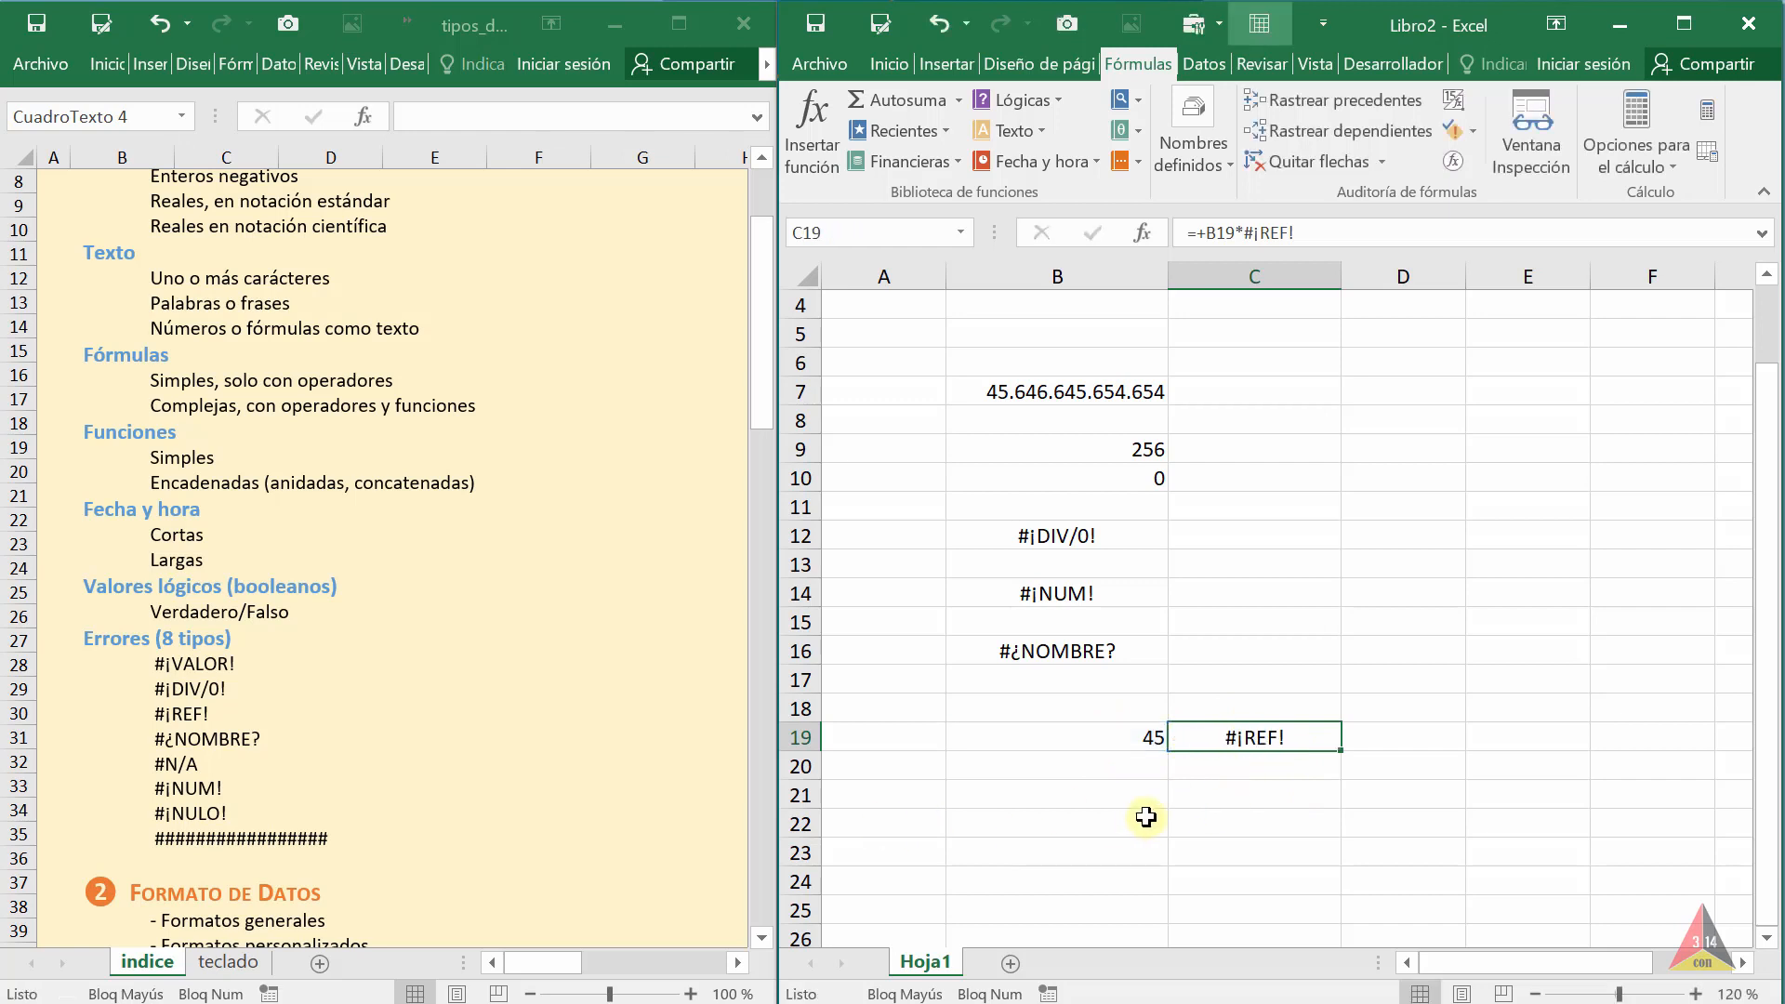
{"action": "left_click", "coordinate": [1143, 815]}
{"action": "left_click", "coordinate": [199, 659]}
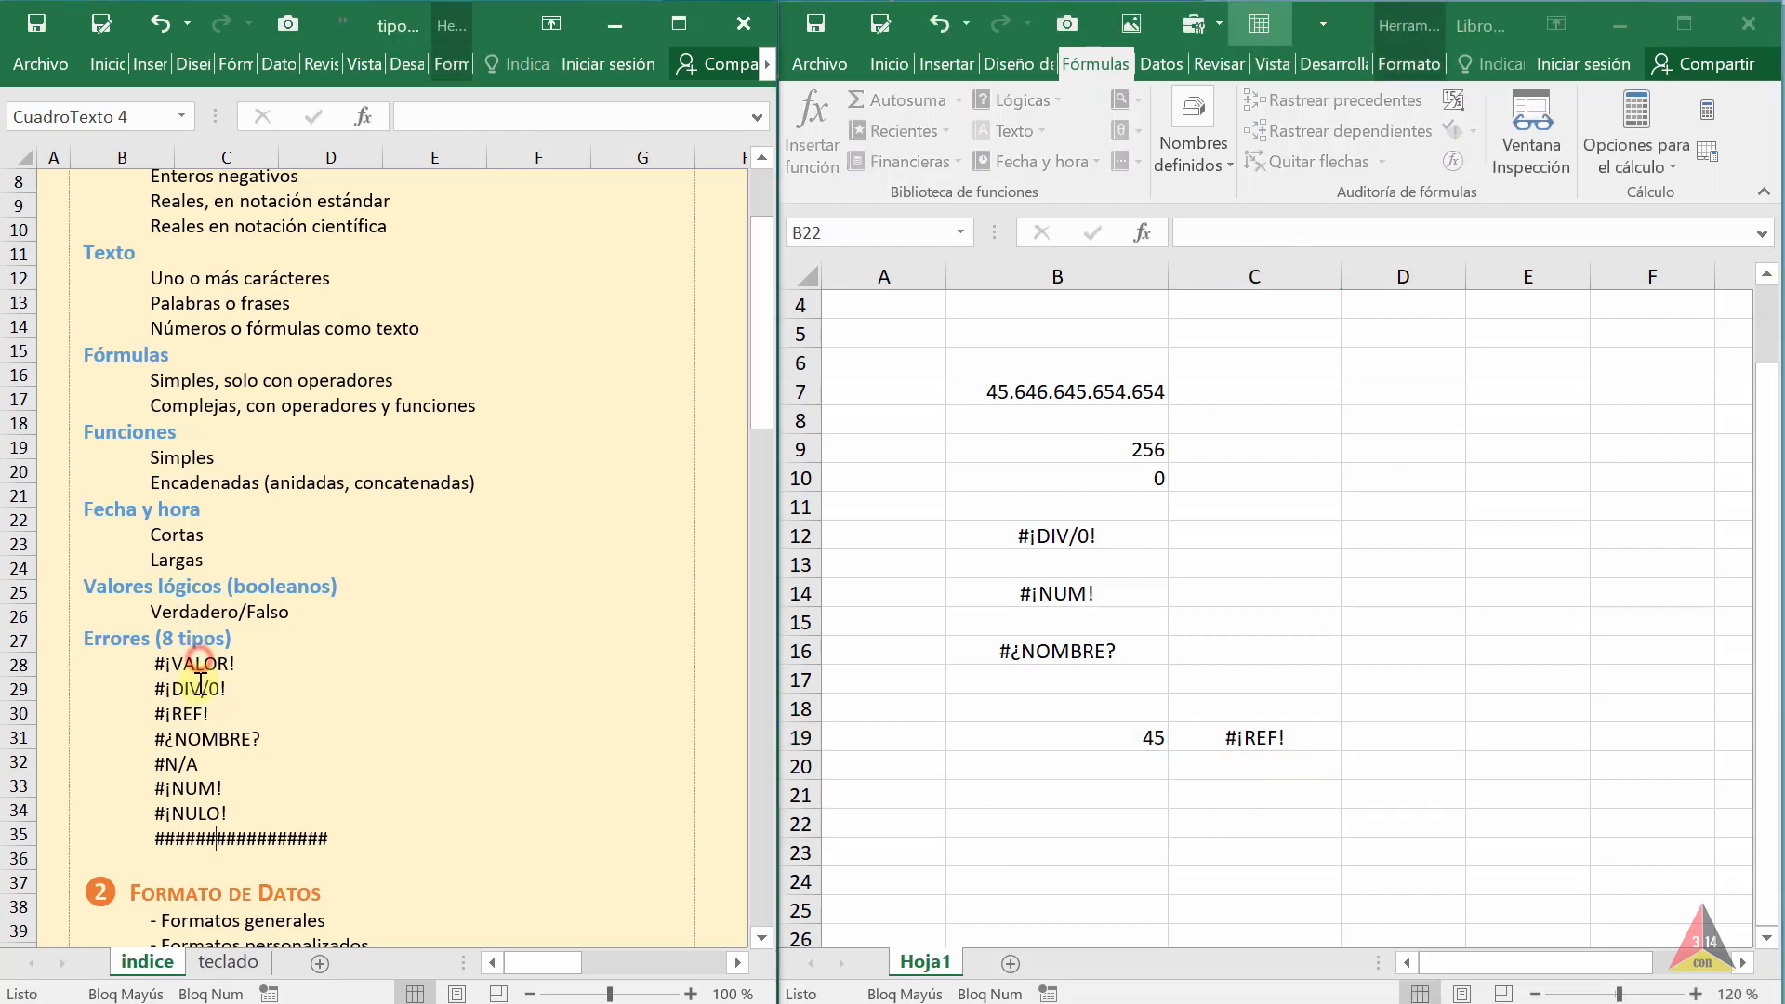
{"action": "left_click", "coordinate": [202, 690]}
{"action": "left_click", "coordinate": [187, 714]}
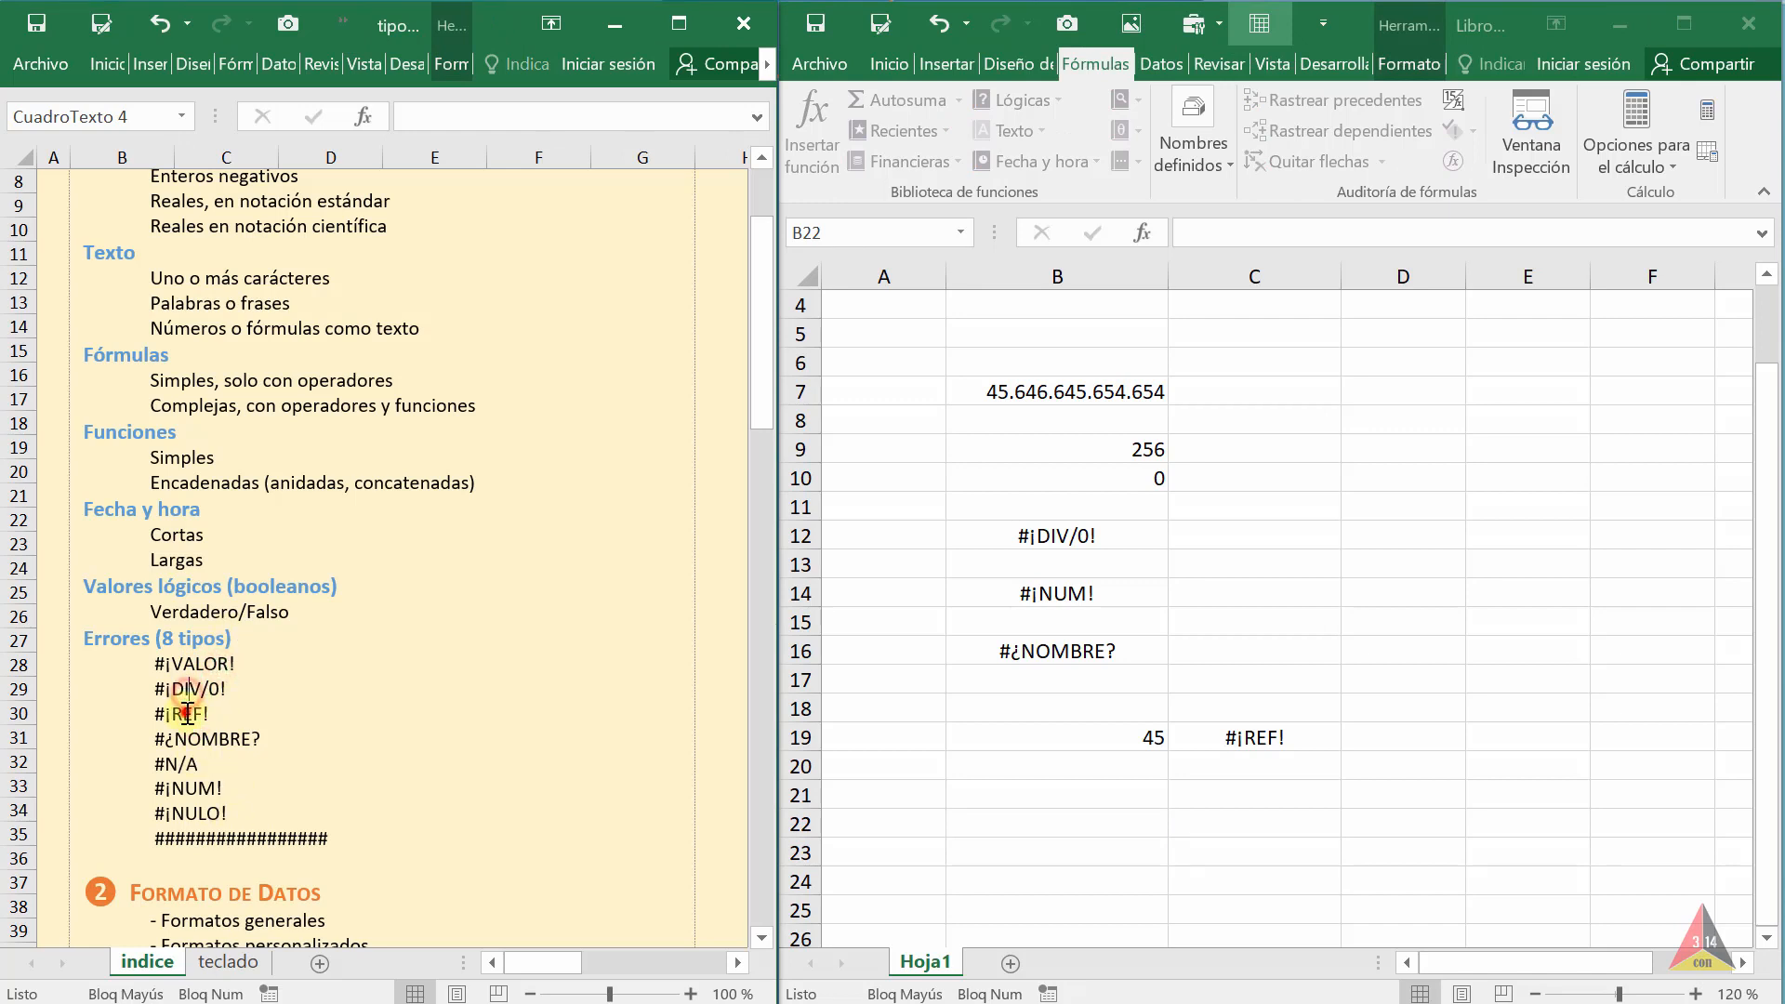
{"action": "left_click", "coordinate": [176, 763]}
{"action": "left_click", "coordinate": [187, 787]}
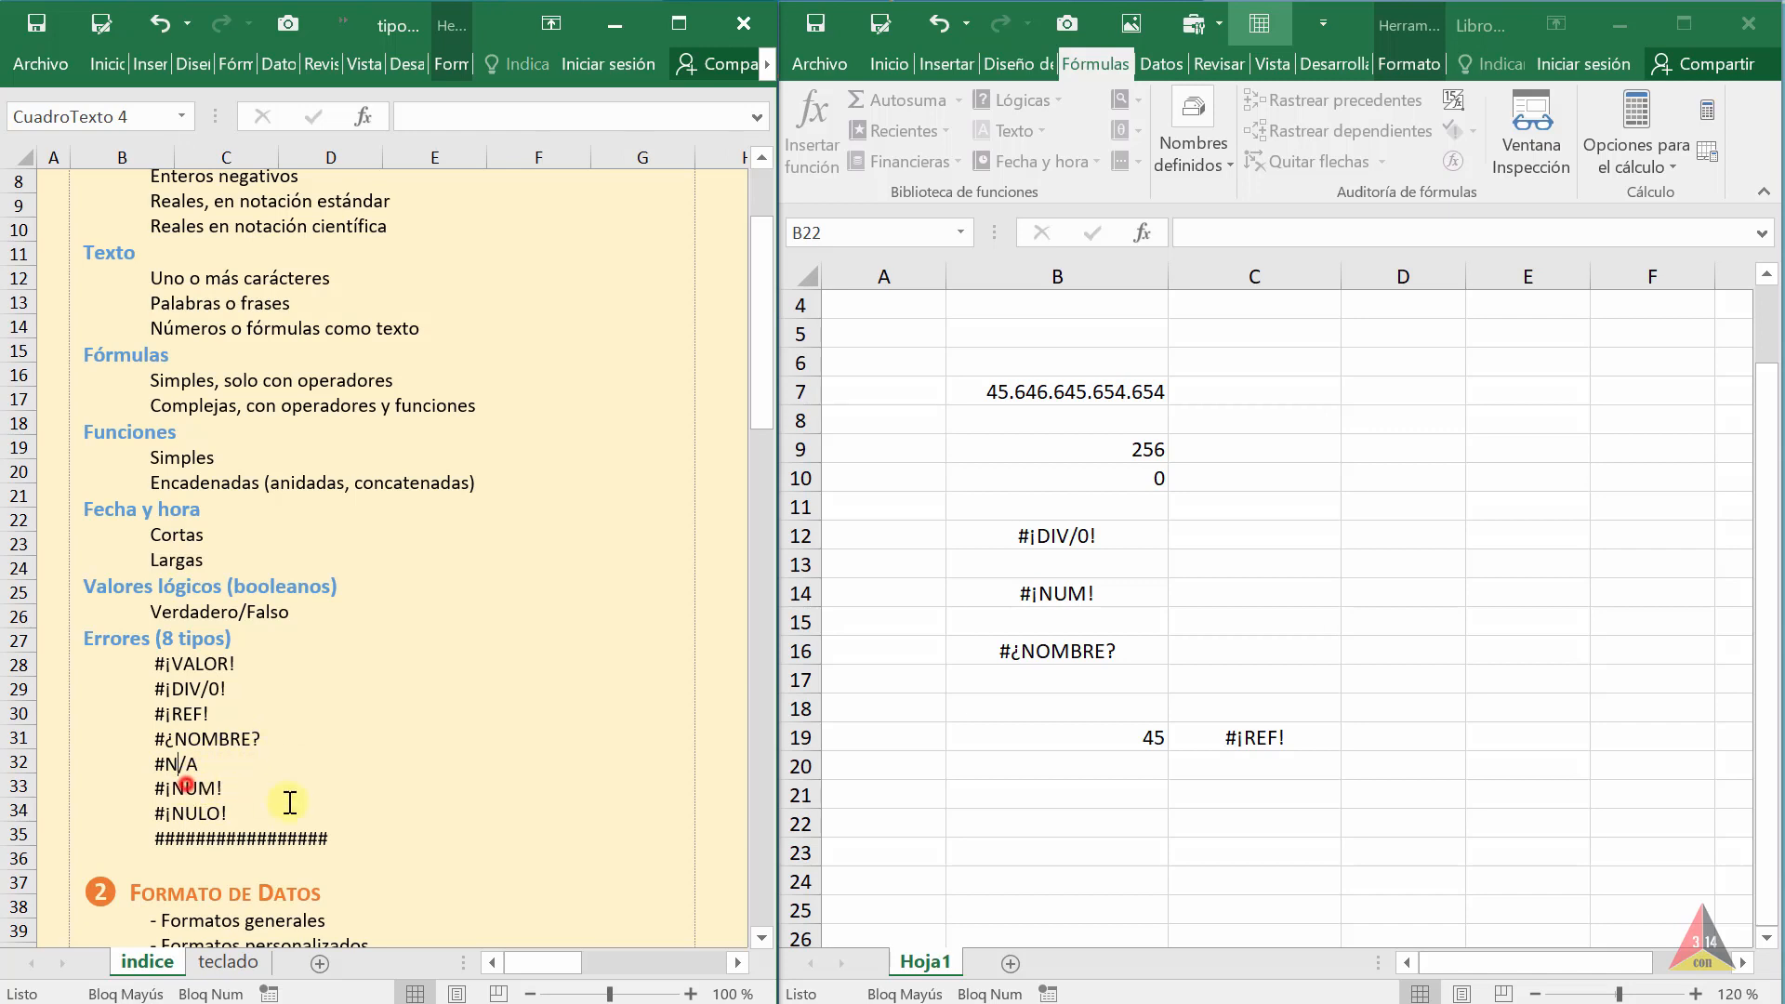
{"action": "left_click", "coordinate": [208, 810]}
{"action": "left_click", "coordinate": [214, 835]}
{"action": "left_click", "coordinate": [1298, 539]}
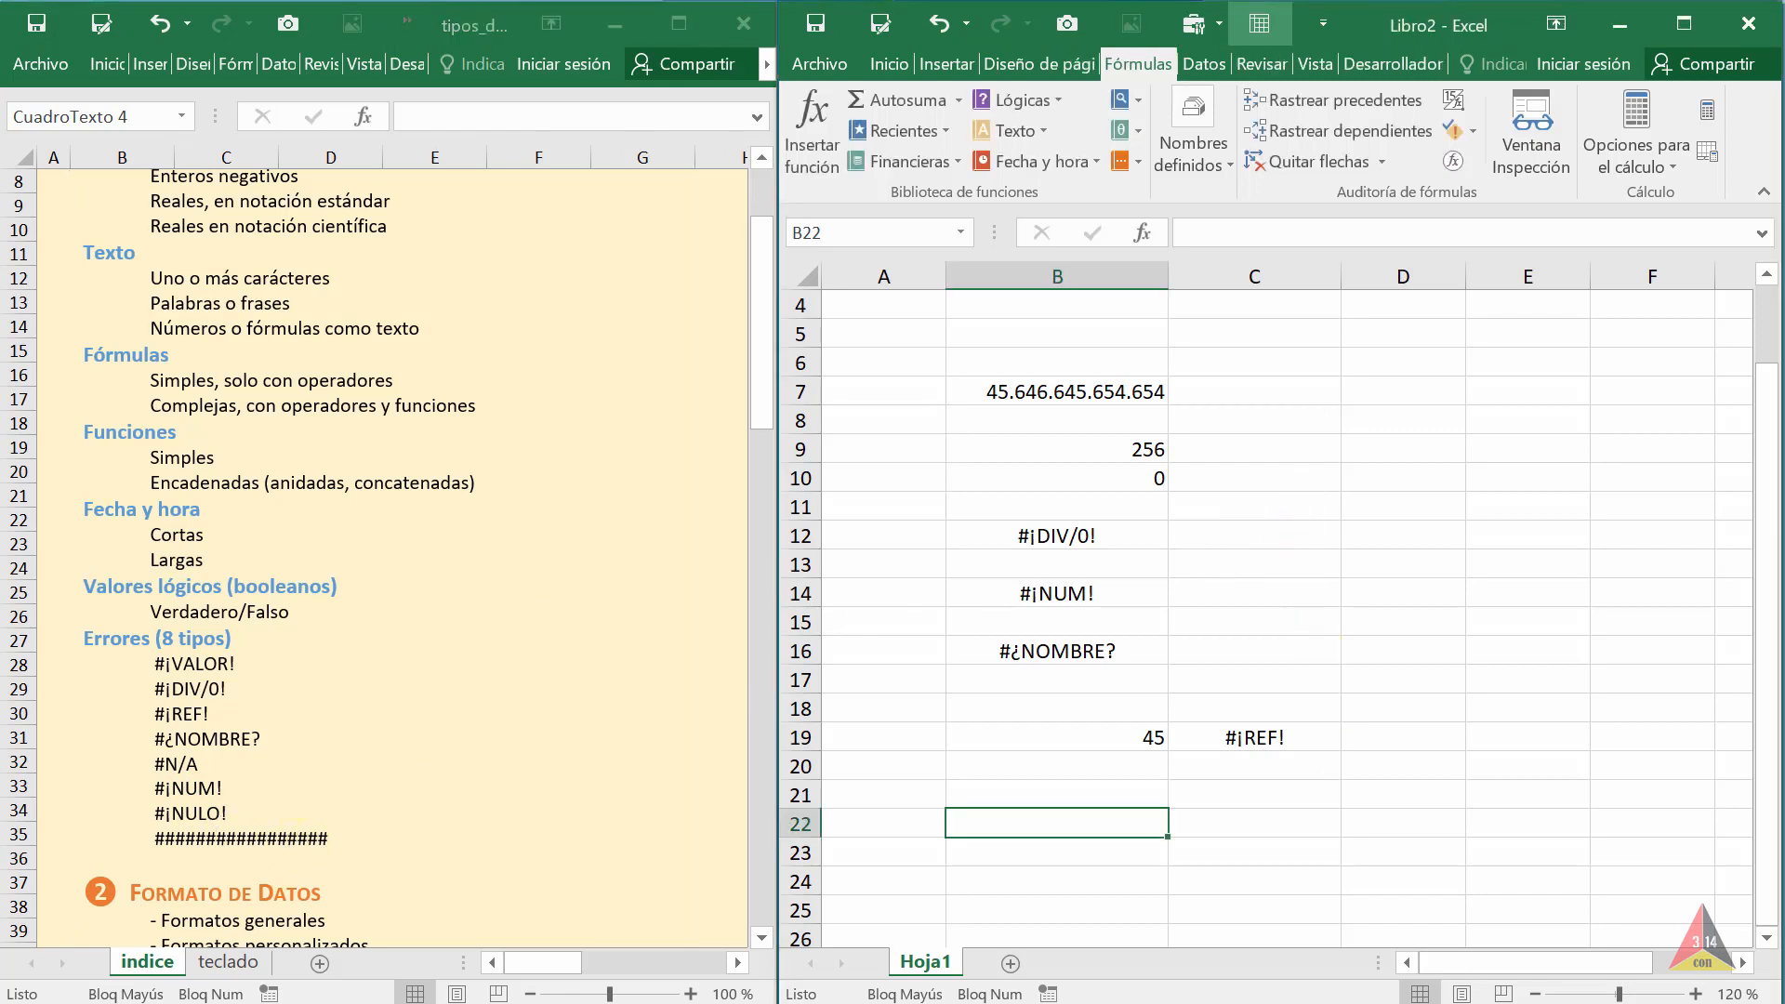
{"action": "left_click_drag", "start_coordinate": [749, 410], "coordinate": [762, 288]}
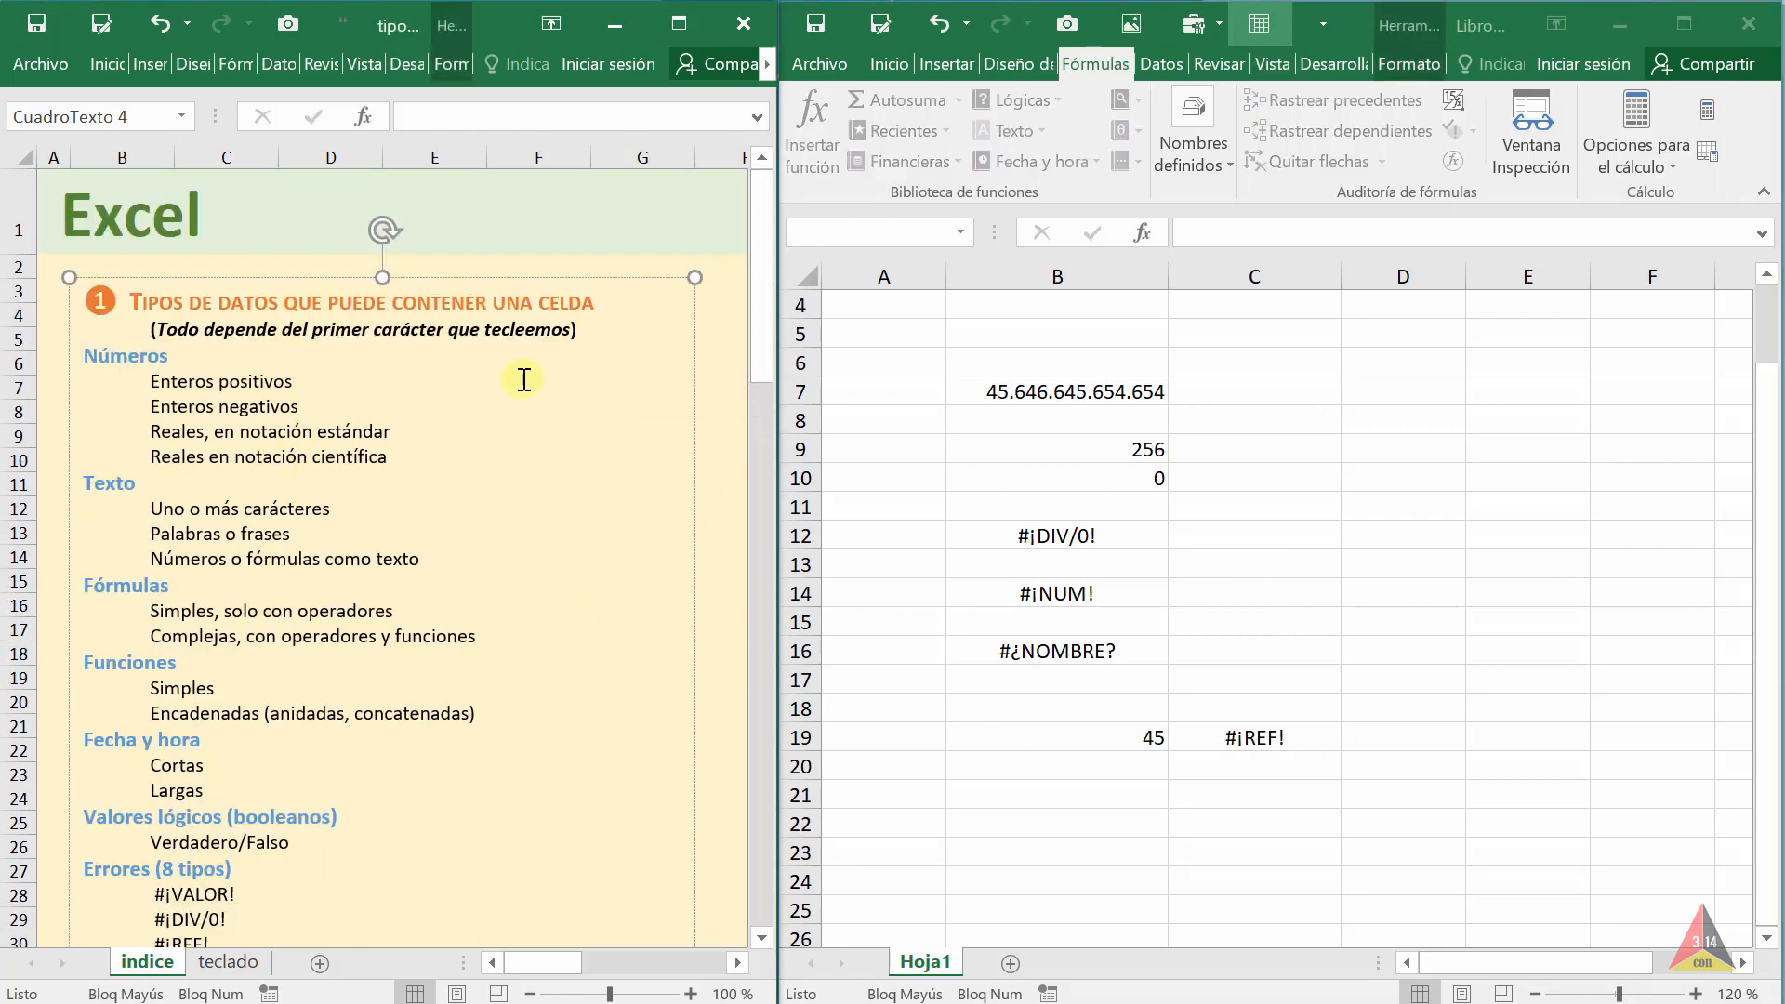
{"action": "left_click", "coordinate": [1281, 506]}
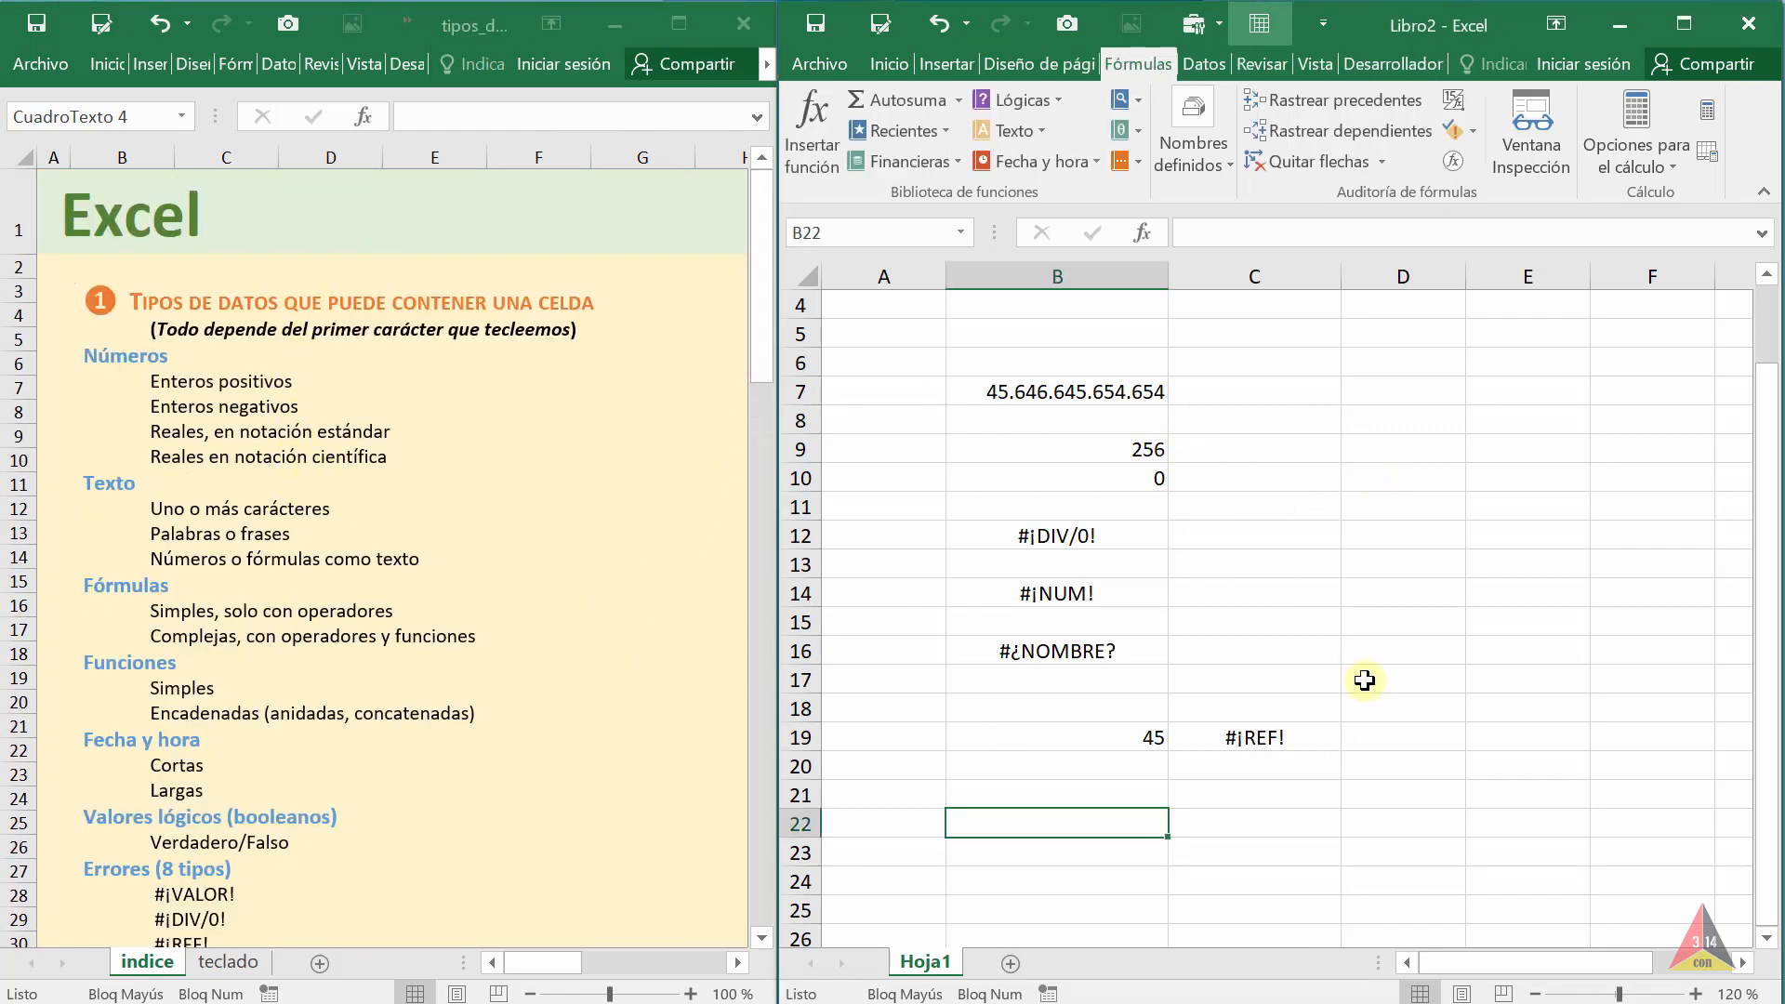